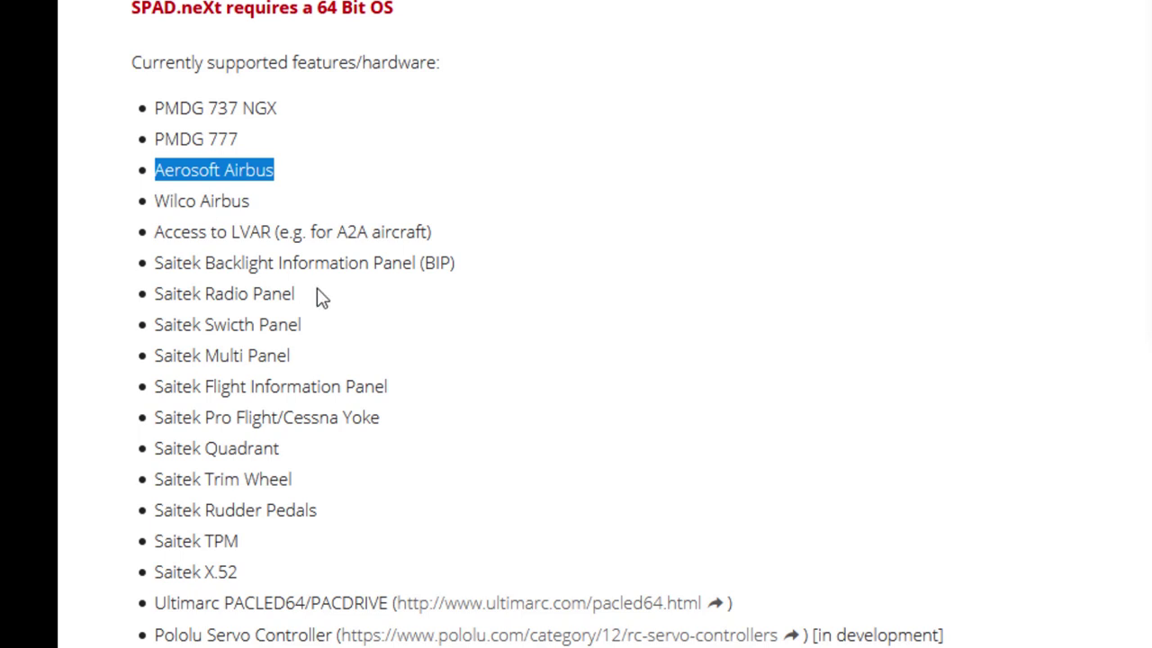
Examine the SimConnect requirement and the LVAR access for A2A aircraft in the supported features description.
scroll(322, 297, "up", 3)
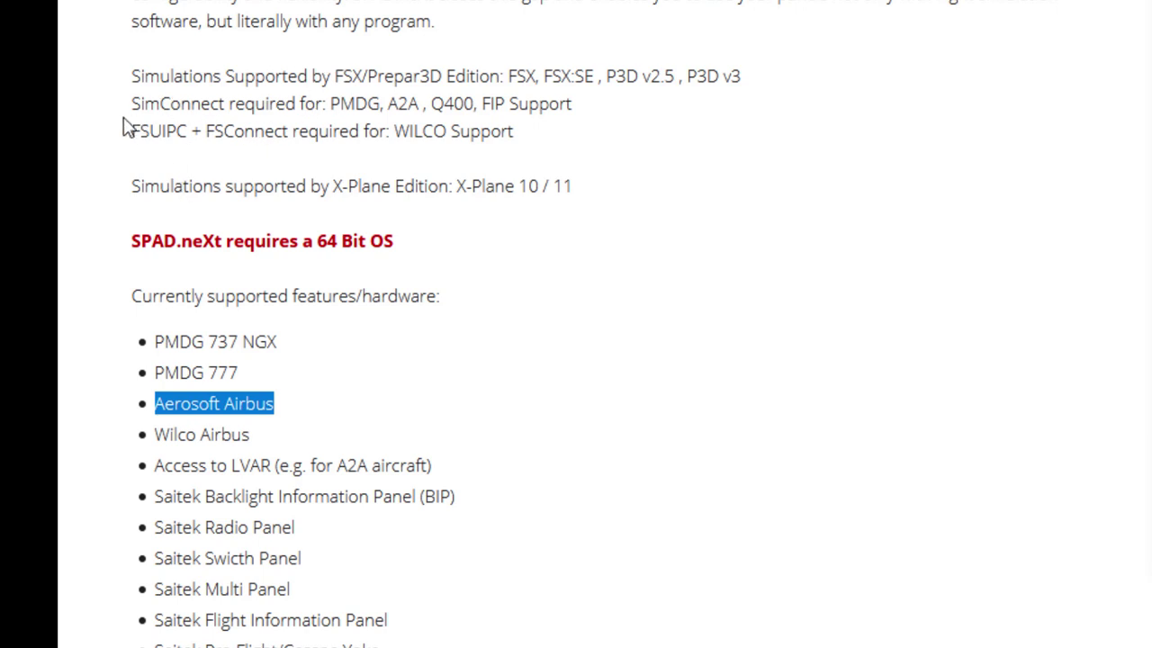
mouse_move(134, 108)
left_mouse_down()
mouse_move(212, 103)
mouse_move(118, 105)
mouse_move(133, 105)
left_mouse_up()
left_click(216, 108)
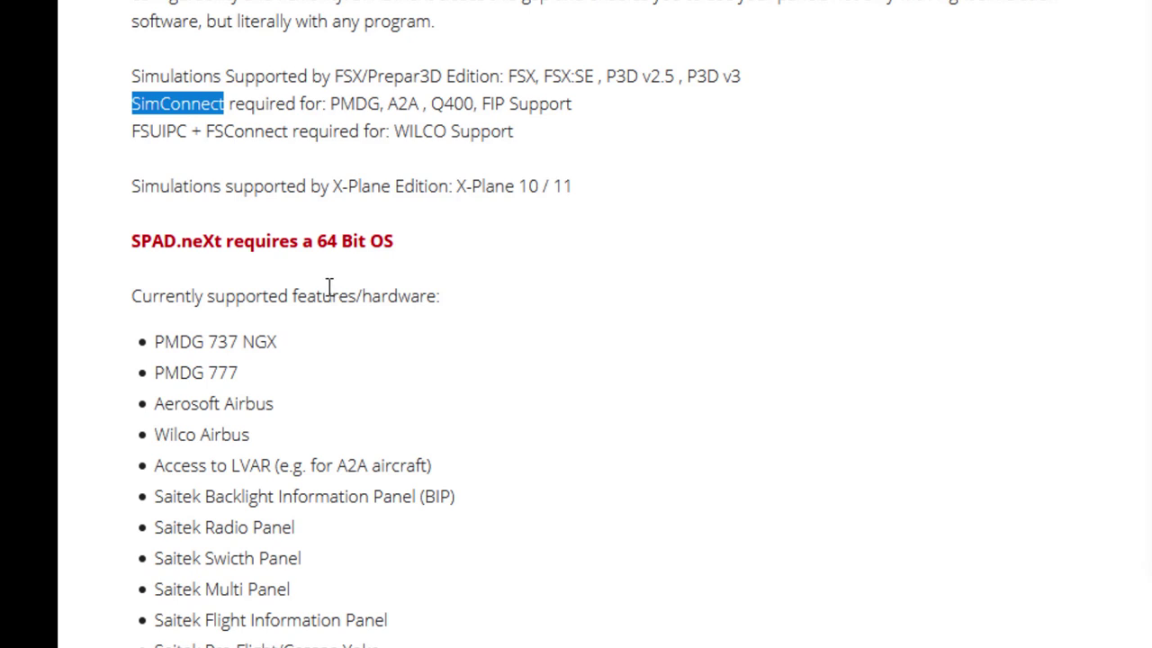
scroll(329, 292, "down", 3)
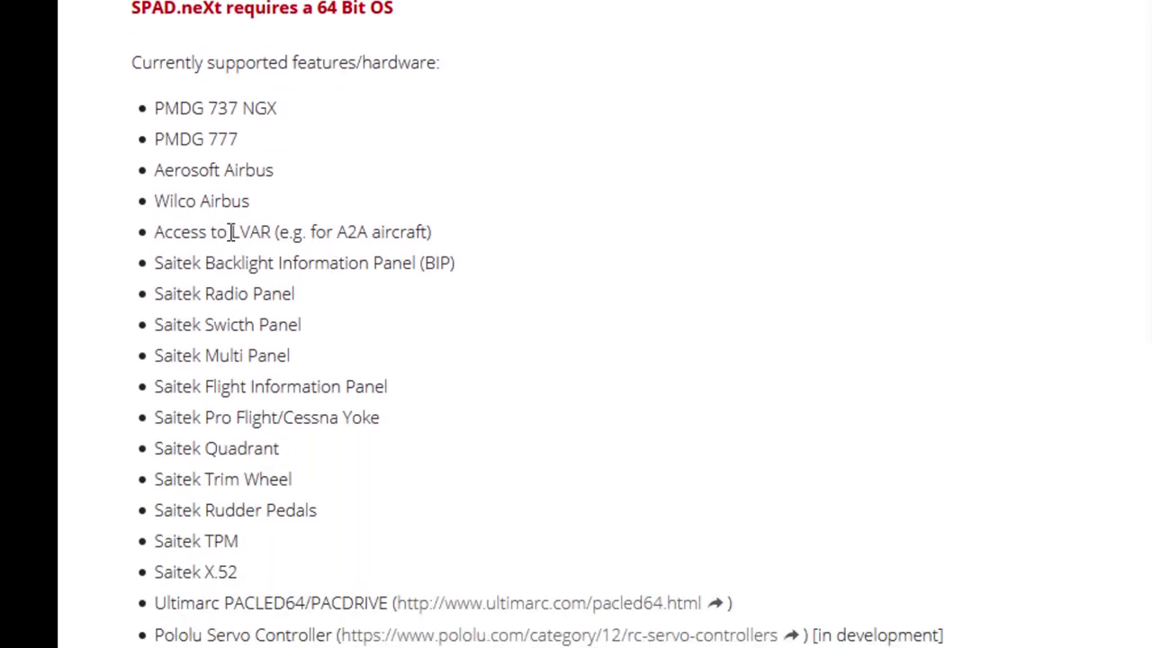
left_click_drag(231, 232, 271, 232)
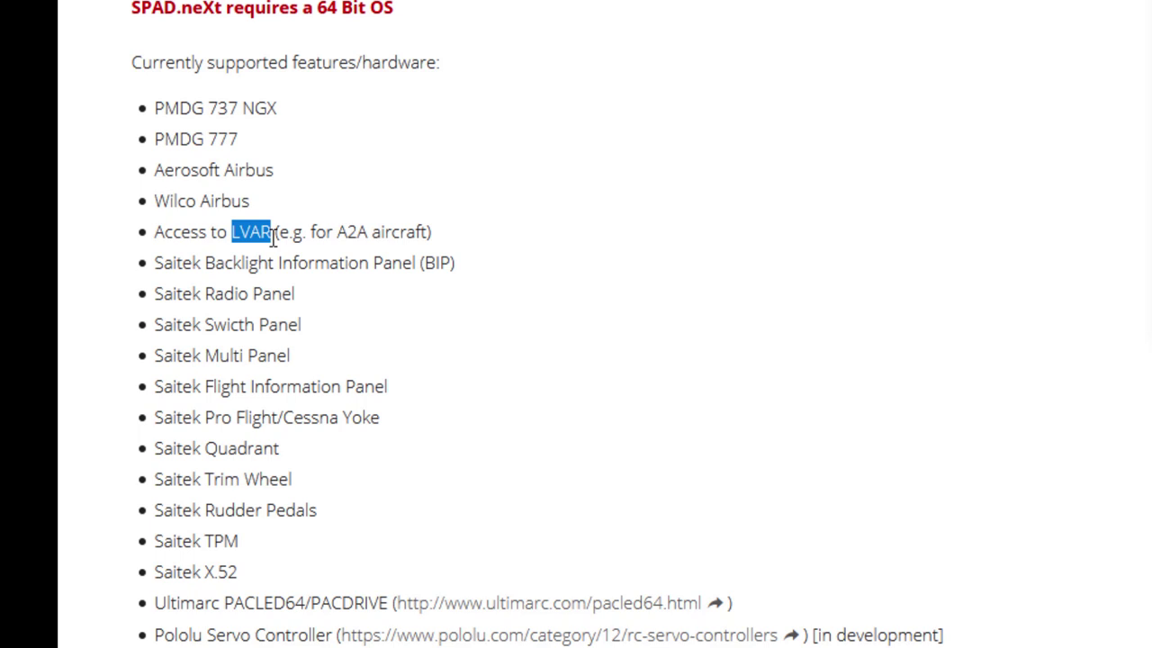
left_click(342, 231)
double_click(343, 231)
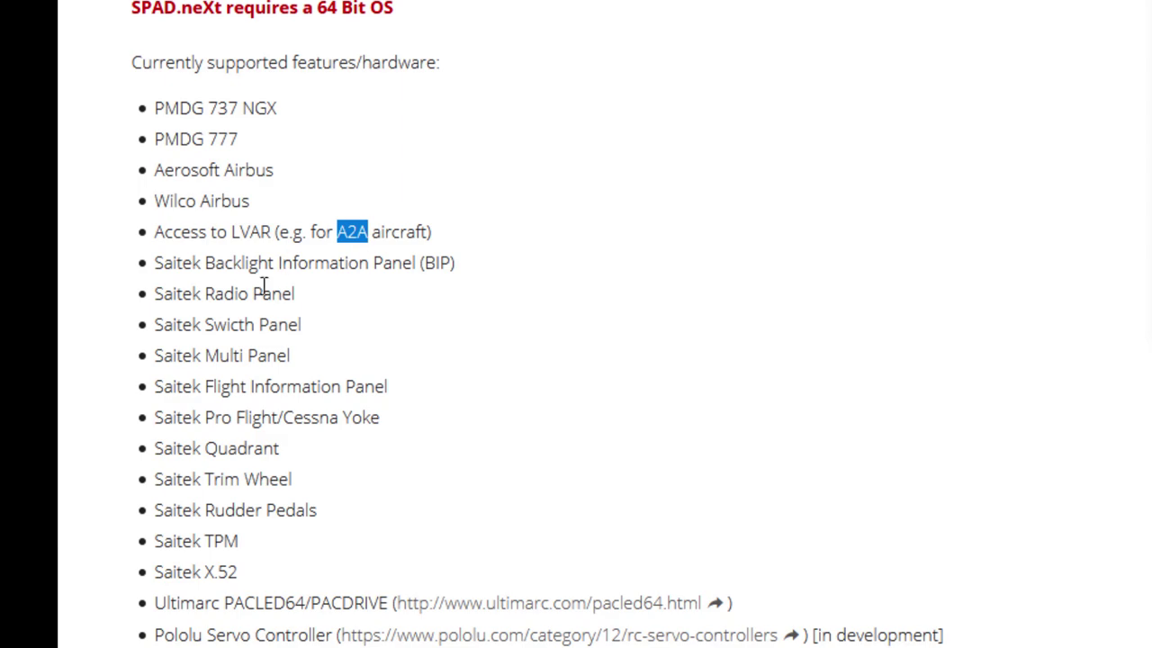
Check the additional plugins such as SCS Simulation and iRacing, and look up the site's download options.
scroll(264, 286, "down", 6)
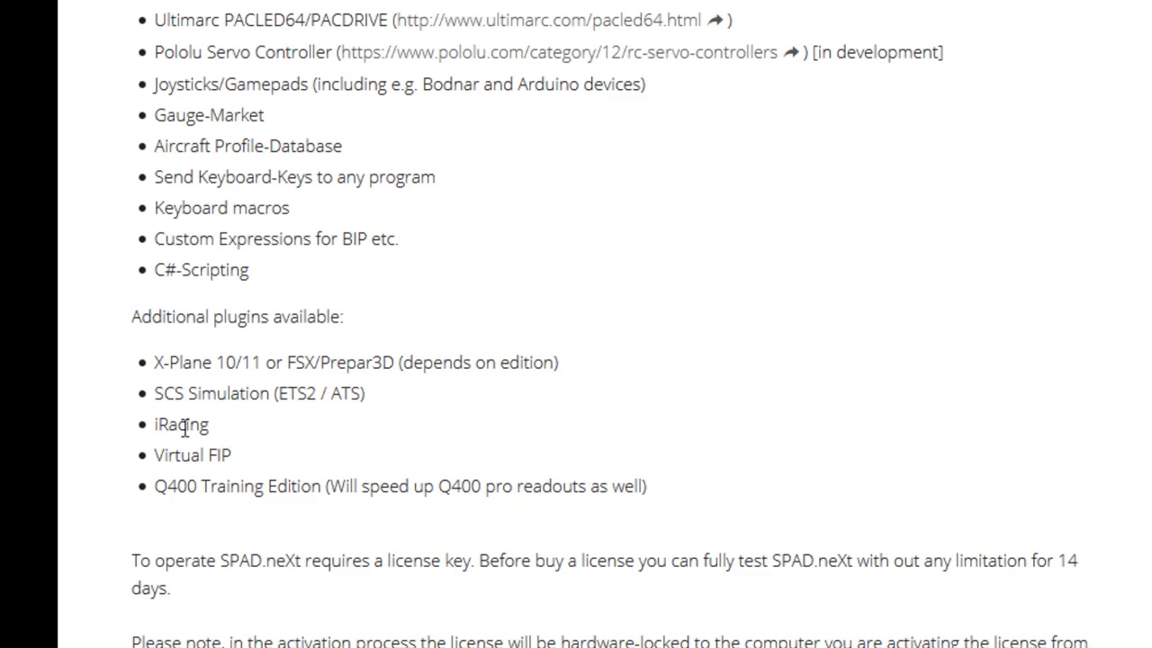
left_click_drag(222, 429, 152, 396)
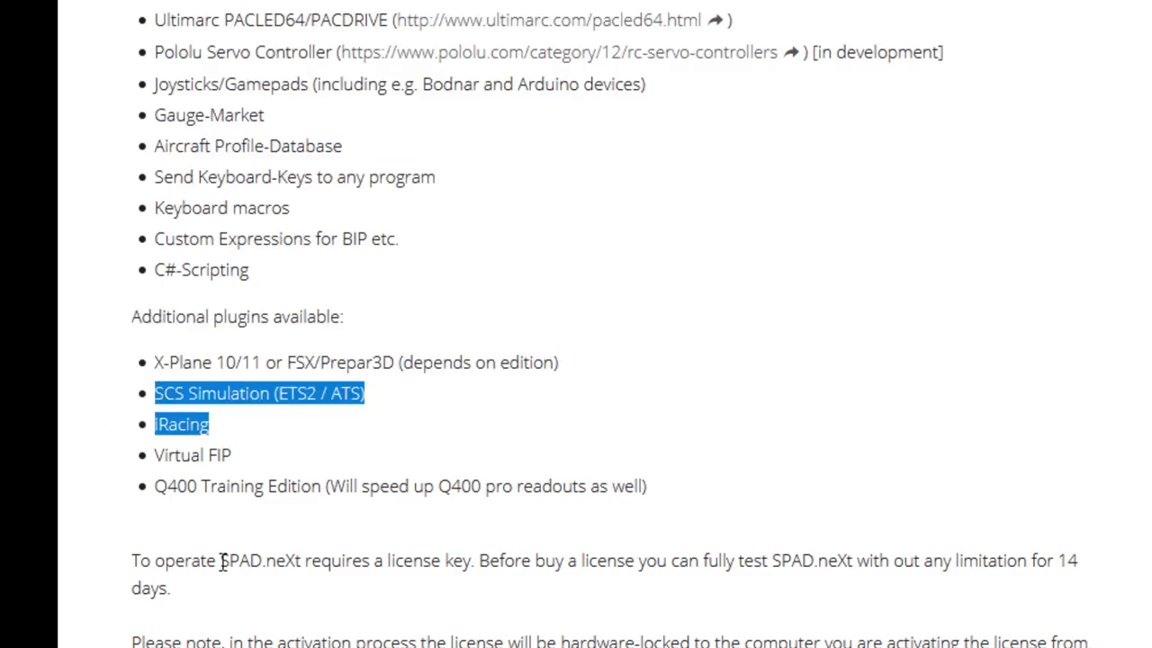
scroll(219, 581, "up", 8)
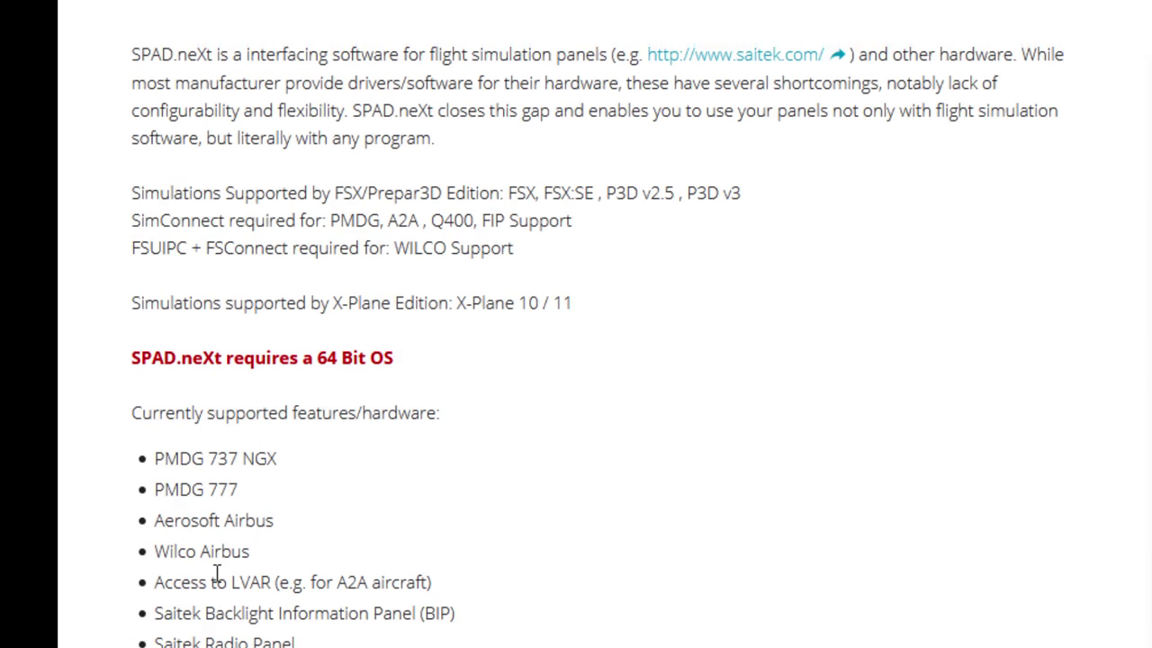
mouse_move(815, 126)
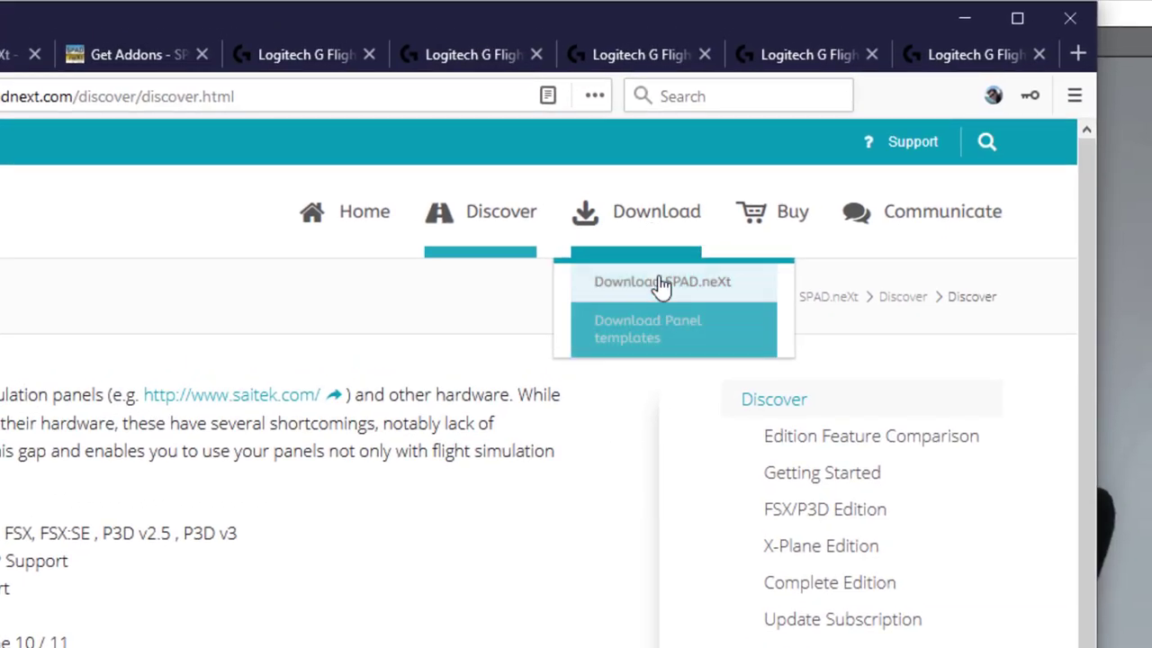
left_click(633, 340)
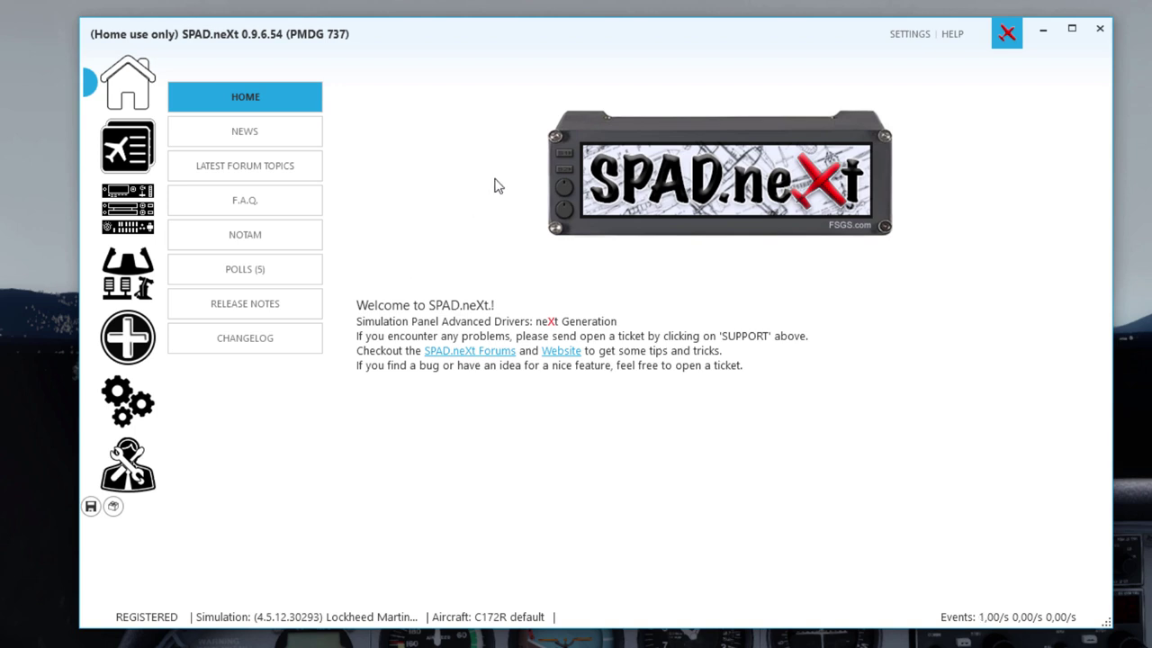
Start the SPAD.neXt configuration wizard with SPAD.neXt and the simulation running on the same computer (local).
left_click(126, 410)
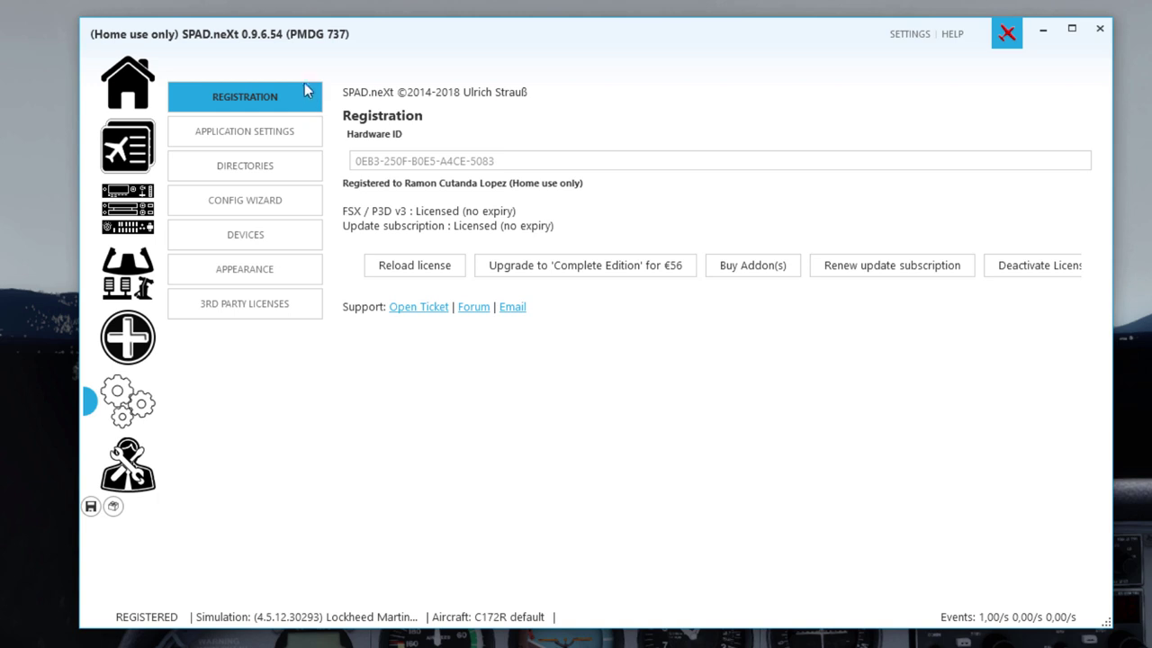
left_click(247, 204)
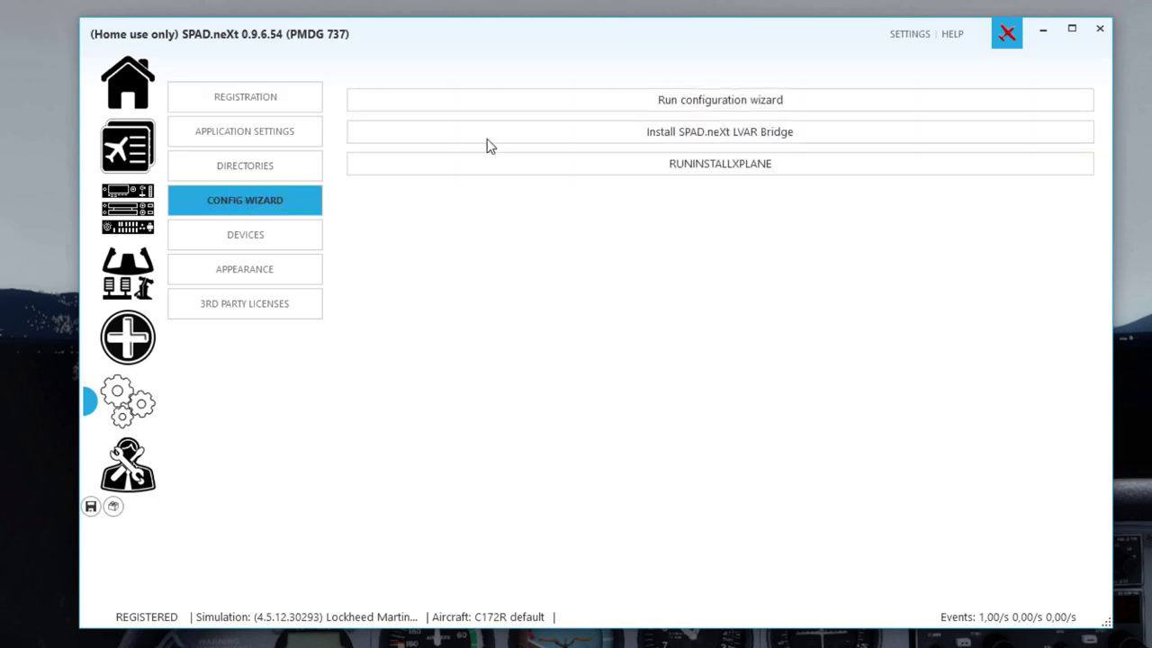
left_click(699, 104)
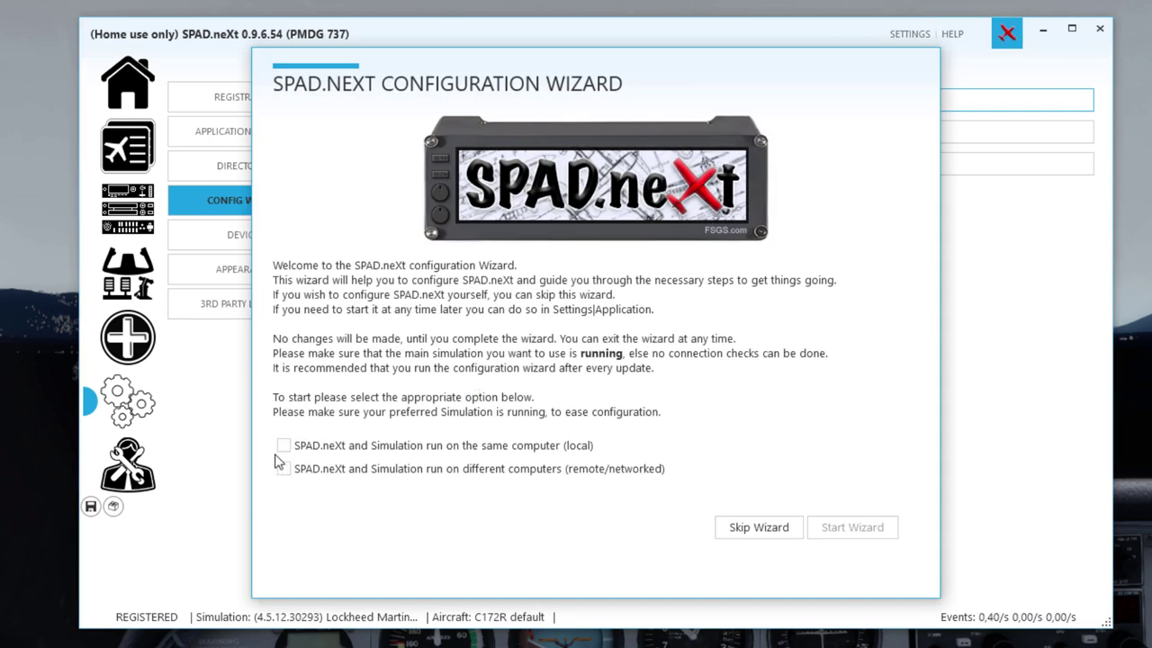
left_click(282, 449)
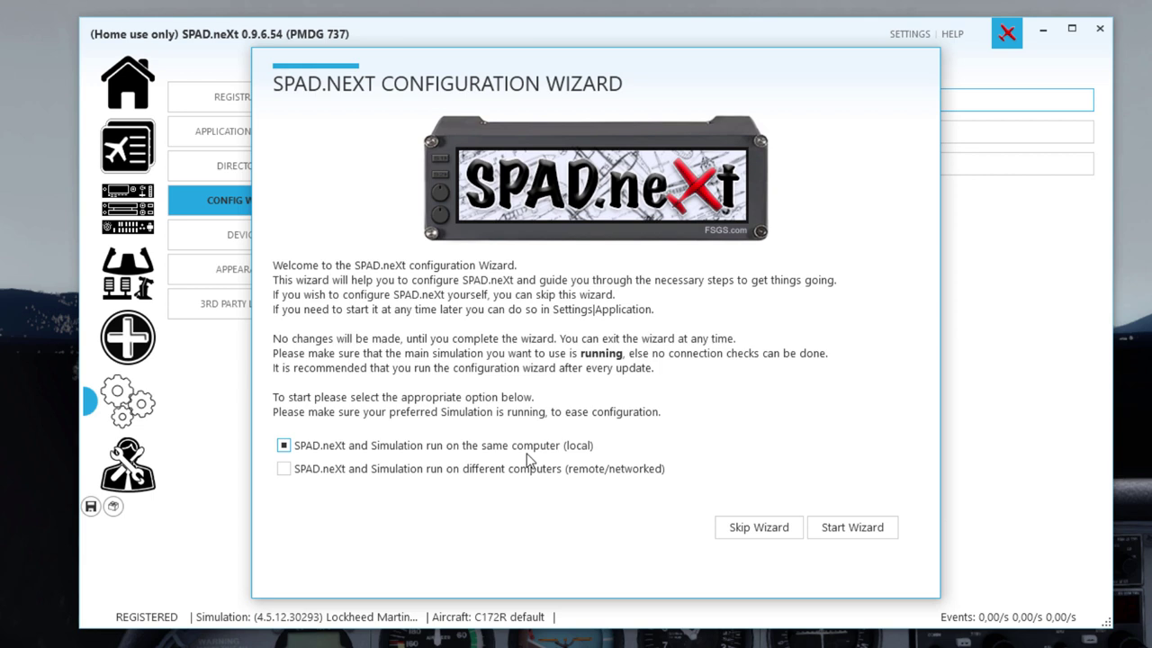
left_click(864, 535)
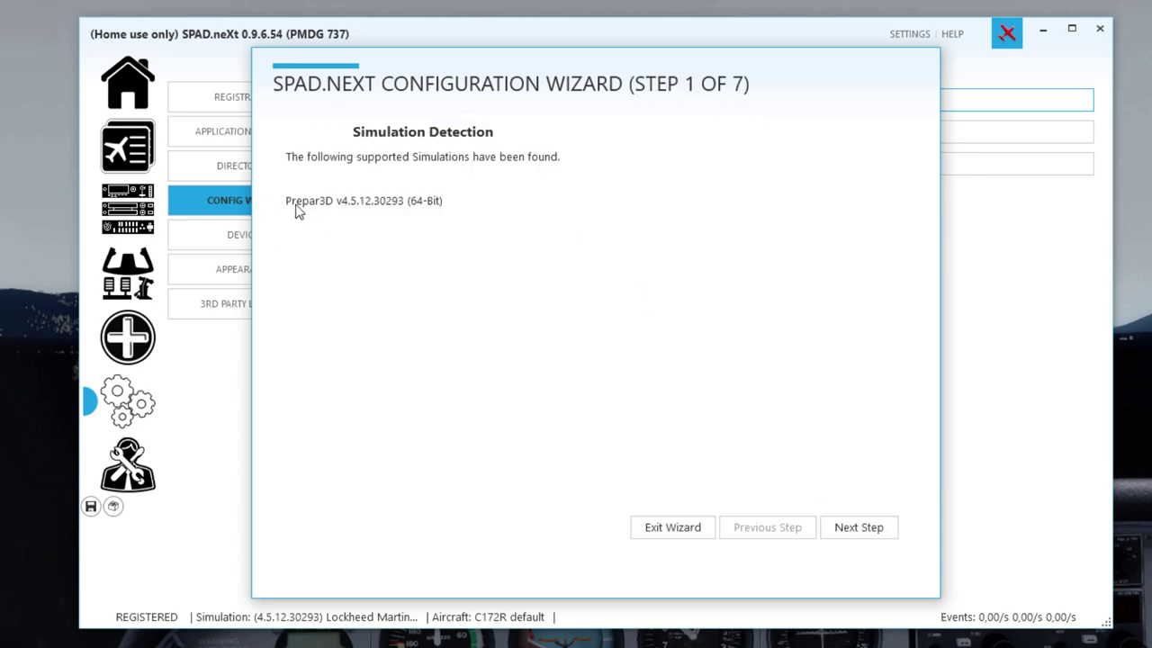
Accept the simulation detection and test the SimConnect connection to the simulator running on this computer.
left_click(864, 531)
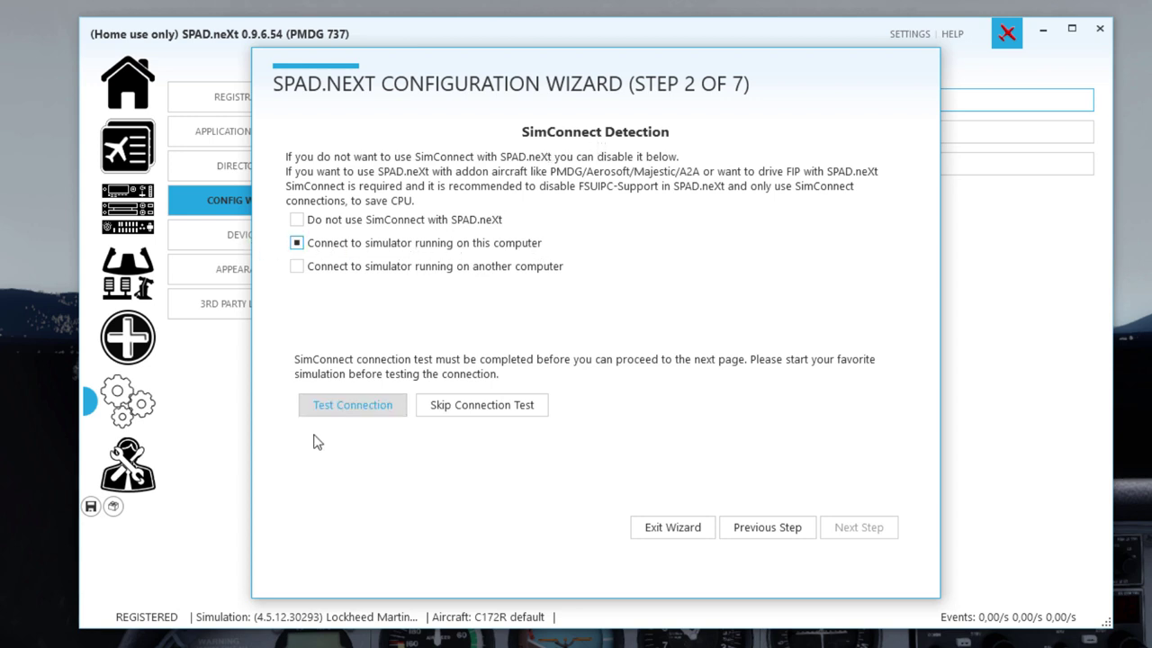
left_click(329, 410)
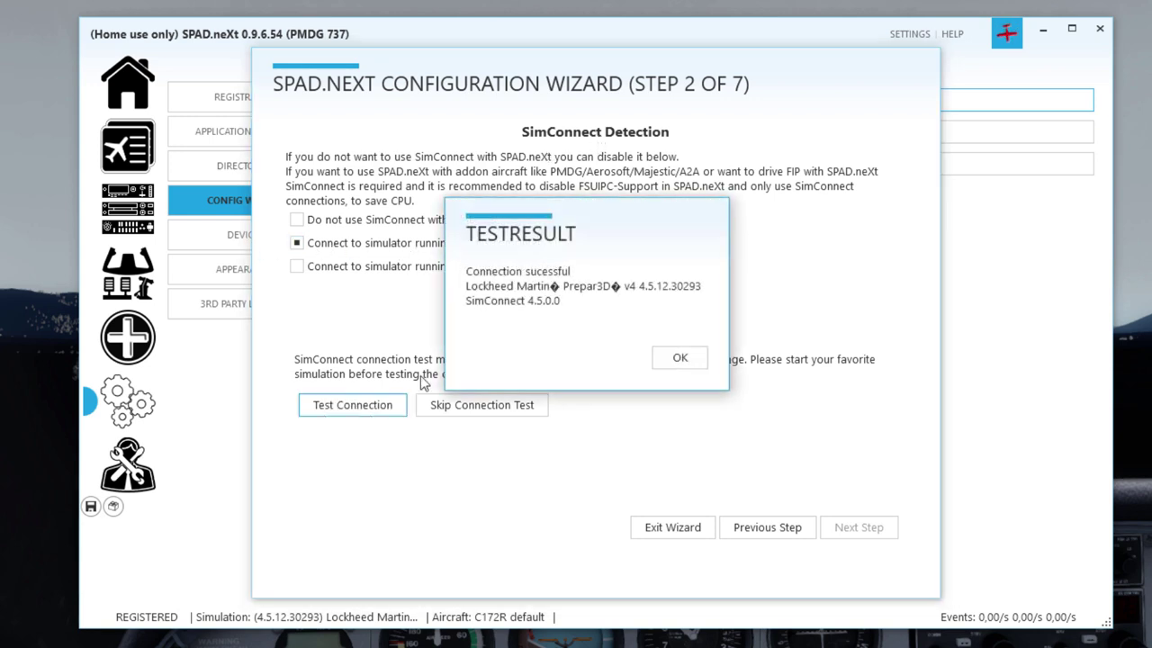
left_click(684, 360)
left_click(833, 531)
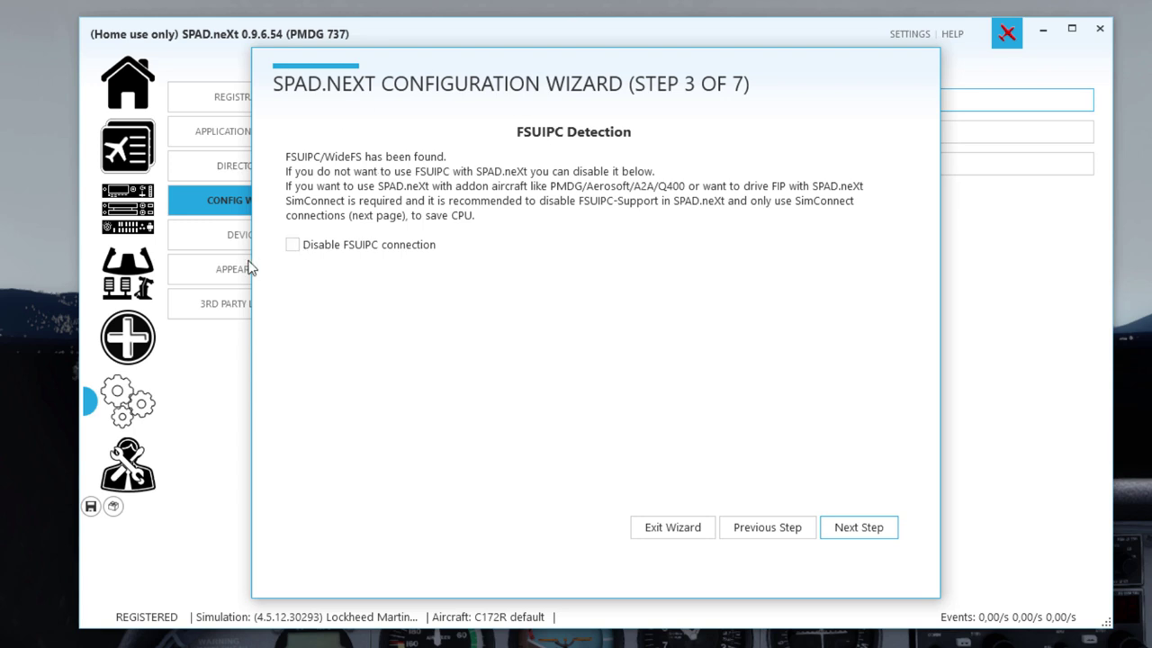
Leave FSUIPC and PMDG support enabled and X-Plane support disabled, and apply the wizard settings.
left_click(850, 532)
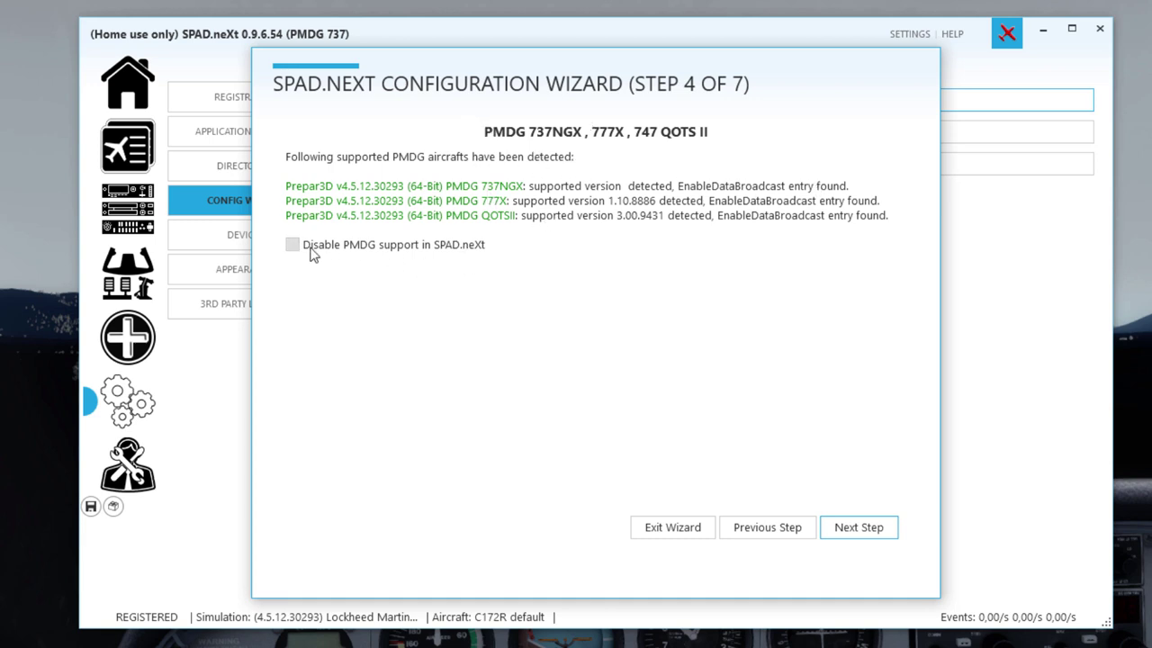
left_click(840, 533)
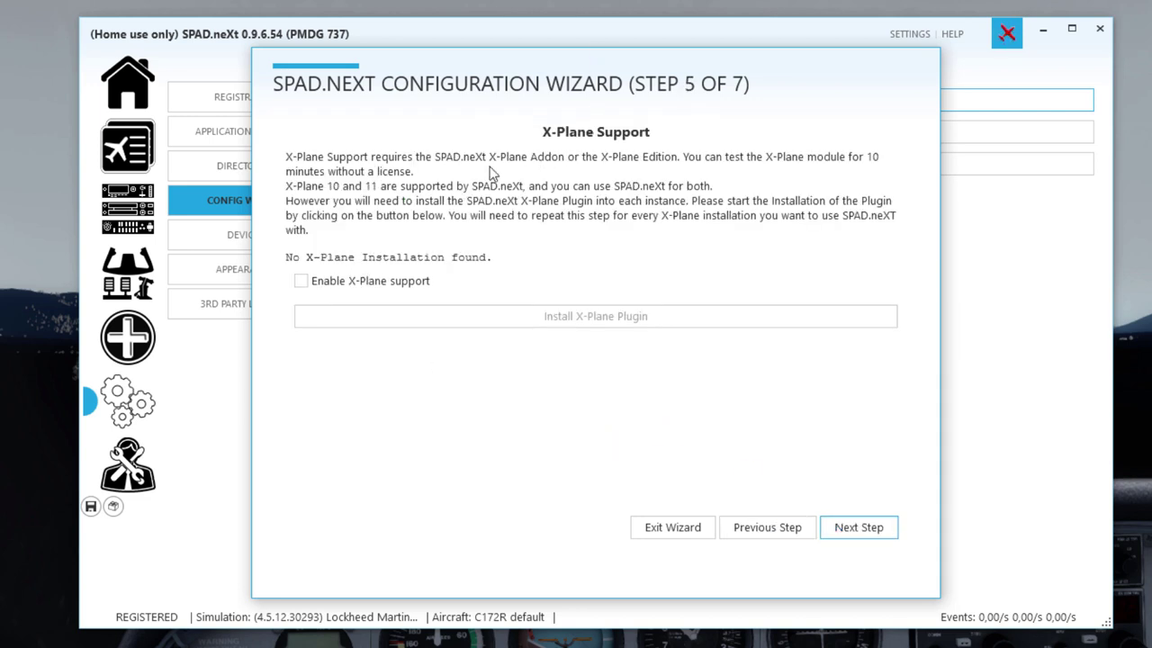
left_click(864, 528)
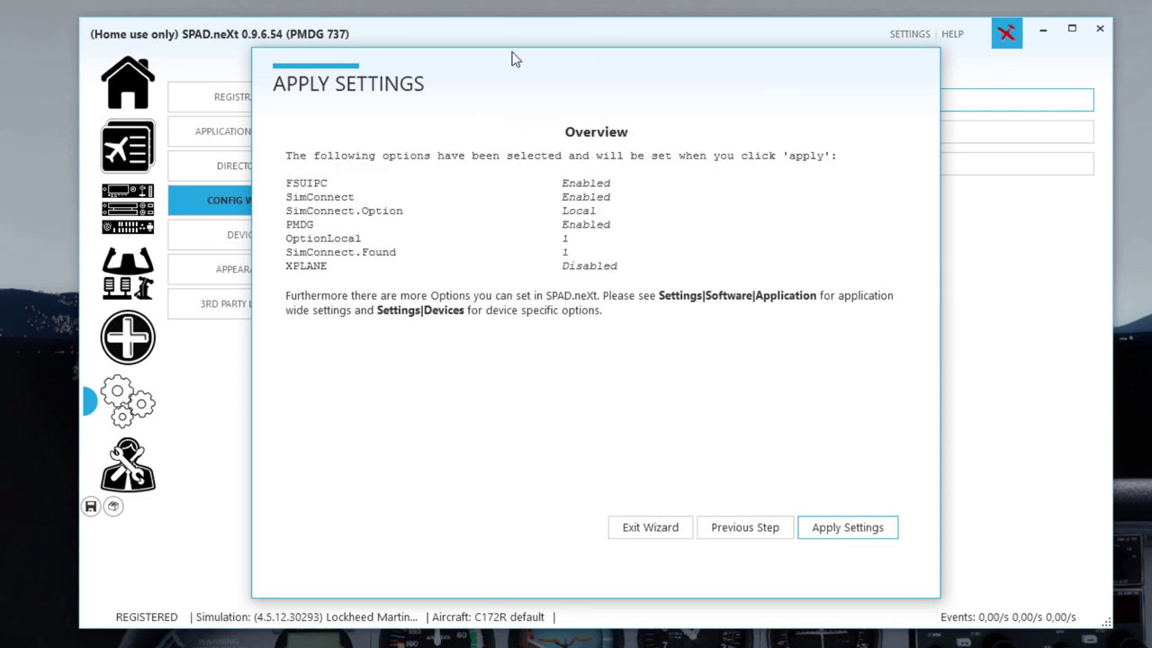
left_click(846, 531)
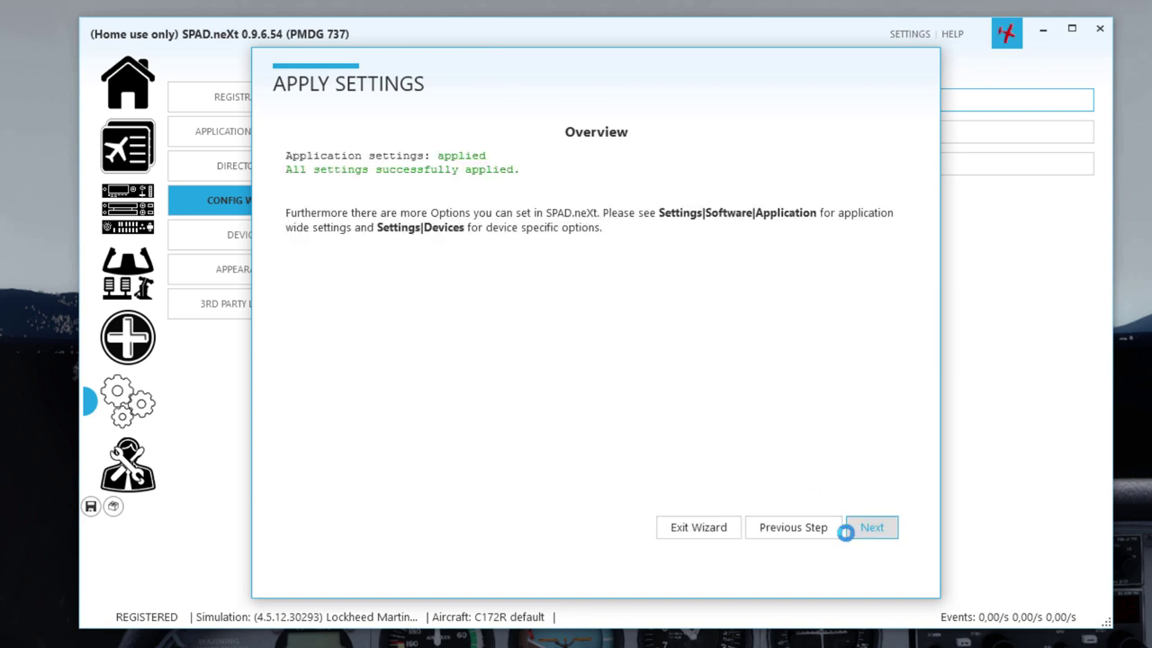
left_click(871, 532)
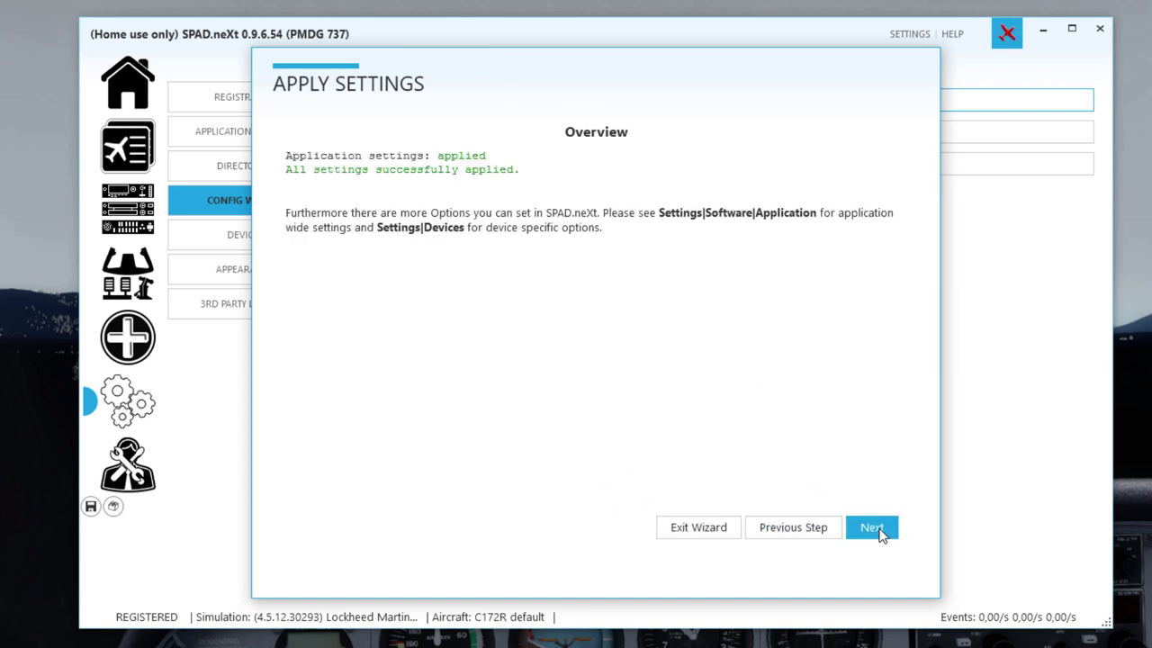
Complete the configuration wizard and acknowledge the restart notice.
left_click(544, 318)
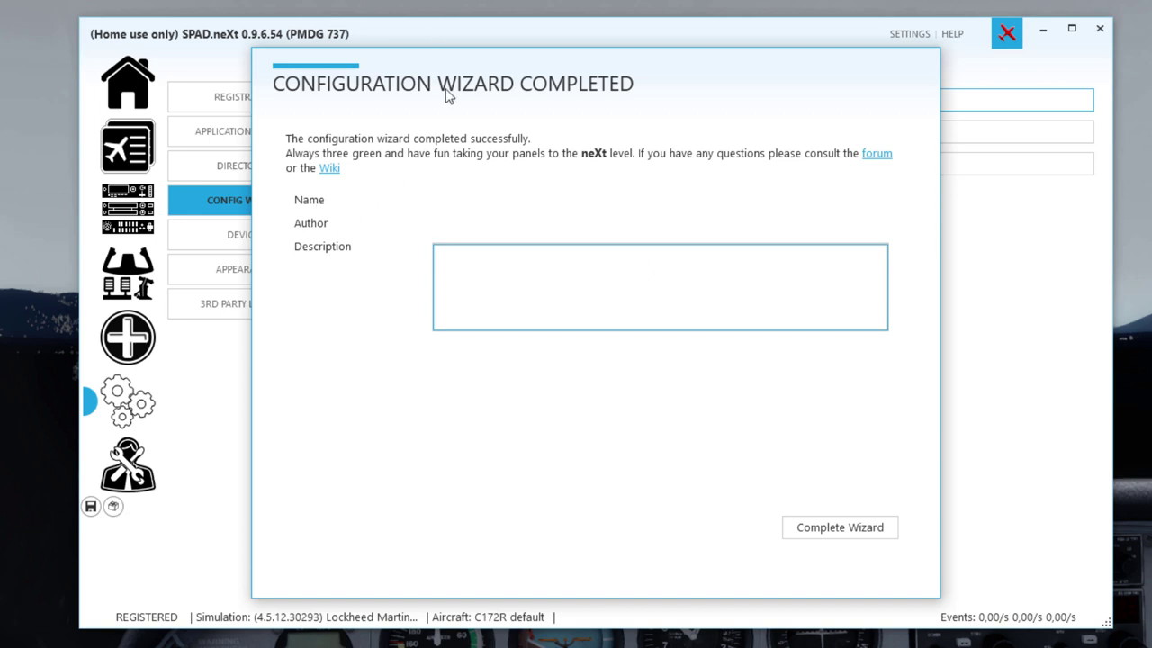
left_click(840, 528)
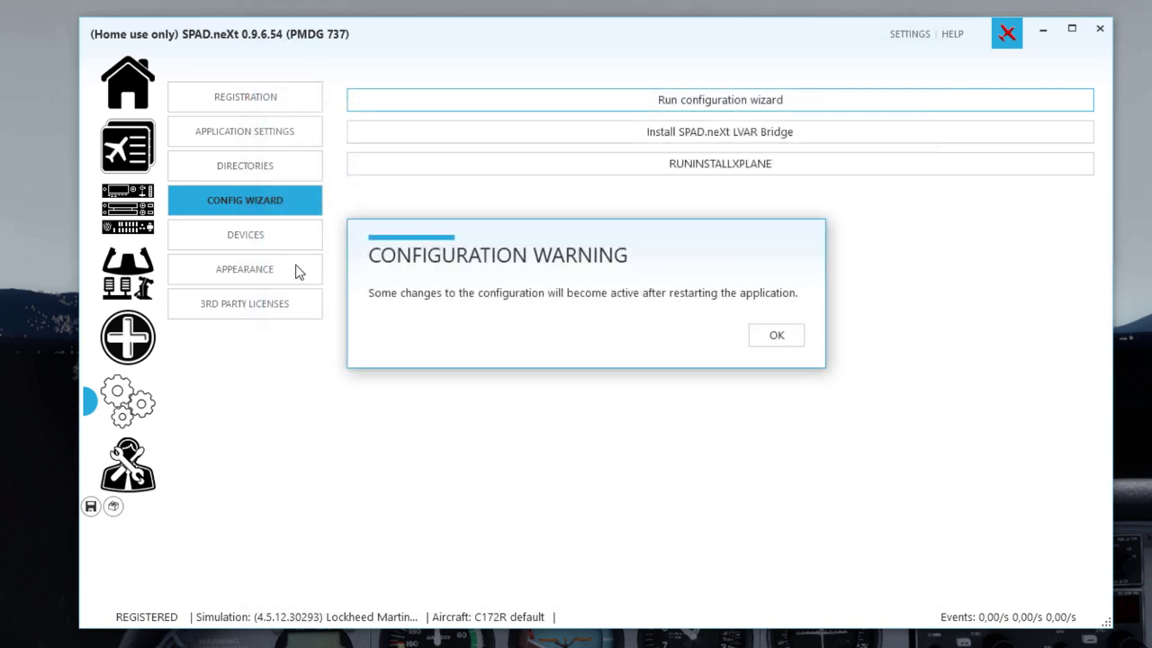
left_click(779, 340)
Close SPAD.neXt and start it again so the configuration changes take effect.
left_click(1100, 29)
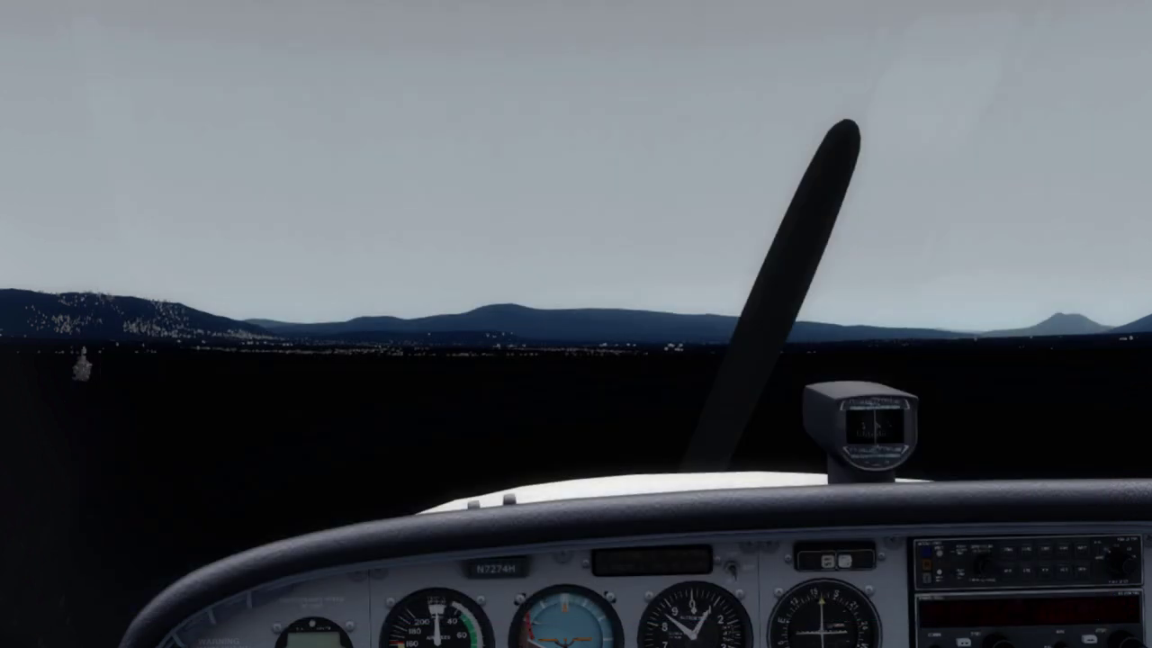
key("super")
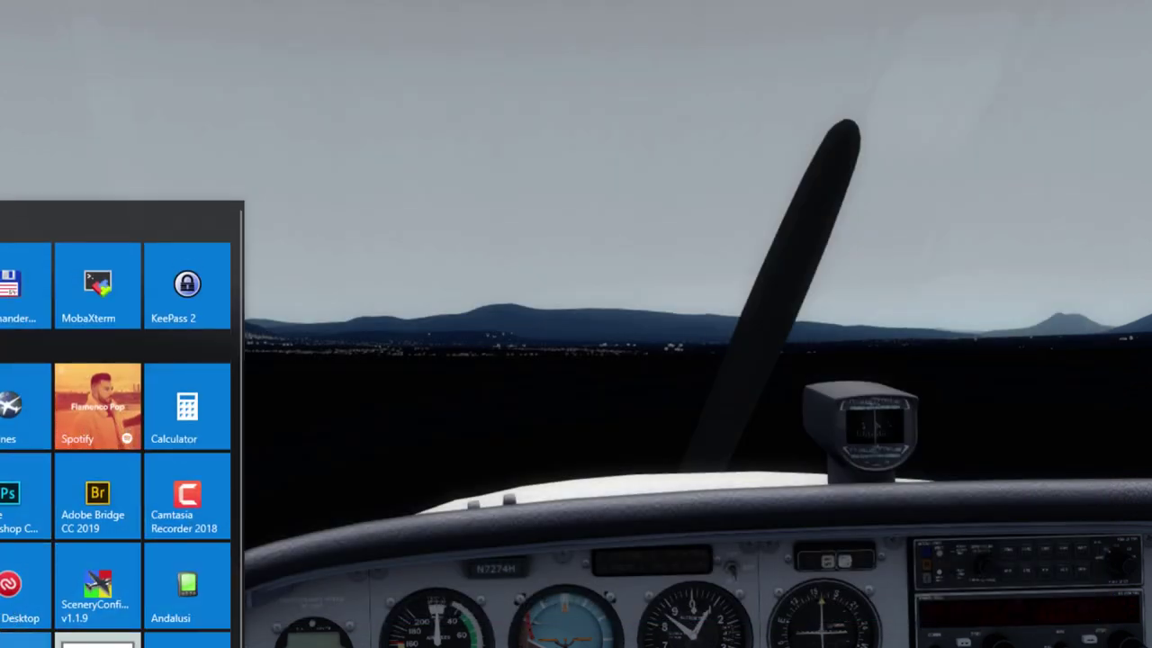
left_click(577, 12)
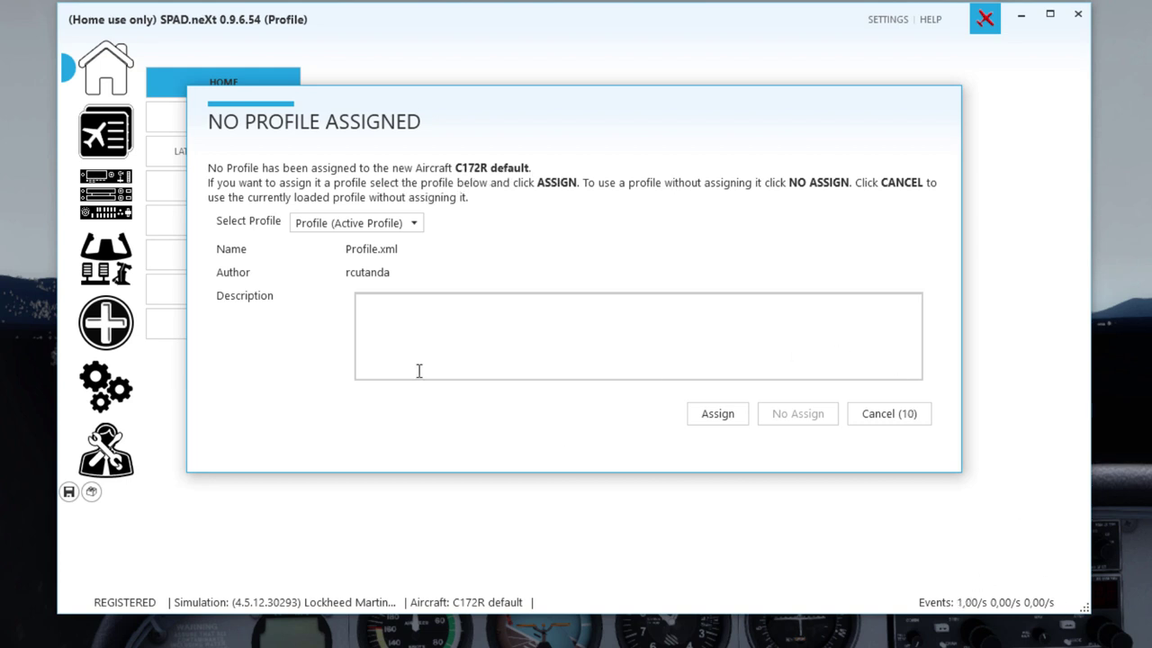
Review the profiles offered for the C172R default aircraft without assigning one, and examine the list of own profiles.
left_click(385, 225)
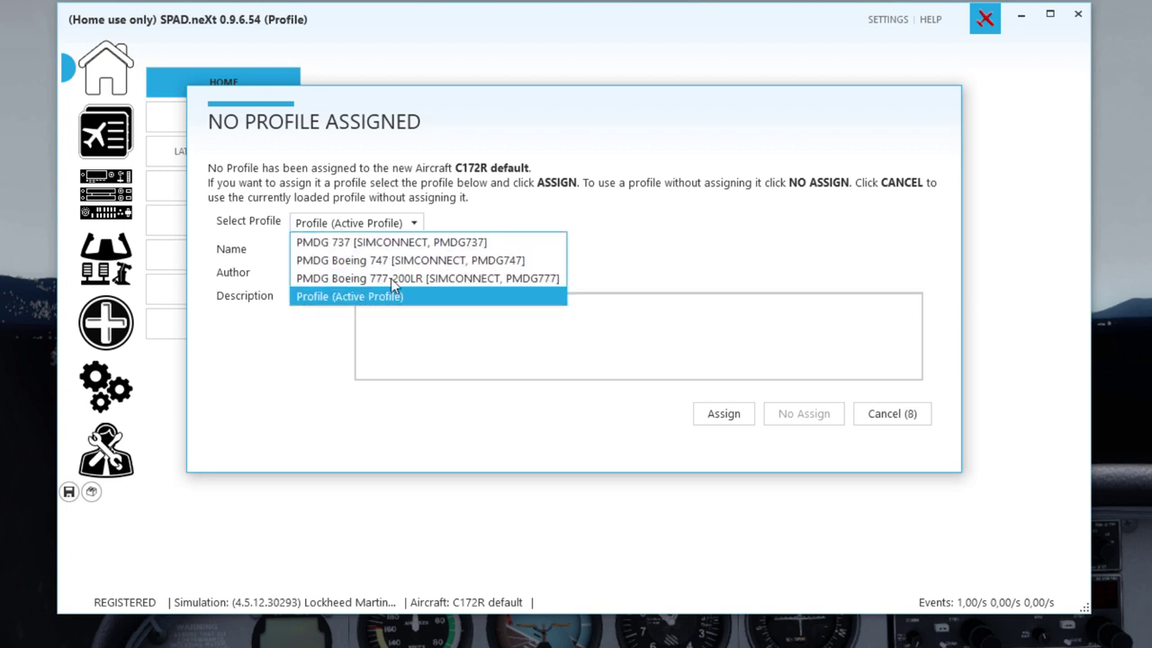
left_click(372, 196)
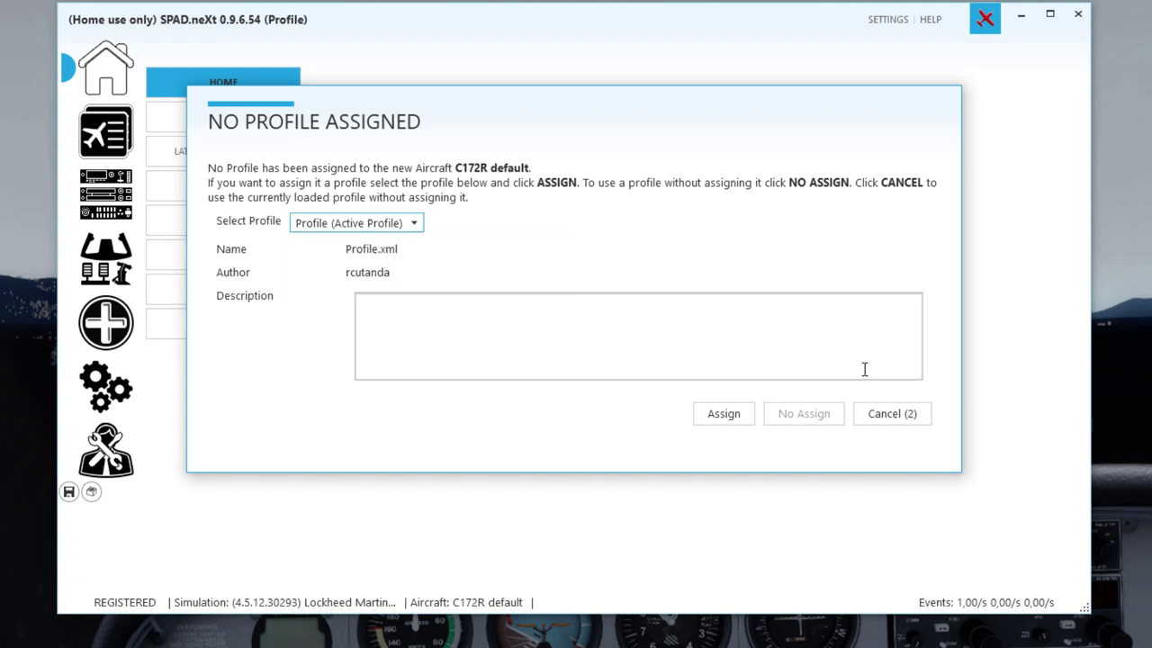
left_click(411, 224)
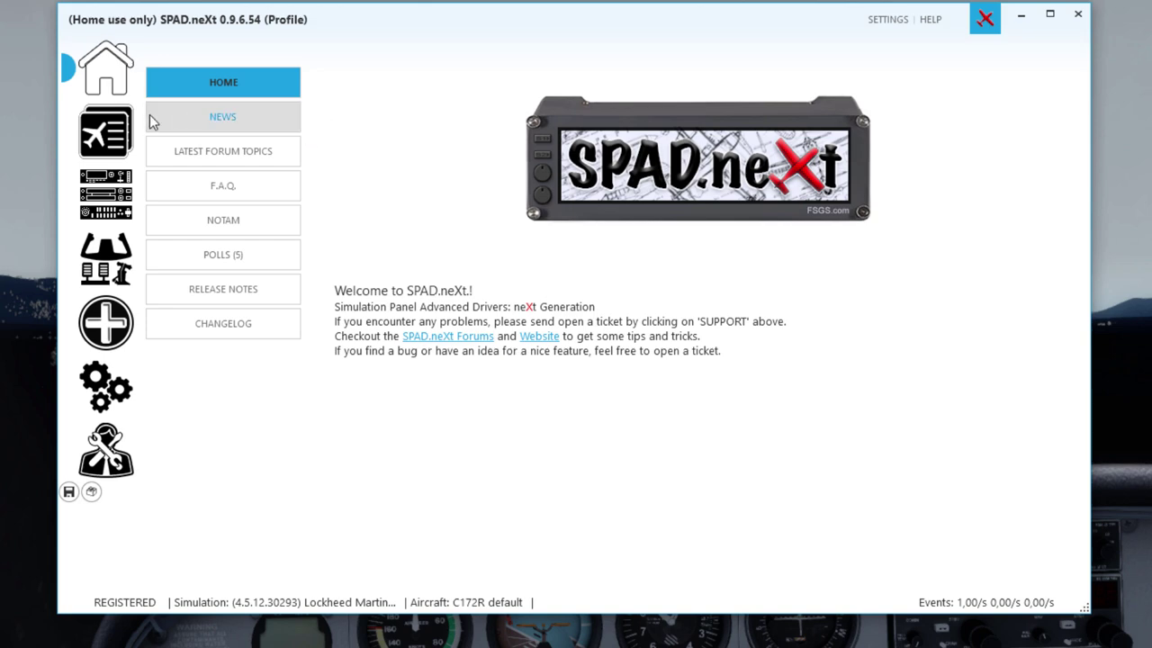
left_click(111, 135)
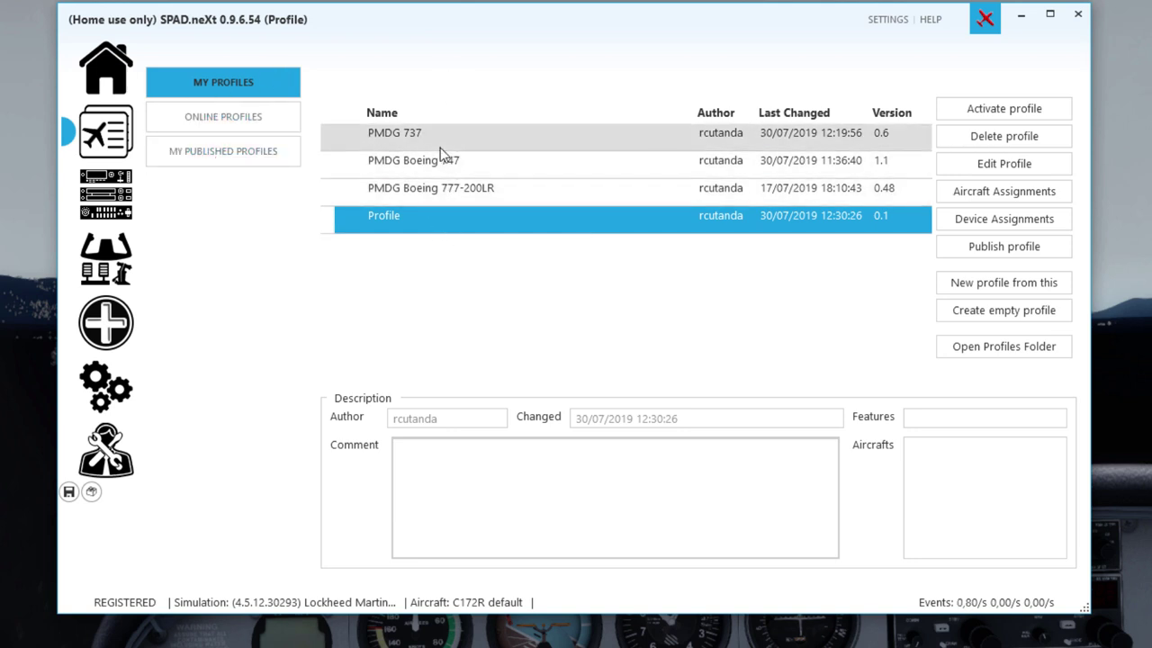
left_click(188, 119)
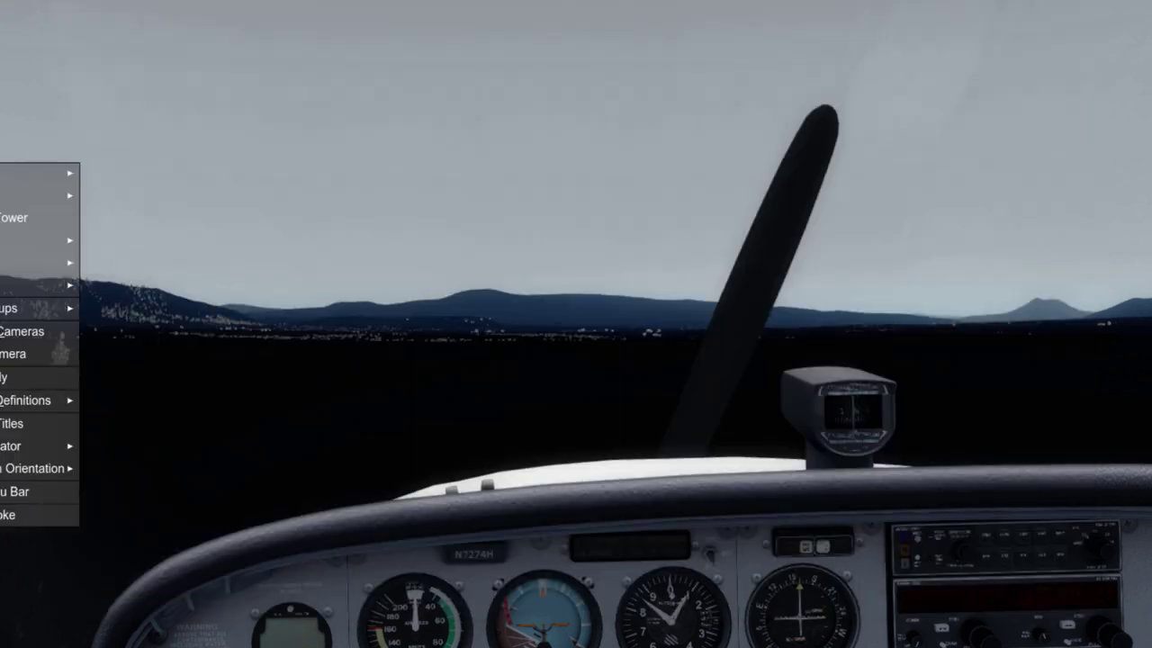
Switch to Prepar3D and change from the virtual cockpit to an outside view of the Cessna.
mouse_move(67, 195)
left_click(149, 217)
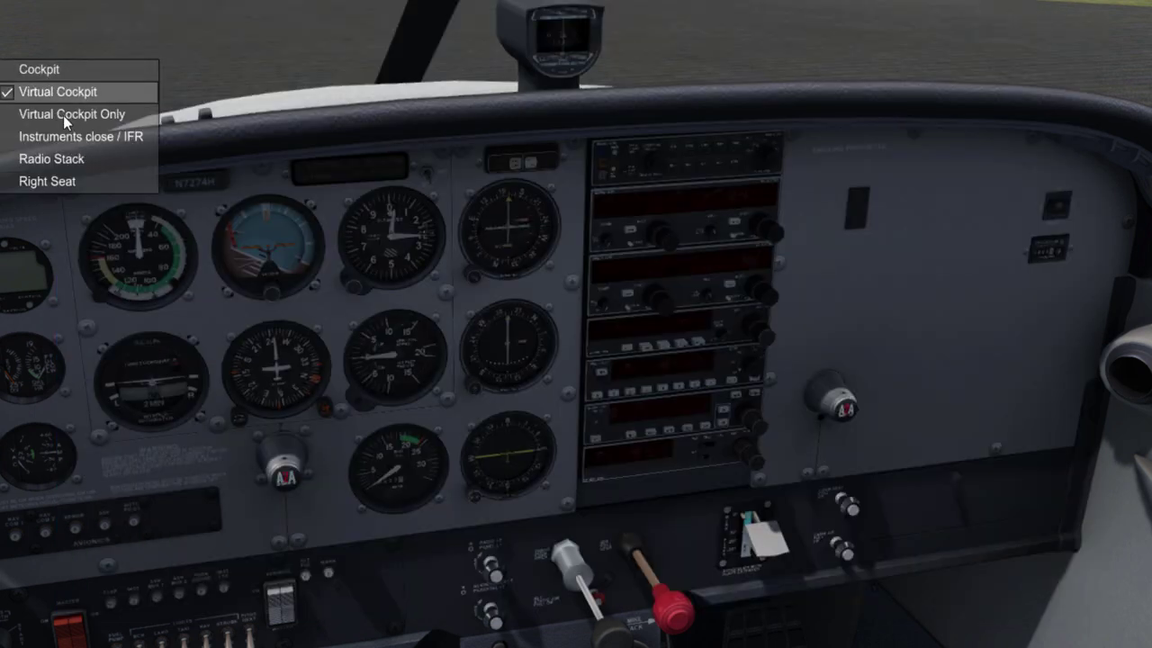
left_click(32, 115)
left_click_drag(465, 334, 26, 348)
scroll(576, 324, "up", 5)
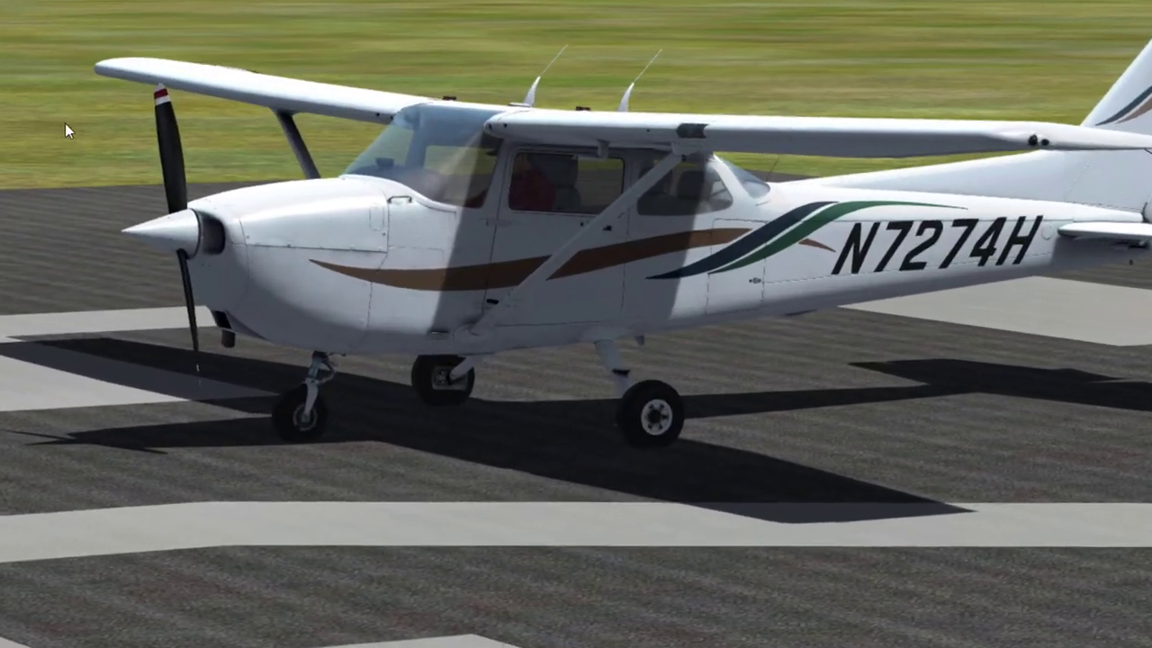
Return Prepar3D to the virtual cockpit view and switch back to SPAD.neXt.
right_click(65, 123)
mouse_move(135, 130)
left_click(318, 152)
key("alt+Tab")
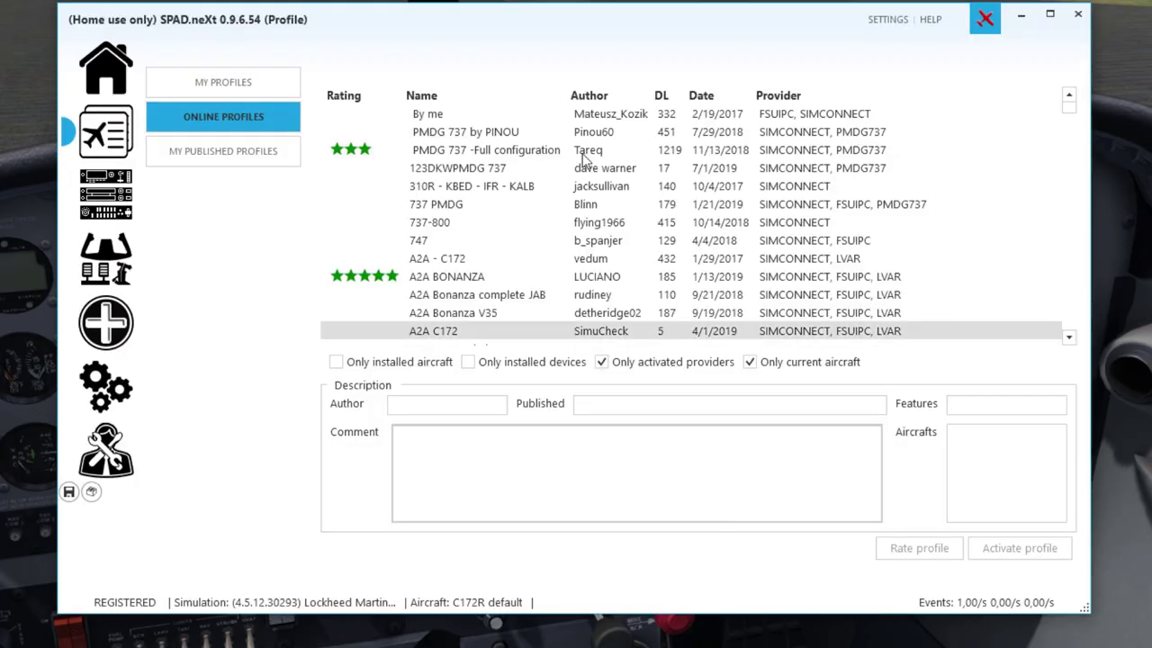
Examine the descriptions and supported aircraft of the online A2A C172, Bonanza and first Cessna 172 profiles.
left_click(457, 277)
left_click(468, 259)
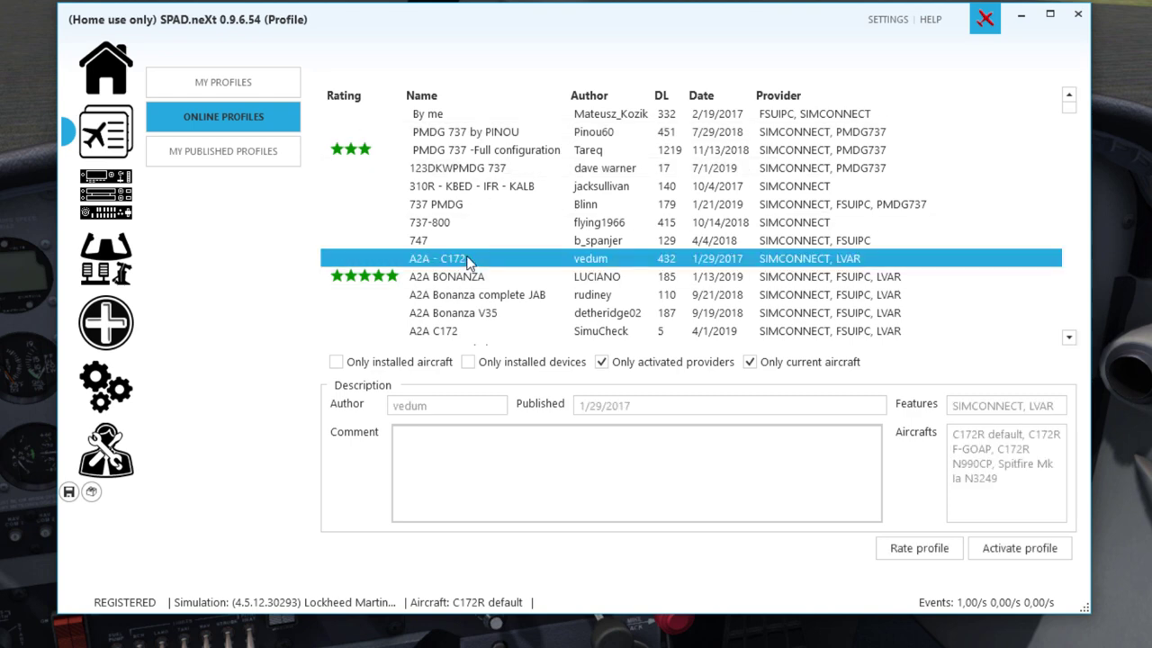
scroll(544, 263, "down", 1)
left_click(540, 276)
left_click(535, 295)
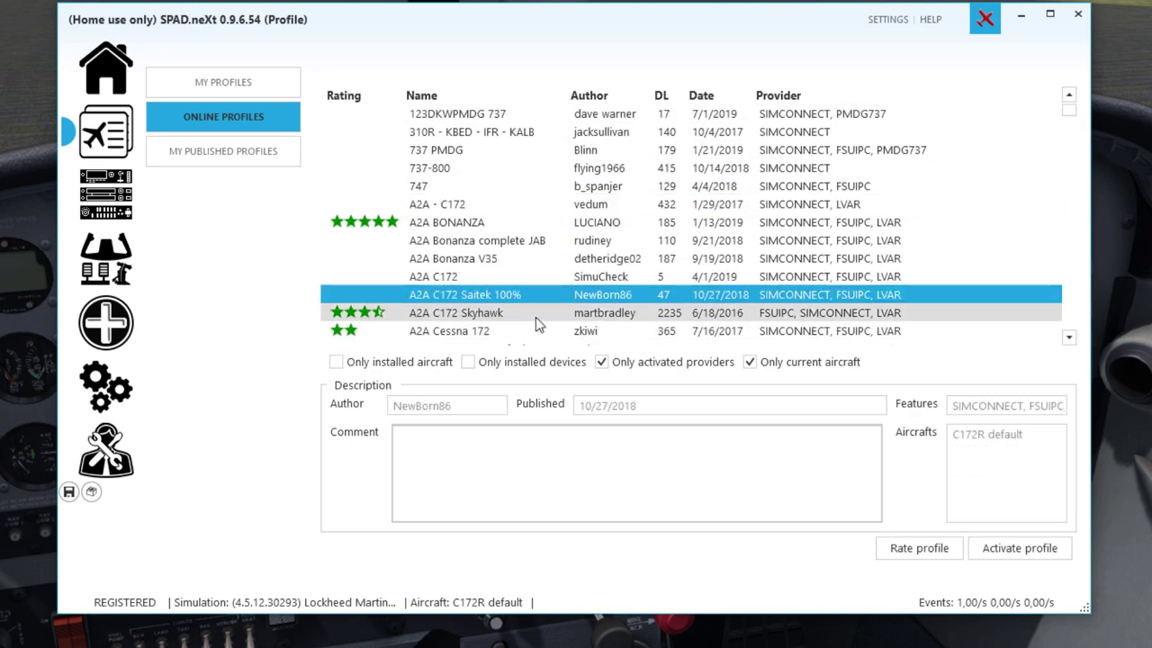
scroll(535, 324, "down", 1)
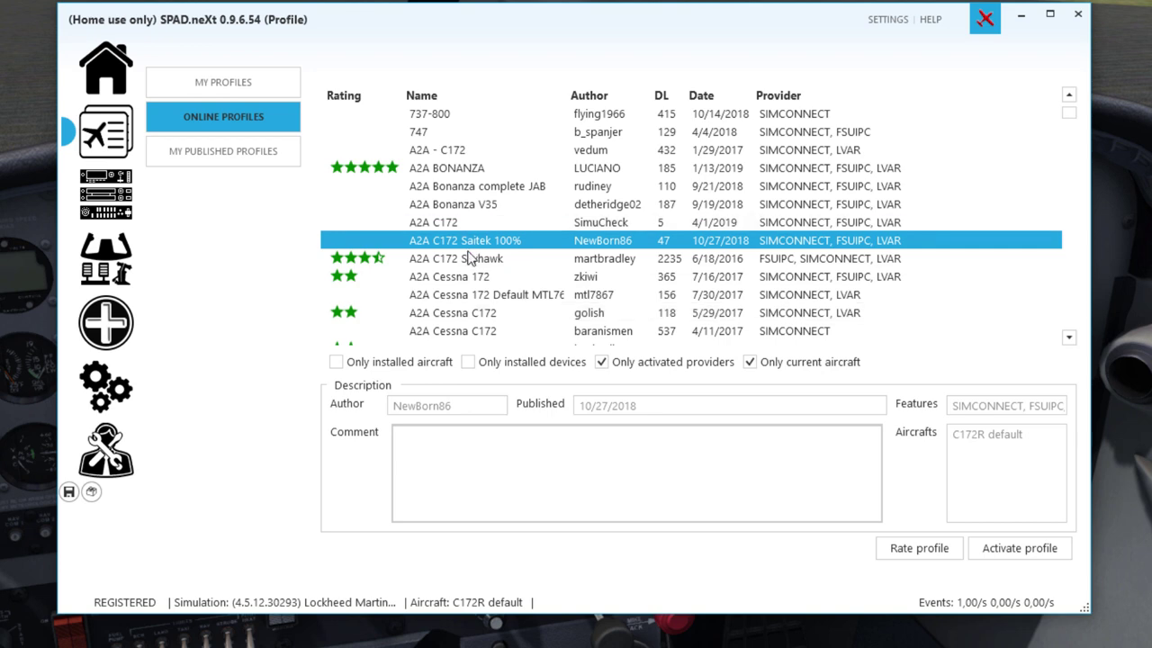
left_click(426, 278)
left_click(441, 298)
left_click(441, 313)
left_click(441, 332)
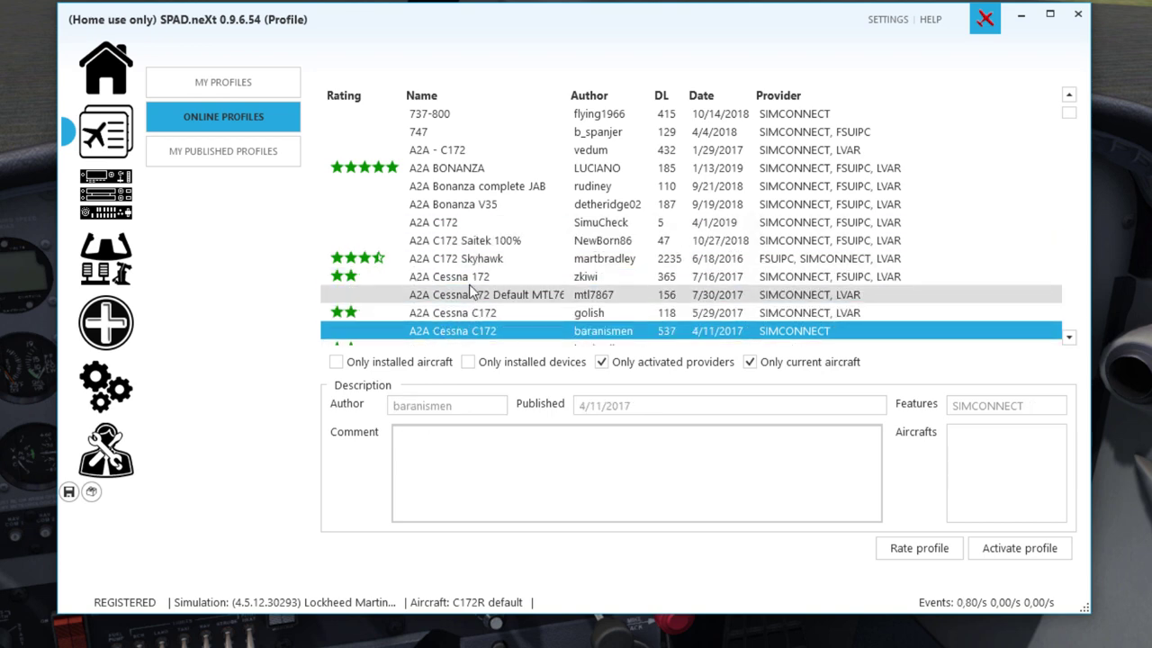
Compare the providers and supported aircraft of the remaining online A2A Cessna C172 profiles by different authors.
scroll(493, 261, "down", 2)
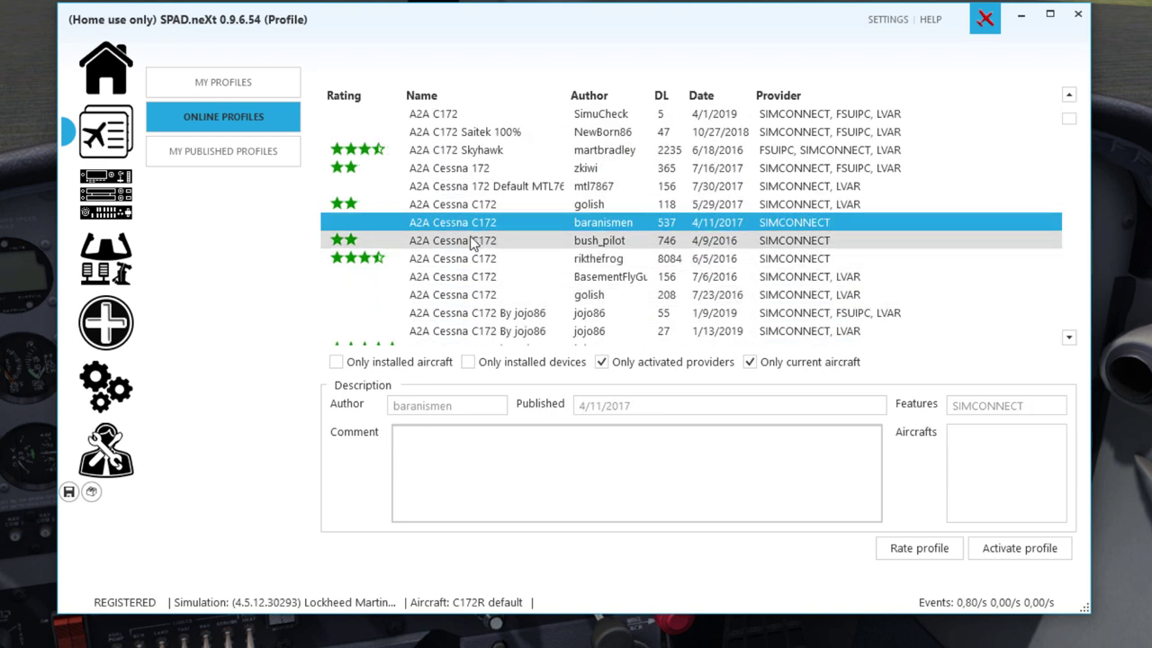
left_click(475, 258)
left_click(461, 276)
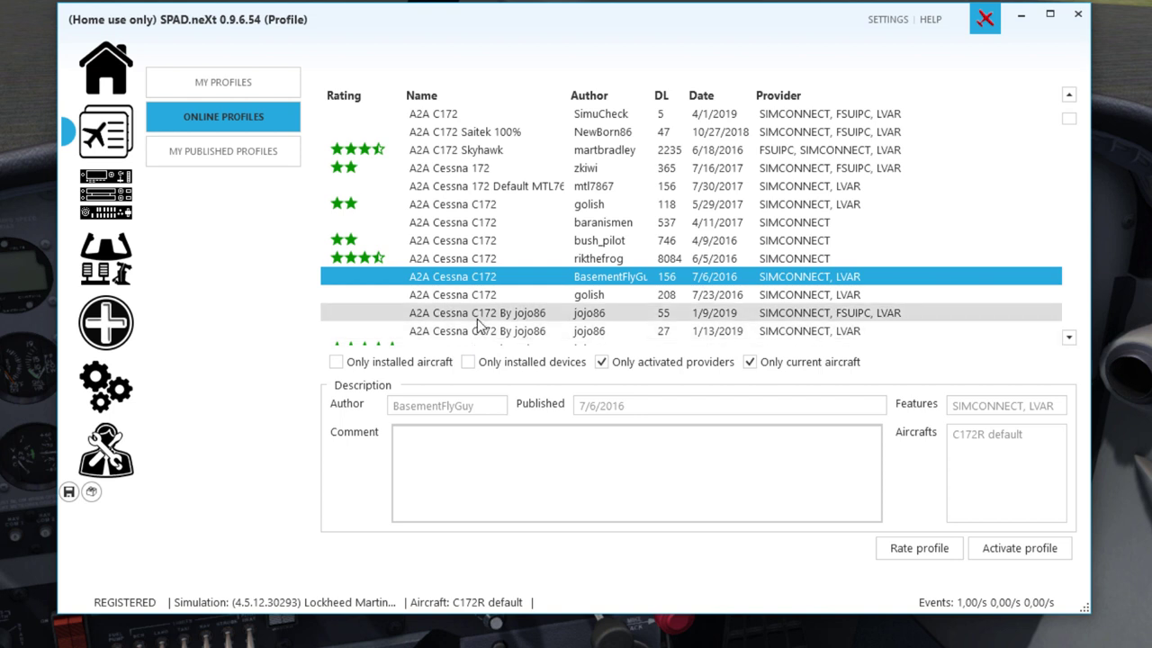
left_click(482, 263)
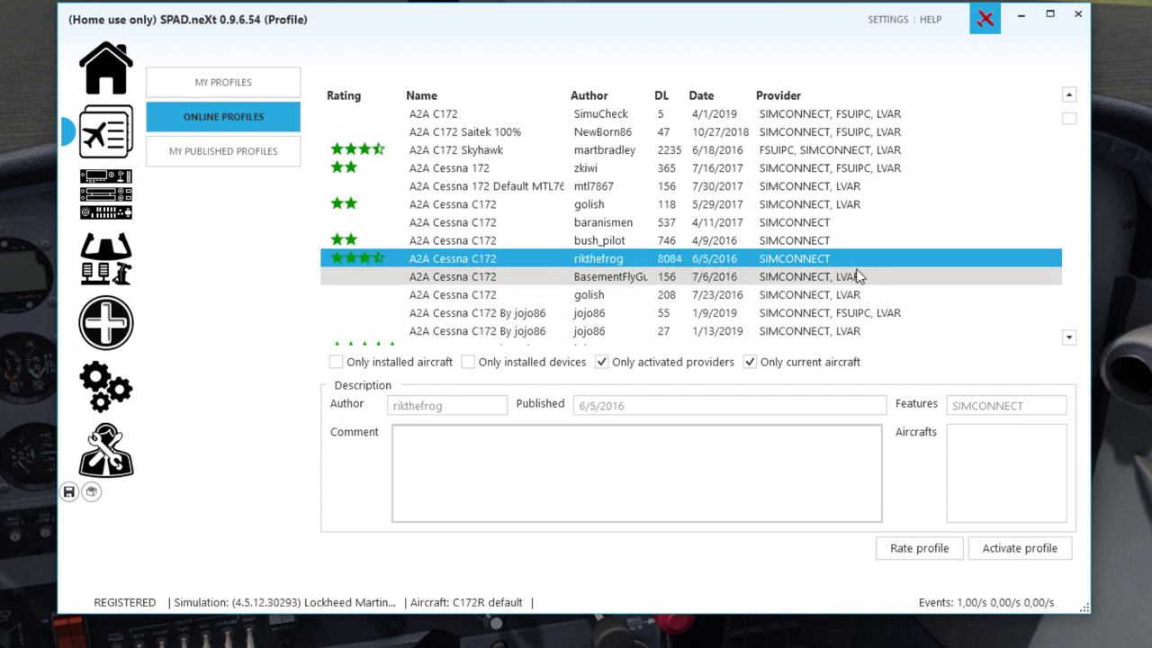
left_click(797, 281)
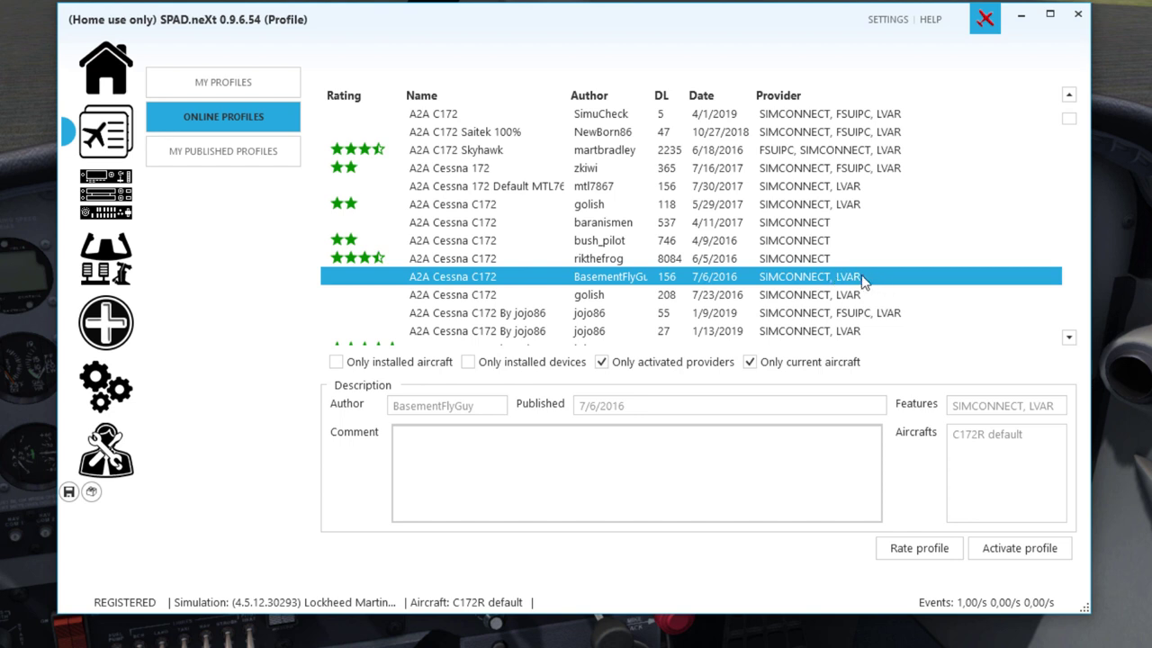
left_click(828, 315)
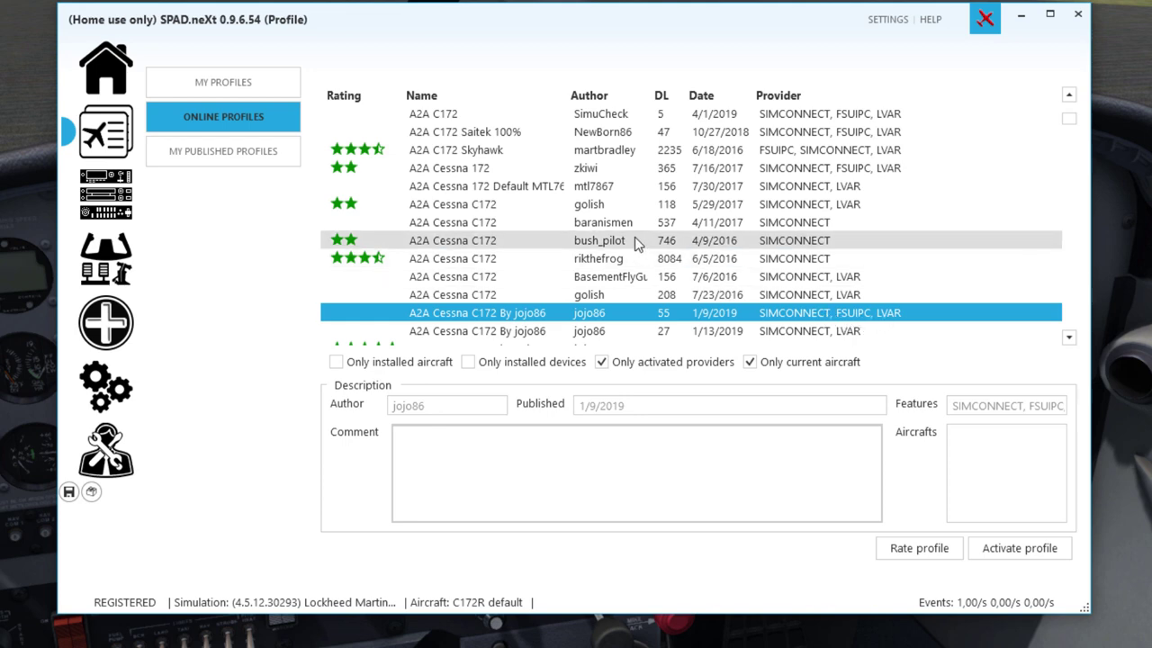
Browse the online profiles past the Aerosoft, Carenado and Cessna entries to the default base profiles.
scroll(639, 238, "down", 12)
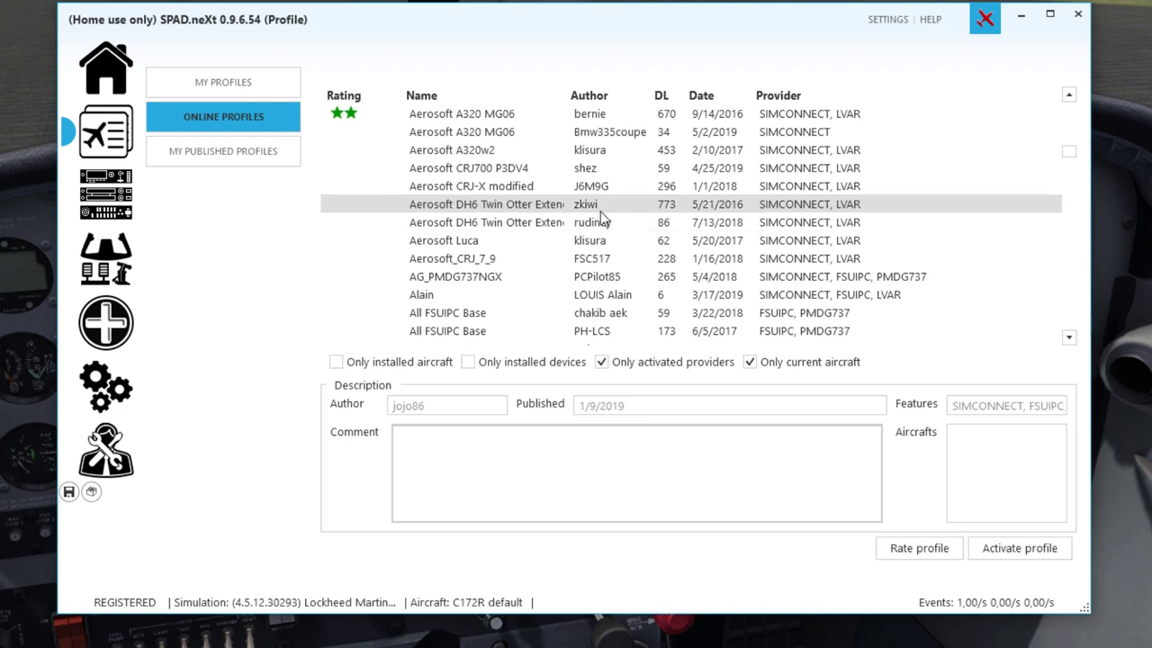
scroll(592, 224, "down", 5)
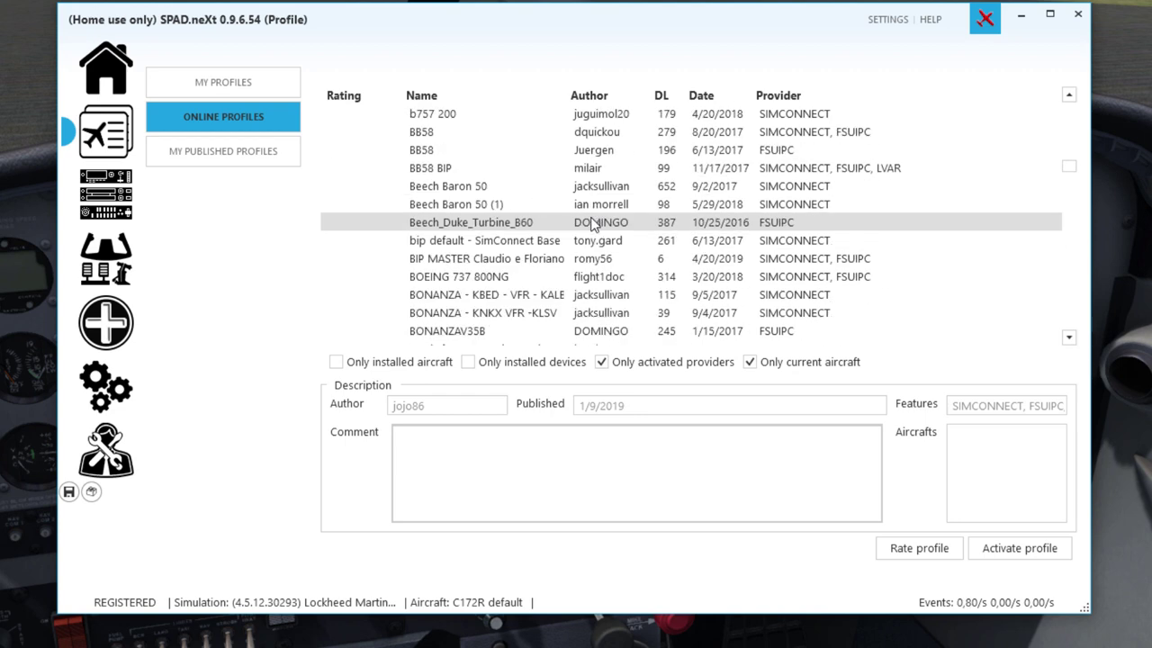
scroll(528, 225, "down", 5)
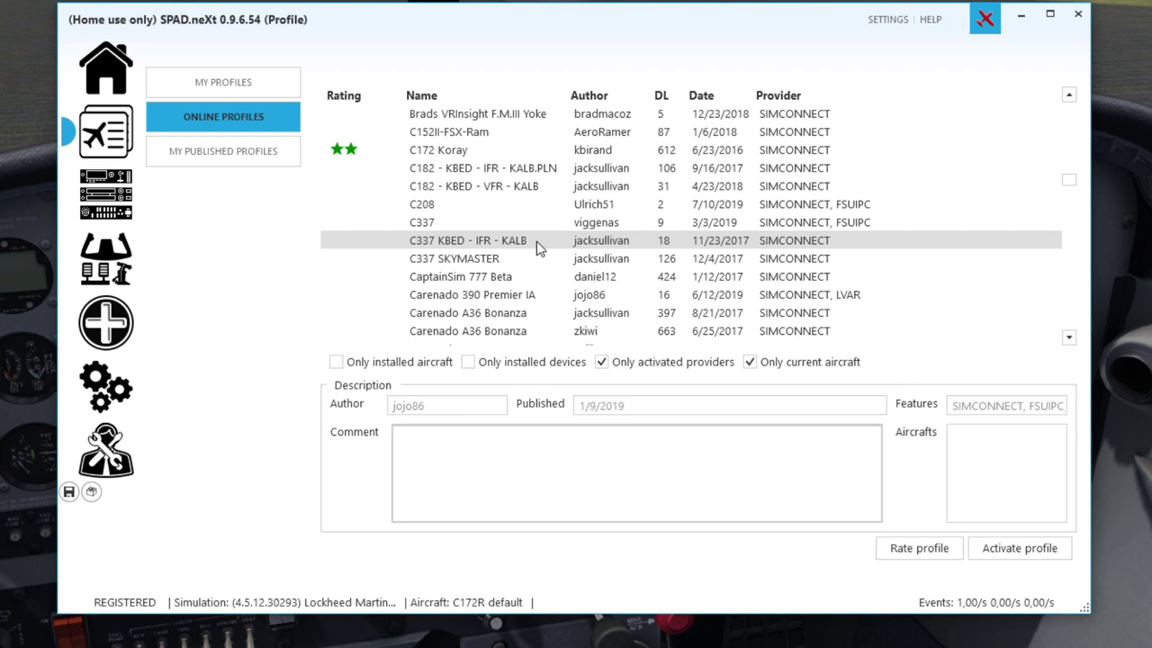
scroll(502, 227, "down", 4)
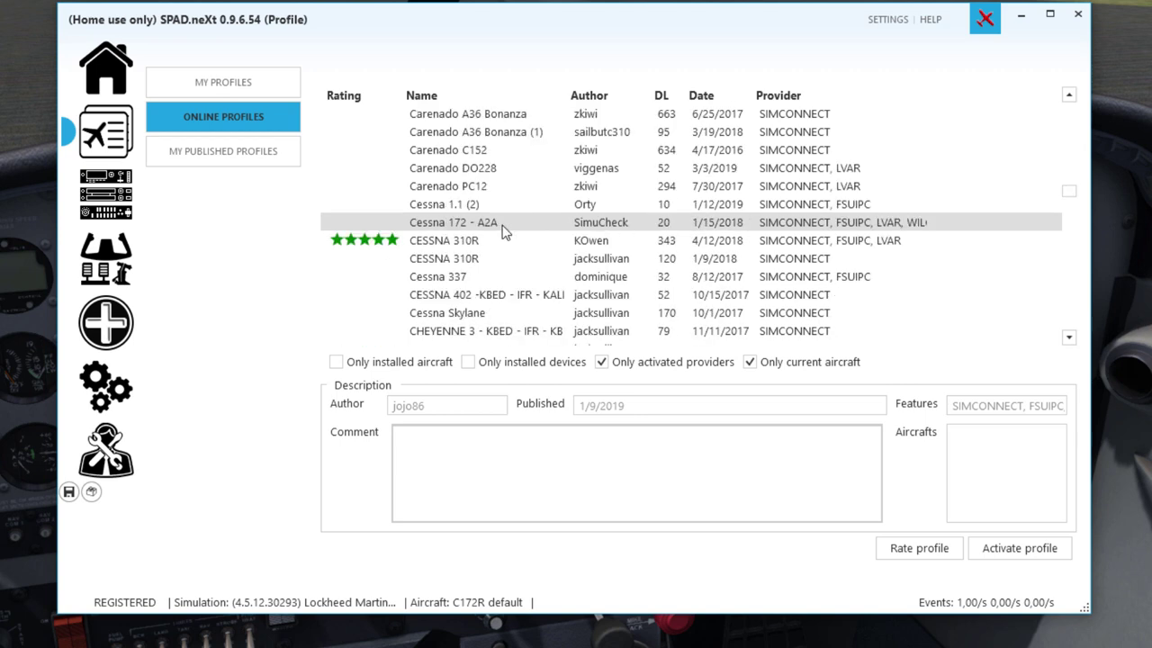
left_click(493, 241)
scroll(482, 256, "down", 5)
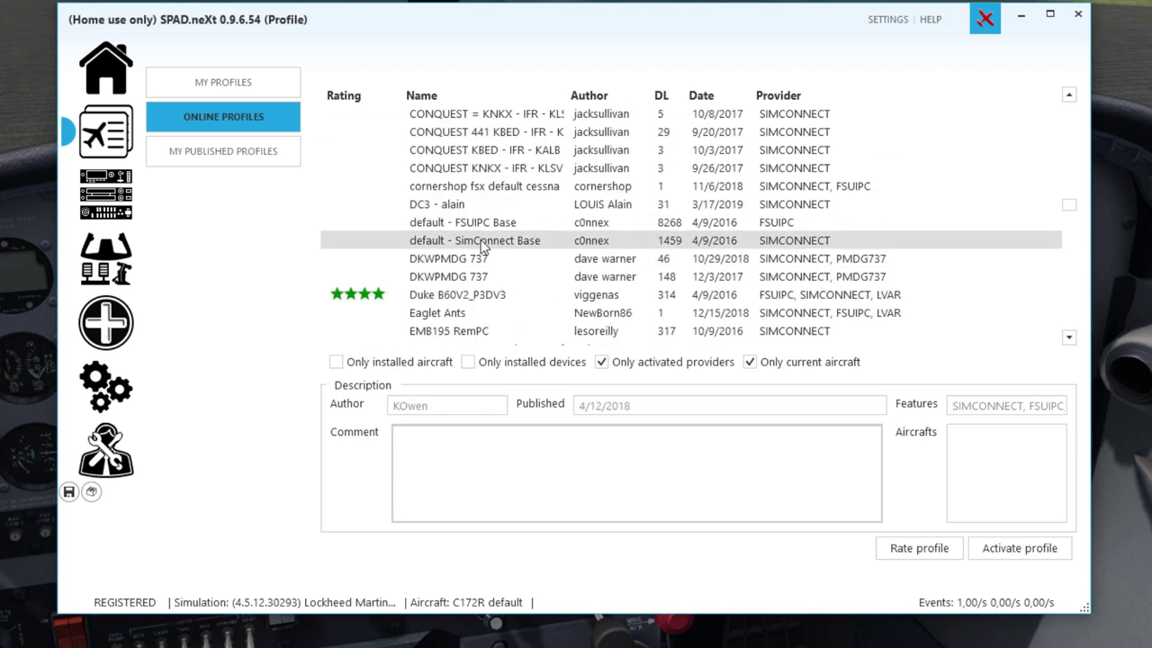
Compare the comments of the online profiles default - FSUIPC Base and default - SimConnect Base.
left_click(482, 226)
left_click(475, 241)
left_click(460, 225)
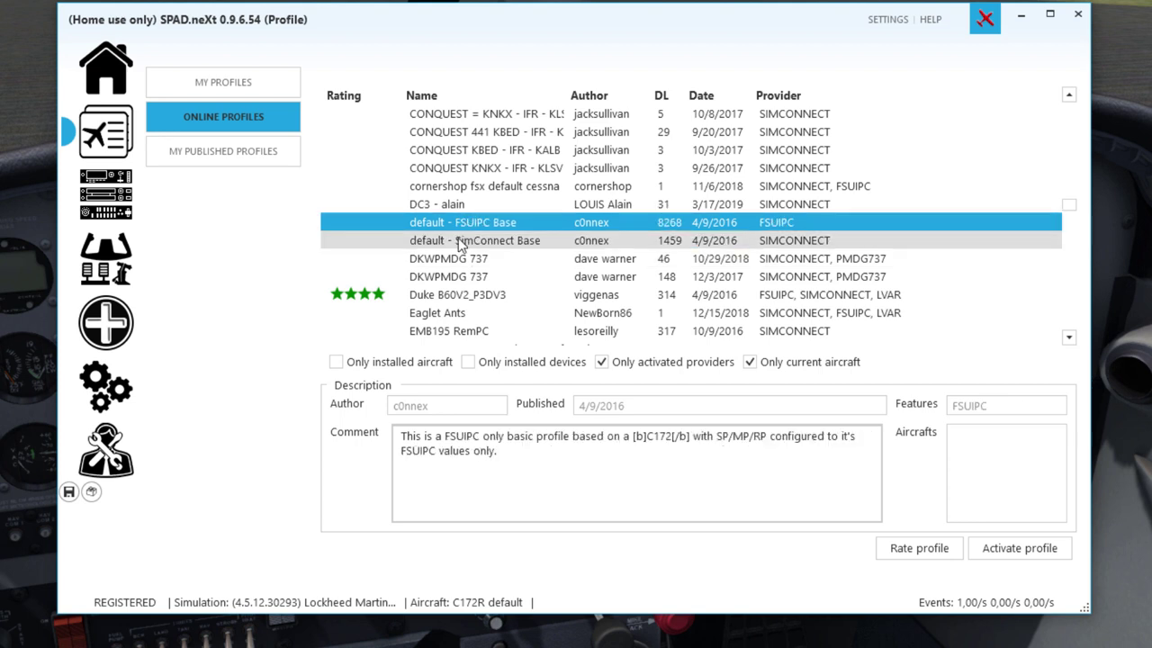
left_click(459, 238)
left_click(469, 225)
left_click(455, 246)
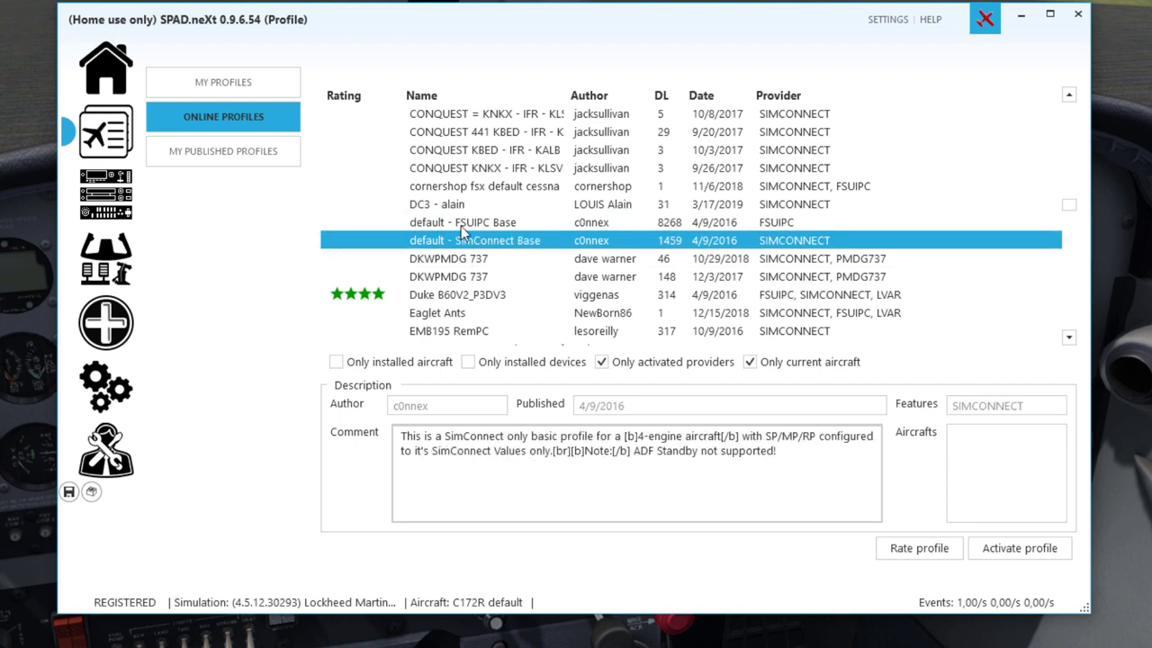
left_click(450, 227)
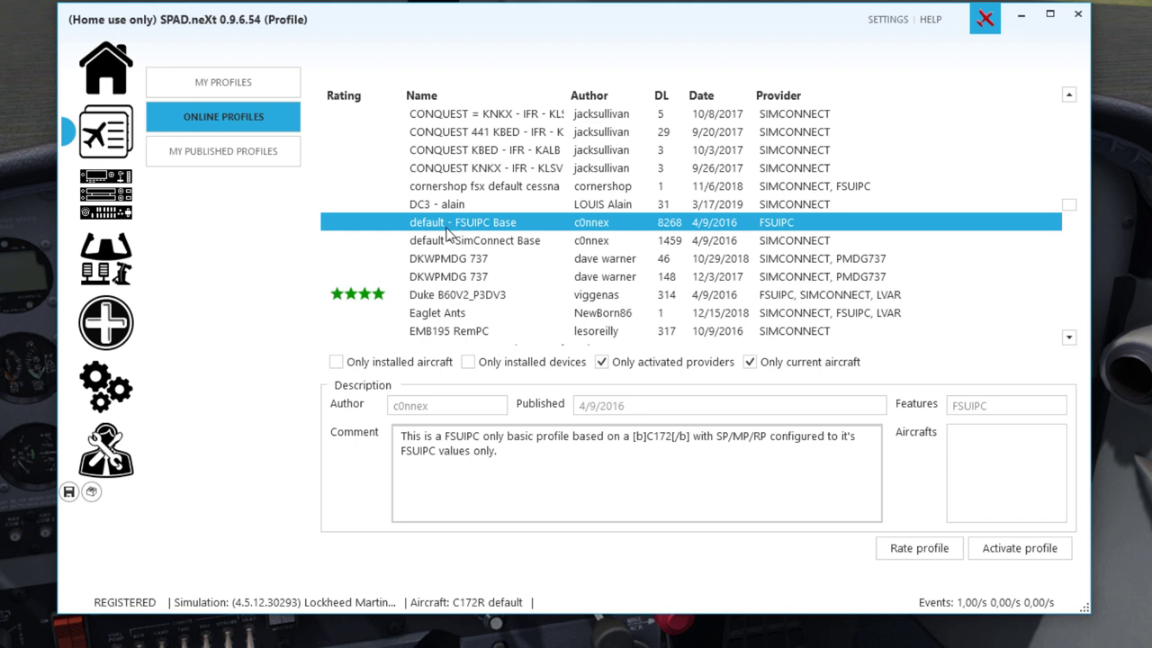
Activate the online profile default - SimConnect Base and check for it among the own profiles.
left_click(510, 241)
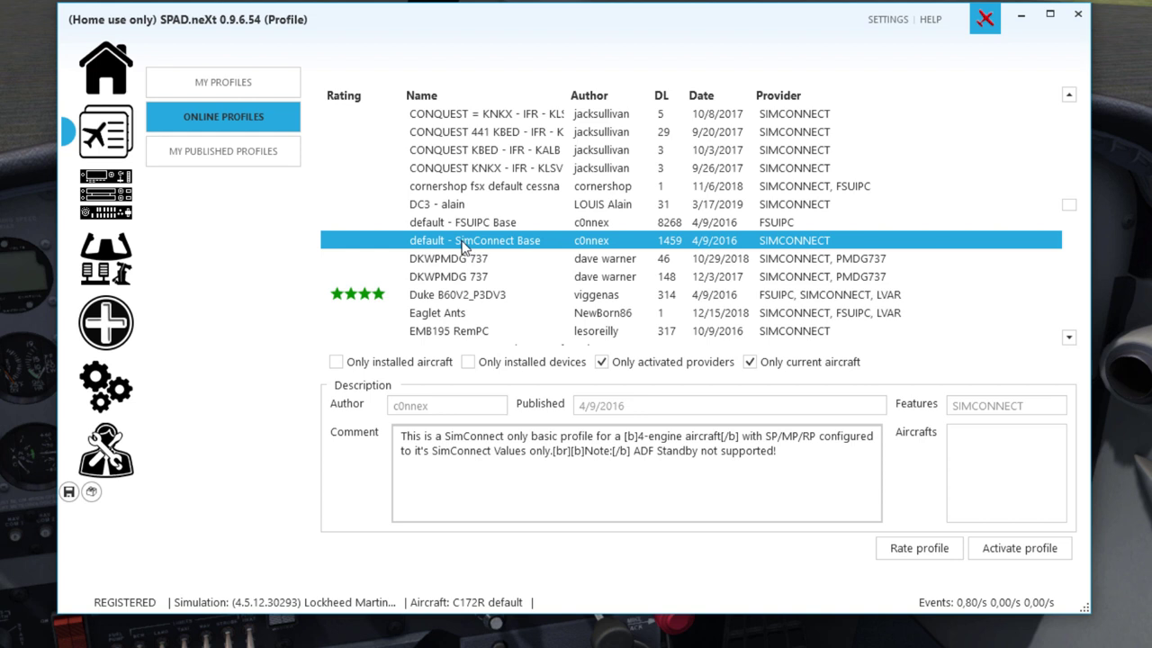
left_click(1035, 556)
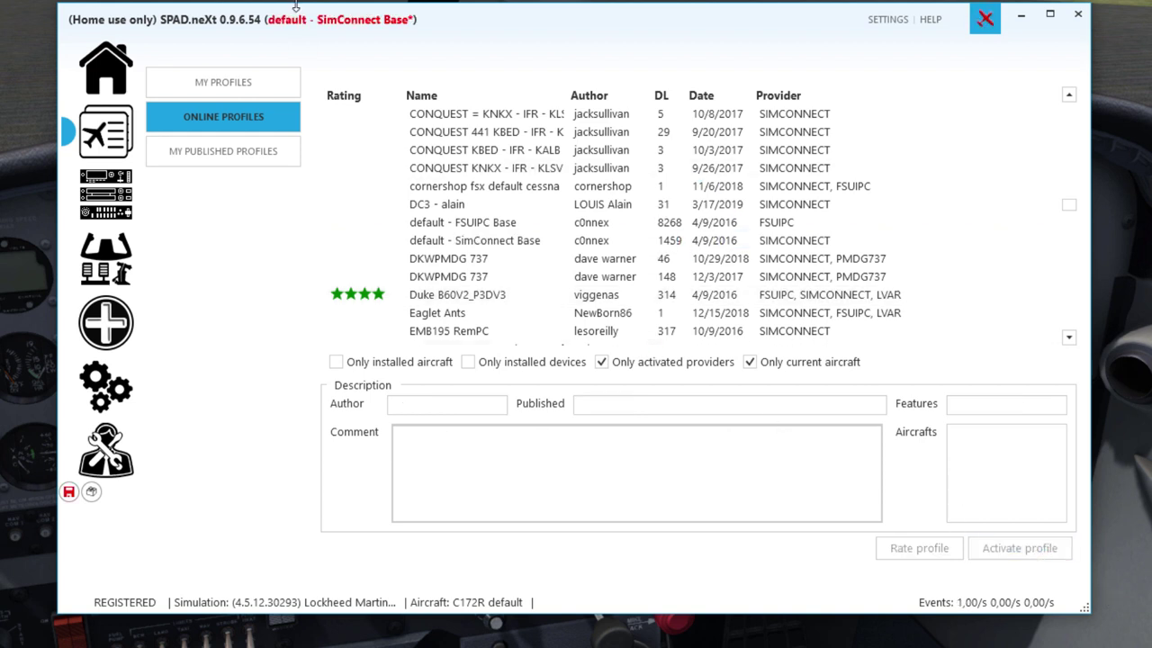
left_click(195, 89)
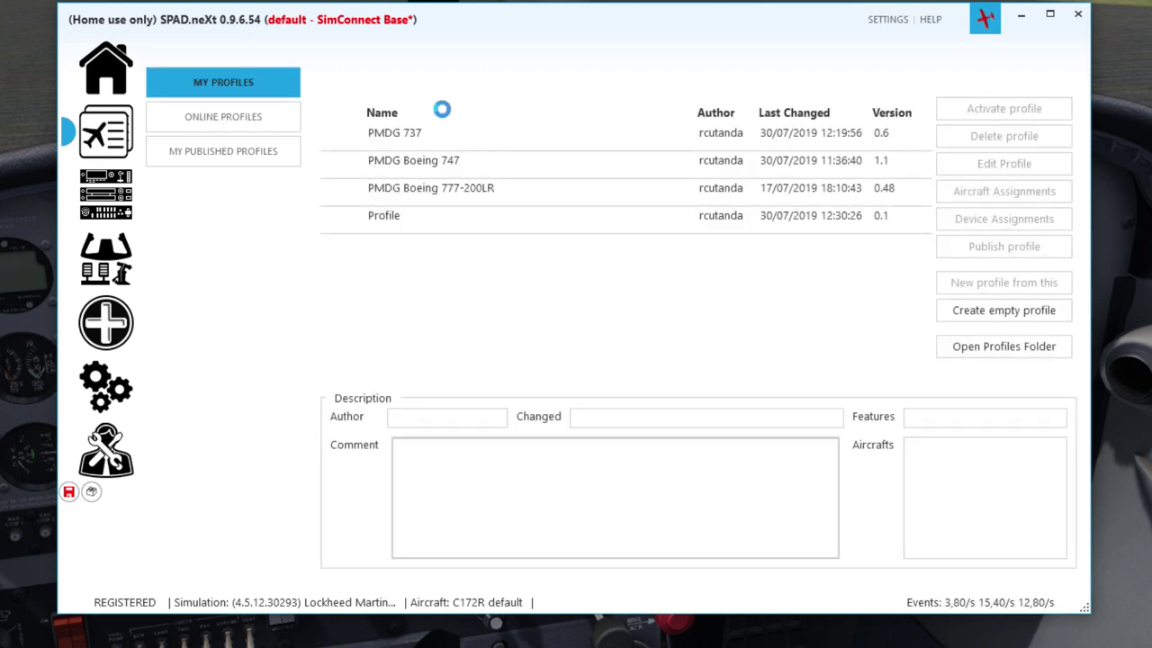
left_click(237, 121)
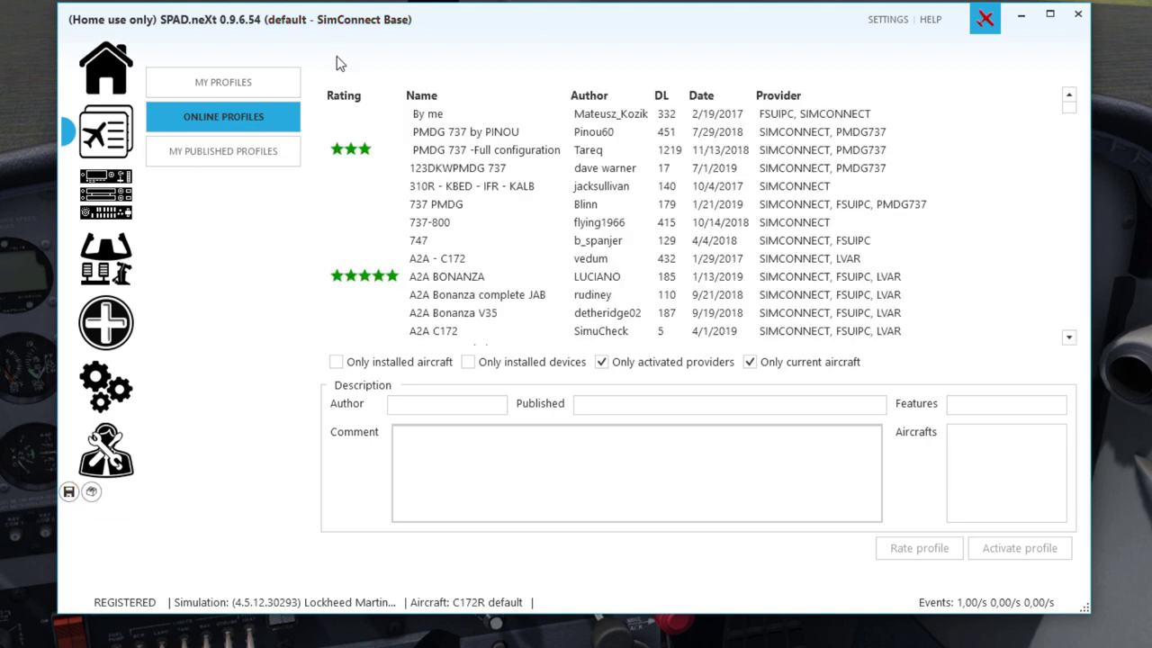
left_click(223, 82)
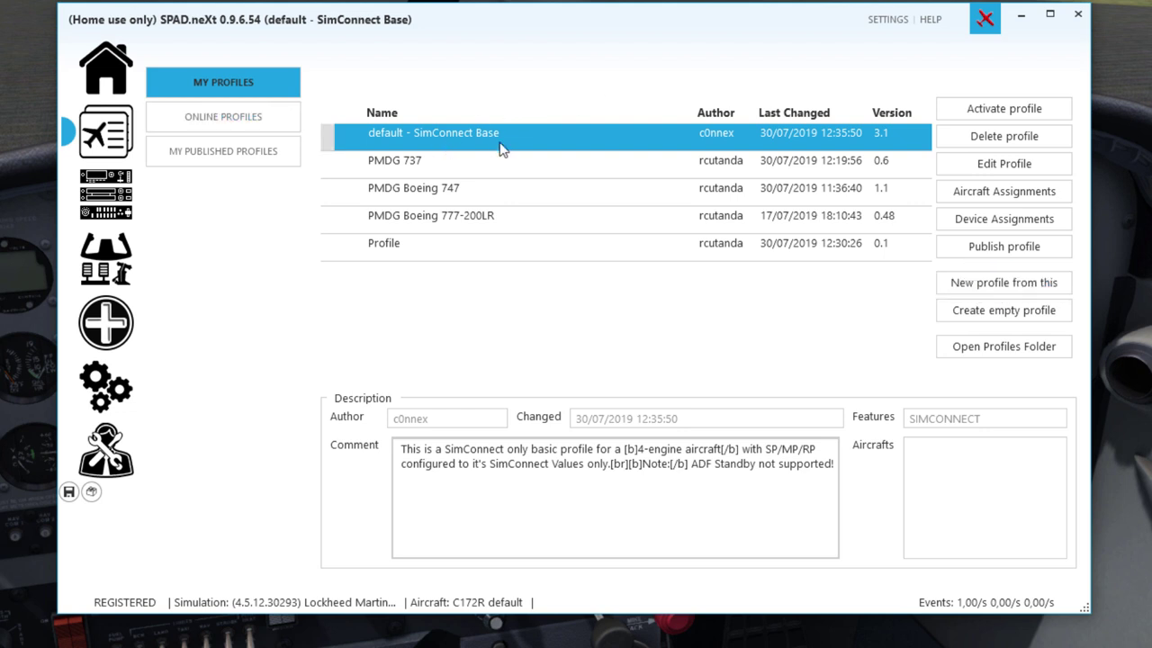
Create a new profile named C172 A2A from default - SimConnect Base.
left_click(971, 290)
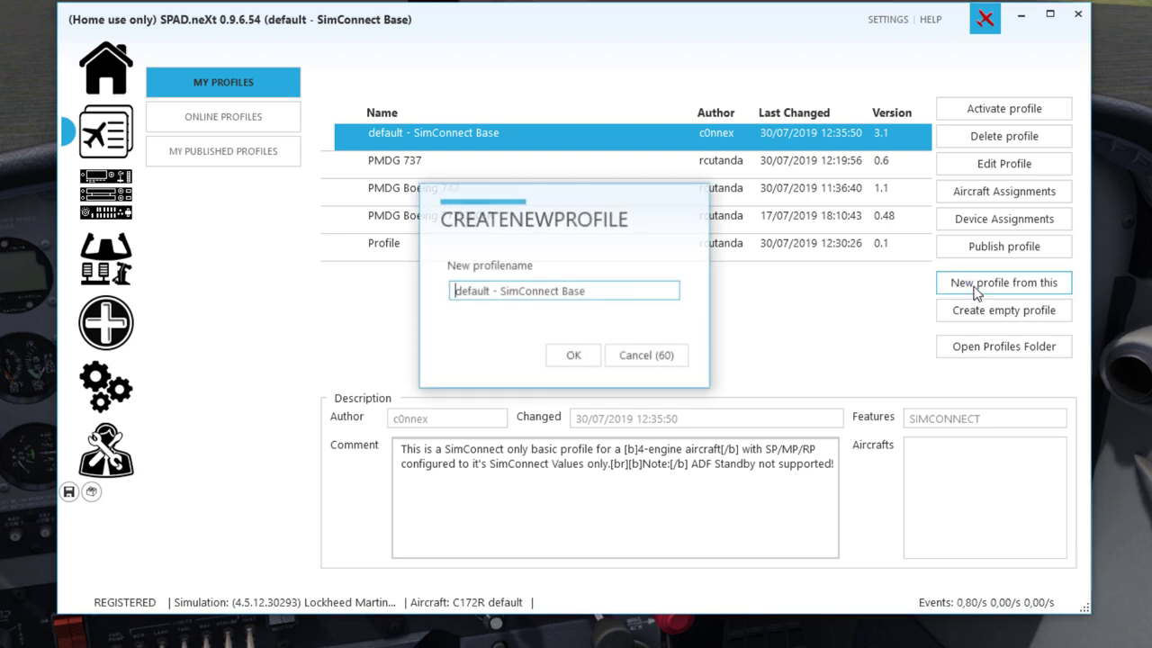
key("ctrl+a")
type("A")
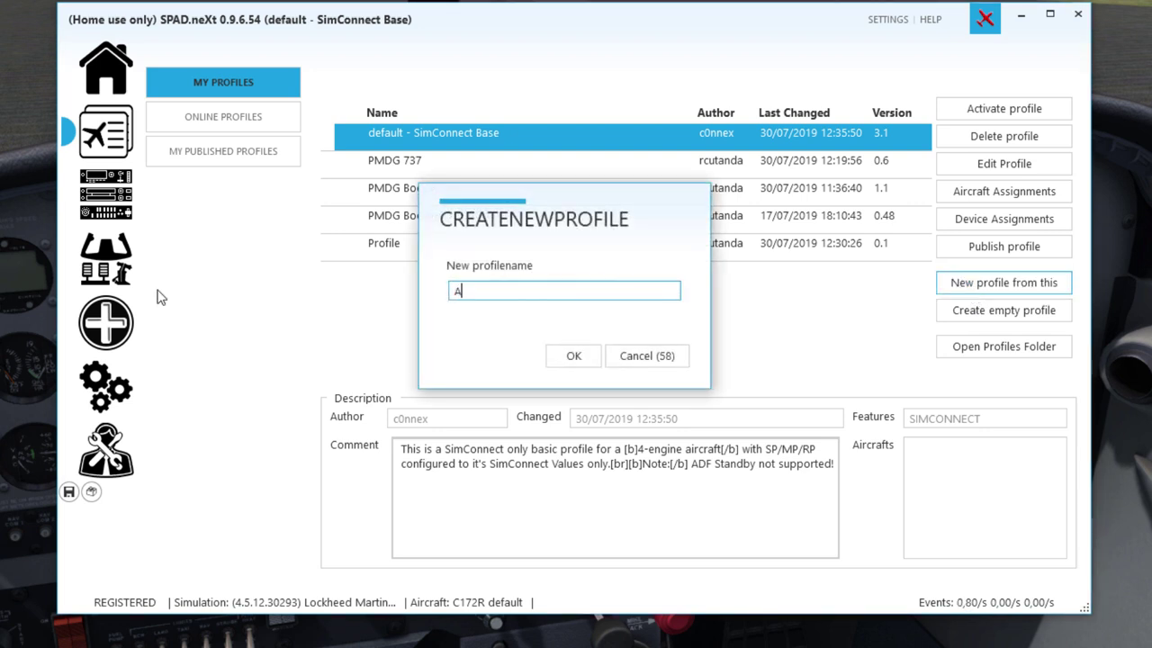
key("BackSpace")
type("C172 A2A")
left_click(573, 355)
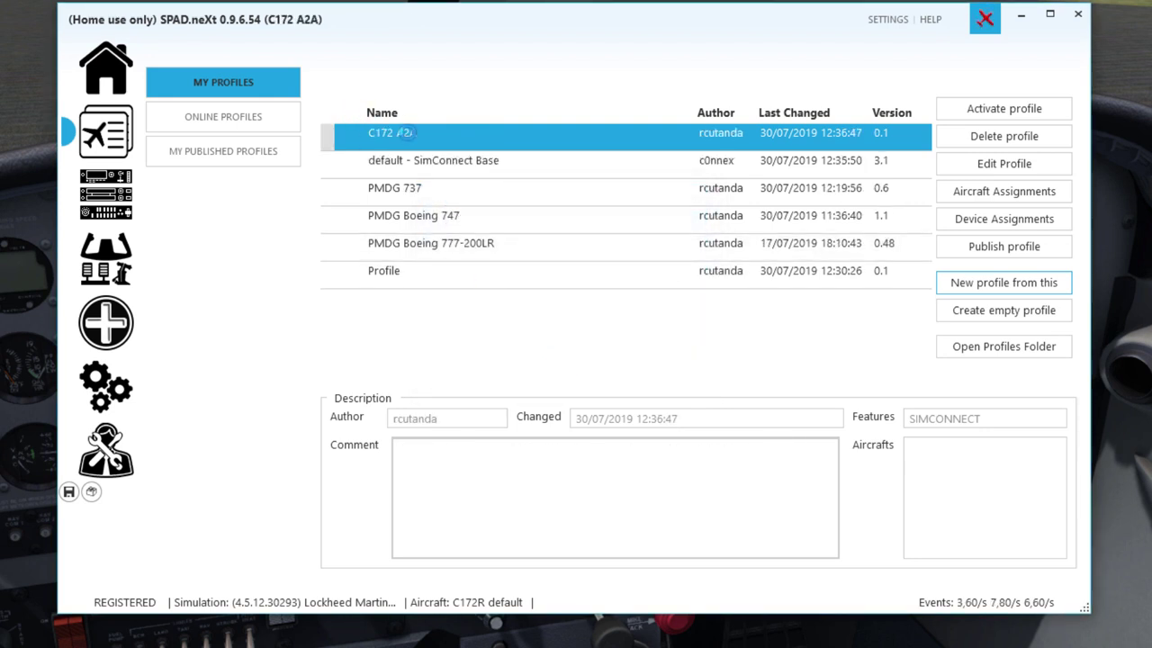
Delete the unneeded own profile named Profile and confirm the deletion.
left_click(202, 123)
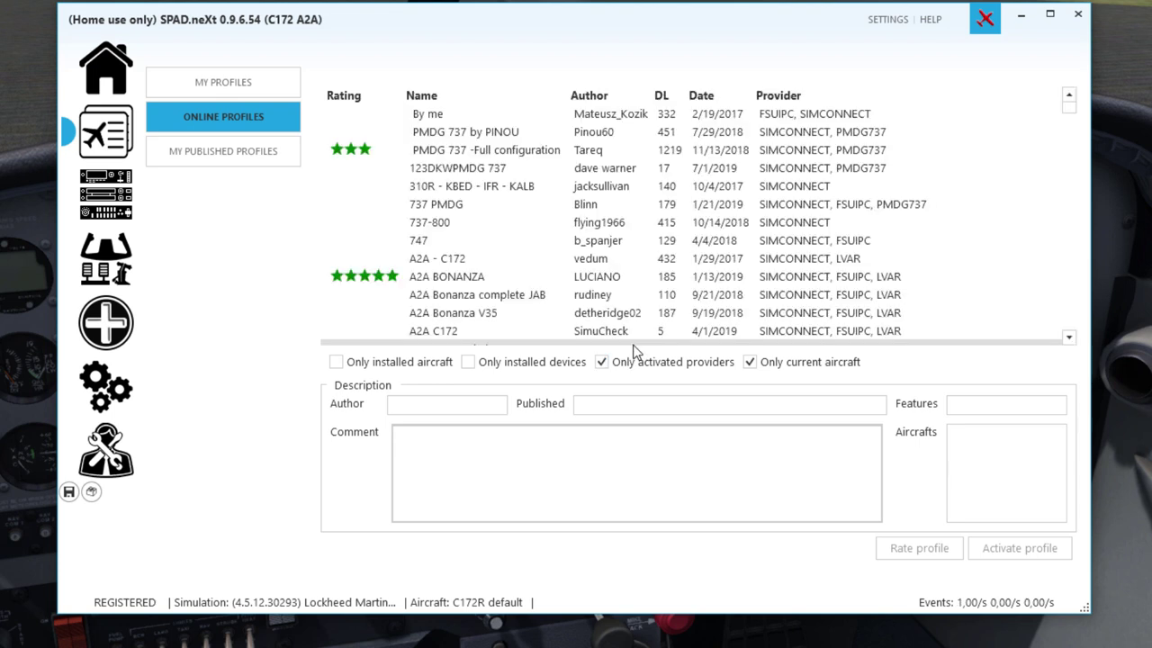
left_click(213, 77)
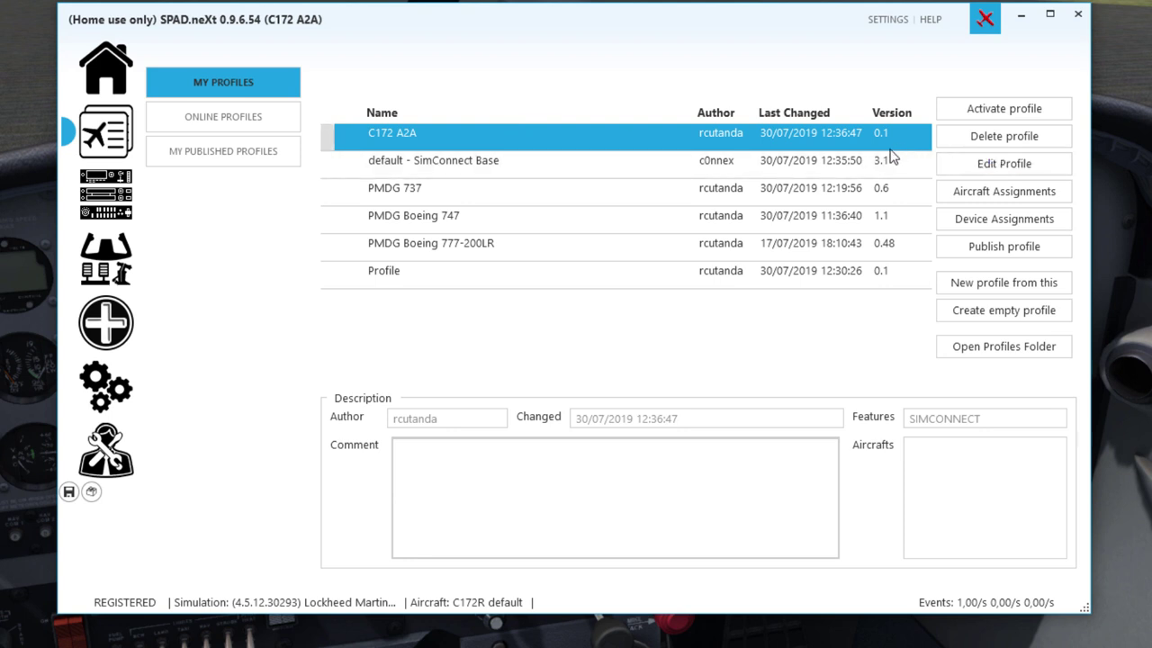
left_click(388, 275)
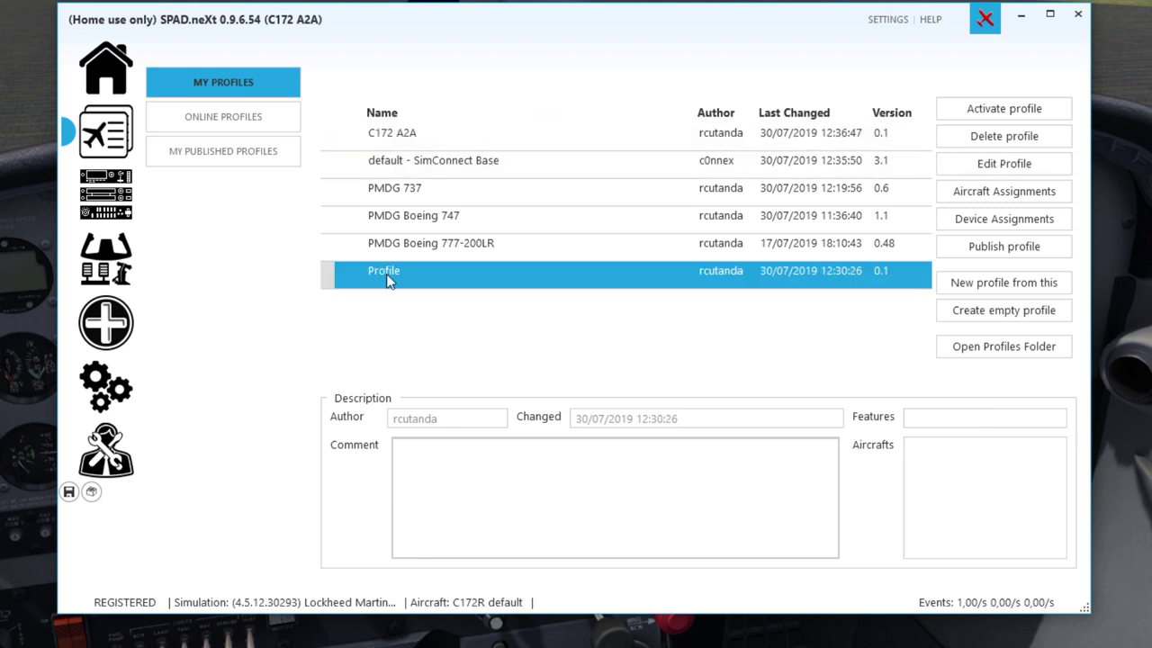
left_click(1004, 136)
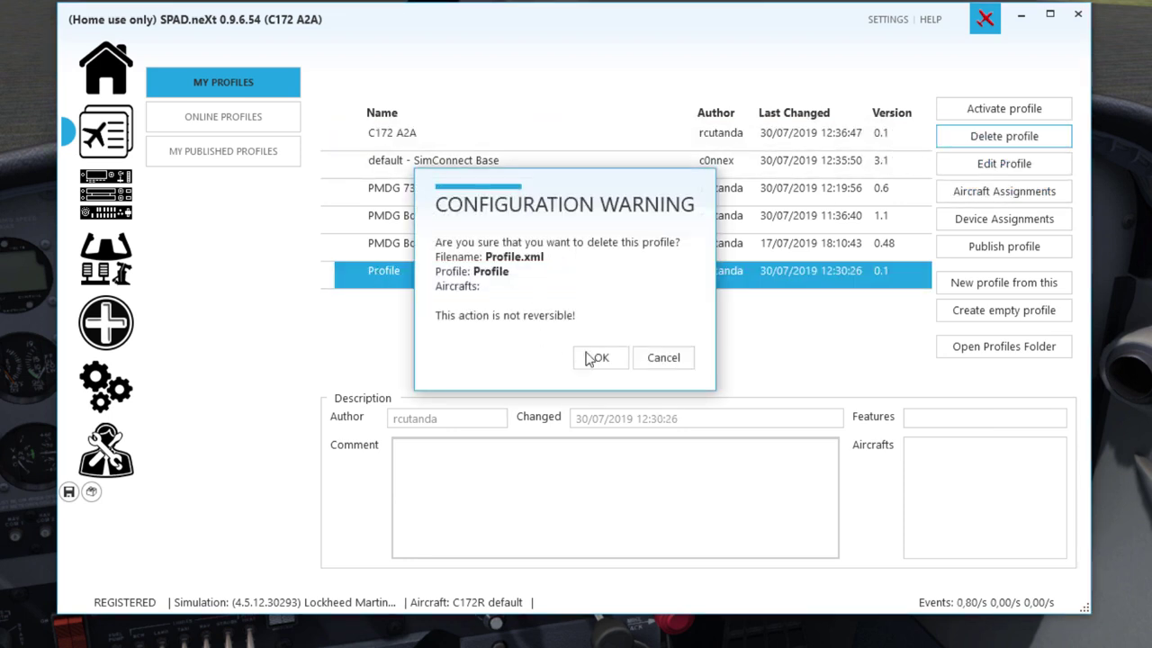
left_click(597, 359)
Compare the versions and details of the C172 A2A and PMDG 737 profiles, finishing with C172 A2A selected.
left_click(801, 142)
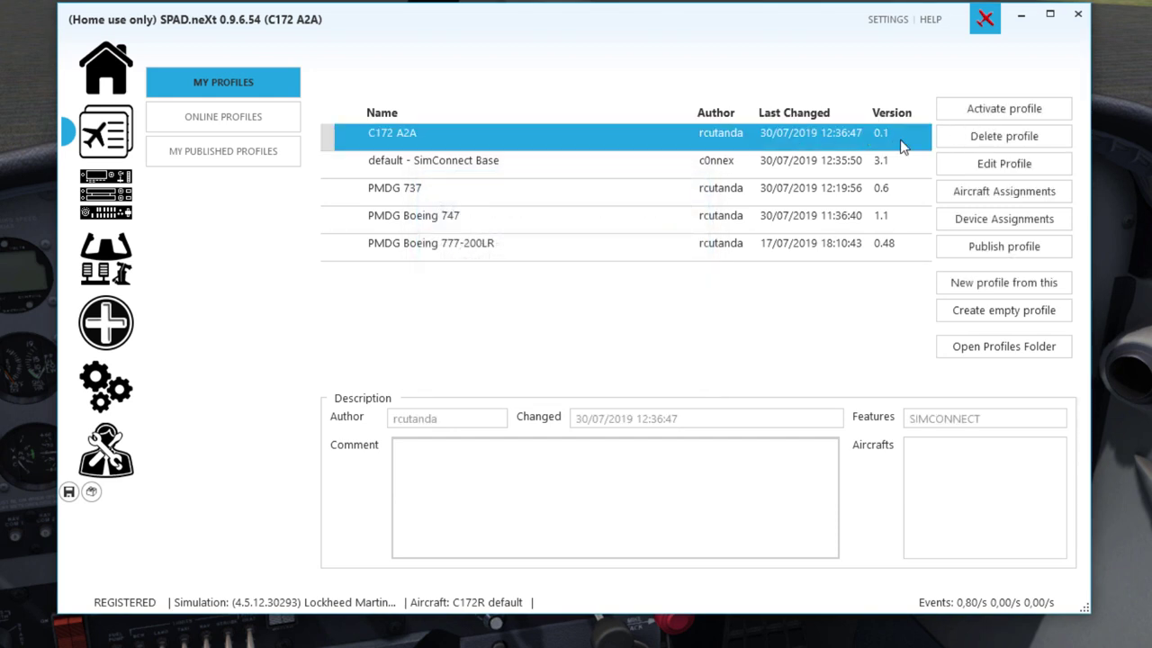
left_click(771, 131)
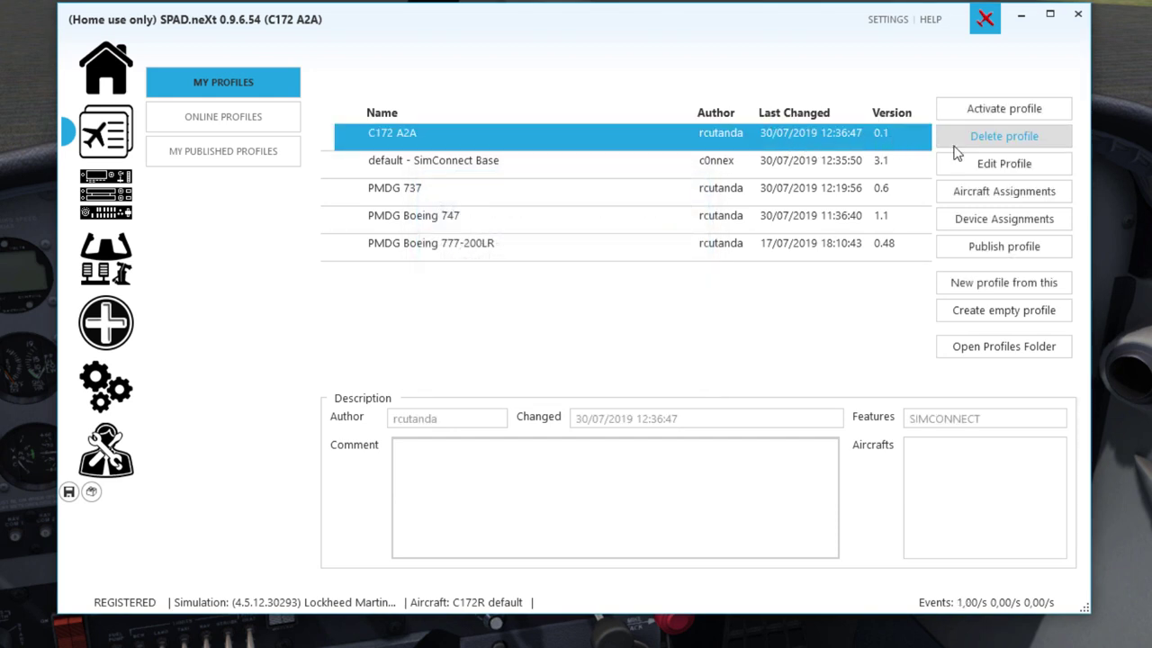
left_click(884, 137)
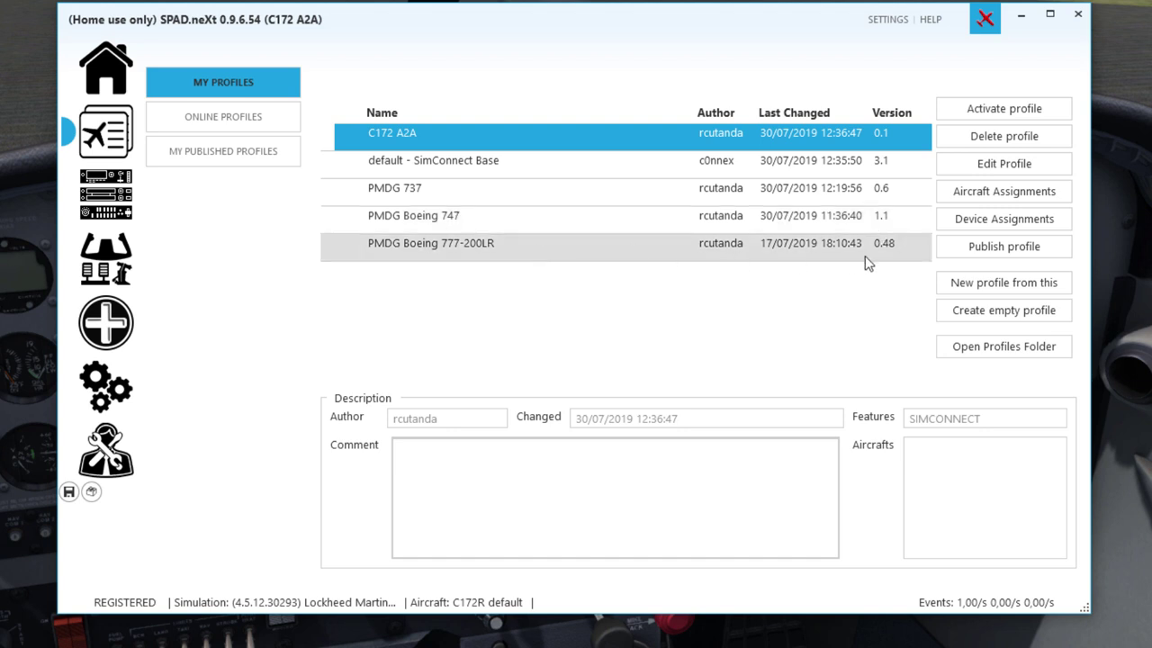
left_click(882, 190)
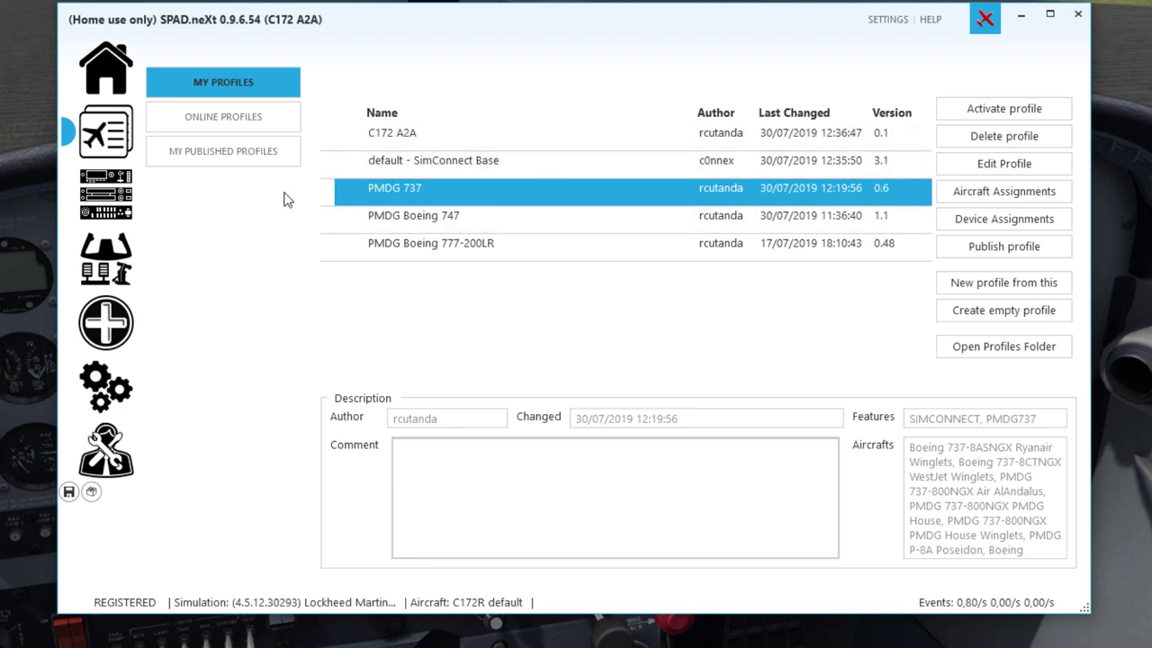
left_click(454, 135)
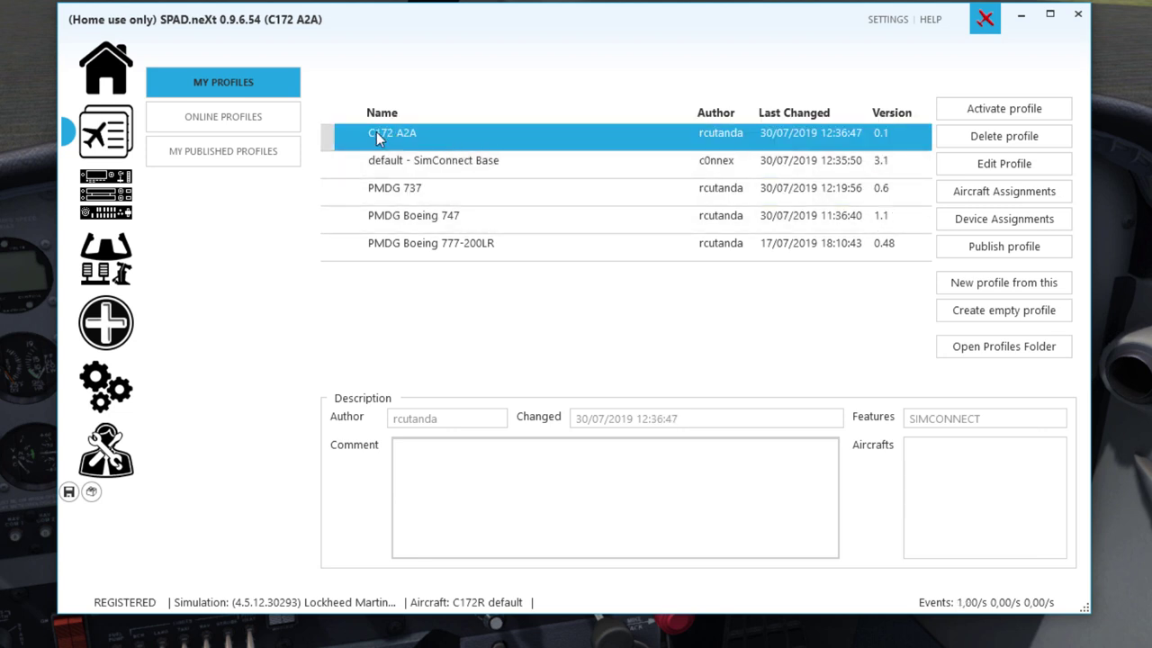
Activate the C172 A2A profile and look through the Single Engine Prop and Twin Engine Jet aircraft available for assignment to it.
left_click(1003, 108)
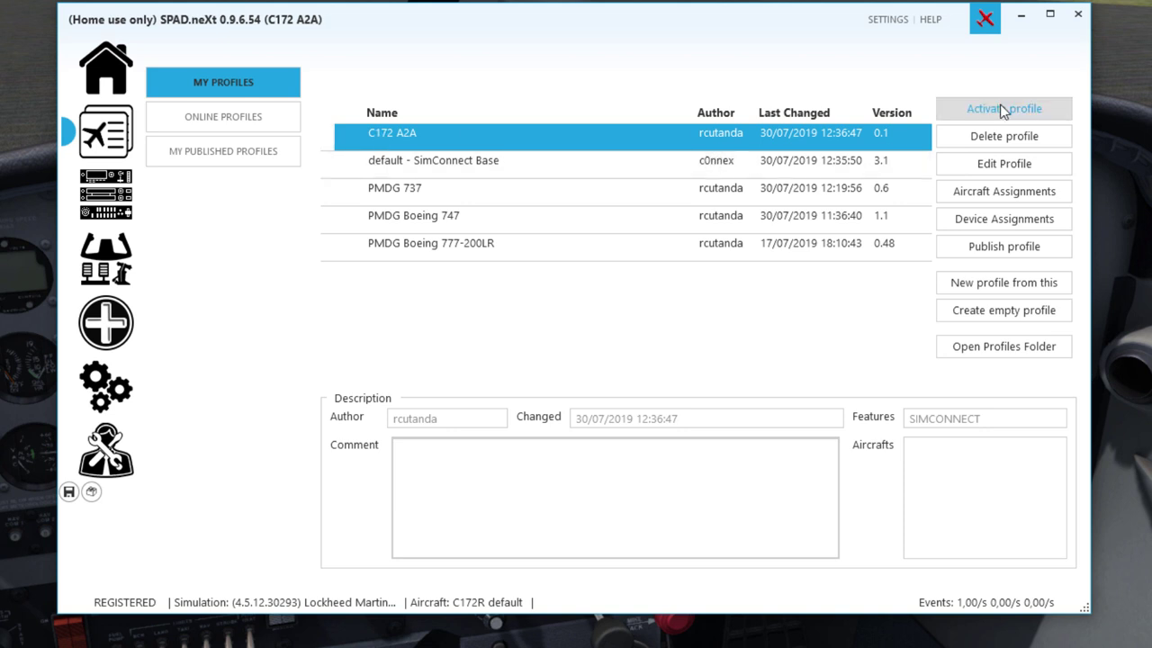
left_click(414, 139)
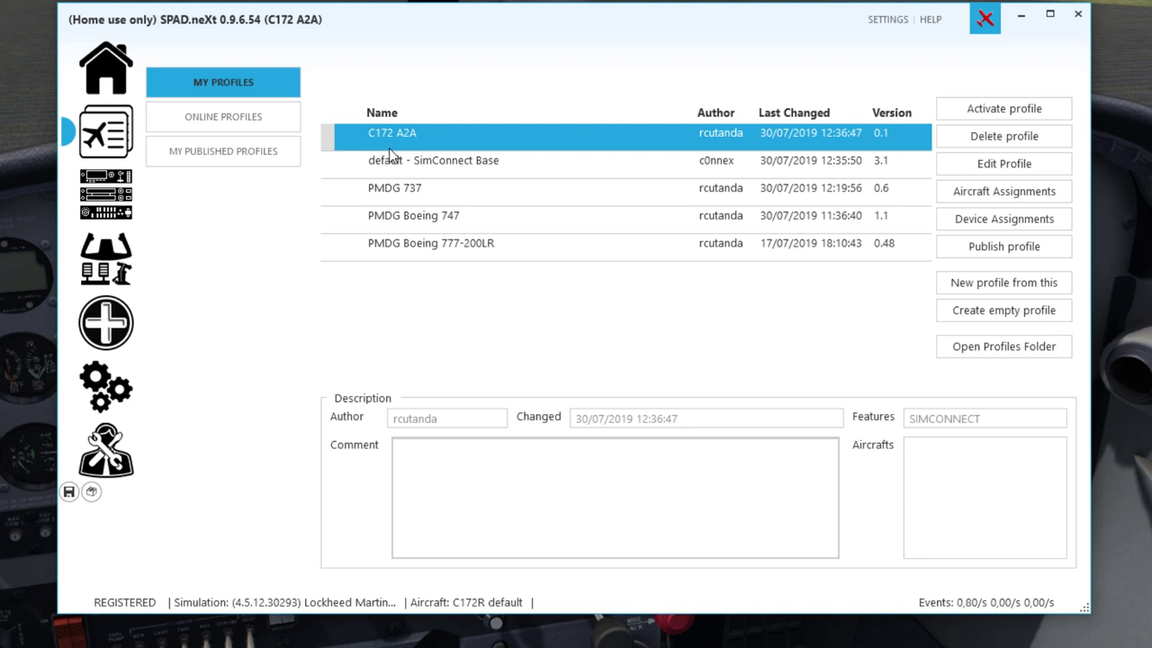
left_click(985, 195)
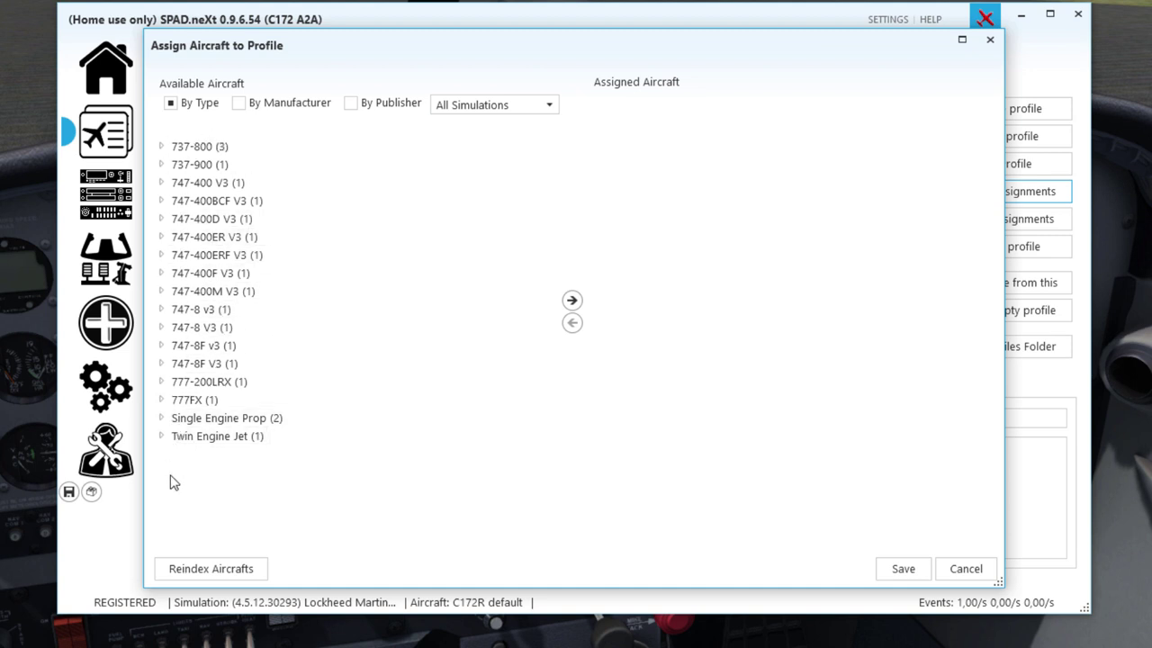
left_click(161, 420)
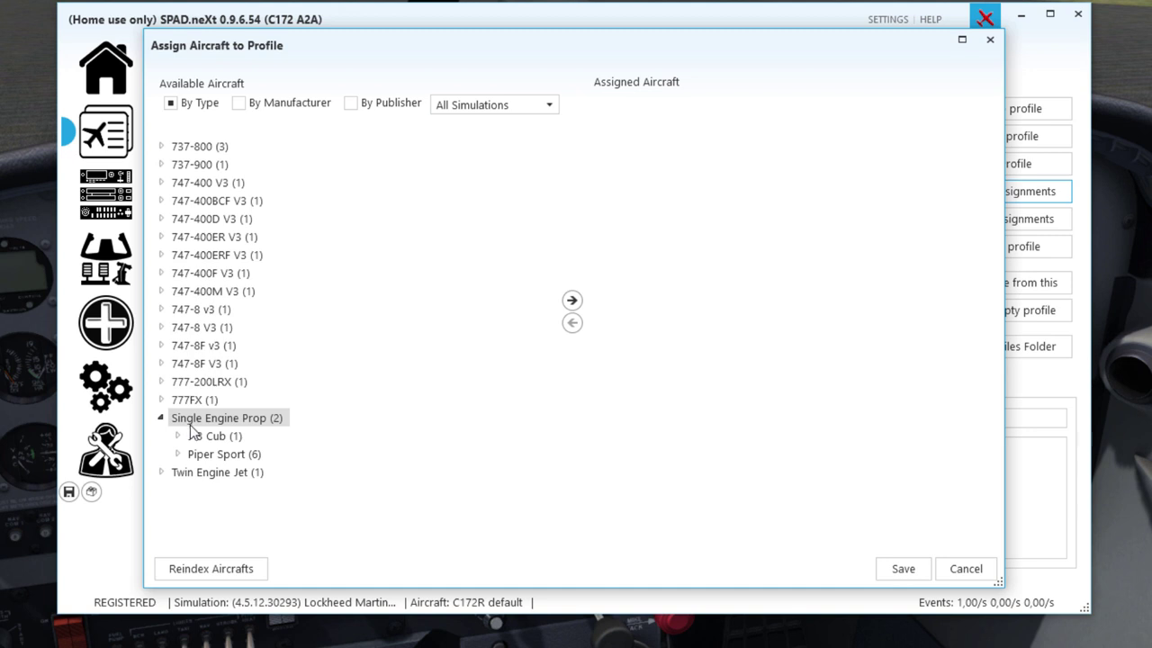
left_click(161, 472)
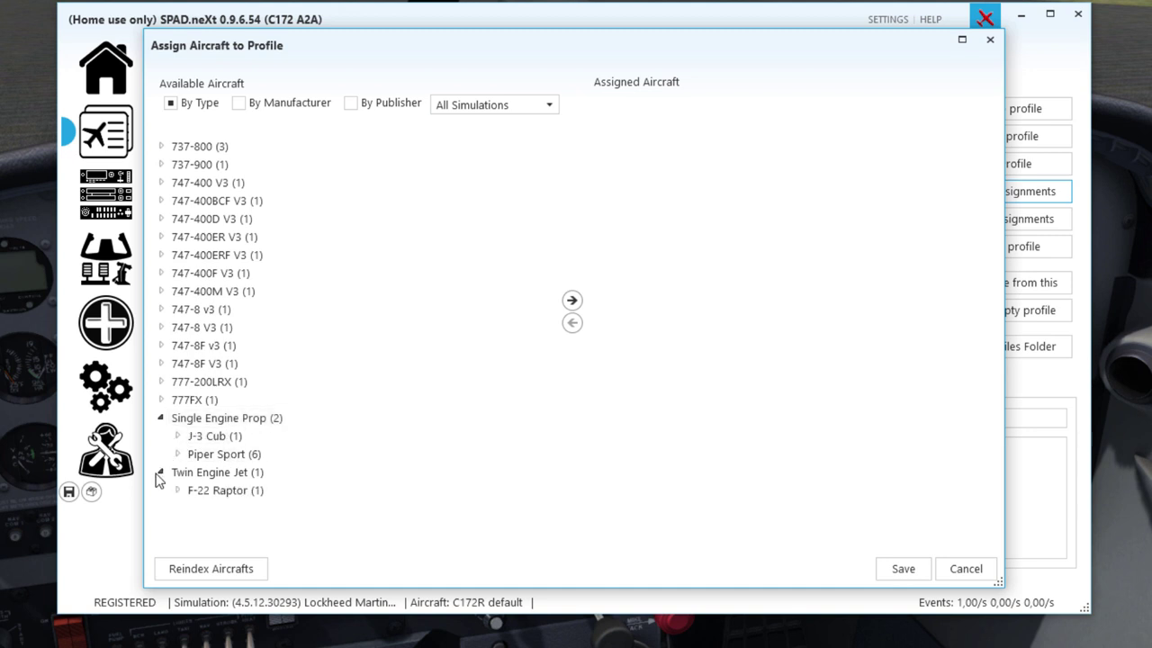
left_click(176, 490)
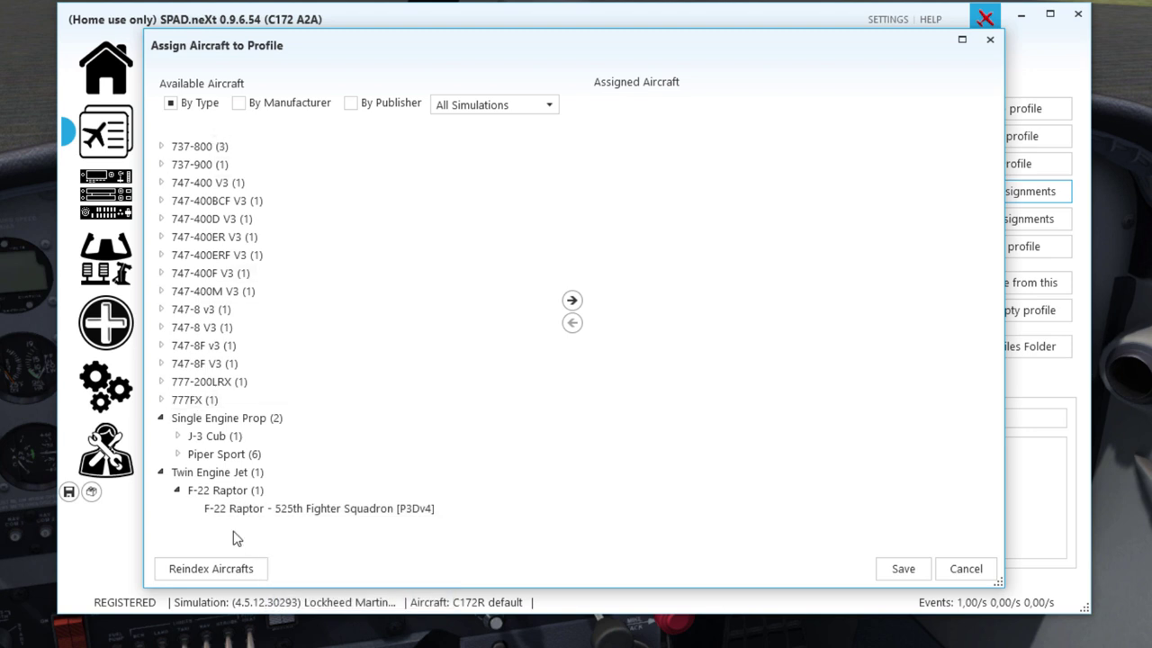
left_click(989, 42)
Assign the three PMDG 747-400 PMDG House aircraft (N744GE, N744PM and N744RR) to the PMDG Boeing 747 profile.
left_click(436, 225)
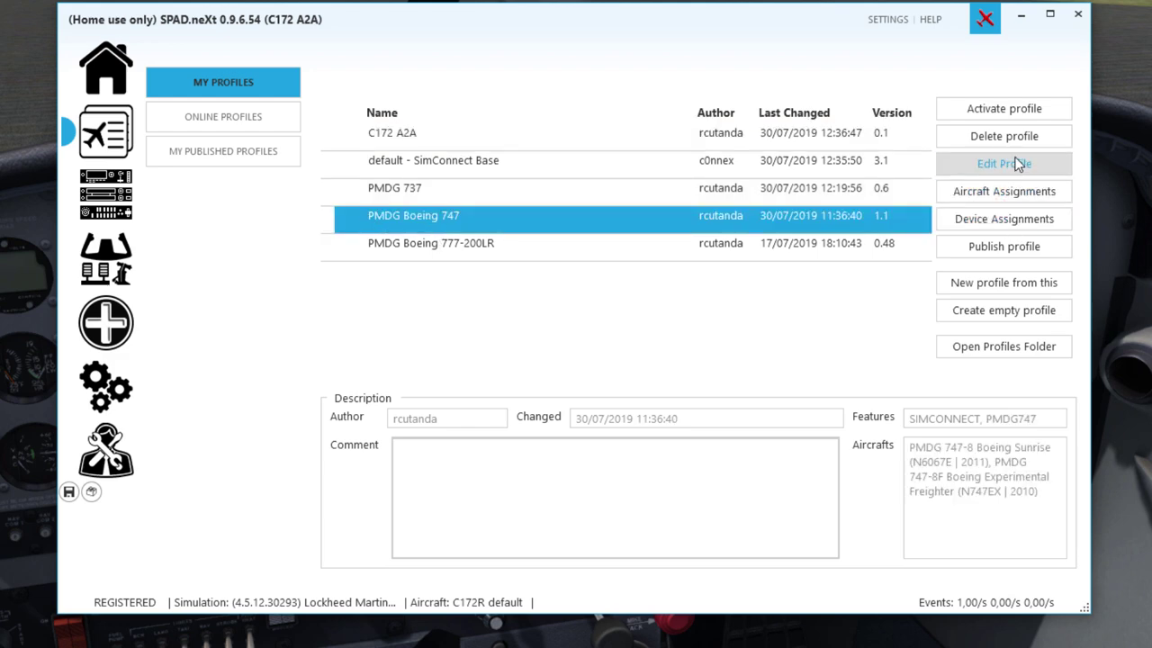
left_click(977, 202)
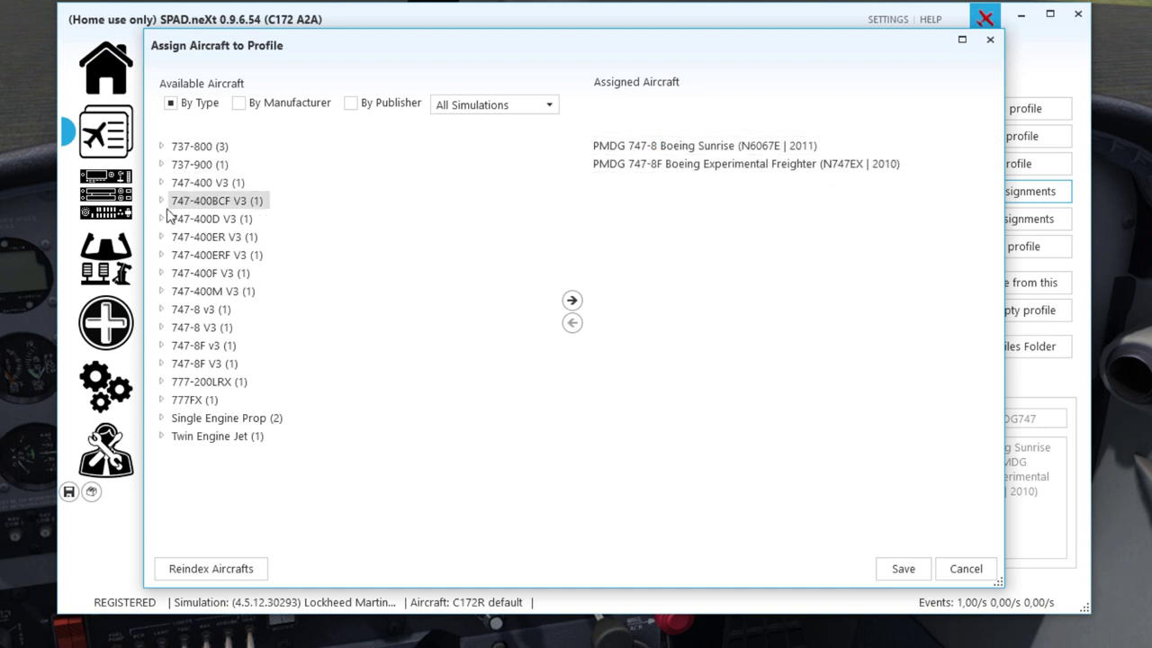
left_click(161, 182)
left_click(214, 205)
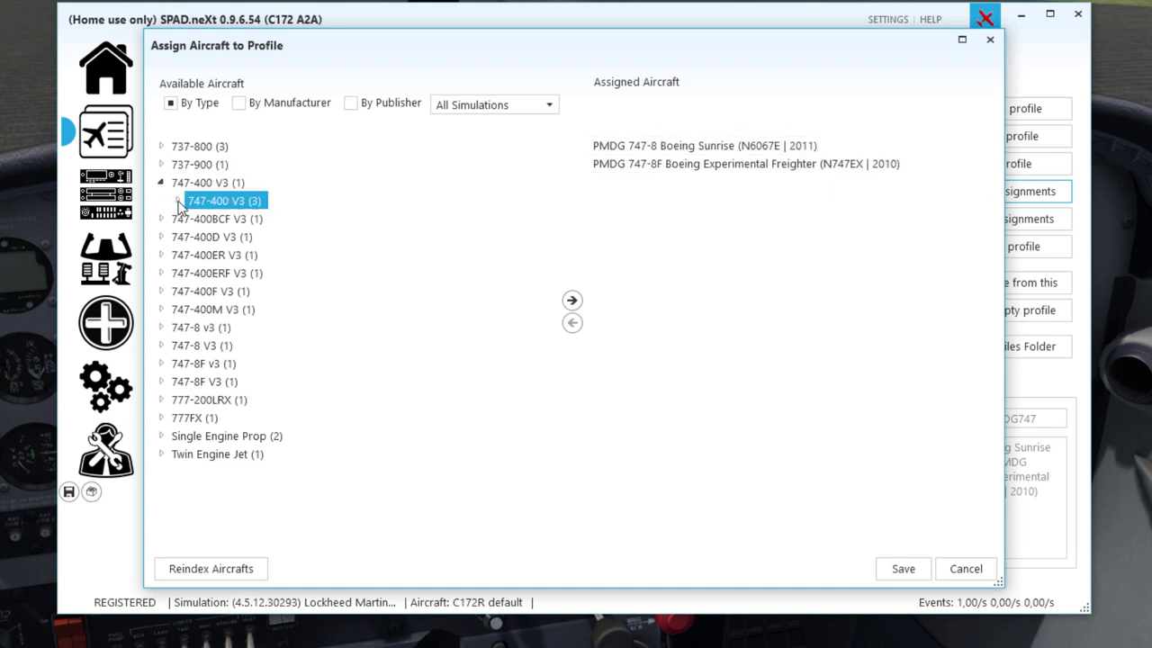
left_click(177, 200)
left_click(297, 220)
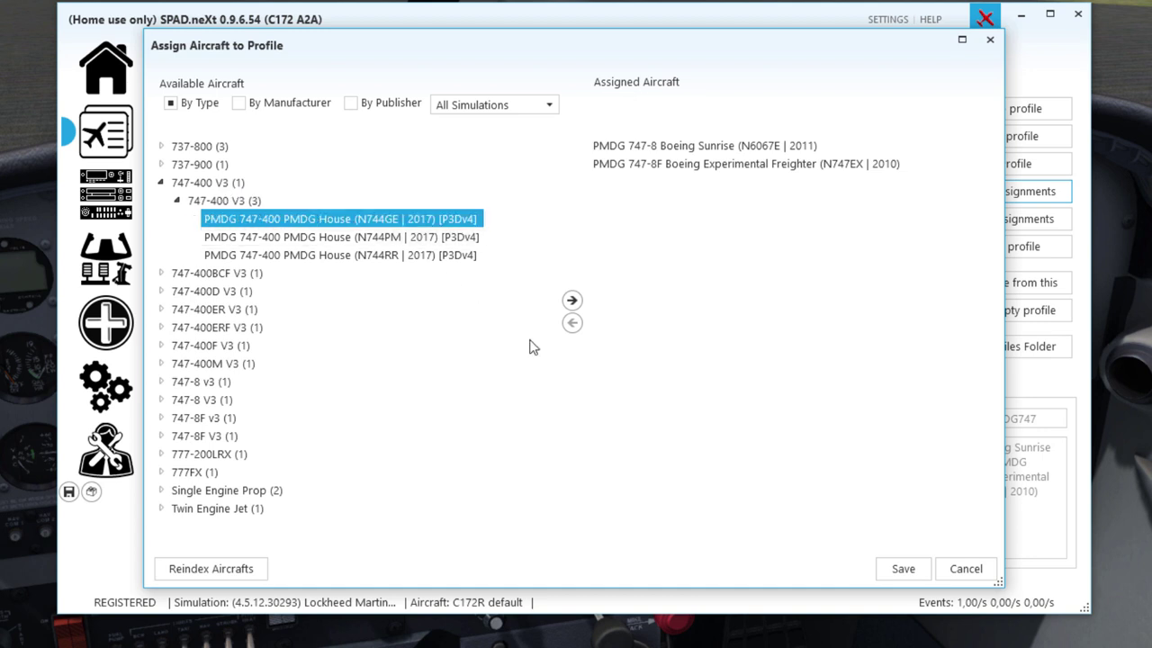
left_click(572, 300)
left_click(342, 237)
left_click(572, 299)
left_click(473, 258)
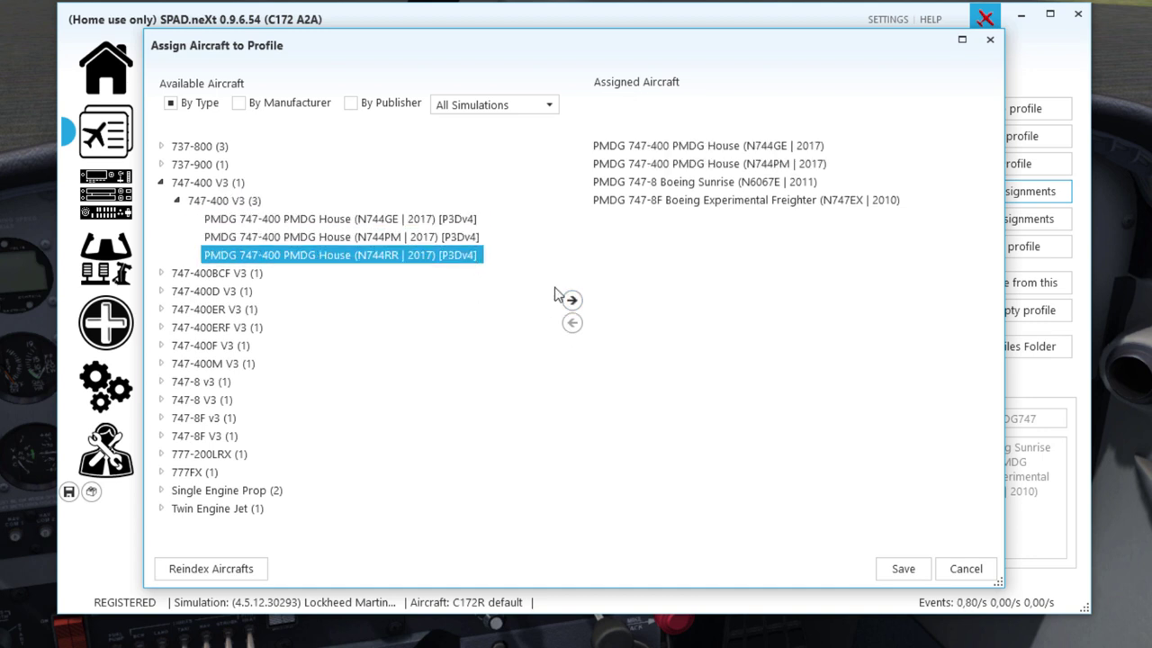
left_click(571, 300)
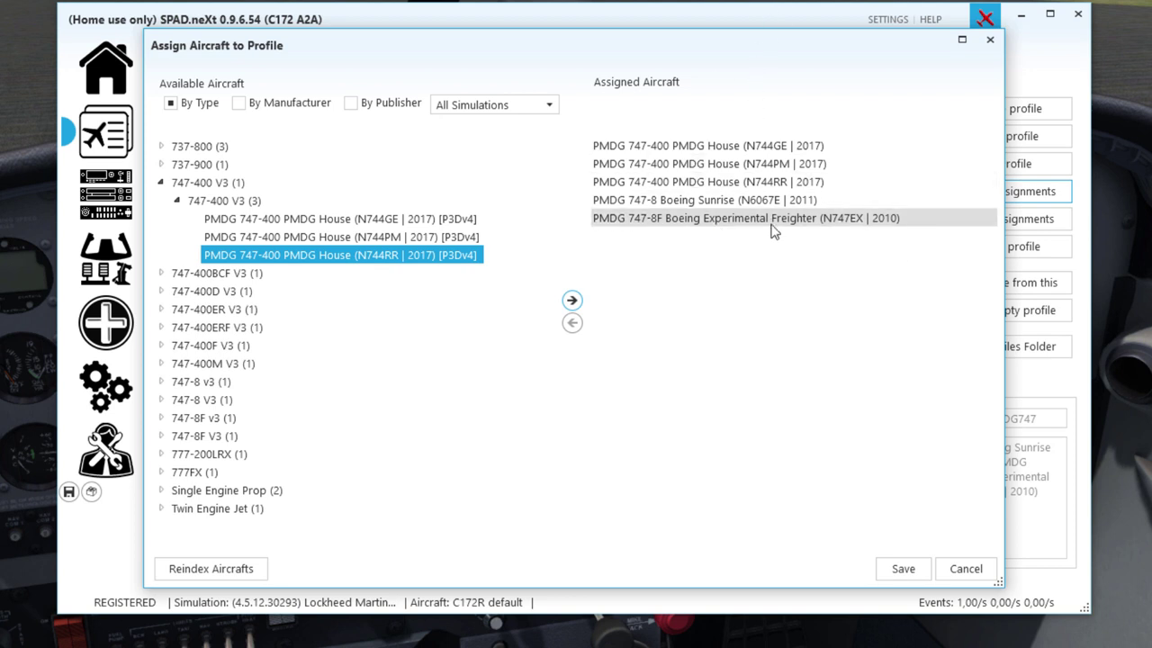
Remove the three PMDG 747-400 PMDG House aircraft from the PMDG Boeing 747 profile's assignments and save.
left_click(676, 221)
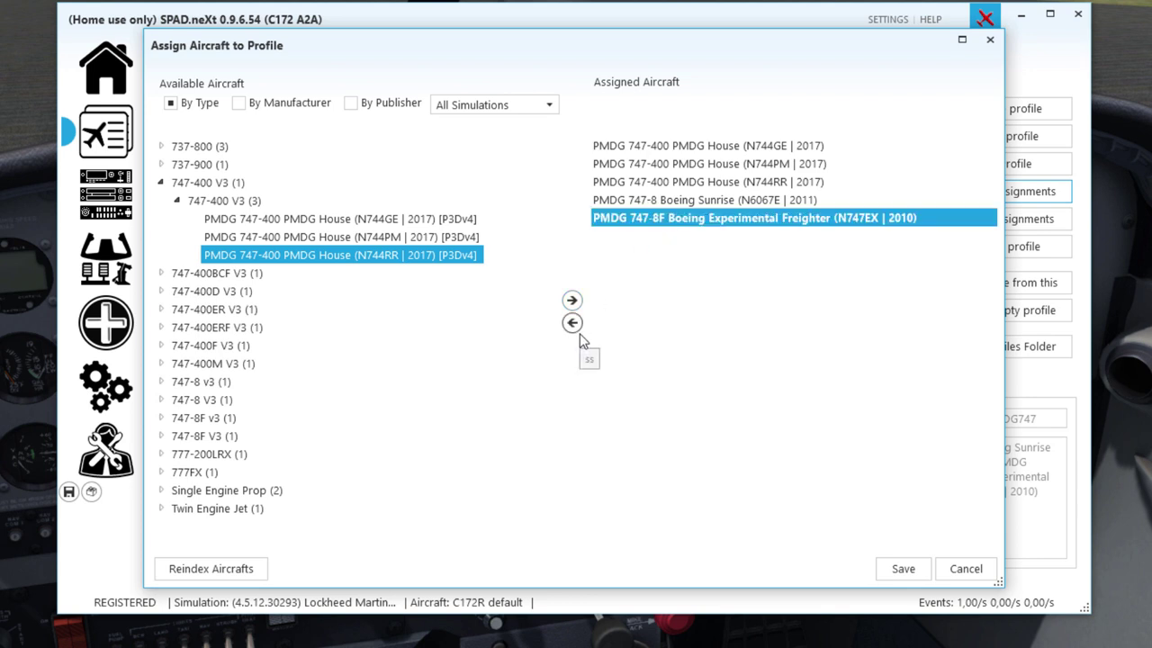
left_click(612, 145)
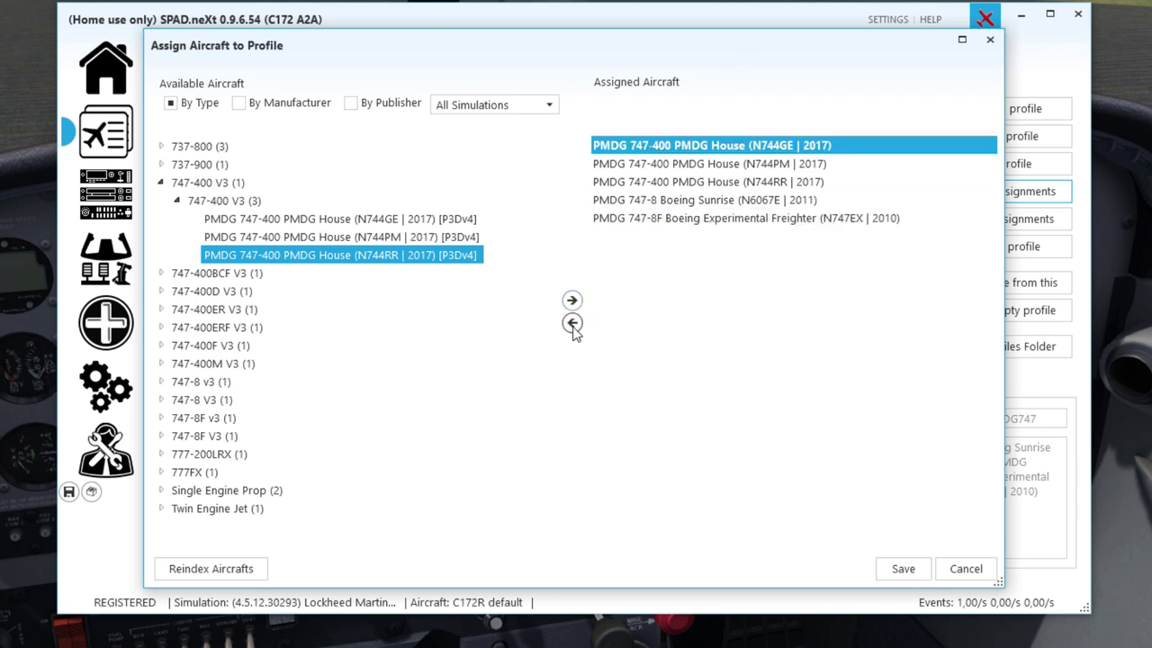
left_click(572, 324)
left_click(643, 145)
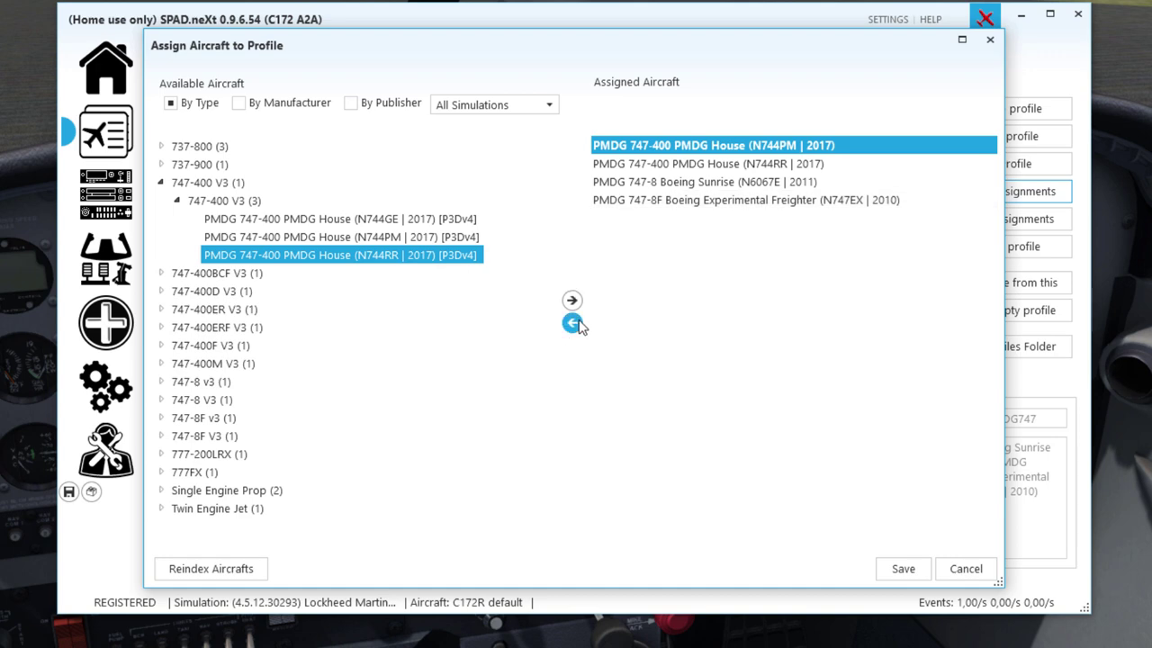
left_click(574, 323)
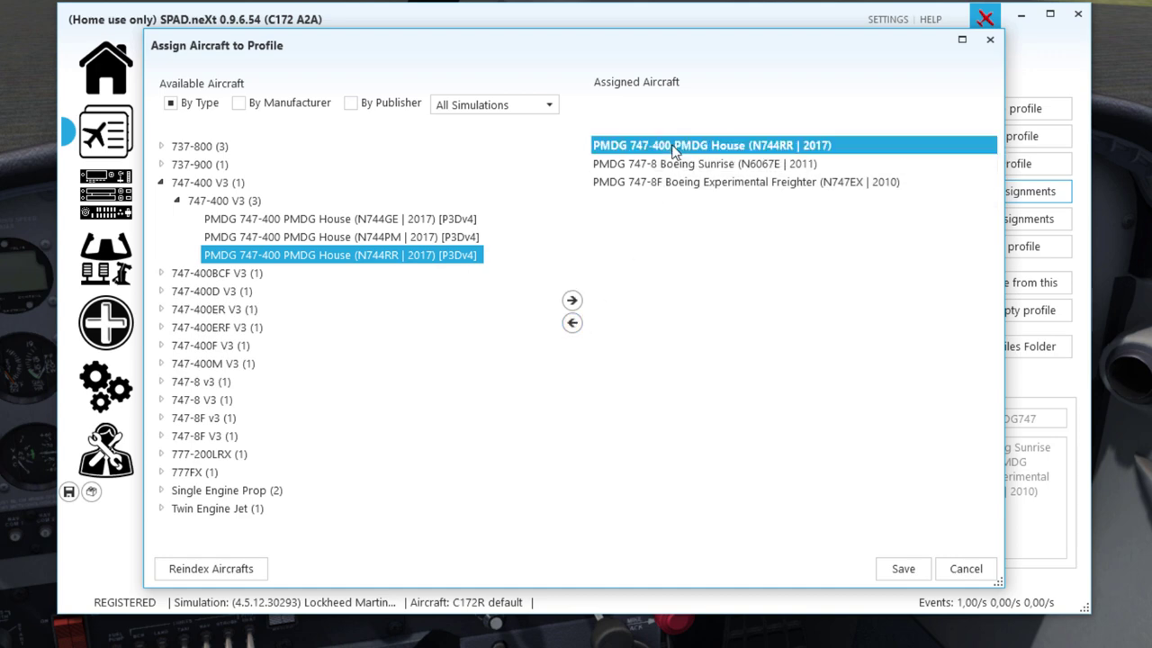
left_click(572, 323)
left_click(904, 567)
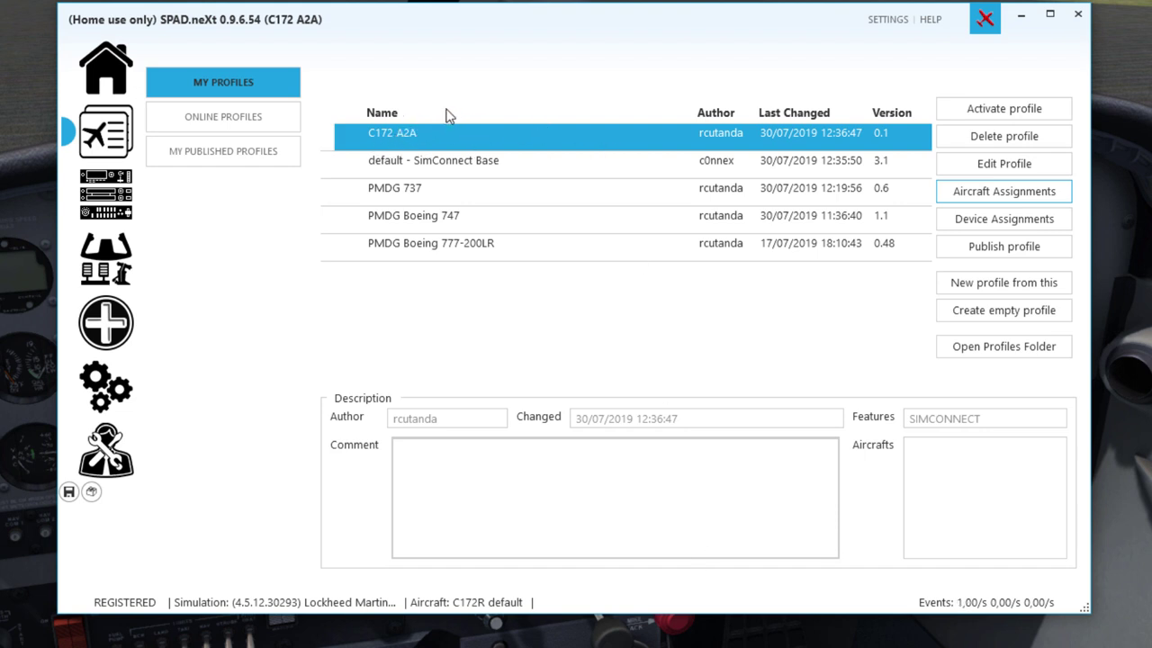
Display the Radio Panel device and test its Virtual Power by switching it on and back off.
left_click(97, 215)
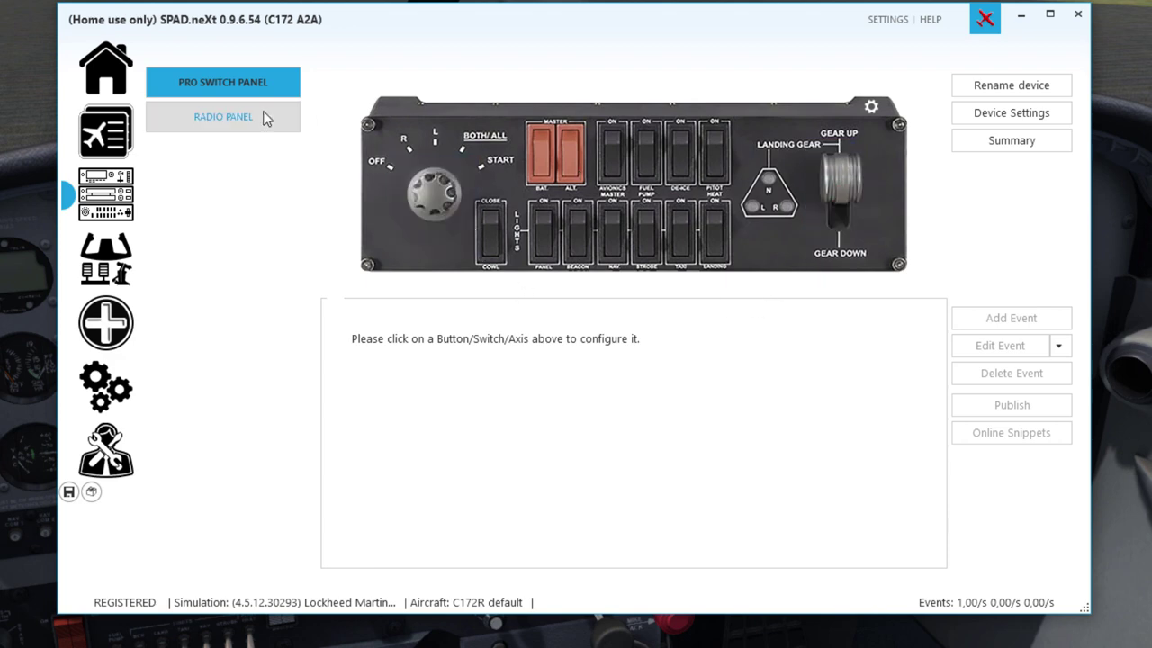
left_click(236, 116)
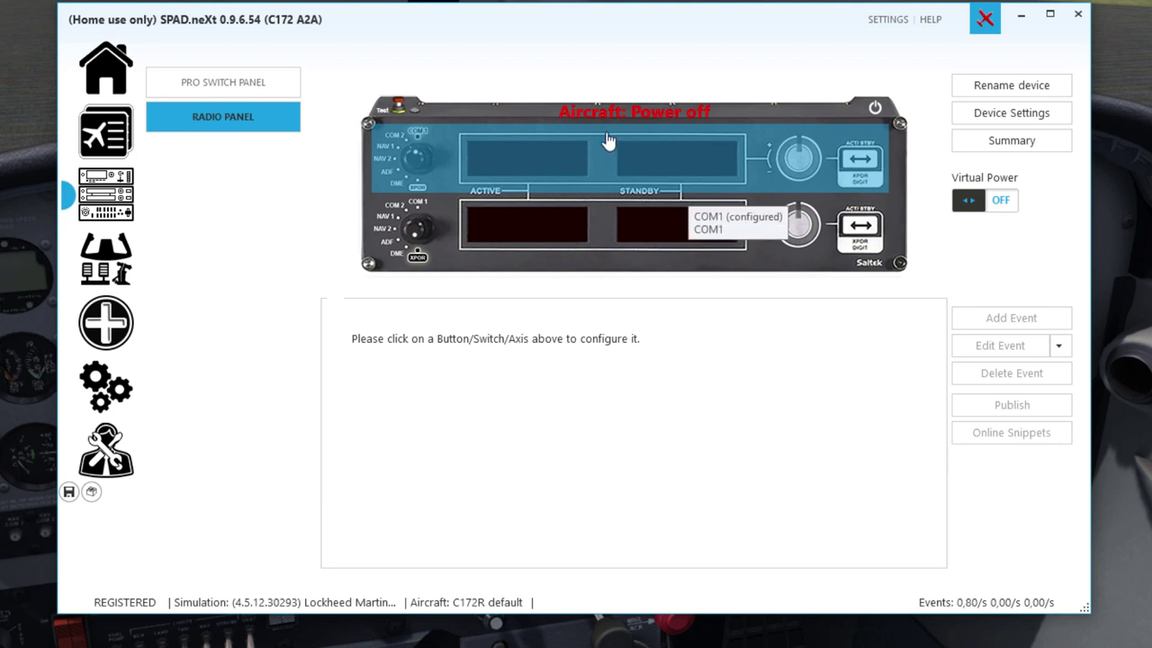
mouse_move(700, 120)
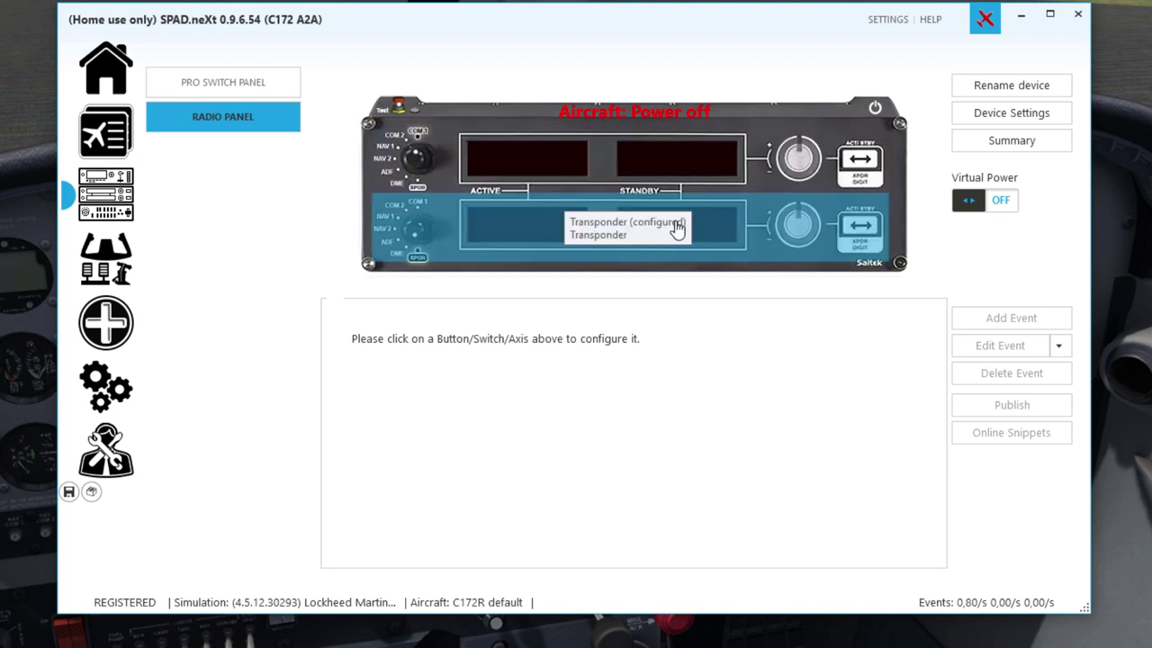
mouse_move(620, 110)
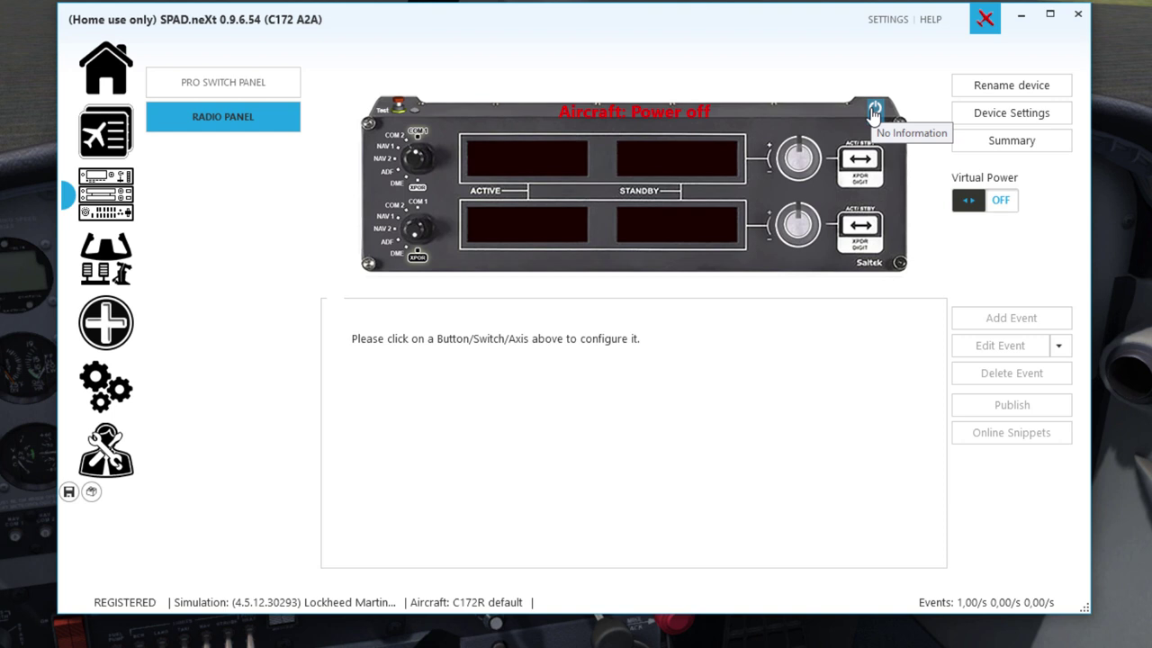
left_click(982, 210)
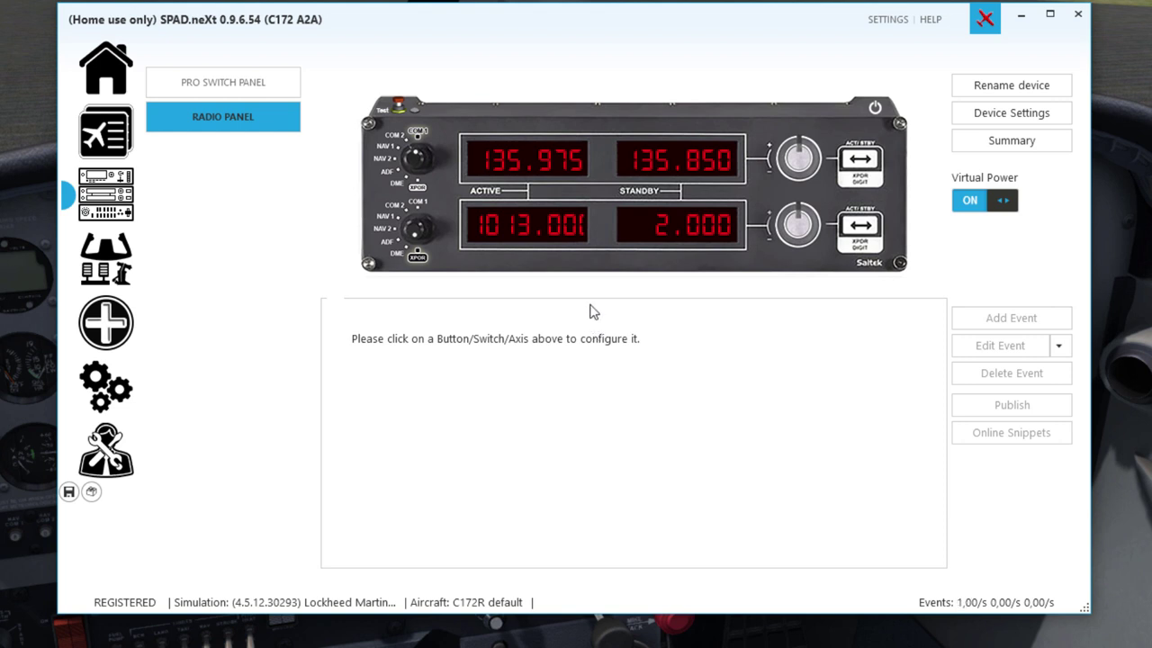
left_click(990, 203)
Show the Pro Quadrant (USB) device and try to load a default configuration for it.
left_click(116, 240)
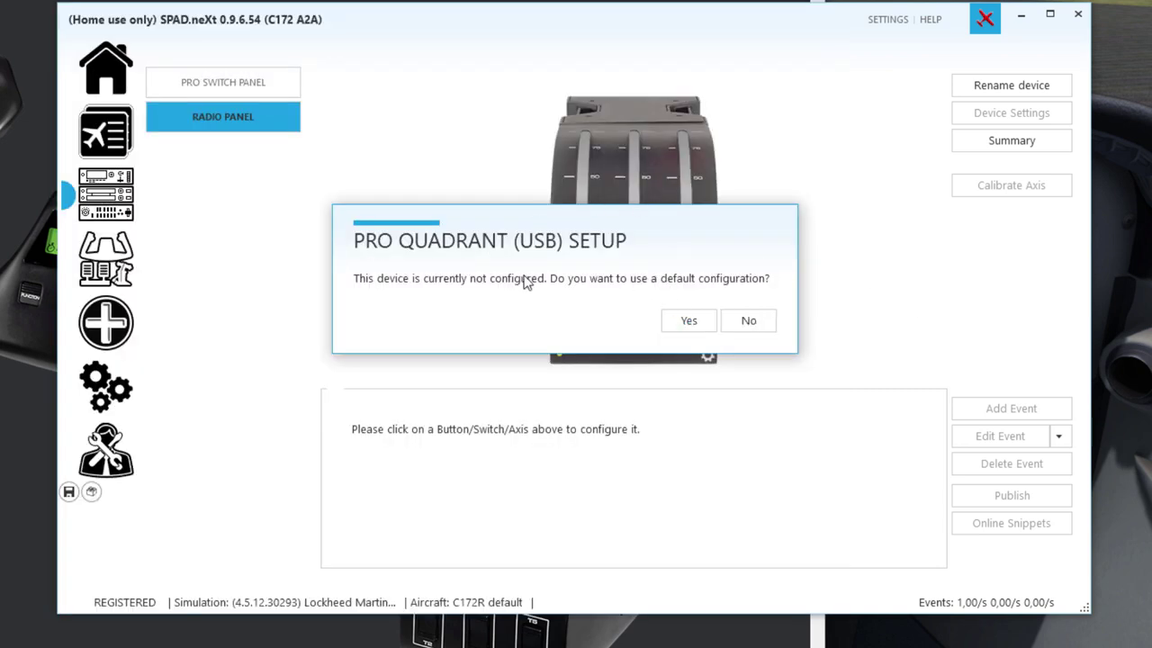
left_click(704, 321)
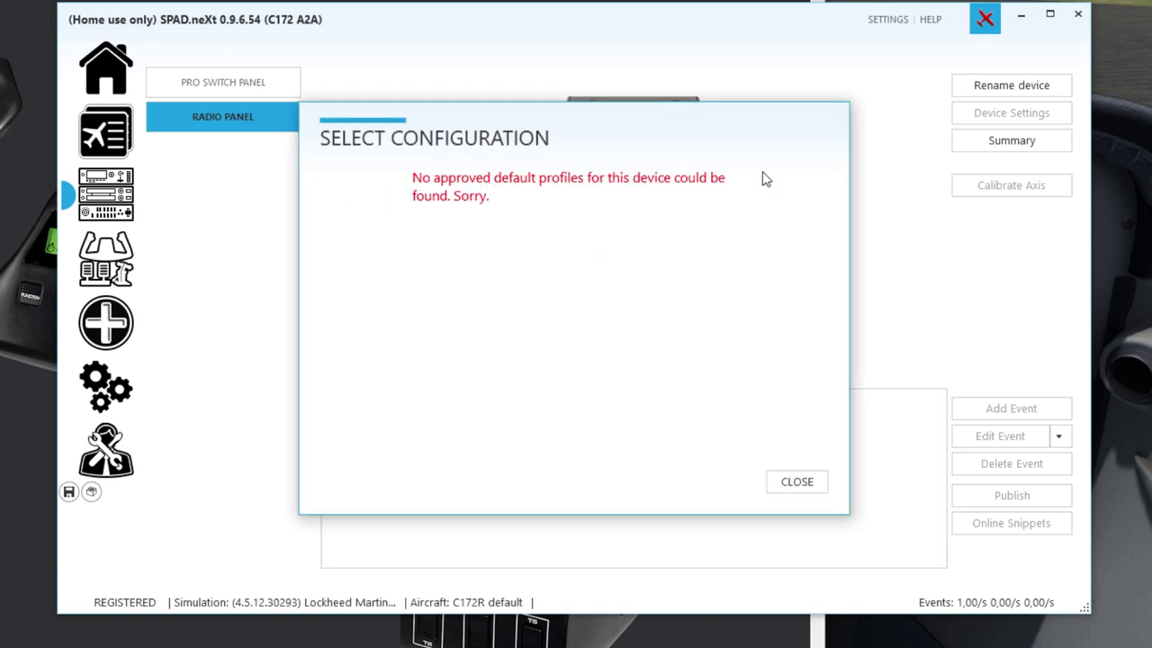
left_click(798, 482)
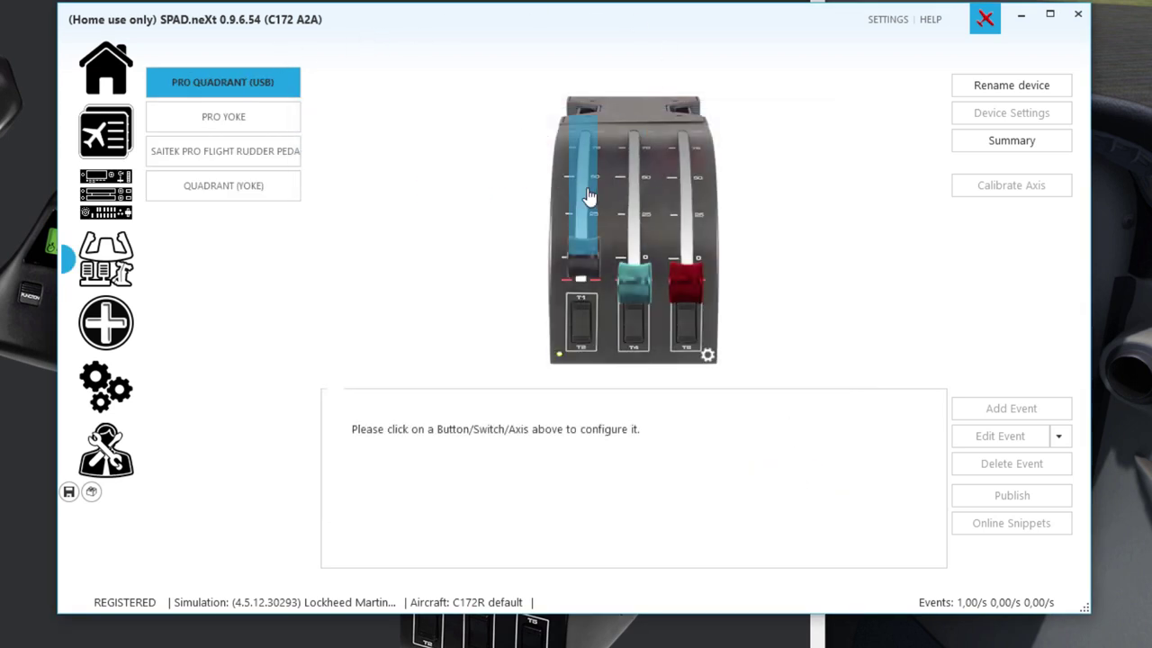
Check the programmed events of the quadrant's levers and T buttons, finishing with the left lever selected.
left_click(634, 185)
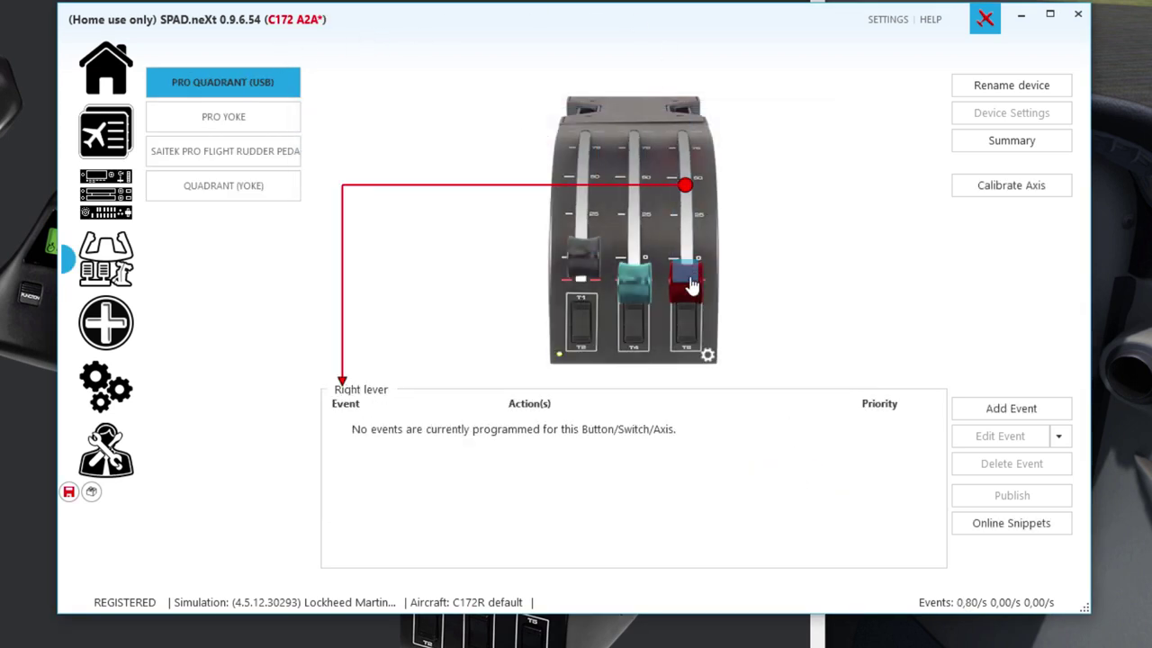
left_click(633, 333)
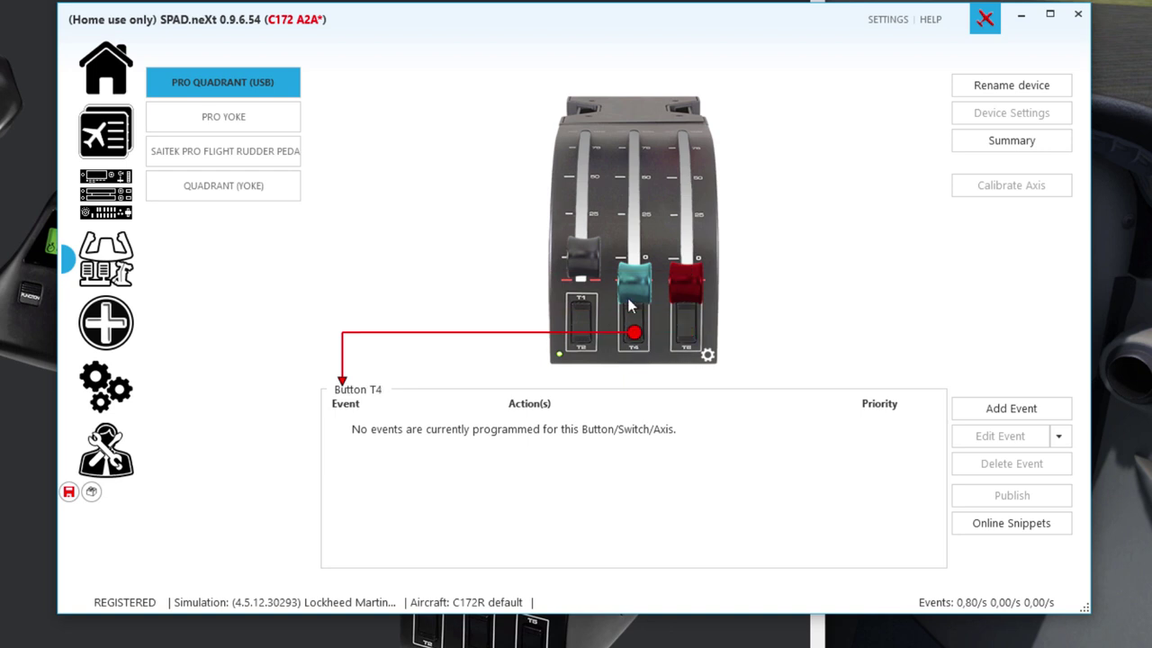
left_click(580, 308)
left_click(581, 340)
left_click(583, 180)
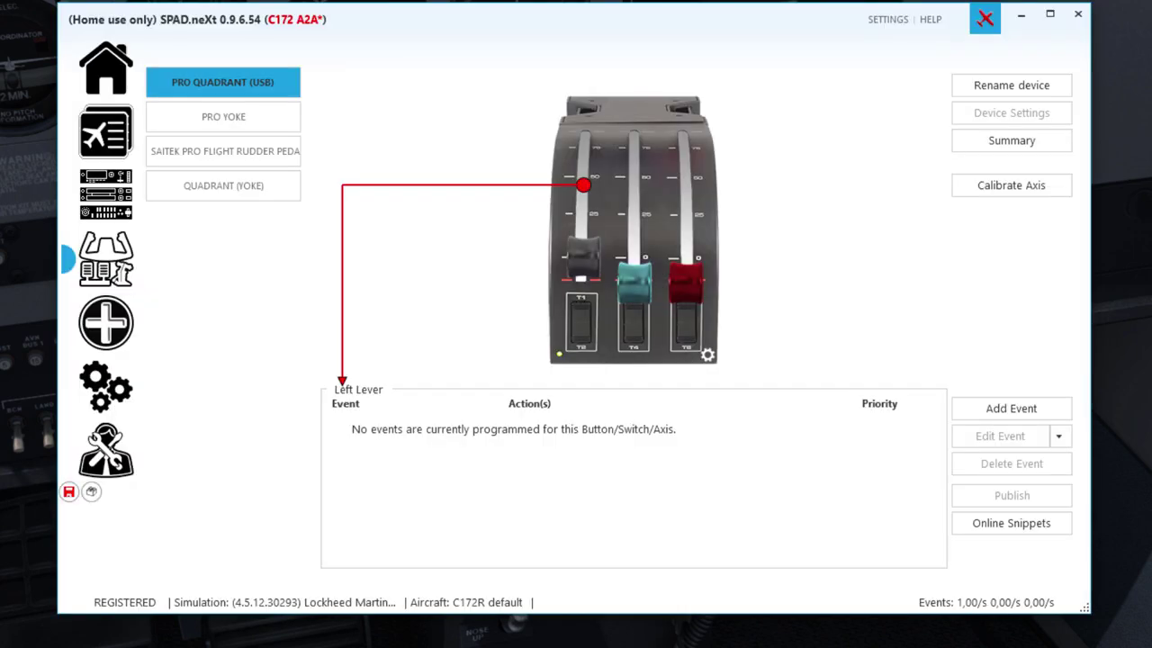
Add a Standard Axis event to the quadrant's left lever with the action Throttle with Reverser.
left_click_drag(566, 31, 618, 348)
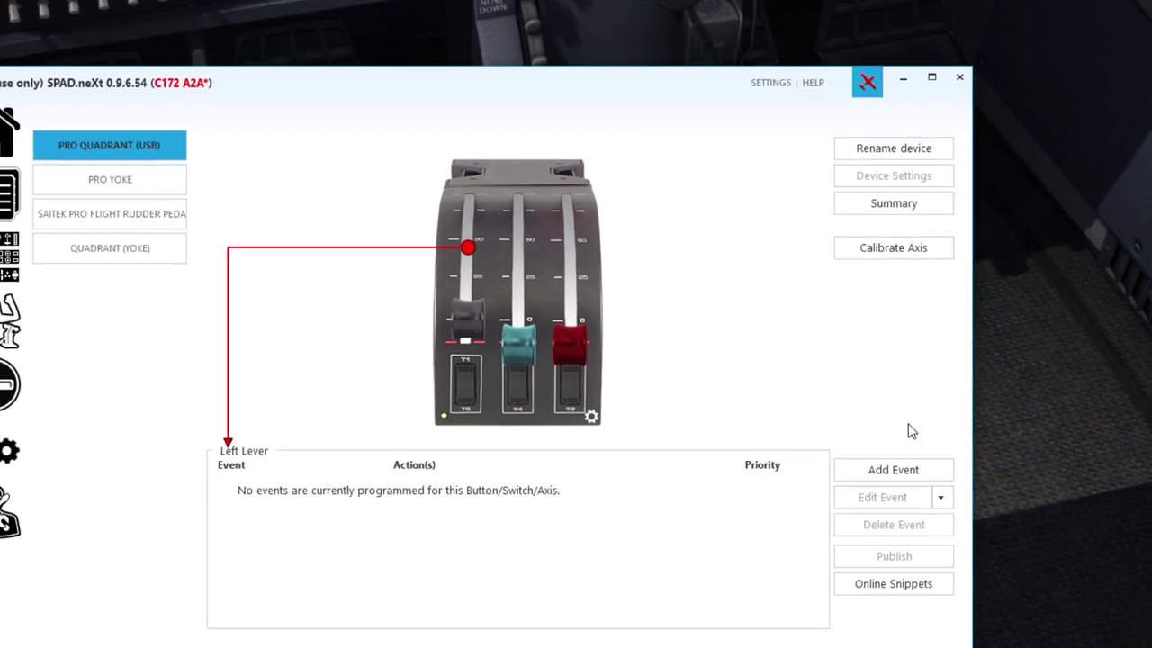
left_click(818, 546)
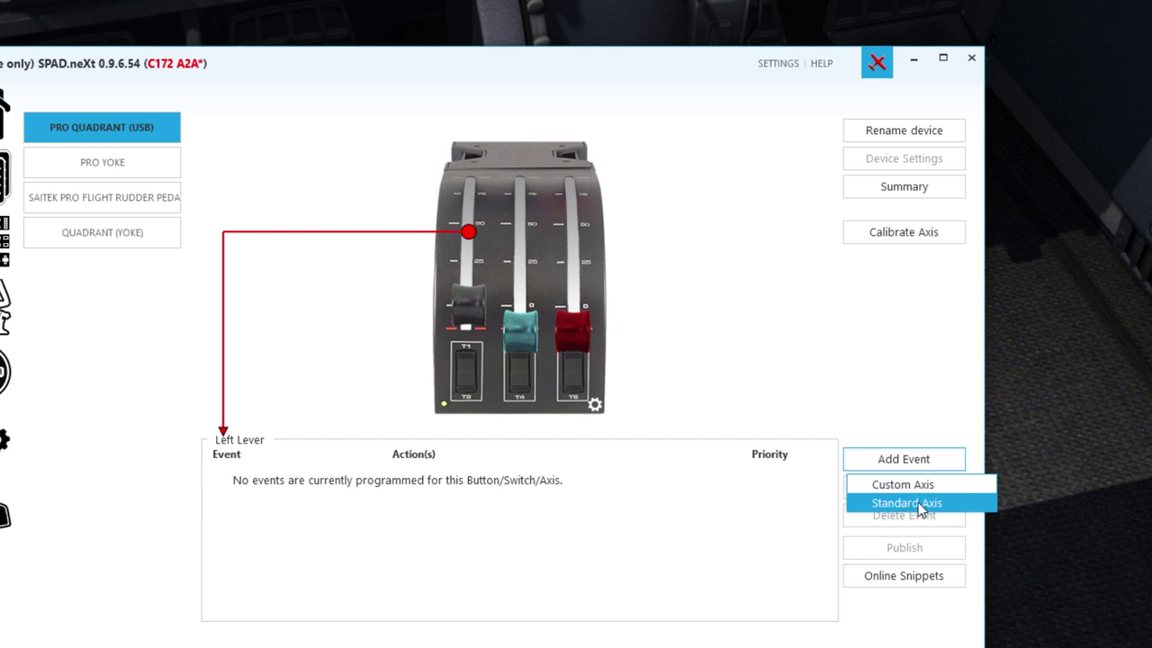
left_click(919, 508)
left_click(452, 321)
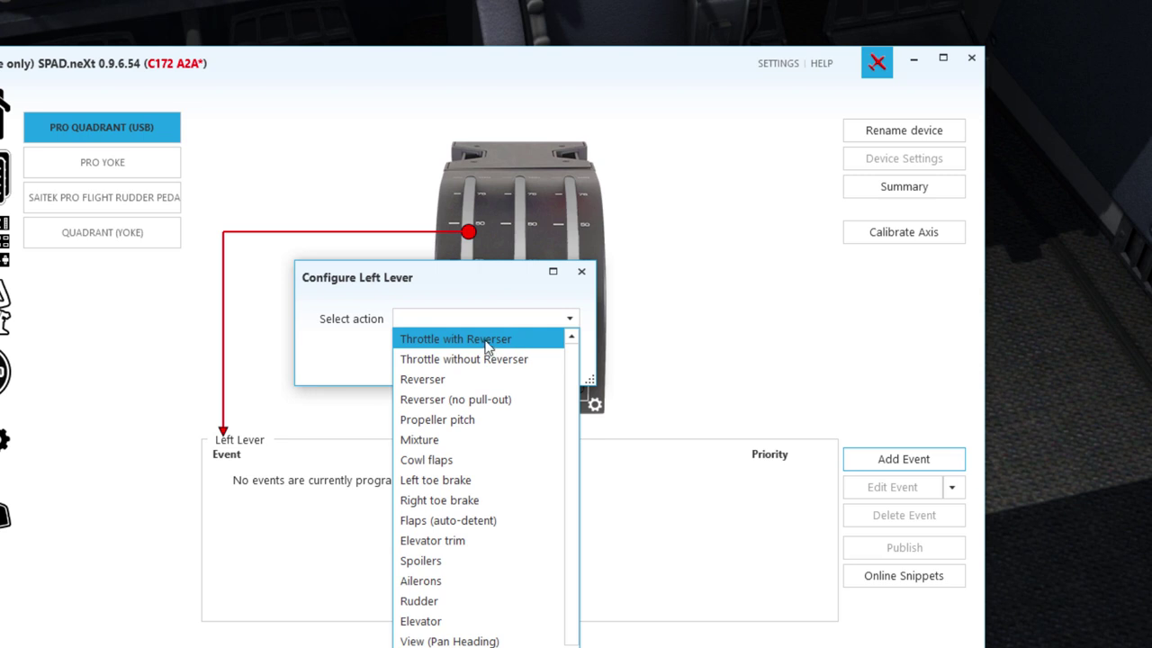
left_click(463, 339)
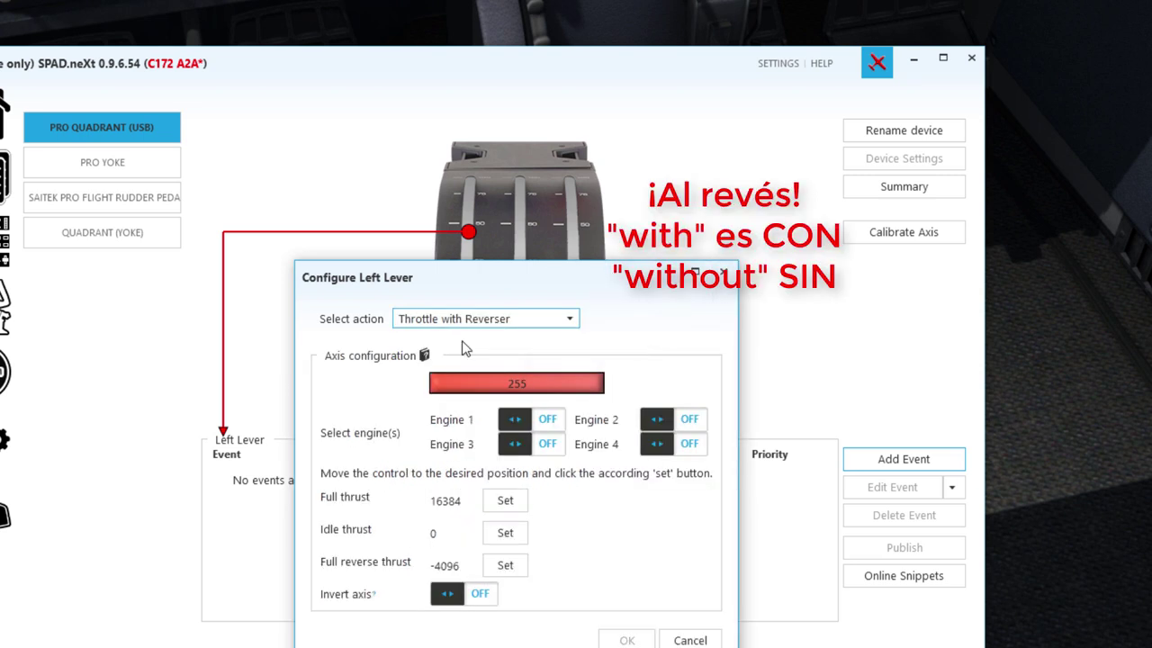
Enable Engine 1 for the left lever with full thrust at 0 and idle thrust at 255, and save the profile.
left_click(518, 425)
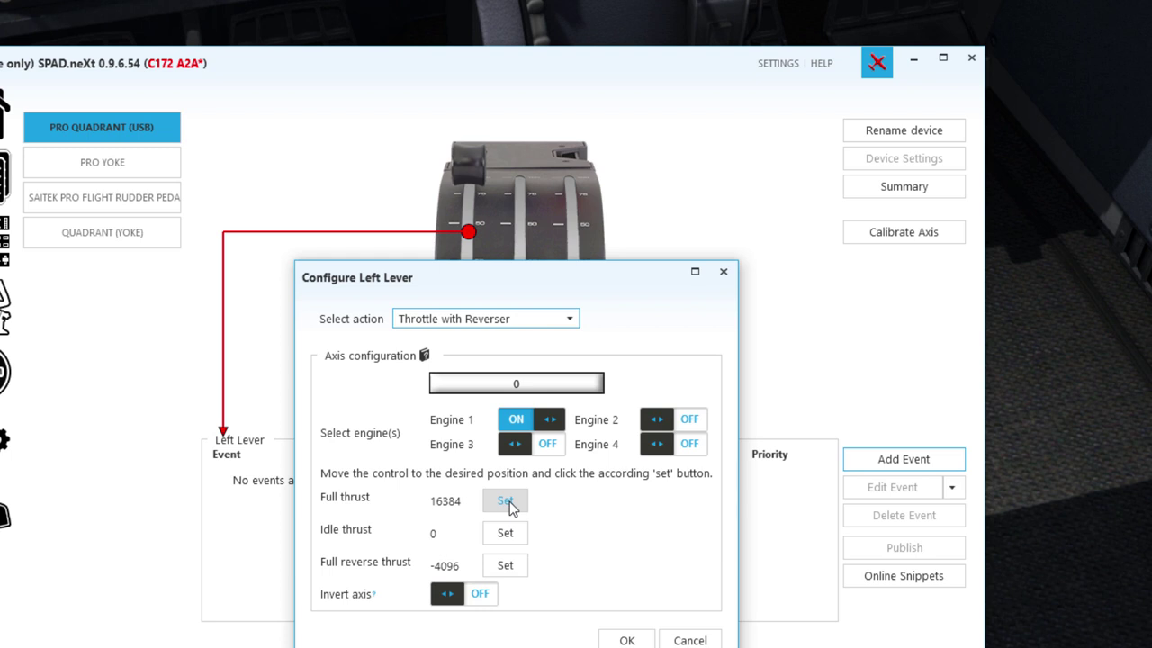
left_click(507, 501)
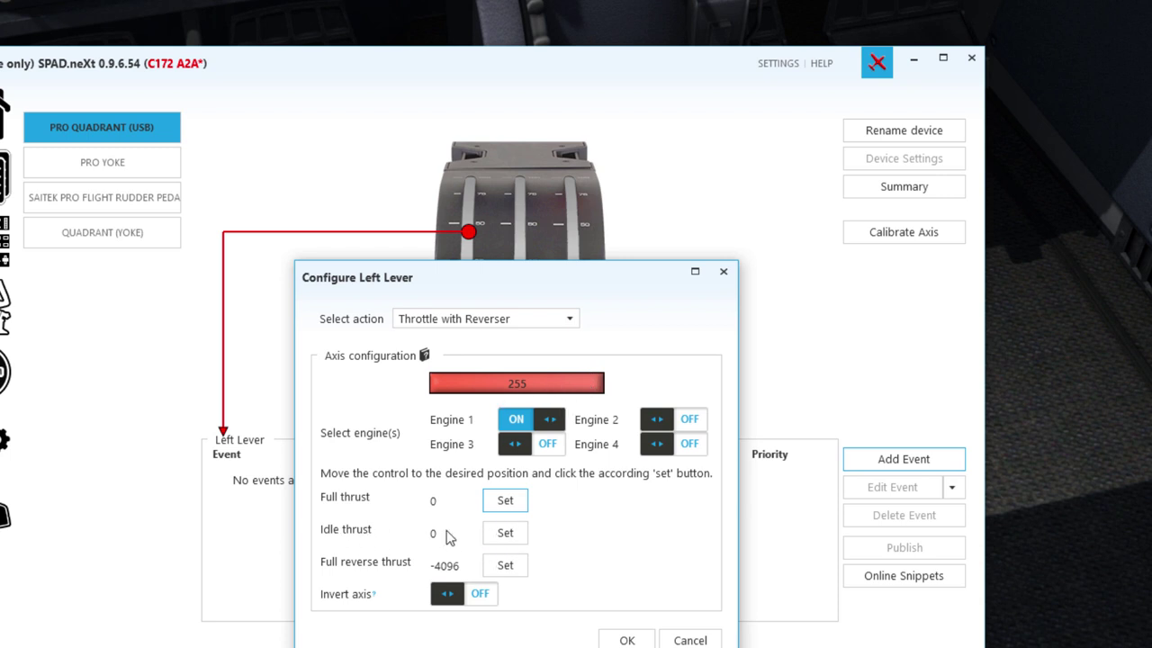
left_click(507, 536)
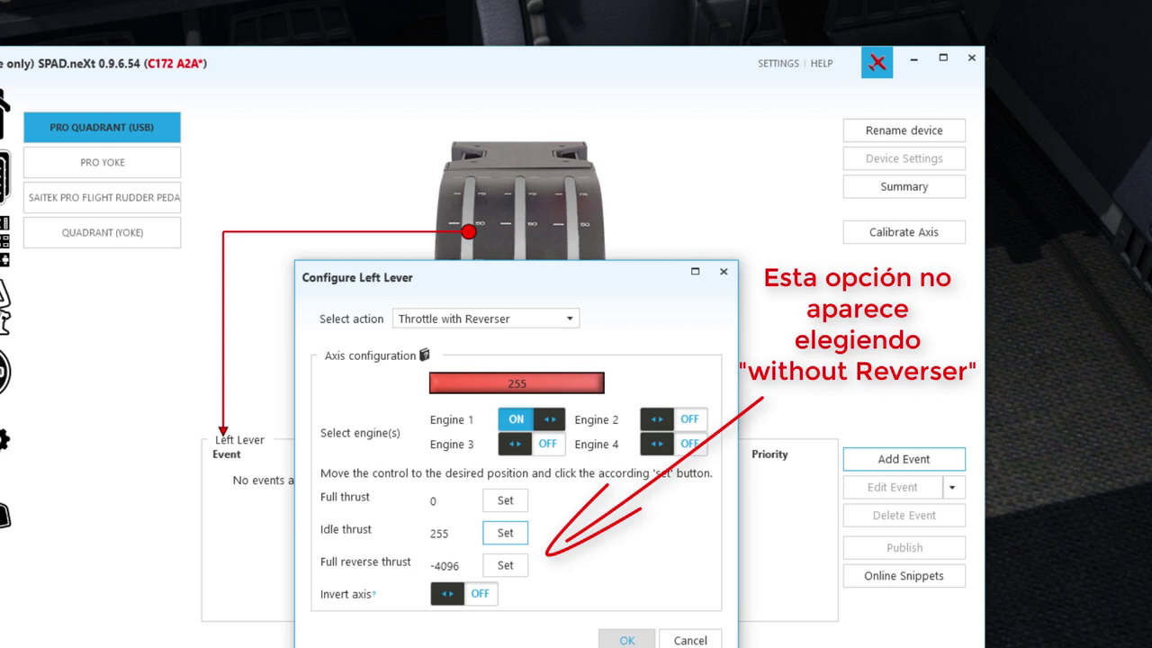
left_click(627, 640)
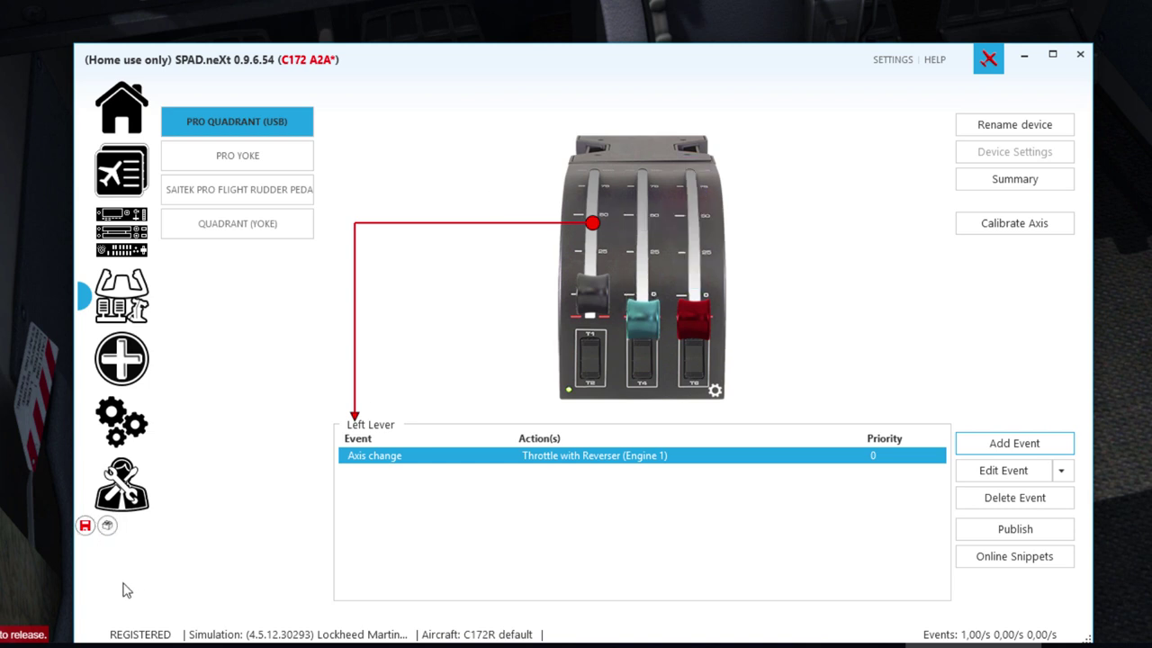
left_click(85, 526)
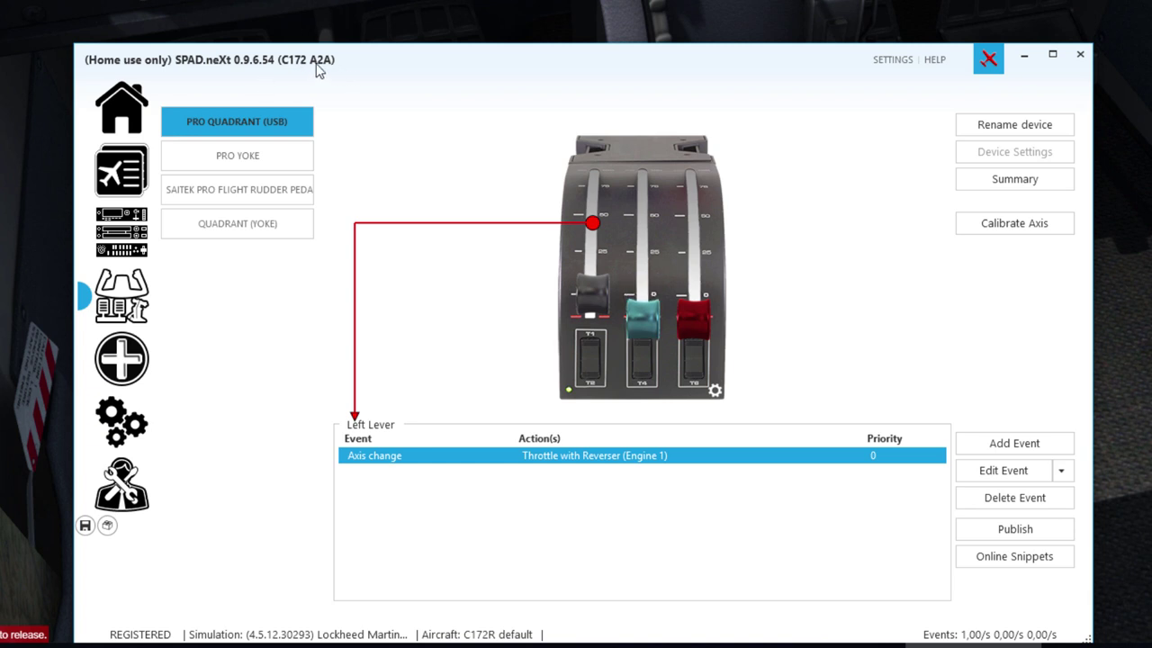
Review the Profiles section of the application settings, including automatic saving of changes, and return to the Pro Quadrant (USB) device.
left_click(128, 432)
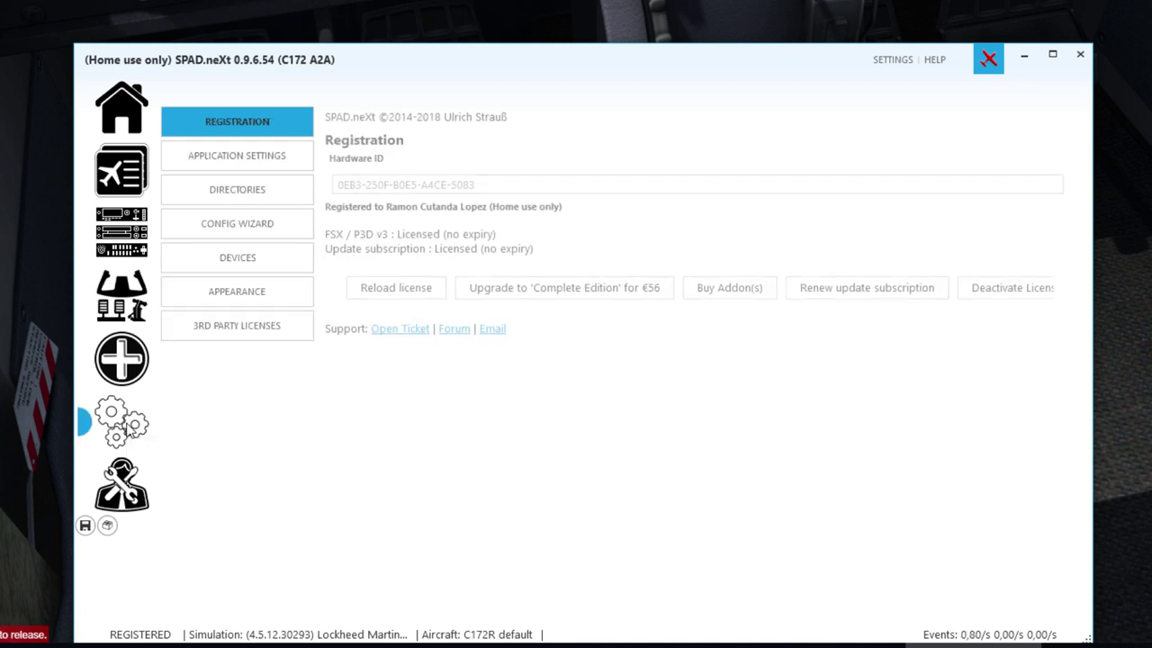
left_click(233, 157)
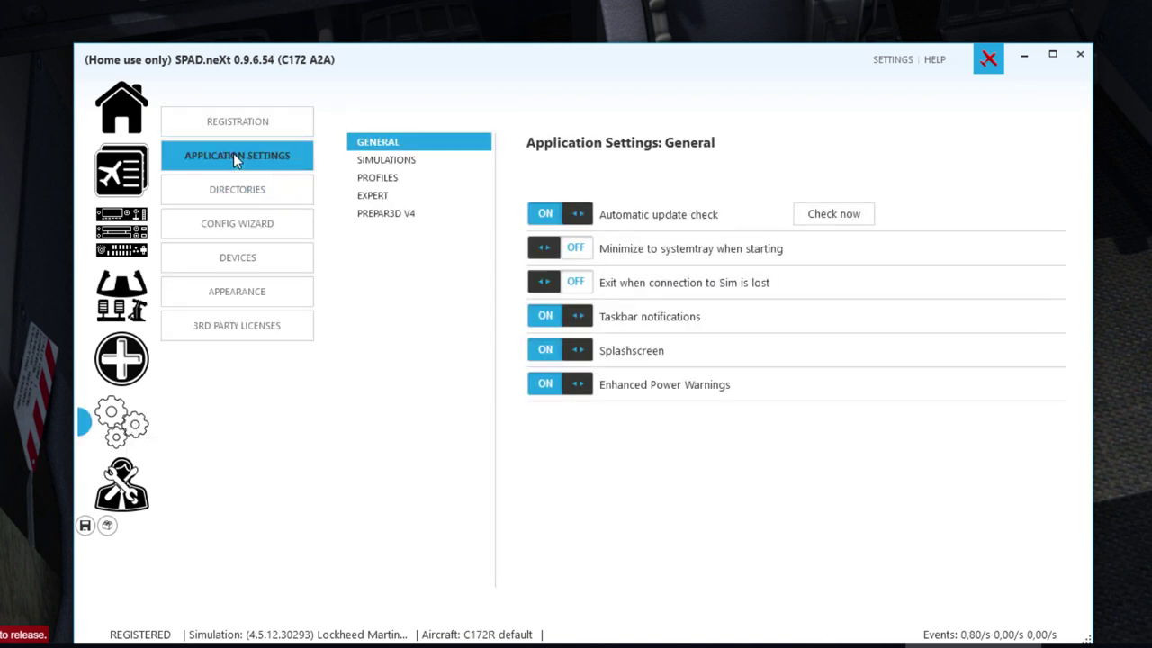
left_click(428, 176)
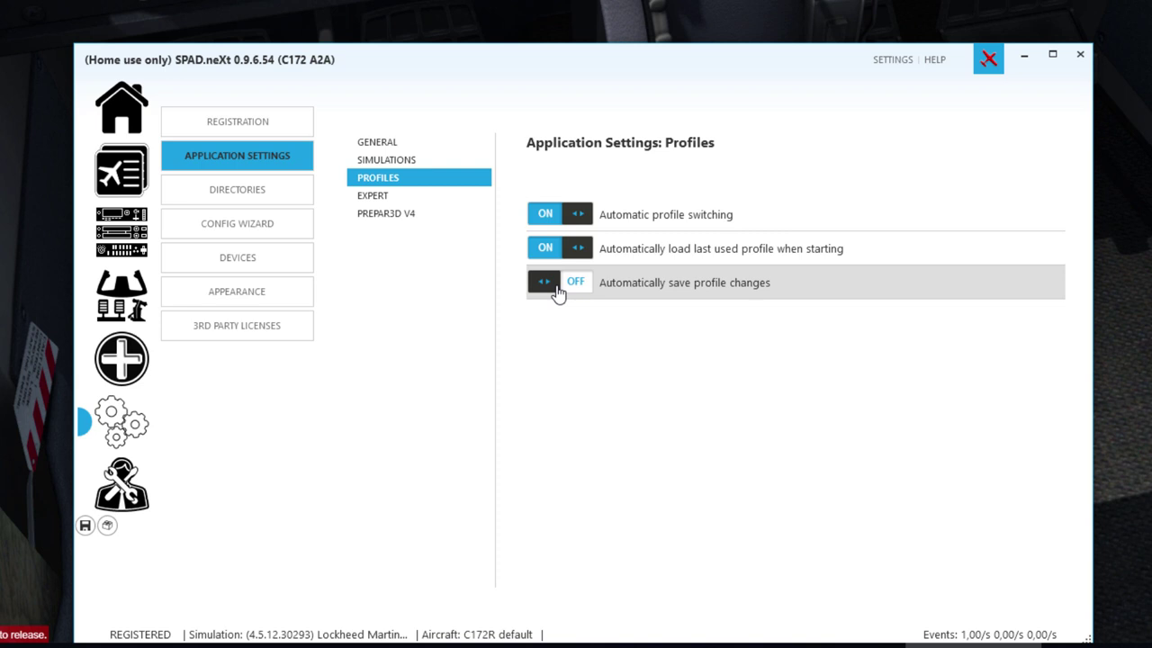
left_click(120, 178)
left_click(104, 241)
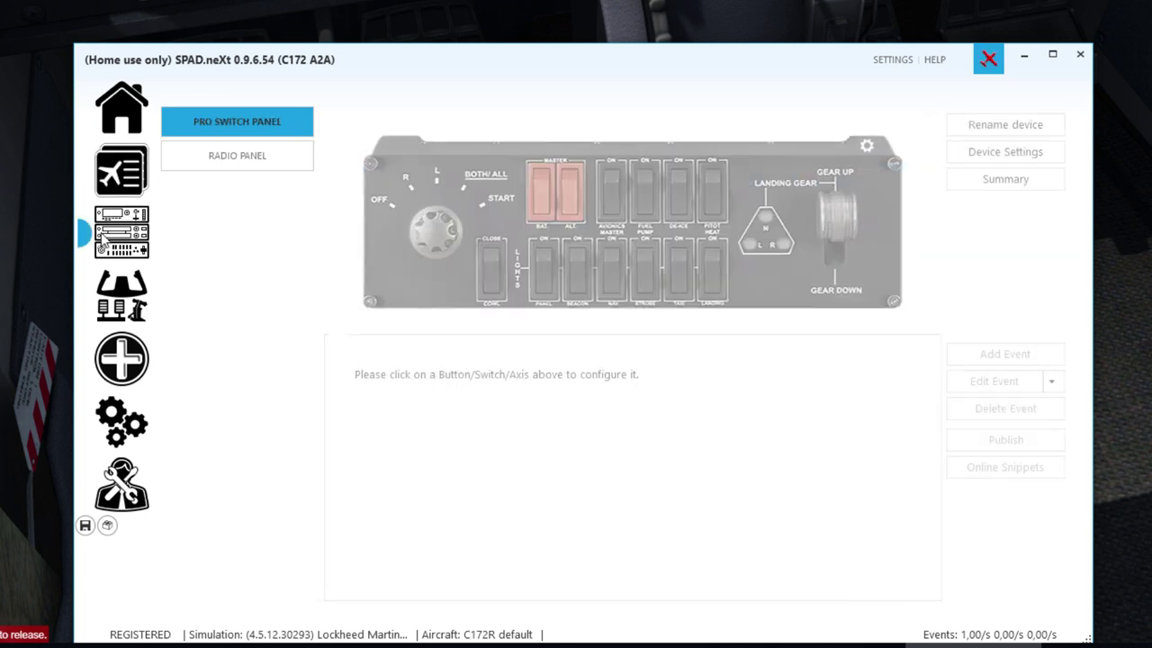
left_click(133, 308)
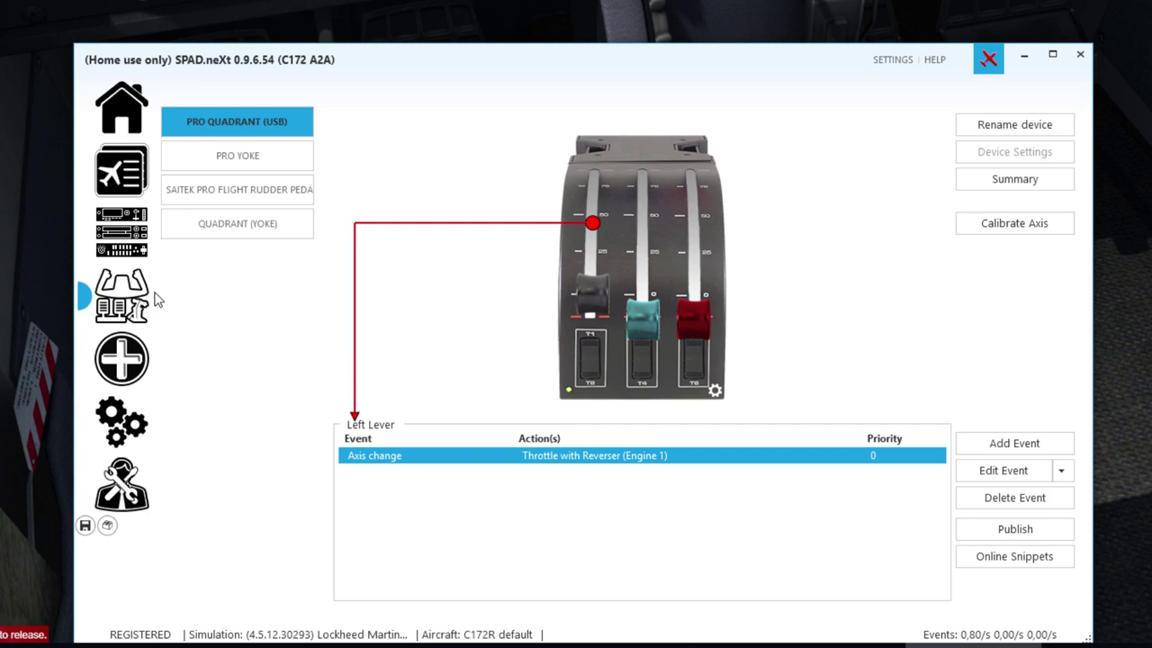
Add a Standard Axis event to the quadrant's right lever with the action Mixture.
left_click(643, 223)
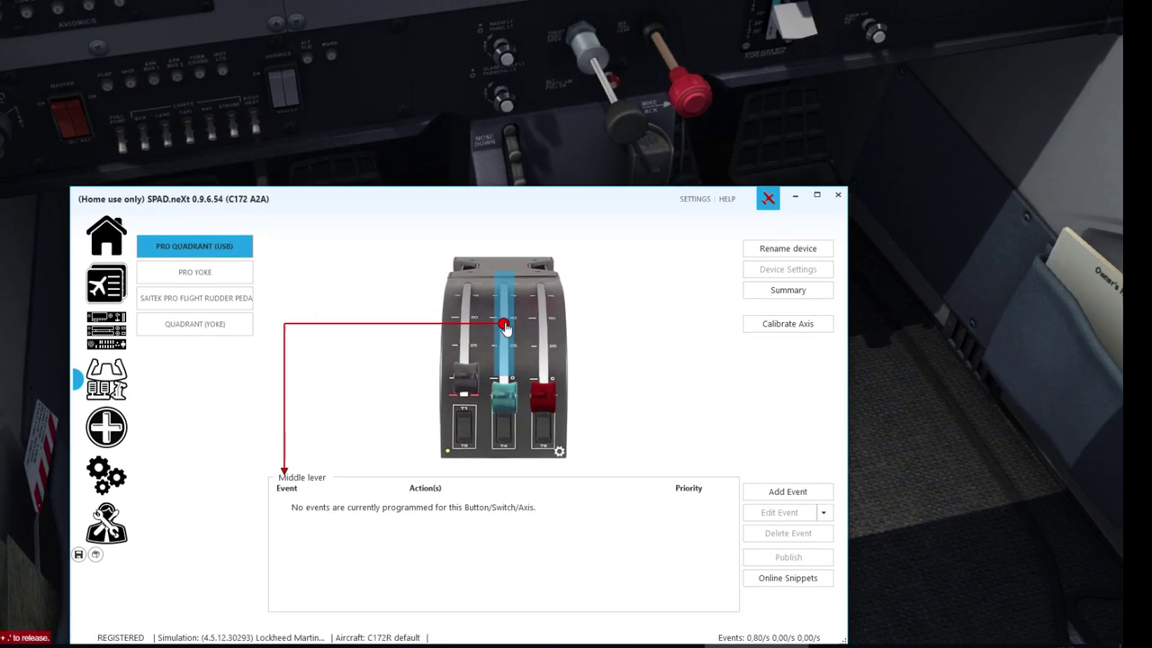
left_click(529, 333)
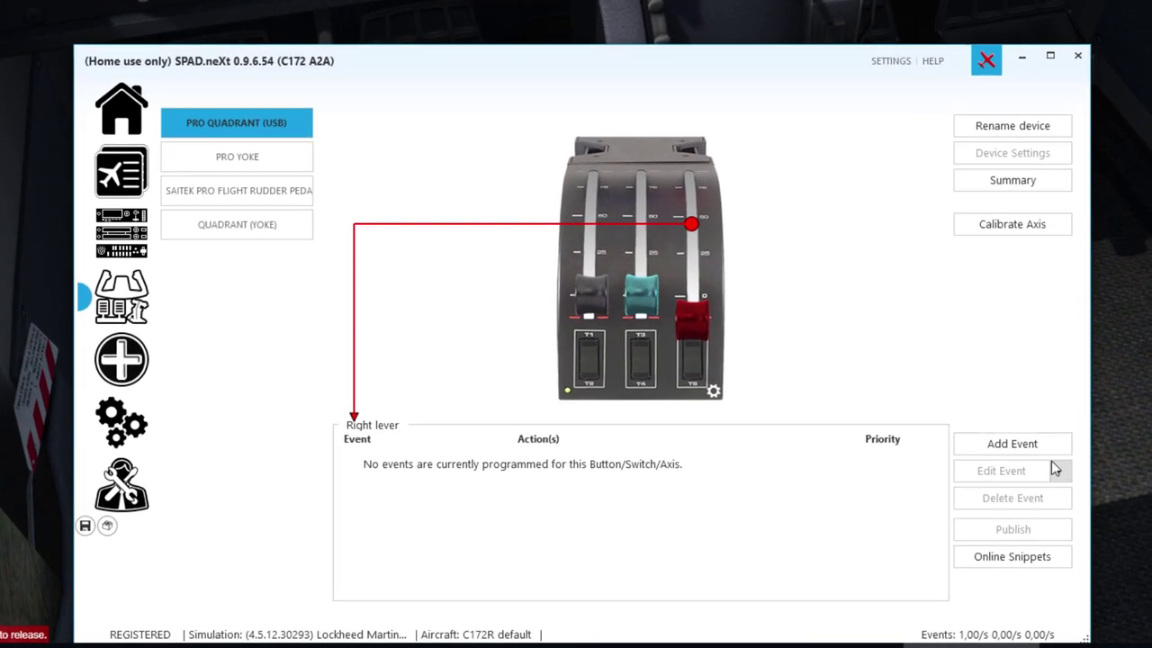
left_click(1014, 445)
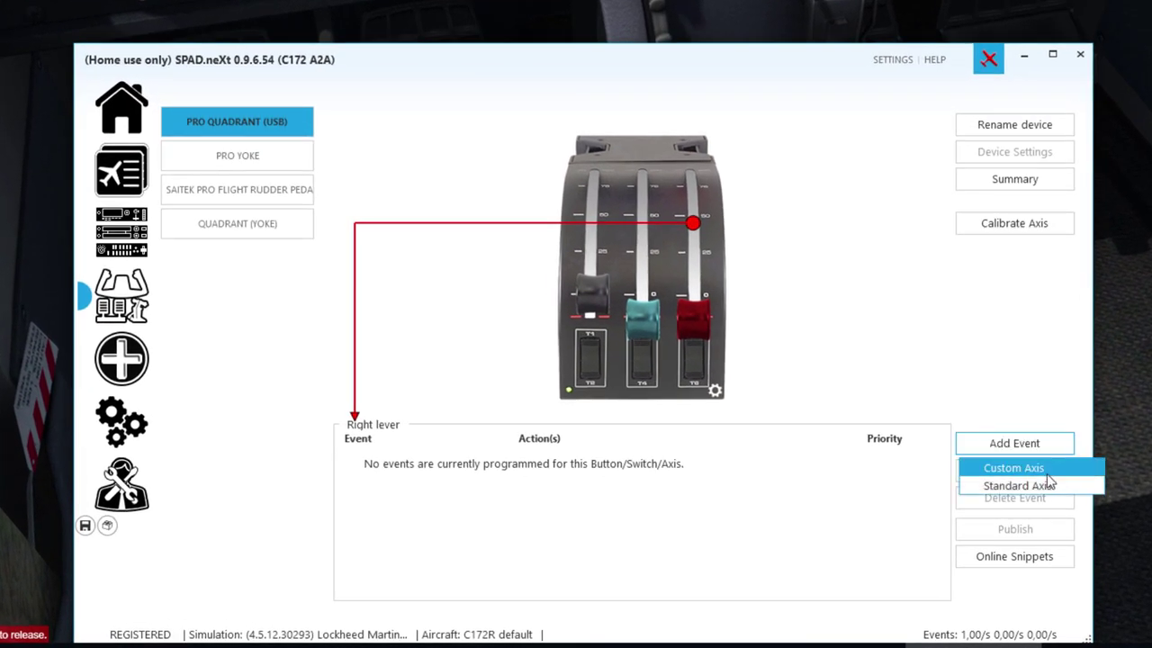
left_click(1011, 488)
left_click(591, 307)
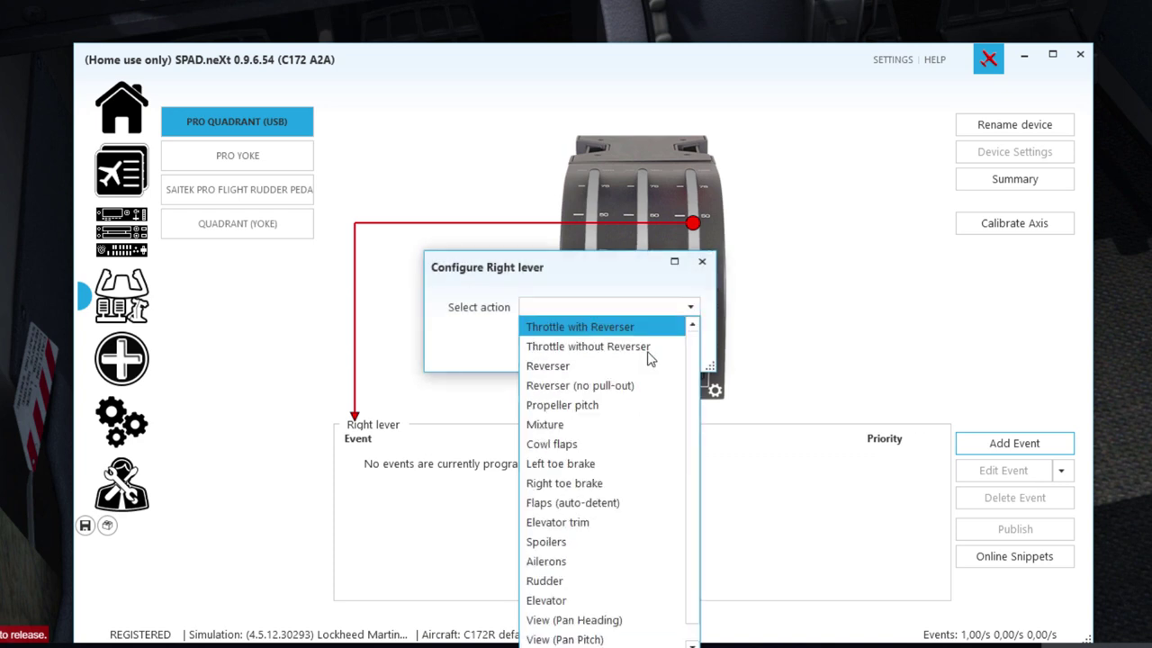
left_click(583, 425)
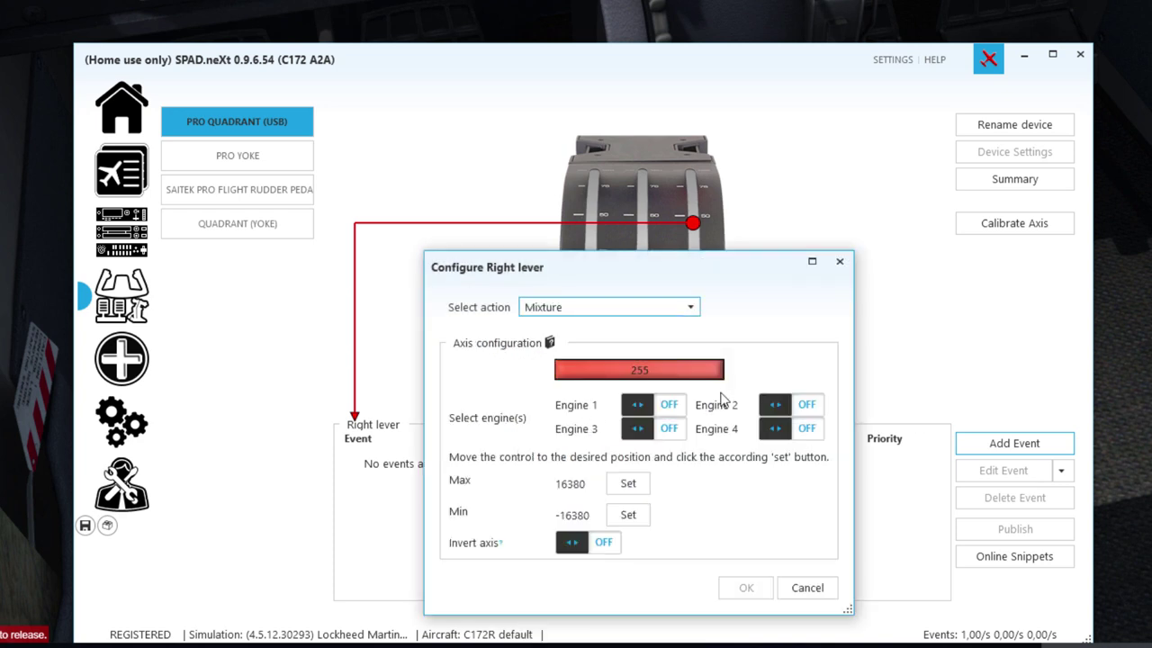
Enable Engine 1 for the right lever's Mixture axis and set Max to 0 and Min to 255.
left_click(641, 410)
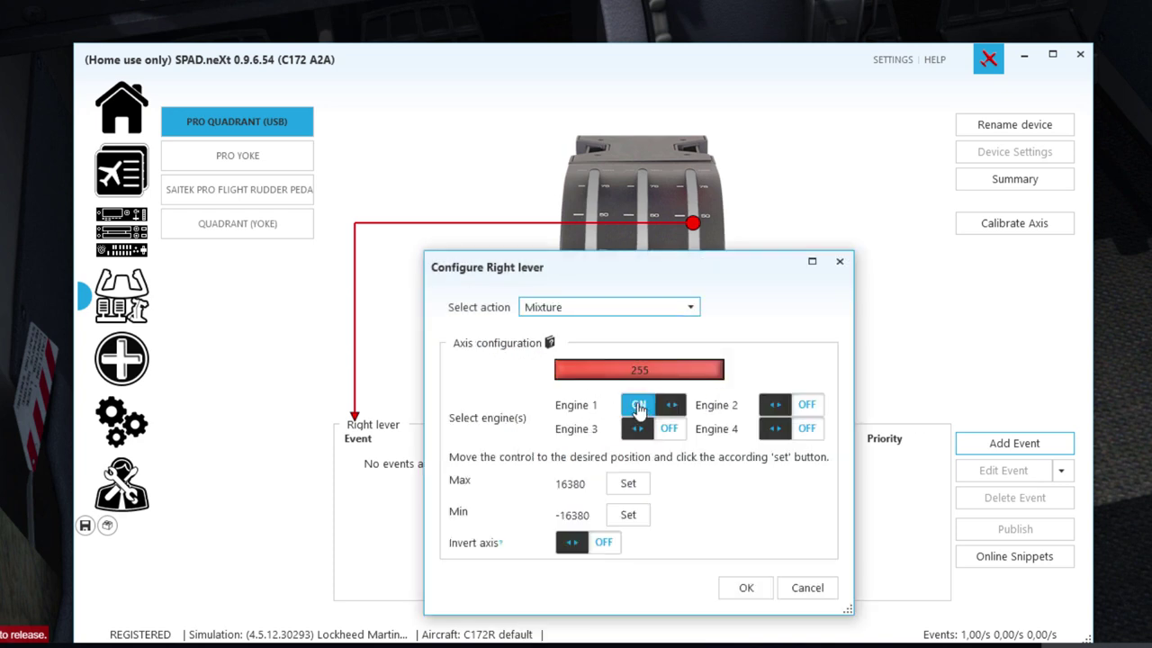
left_click(628, 484)
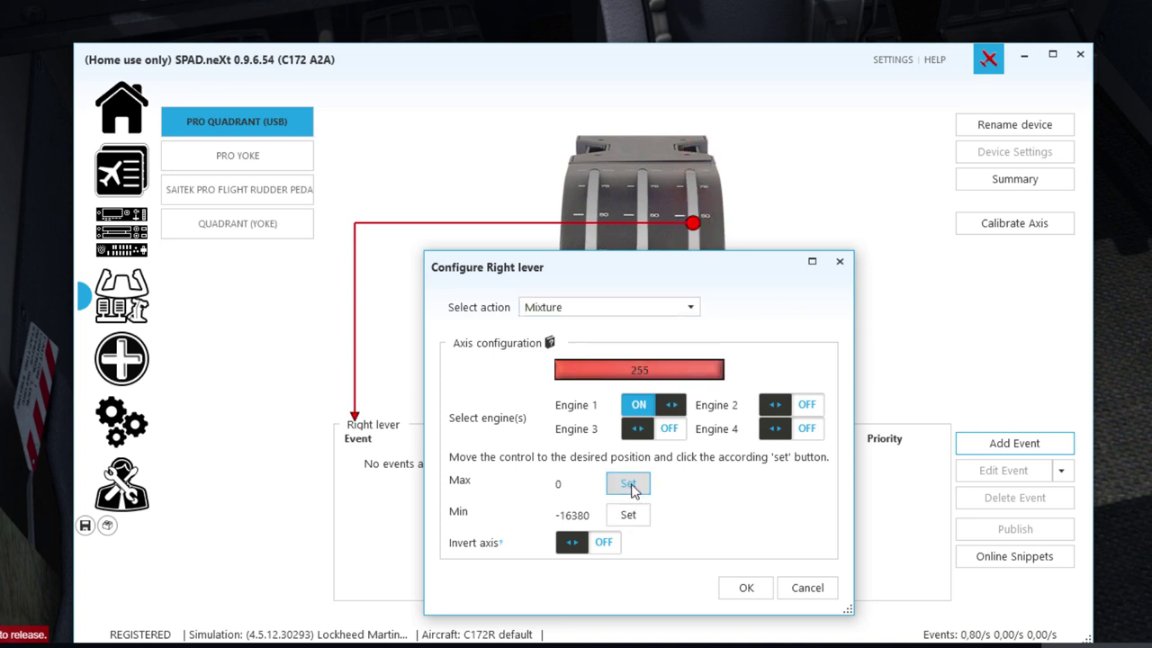
left_click(629, 514)
left_click(741, 587)
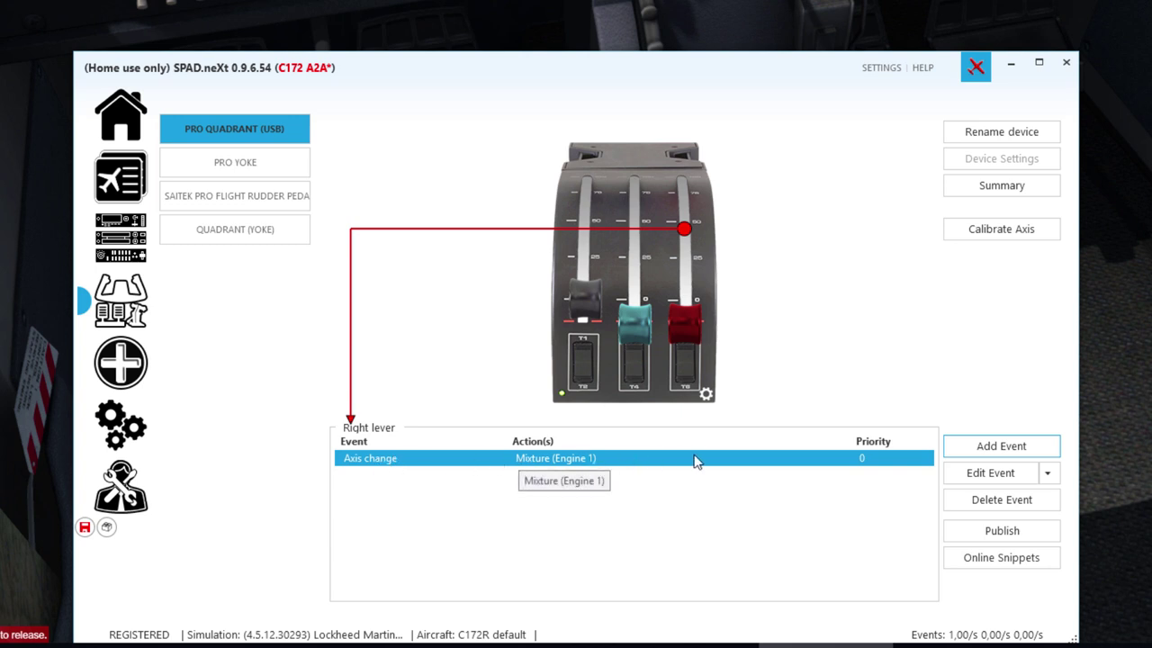
Try to change the right lever's event to Flaps (auto-detent) with Full down and Full Up at 255, and delete the lever's event.
left_click(1001, 483)
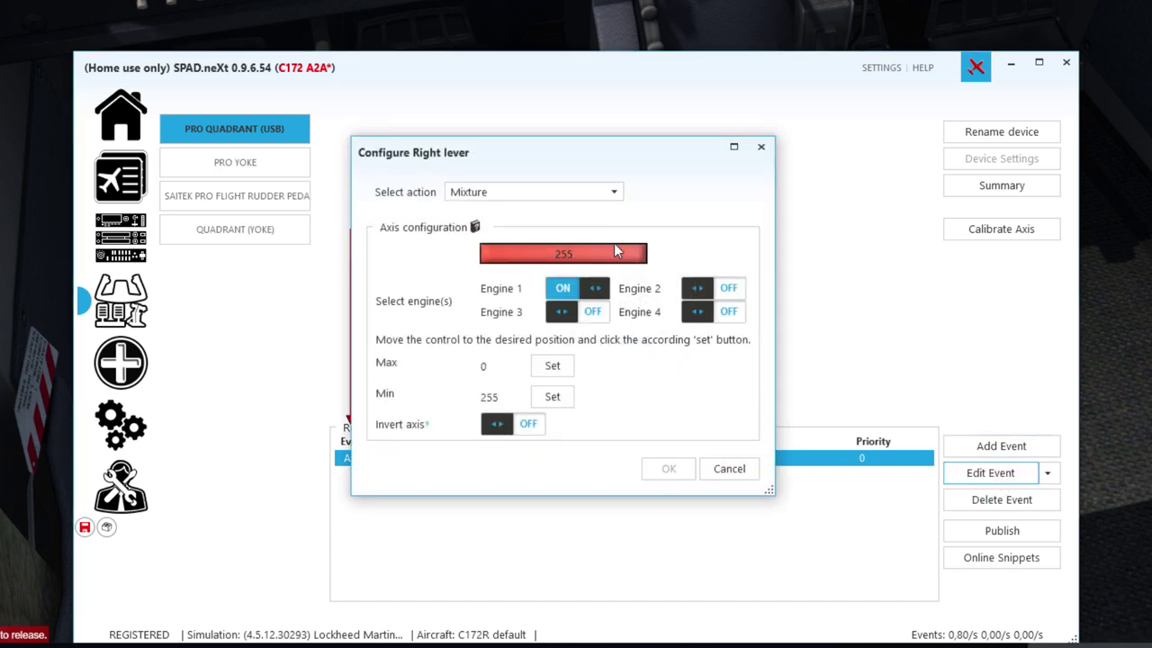
left_click(573, 195)
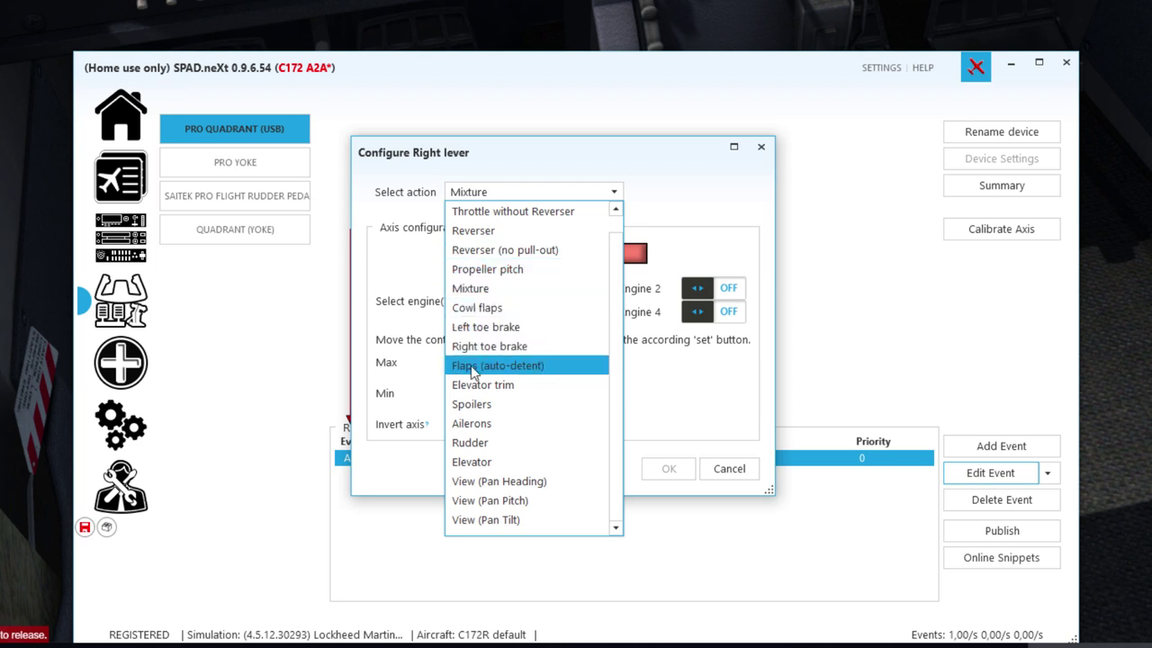
left_click(500, 369)
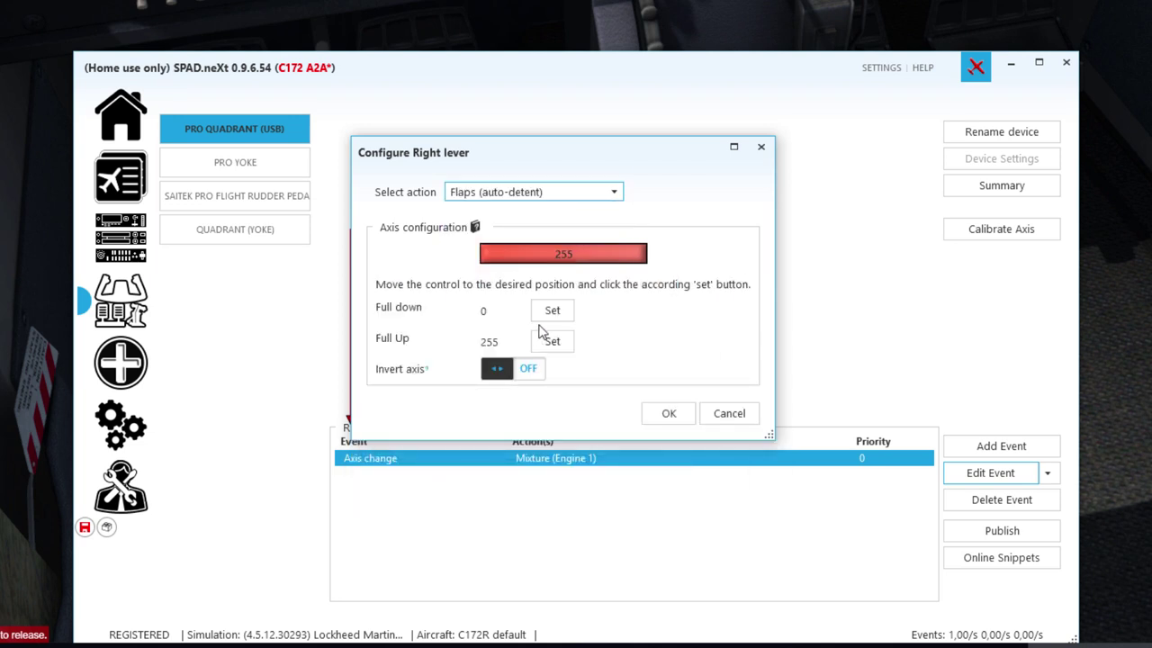
left_click(554, 344)
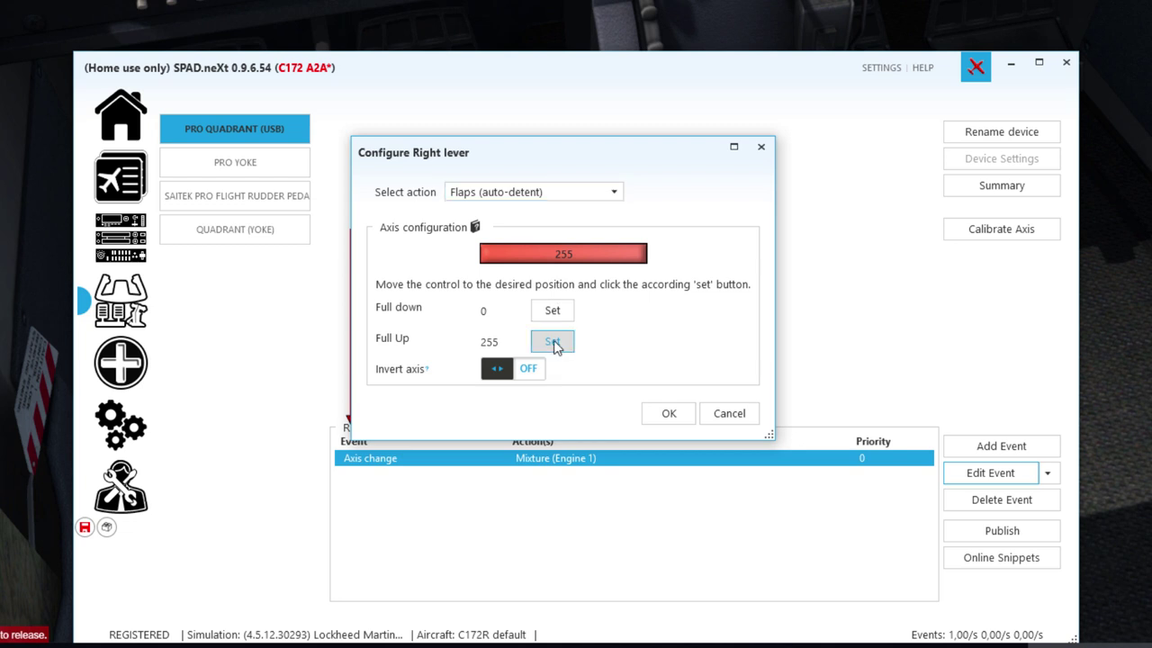
left_click_drag(562, 153, 970, 205)
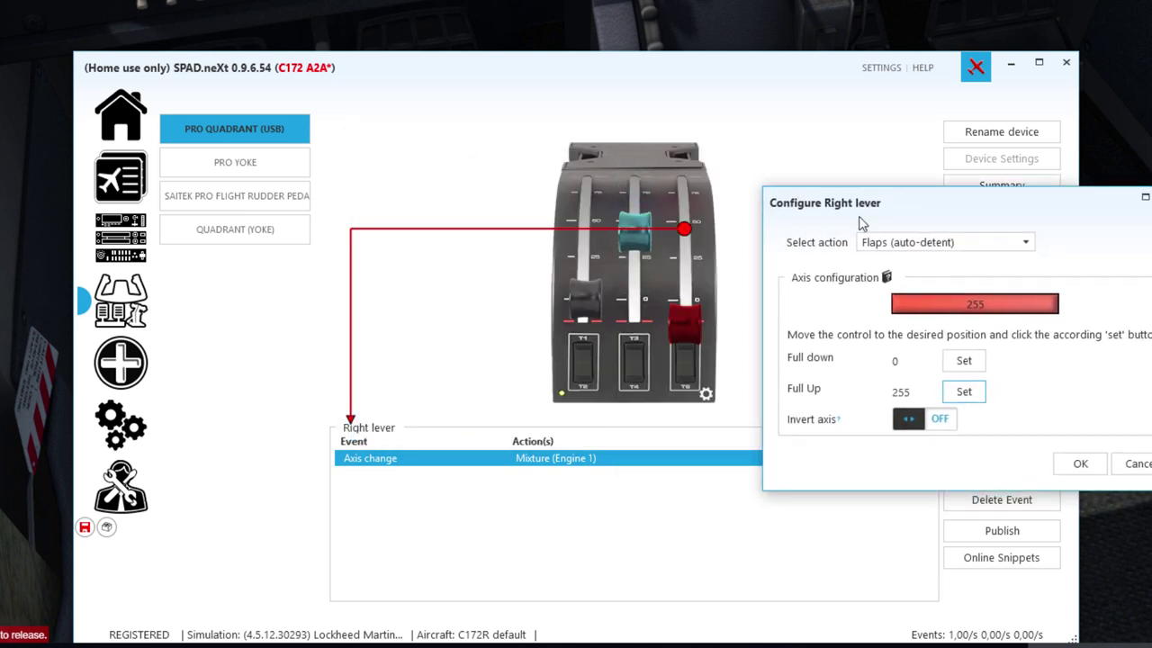
left_click(965, 364)
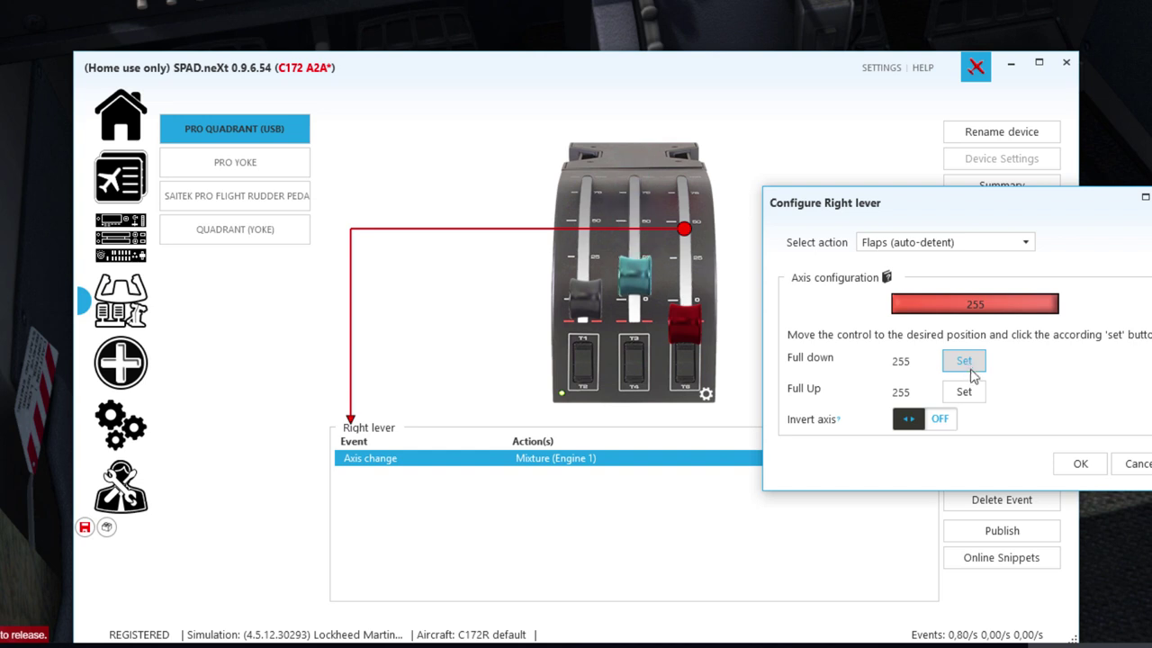
left_click(970, 394)
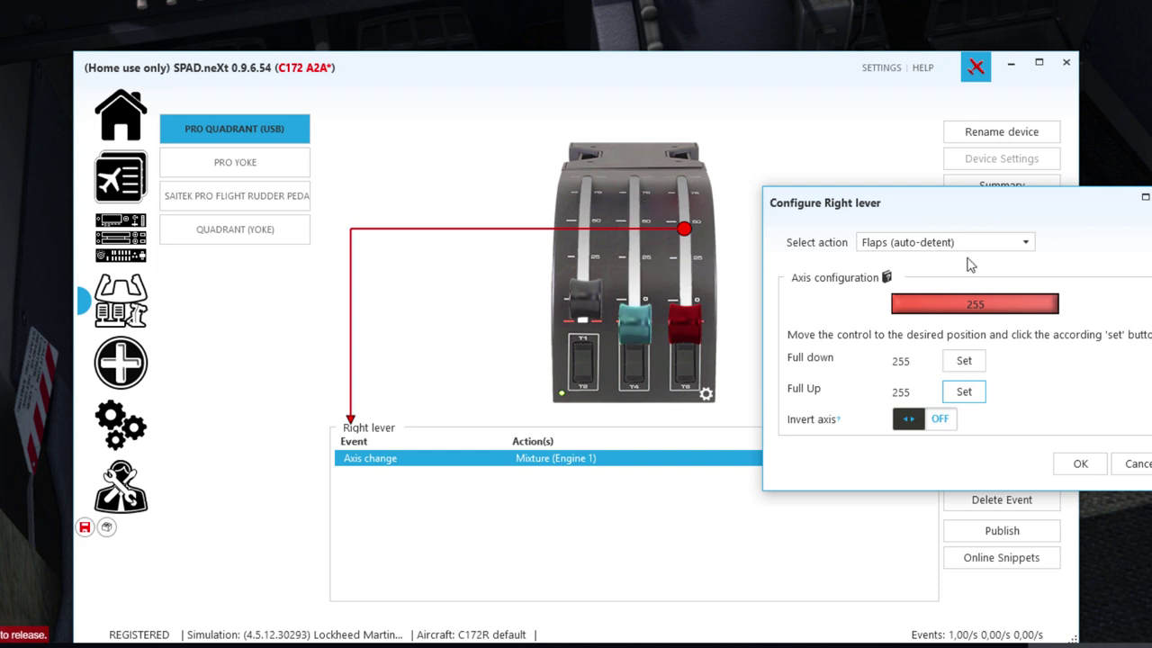
left_click(967, 499)
Add a Standard Axis event to the right lever with the action Flaps (auto-detent).
left_click(967, 447)
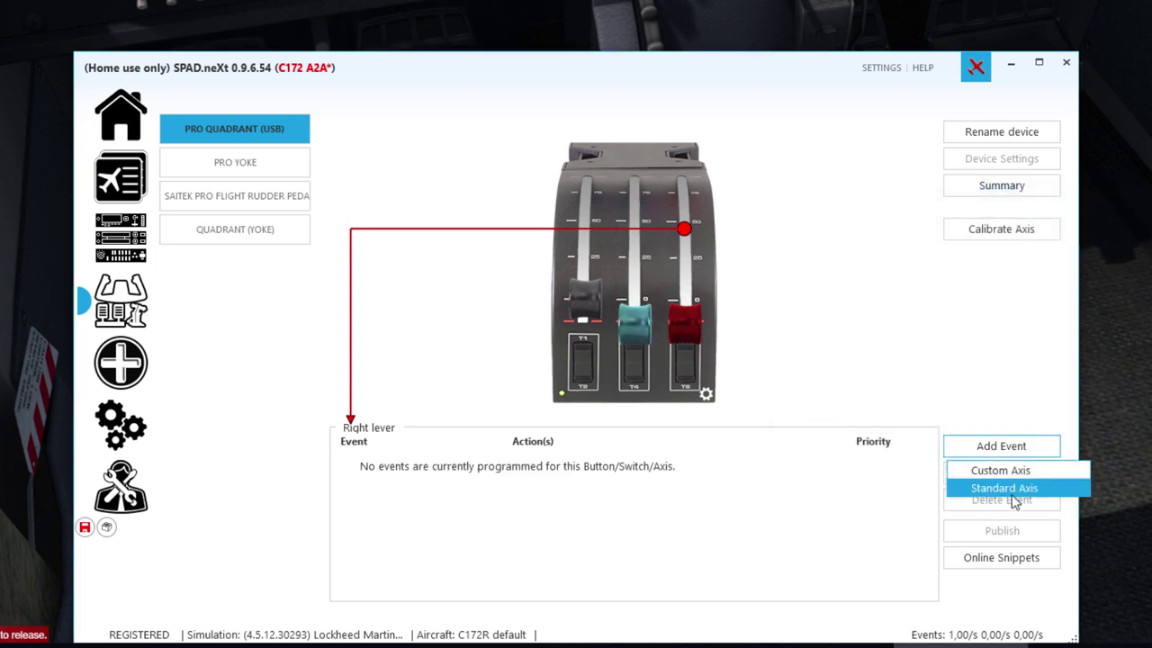
left_click(999, 488)
left_click(599, 311)
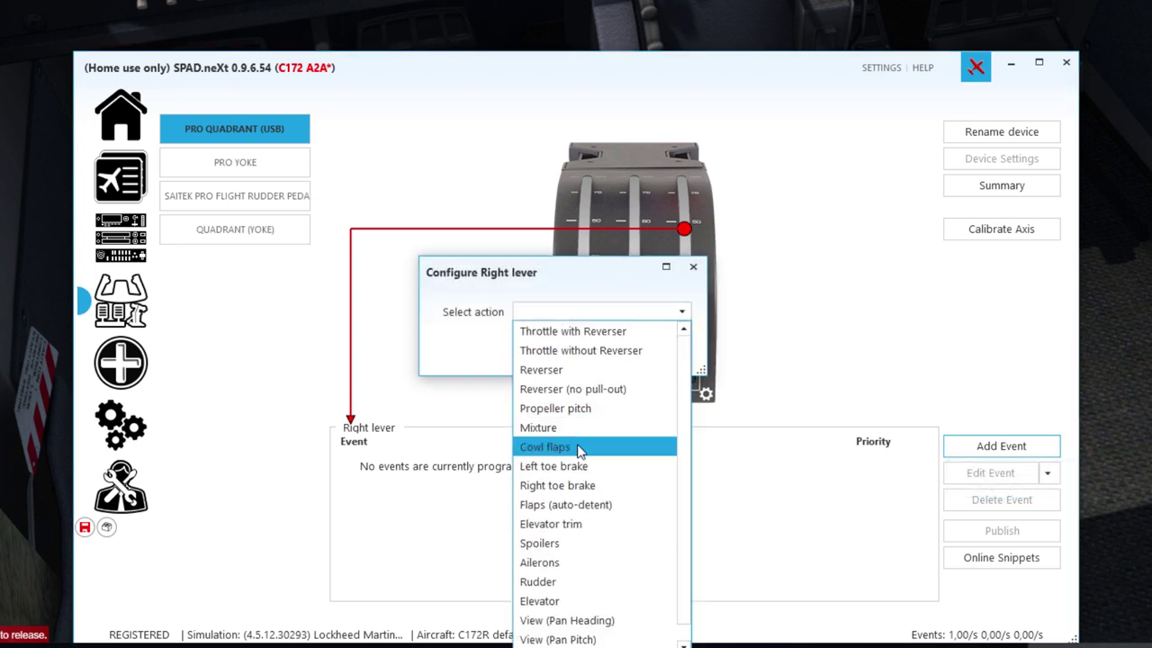
left_click(587, 507)
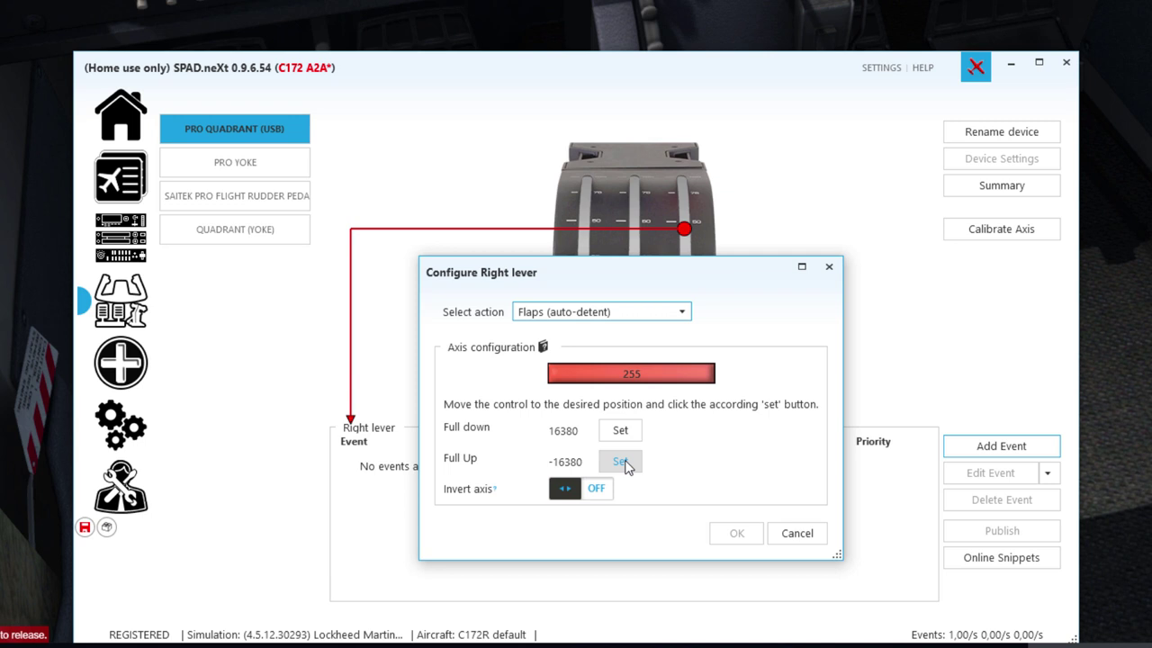
Set both Full Up and Full down of the right lever's flaps axis to 255 and accept the configuration.
left_click_drag(684, 286, 747, 384)
left_click(681, 565)
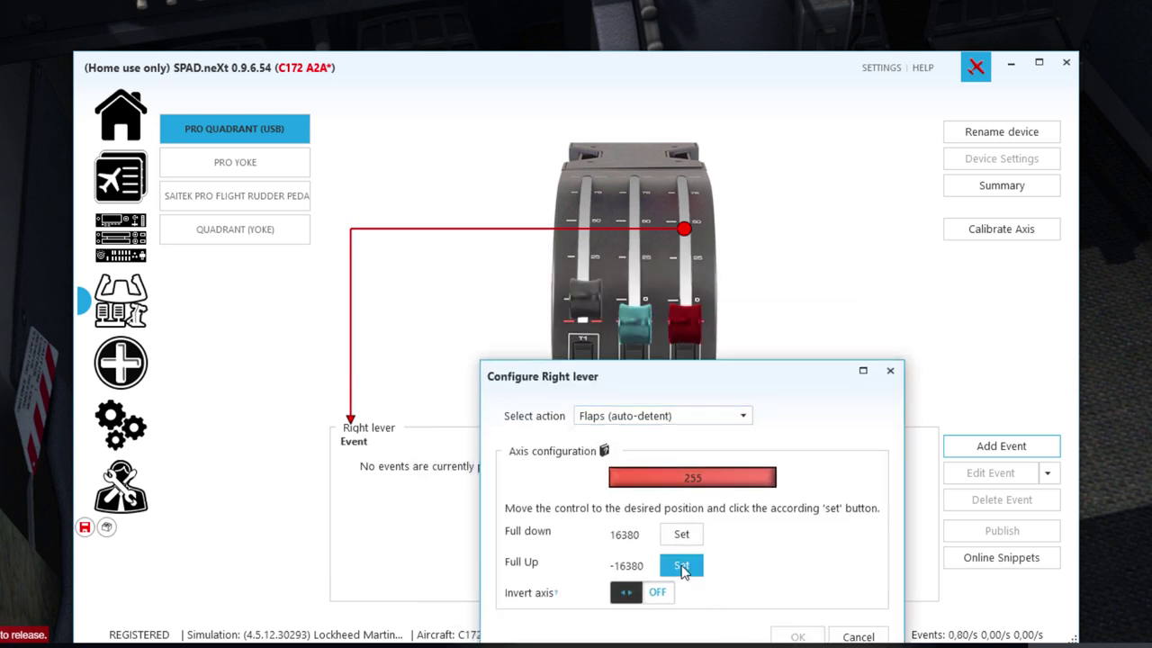
left_click(681, 534)
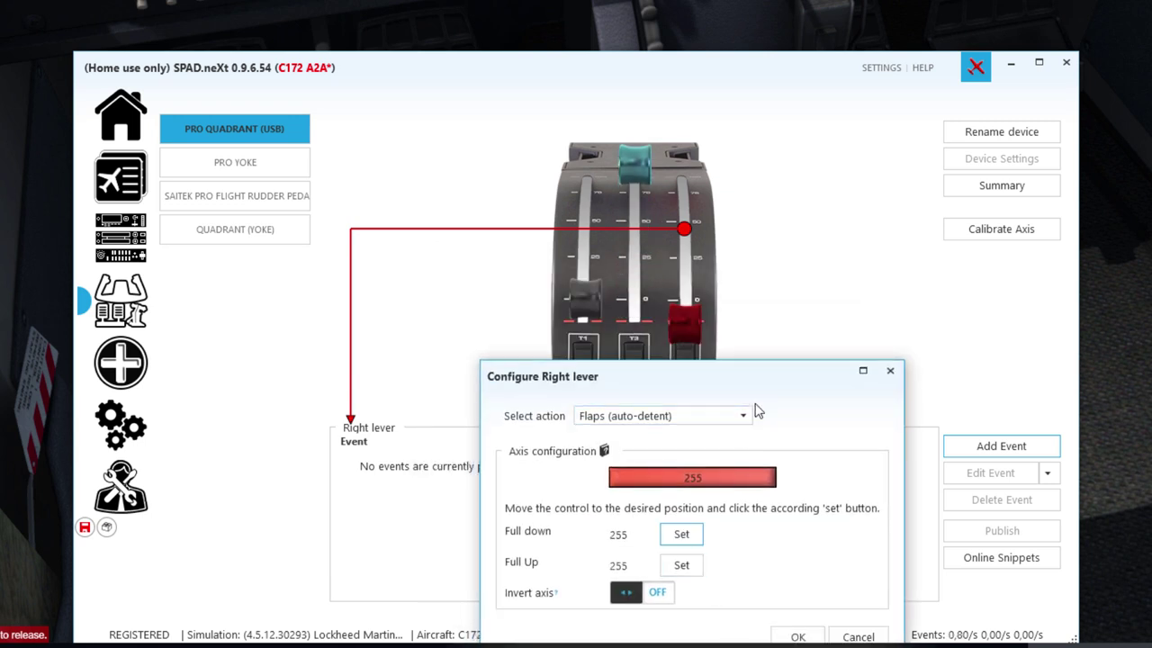
left_click_drag(752, 387, 788, 262)
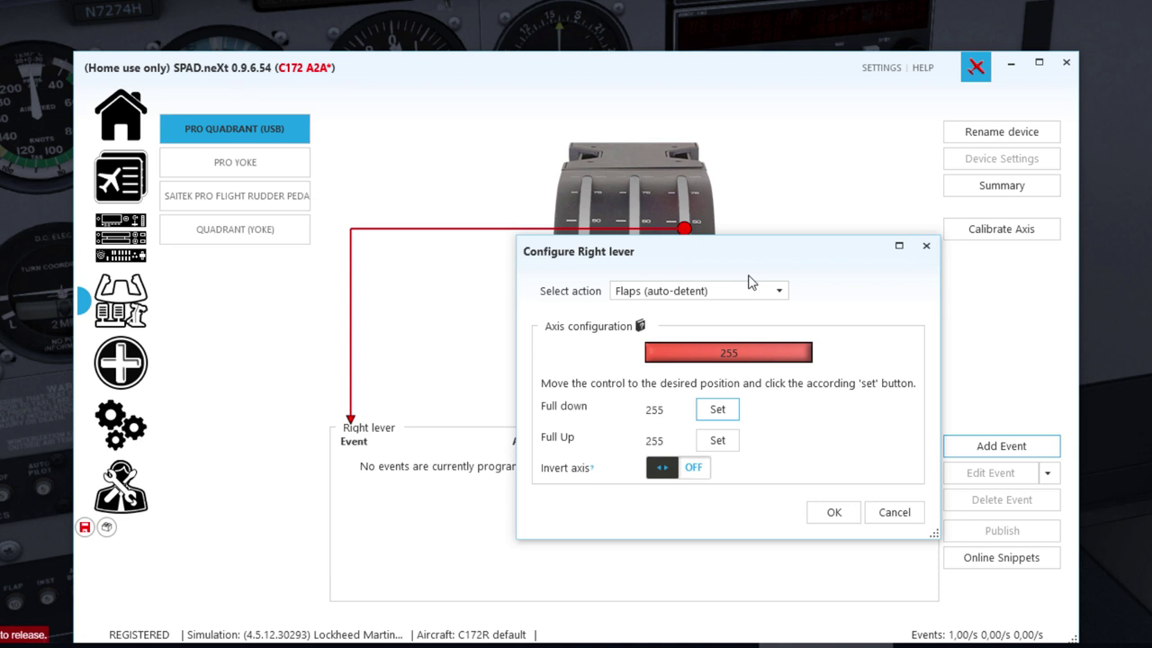
left_click(832, 512)
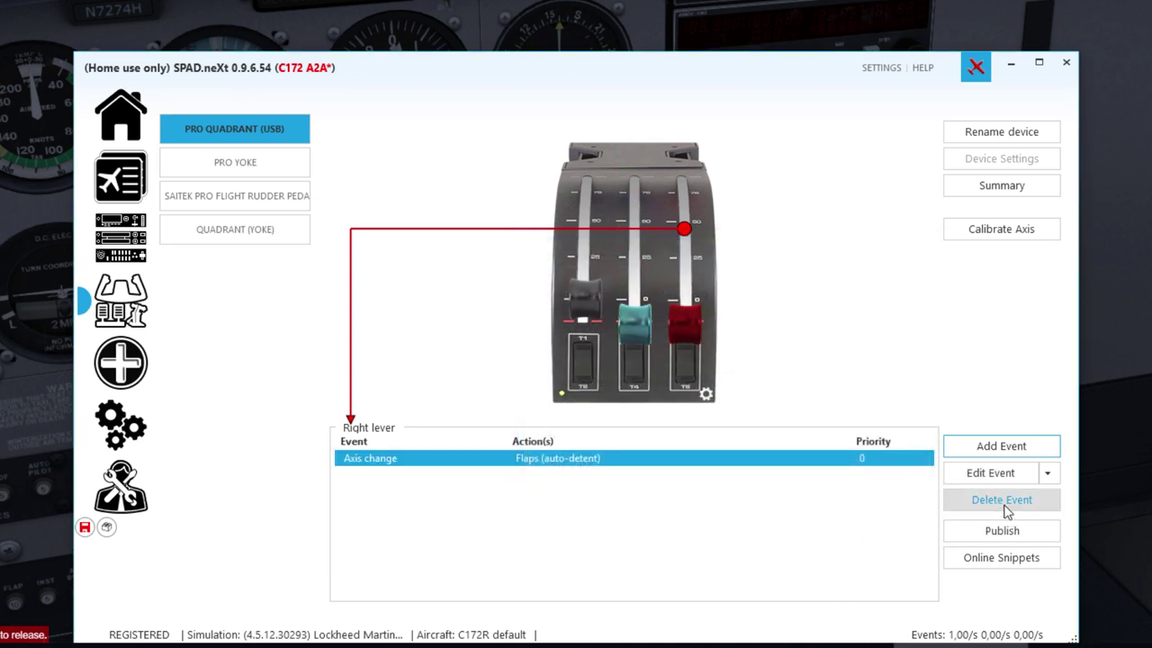
Set Full Up to 255 again for the right lever's Flaps (auto-detent) event, accept it and save the C172 A2A profile.
left_click(990, 472)
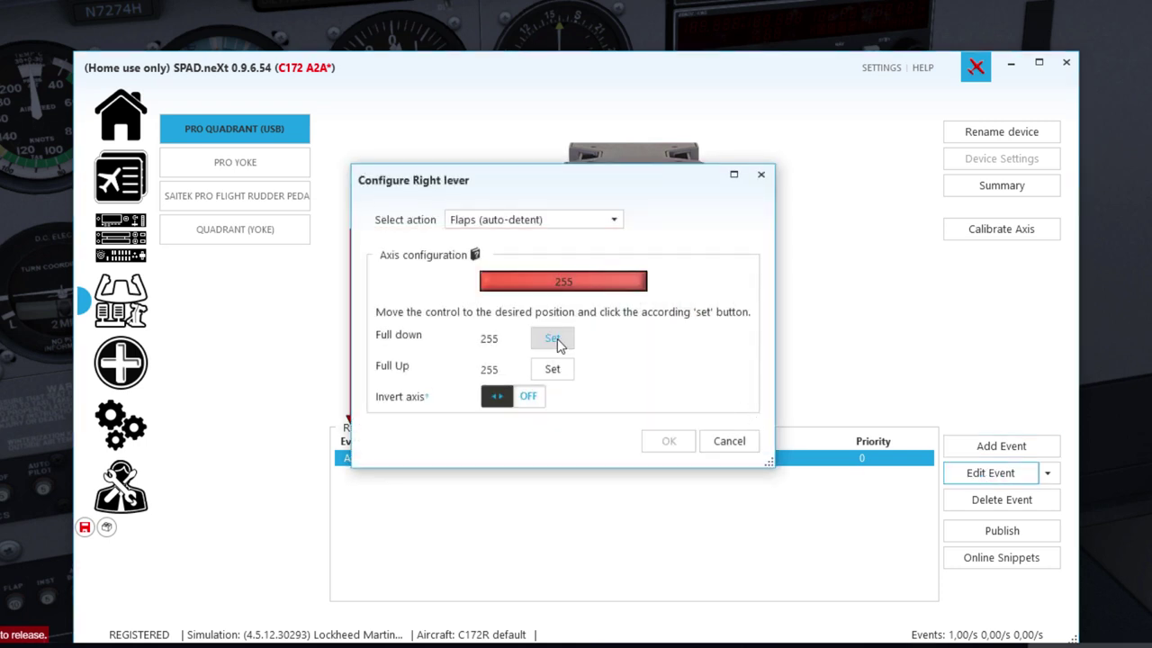
left_click(556, 371)
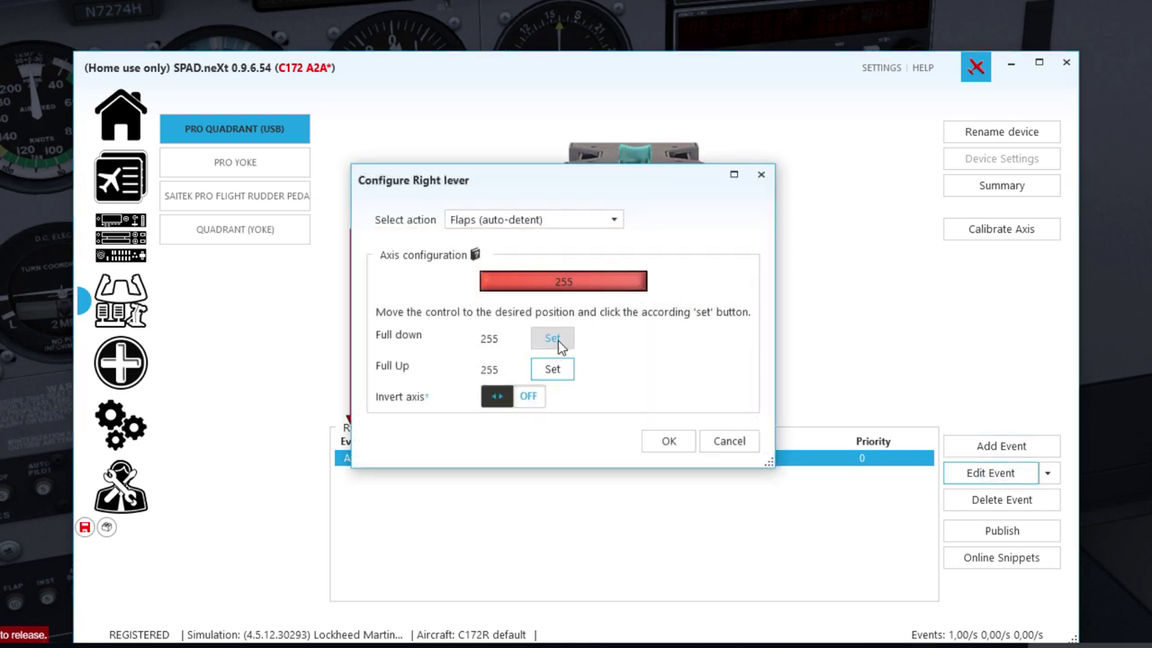
left_click(565, 221)
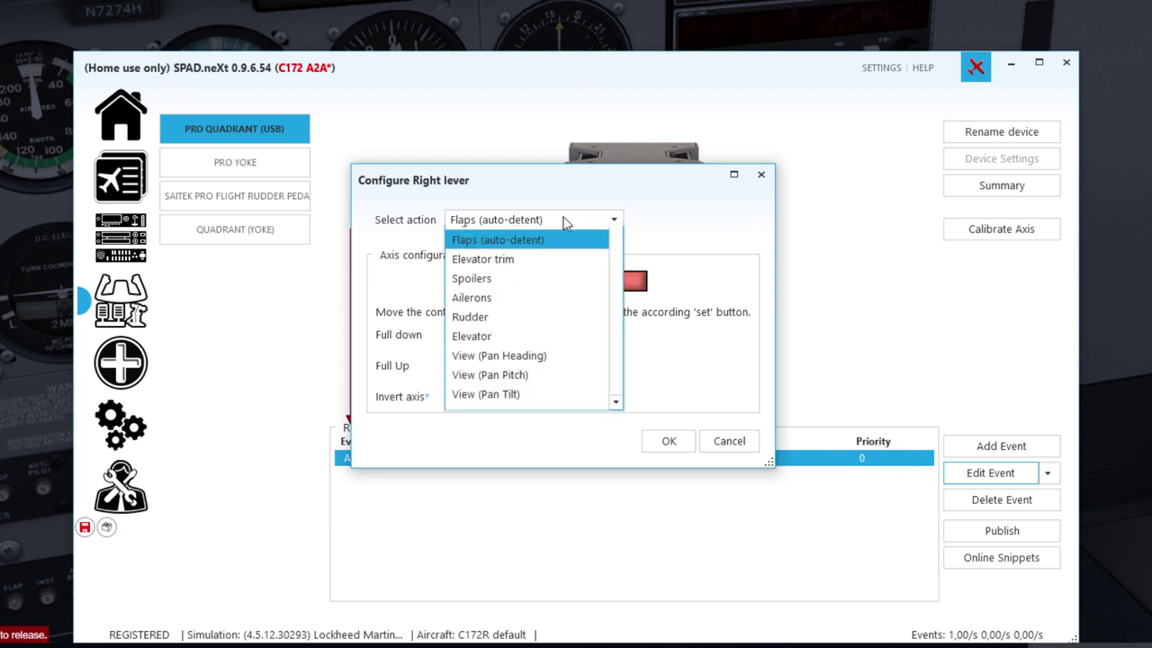
scroll(565, 223, "up", 3)
left_click(565, 223)
left_click(682, 447)
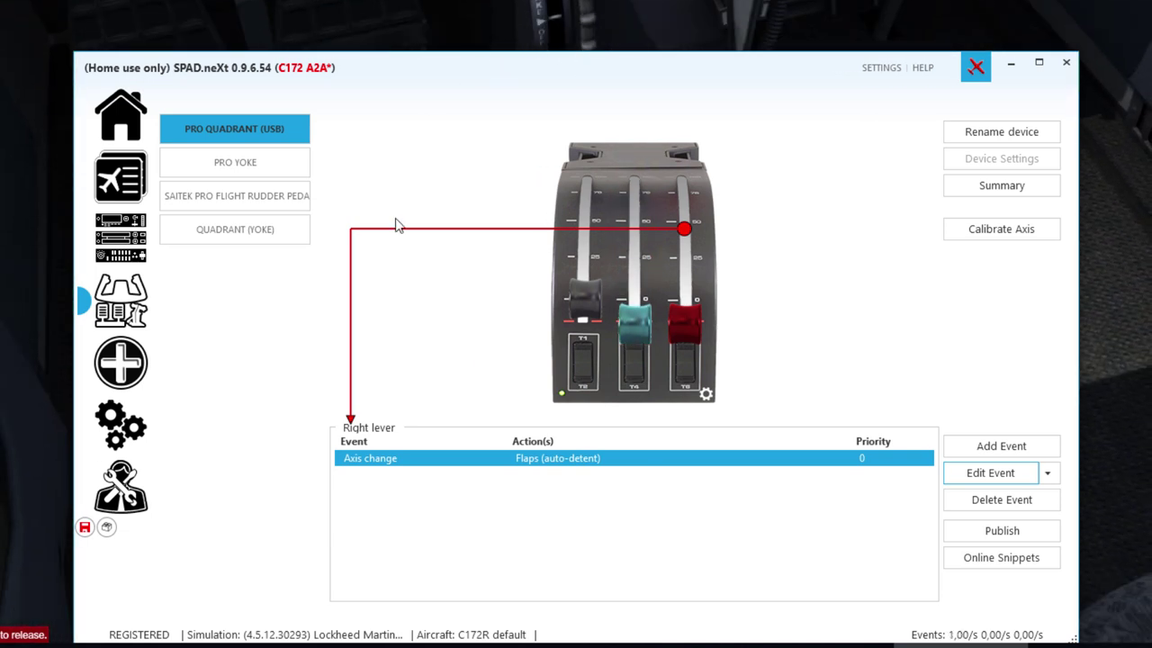
left_click(85, 528)
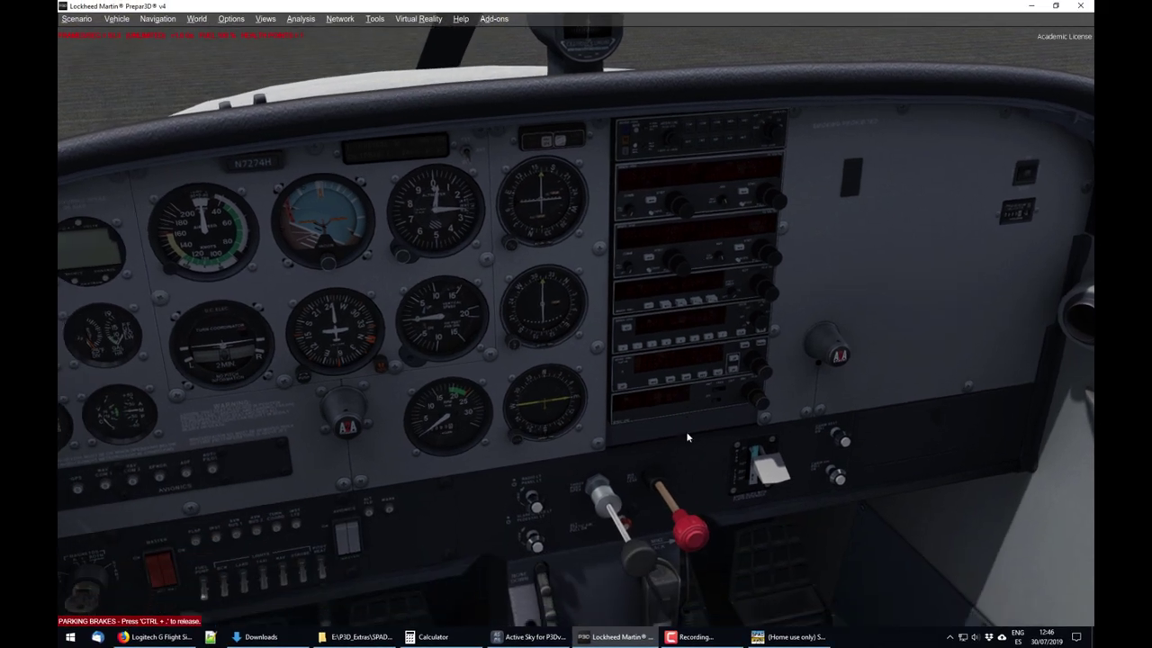
In Prepar3D's control options, show the axis assignments of the Saitek Pro Flight Quadrant.
left_click(789, 636)
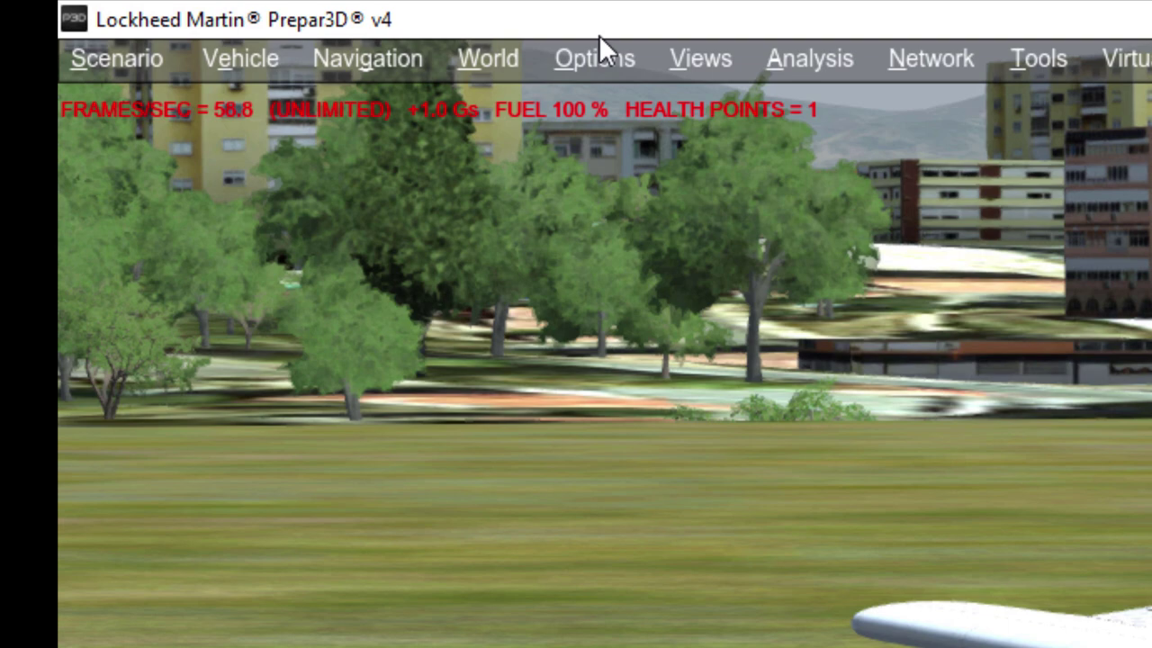
left_click(233, 18)
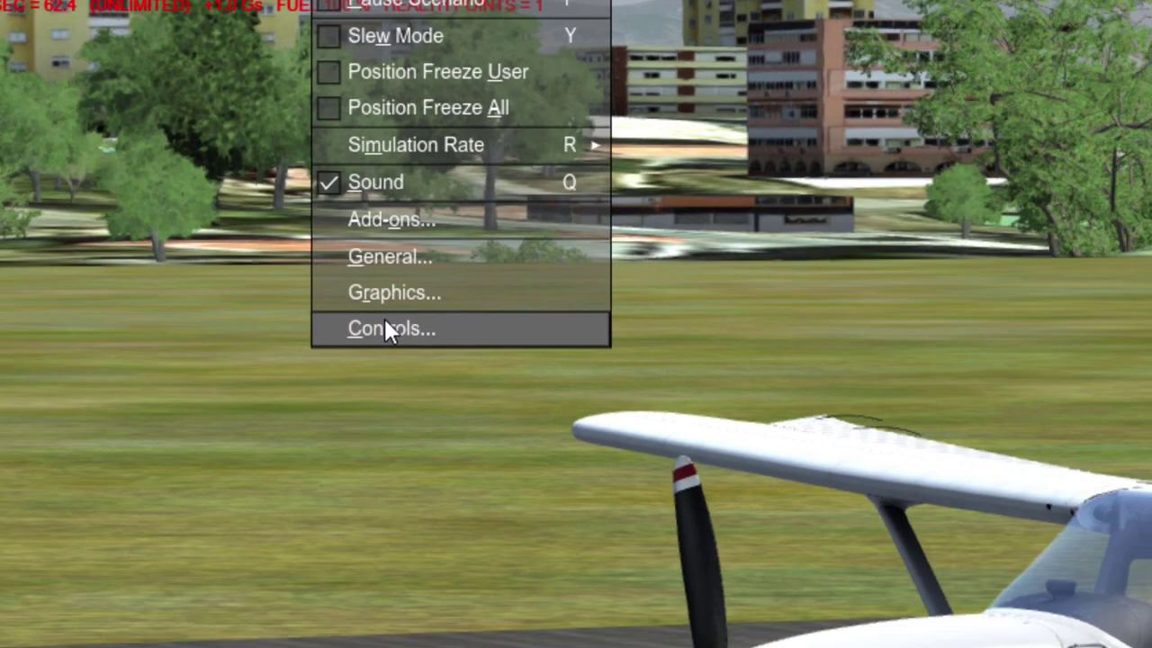
left_click(627, 492)
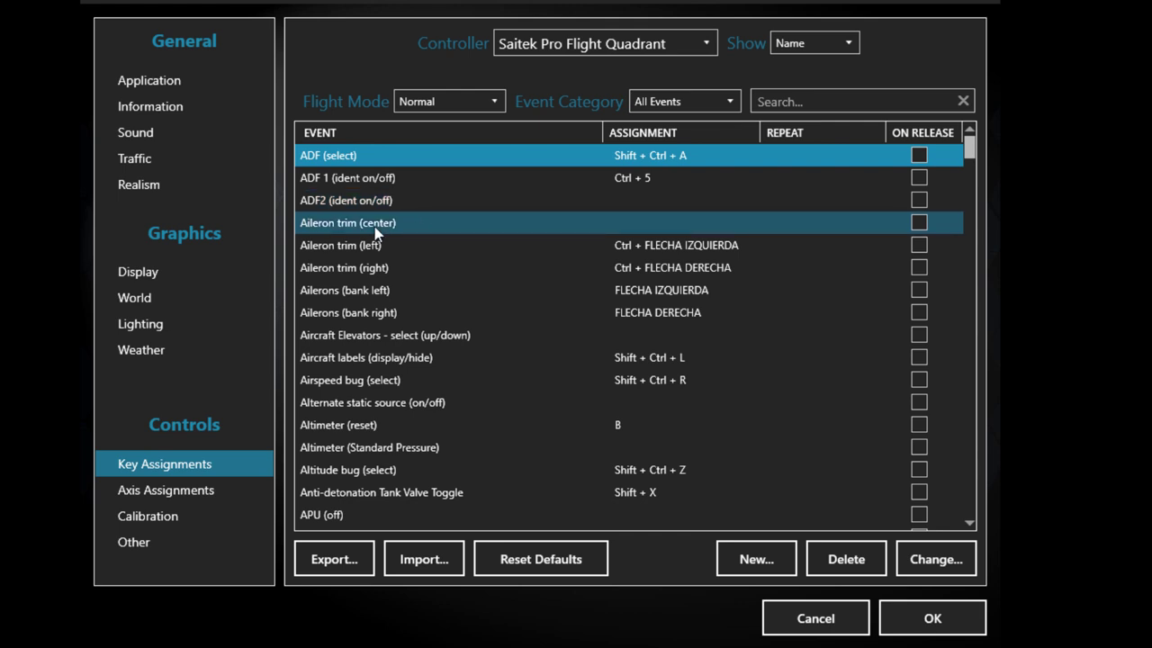
left_click(158, 495)
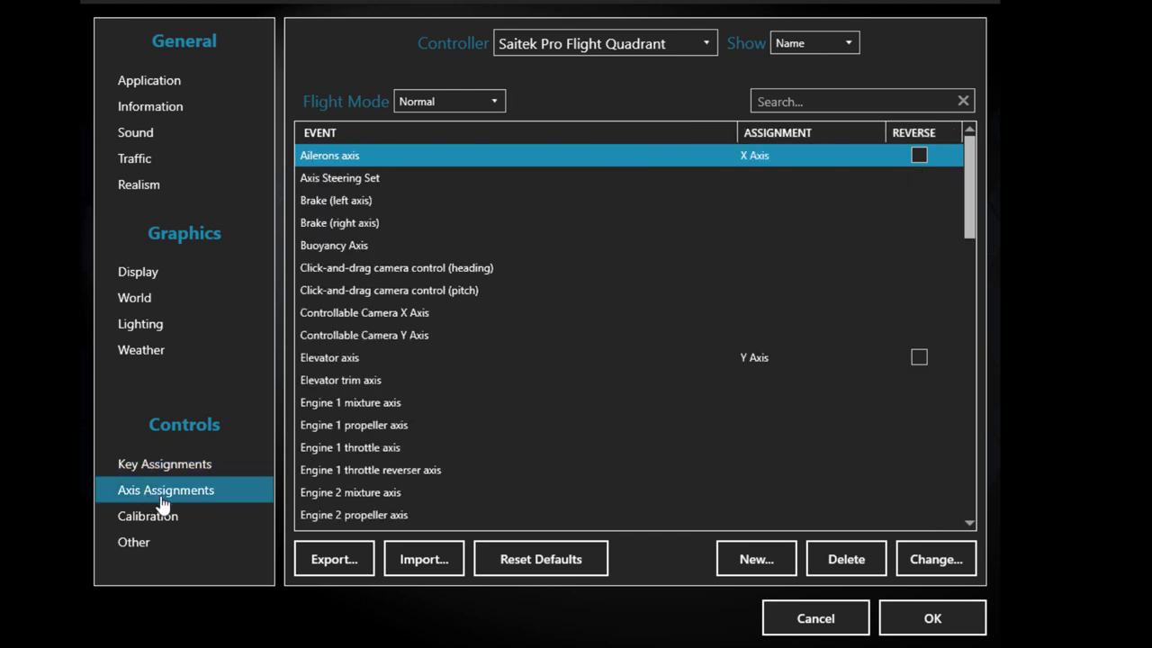
left_click(596, 44)
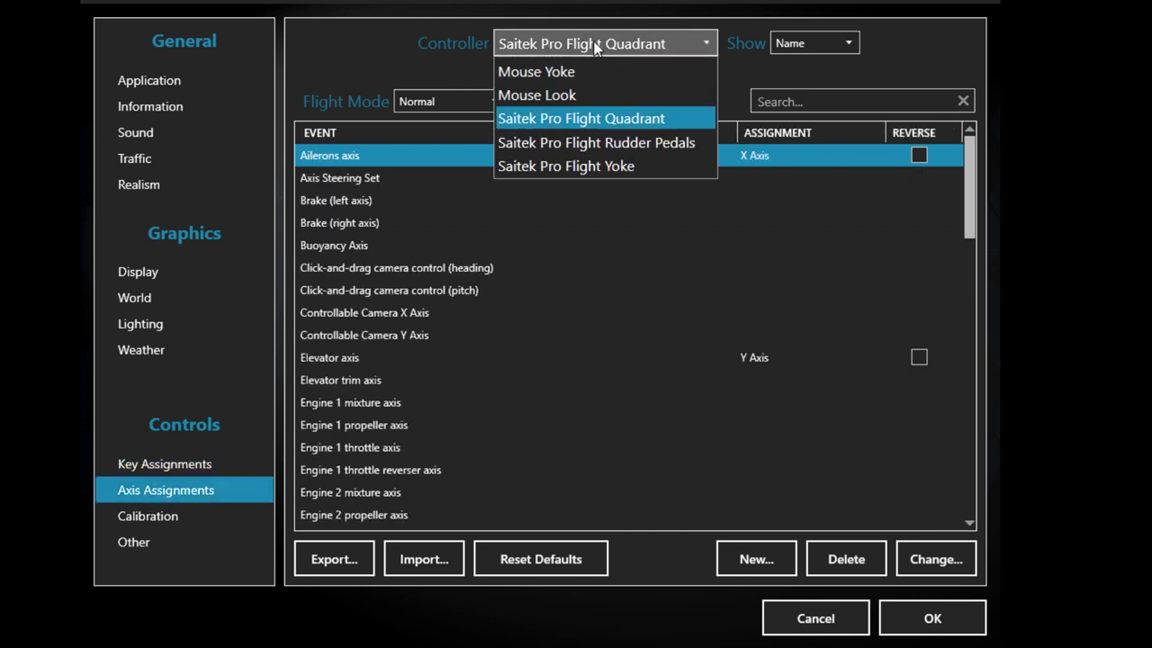
left_click(594, 126)
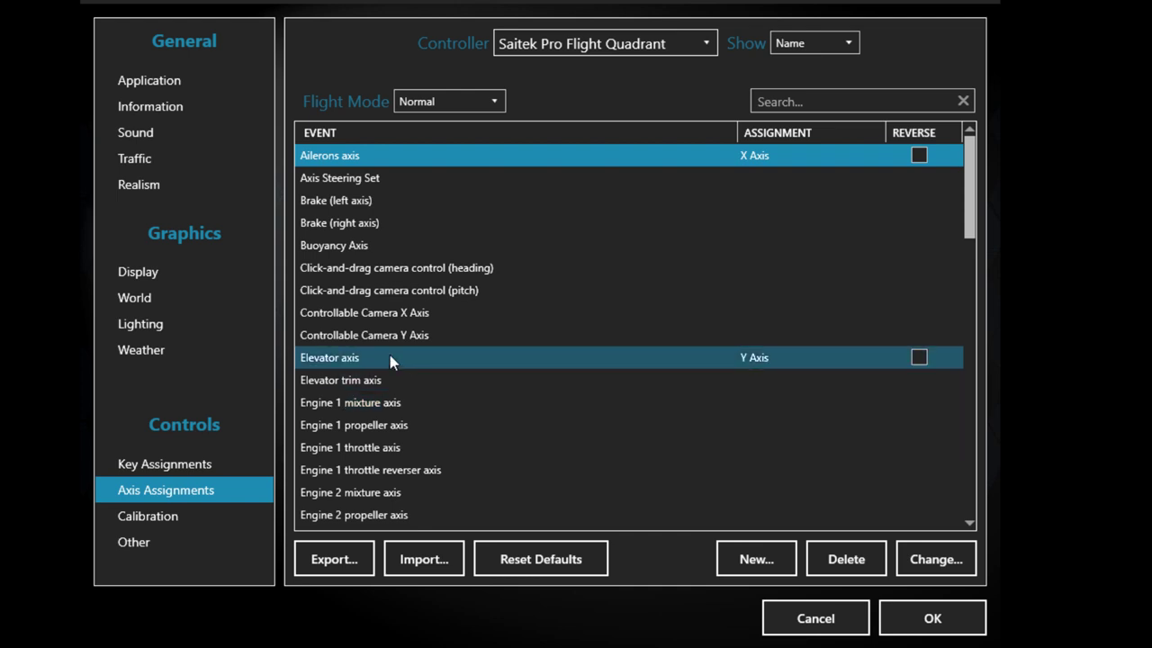
Delete the Saitek Pro Flight Quadrant's assignments for the Ailerons axis and the Elevator axis.
left_click(559, 360)
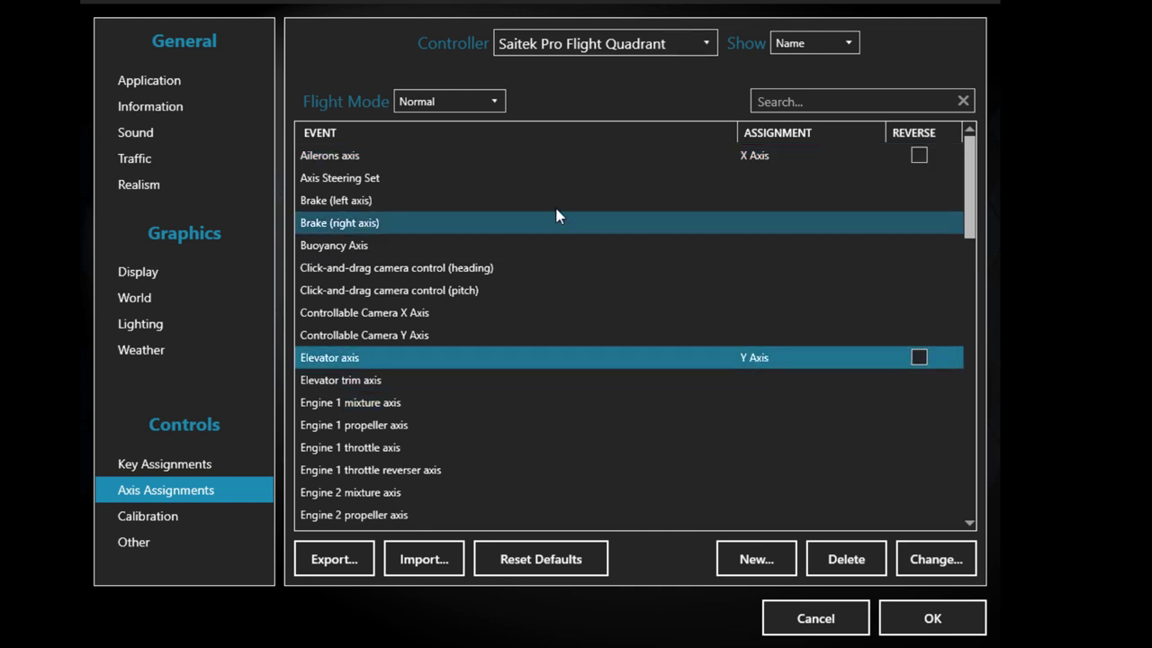
left_click(499, 156)
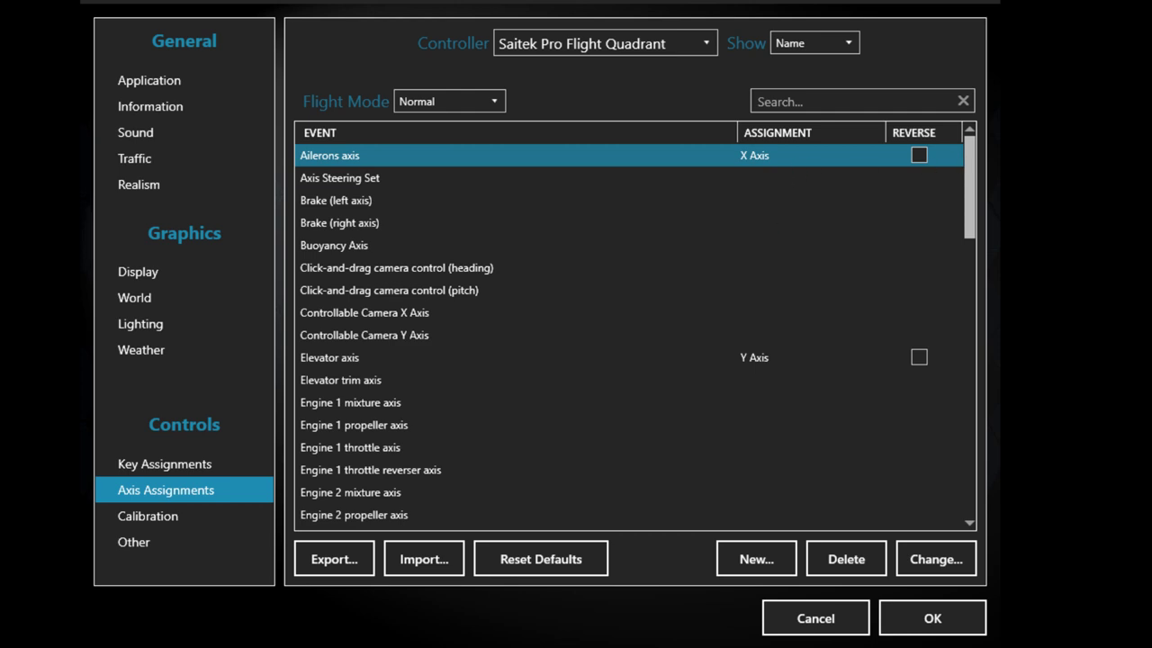
key("alt+Tab")
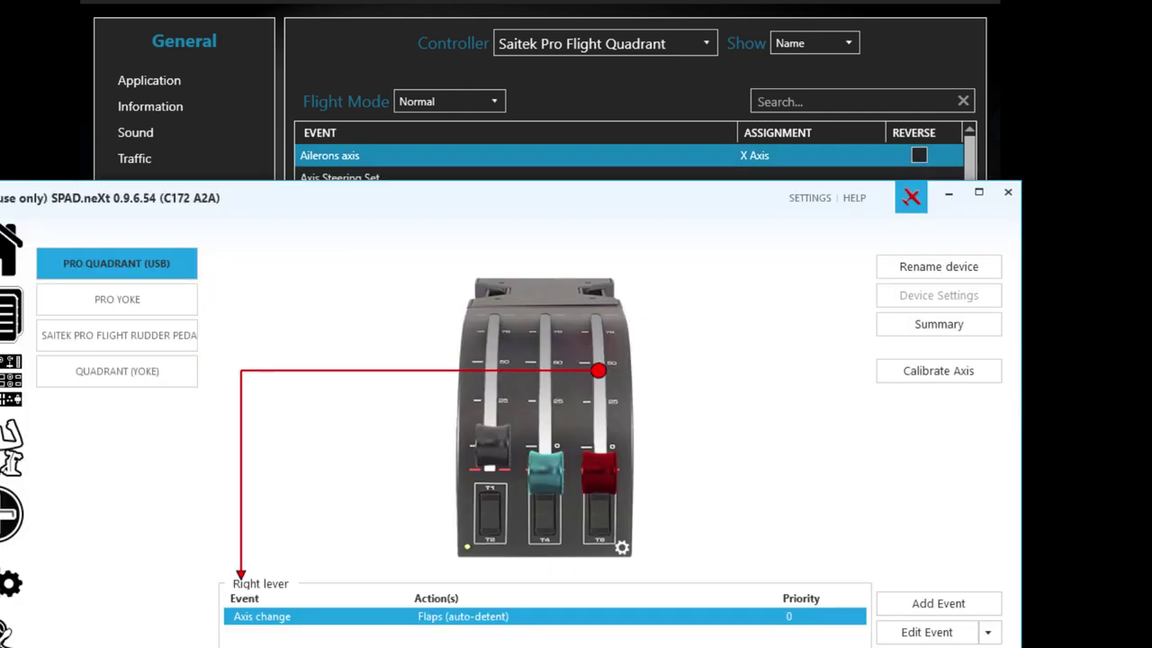
key("alt+Tab")
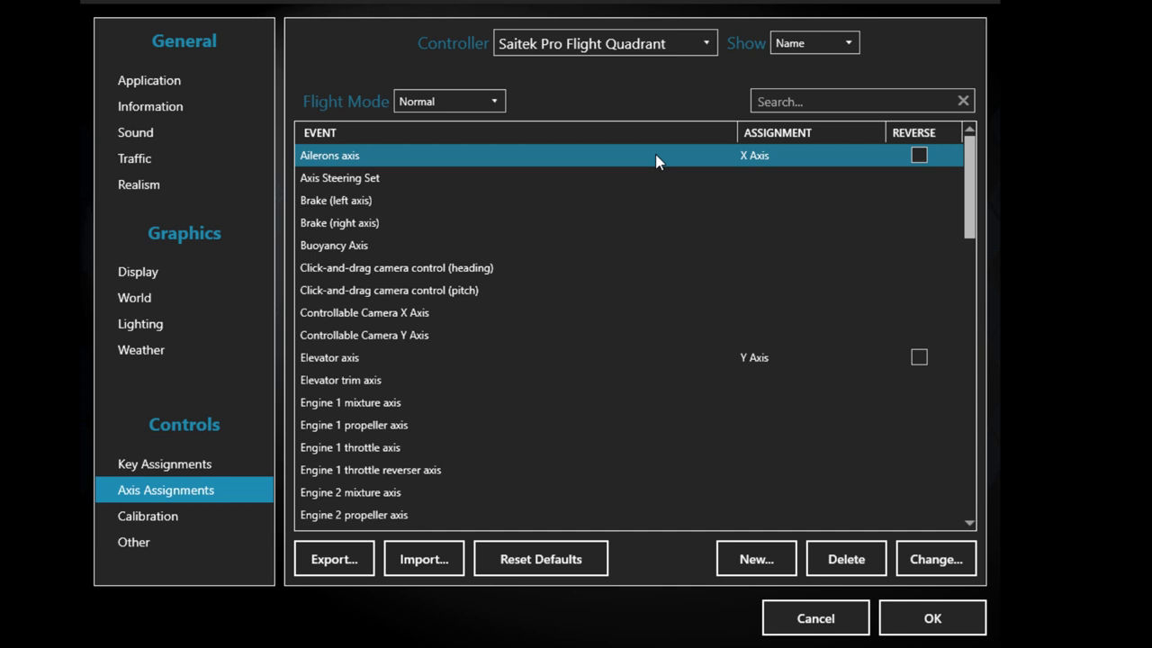
left_click(855, 554)
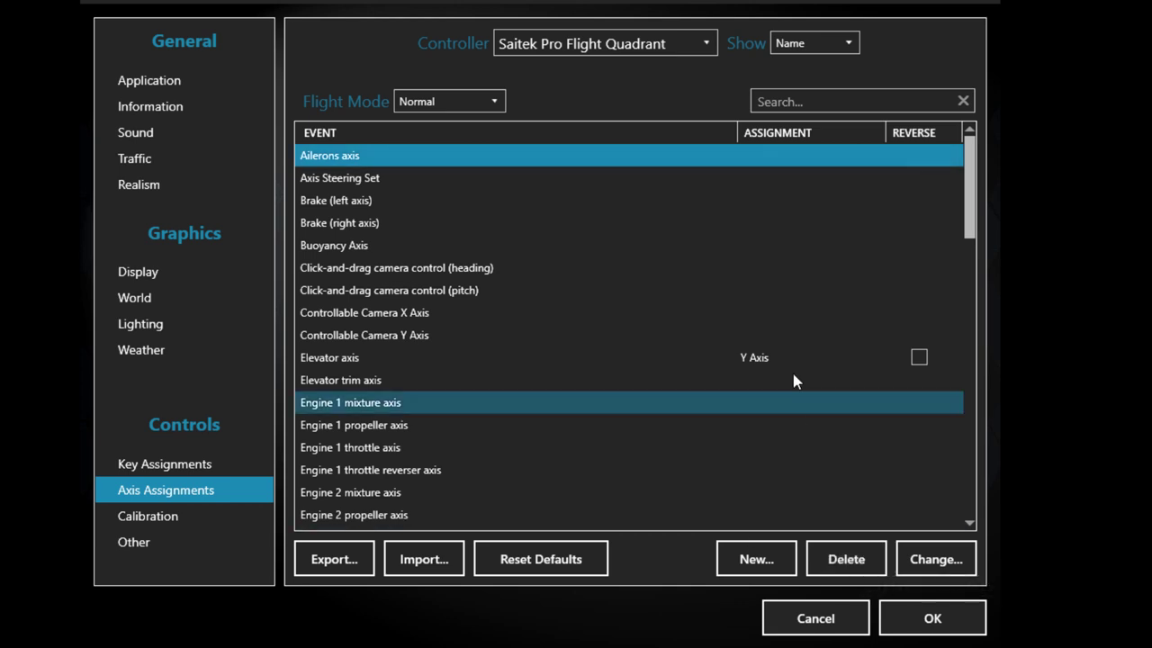
left_click(371, 359)
left_click(846, 559)
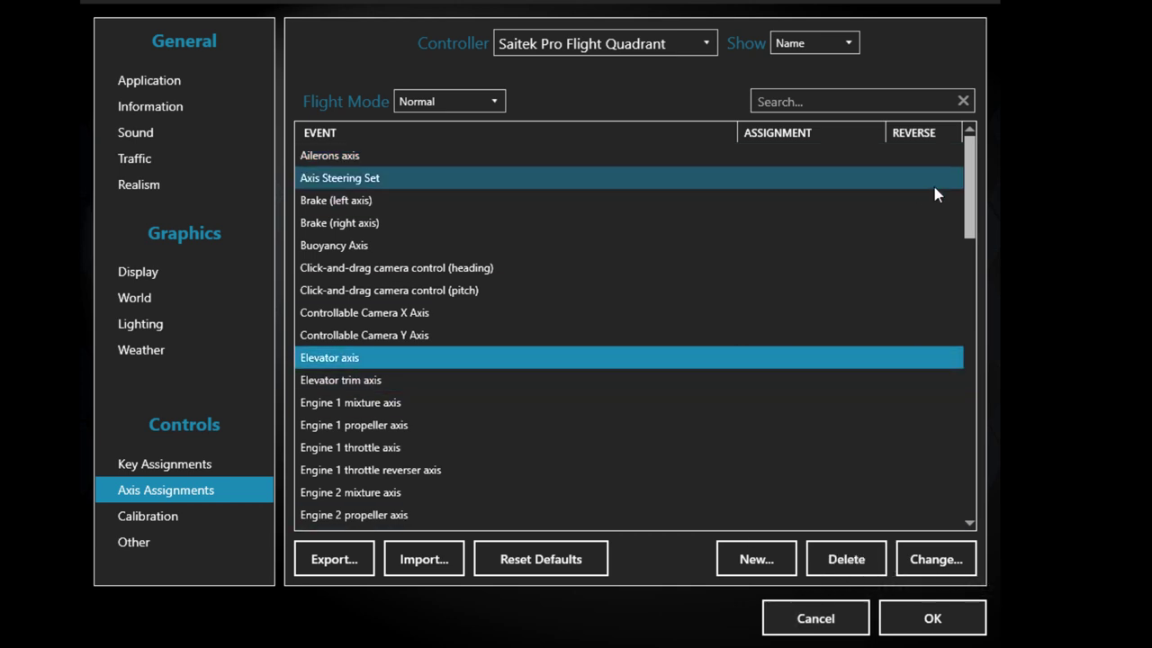
Delete the Saitek Pro Flight Quadrant's assignments for the Rudder axis and the Throttle axis.
left_click_drag(982, 196, 981, 477)
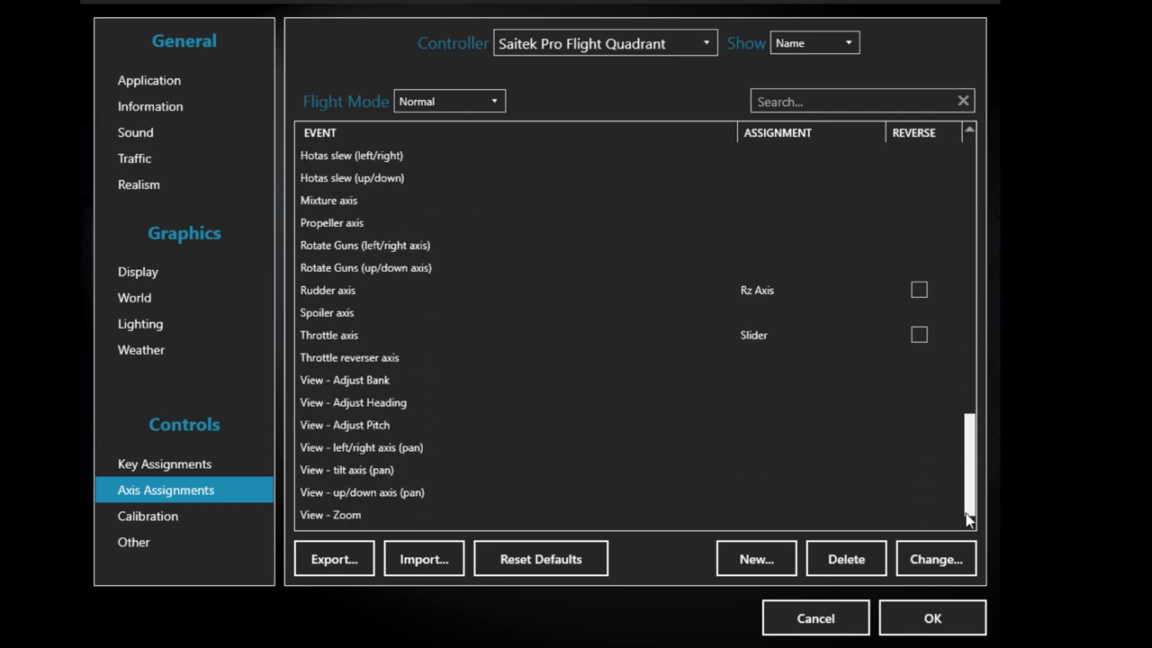
left_click(776, 293)
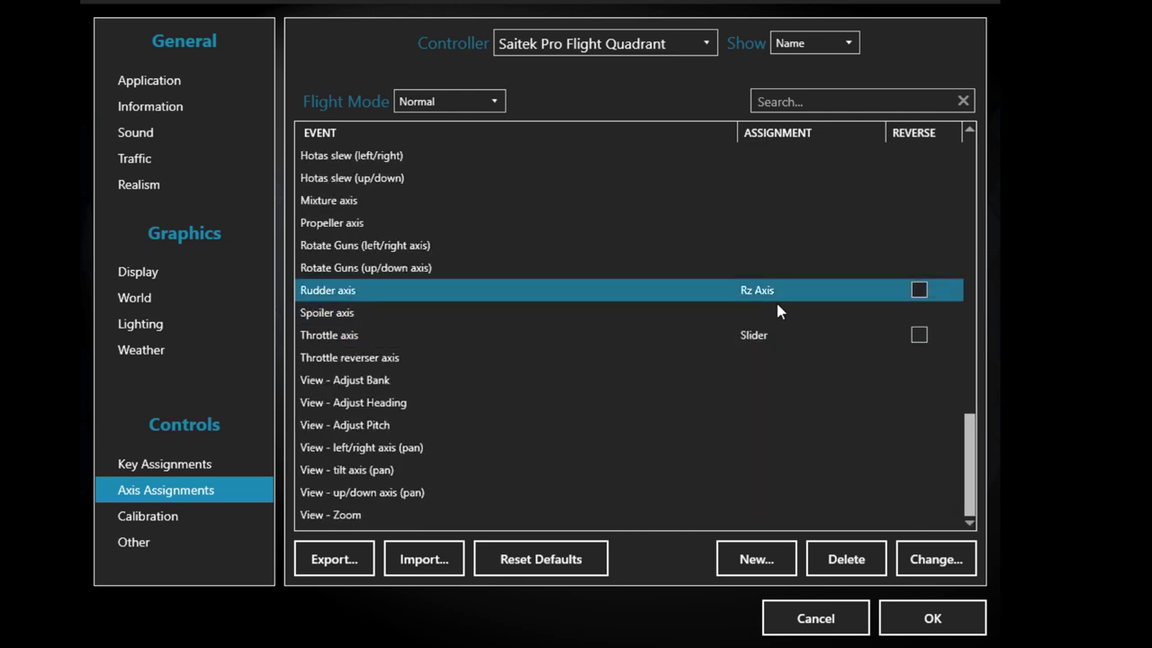
left_click(828, 569)
left_click(576, 335)
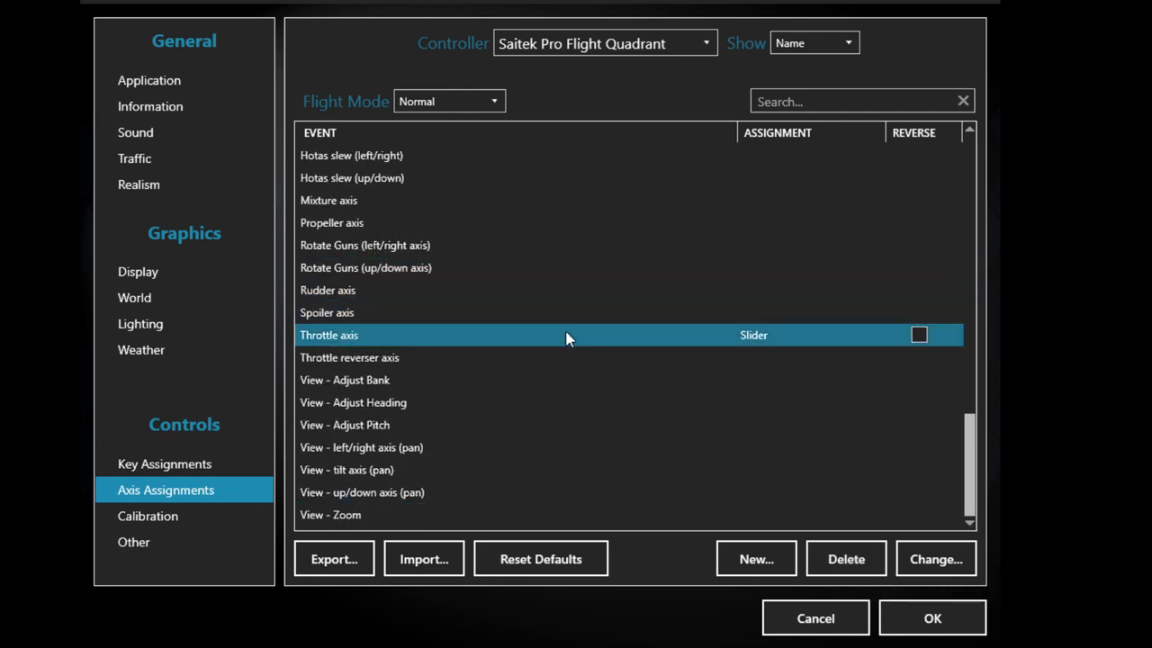
left_click(846, 558)
Delete the left and right Brake axis assignments of the Saitek Pro Flight Rudder Pedals.
left_click(616, 50)
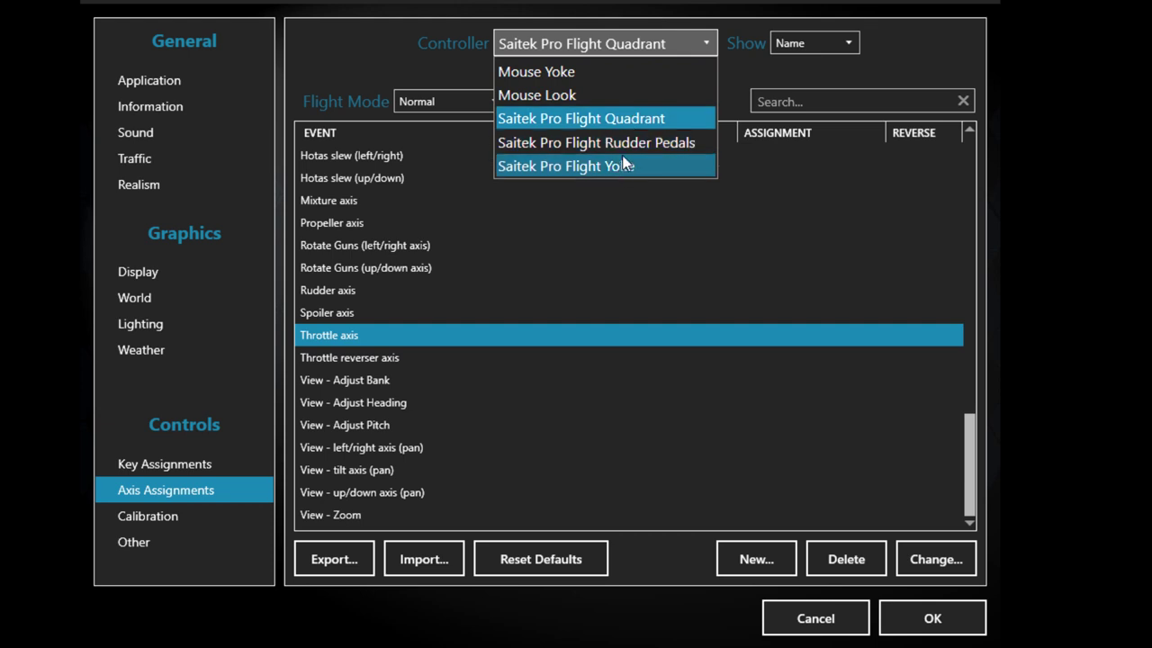
left_click(592, 145)
left_click(771, 197)
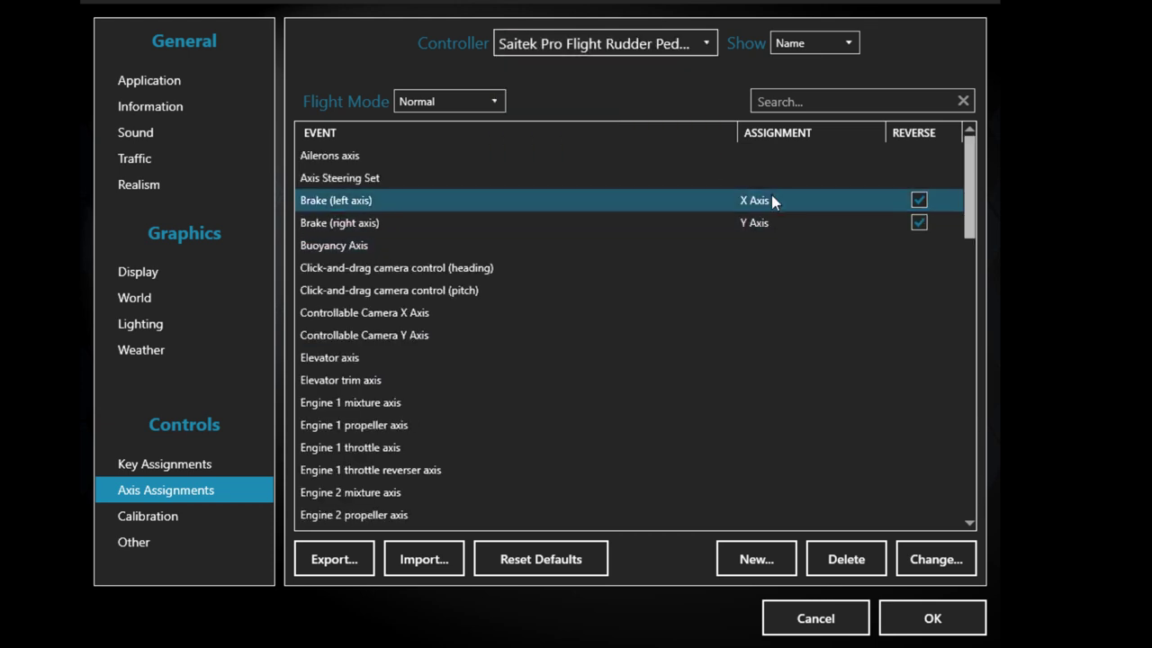
left_click(846, 559)
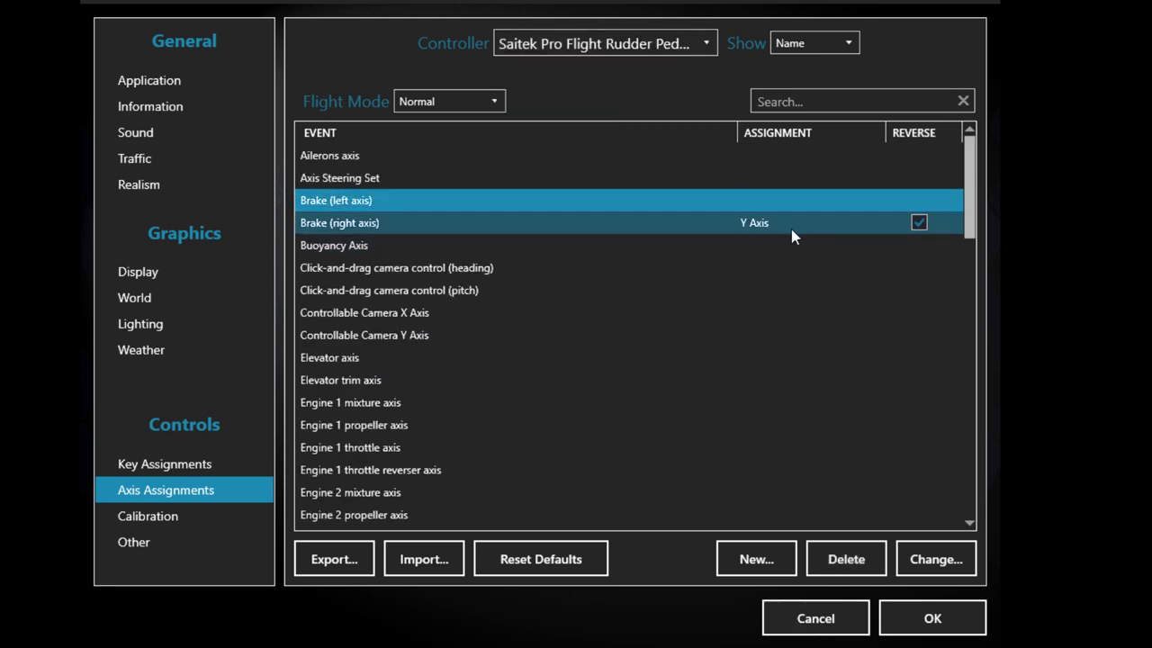
left_click(789, 226)
left_click(836, 562)
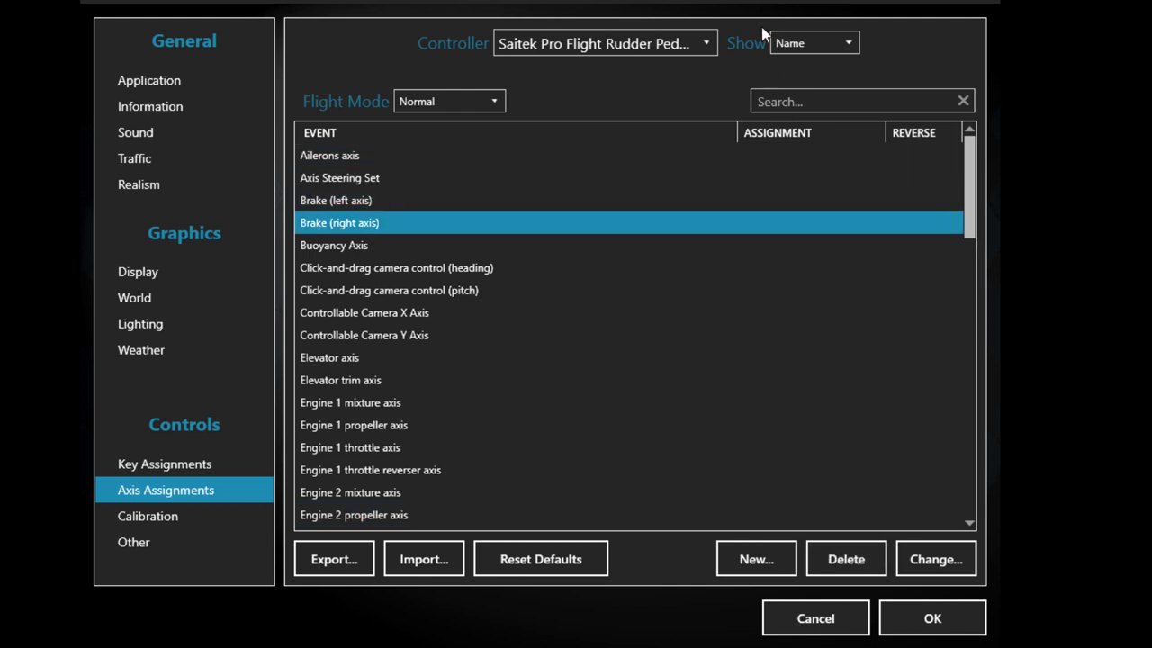
Delete the Saitek Pro Flight Yoke's assignments for the Ailerons axis and the Elevator axis.
left_click(675, 40)
left_click(621, 167)
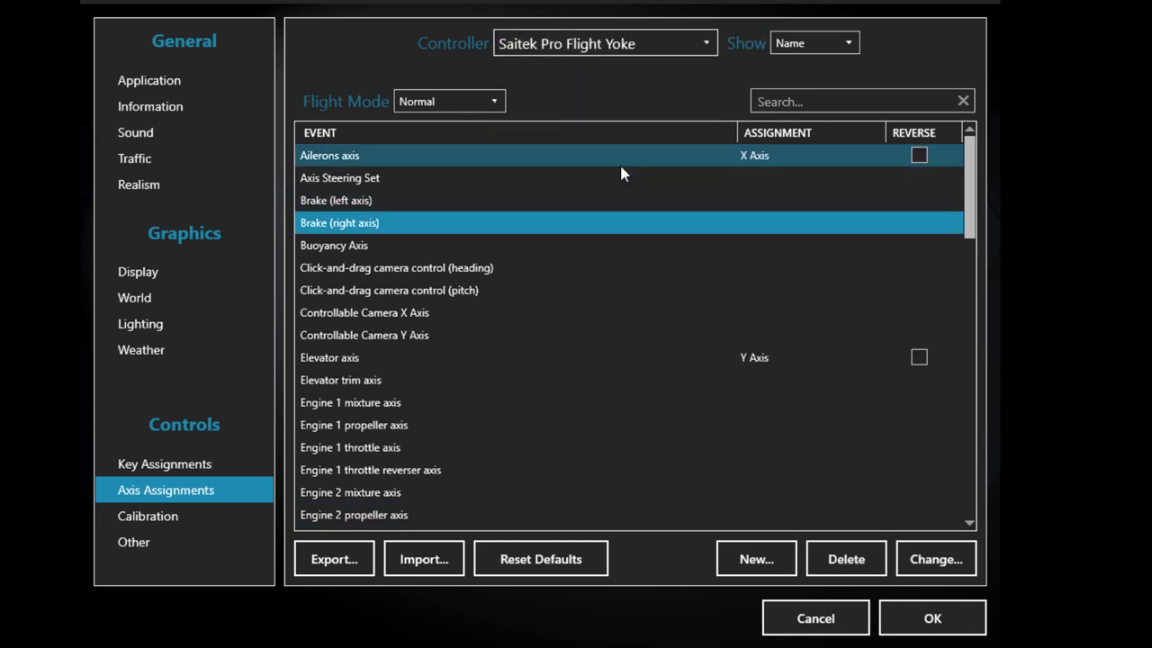
left_click(463, 159)
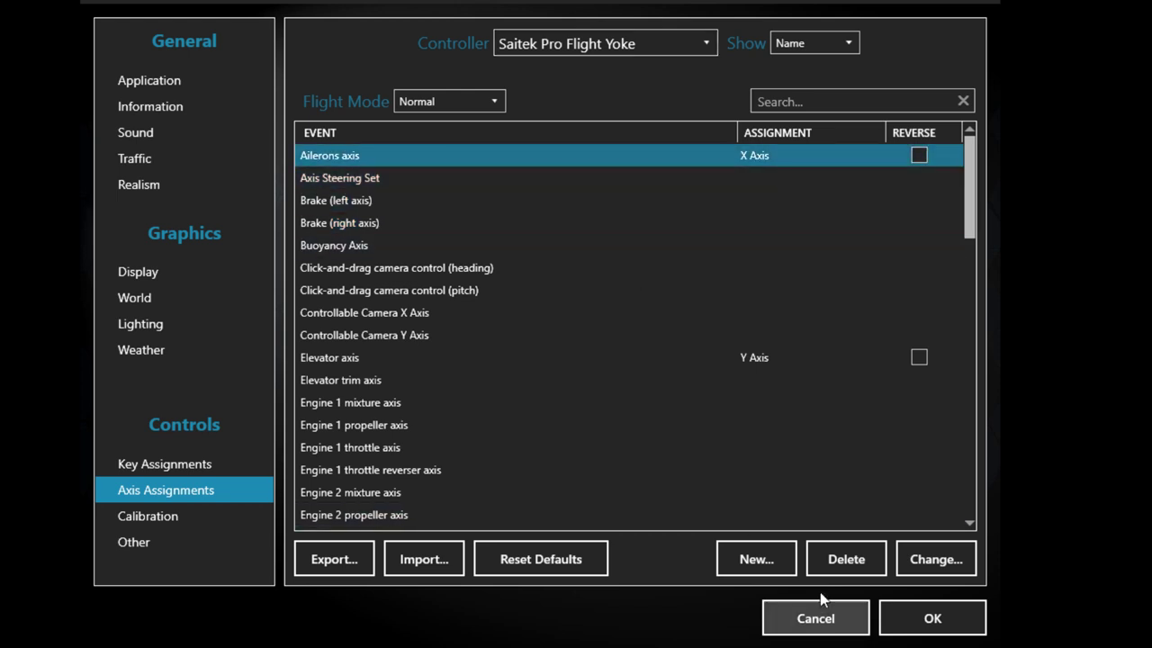
left_click(844, 556)
left_click(733, 358)
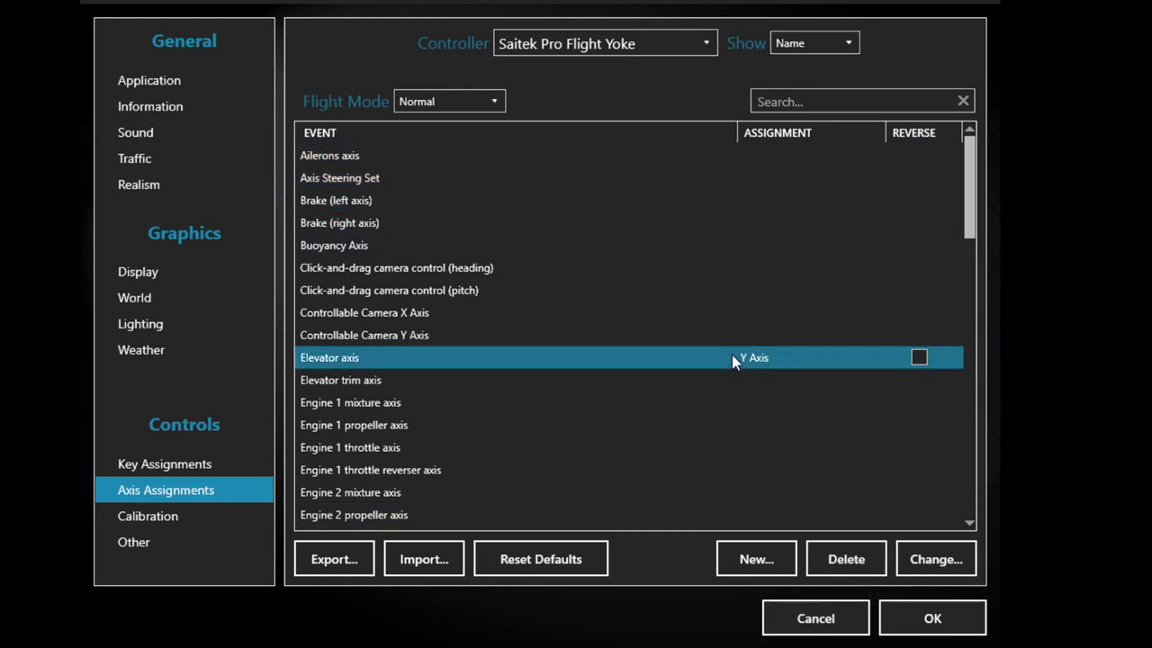
left_click(842, 557)
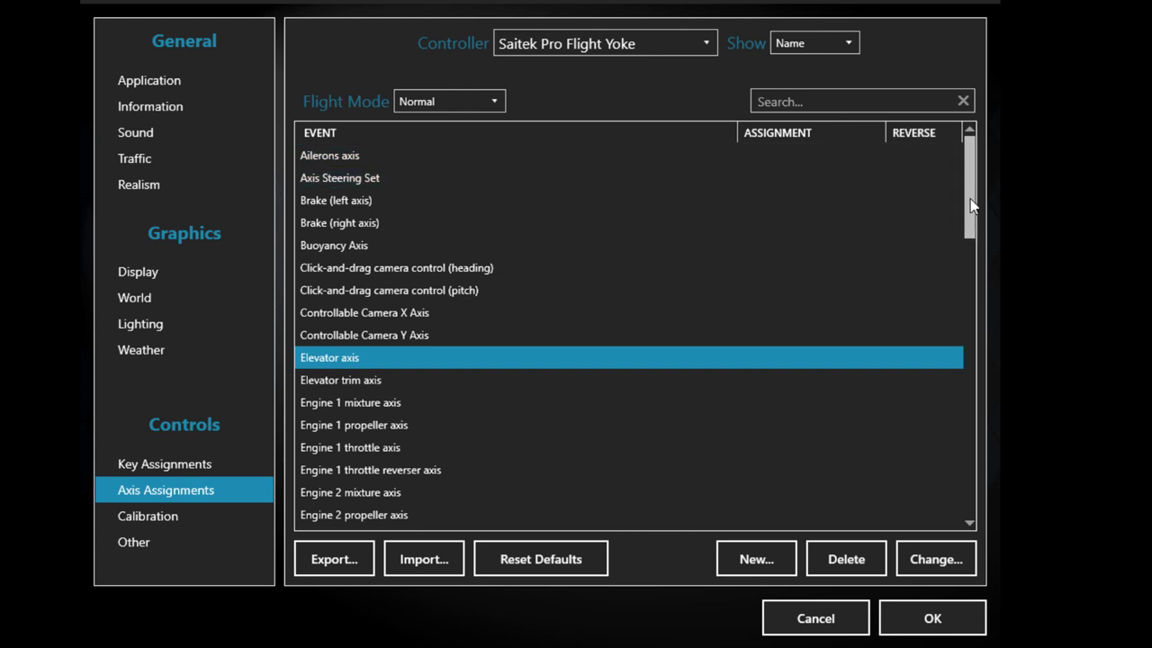
Delete the Saitek Pro Flight Yoke's assignments for the Mixture, Propeller and Throttle axes.
left_click_drag(971, 142, 970, 450)
left_click(781, 266)
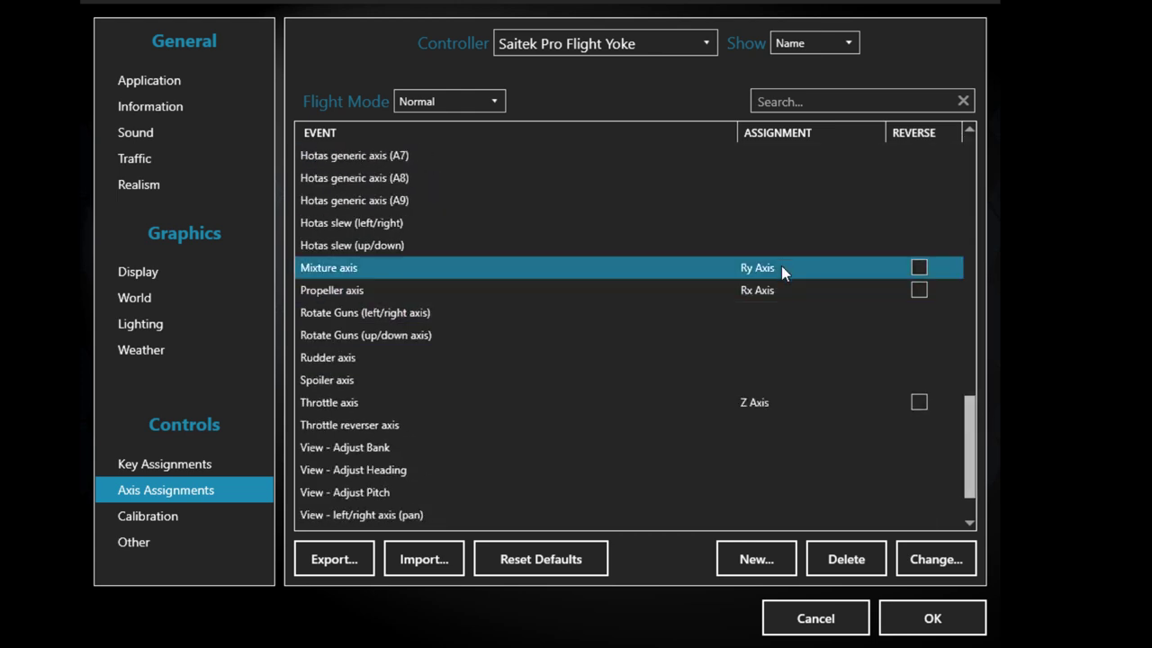
left_click(851, 558)
left_click(776, 290)
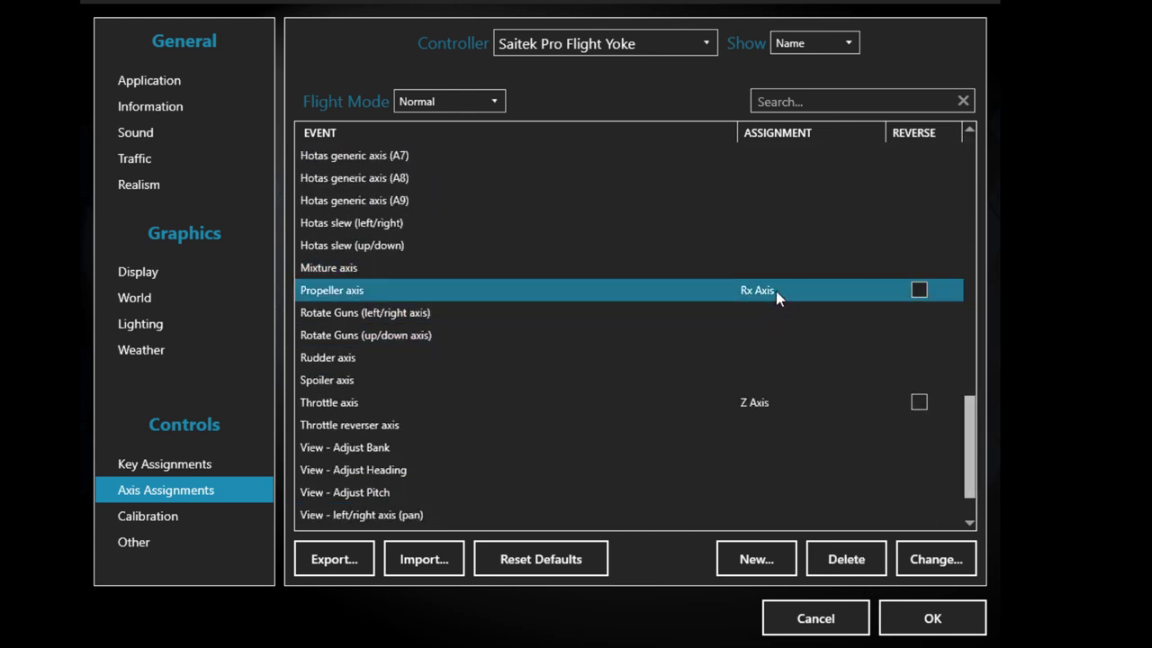
left_click(859, 558)
left_click(767, 403)
left_click(832, 559)
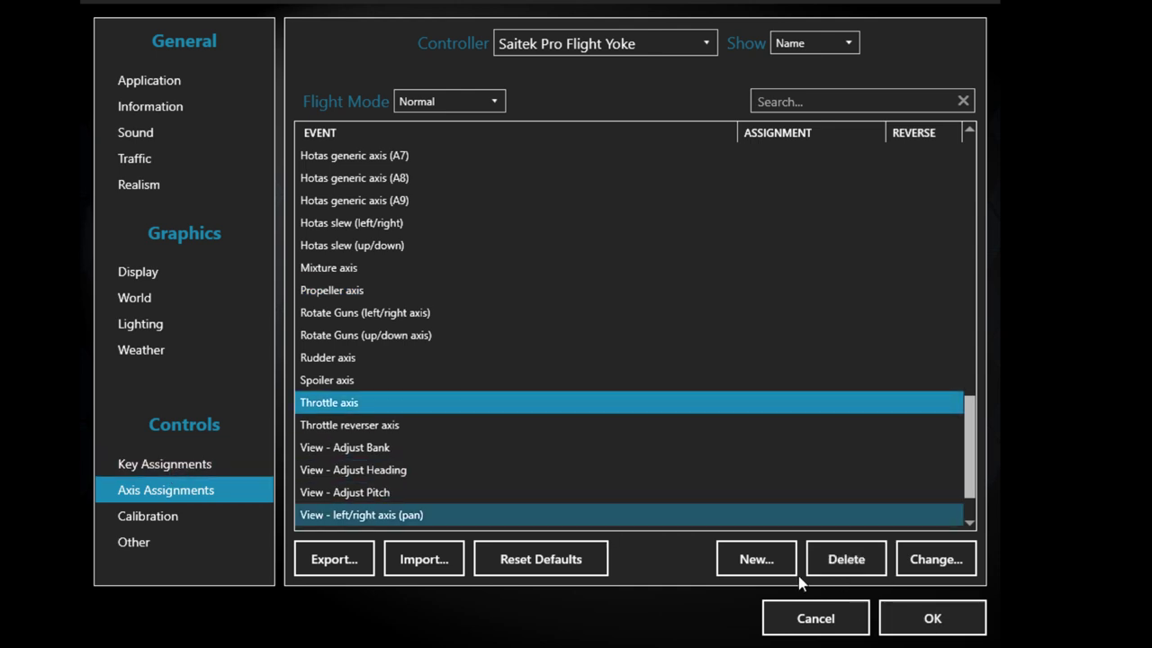
Delete the Saitek Pro Flight Yoke's Button 1 key assignment for Brakes (apply/release).
left_click(140, 467)
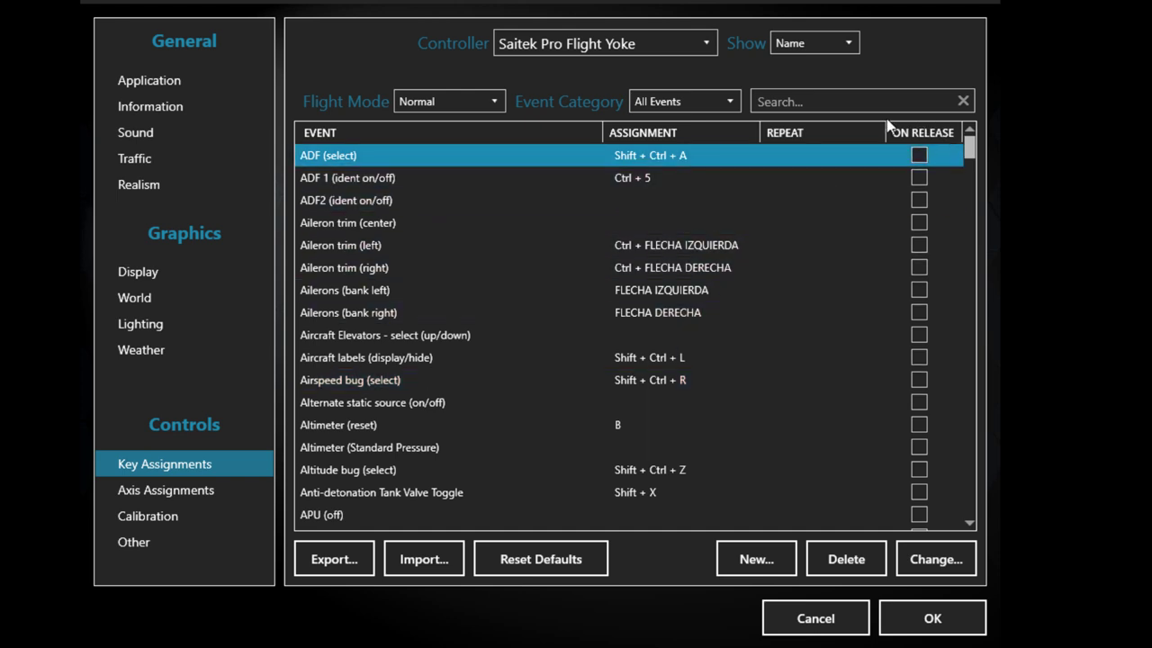
left_click(636, 41)
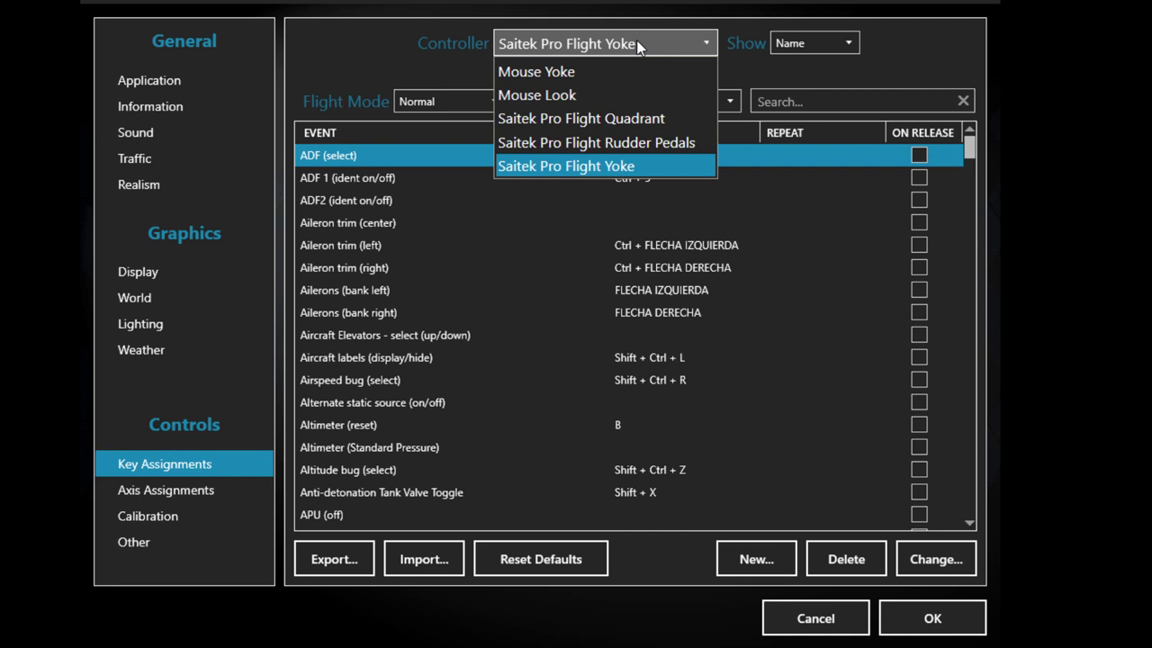
left_click(589, 169)
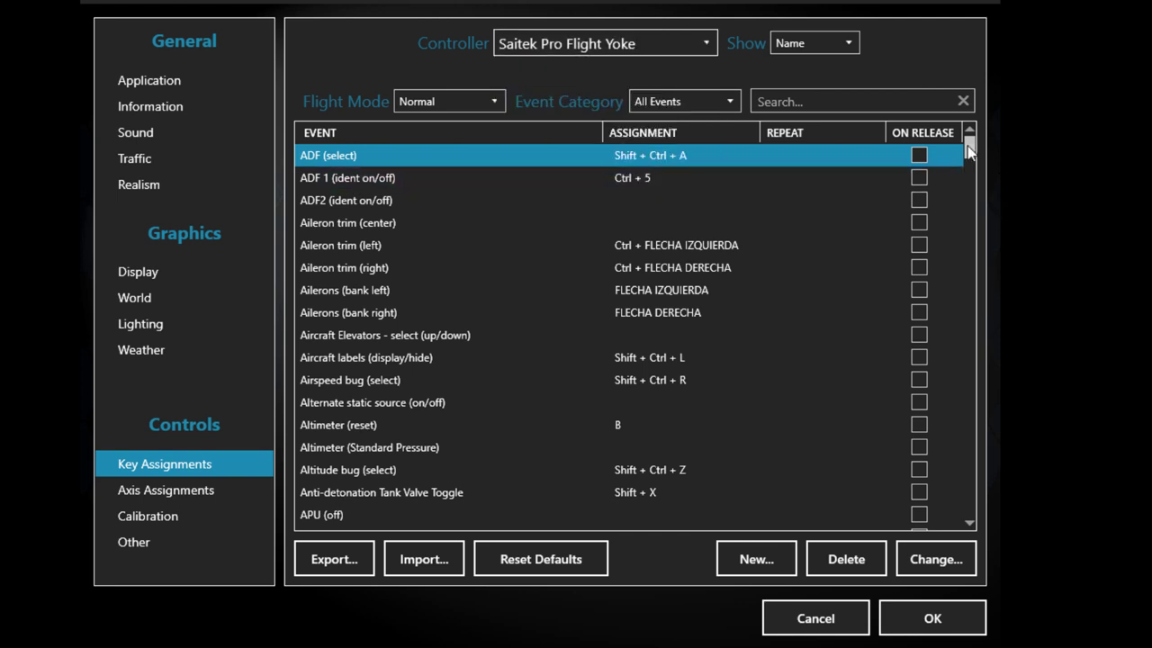
scroll(970, 155, "down", 2)
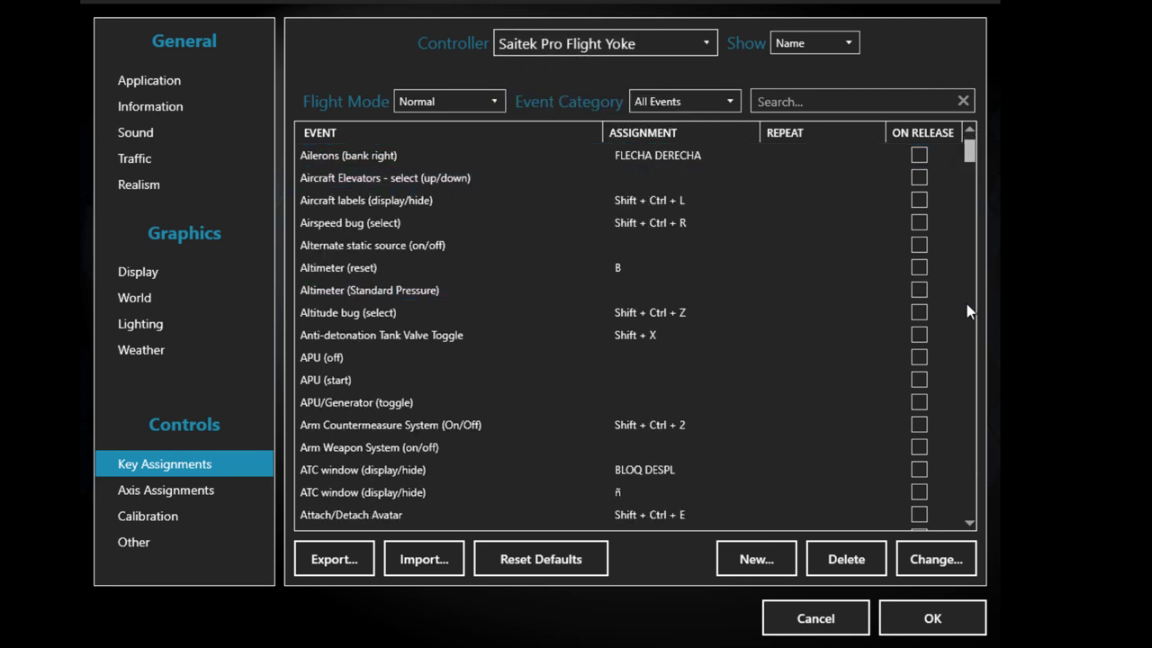
scroll(968, 309, "down", 5)
scroll(968, 310, "down", 5)
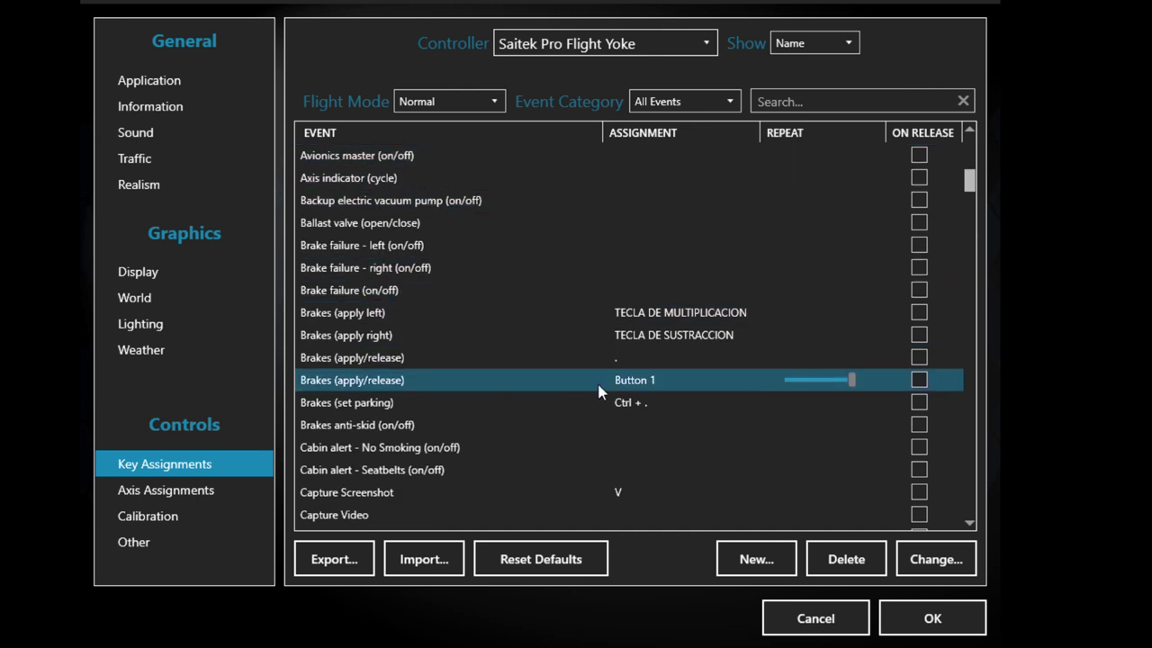
left_click(337, 383)
left_click(842, 566)
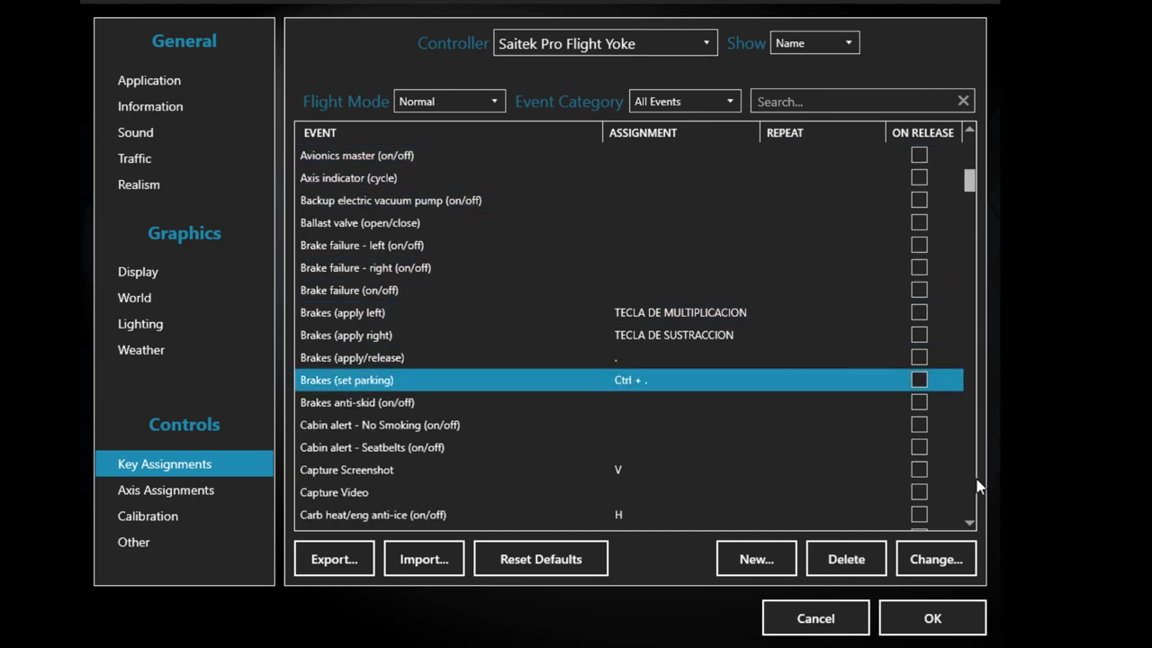
Delete the Saitek Pro Flight Yoke's Elevator trim assignments: Button 3 for down and Button 4 for up.
scroll(968, 489, "down", 18)
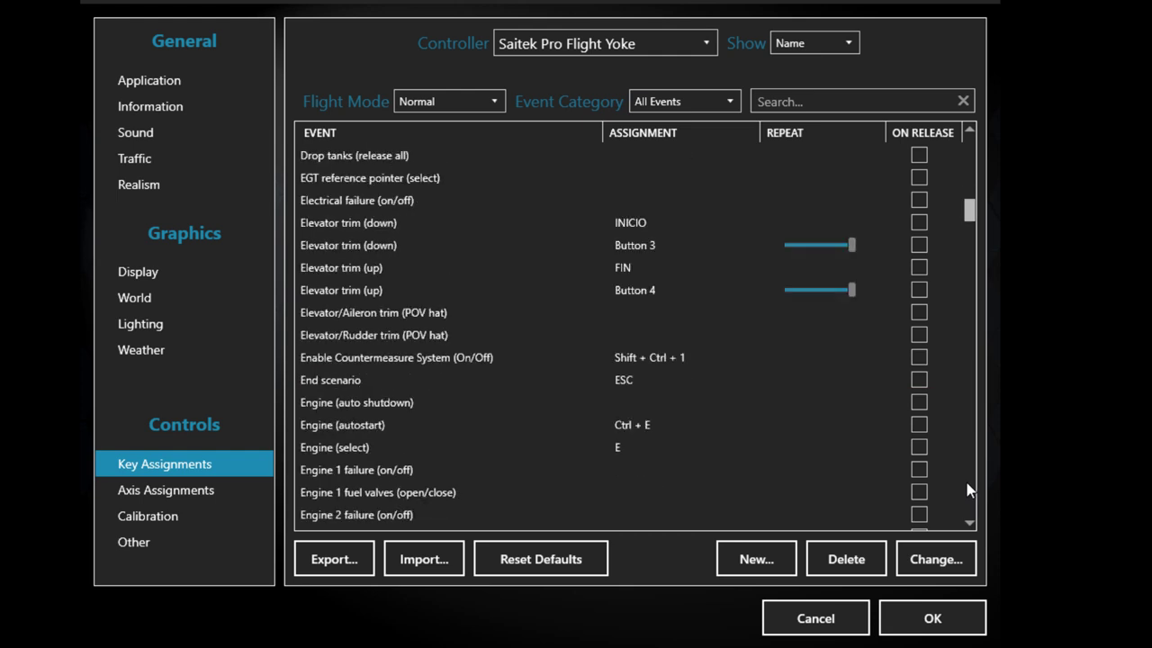
left_click(740, 245)
left_click(839, 557)
left_click(685, 268)
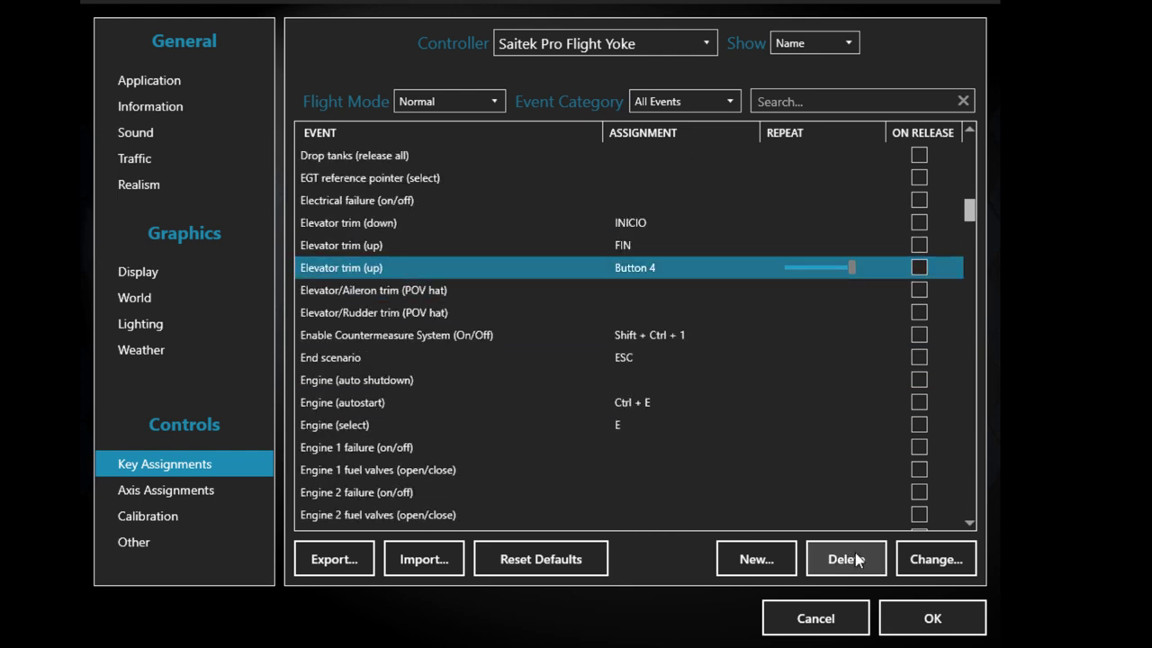
left_click(838, 559)
Delete the Saitek Pro Flight Yoke's incremental Flaps assignments: Button 5 for extend and Button 6 for retract.
scroll(969, 461, "down", 6)
scroll(968, 461, "down", 10)
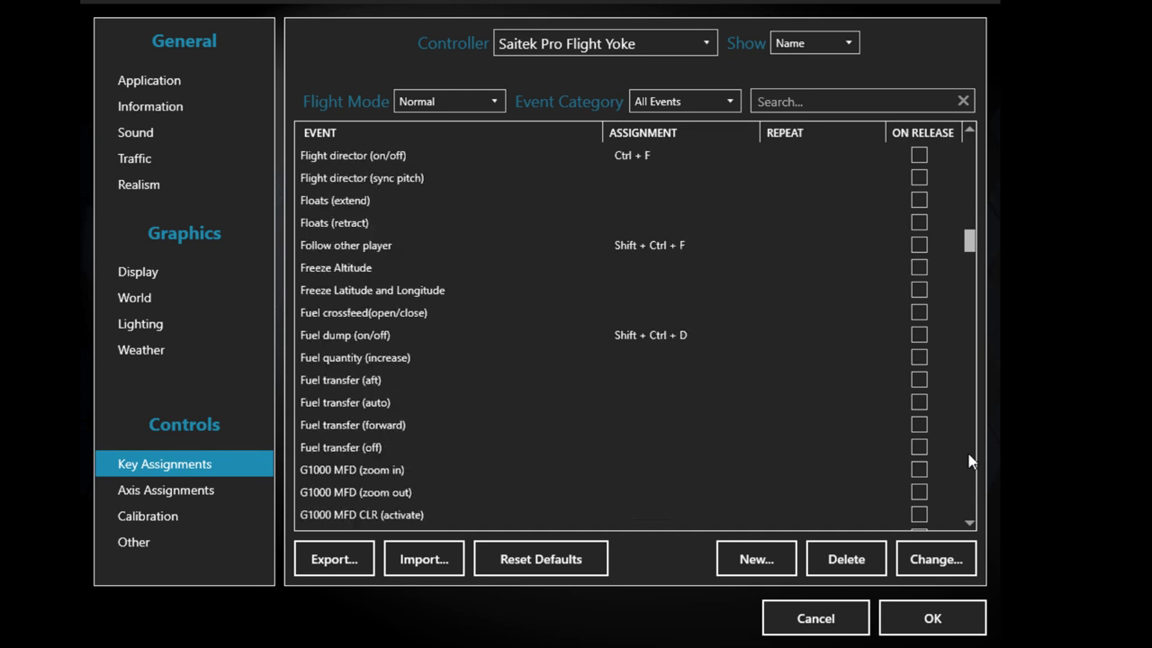
scroll(854, 280, "up", 6)
left_click(684, 424)
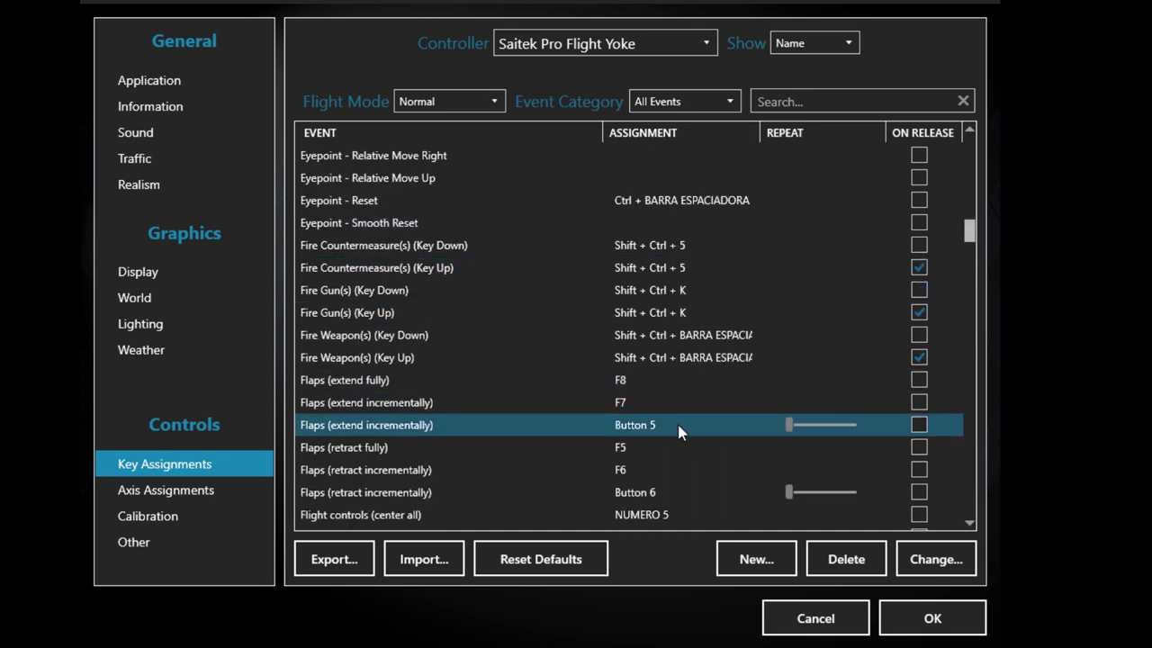
left_click(844, 558)
left_click(653, 471)
left_click(837, 558)
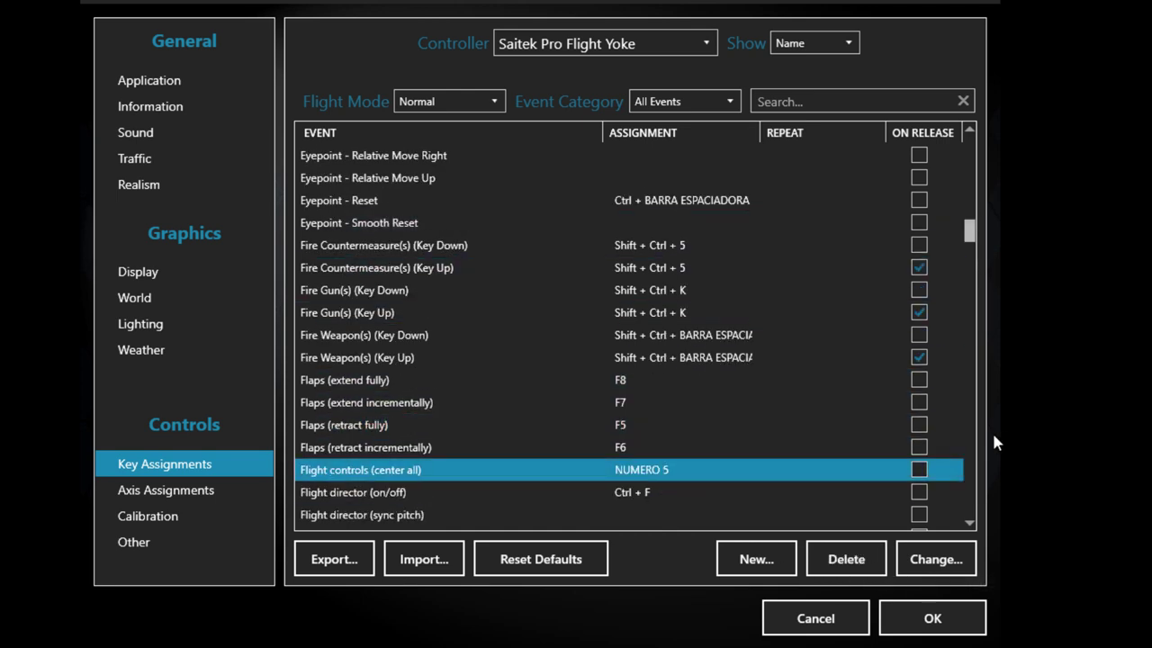
Delete both Saitek Pro Flight Yoke button assignments for Landing gear (extend/retract), including Button 10.
left_click(962, 453)
scroll(968, 461, "down", 20)
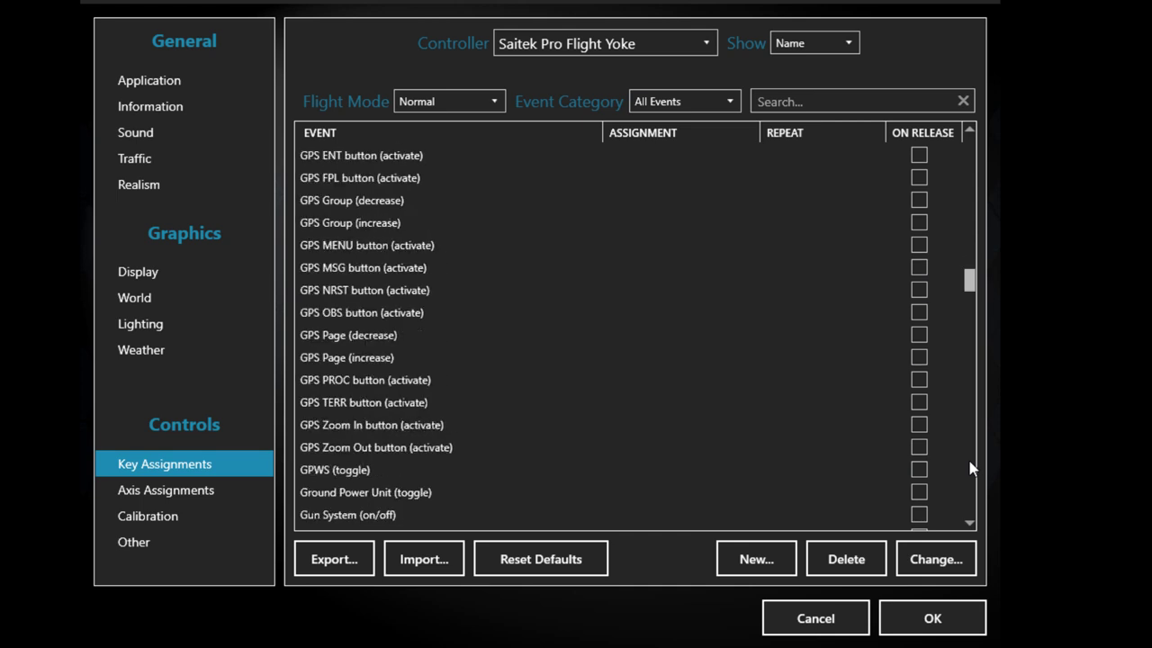
scroll(970, 468, "down", 20)
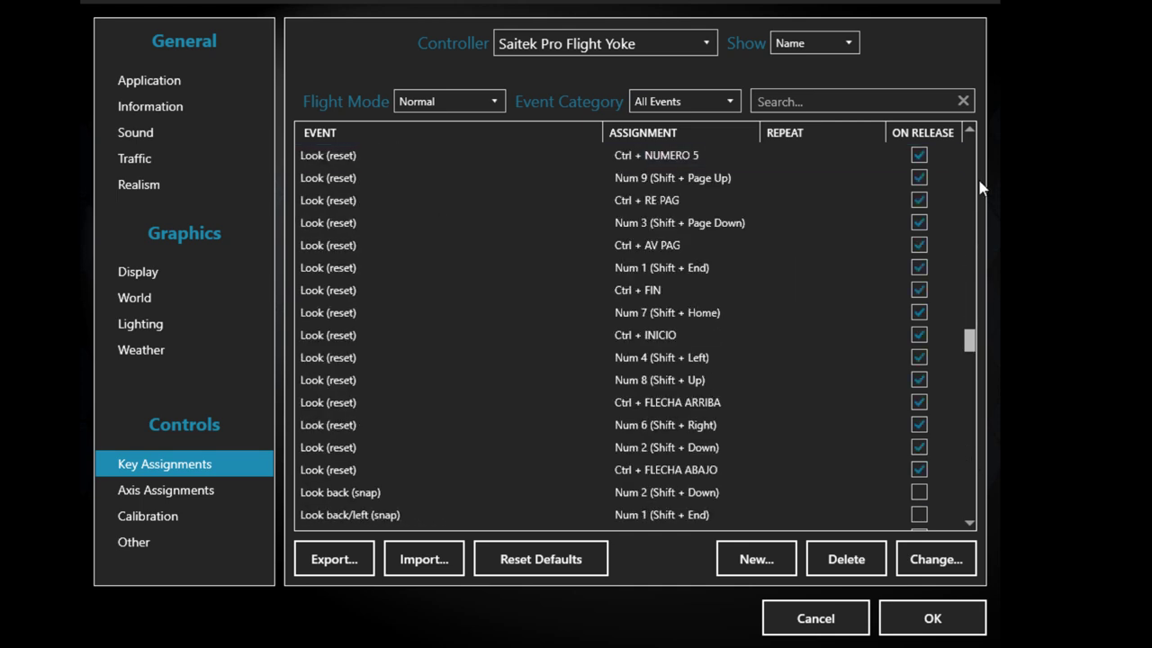
scroll(981, 189, "up", 5)
left_click(707, 266)
left_click(846, 558)
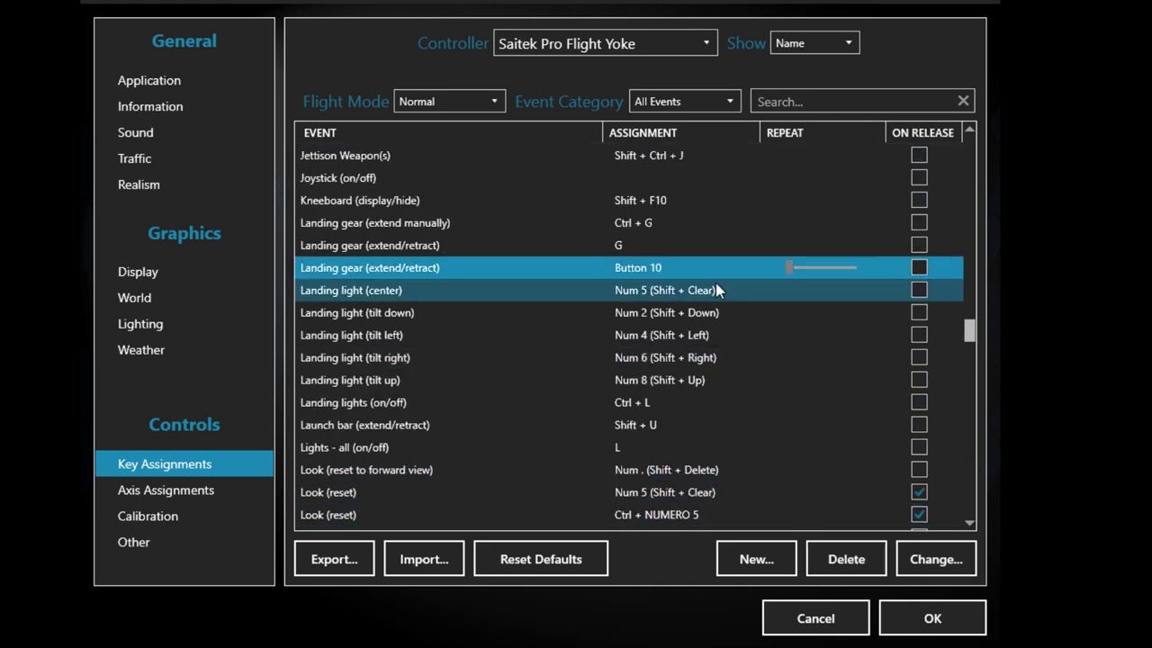
left_click(820, 556)
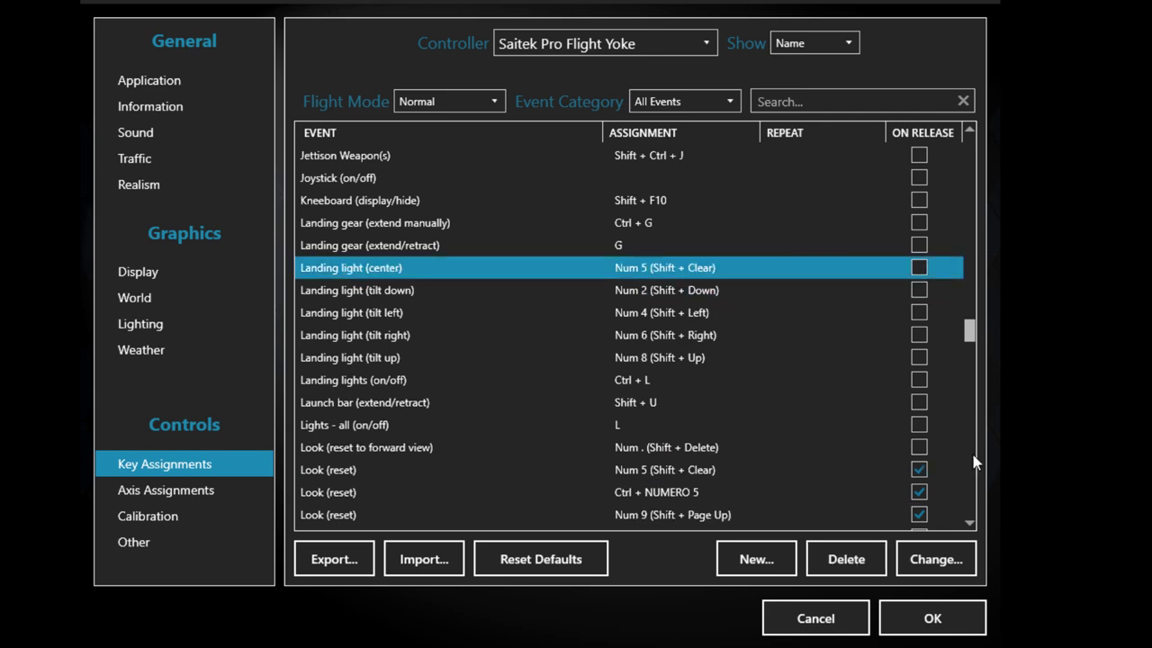
Delete the Saitek Pro Flight Yoke's button assignment for Release Droppable Objects.
scroll(973, 461, "down", 20)
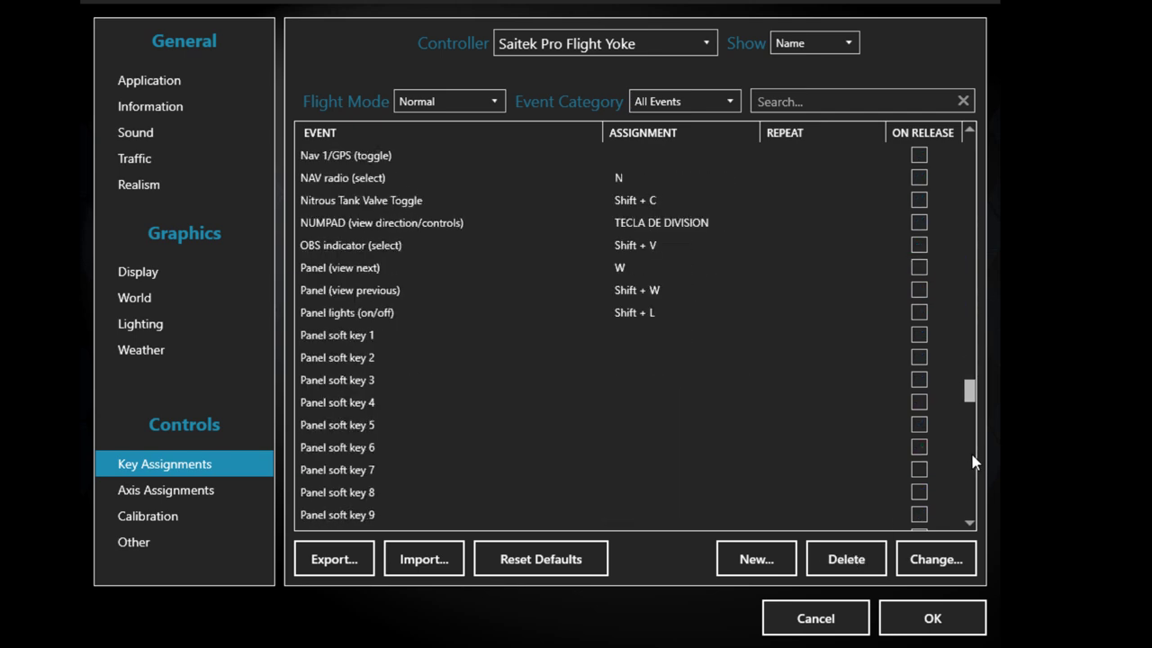
scroll(972, 458, "down", 5)
left_click_drag(969, 404, 970, 424)
left_click(707, 293)
left_click(850, 565)
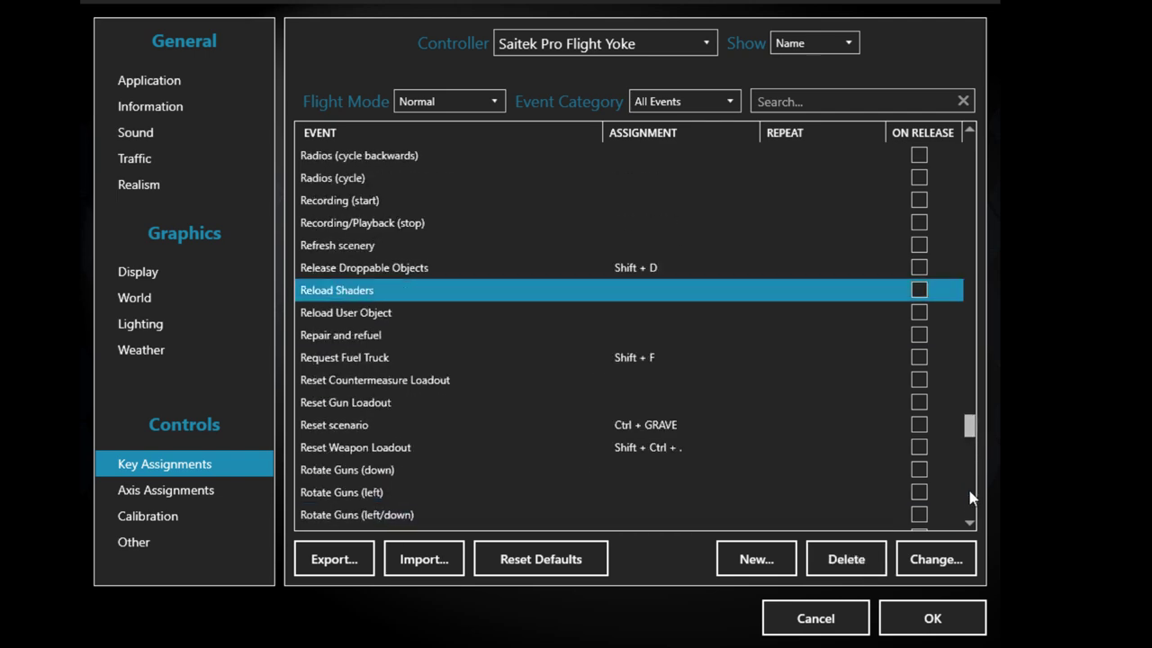
Delete the Saitek Pro Flight Yoke's Button 2 and Button 9 assignments for View (next category).
scroll(970, 495, "down", 20)
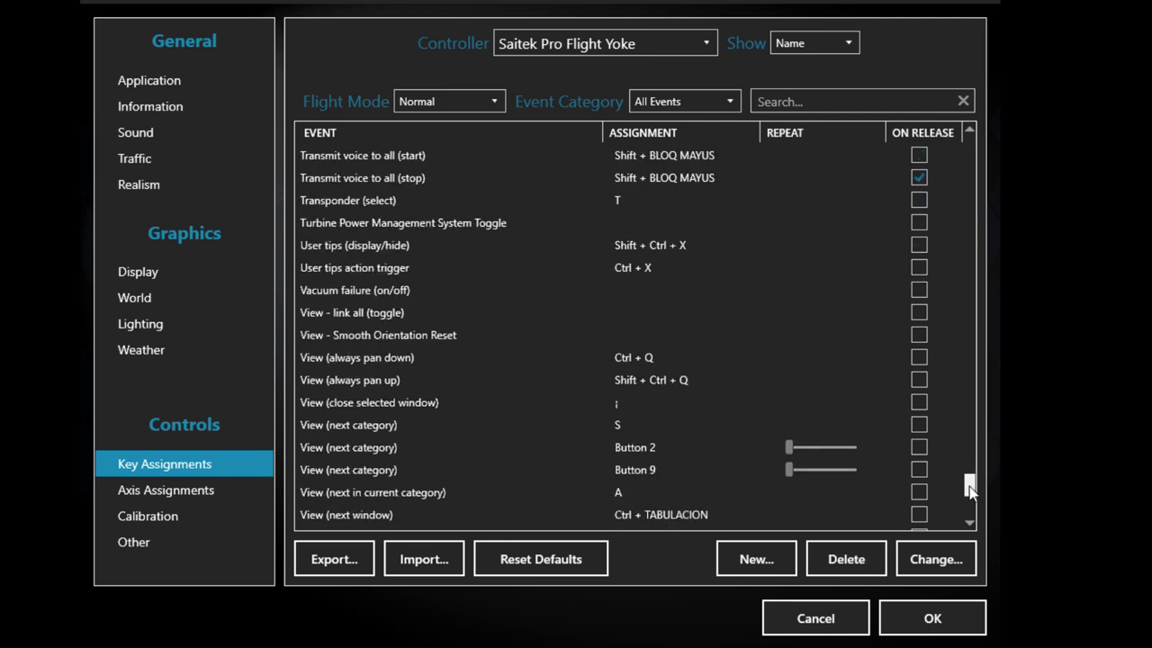
scroll(970, 486, "down", 3)
left_click(684, 267)
left_click(844, 558)
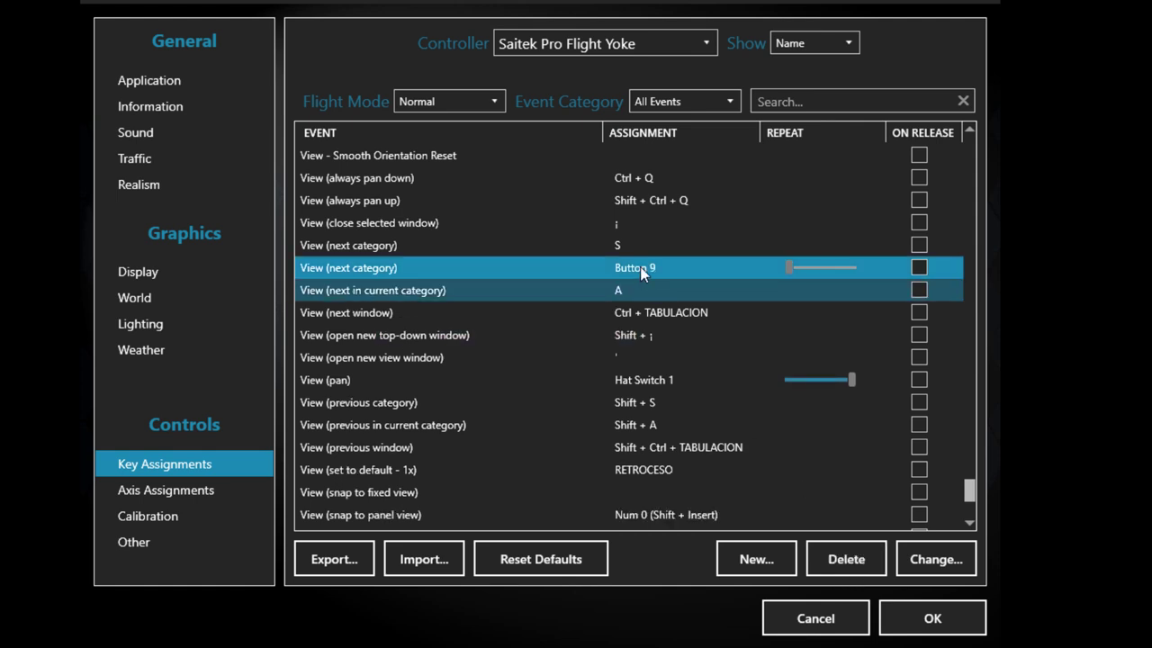
left_click(836, 559)
left_click(634, 357)
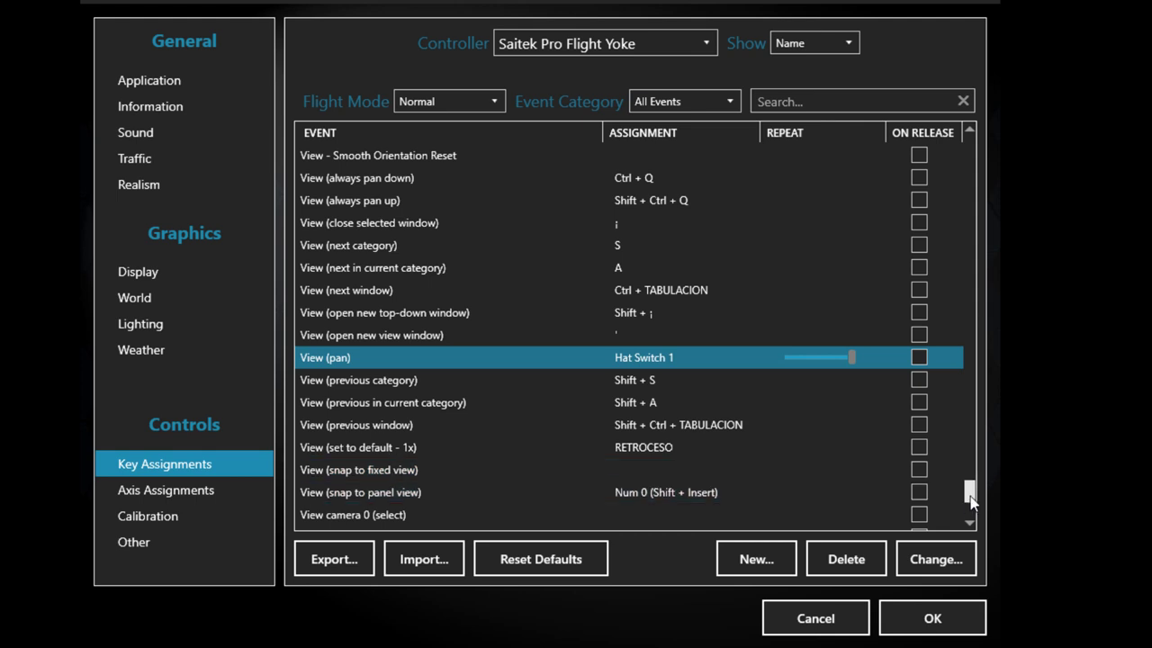
mouse_move(969, 493)
left_mouse_down()
mouse_move(969, 509)
mouse_move(971, 494)
left_mouse_up()
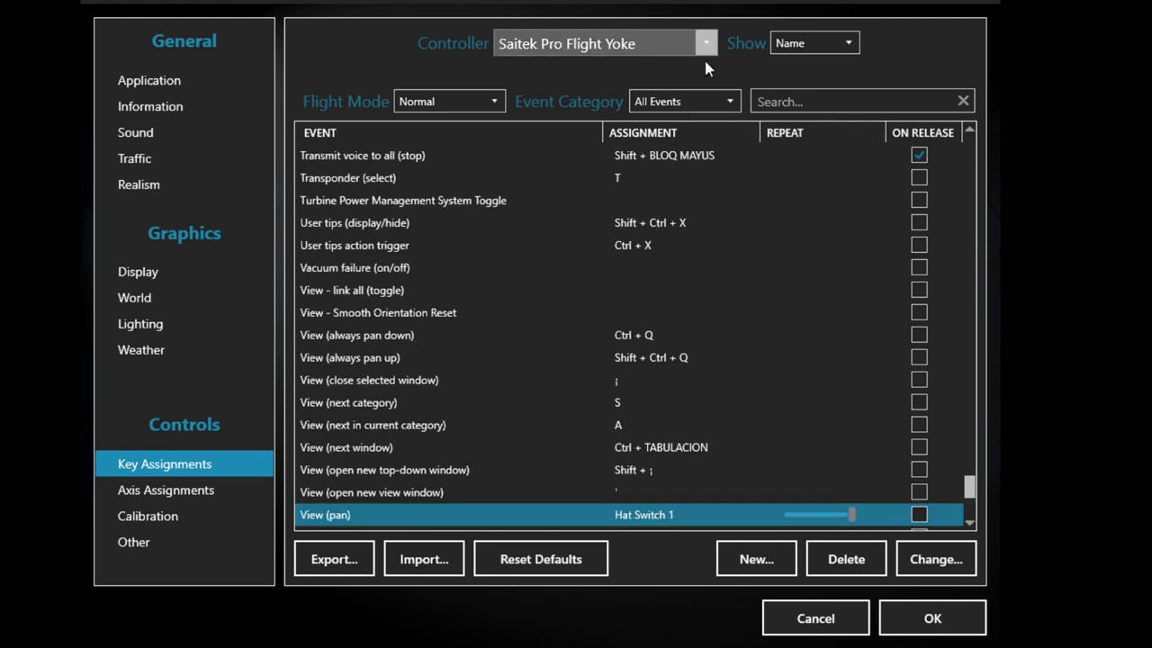
Check the Saitek Pro Flight Rudder Pedals' key assignments for any button entries.
left_click(650, 43)
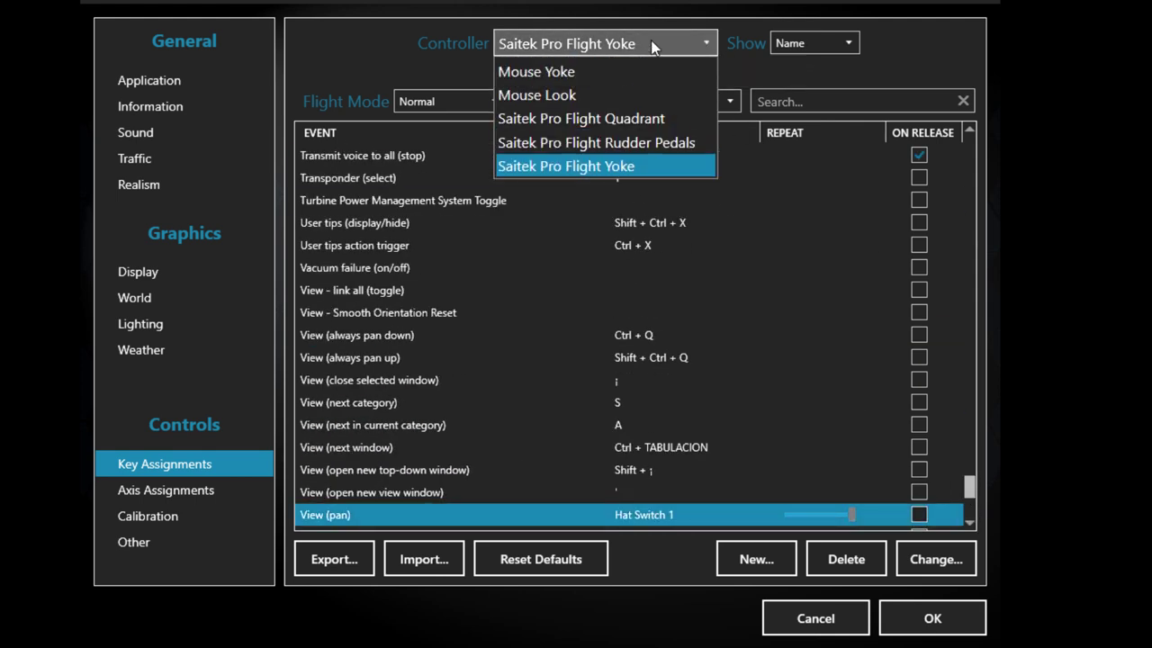
left_click(619, 144)
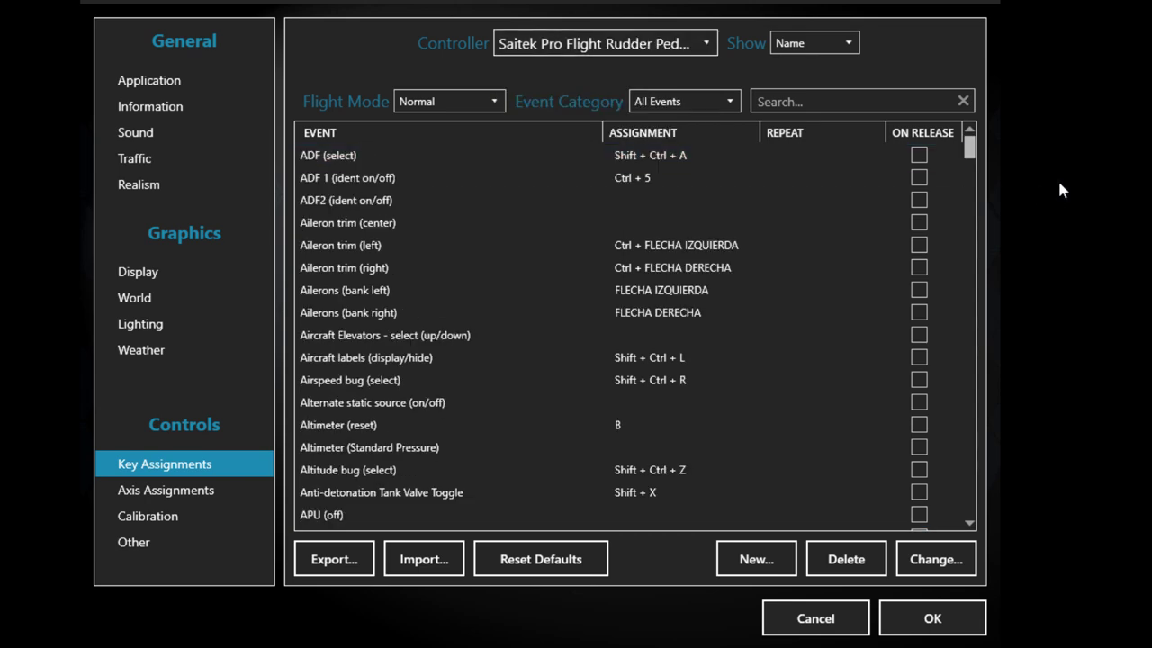
left_click_drag(969, 149, 950, 526)
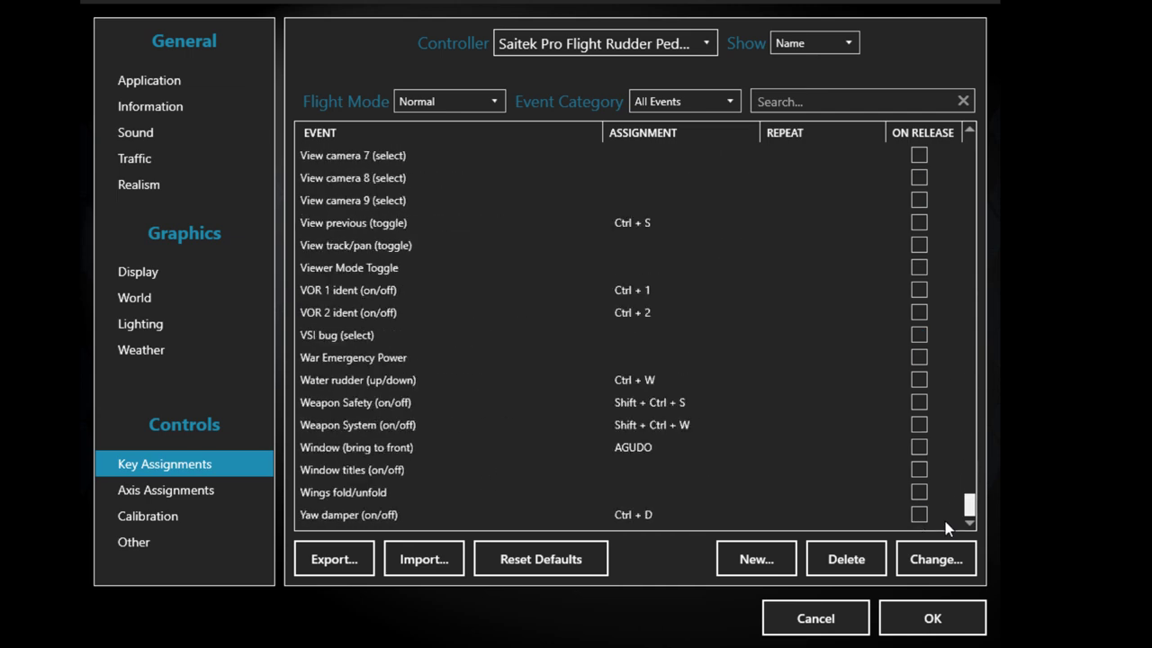
Delete the Saitek Pro Flight Quadrant's Button 1 key assignment for Brakes (apply/release).
left_click(625, 34)
left_click(627, 118)
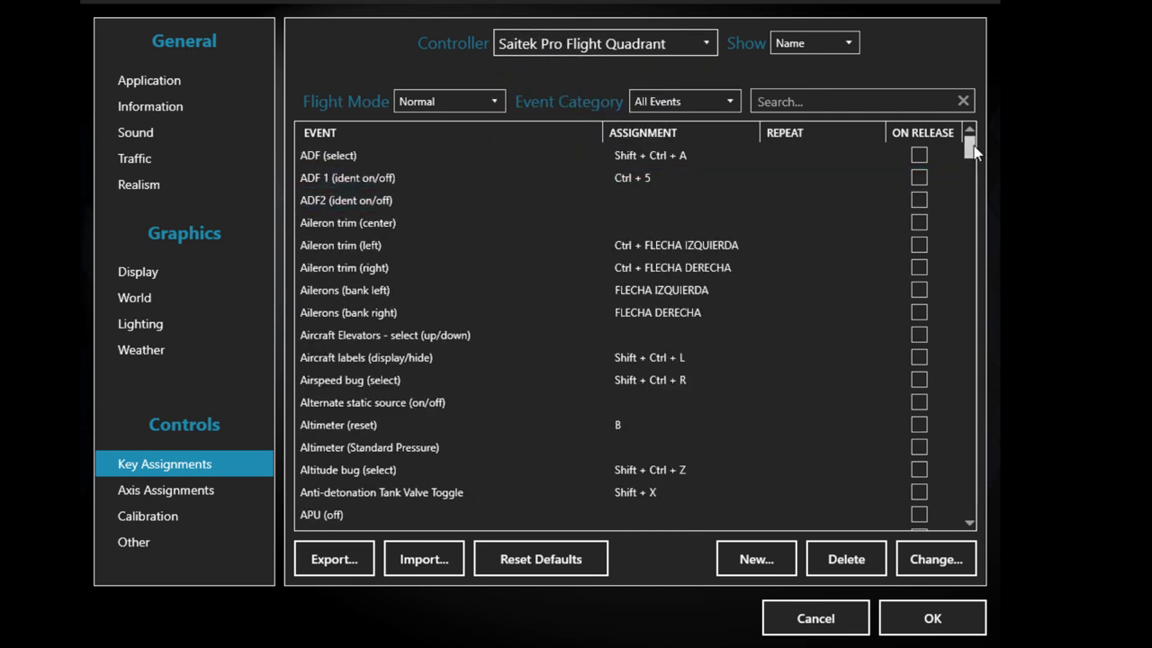
scroll(970, 256, "down", 8)
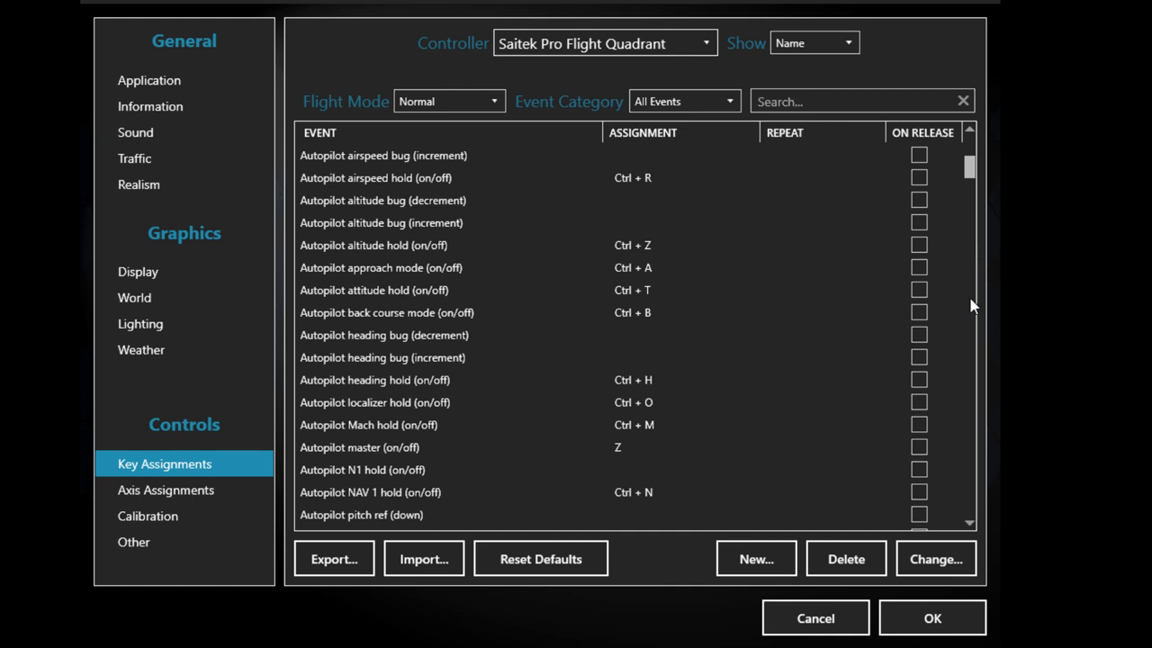
scroll(970, 306, "down", 5)
left_click(768, 155)
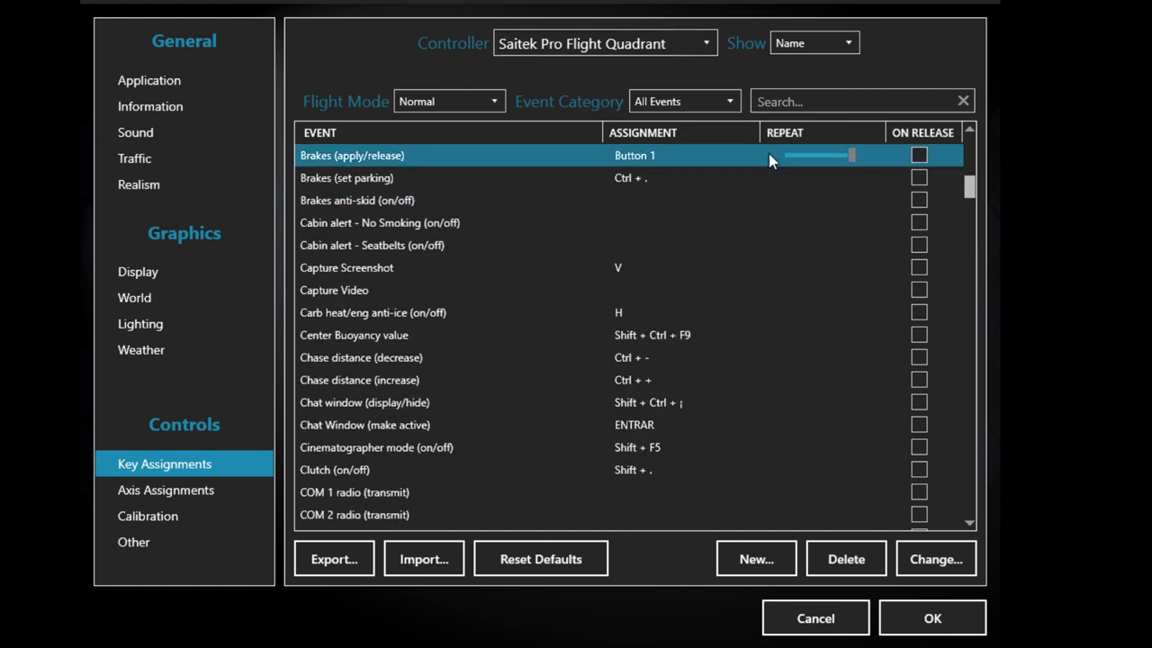
left_click(846, 559)
Delete the Saitek Pro Flight Quadrant's Elevator trim assignments: Button 3 for down and Button 4 for up.
scroll(954, 315, "down", 10)
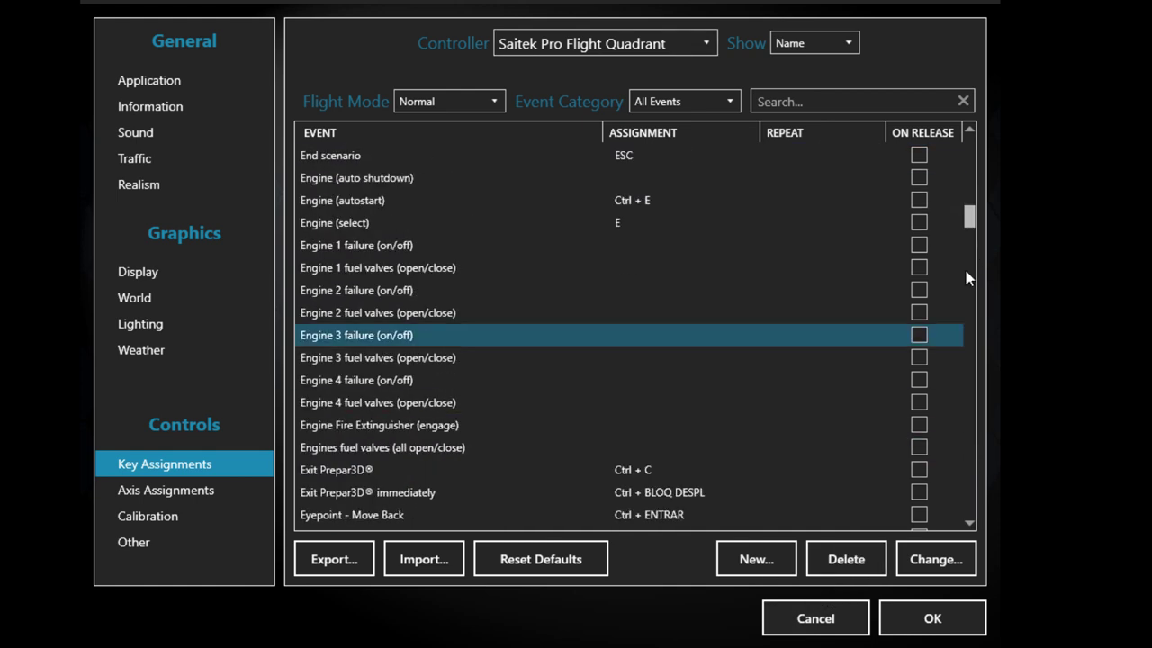
scroll(967, 193, "up", 6)
left_click(805, 402)
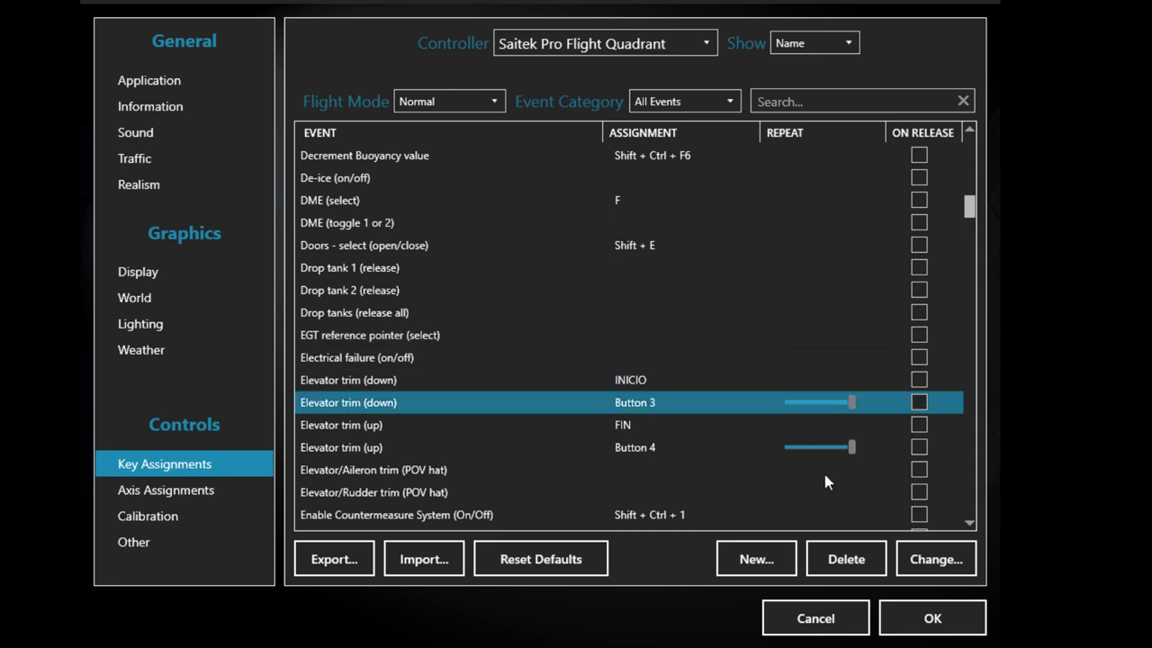
left_click(846, 559)
left_click(774, 428)
left_click(846, 558)
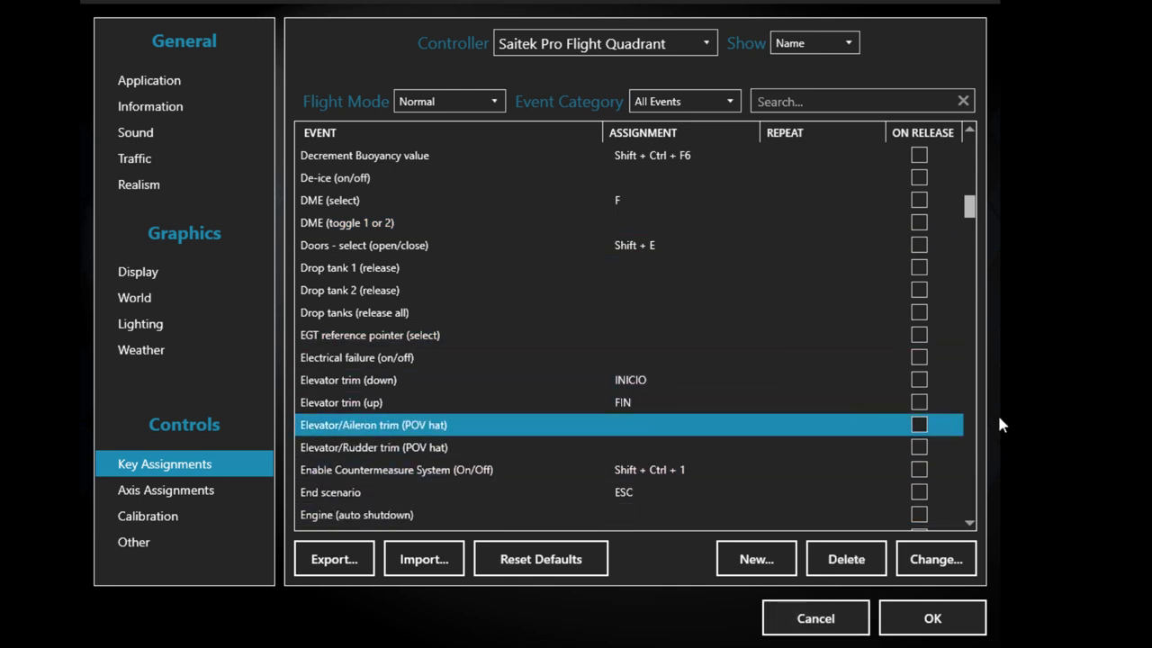
Delete the Saitek Pro Flight Quadrant's incremental Flaps assignments: Button 5 for extend and Button 6 for retract.
scroll(974, 435, "down", 12)
left_click(681, 200)
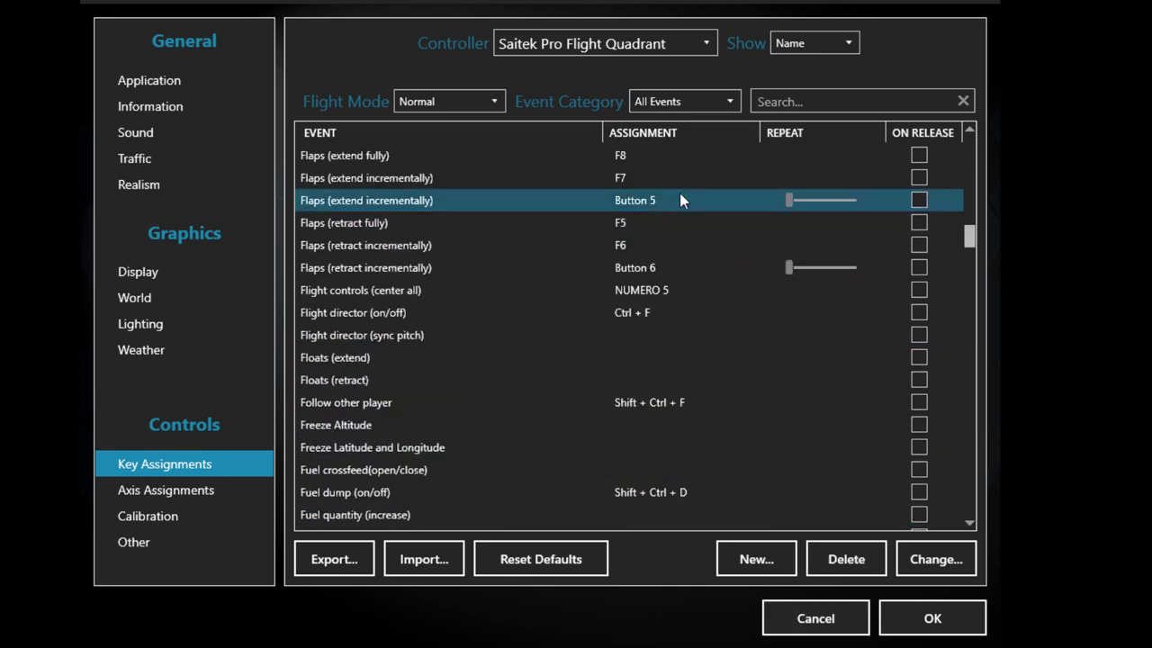
left_click(872, 567)
left_click(640, 247)
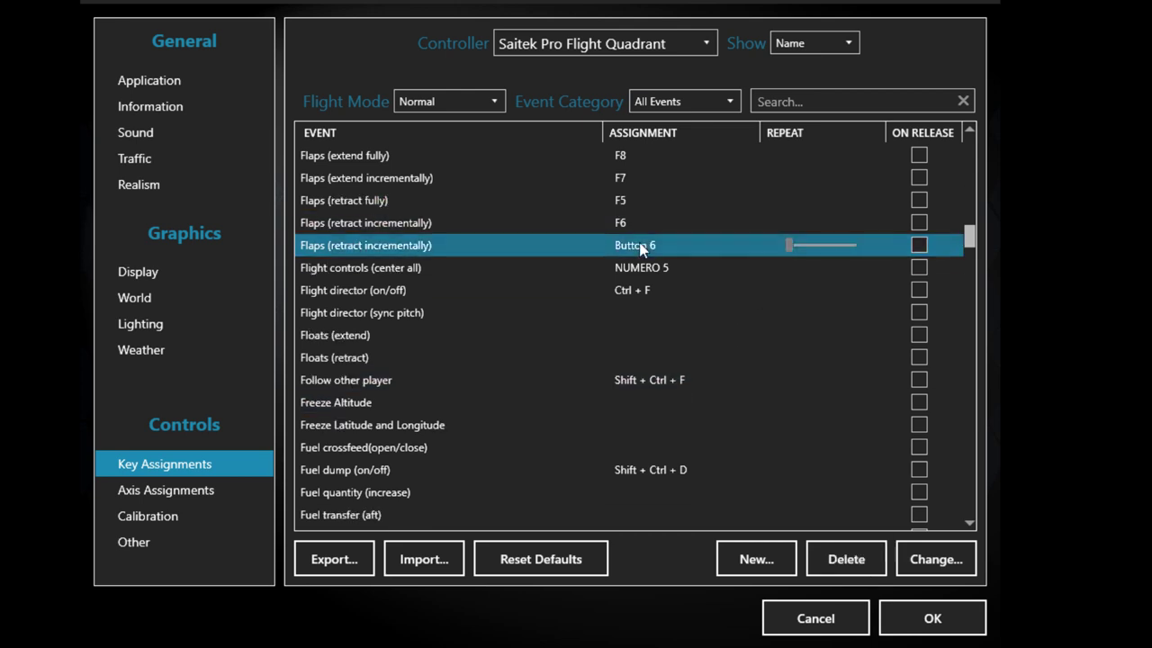
left_click(836, 558)
Delete the Saitek Pro Flight Quadrant's Landing gear (extend/retract) key assignments for Button 8 and Button 10.
scroll(974, 441, "down", 20)
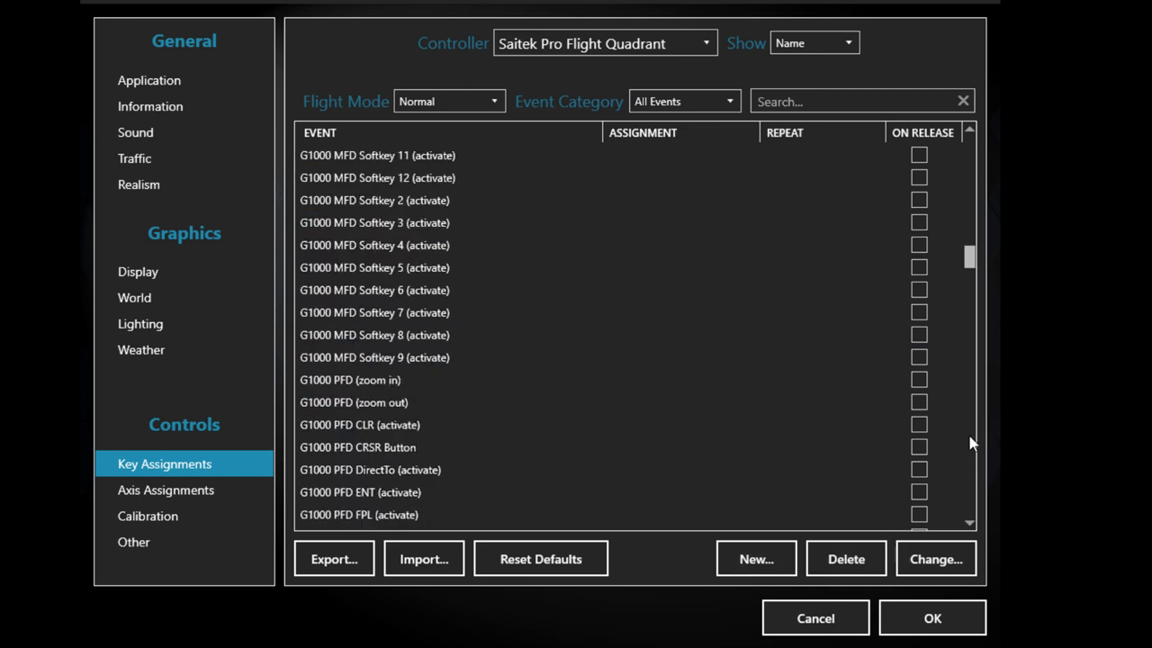
scroll(970, 442, "down", 15)
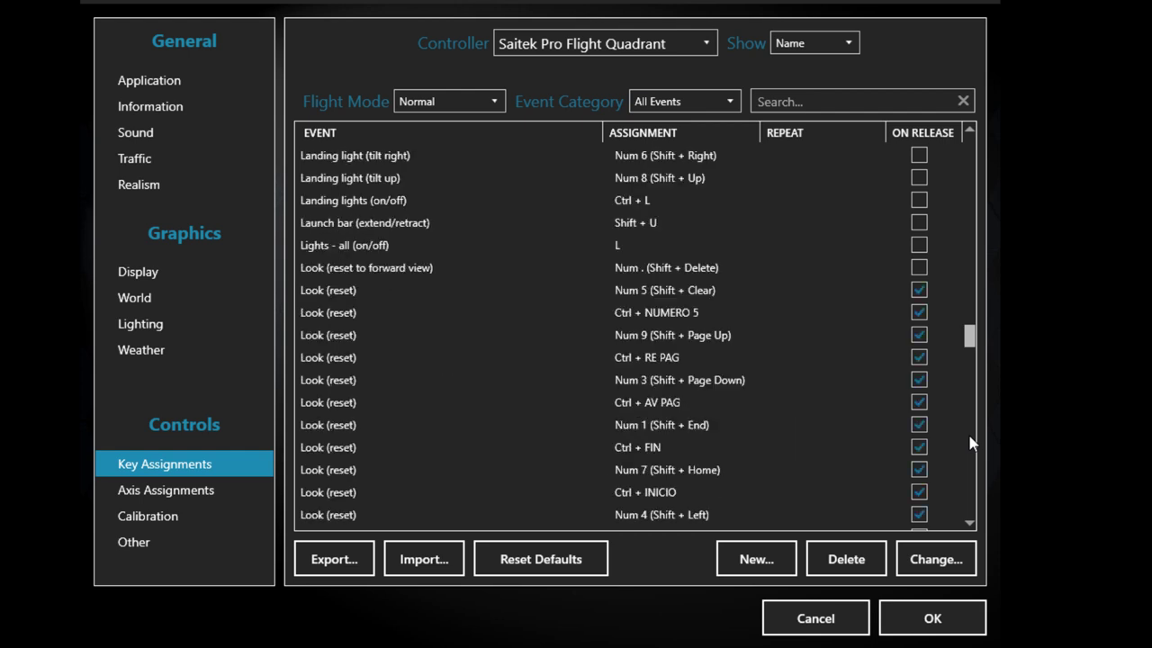
scroll(968, 310, "up", 10)
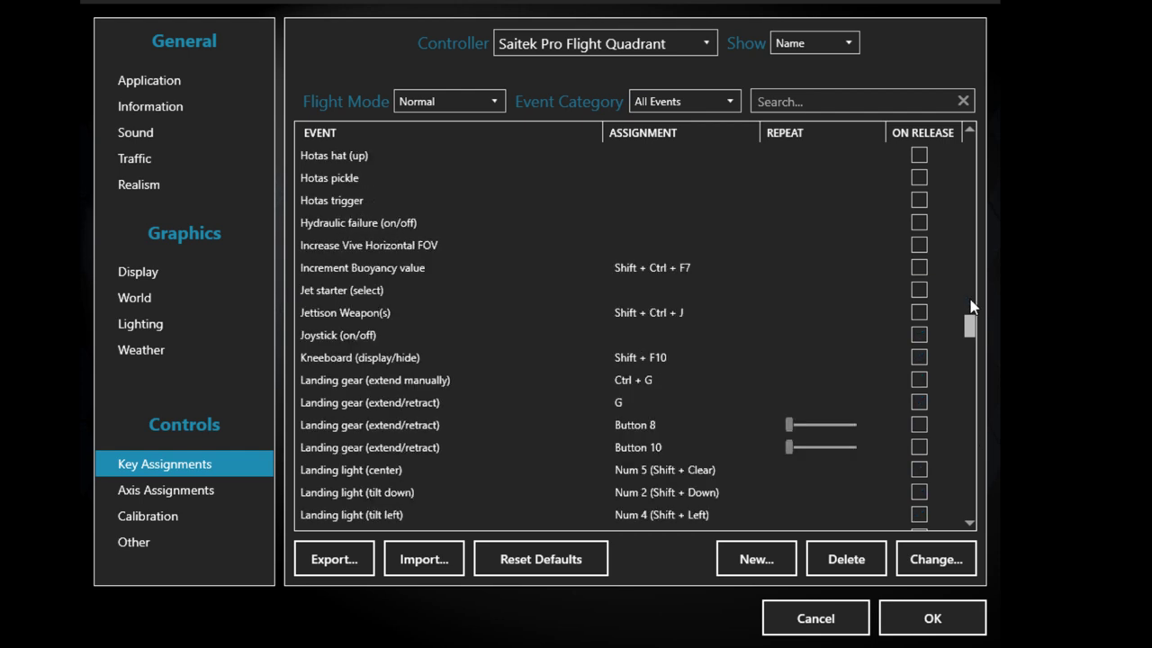
left_click(713, 425)
left_click(846, 558)
left_click(846, 559)
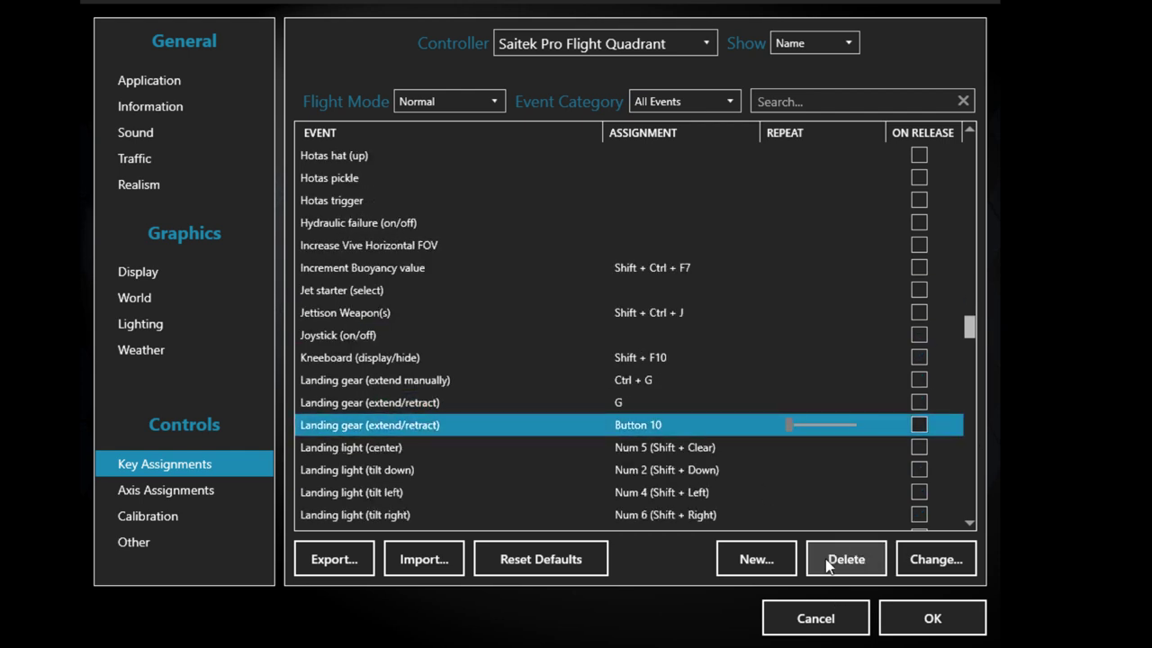
Delete the Saitek Pro Flight Quadrant's Release Droppable Objects assignment on Button 7.
scroll(988, 465, "down", 20)
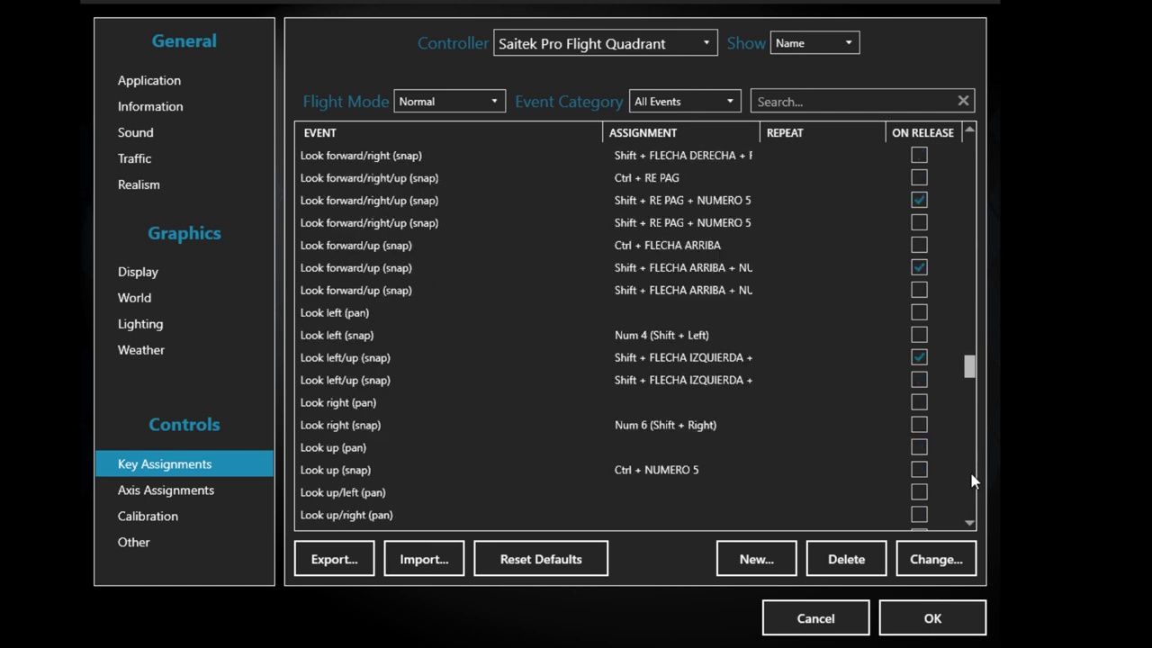
scroll(972, 481, "down", 20)
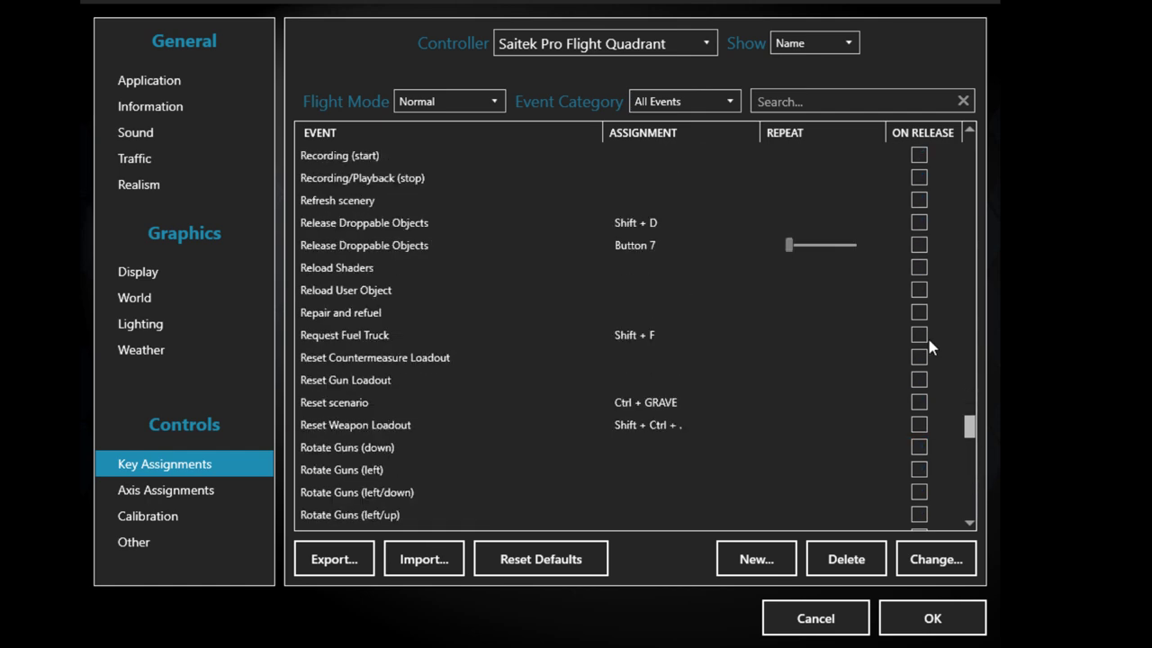
left_click(672, 248)
left_click(846, 558)
Delete the Saitek Pro Flight Quadrant's View (next category) assignments for Button 2 and Button 9.
scroll(971, 503, "down", 20)
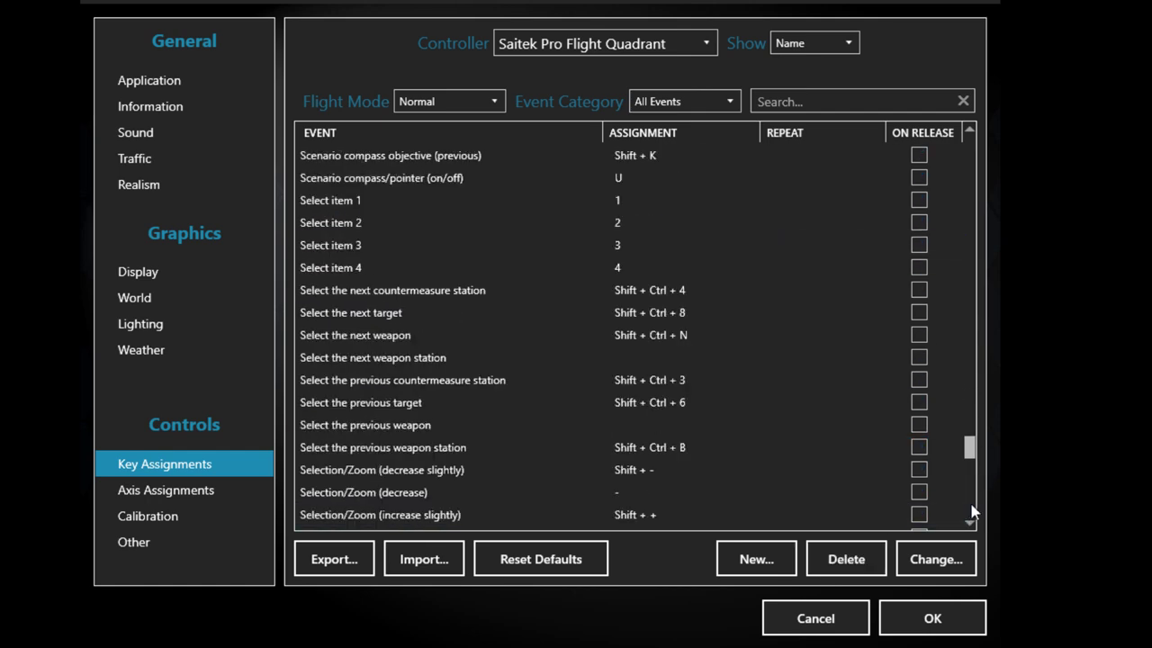
scroll(972, 510, "down", 6)
scroll(975, 491, "down", 10)
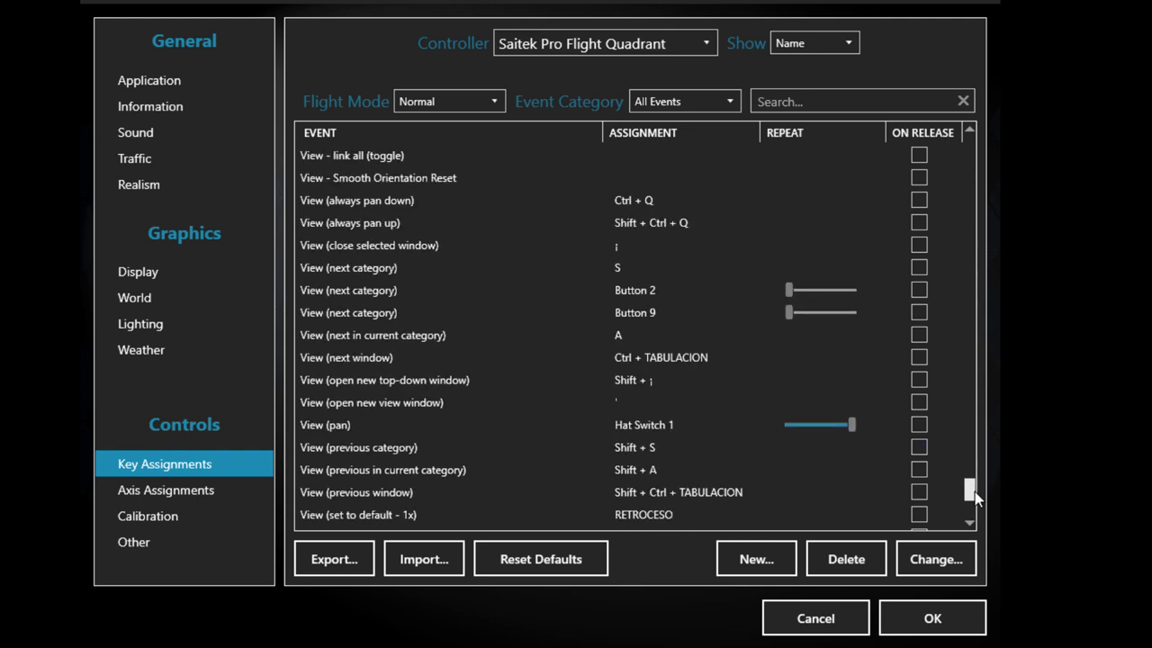
left_click(648, 201)
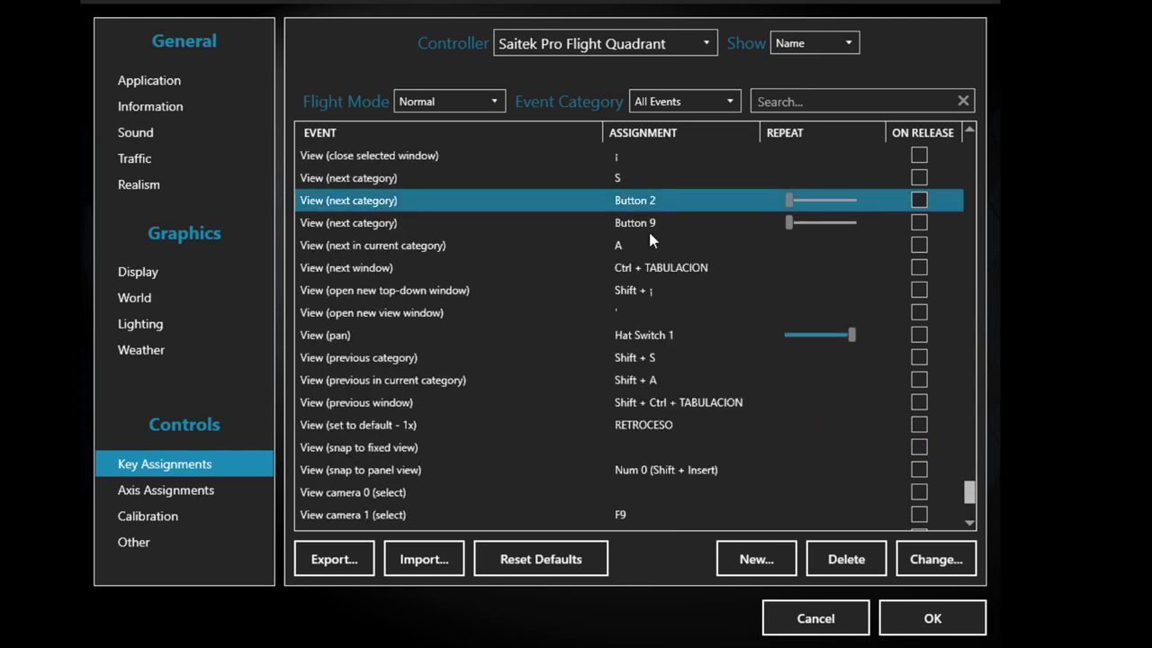
left_click(846, 559)
left_click(846, 559)
Delete the View (pan) assignment on Hat Switch 1, check the rest of the list, and accept the control settings.
left_click(673, 297)
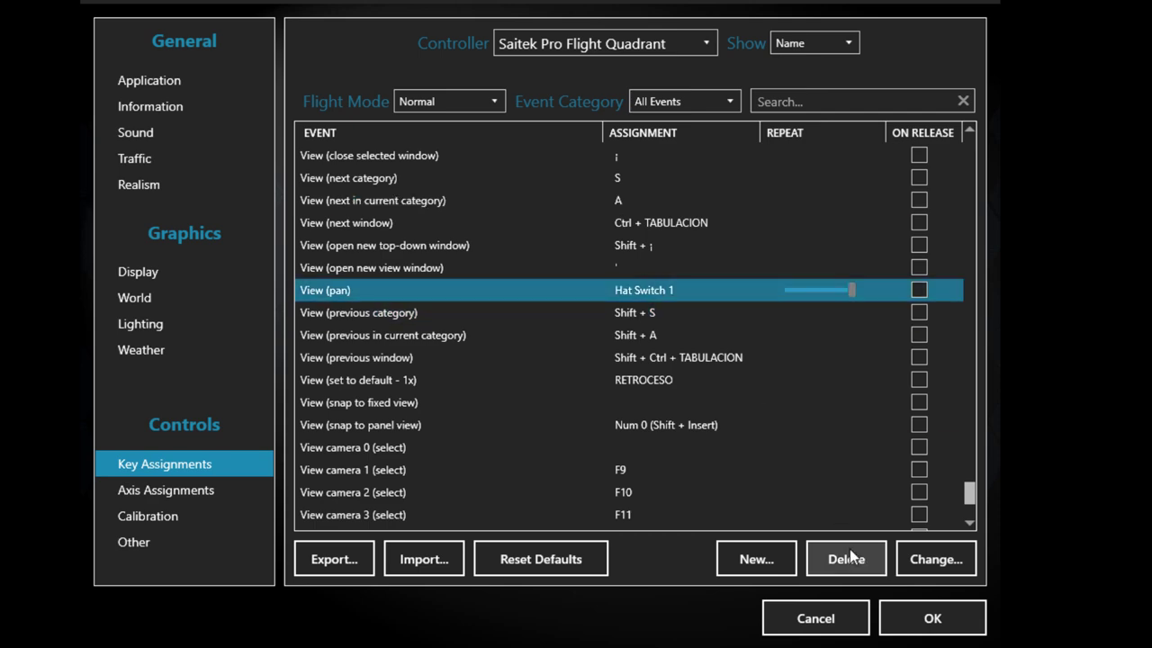
left_click(846, 559)
scroll(970, 511, "down", 6)
scroll(969, 511, "down", 1)
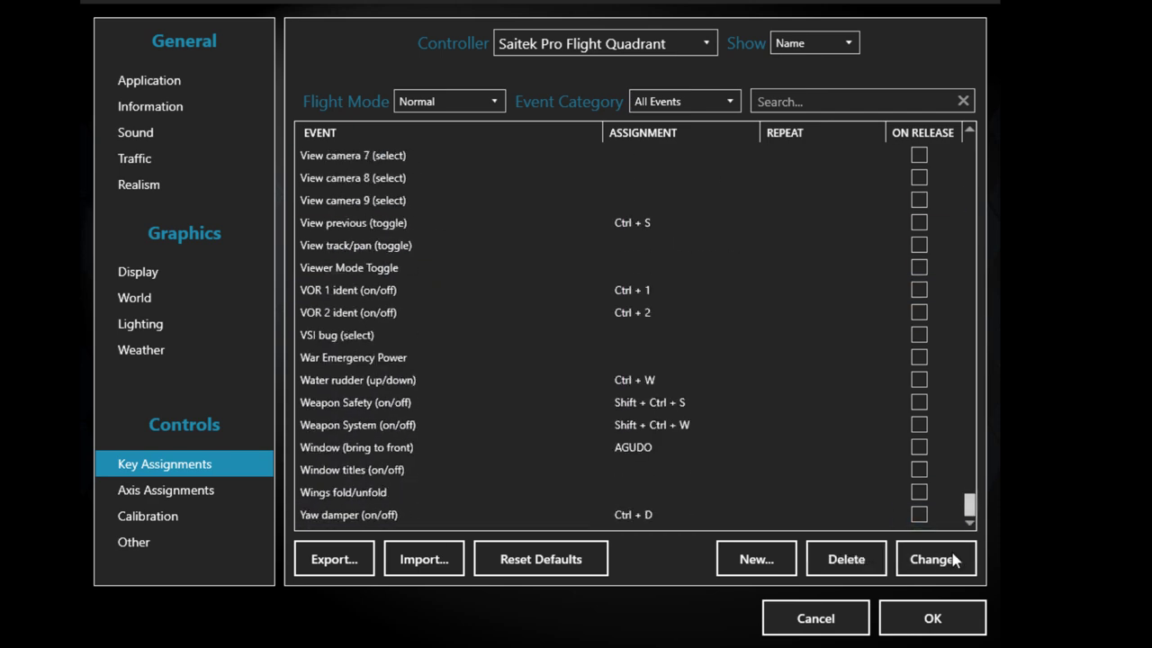
left_click(935, 617)
Change the simulator view to Virtual Cockpit and switch to SPAD.neXt.
right_click(135, 249)
mouse_move(147, 263)
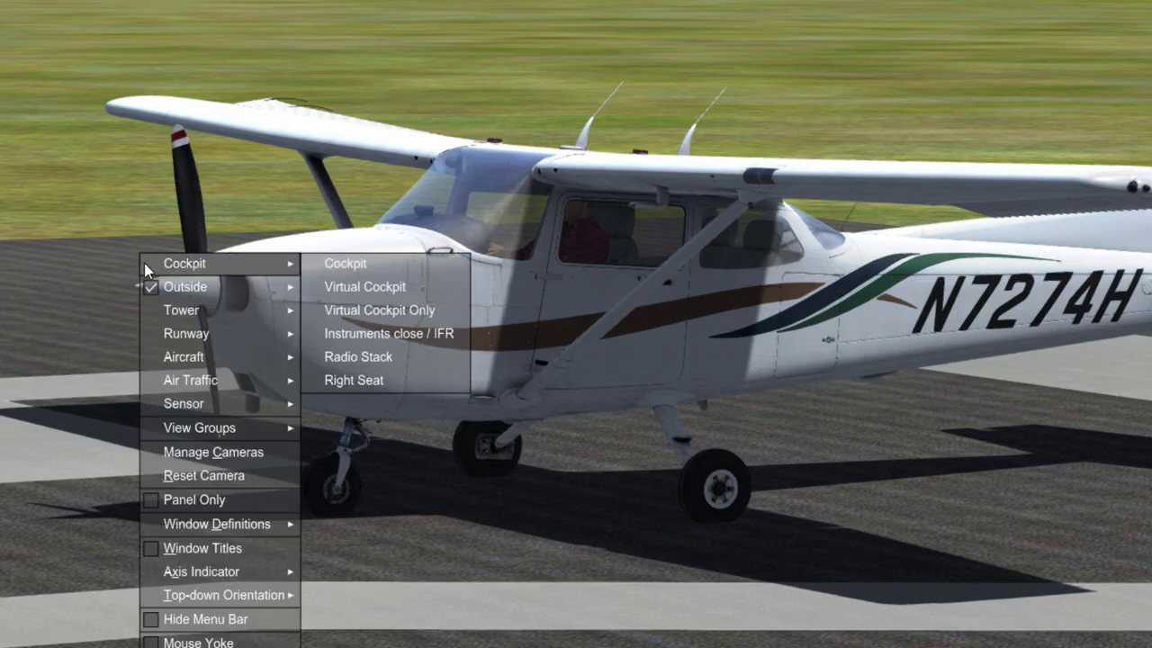
left_click(396, 290)
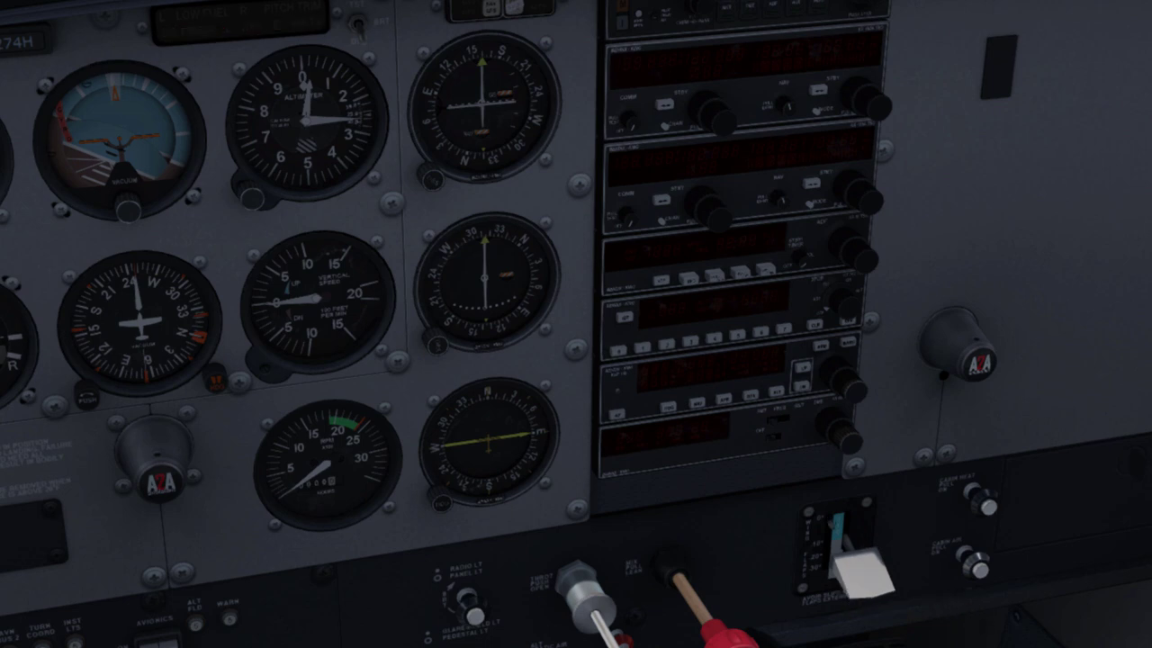
key("alt+Tab")
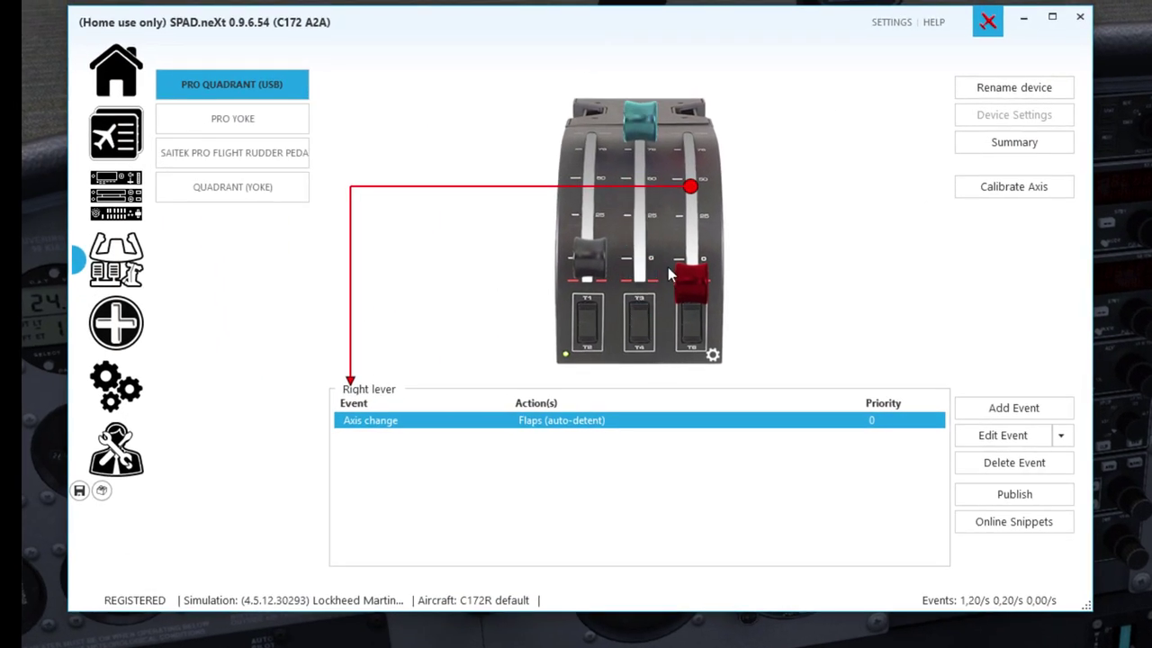
left_click(985, 435)
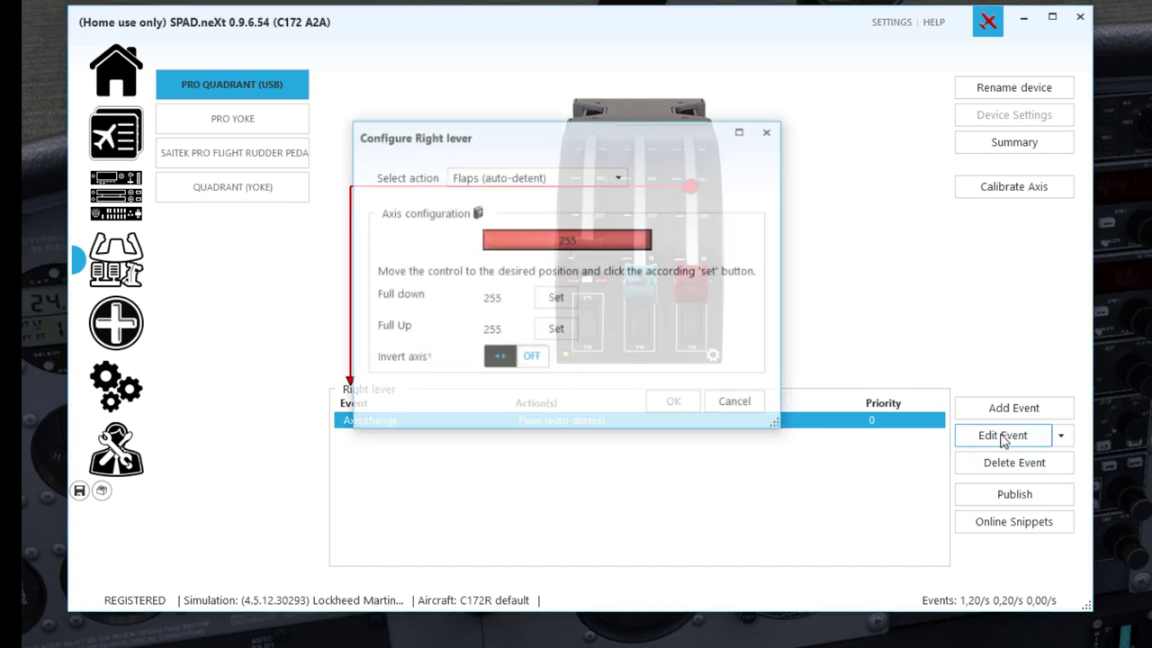
left_click(553, 332)
left_click(558, 299)
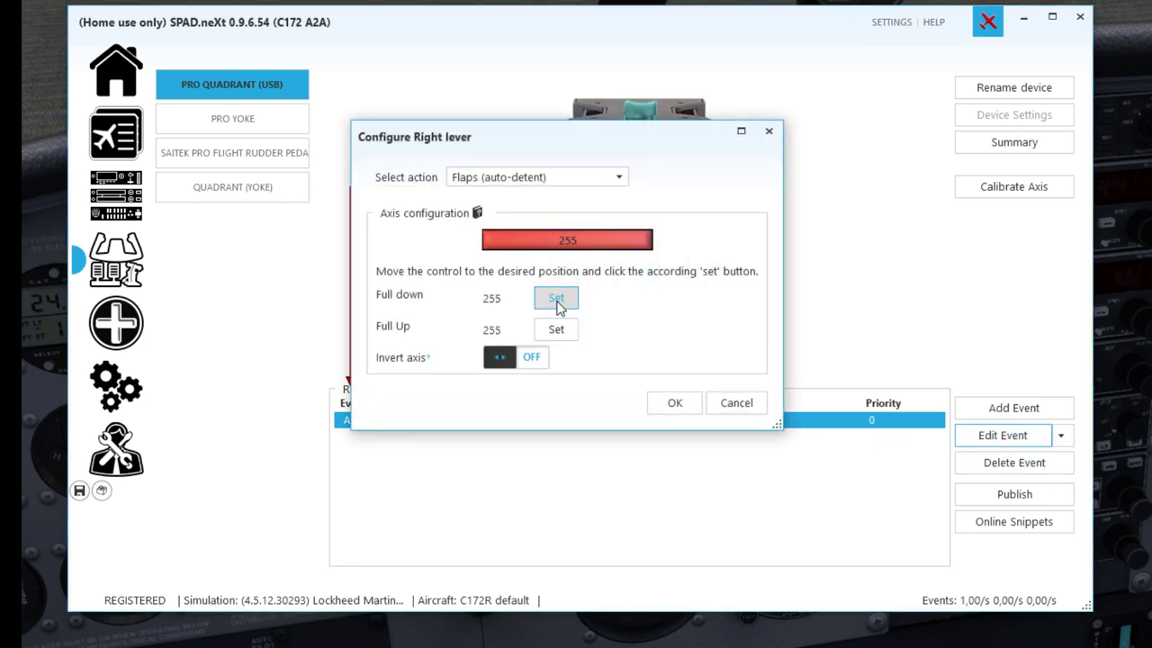
left_click_drag(566, 138, 618, 459)
left_click(820, 452)
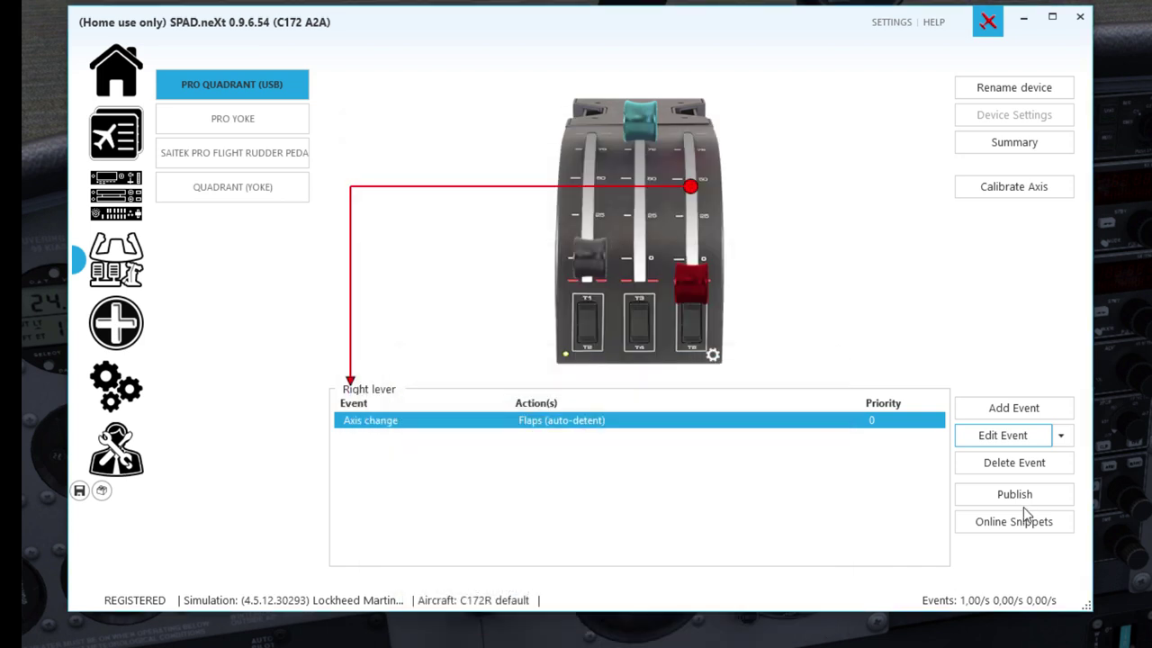
Delete the Flaps (auto-detent) axis event from the Pro Quadrant's right lever.
left_click(1006, 465)
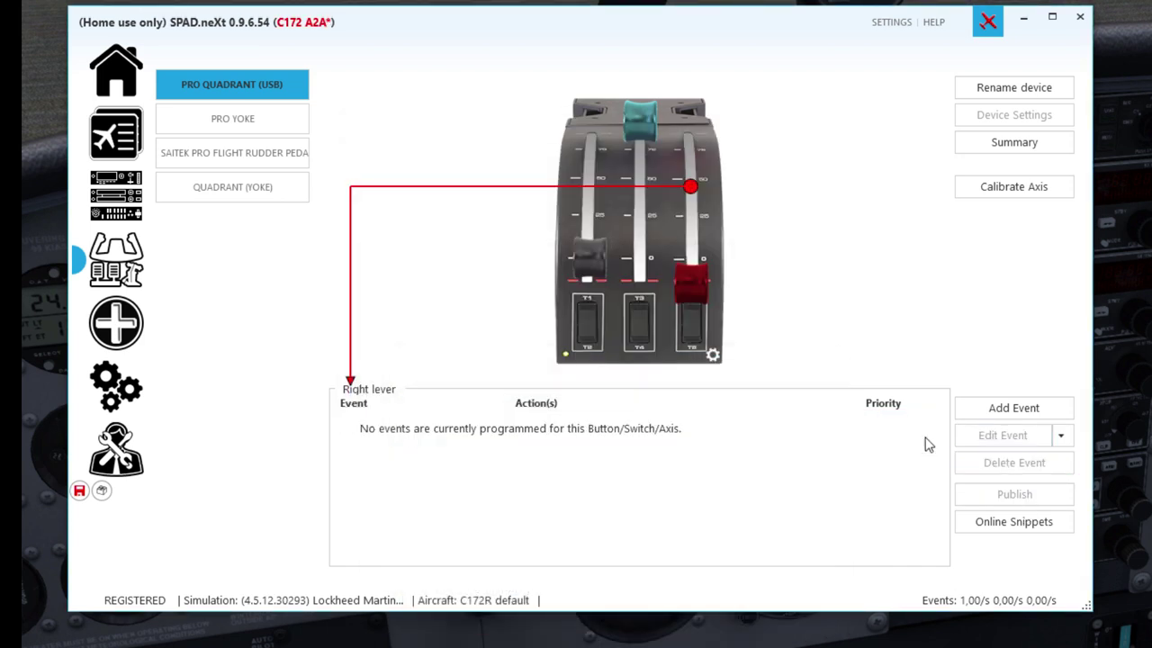
left_click(1029, 411)
left_click(1059, 455)
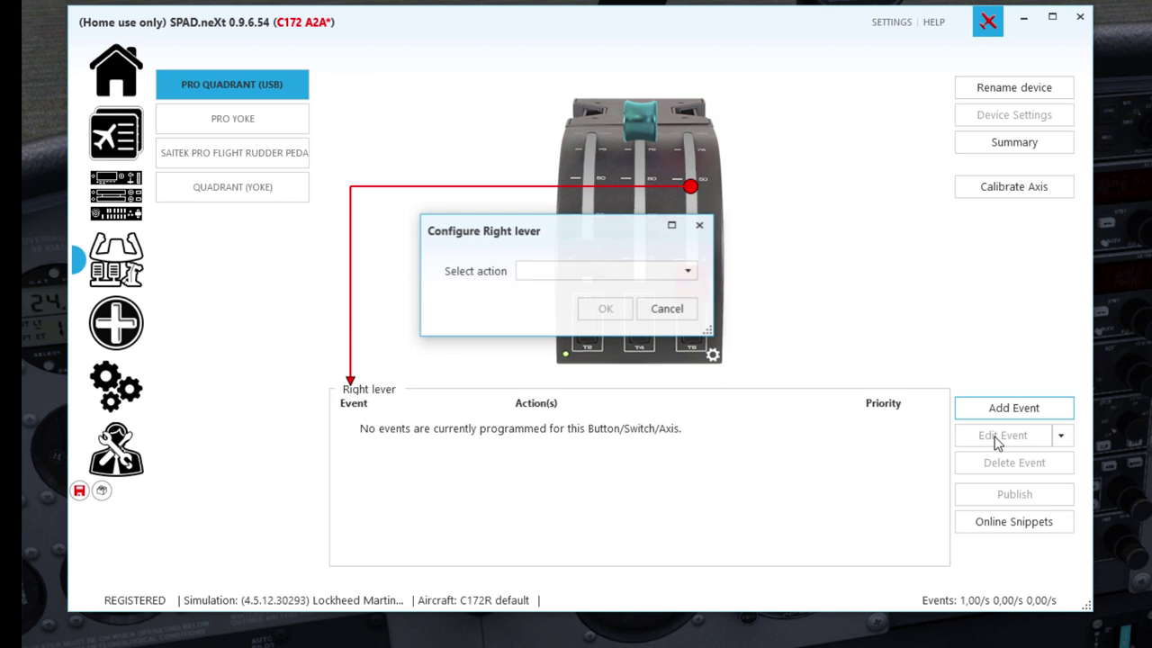
left_click(677, 270)
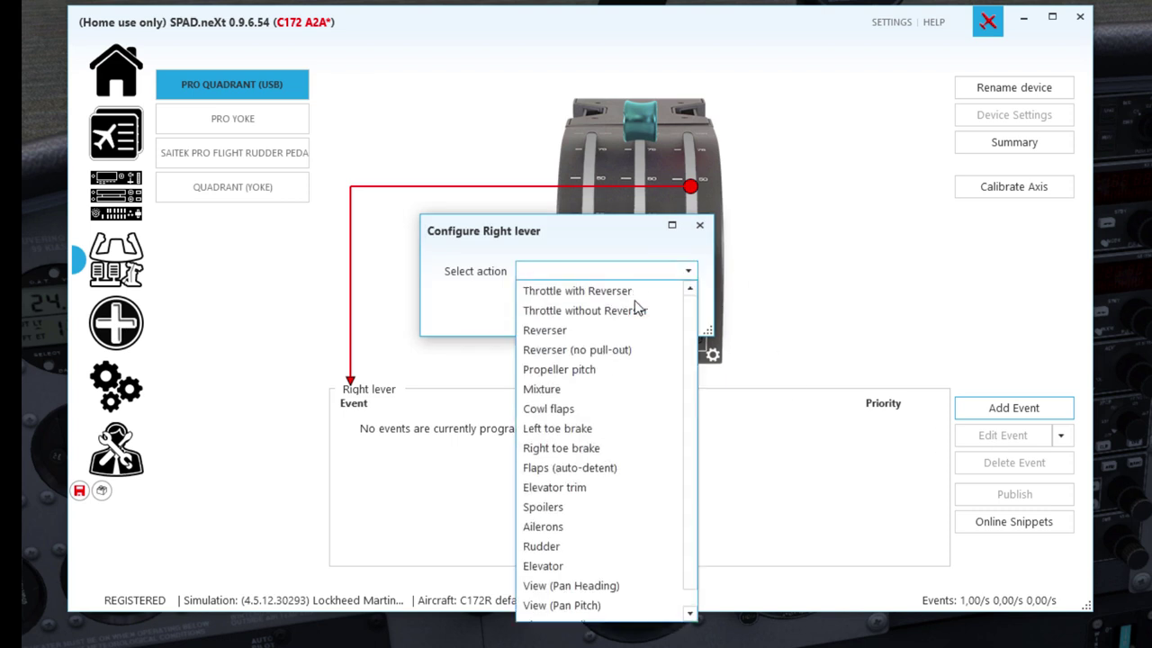
left_click(587, 473)
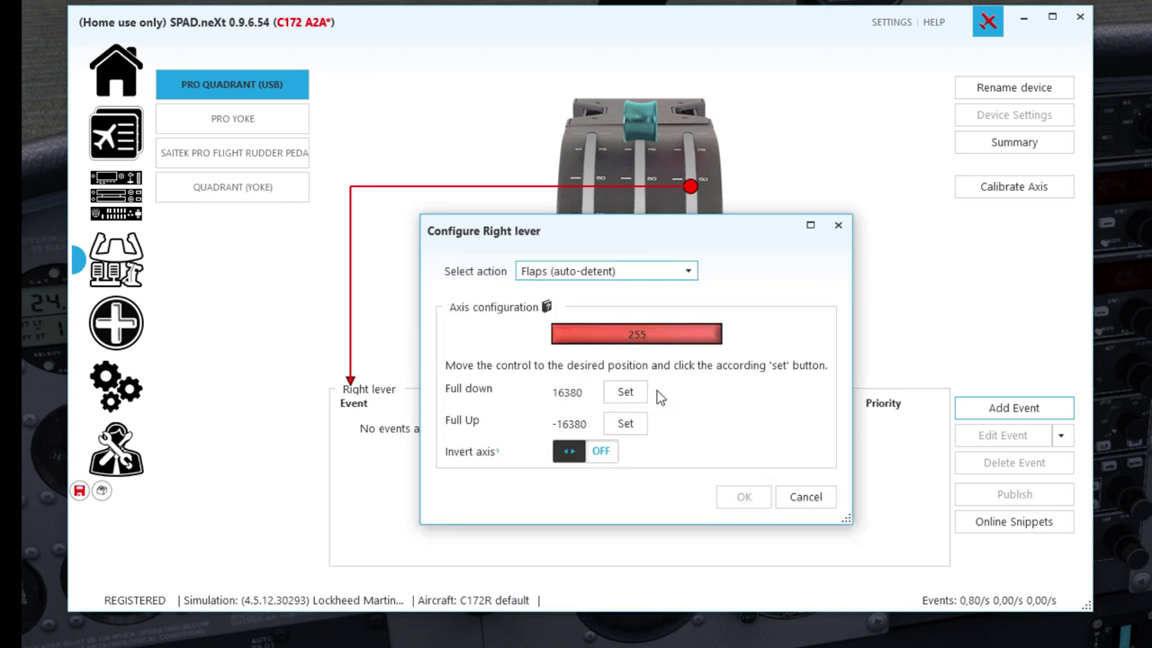
left_click(627, 428)
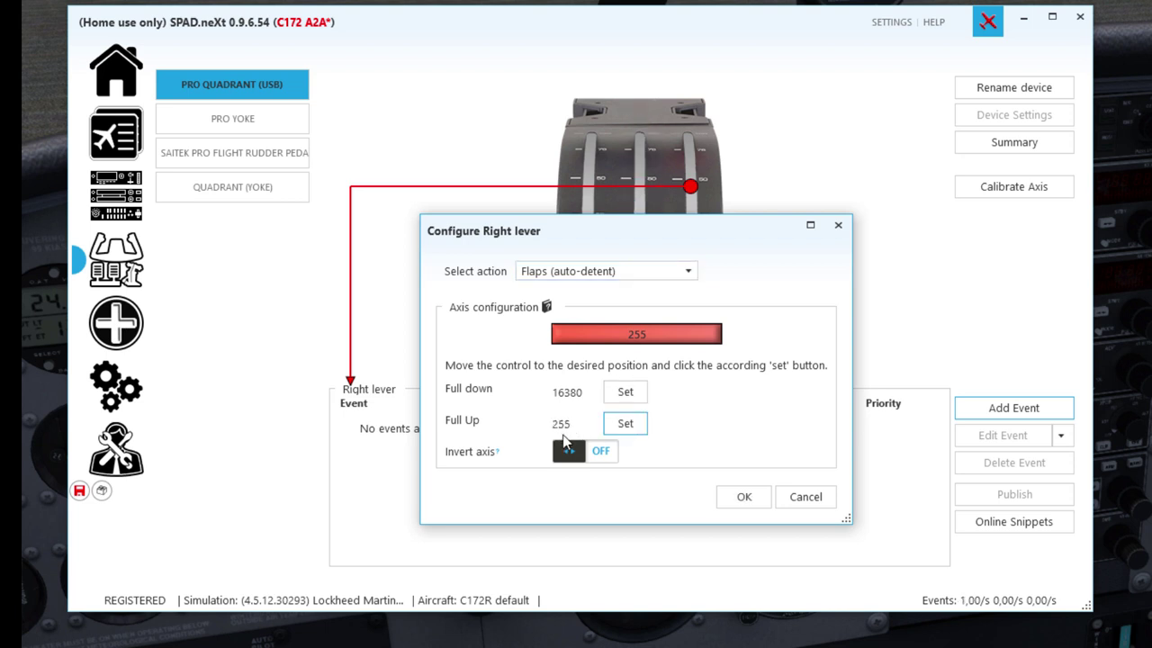
left_click(815, 504)
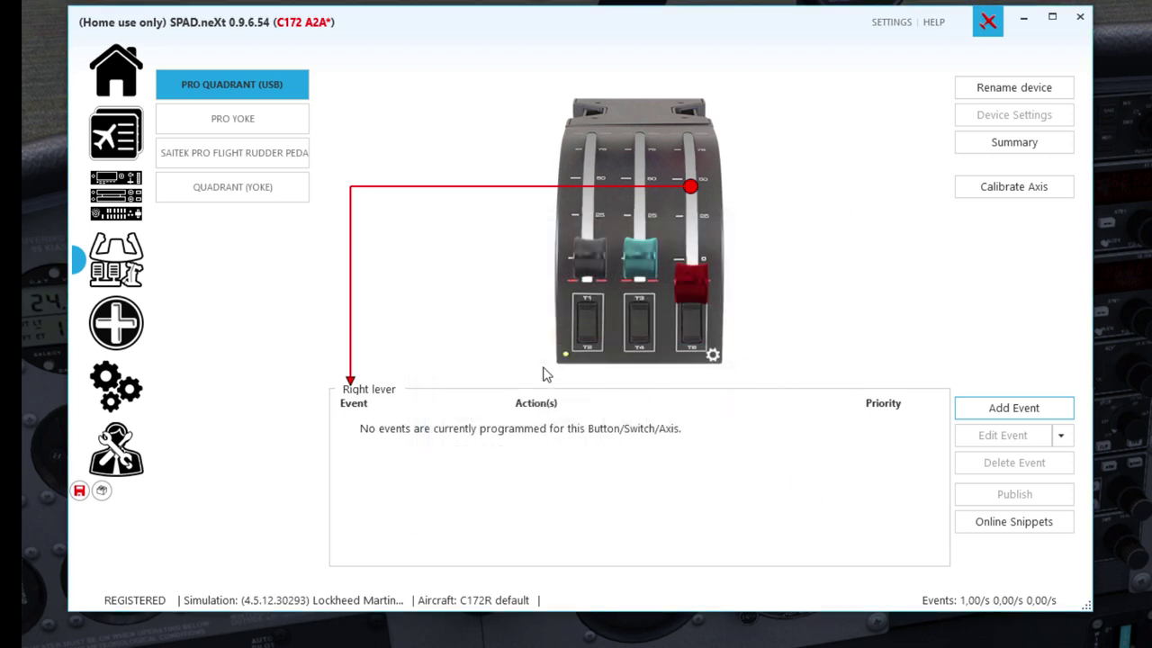
Turn off FSUIPC Support in the application's Simulations settings and save the C172 A2A profile.
left_click(109, 395)
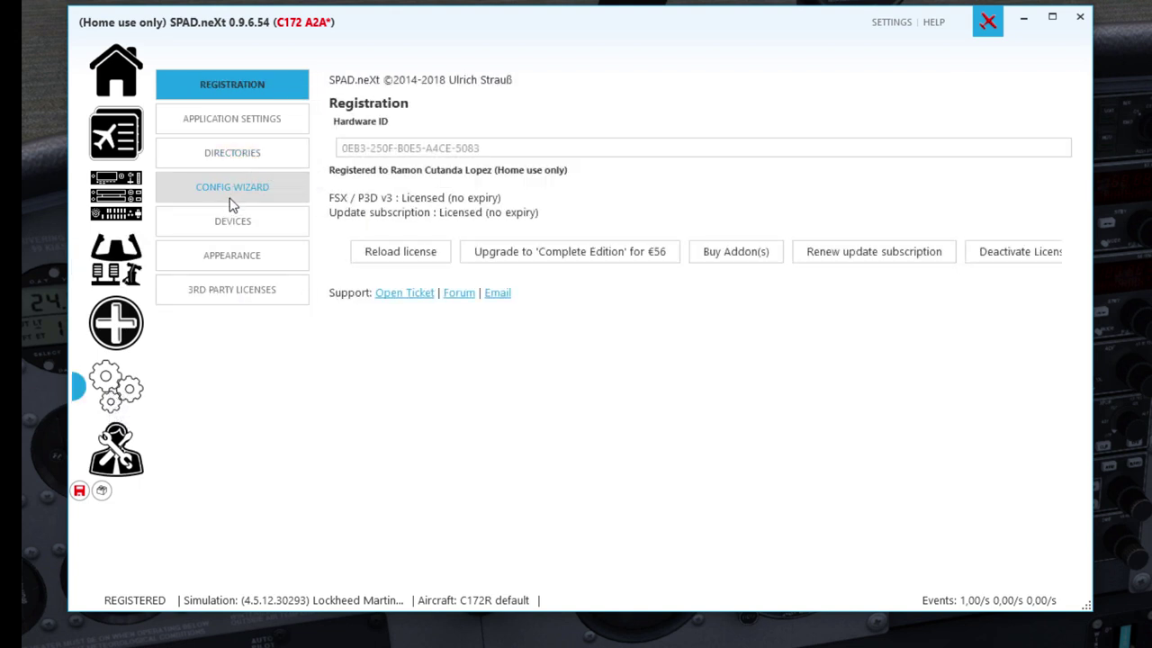
left_click(230, 129)
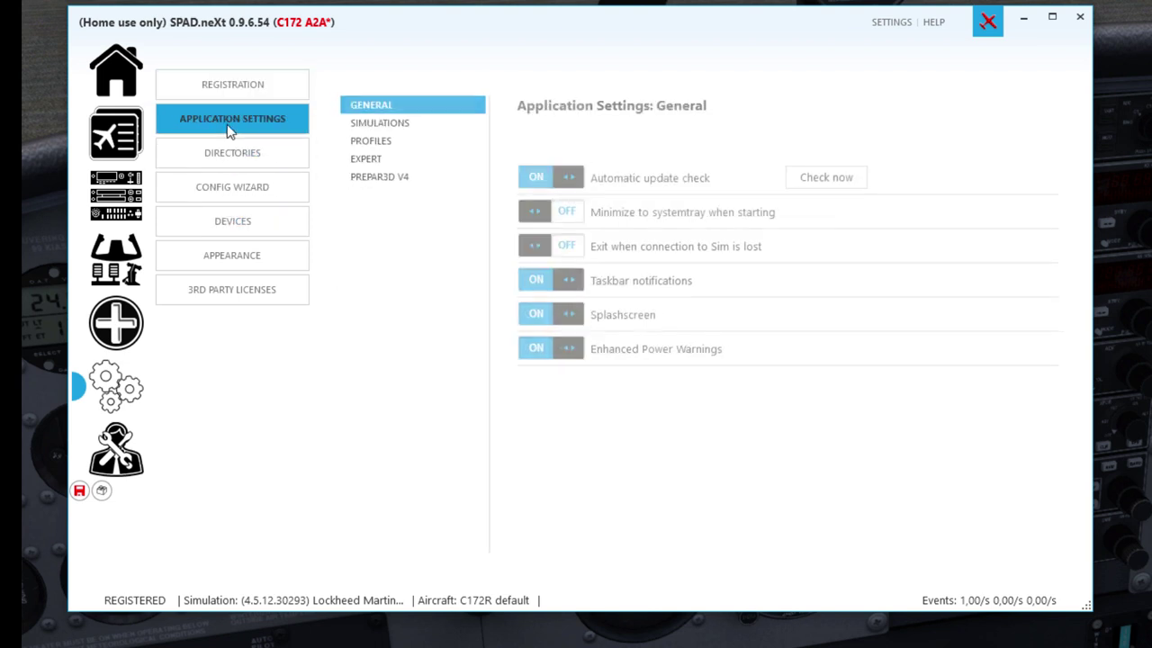
left_click(387, 130)
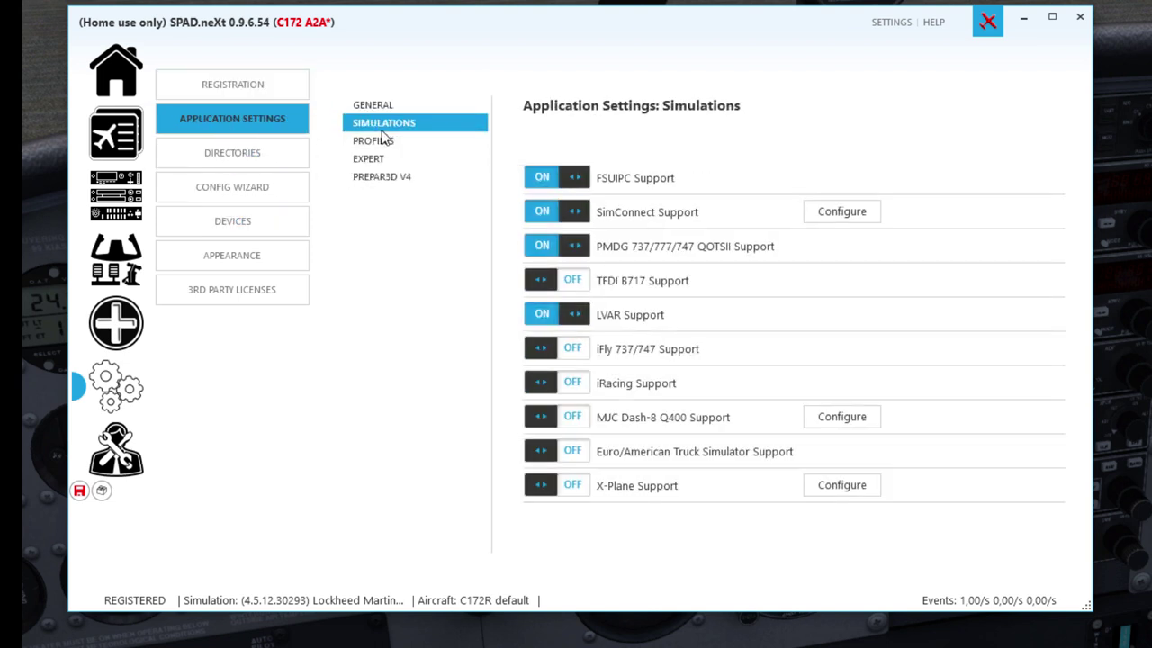
left_click(561, 184)
left_click(765, 322)
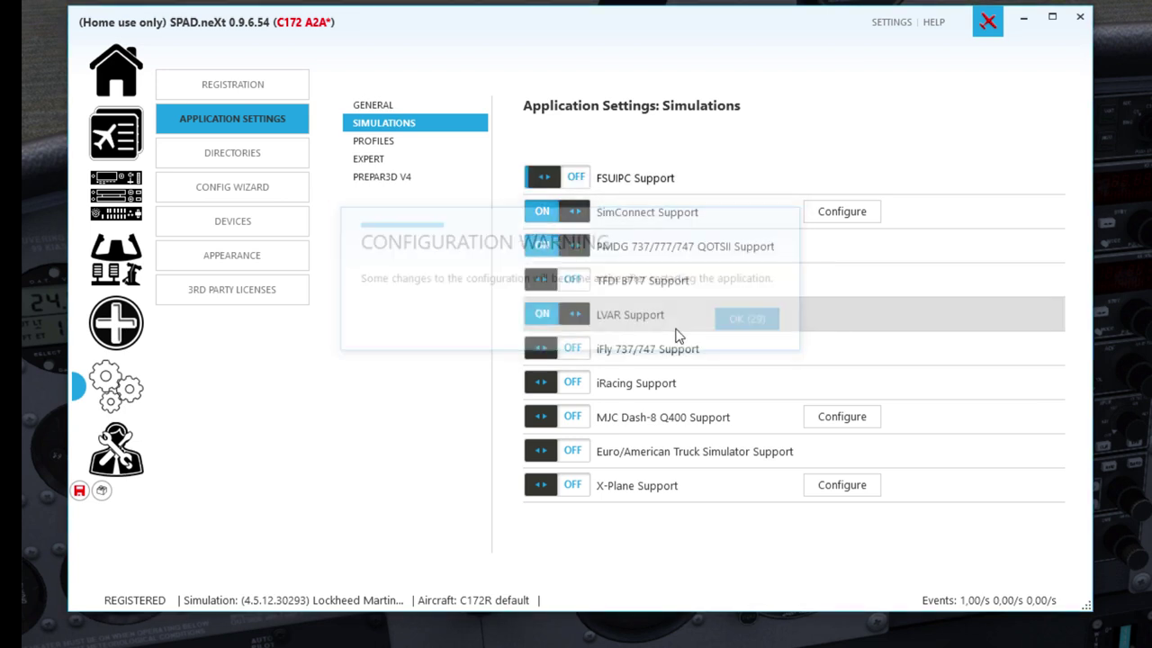
left_click(79, 490)
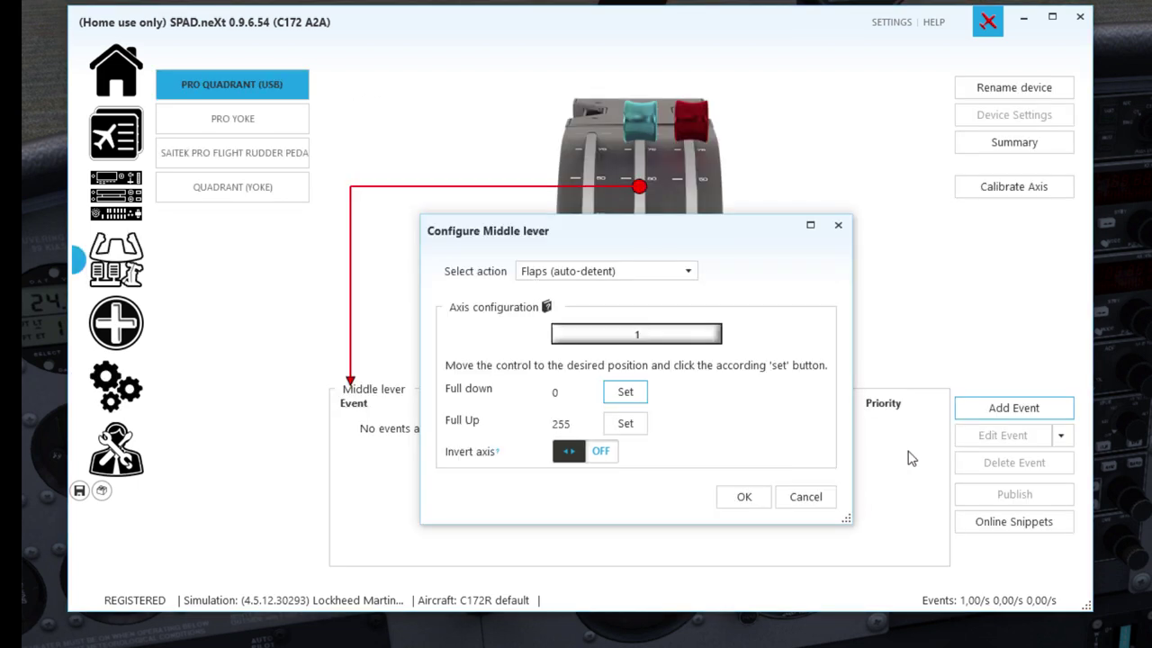
Calibrate the middle lever's Flaps (auto-detent) event with Full Up at 0 and Full down at 255, and accept it.
left_click(628, 400)
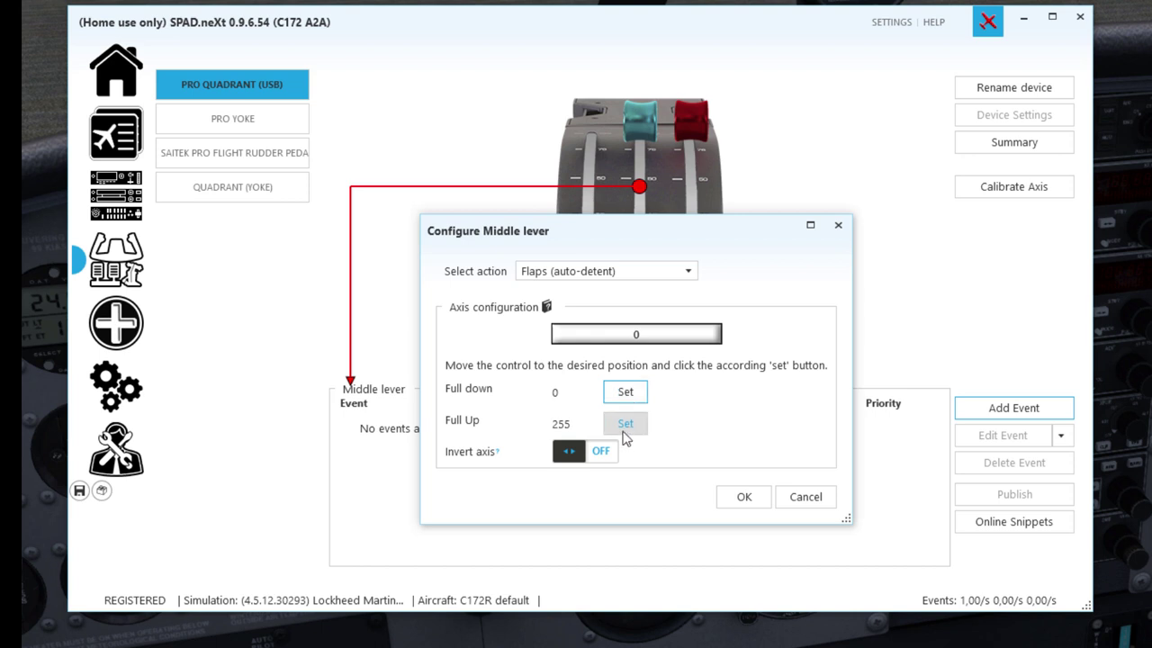
left_click(630, 430)
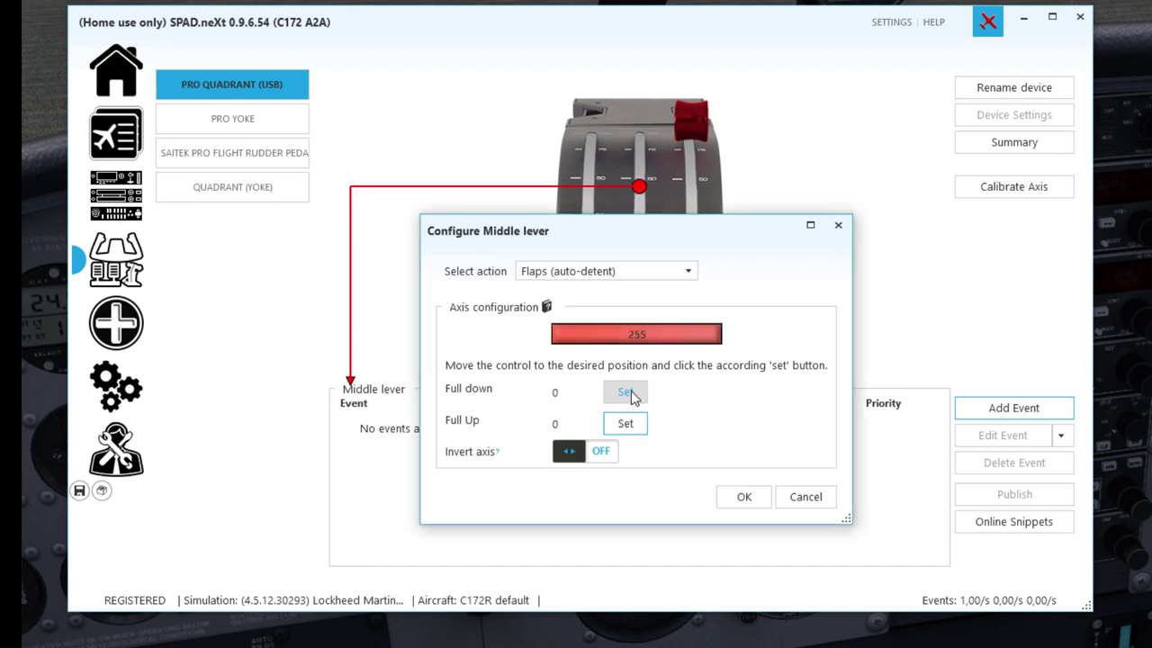
left_click(625, 394)
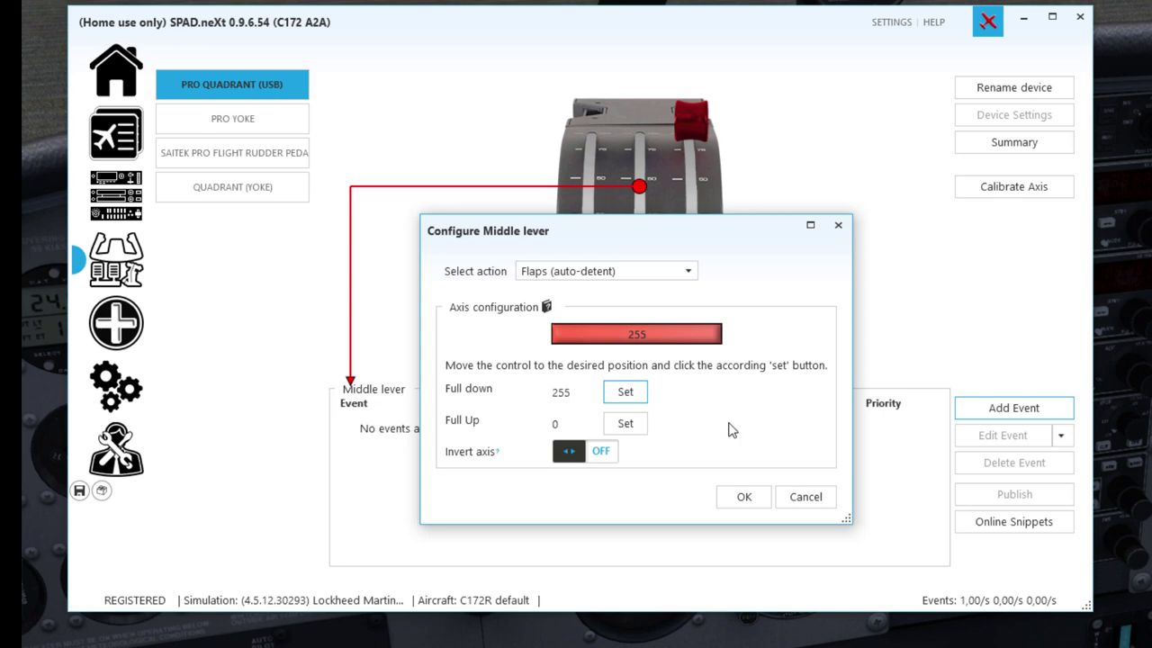
left_click(759, 500)
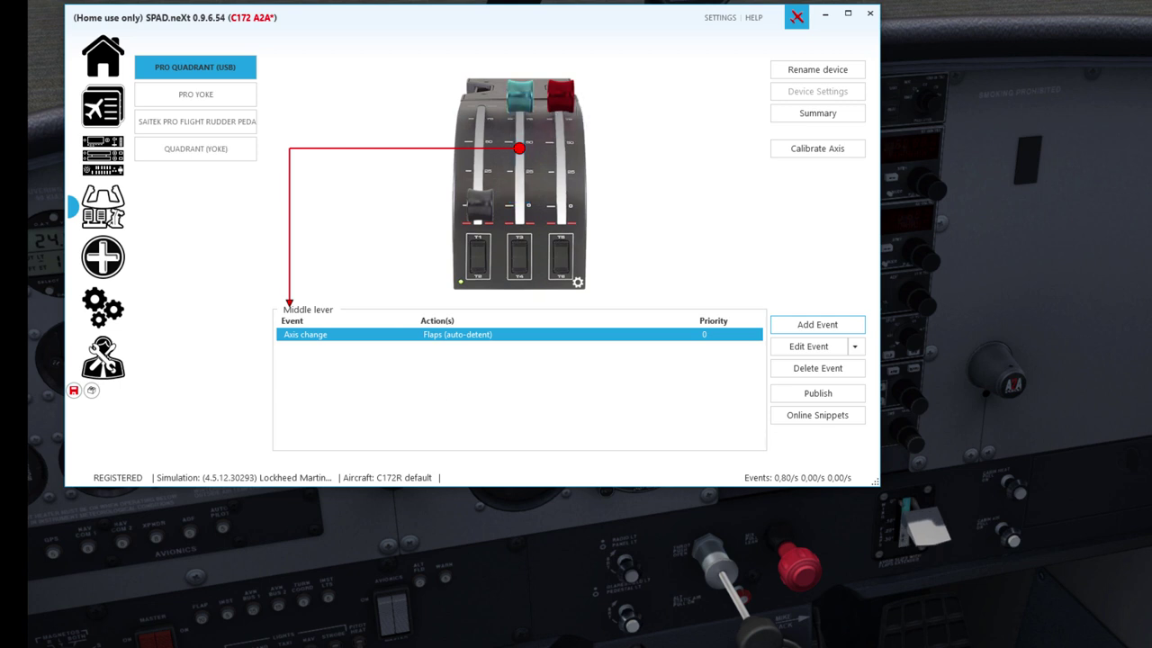
Check the flaps in the Prepar3D cockpit, and save the C172 A2A profile in SPAD.neXt.
key("alt+Tab")
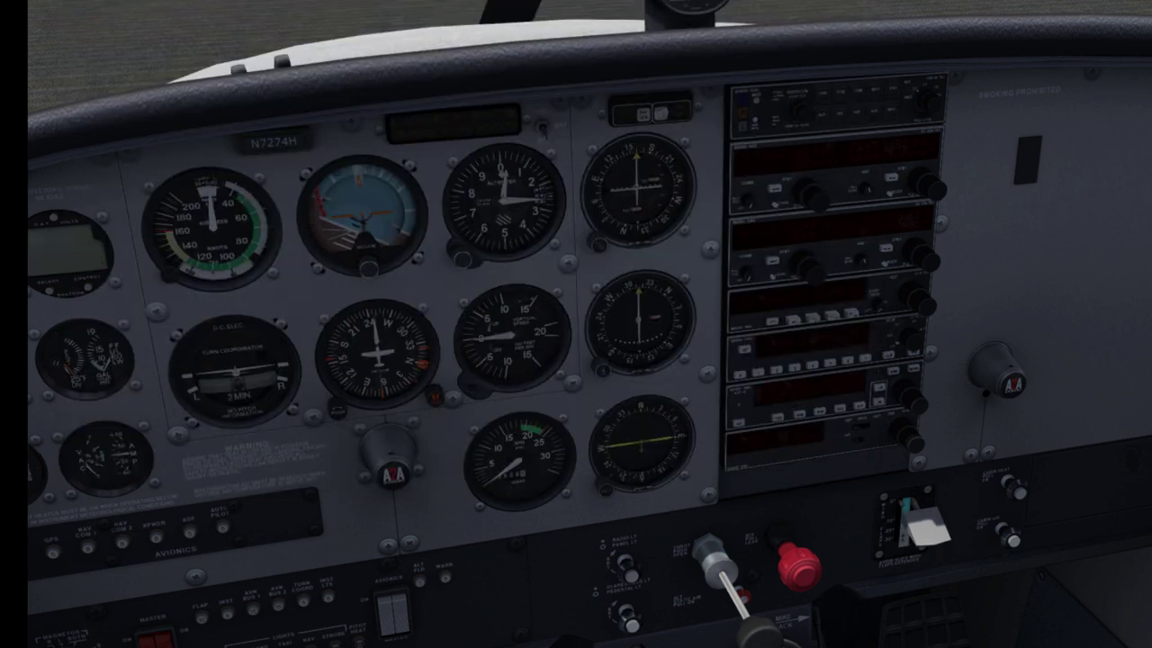
key("alt+Tab")
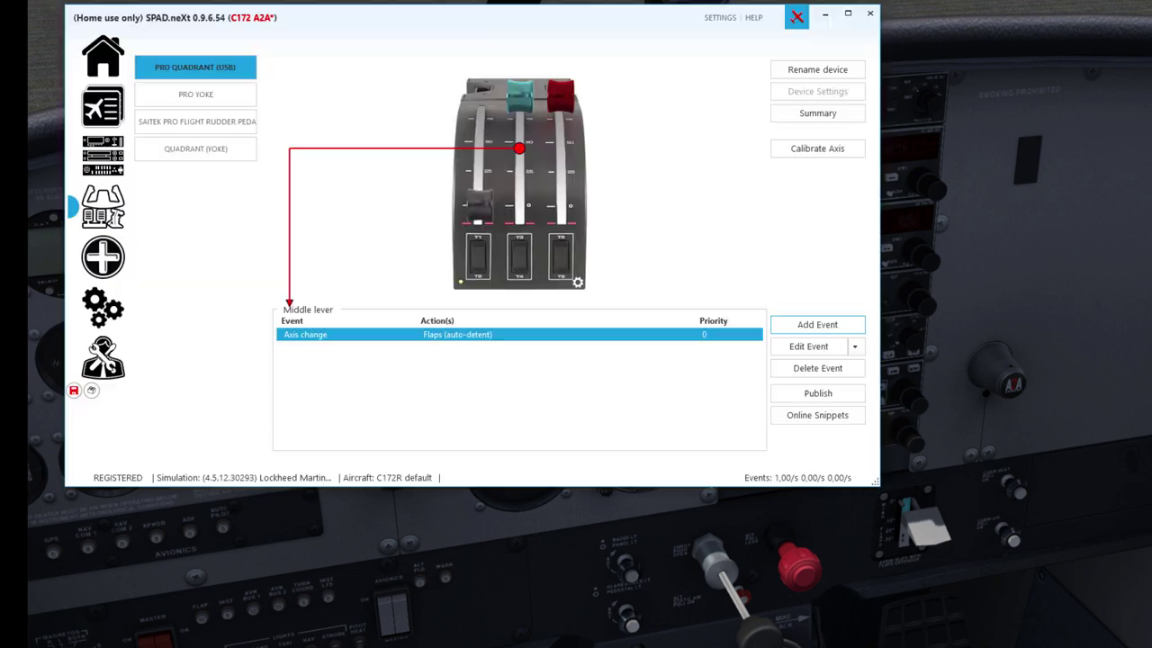
left_click(73, 389)
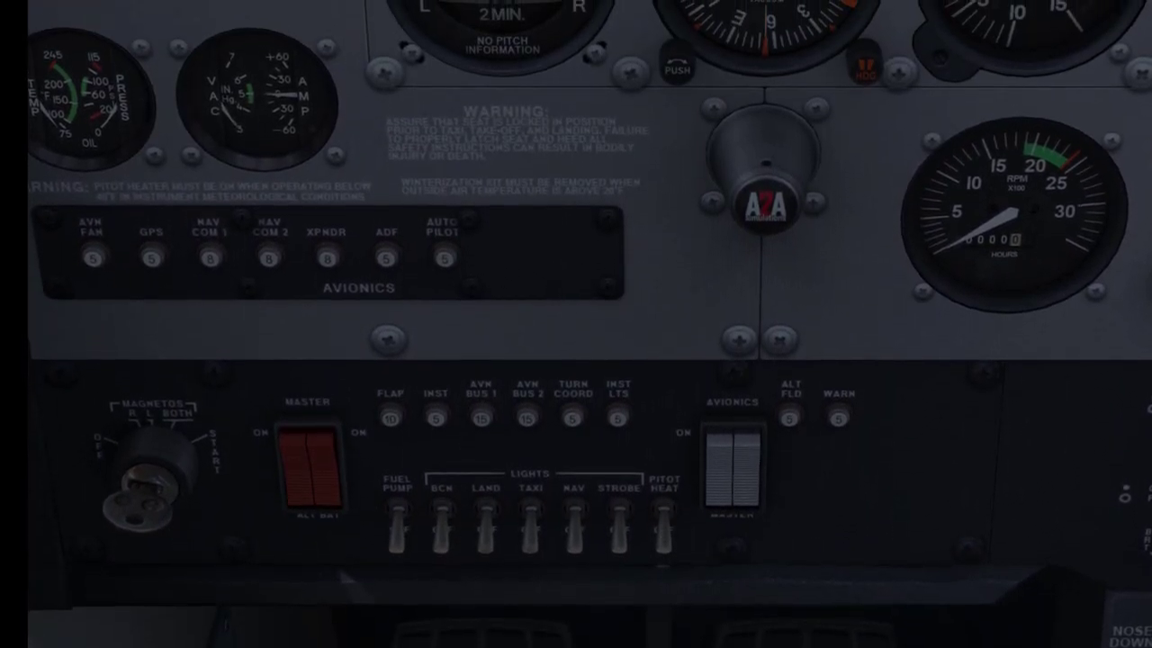
Switch to SPAD.neXt, move its window clear of the cockpit's master switches, and show the Pro Switch Panel.
key("alt+Tab")
left_click_drag(580, 24, 813, 3)
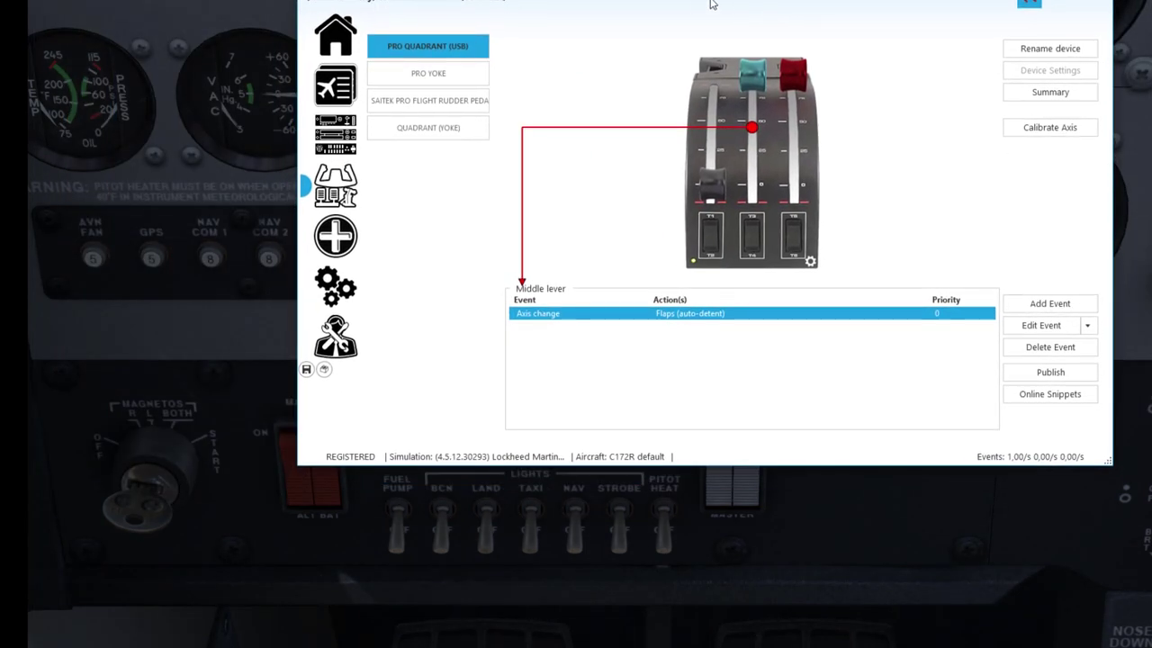
left_click_drag(710, 3, 790, 0)
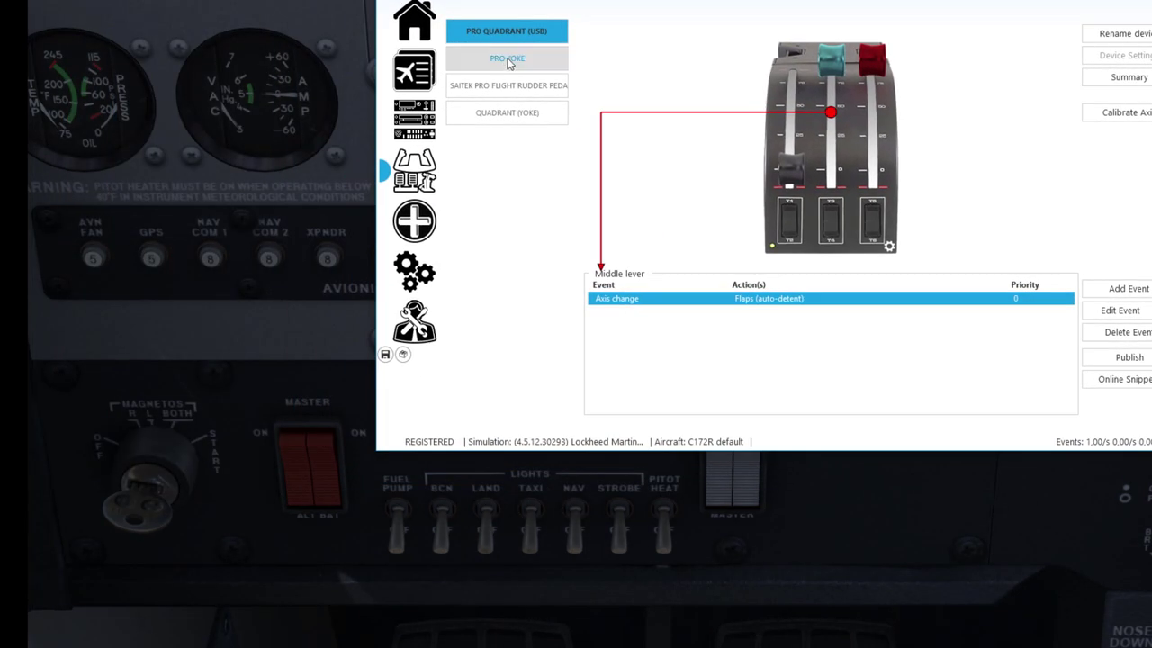
left_click(414, 120)
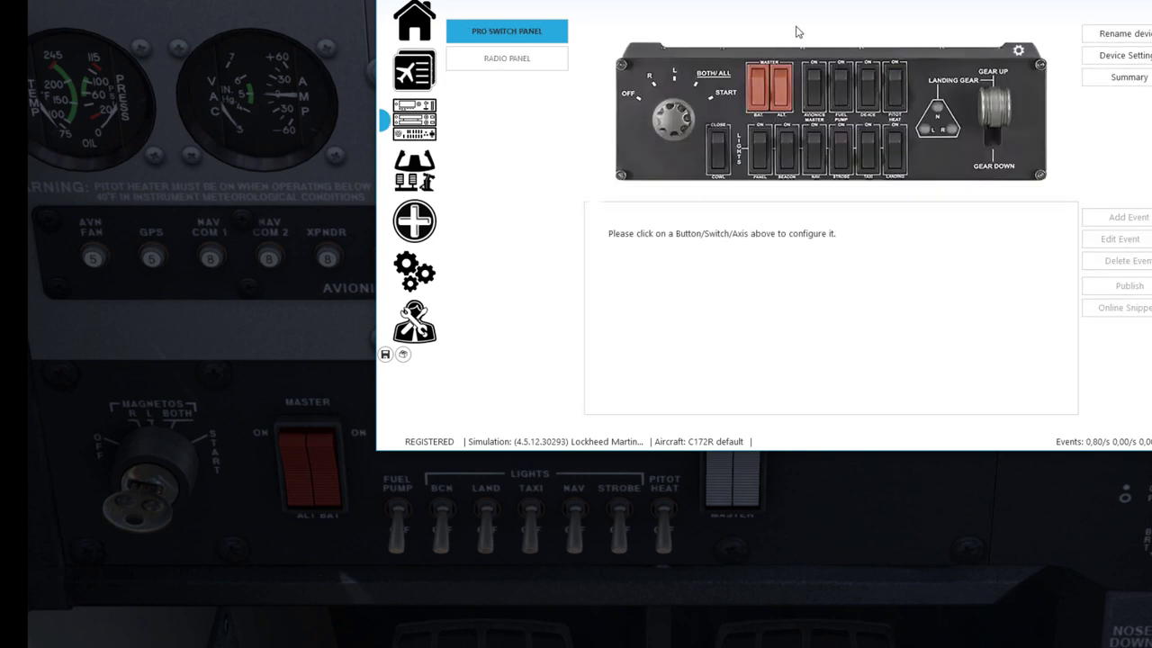
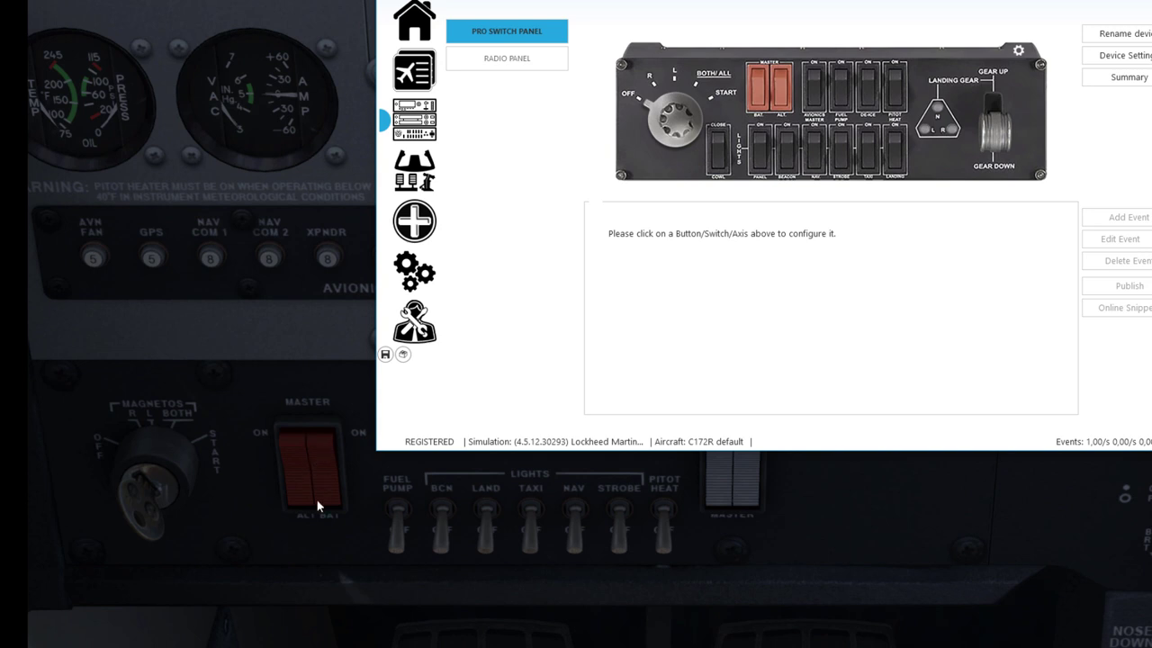
Delete both conditional events of the Master Battery switch and start a new Switched ON event for it.
left_click(757, 87)
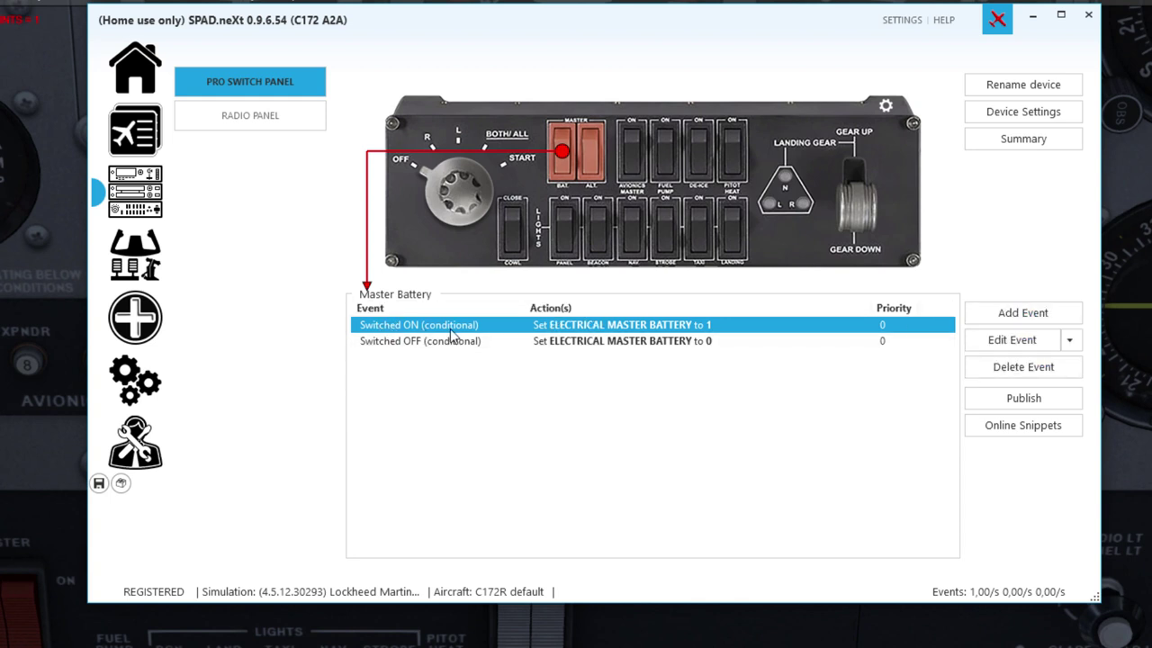
left_click(1020, 373)
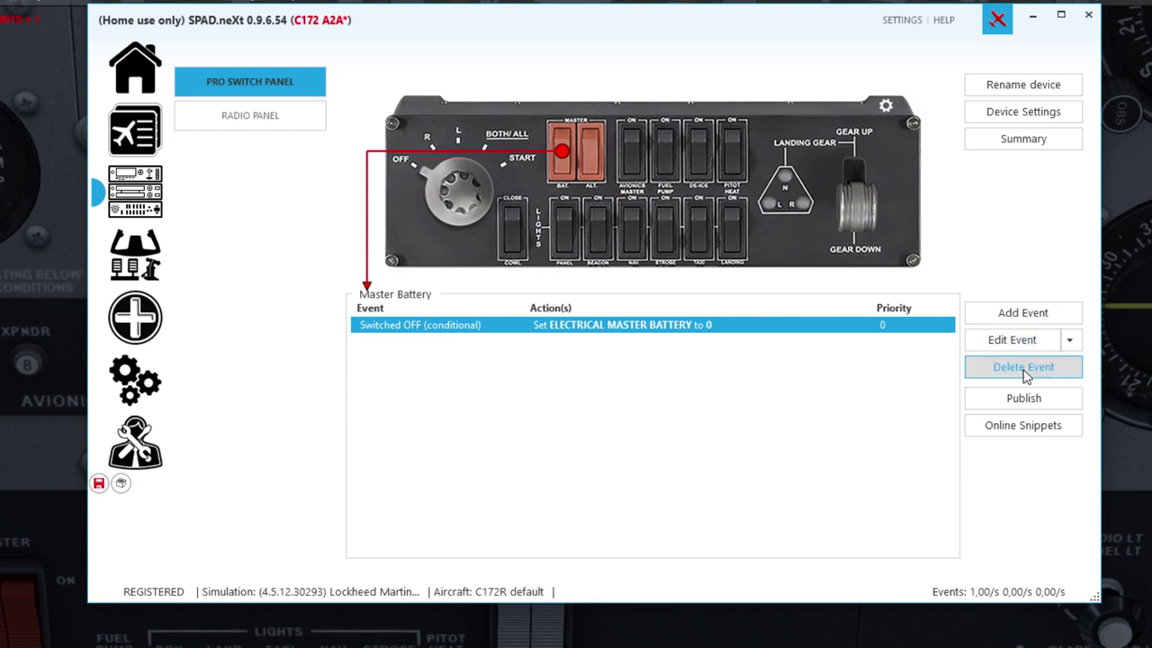
left_click(1020, 371)
left_click(1022, 312)
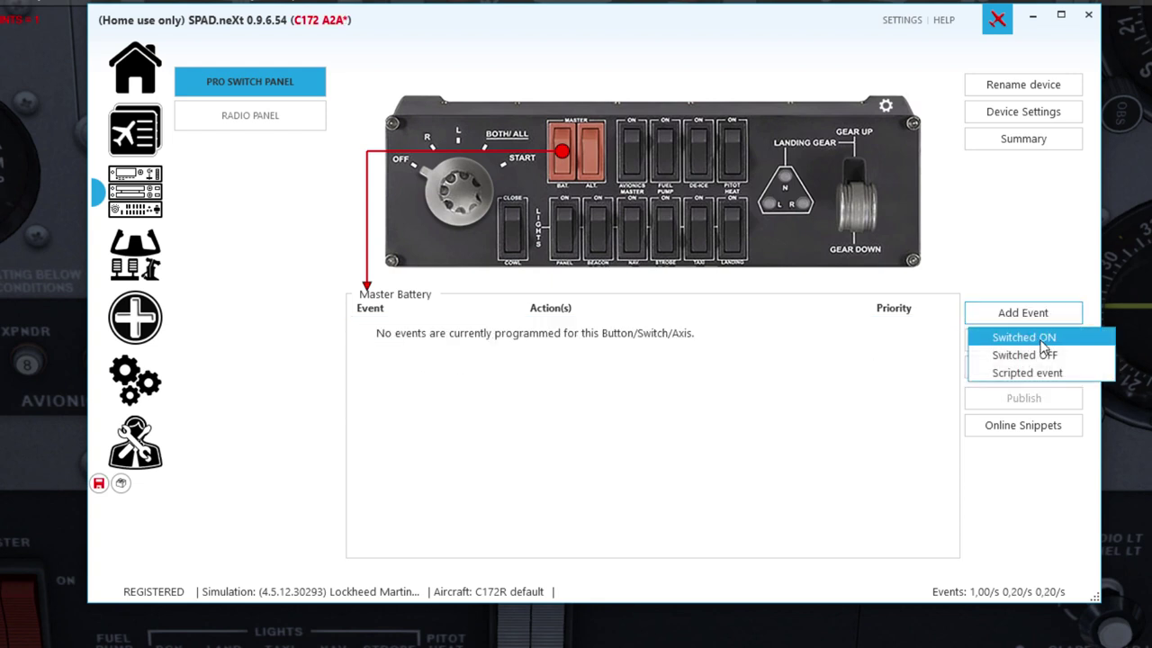
left_click(1042, 339)
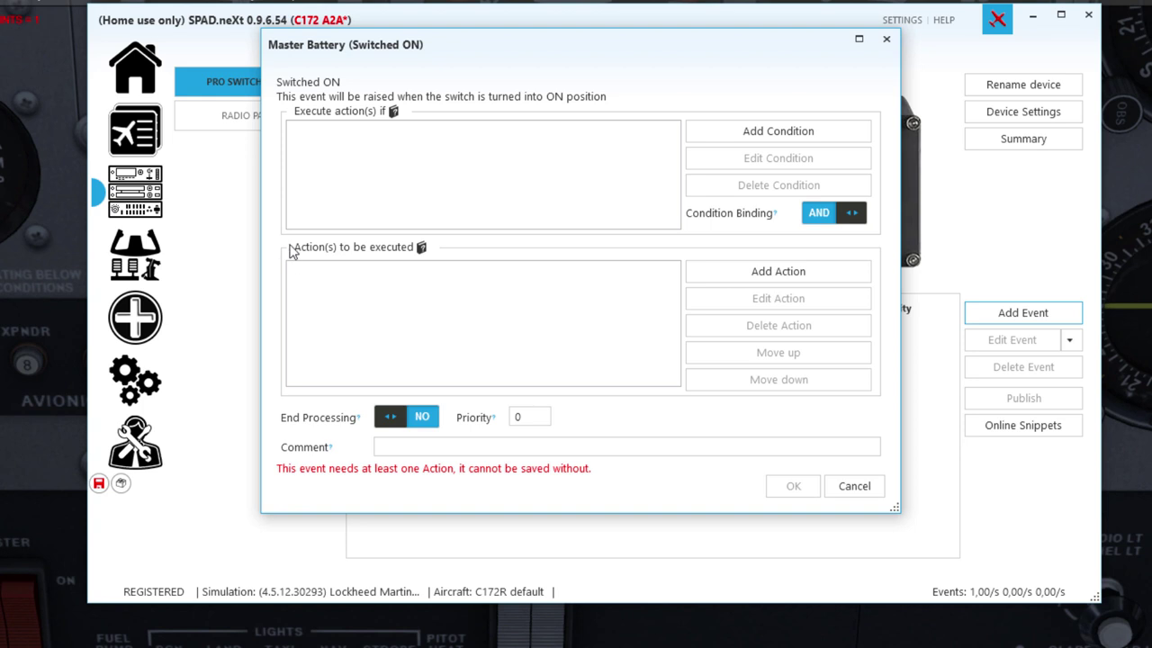
Add a keyboard action that presses and releases G for 50 ms to the Switched ON event.
left_click(798, 272)
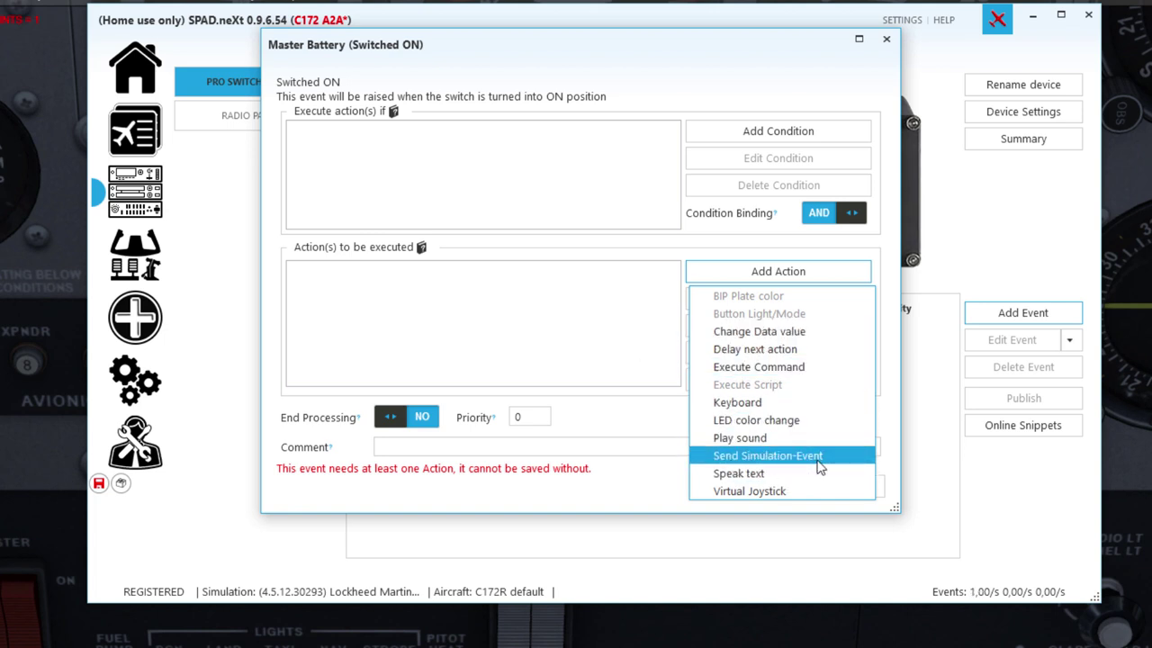
left_click(738, 405)
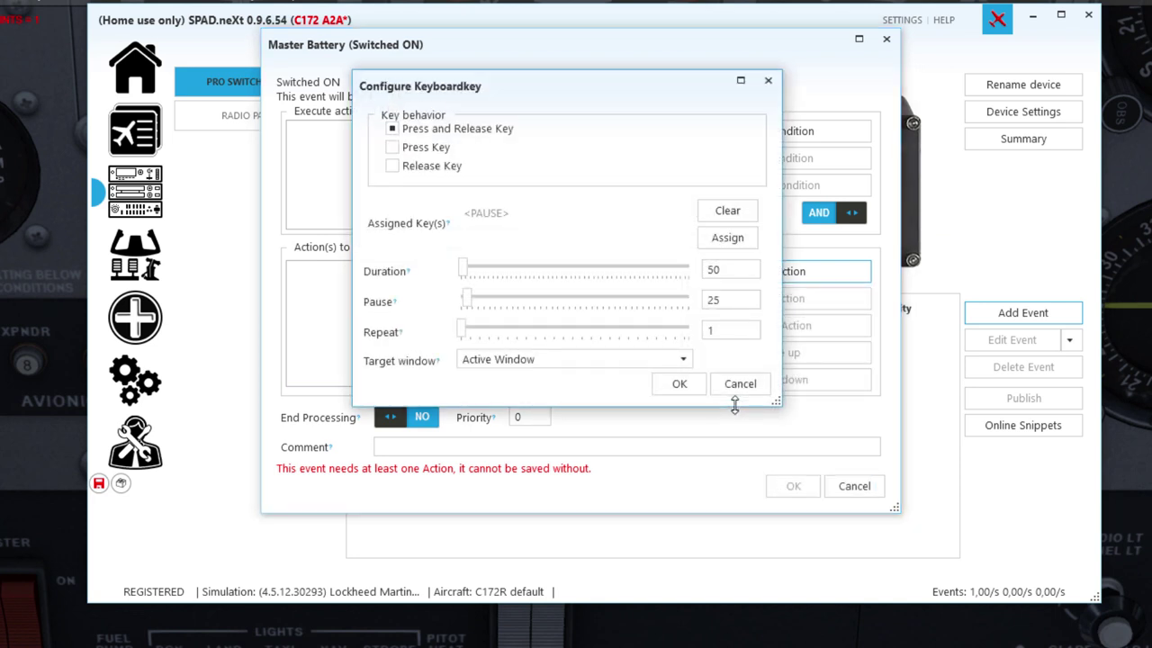
left_click(723, 241)
key("g")
left_click(680, 383)
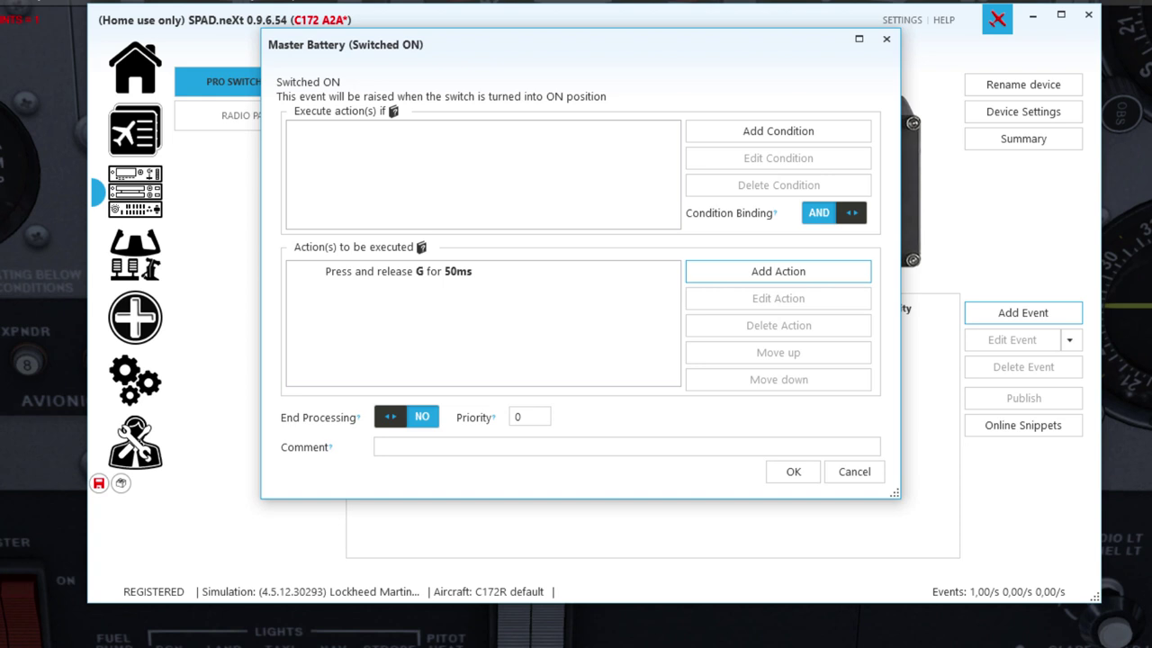
Try assigning the 1 key to the keyboard action, cancel the edit, and delete the action from the event.
left_click(448, 280)
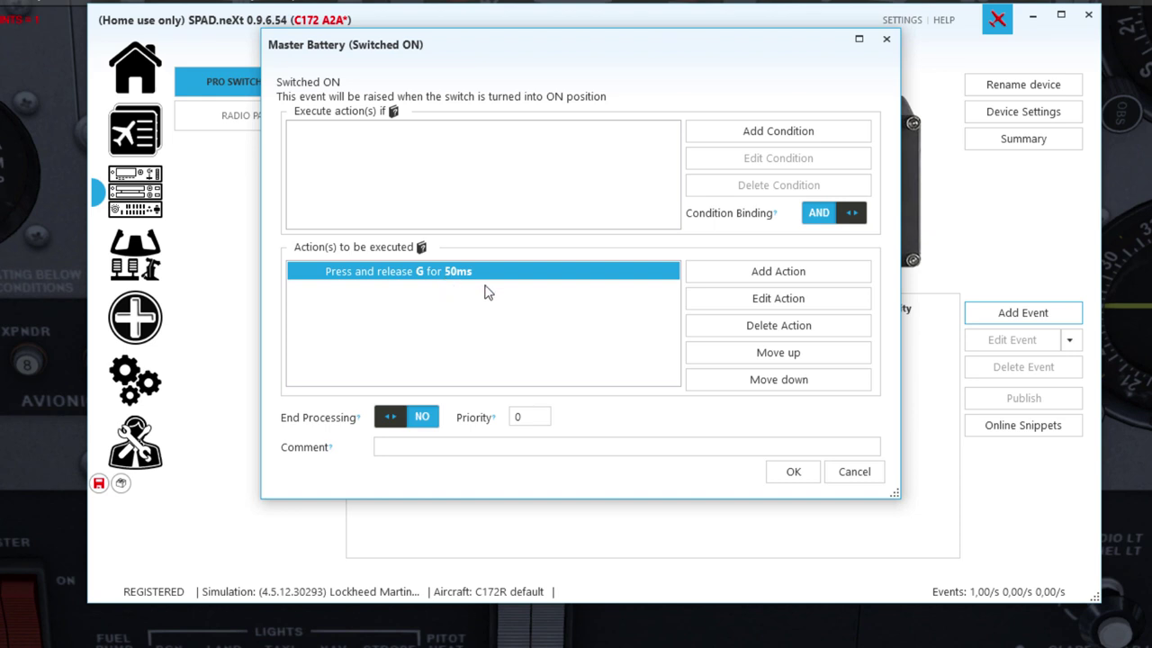
left_click(812, 302)
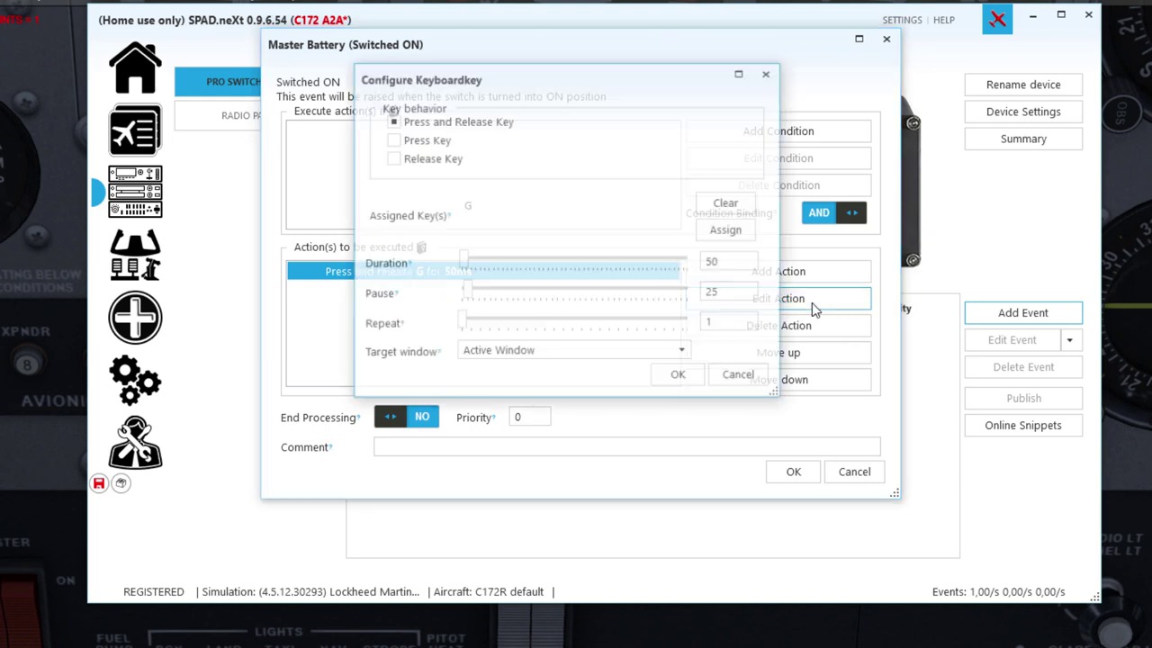
left_click(725, 202)
left_click(735, 232)
key("1")
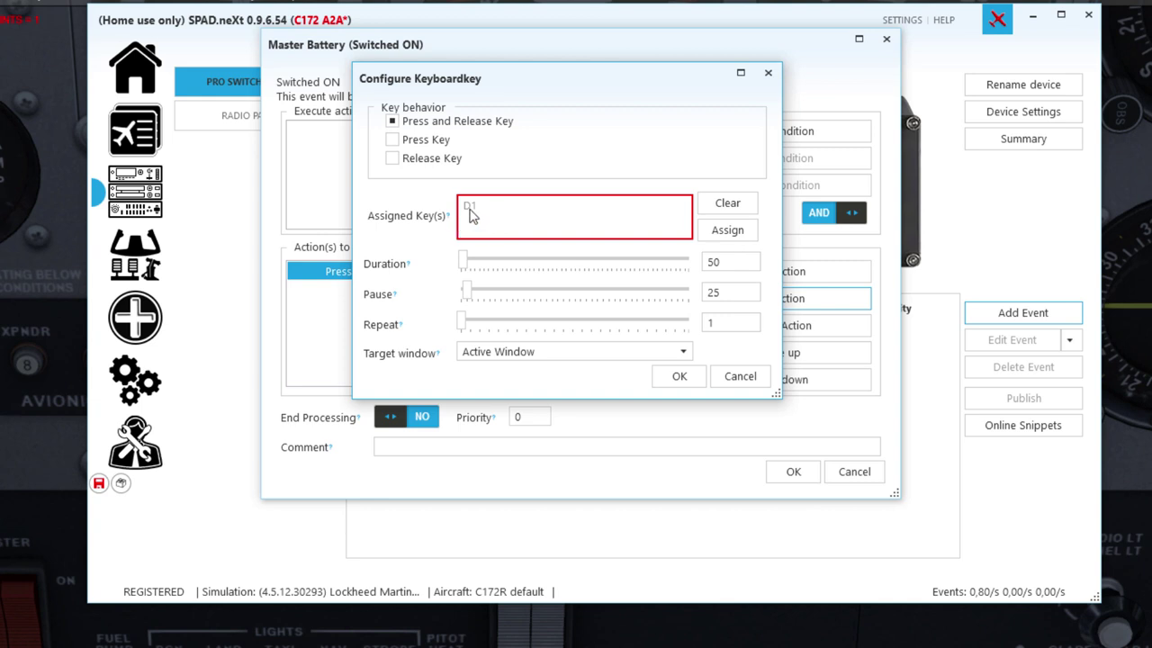
left_click(720, 237)
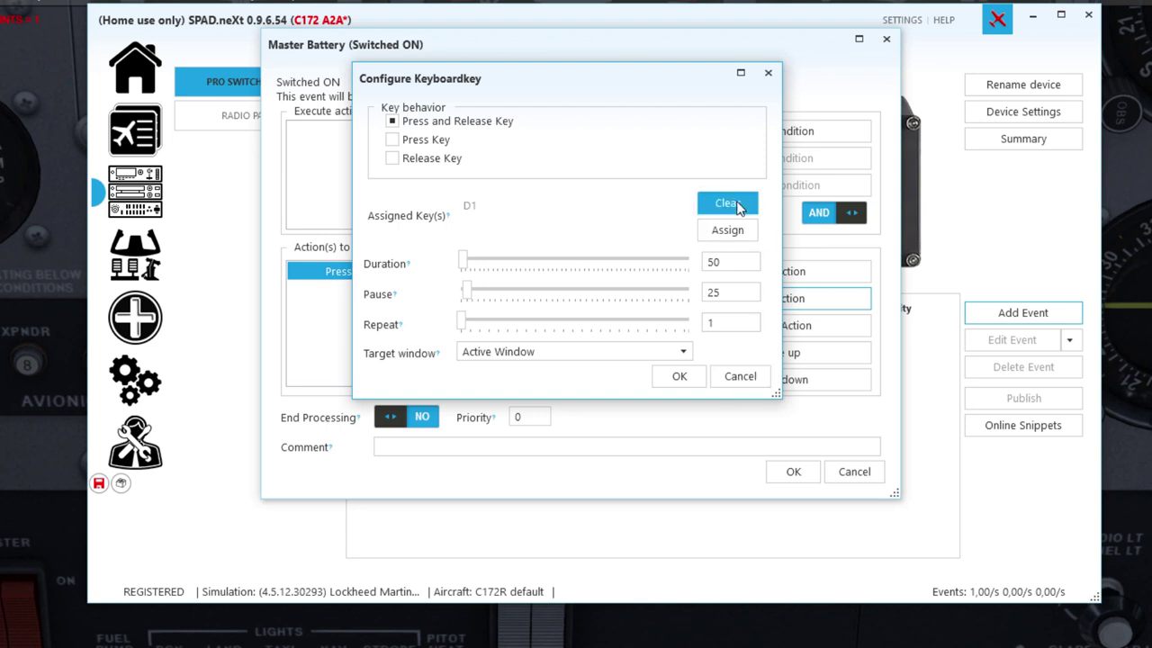
left_click(738, 203)
left_click(740, 377)
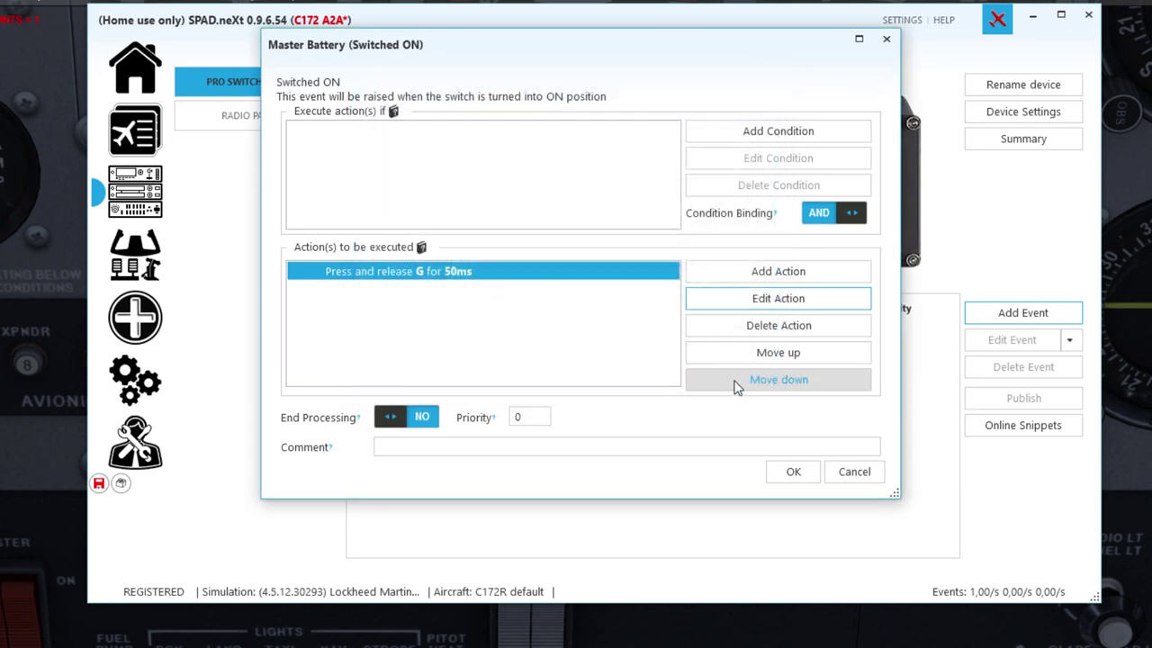
left_click(800, 329)
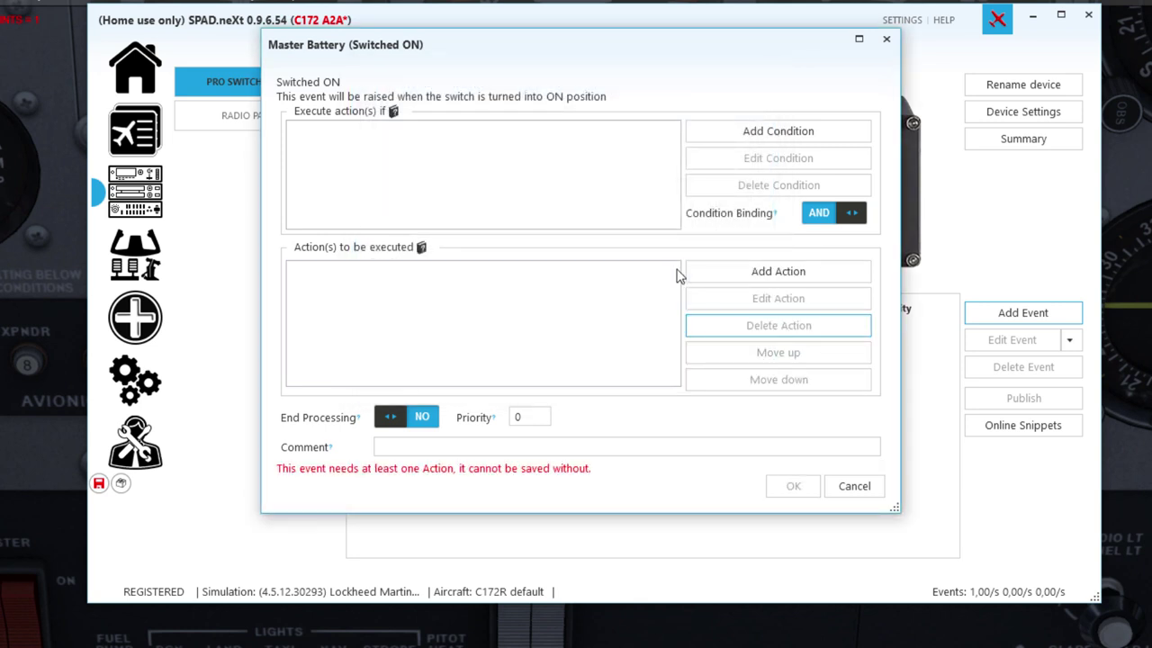
Add a simulation-event action, filter for SIMCONNECT instead of PMDG737, search for "master", and choose TOGGLE_MASTER_BATTERY.
left_click(797, 277)
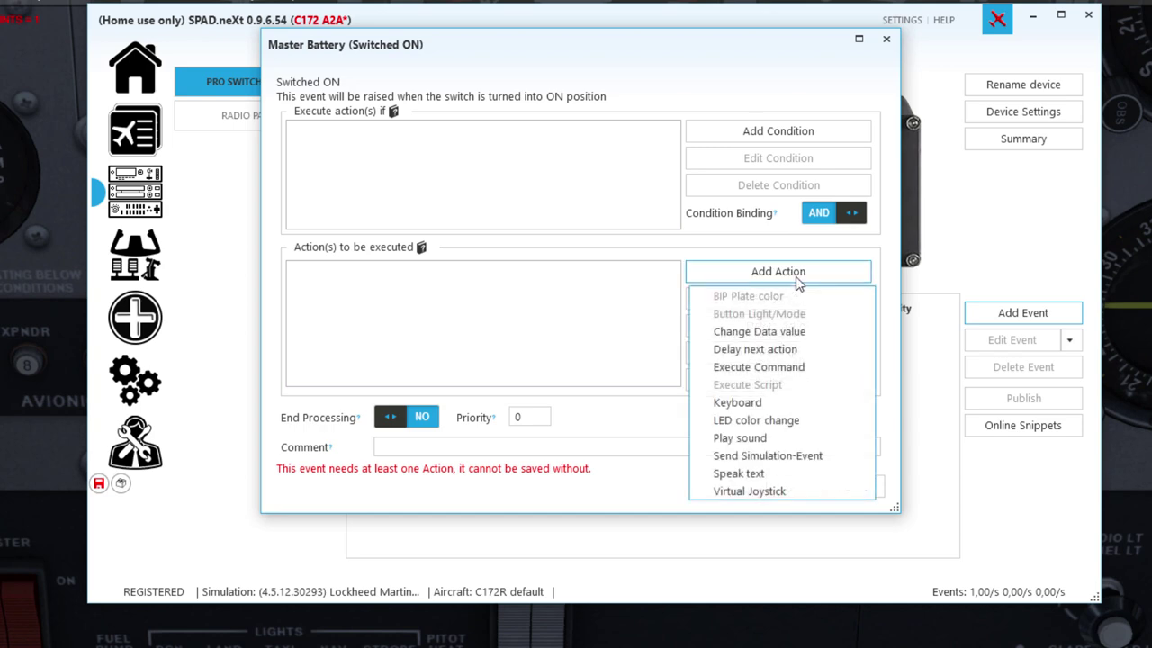
left_click(804, 457)
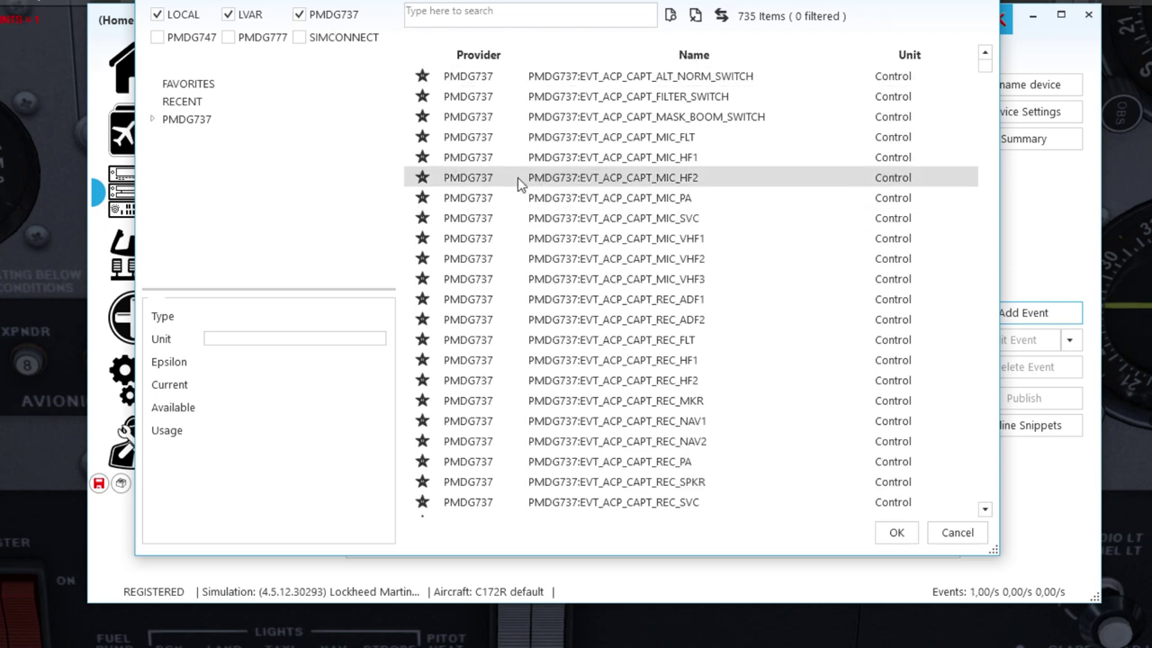
left_click(297, 16)
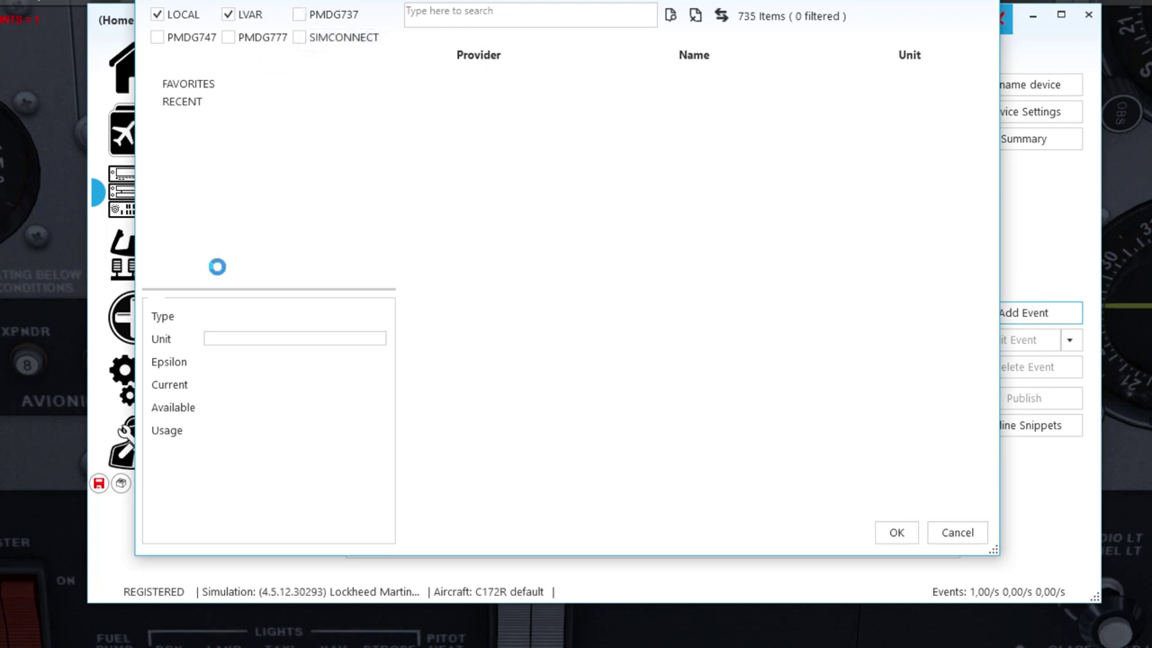
left_click(300, 37)
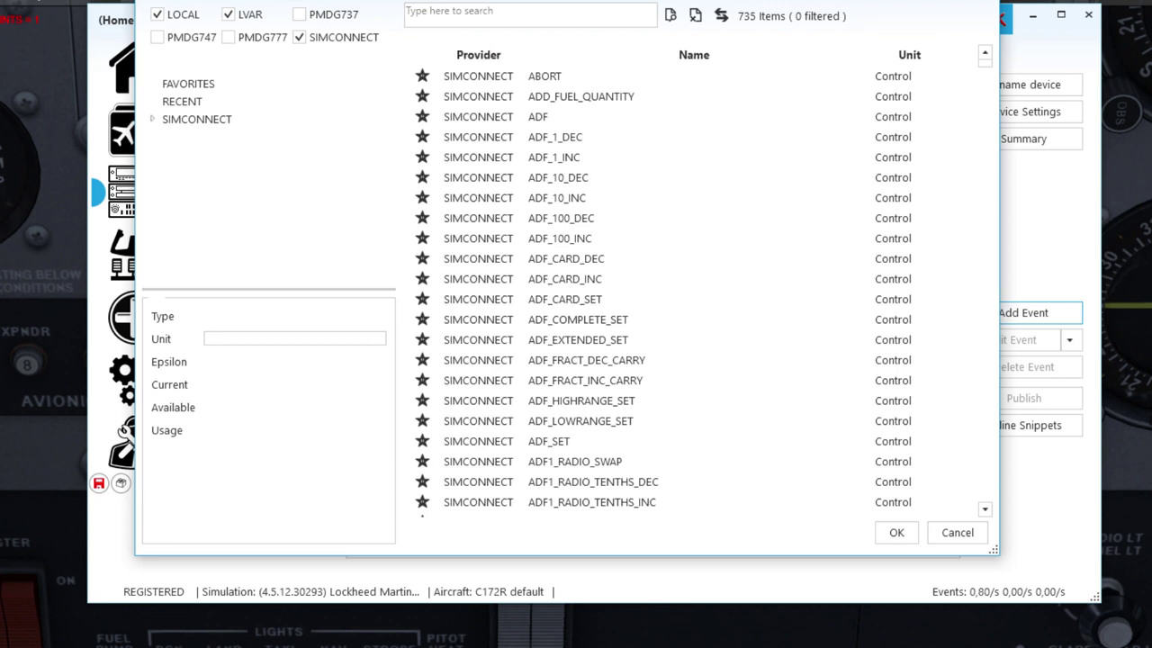
left_click(528, 16)
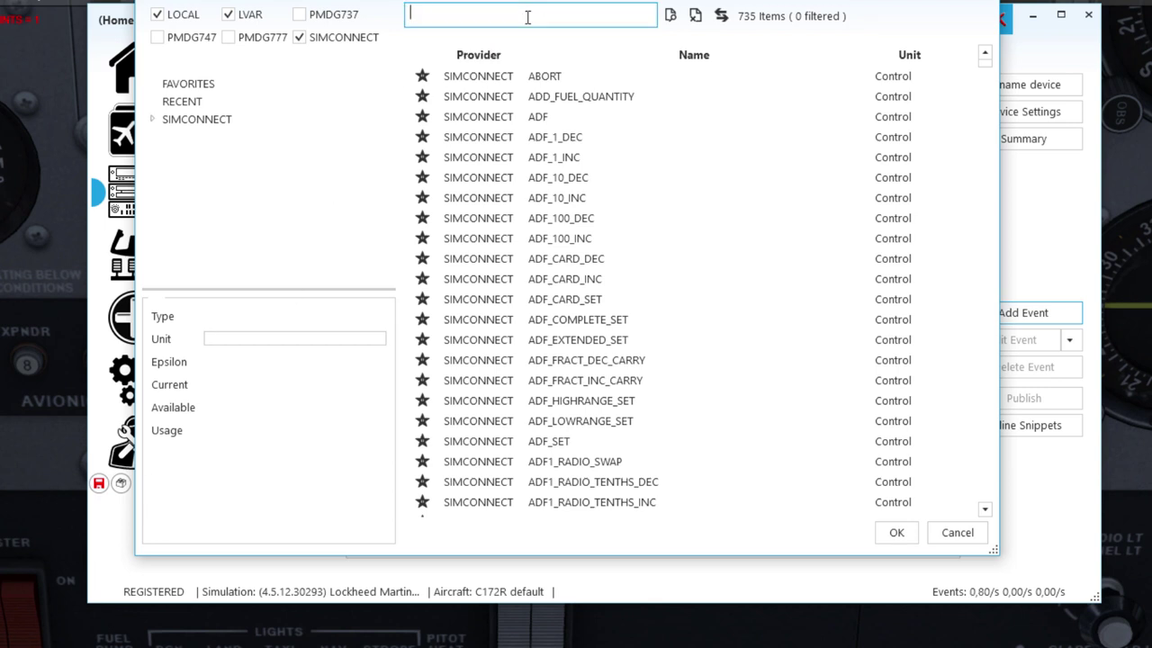
type("master")
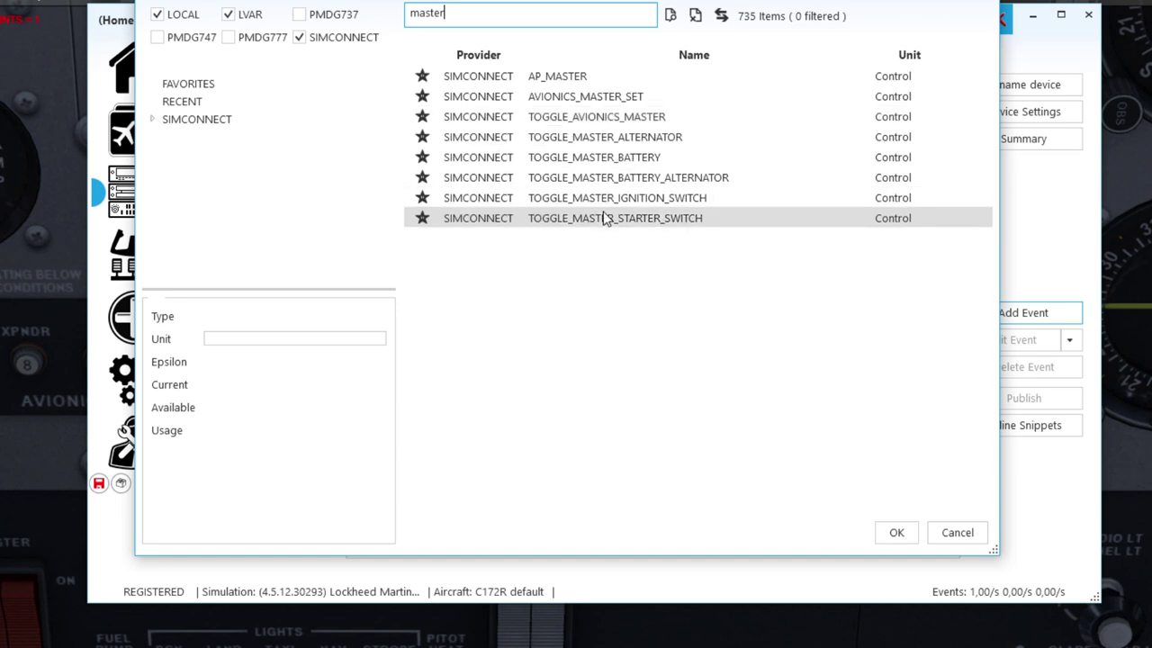
left_click(557, 159)
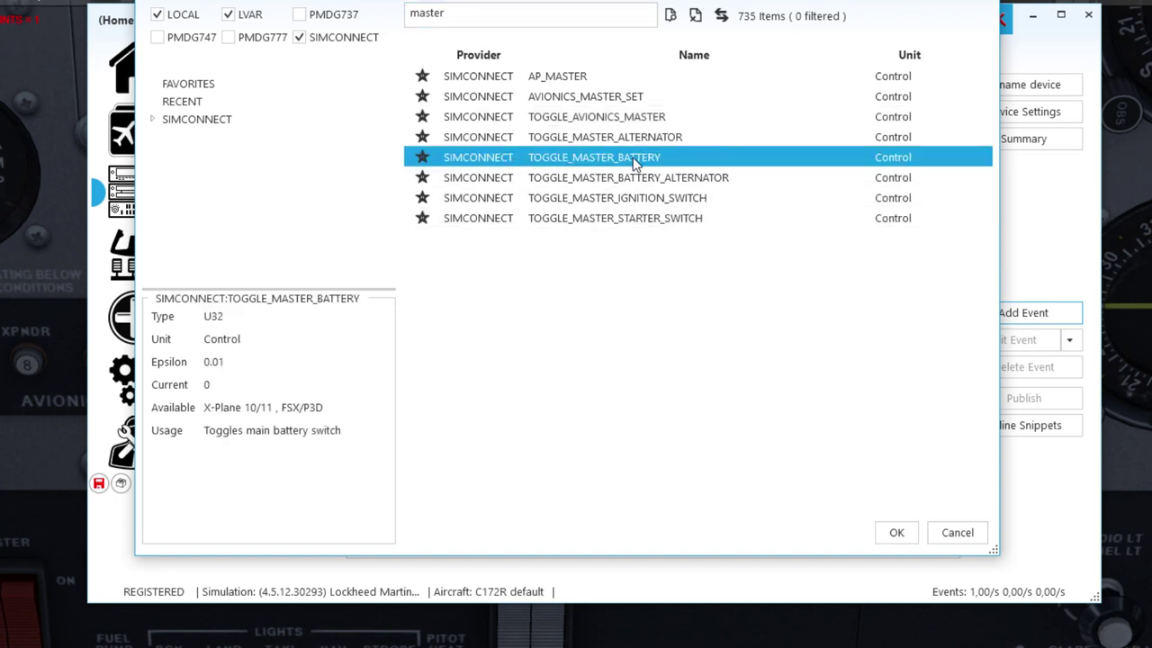
left_click(896, 532)
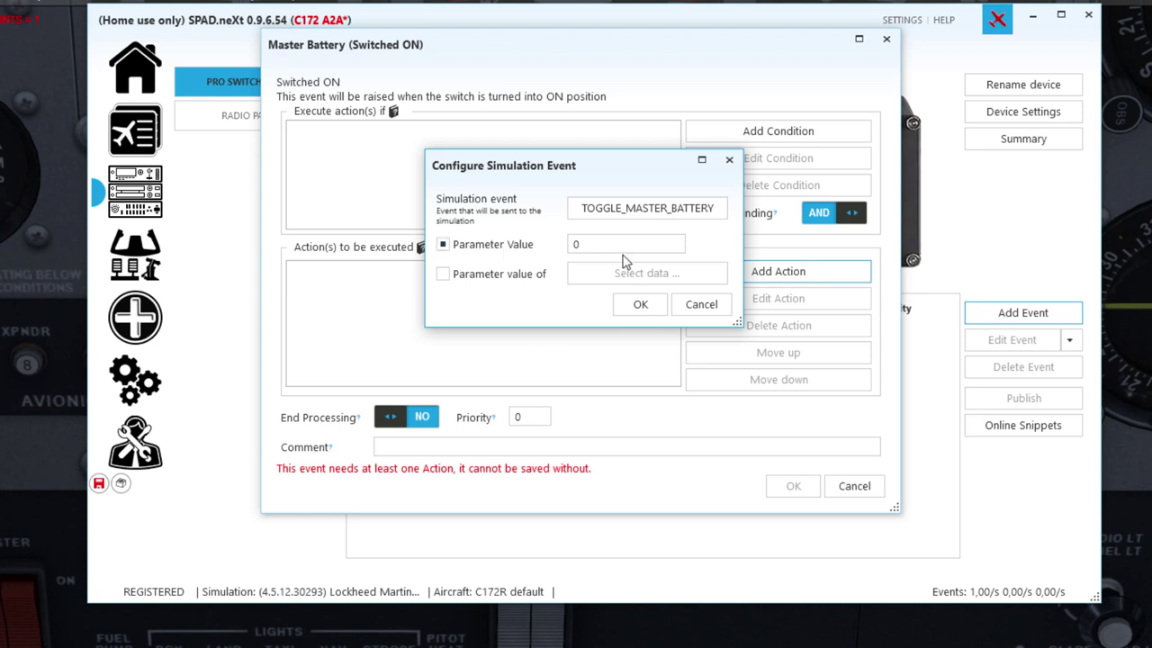
Set the TOGGLE_MASTER_BATTERY parameter value to 1, accept the Switched ON event, and turn off the battery switch in the cockpit.
double_click(593, 244)
type("1")
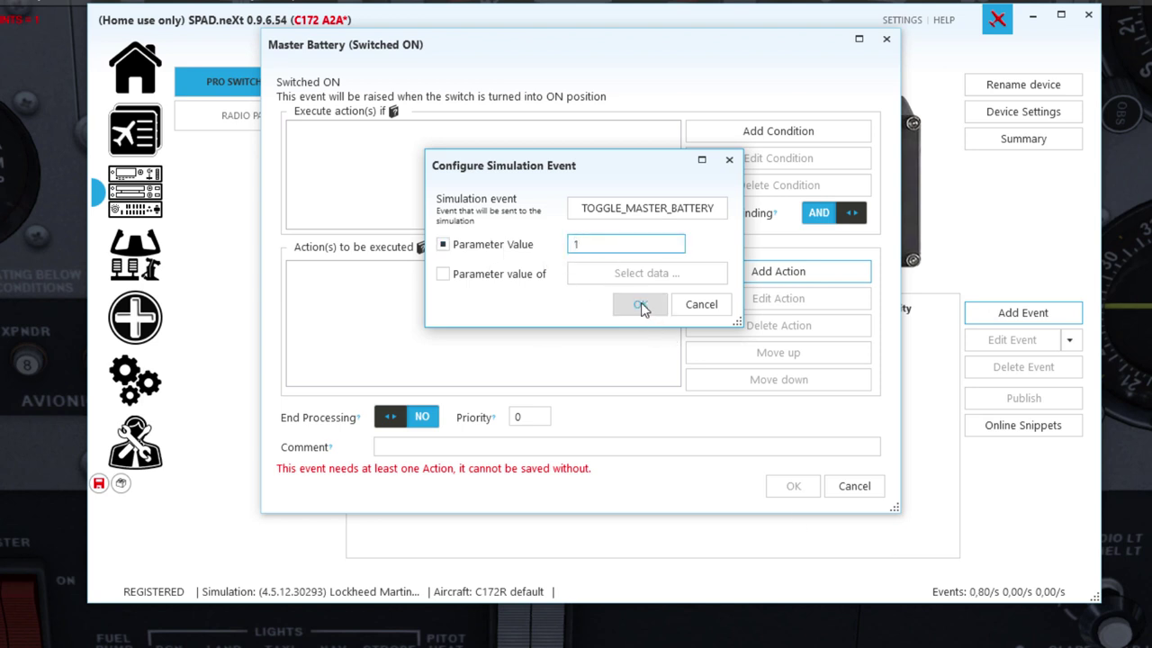
left_click(642, 306)
left_click(415, 275)
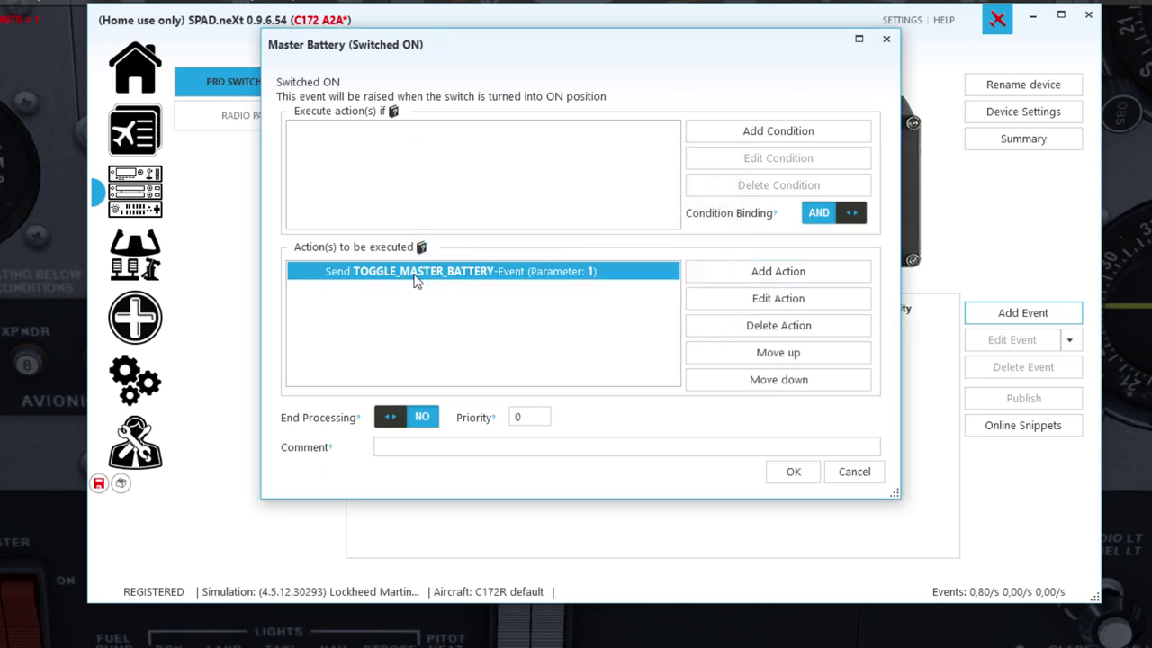
left_click(791, 479)
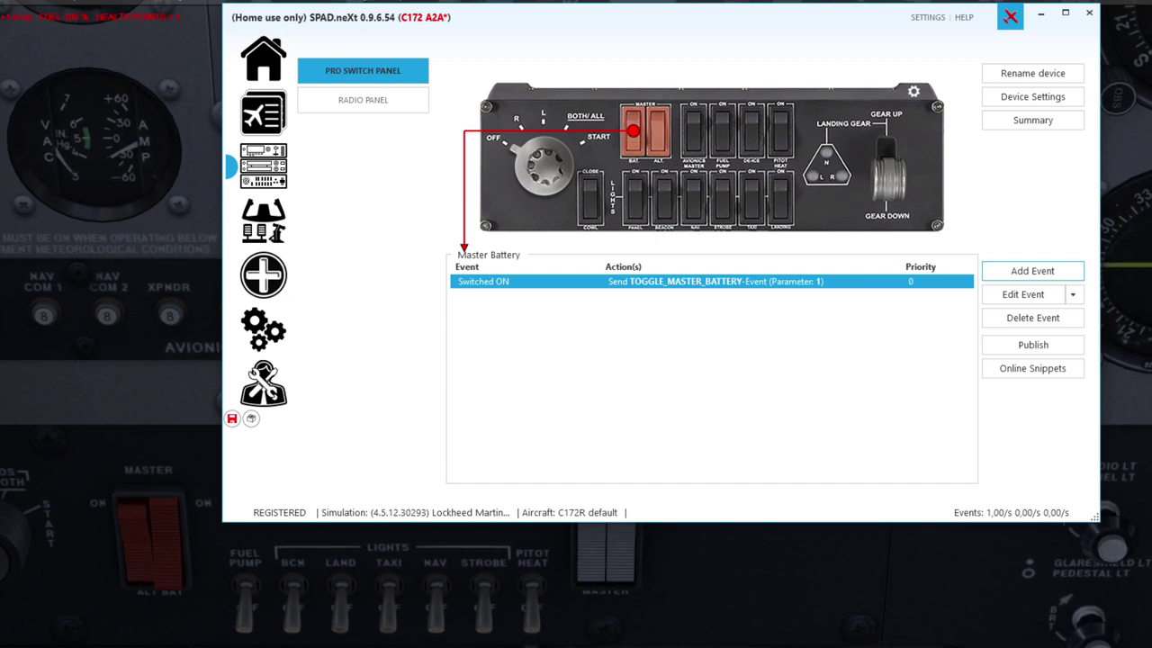
left_click(188, 585)
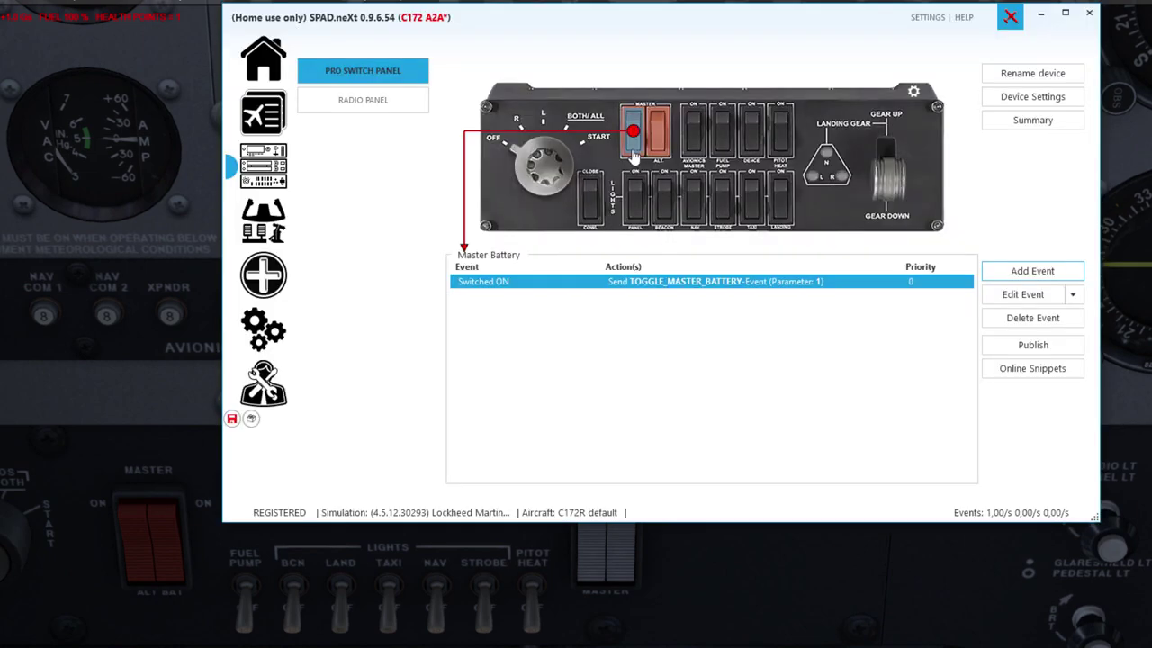
Create a Switched OFF event for the Master Battery switch and start adding an action to it.
left_click(1053, 272)
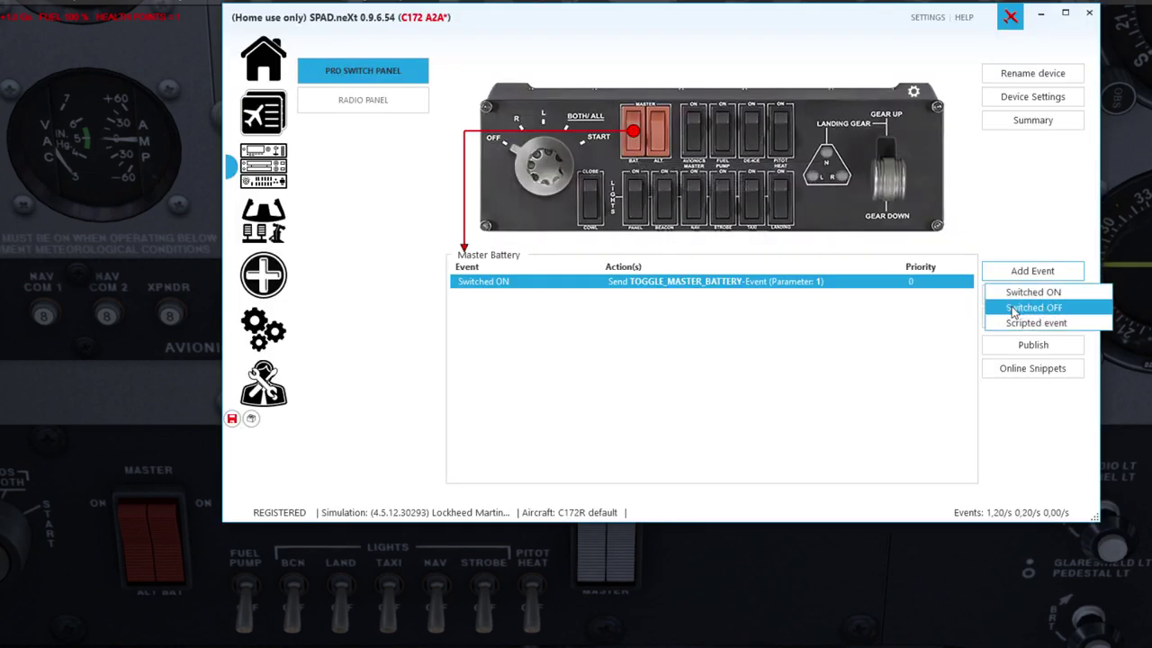
left_click(1040, 310)
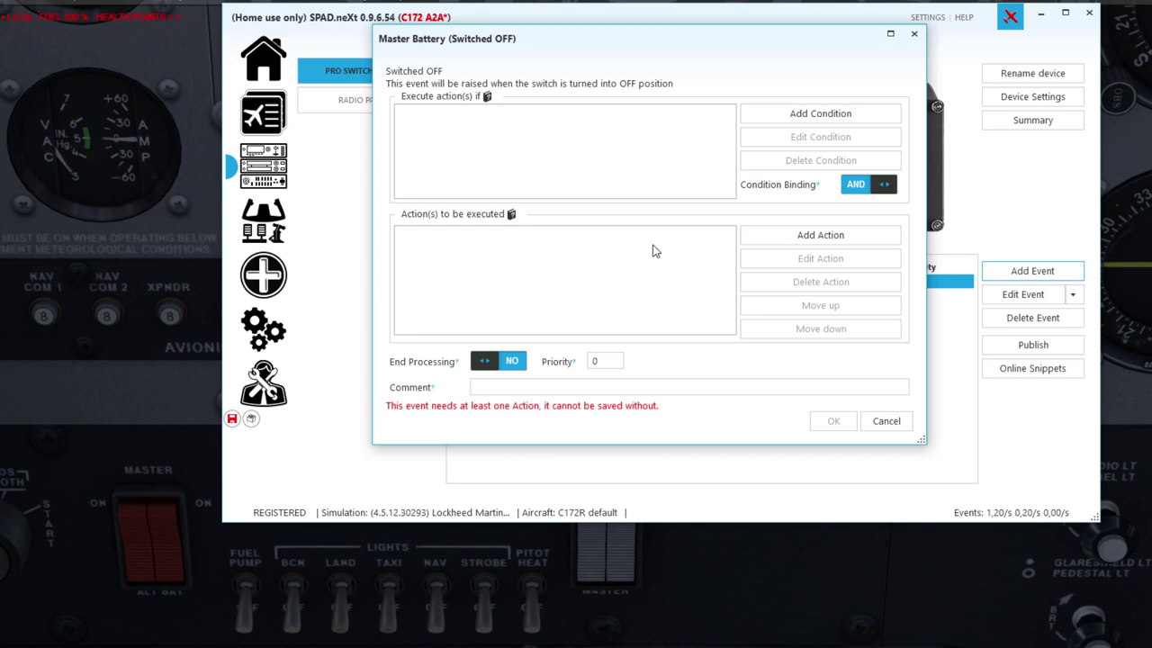
left_click(864, 237)
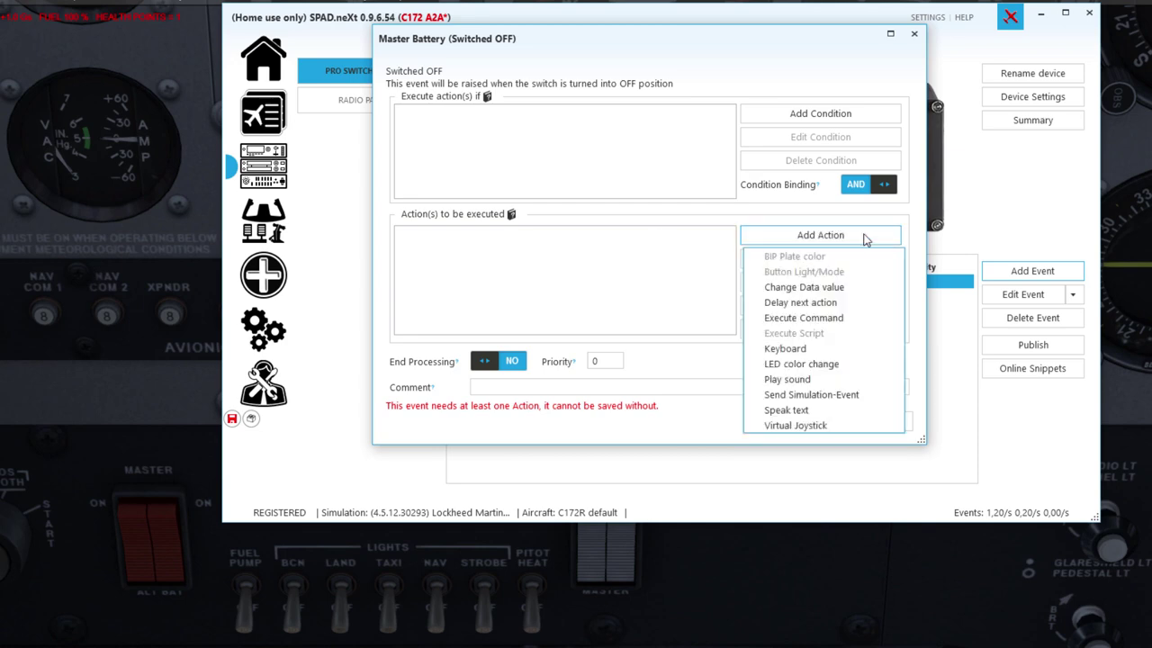
Have the Master Battery Switched OFF event send TOGGLE_MASTER_BATTERY with parameter value 0, and save the profile.
left_click(823, 397)
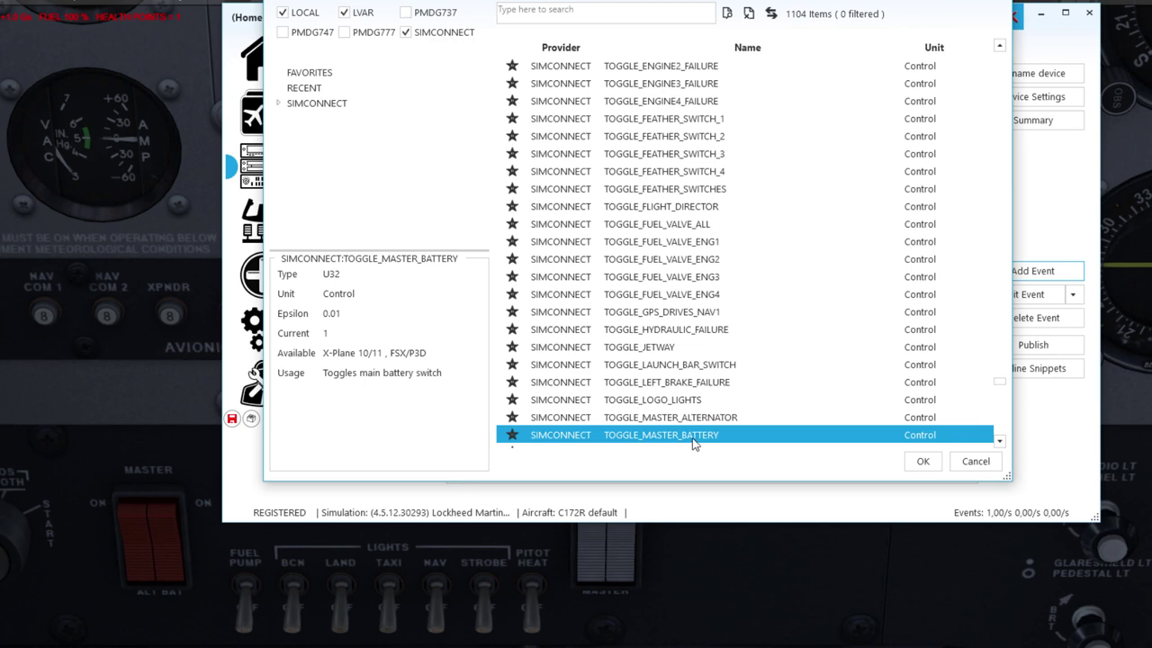
left_click(923, 462)
left_click(530, 212)
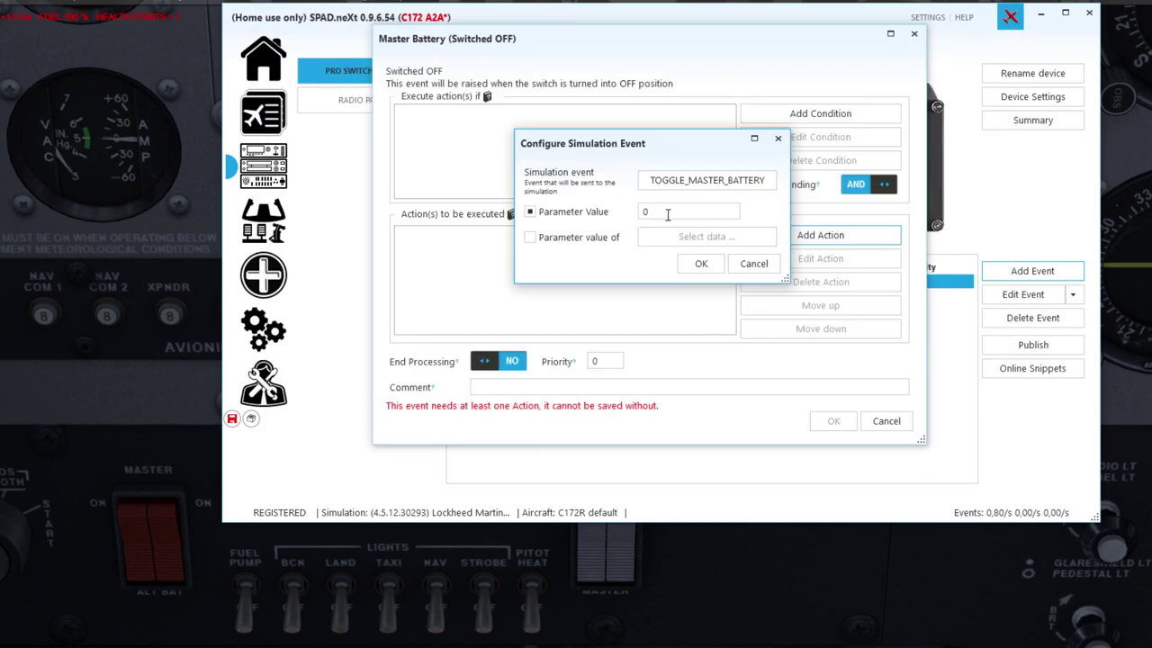
left_click(702, 264)
left_click(832, 420)
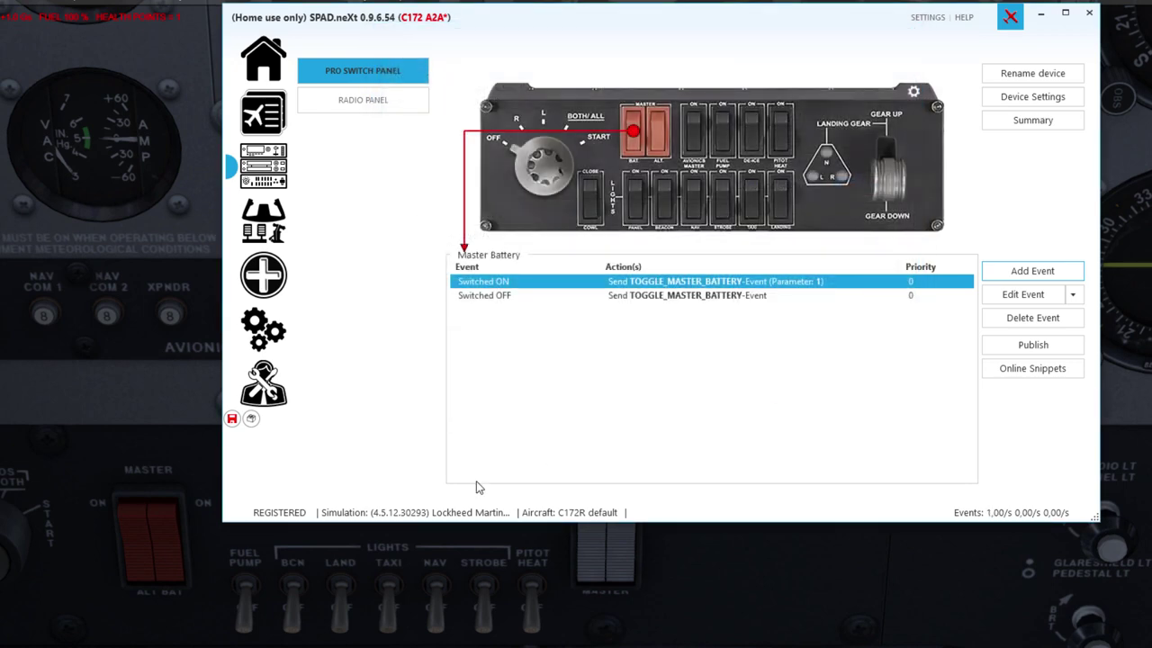
left_click(231, 418)
Delete the conditional Switched ON and Switched OFF events of the Master Alternator switch.
left_click(658, 132)
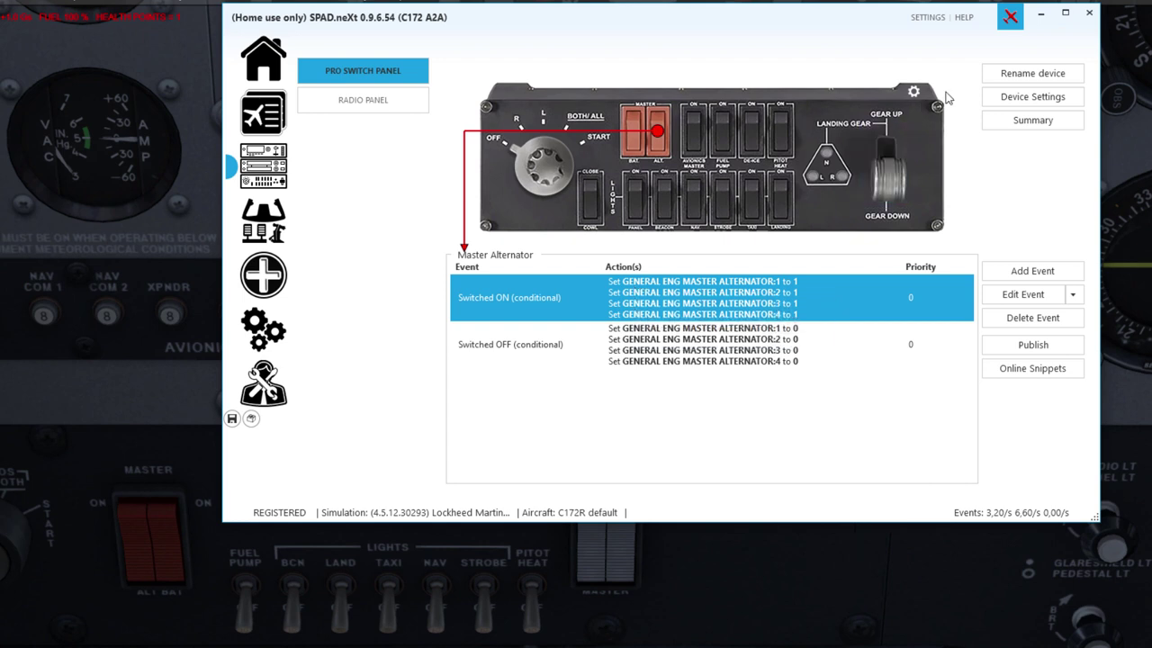
left_click(1032, 318)
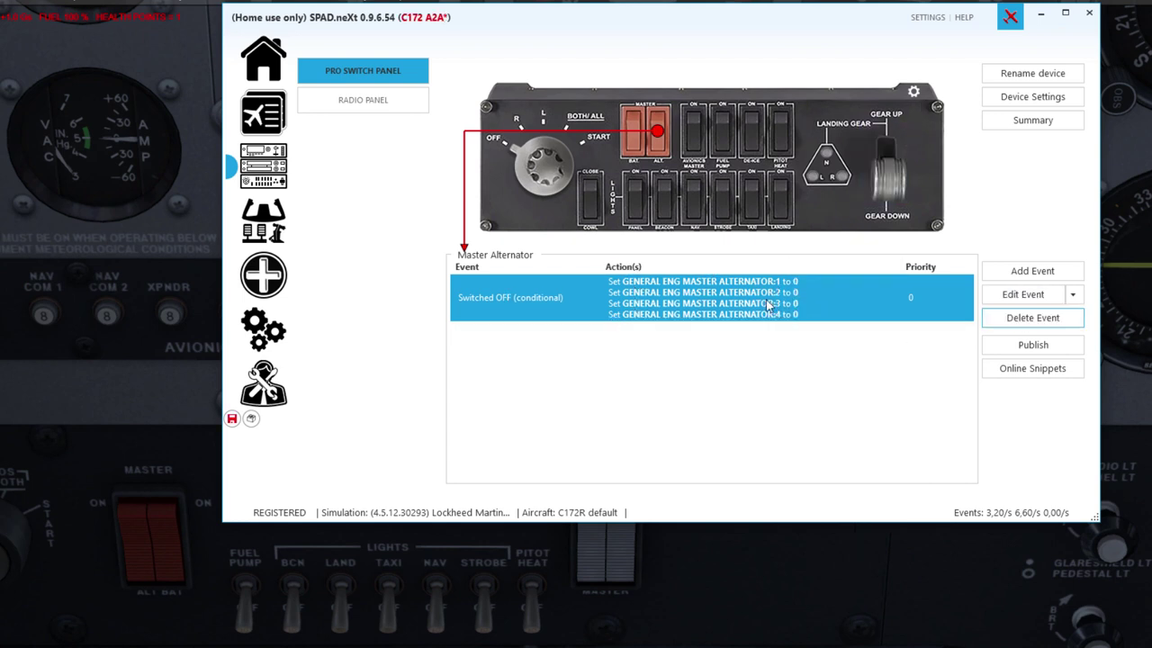
left_click(1014, 320)
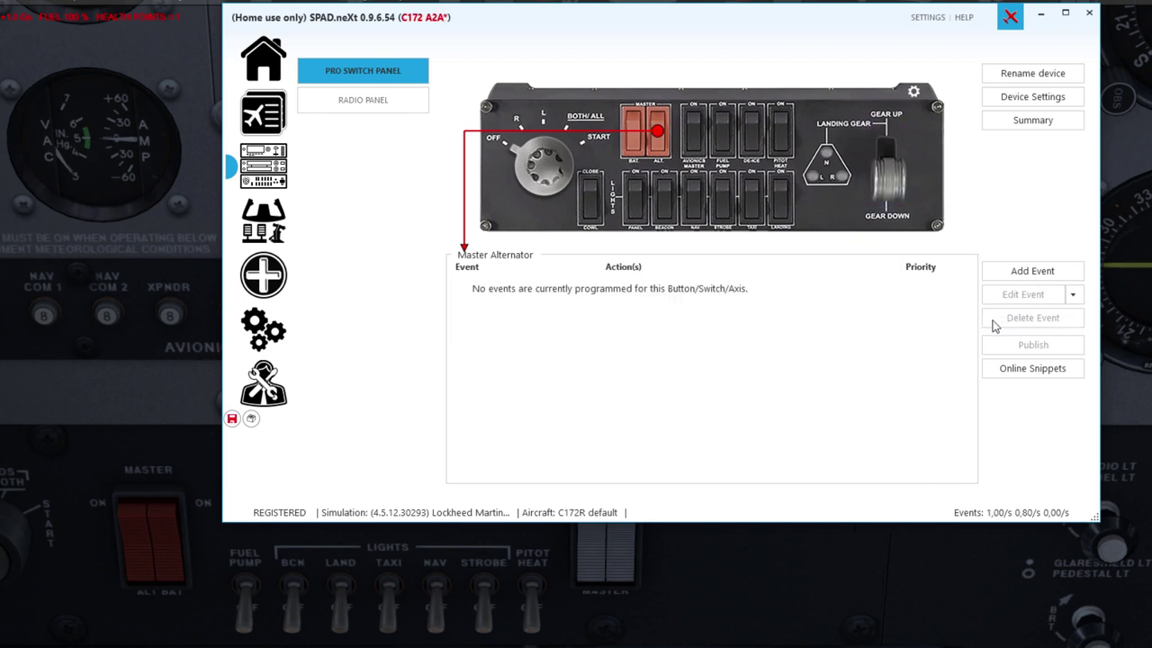
Add a Switched ON event to the Master Alternator that sends the simulation event TOGGLE_MASTER_ALTERNATOR with parameter value 1.
left_click(1021, 273)
left_click(1015, 291)
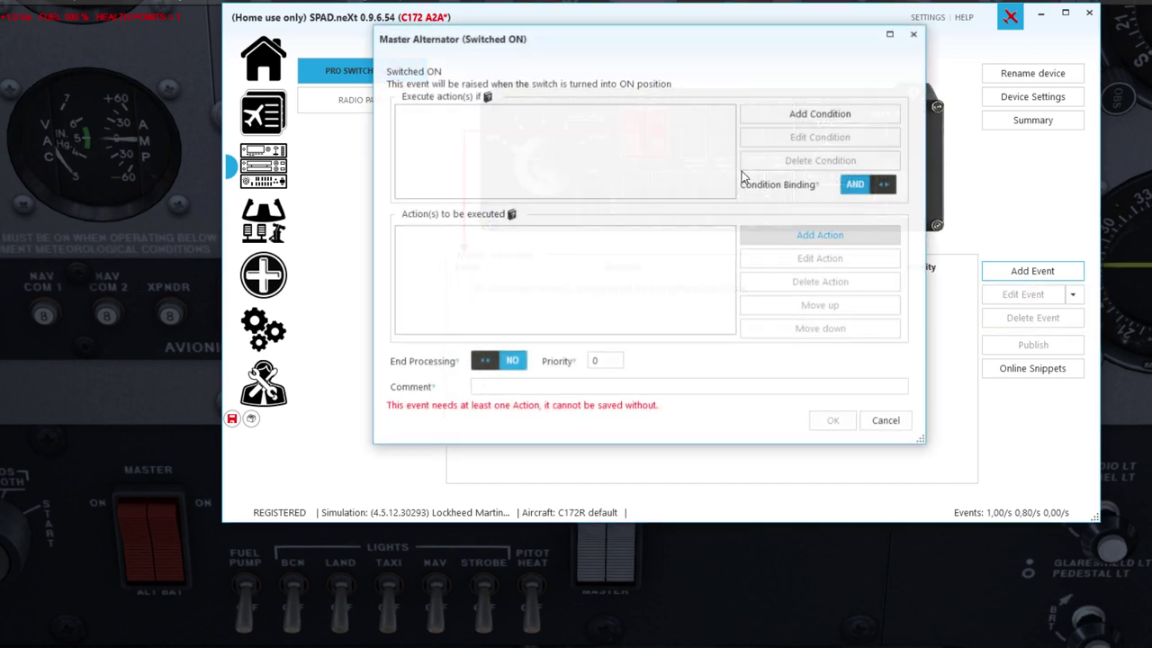
left_click(814, 235)
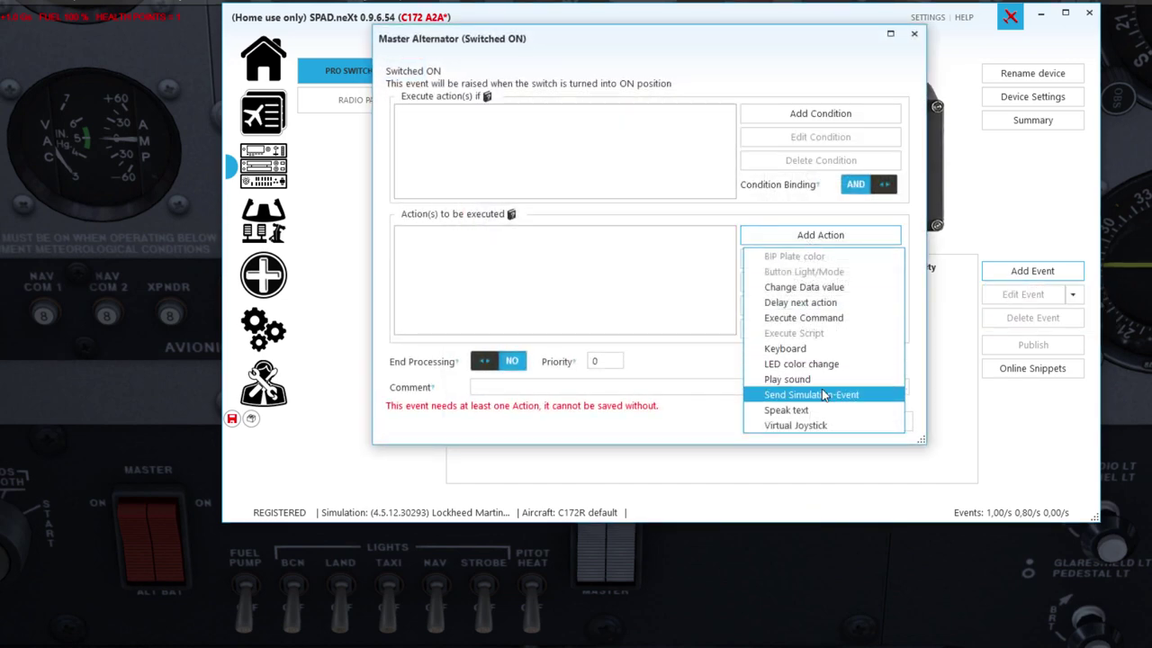
left_click(822, 394)
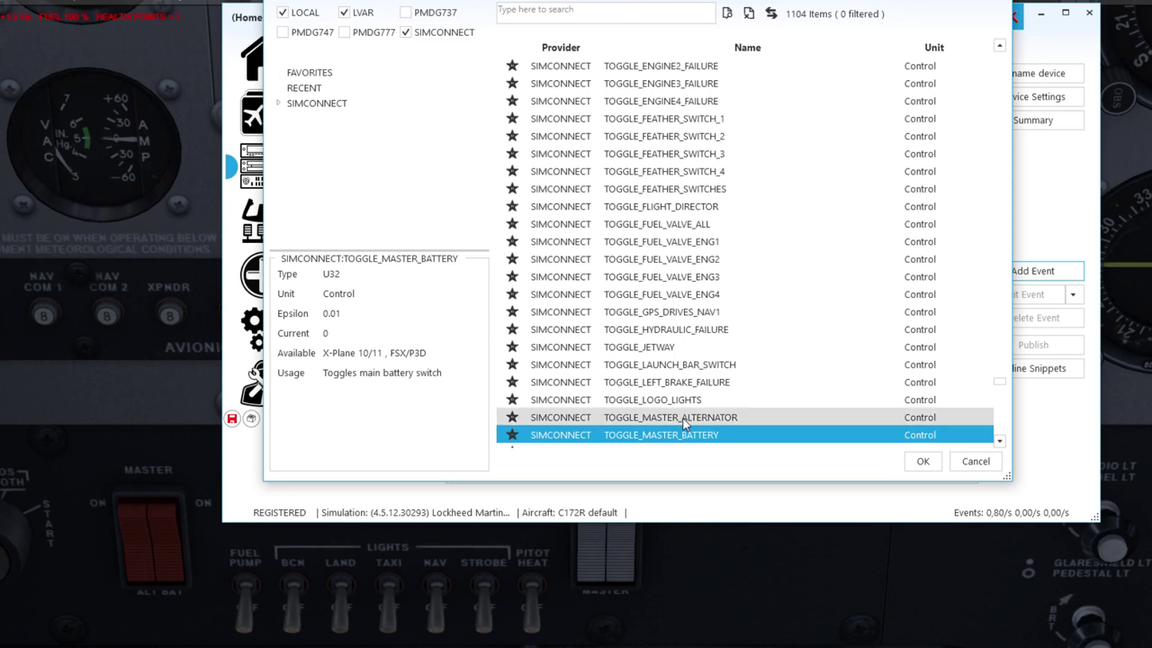
left_click(684, 419)
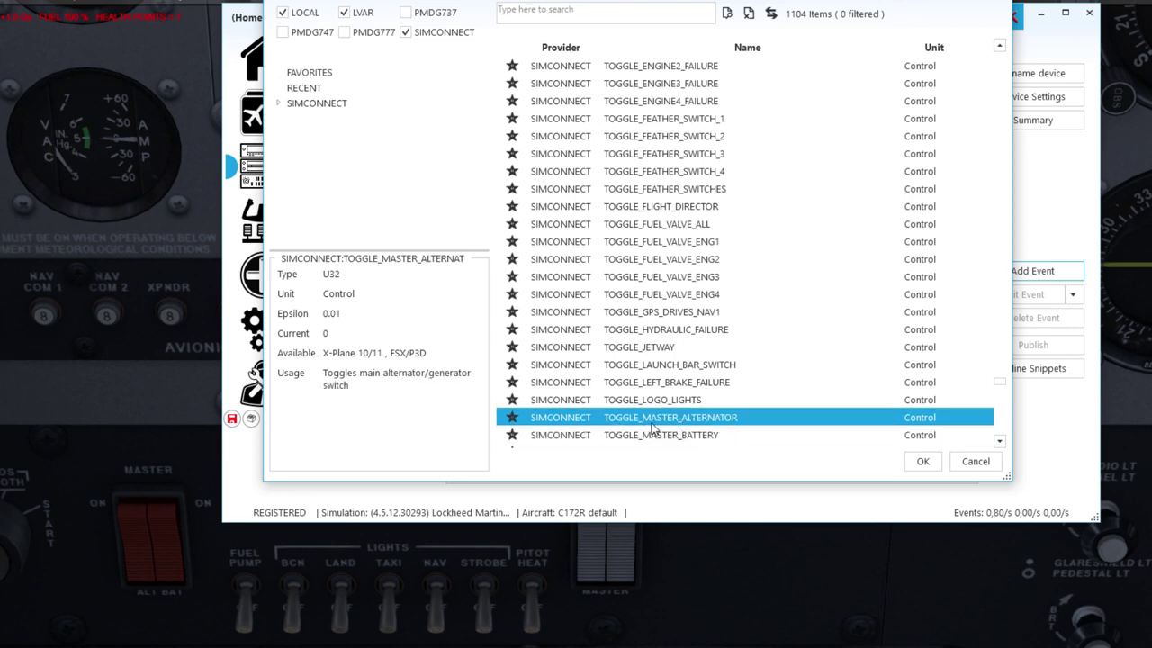
left_click(922, 460)
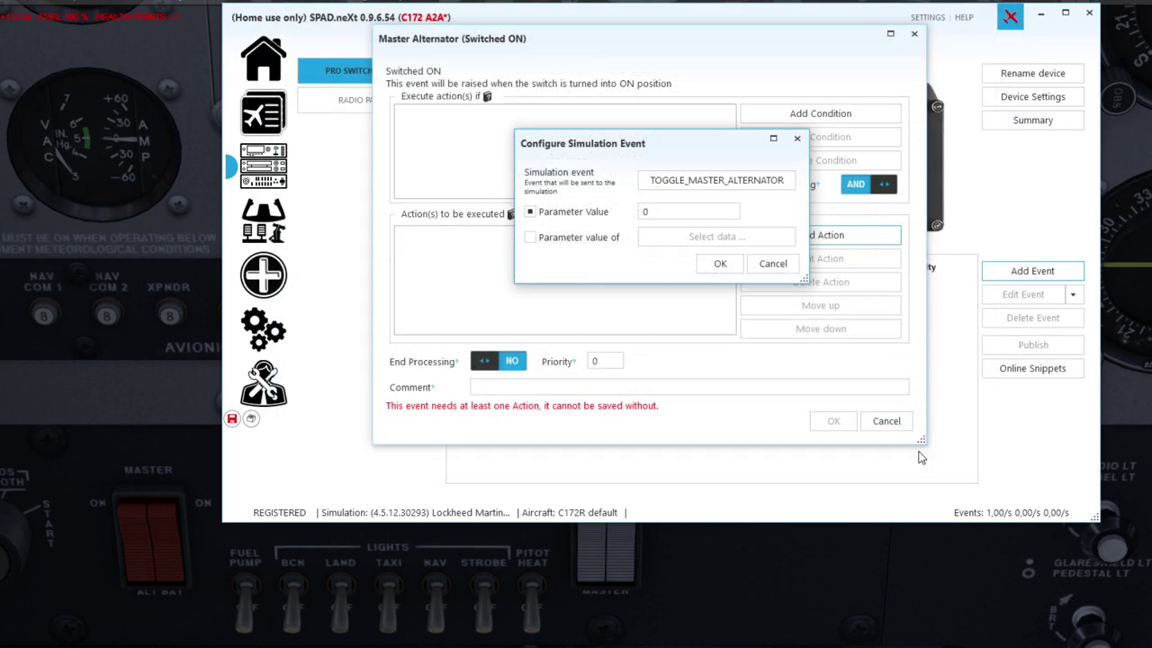
left_click(686, 211)
type("1")
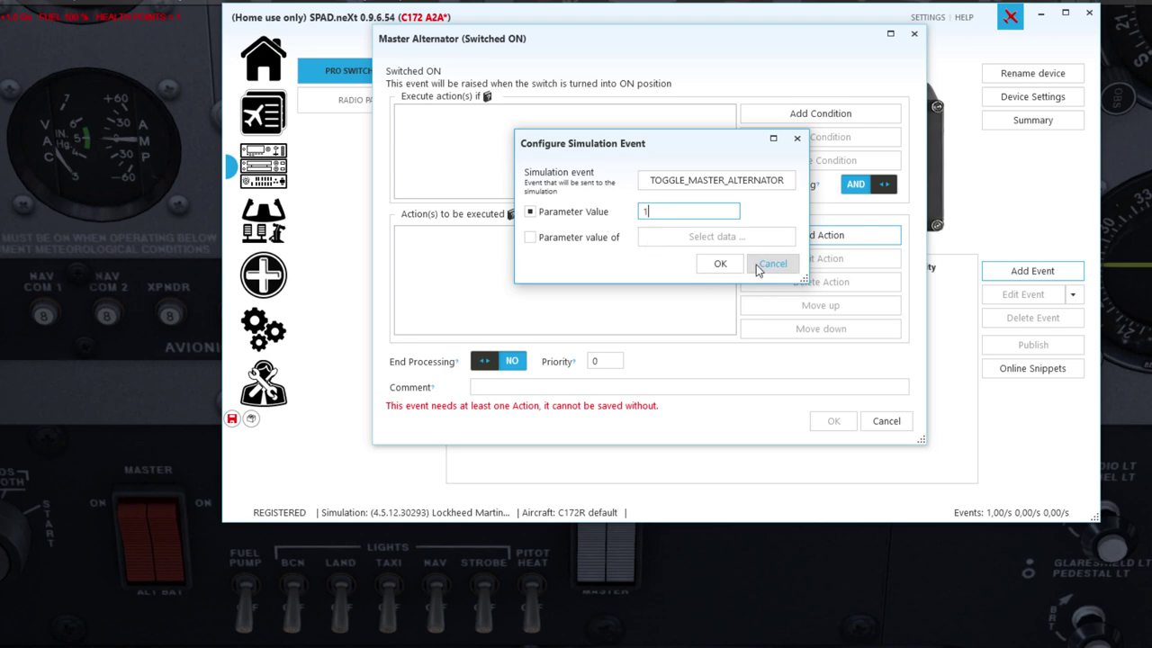
left_click(720, 263)
left_click(835, 408)
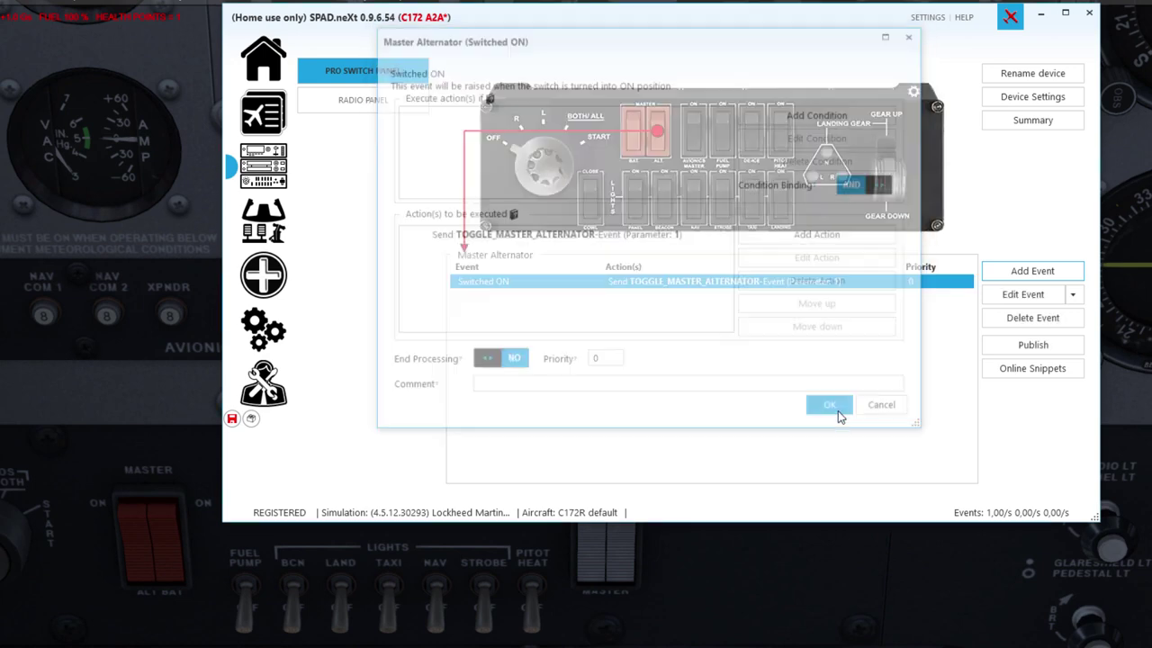
Add a Switched OFF event to the Master Alternator that sends the simulation event TOGGLE_MASTER_ALTERNATOR with parameter value 0.
left_click(1013, 270)
left_click(1055, 314)
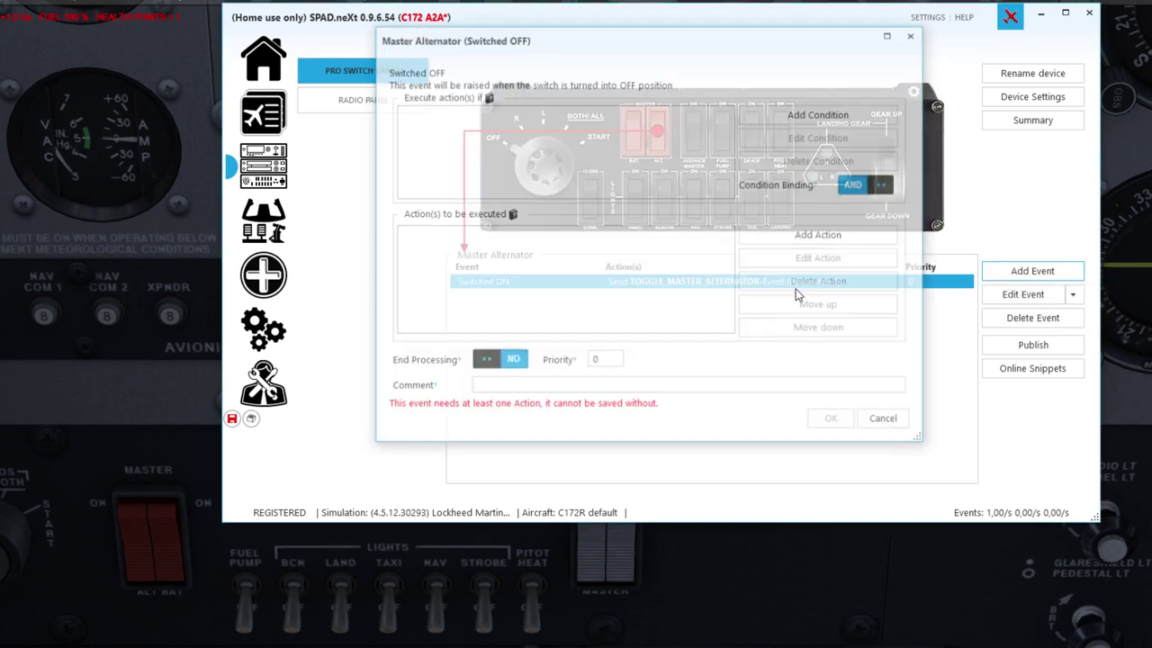
left_click(820, 235)
left_click(824, 396)
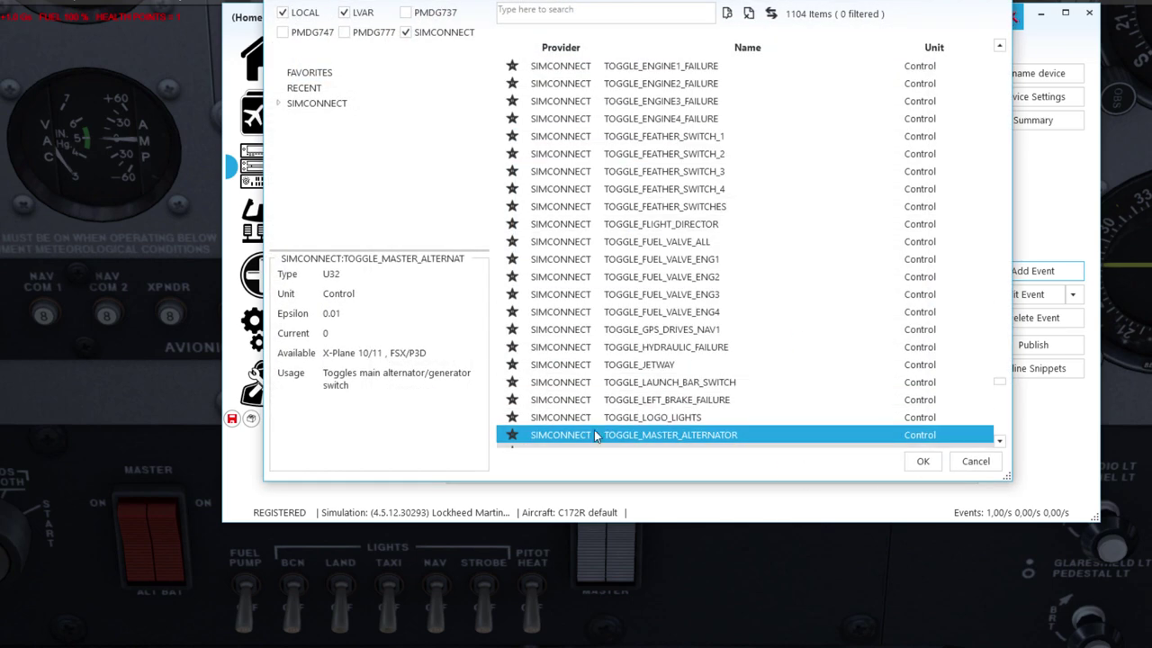
left_click(920, 462)
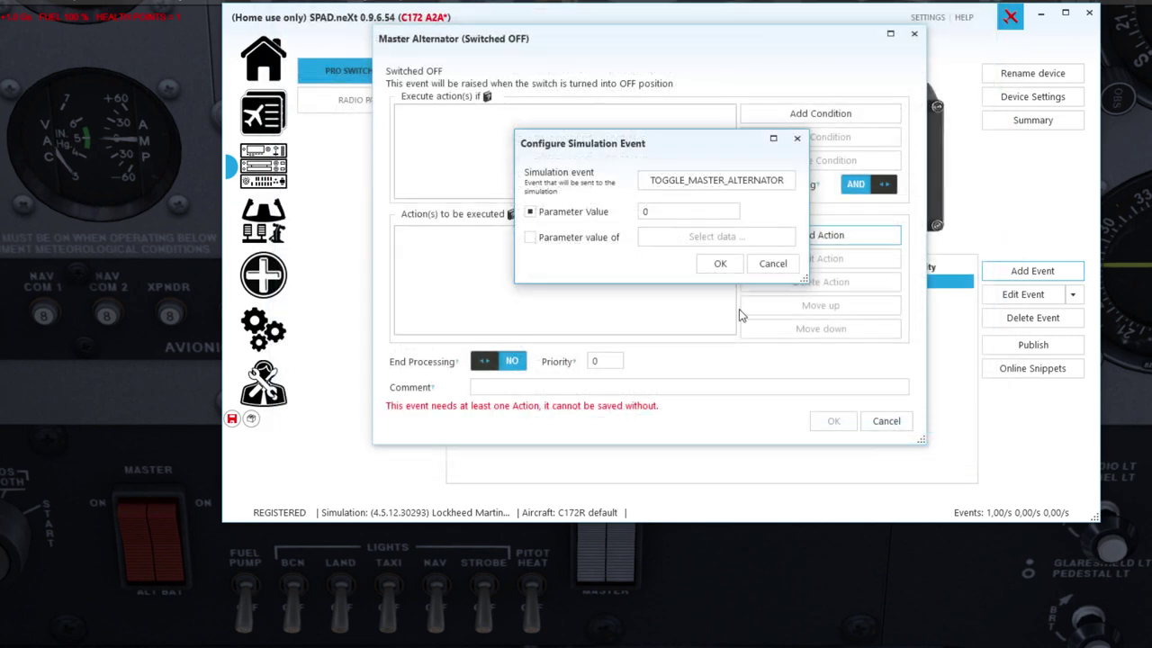
left_click(719, 261)
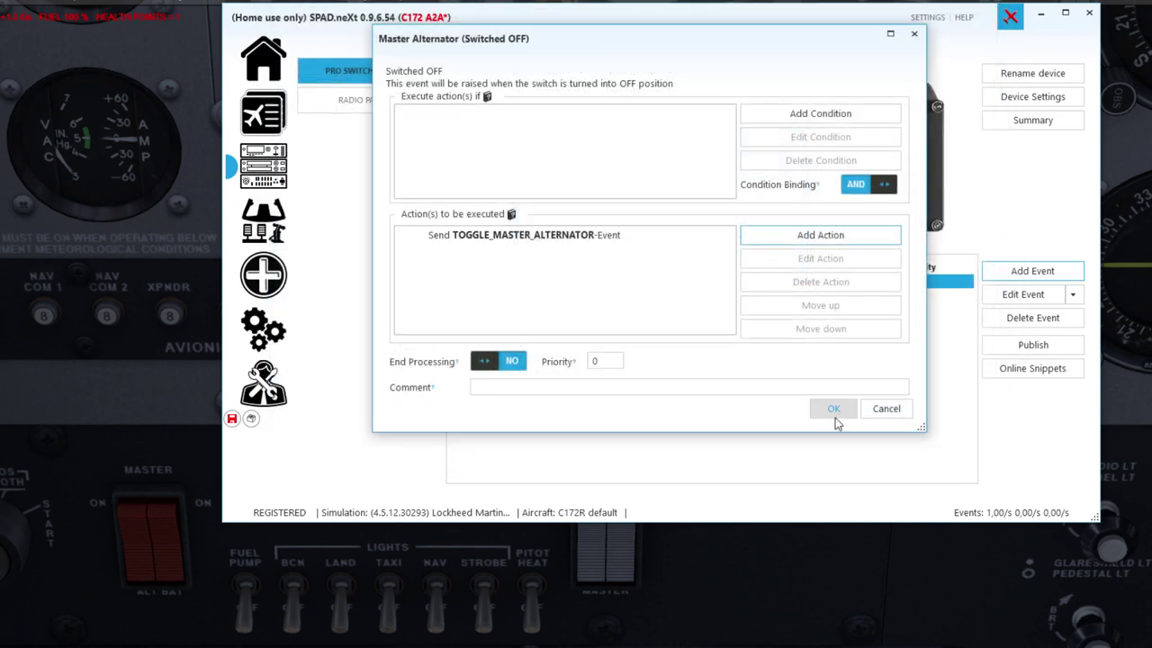
left_click(833, 409)
Save the profile and flip the battery half of the red master switch in the simulator cockpit.
left_click(232, 419)
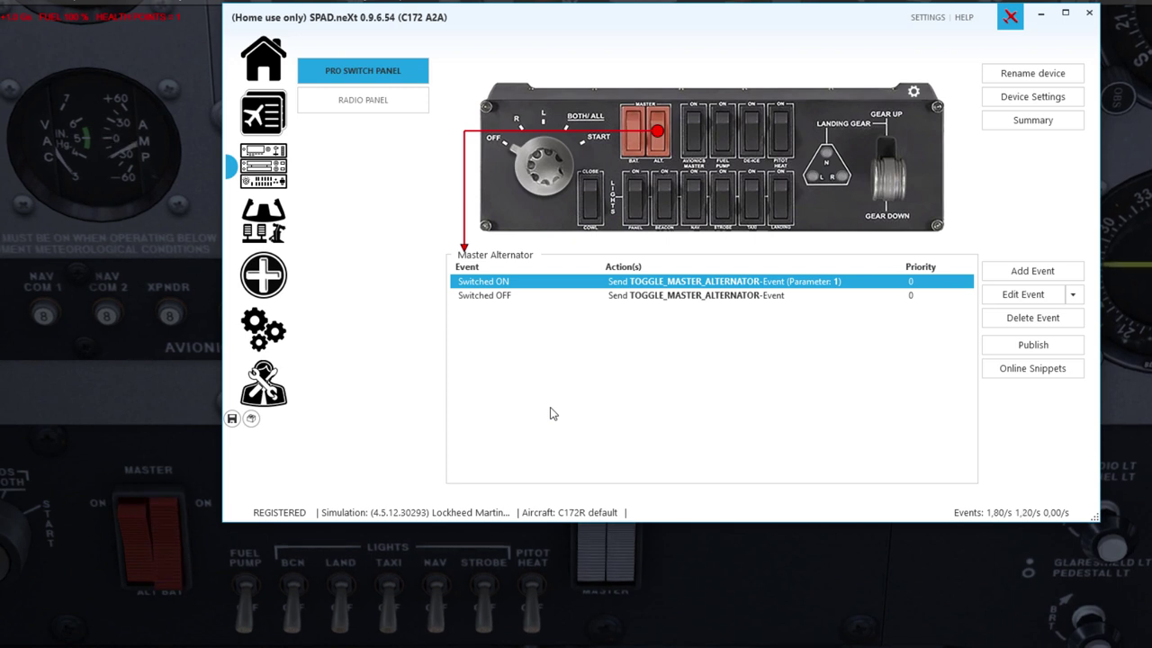
left_click(171, 522)
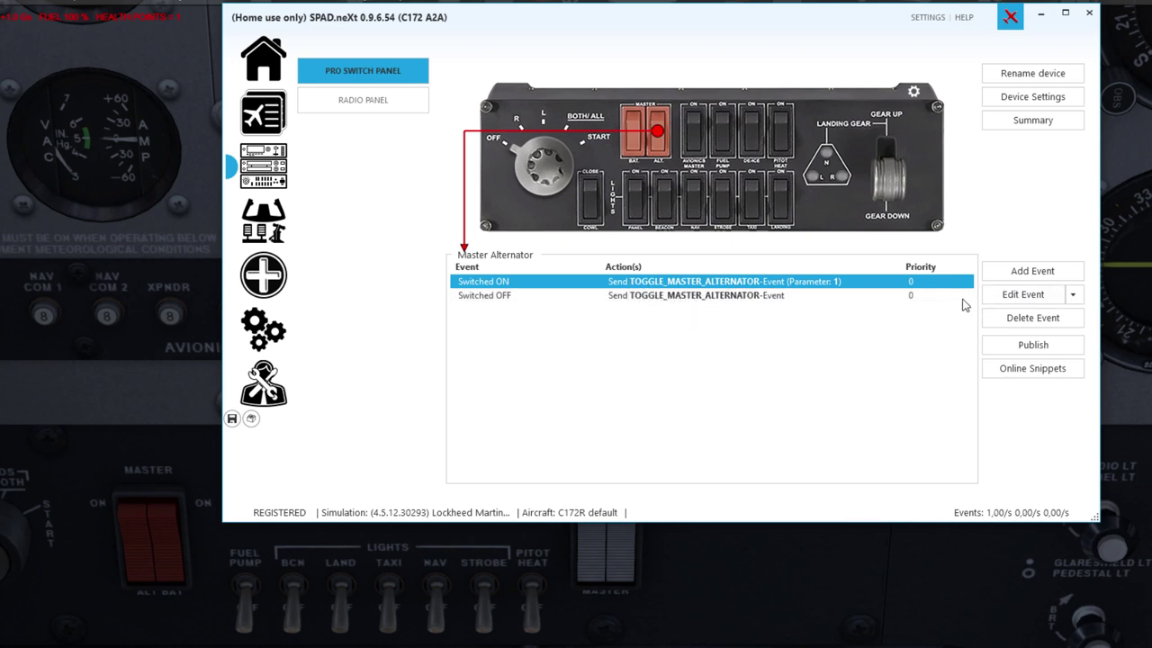
Add a condition to the Master Alternator's Switched ON event so it runs only if SWITCH_MASTER_BAT (Device) equals 0.
left_click(1024, 294)
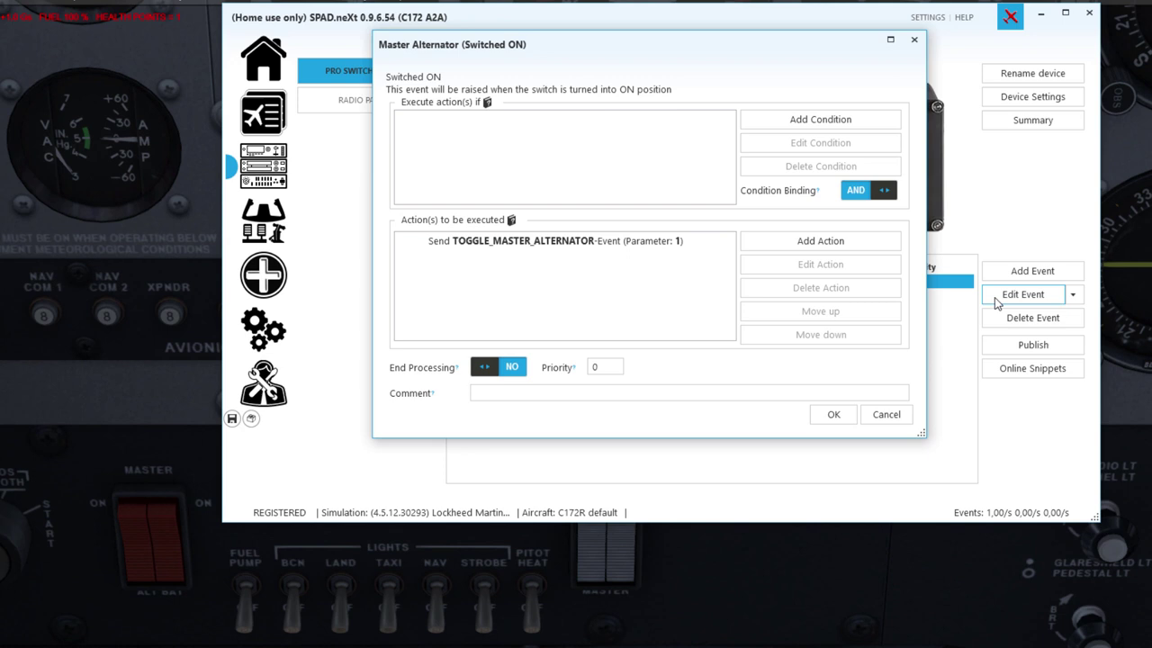
left_click(565, 248)
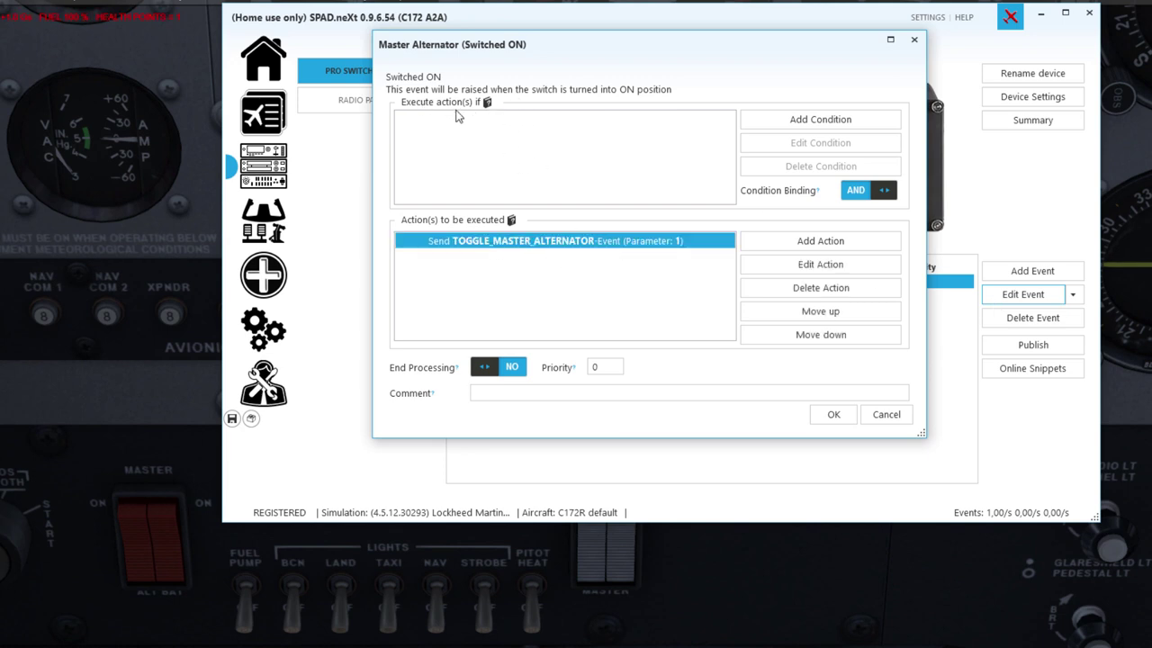
left_click(822, 126)
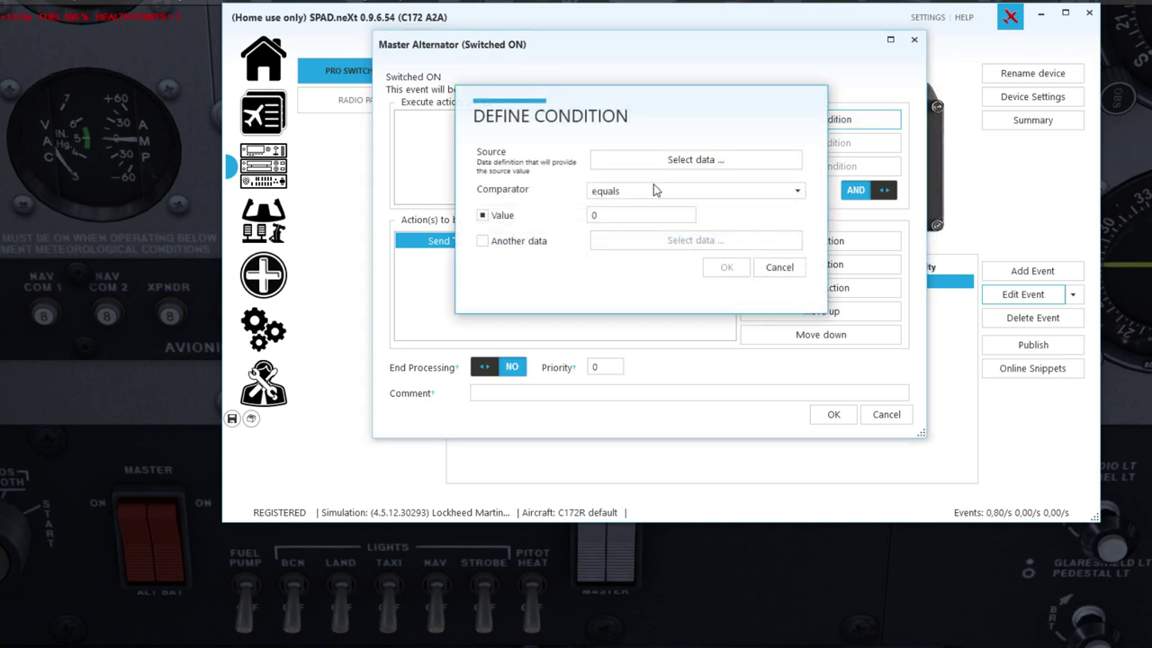
left_click(689, 169)
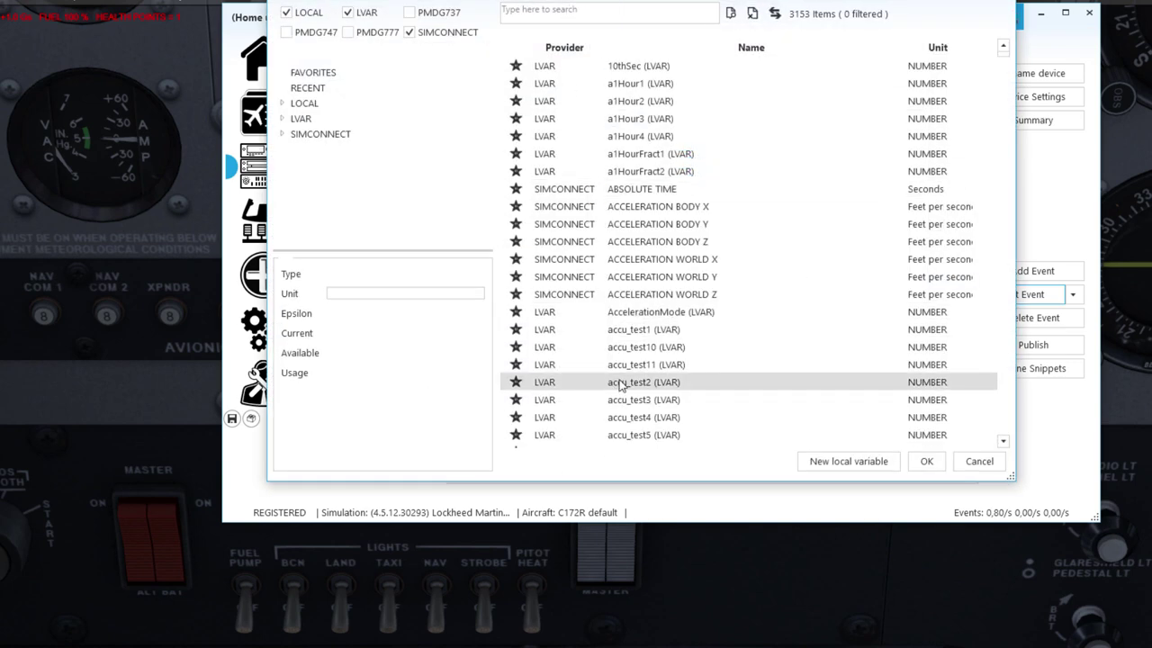
scroll(619, 385, "down", 4)
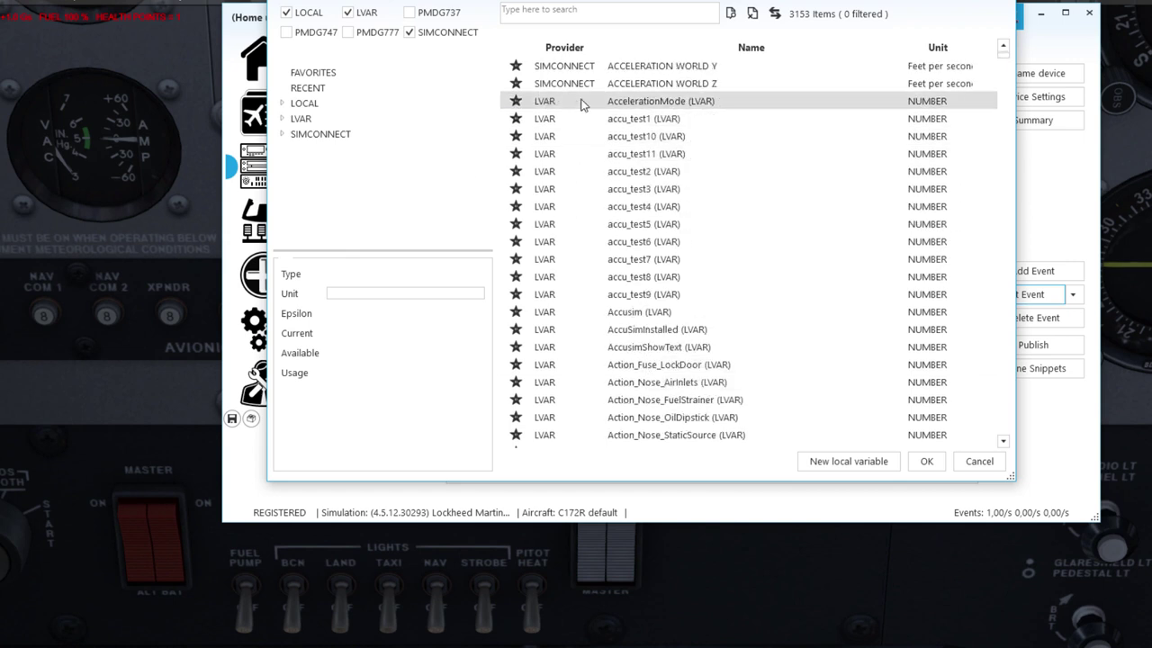
left_click(576, 12)
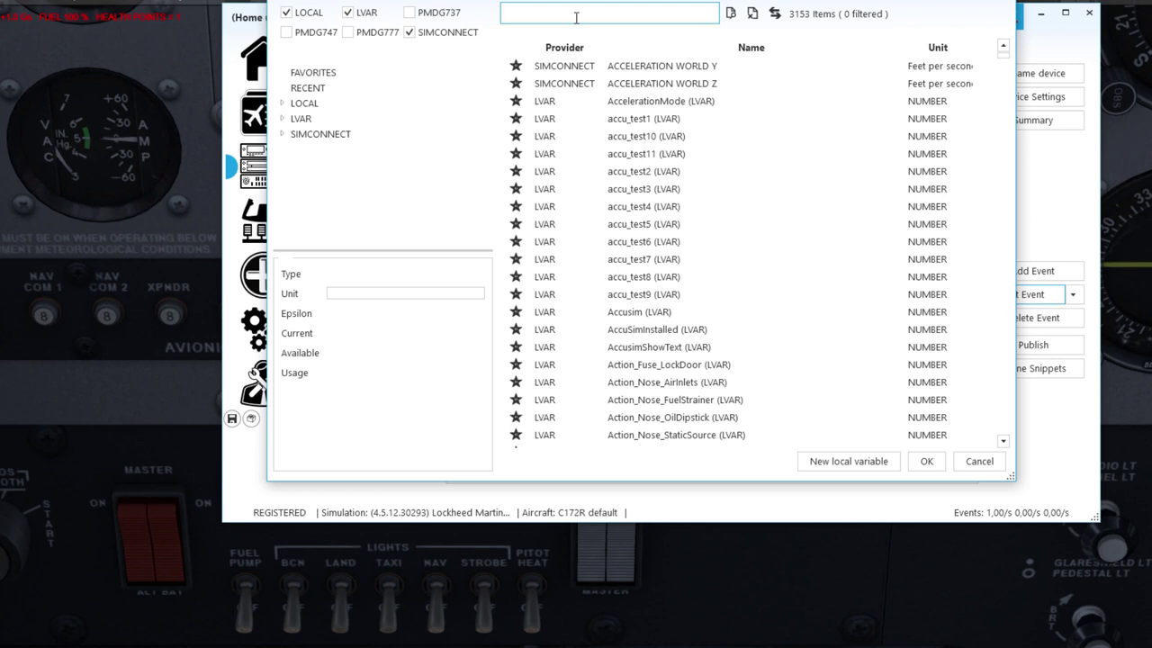
type("master")
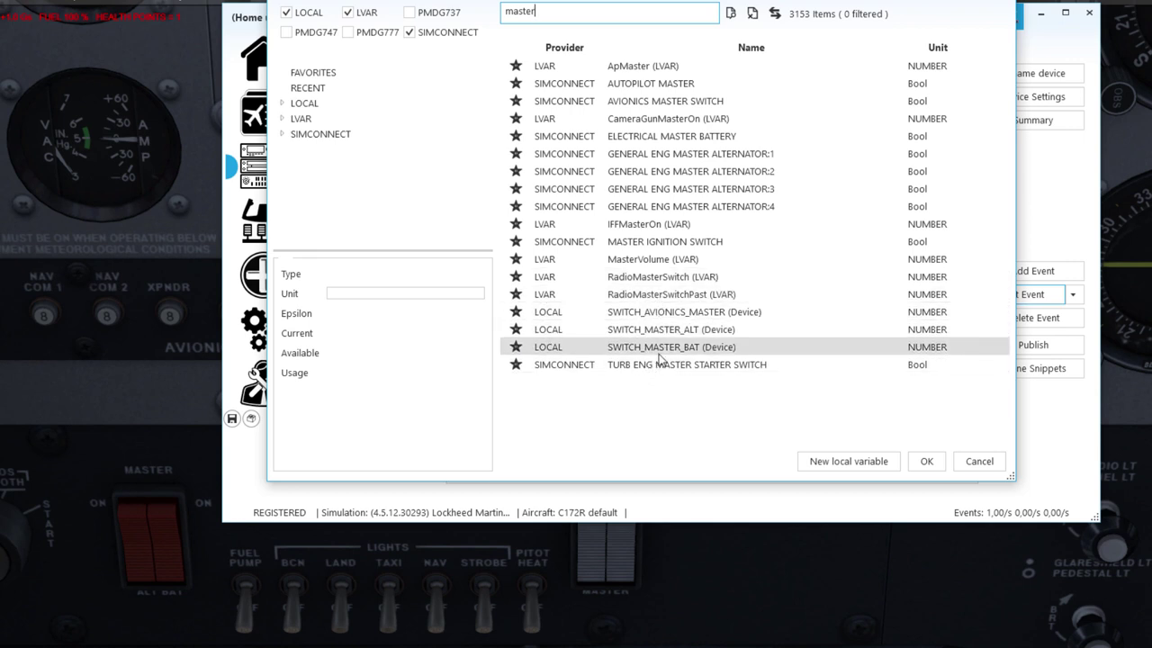
left_click(612, 350)
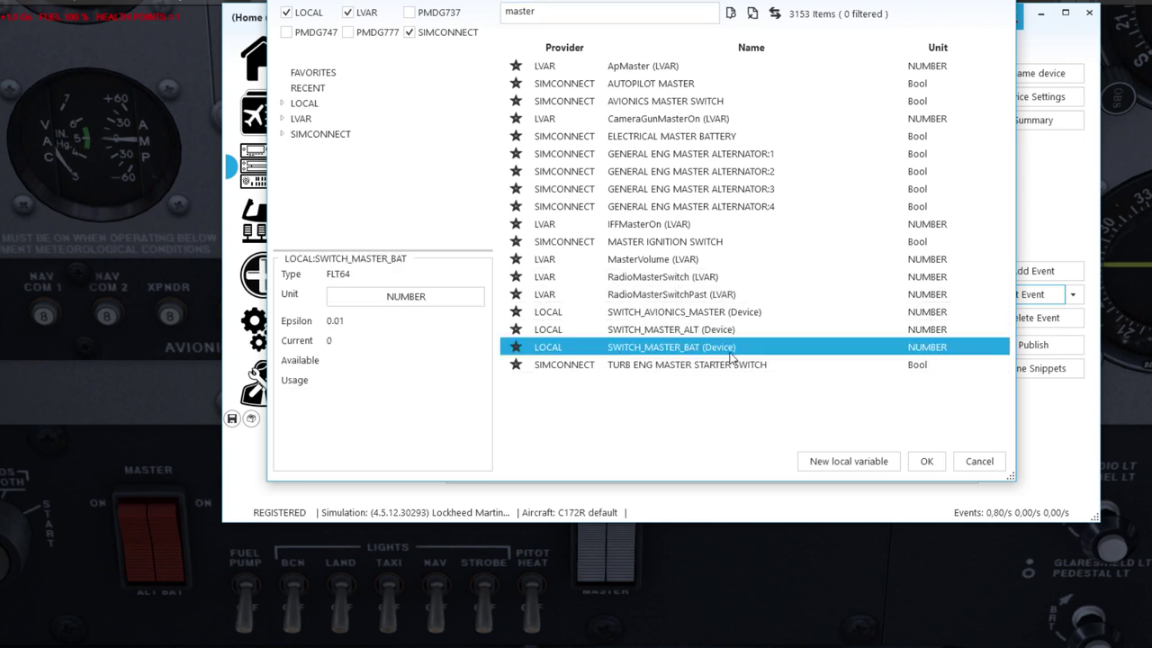
left_click(926, 461)
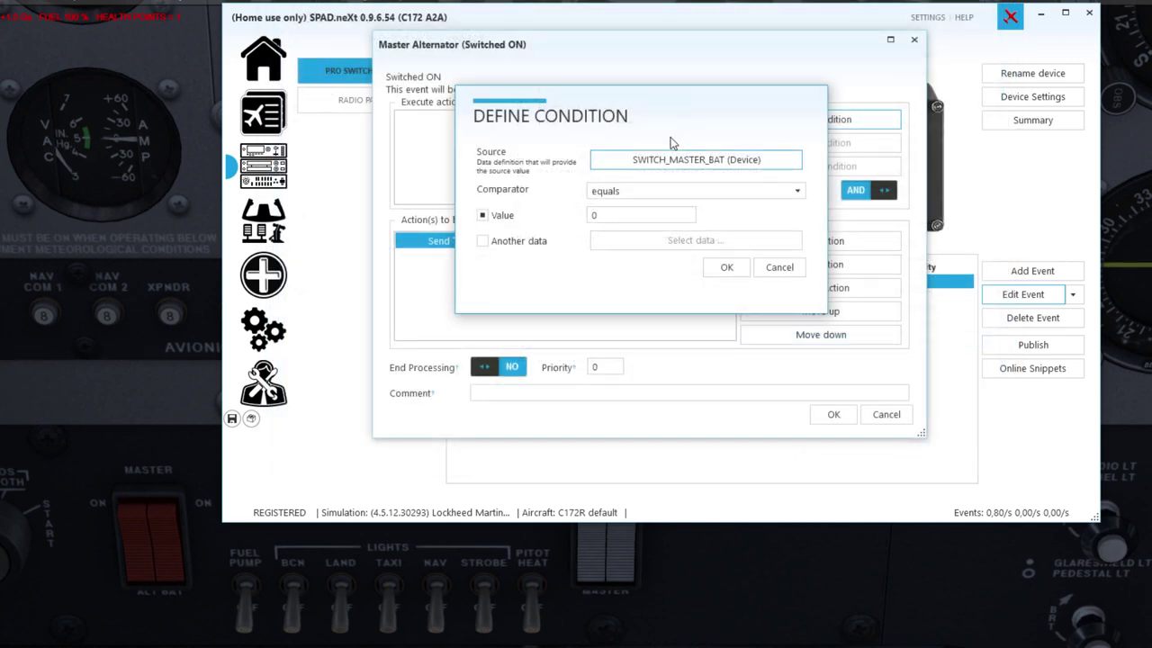
left_click(727, 267)
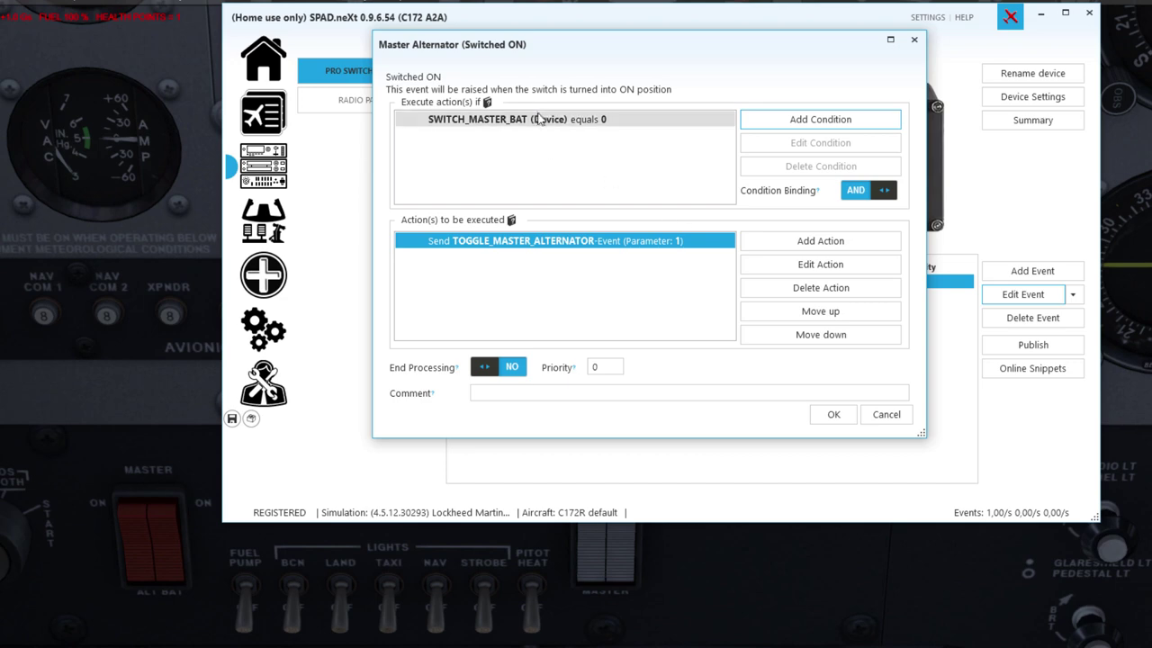
left_click(837, 416)
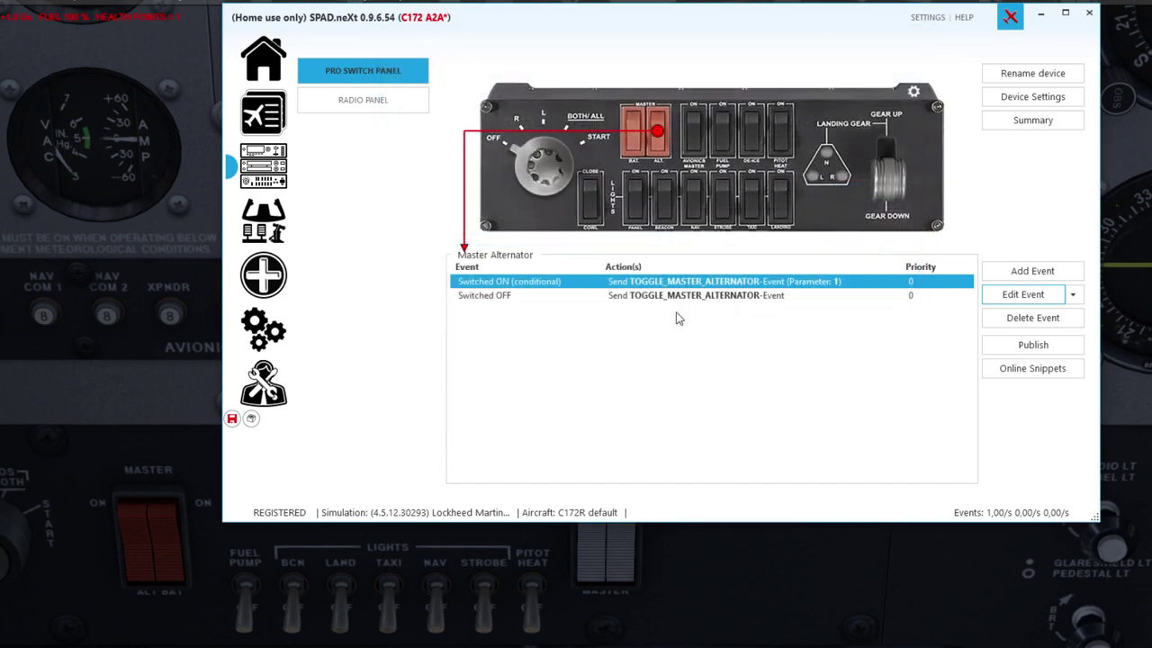
Add a condition to the Master Alternator's Switched OFF event so it runs only if SWITCH_MASTER_BAT (Device) equals 1.
left_click(676, 300)
left_click(1020, 295)
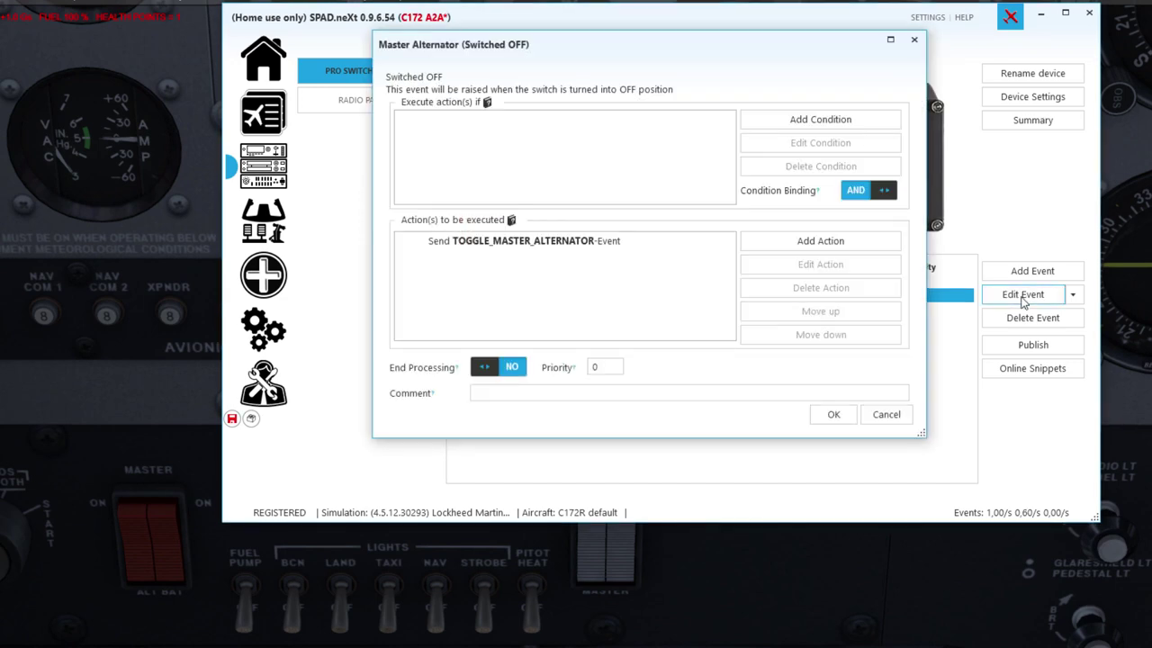
left_click(832, 122)
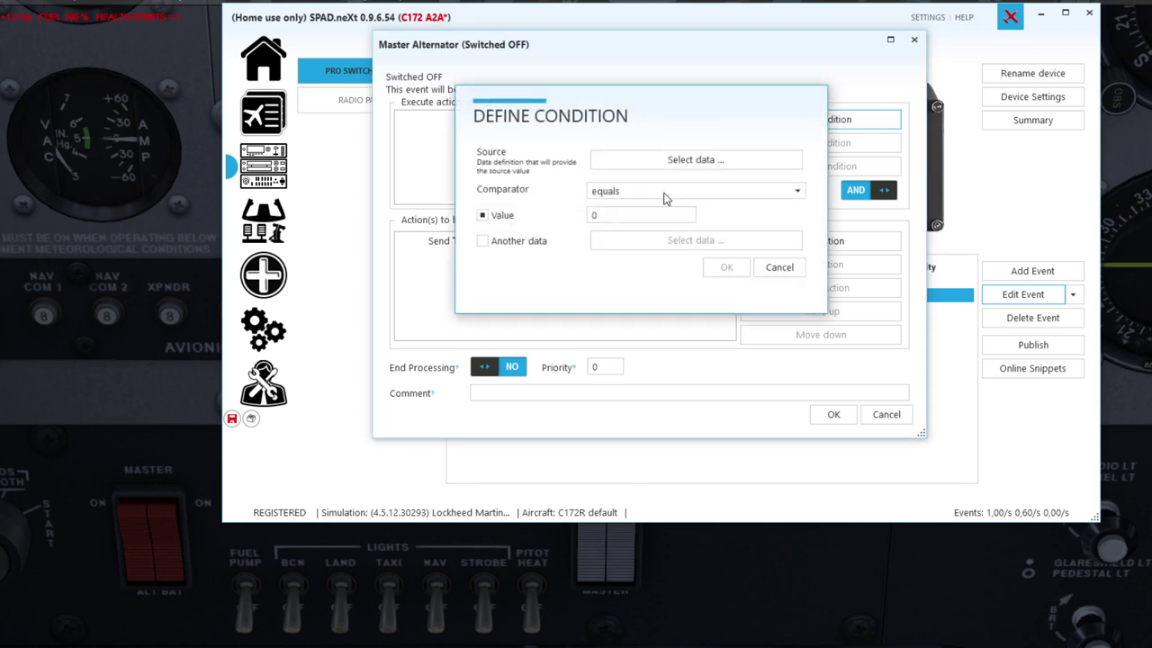
left_click(696, 159)
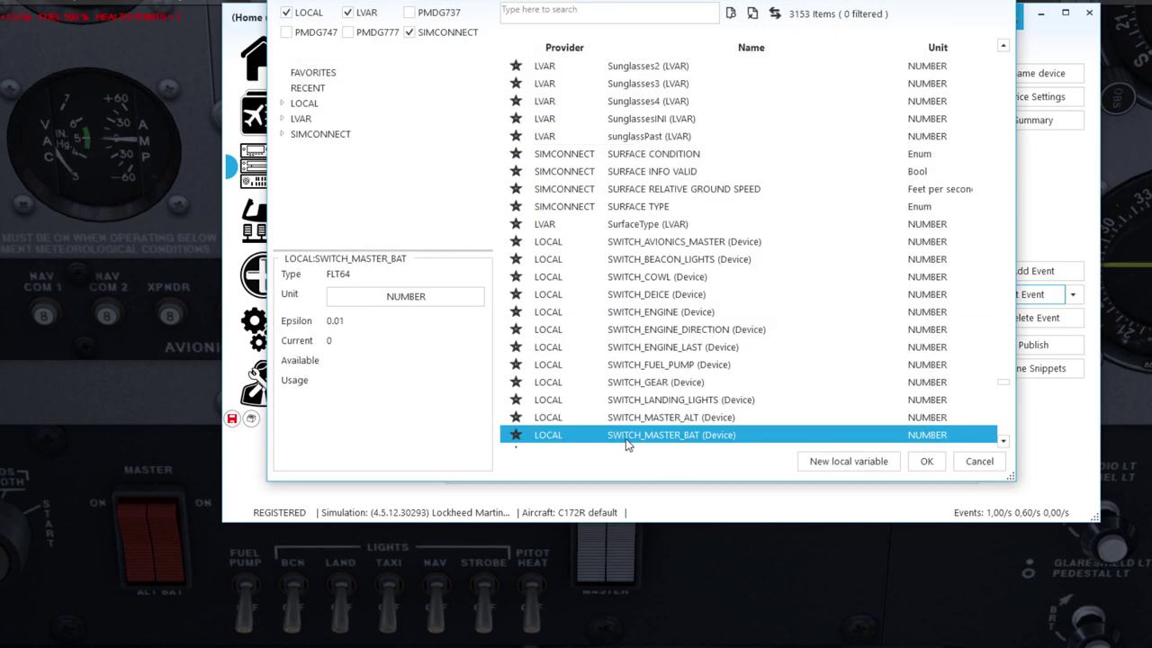
left_click(927, 460)
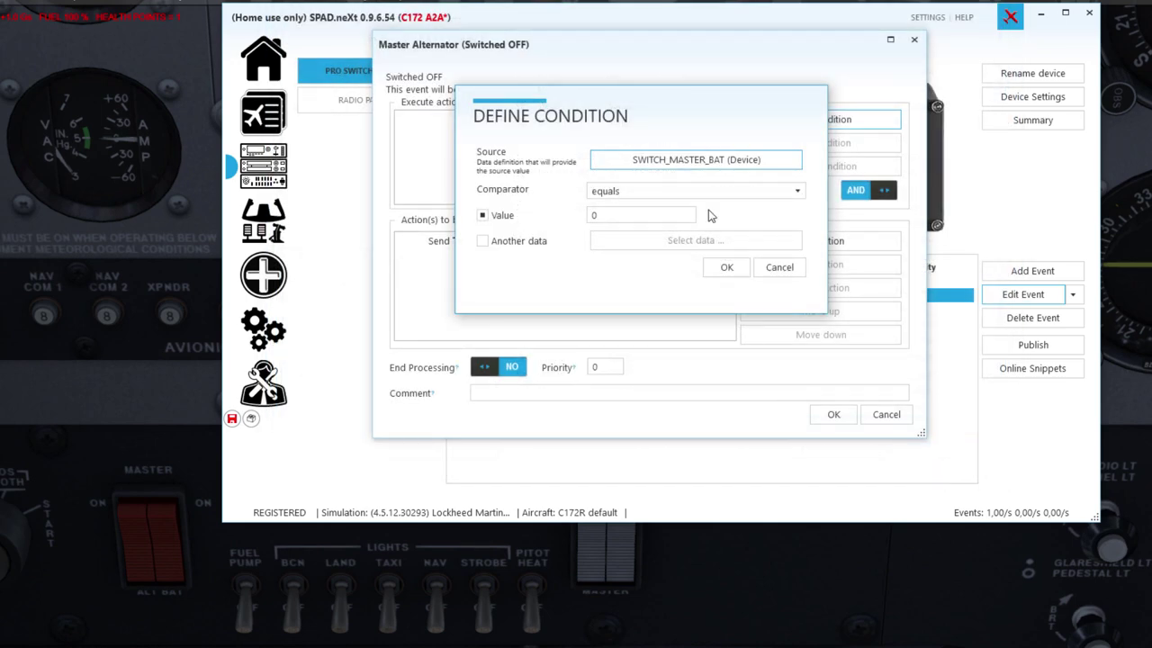
left_click(621, 214)
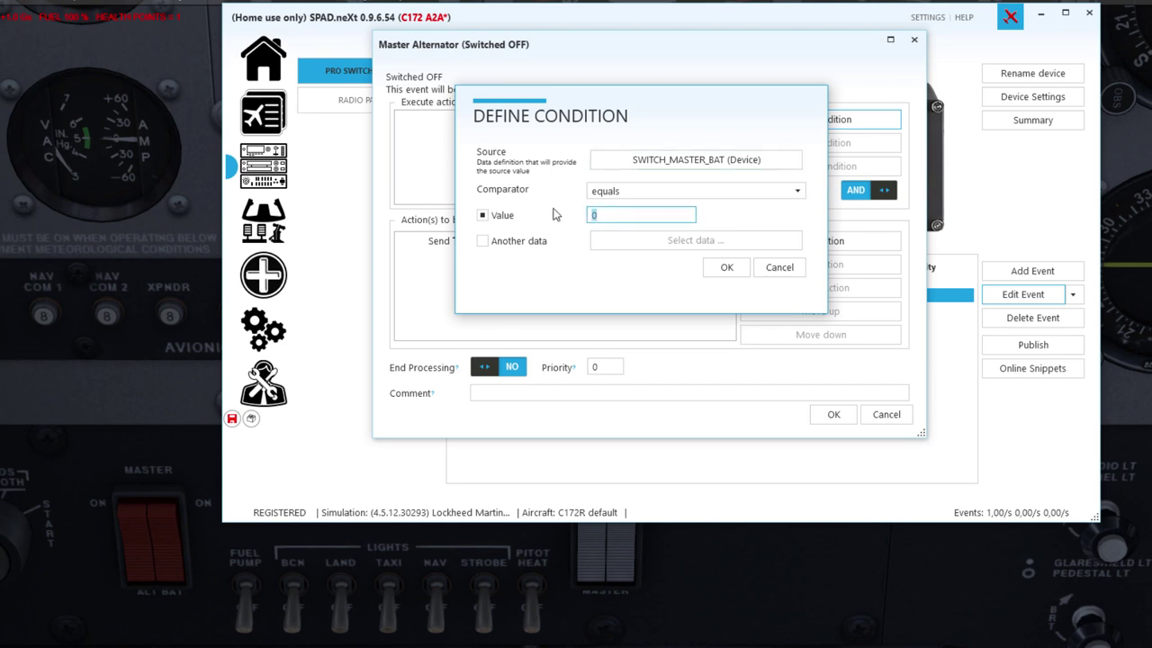
type("1")
left_click(720, 270)
left_click(837, 416)
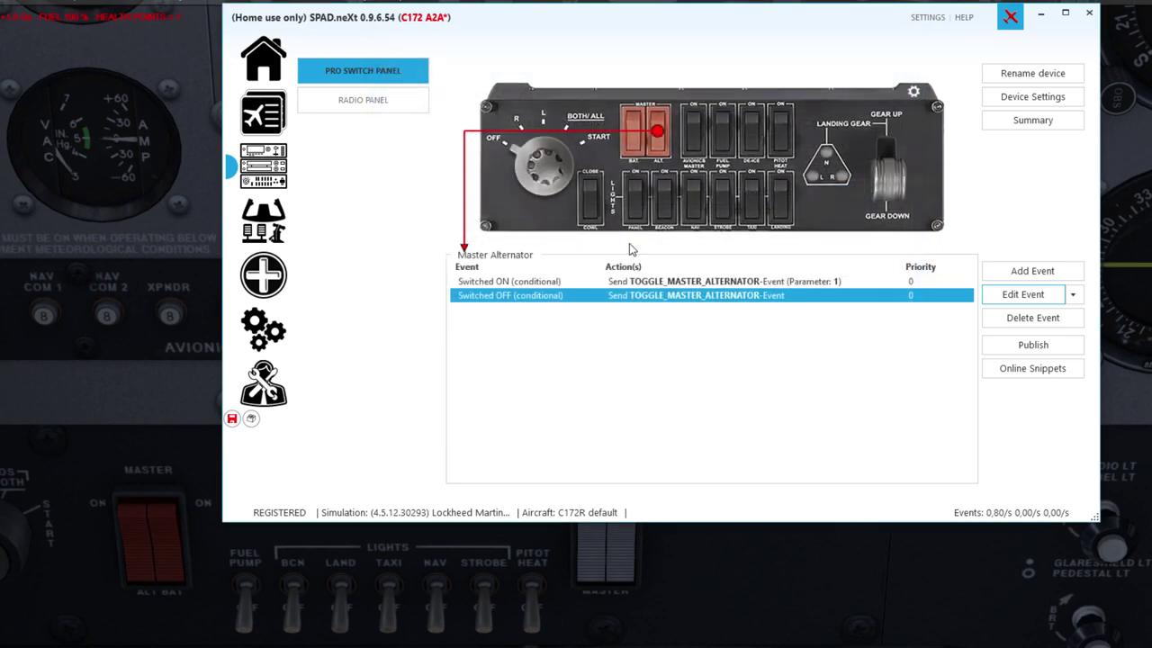
Review the events on the master battery and alternator switches, save the profile and return to the simulator cockpit.
left_click(635, 135)
left_click(657, 135)
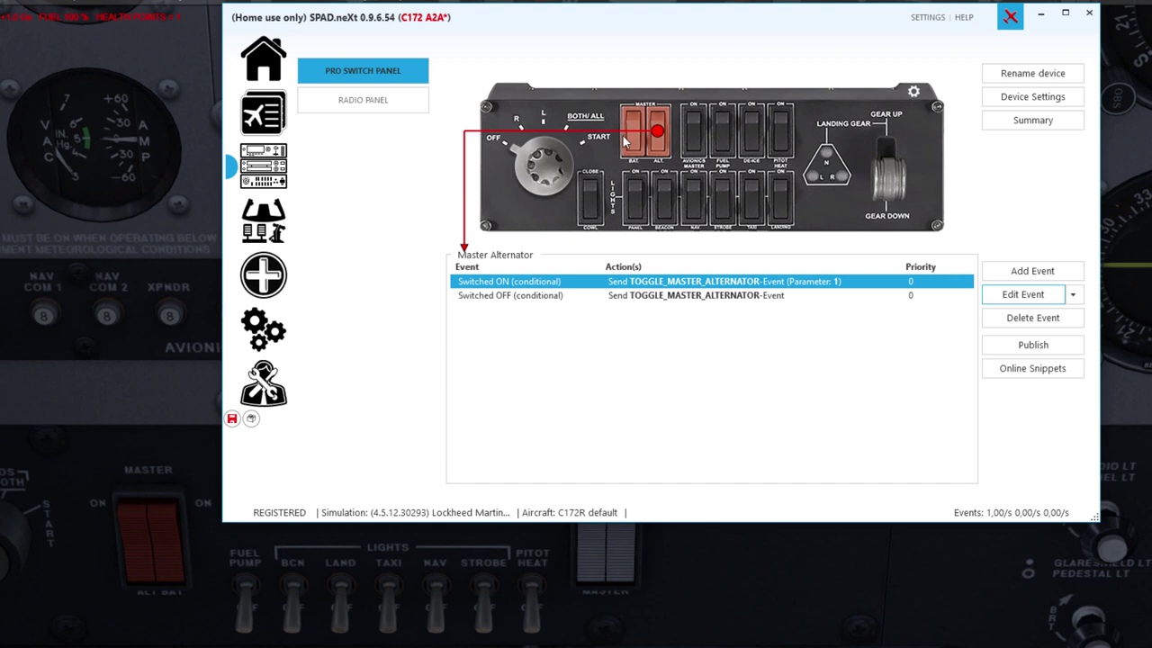
left_click(231, 419)
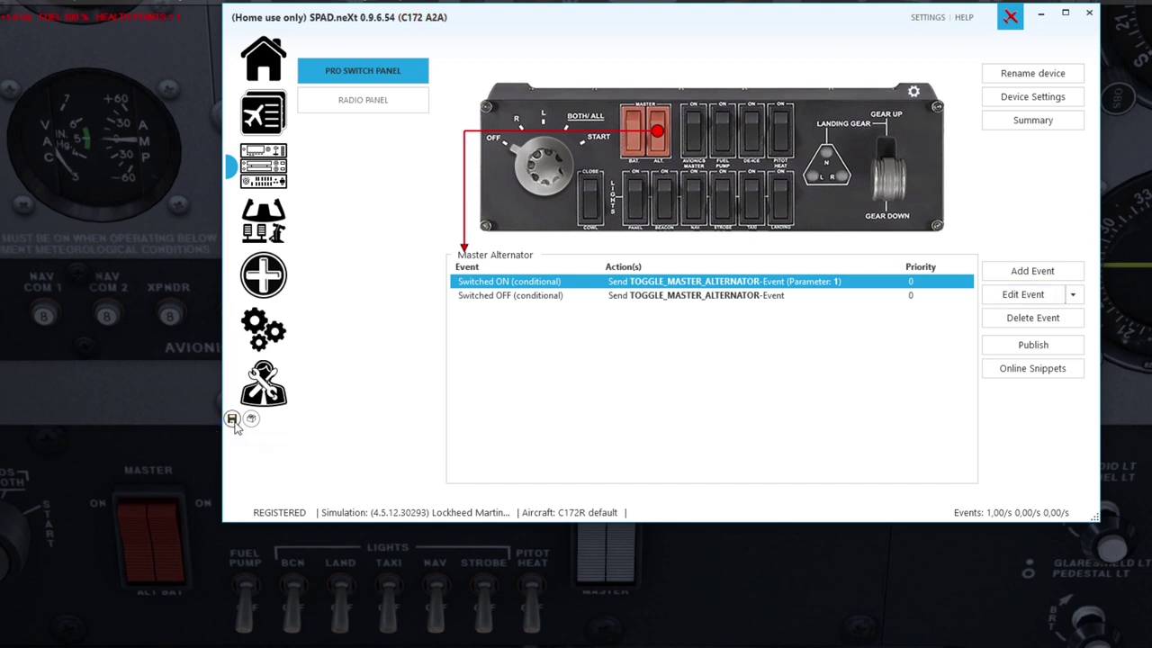
left_click(110, 413)
Remove the Switched ON and Switched OFF events from the Pitot Heat switch and save the profile.
left_click(693, 135)
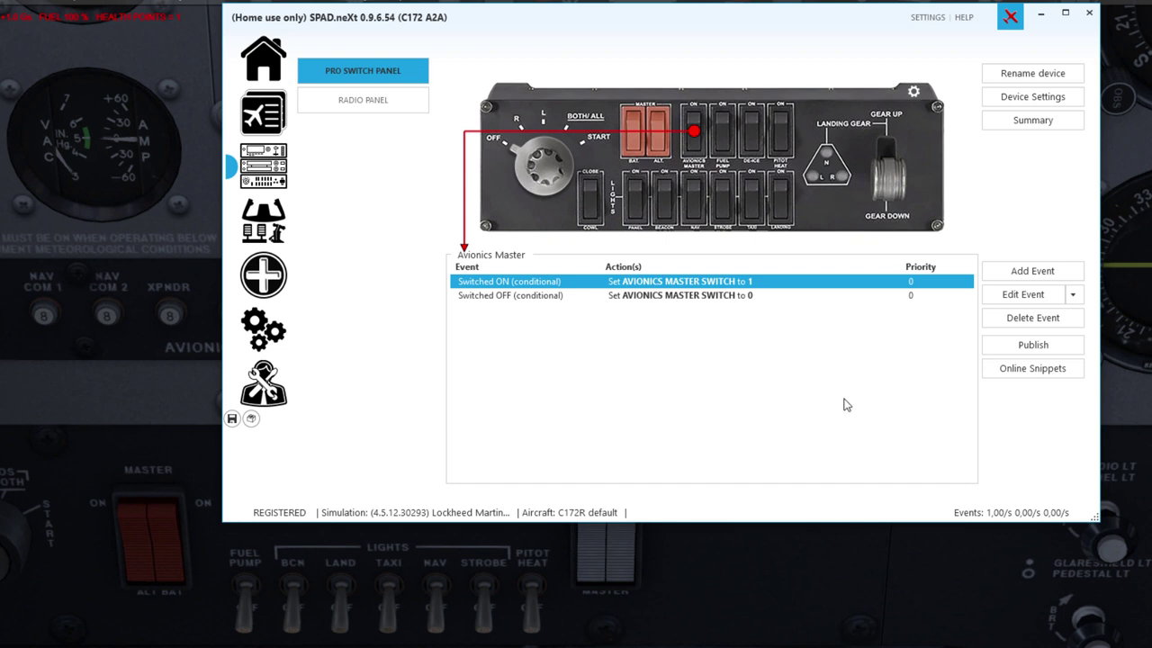
left_click(790, 124)
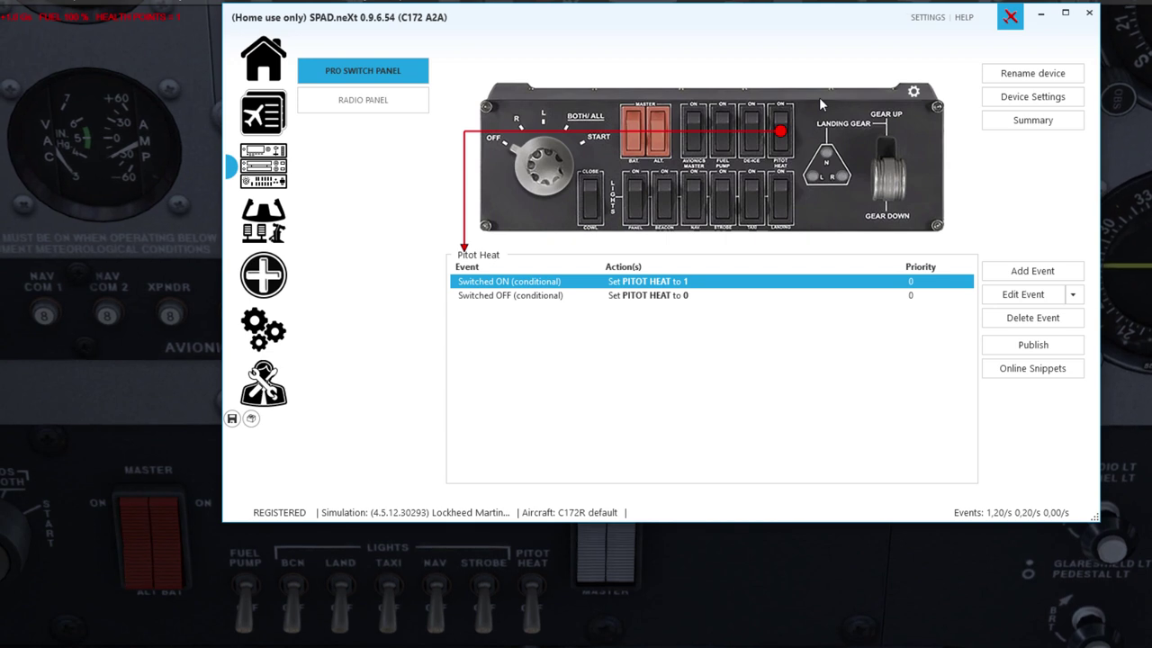
left_click(198, 569)
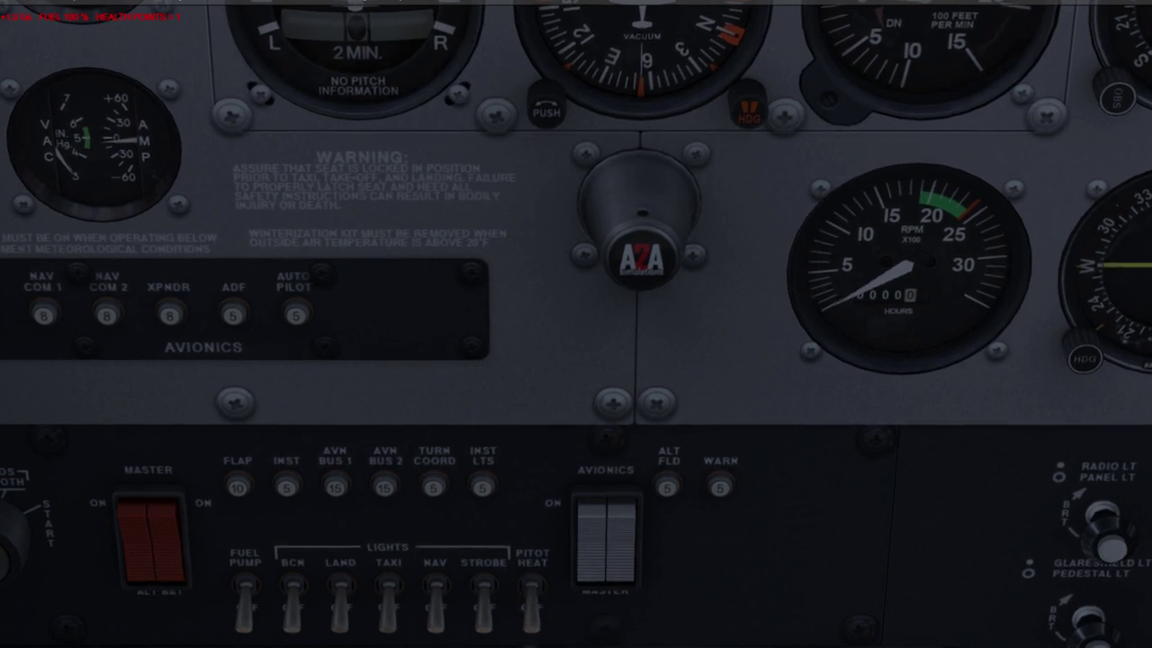
key("alt+Tab")
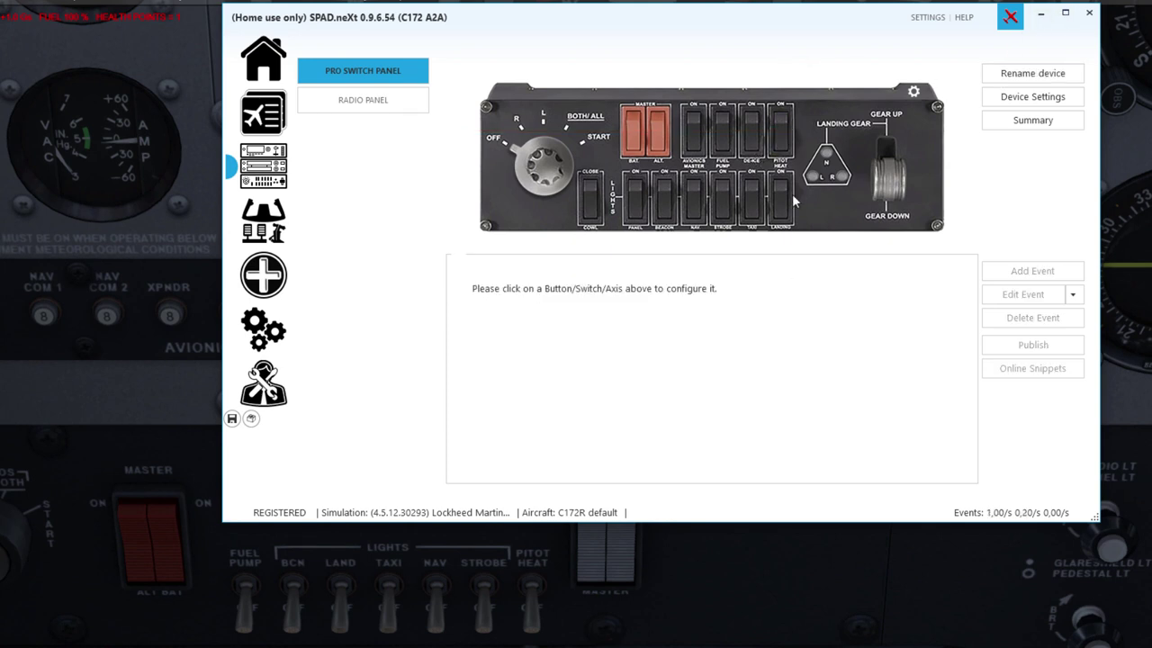
left_click(1027, 318)
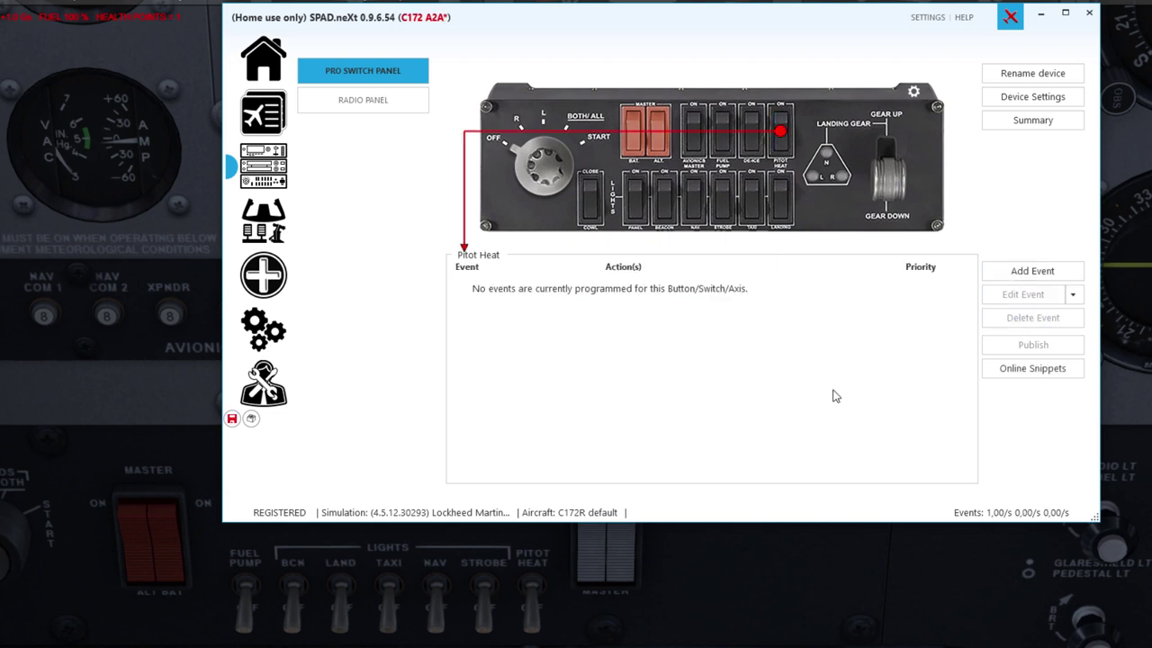
left_click(231, 419)
left_click(133, 423)
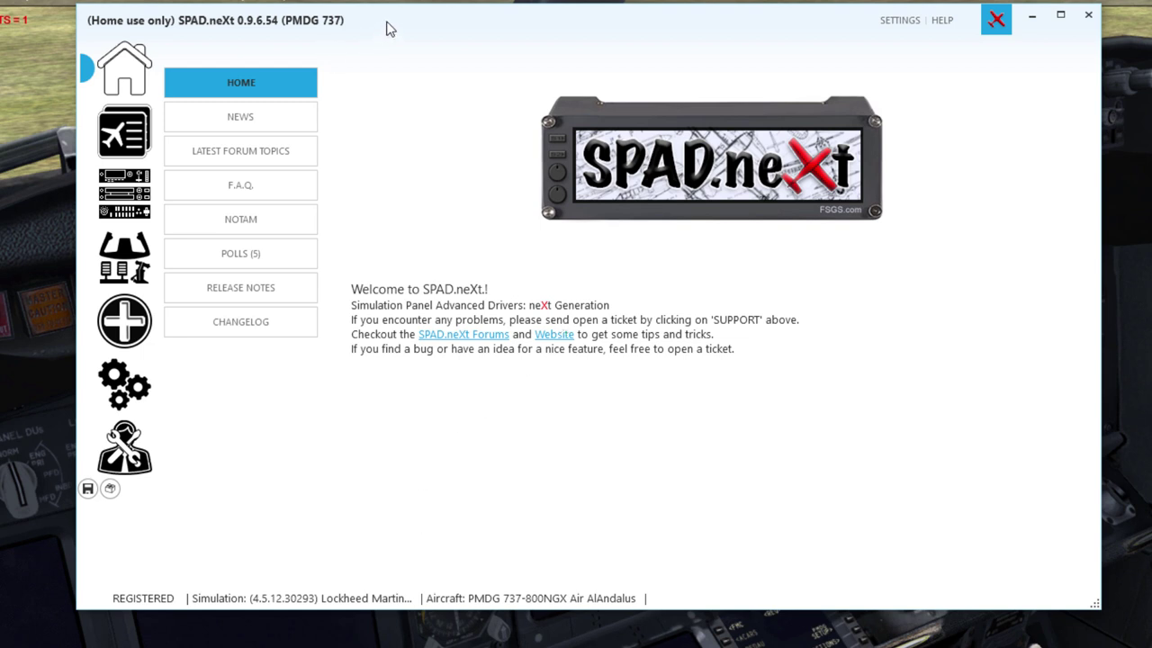
Check which local devices are assigned to the PMDG 737 profile.
left_click(124, 132)
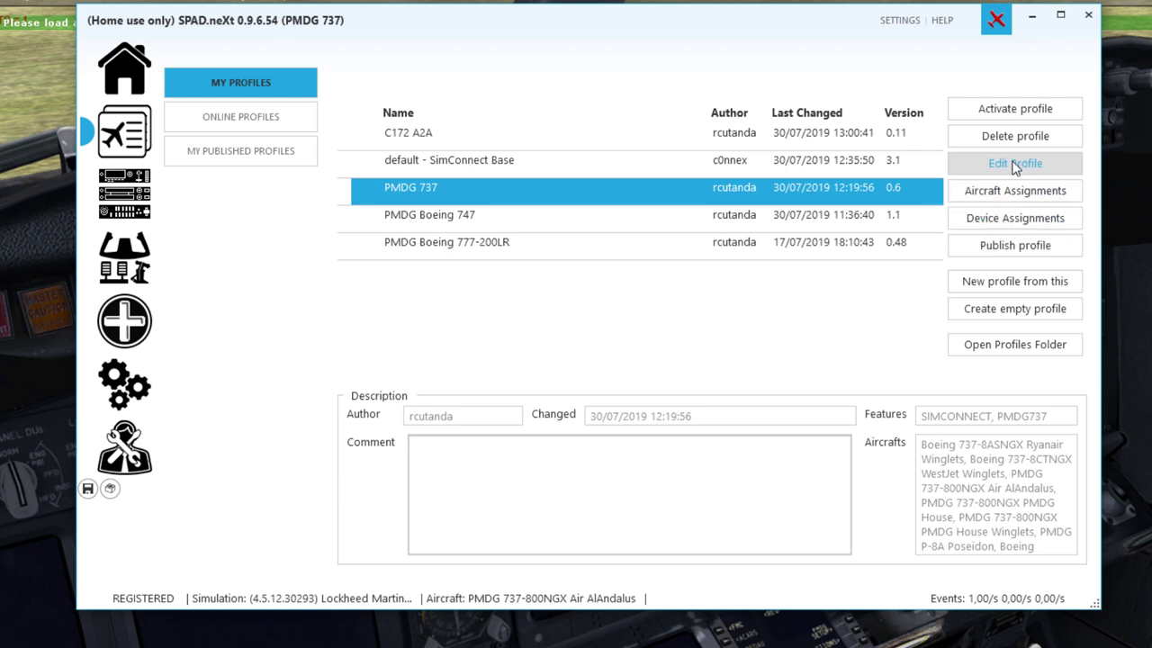
left_click(997, 220)
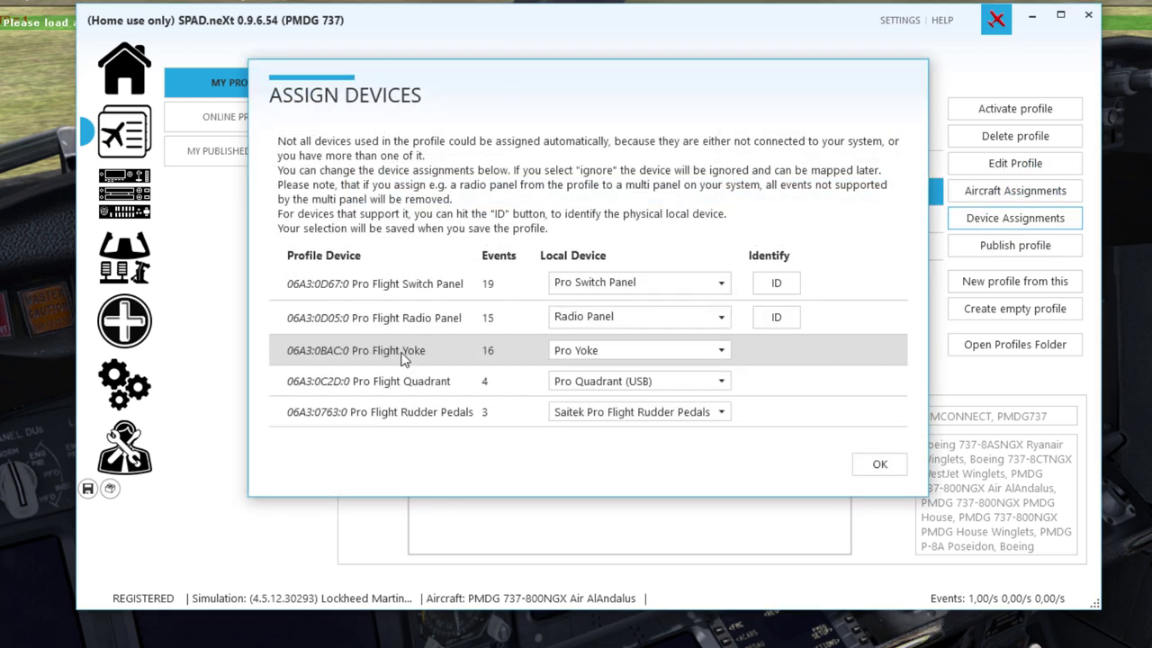
left_click(904, 475)
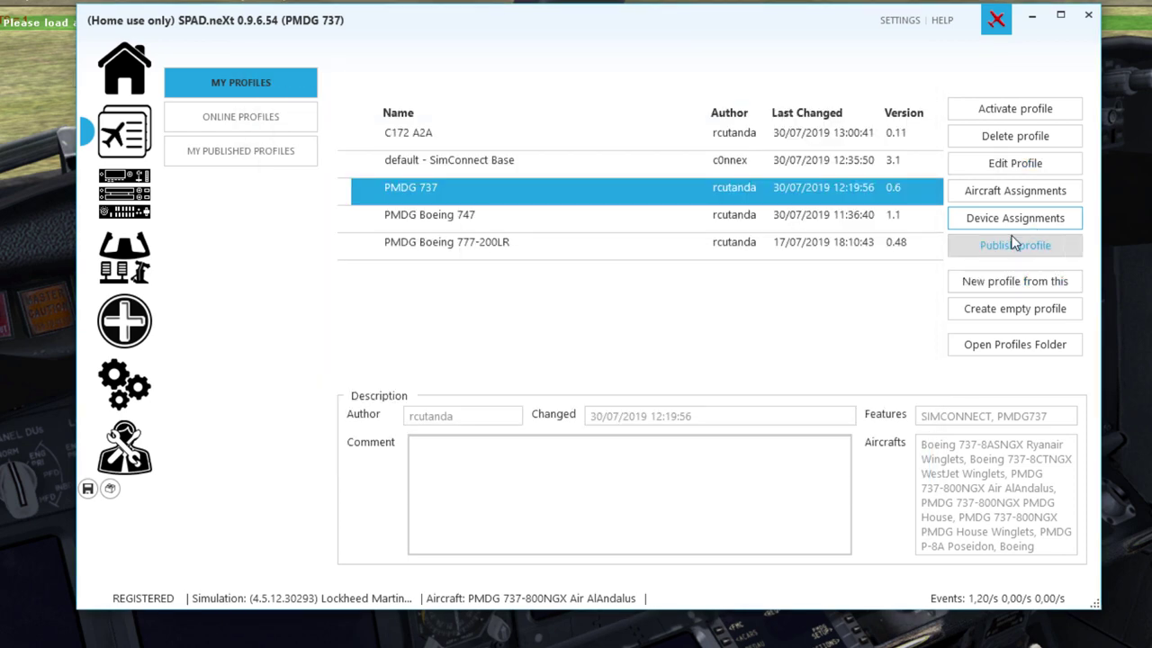
Activate the default - SimConnect Base profile and delete the PMDG 737 profile.
left_click(1015, 136)
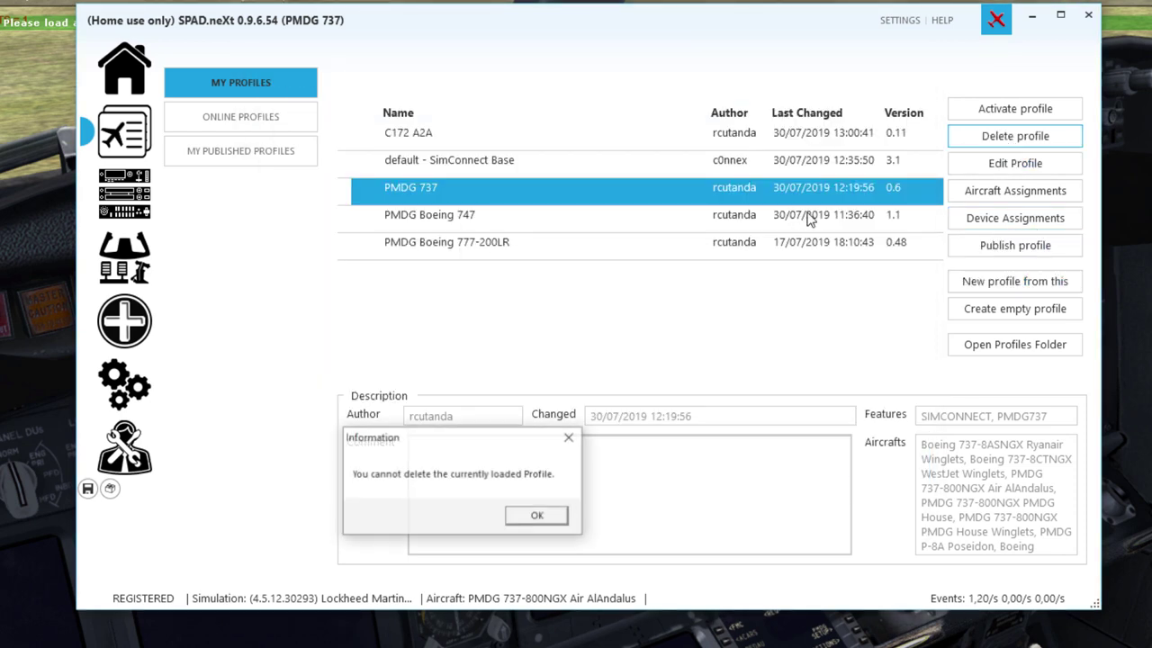
left_click(542, 517)
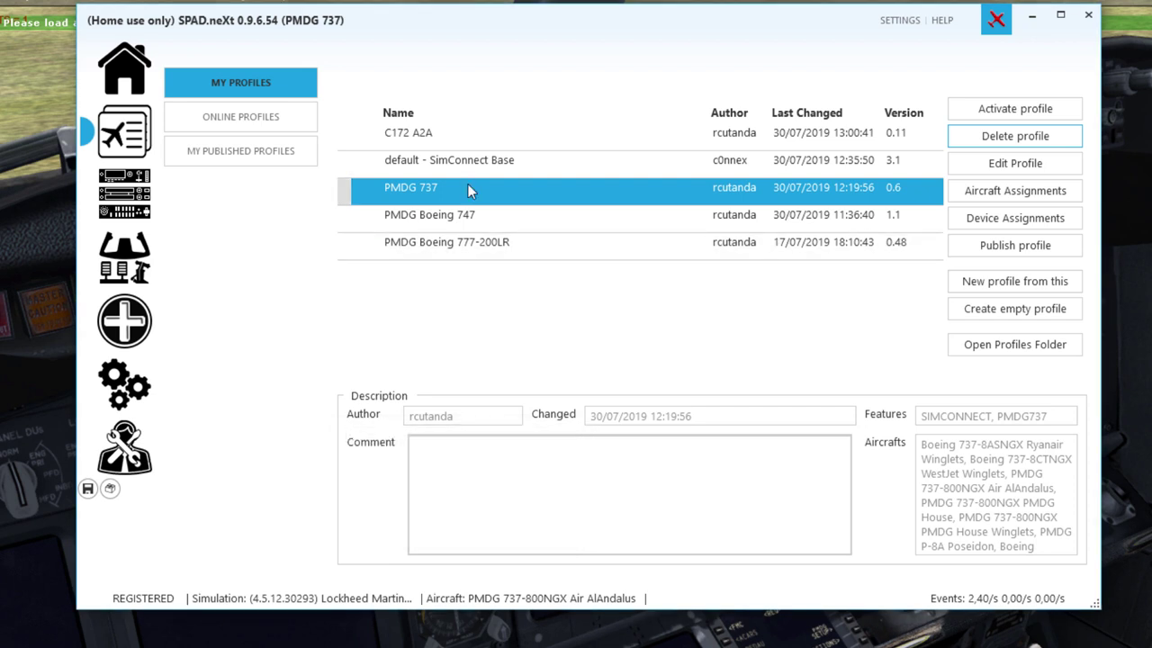
left_click(437, 160)
left_click(1015, 109)
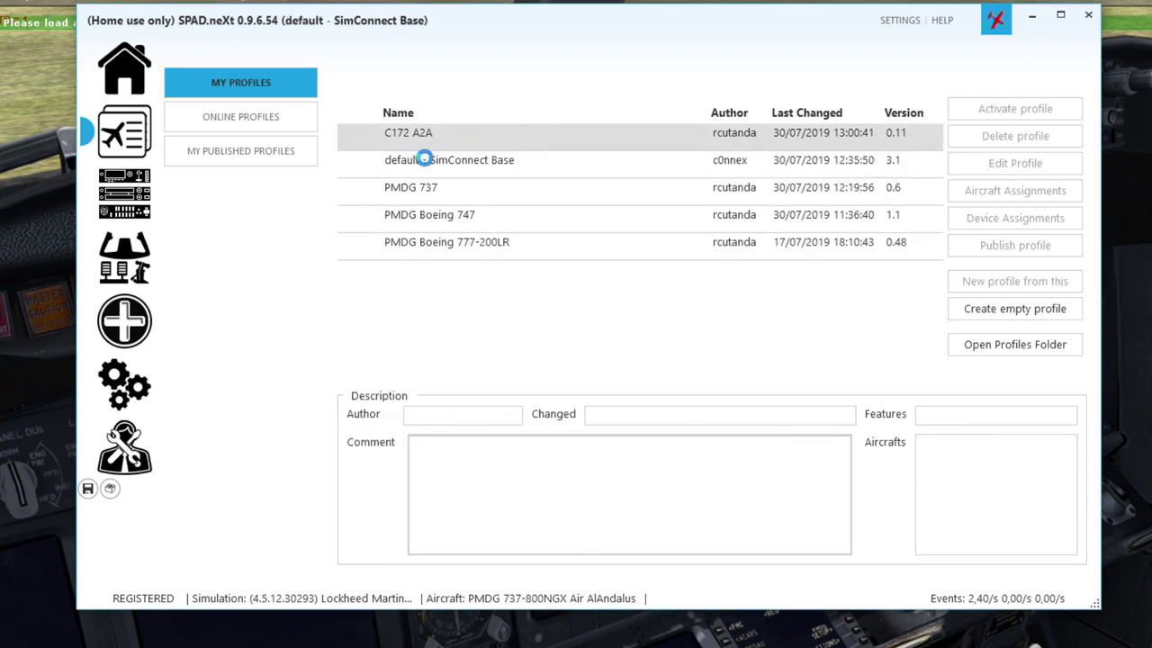
left_click(459, 196)
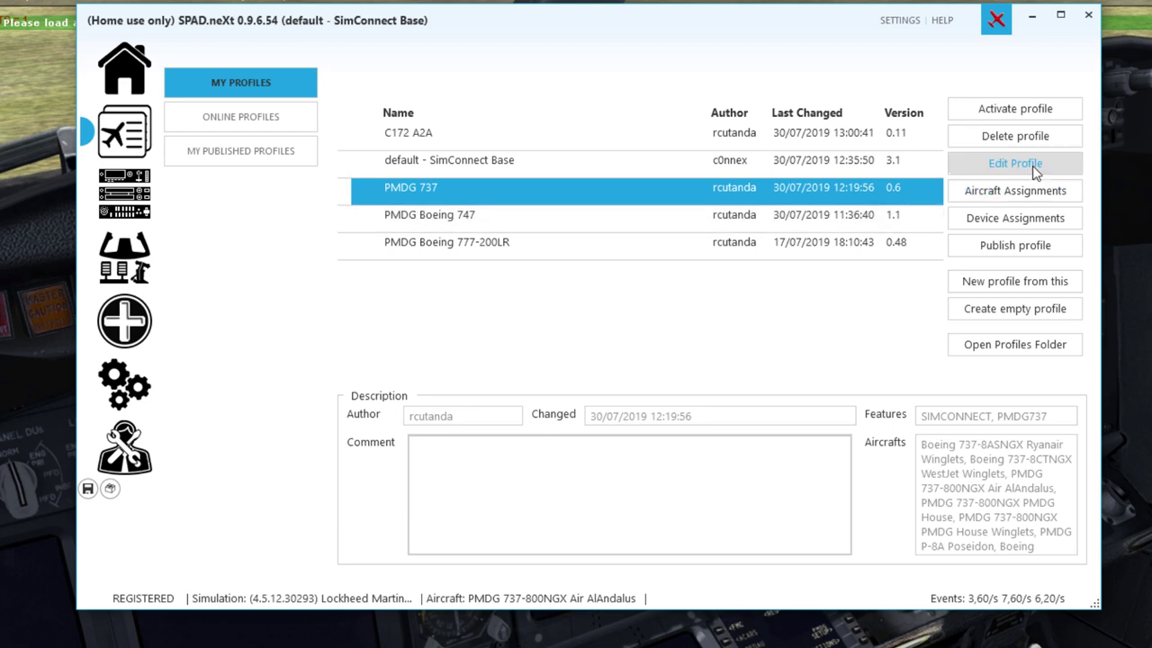
left_click(1033, 142)
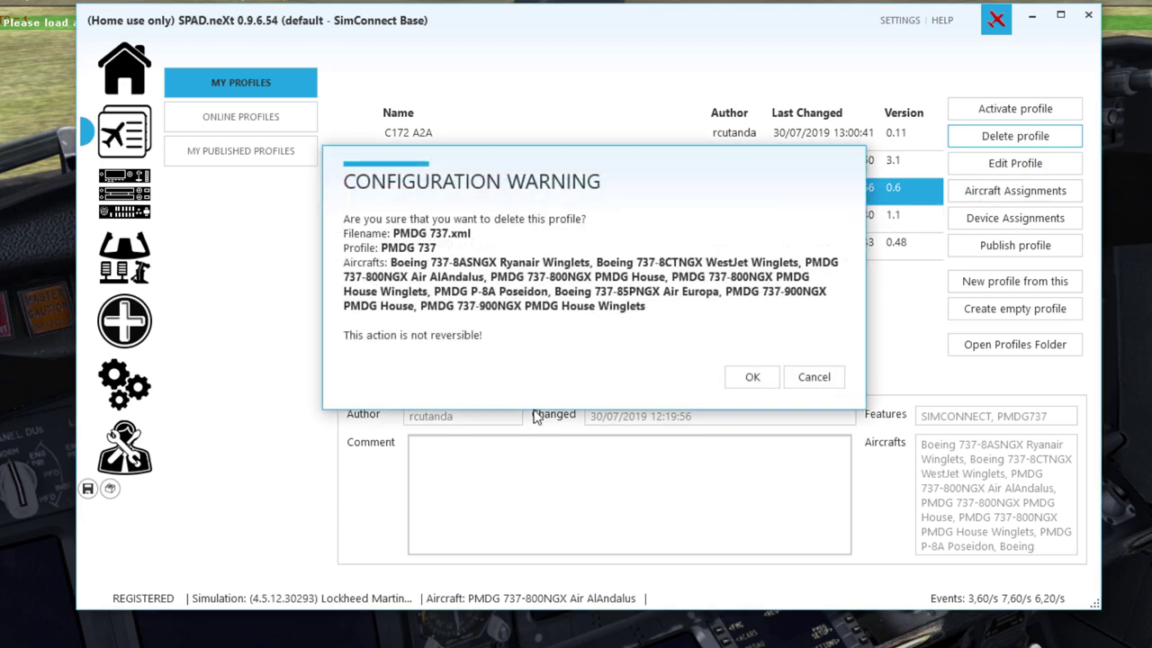
left_click(750, 377)
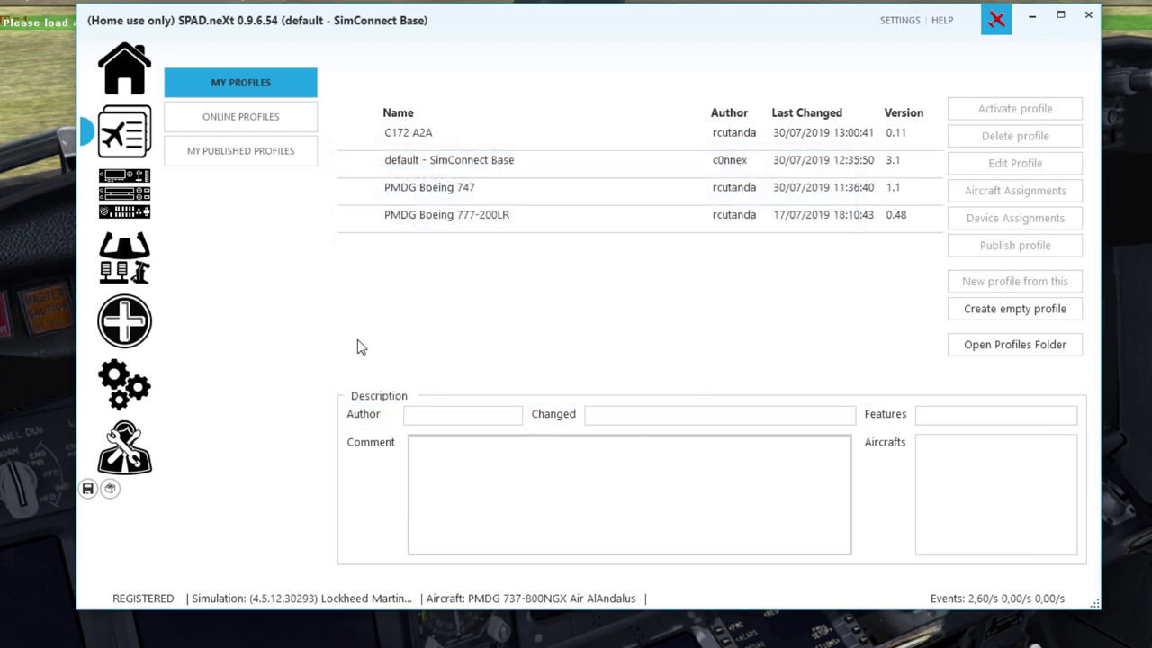
Close SPAD.neXt and start it again.
left_click(1087, 15)
key("super")
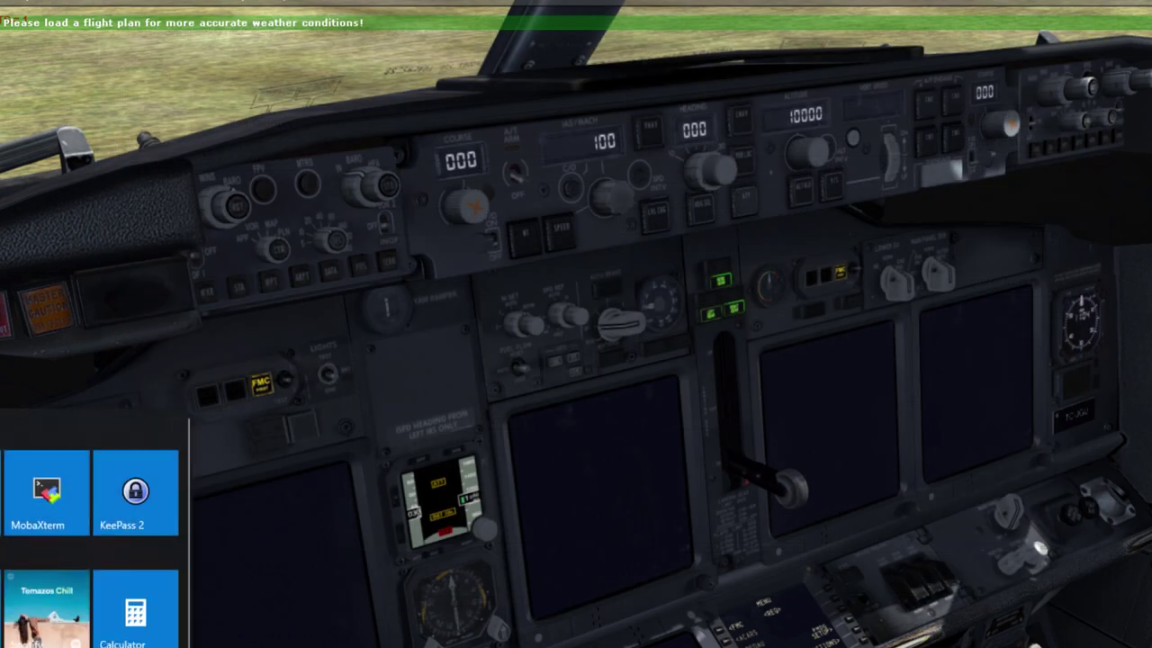
key("Escape")
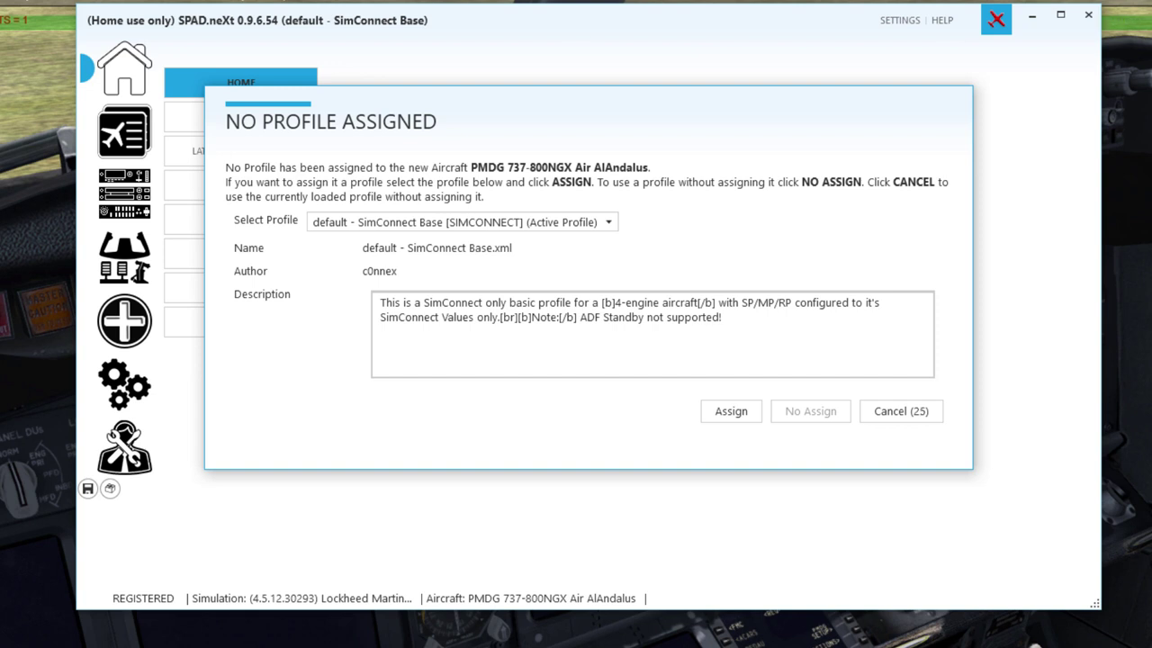
Look through the profiles offered for the PMDG 737-800NGX Air AlAndalus and cancel the assignment.
left_click(422, 225)
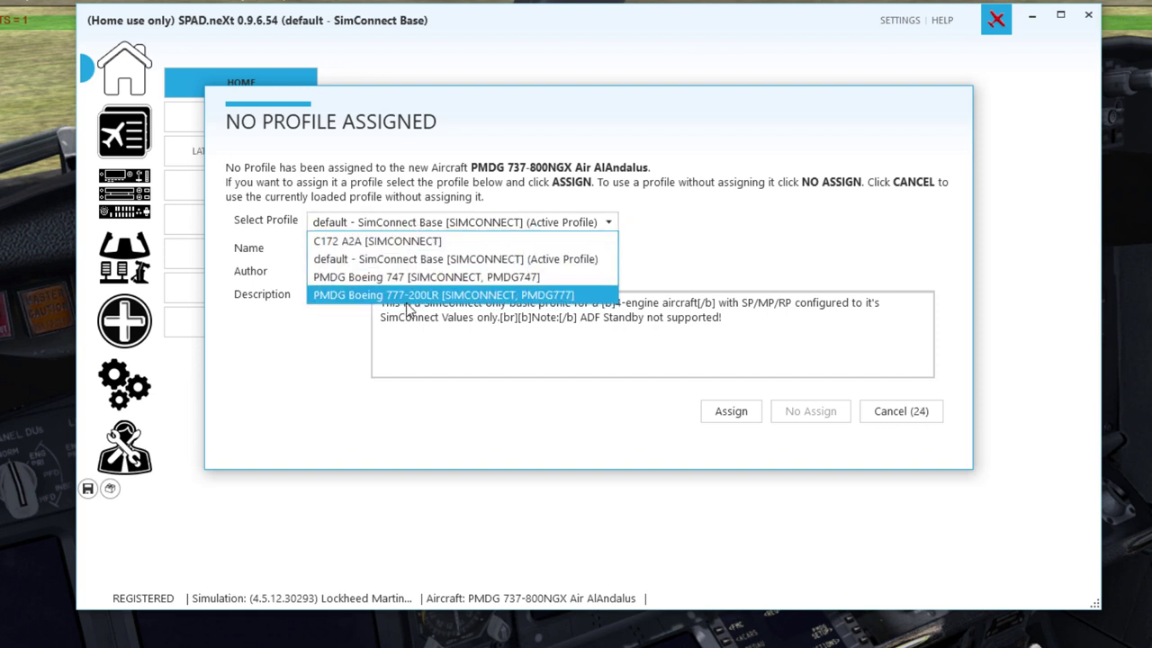
left_click(410, 222)
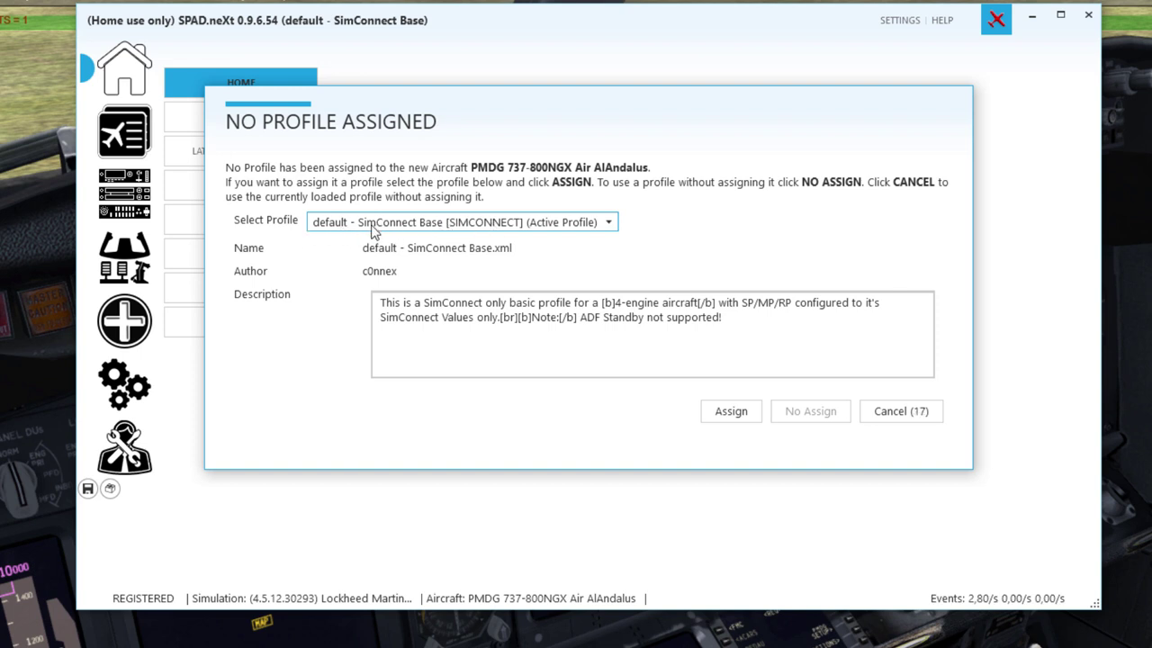
left_click(901, 414)
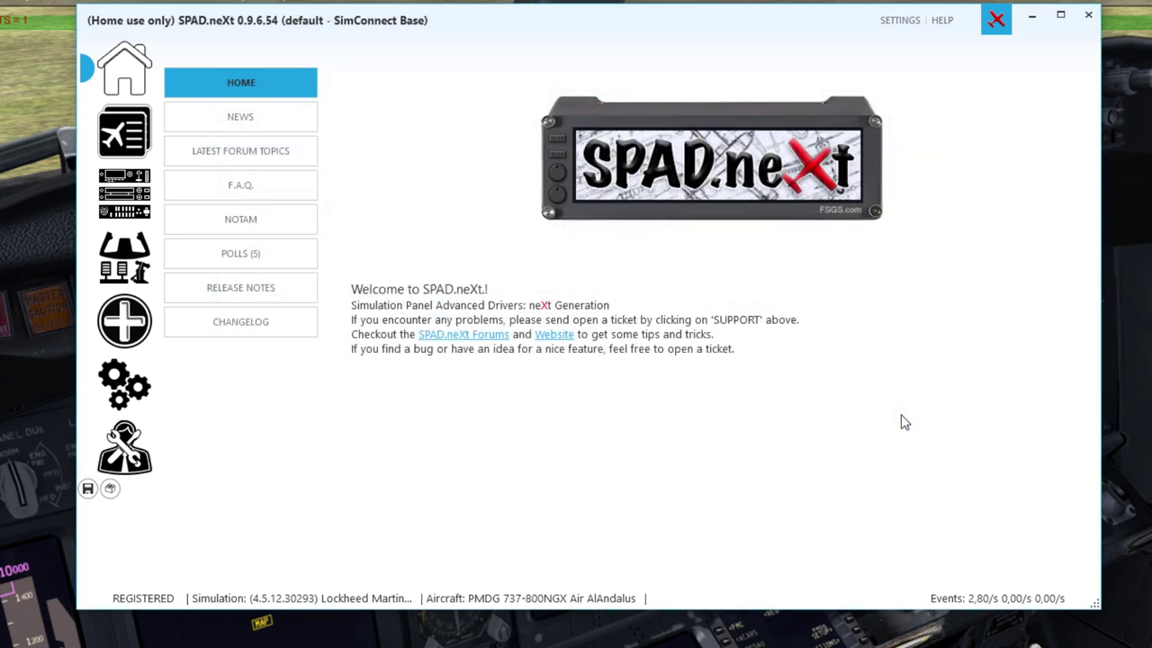
Create a new profile named PMDG 737 from the default - SimConnect Base profile and activate it.
left_click(124, 131)
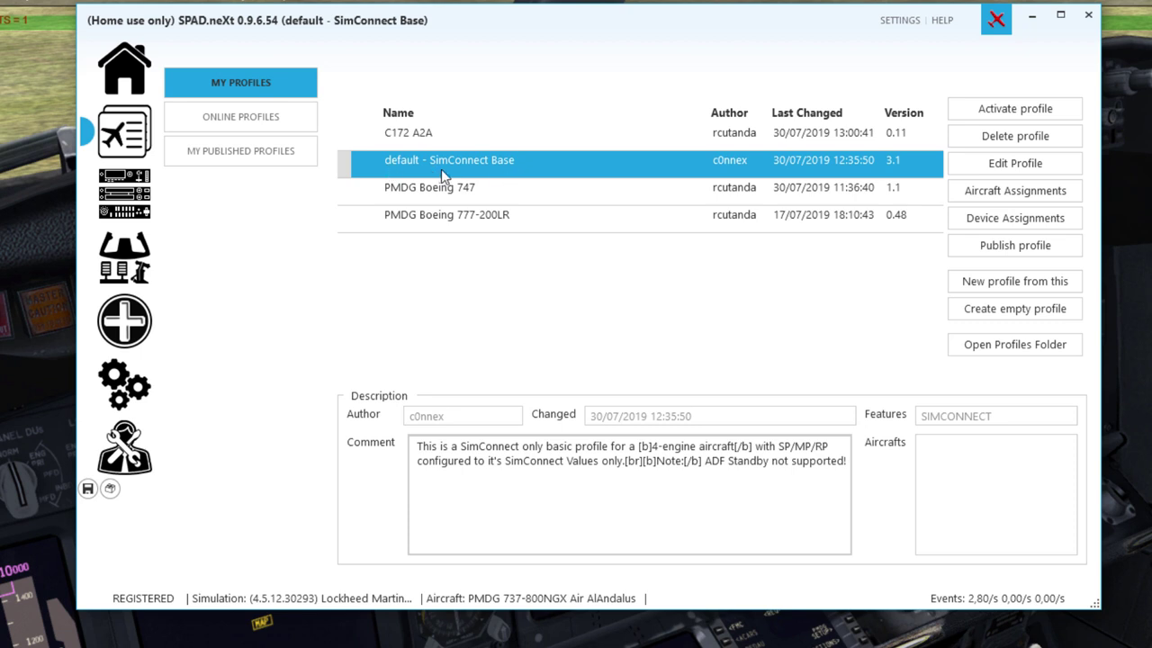
left_click(1003, 280)
triple_click(607, 290)
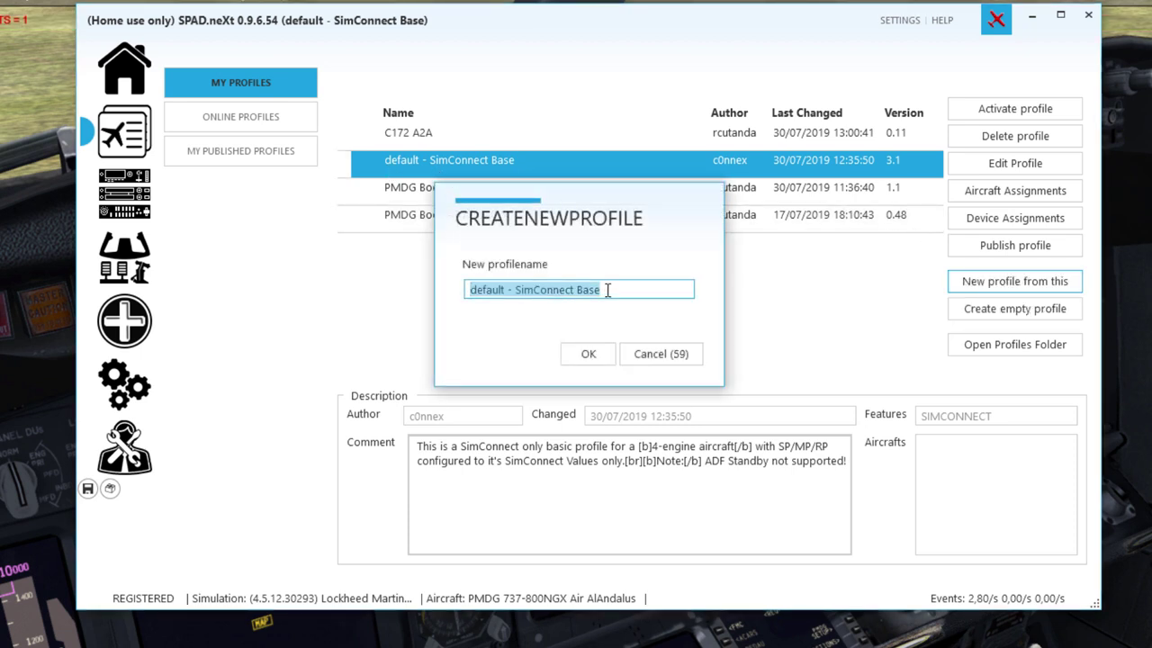
type("PMDG 737")
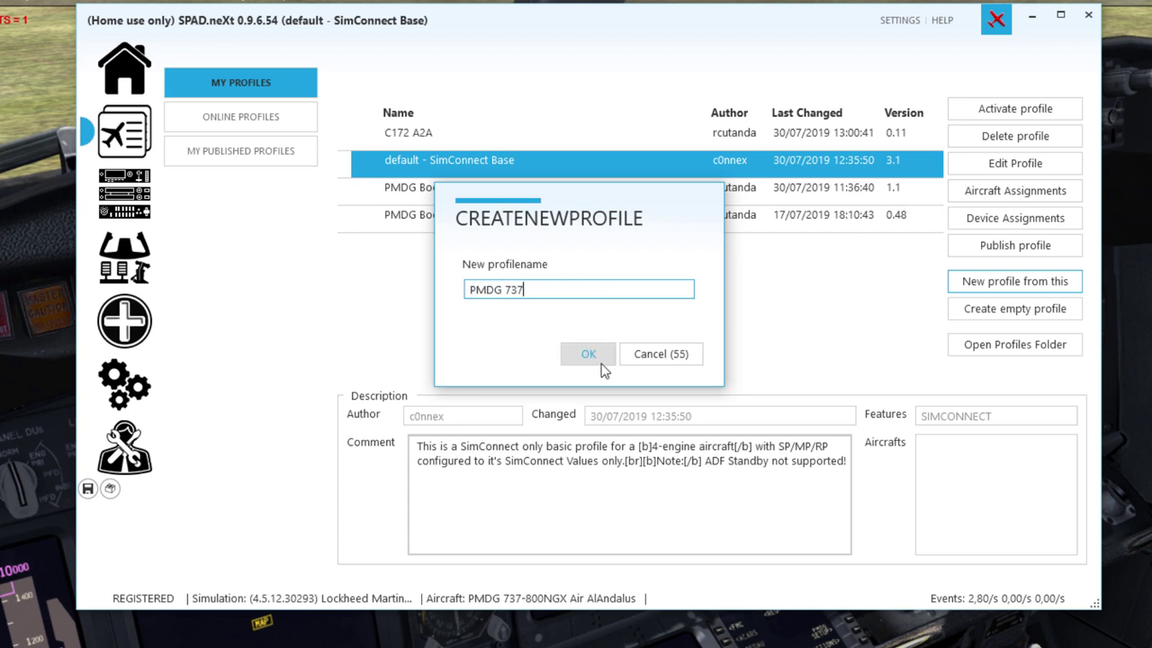
left_click(589, 354)
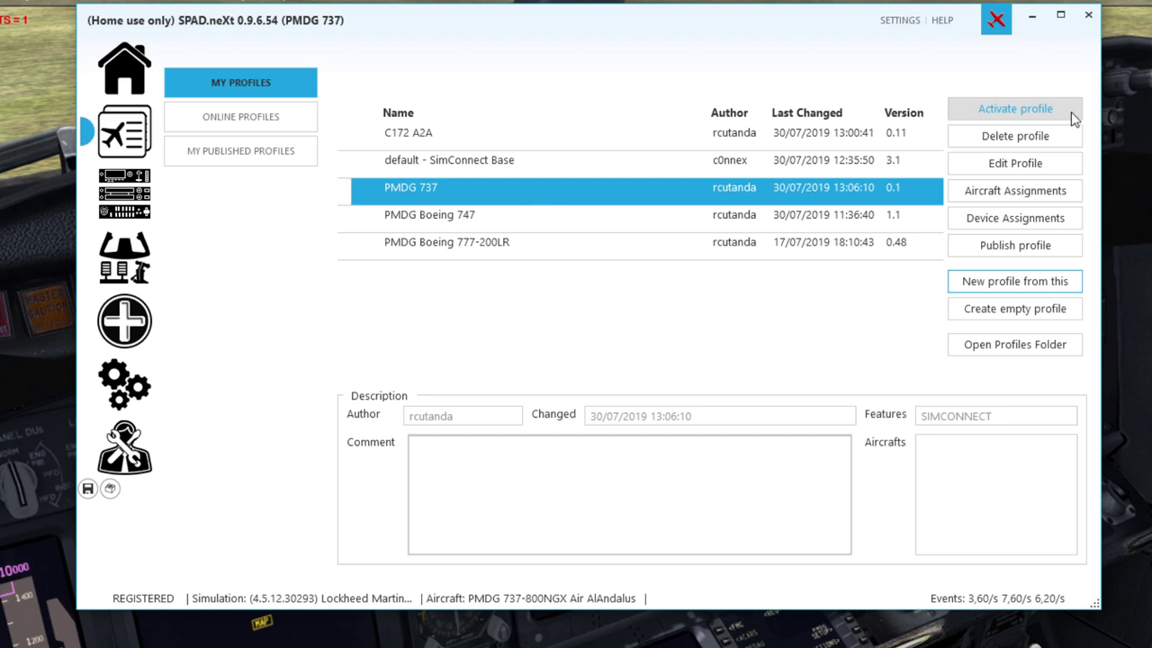
left_click(1035, 108)
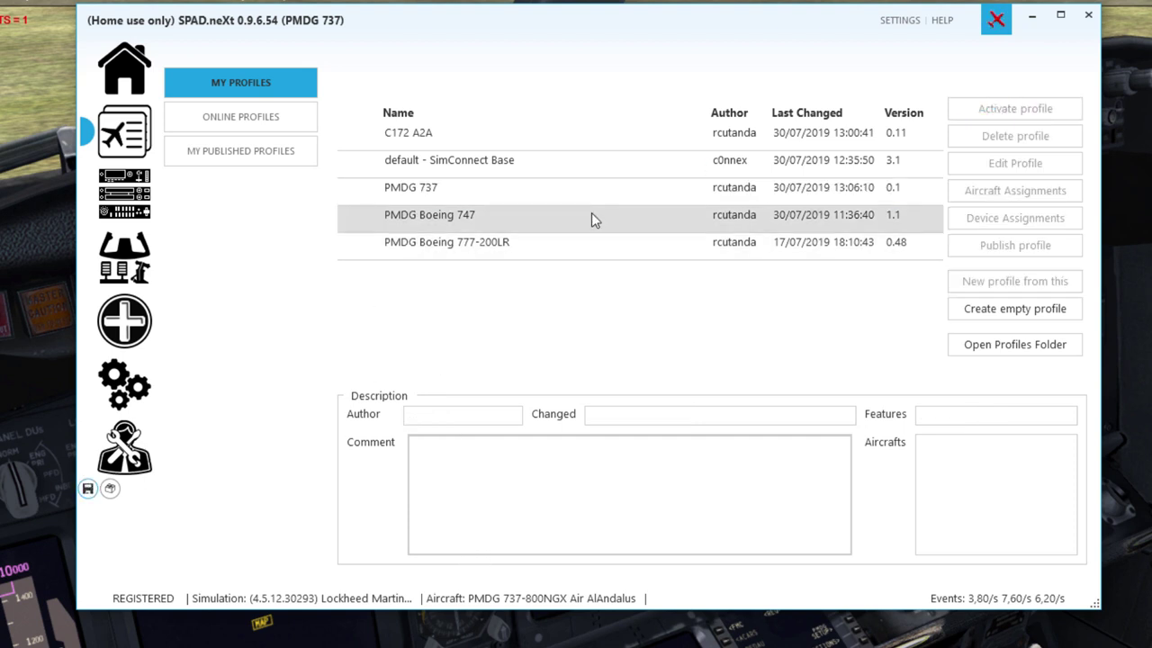
Assign the Boeing 737-85PNGX Air Europa and Boeing 737-8ASNGX Ryanair Winglets aircraft to the PMDG 737 profile.
left_click(401, 196)
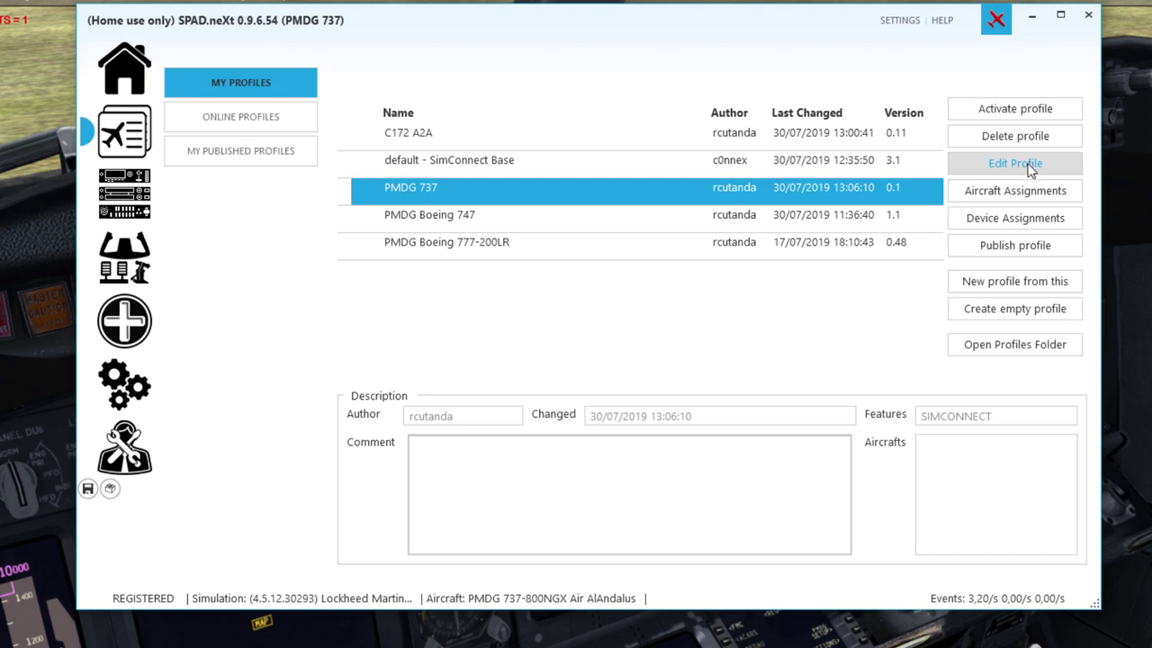
left_click(1009, 193)
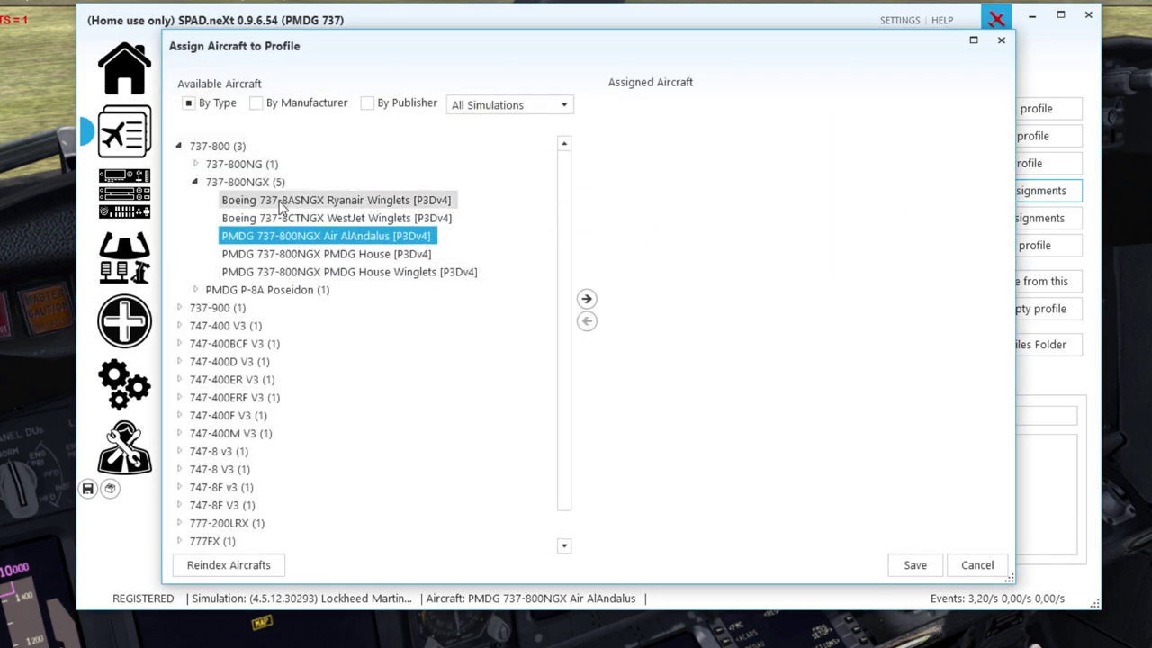
left_click(196, 165)
left_click(270, 185)
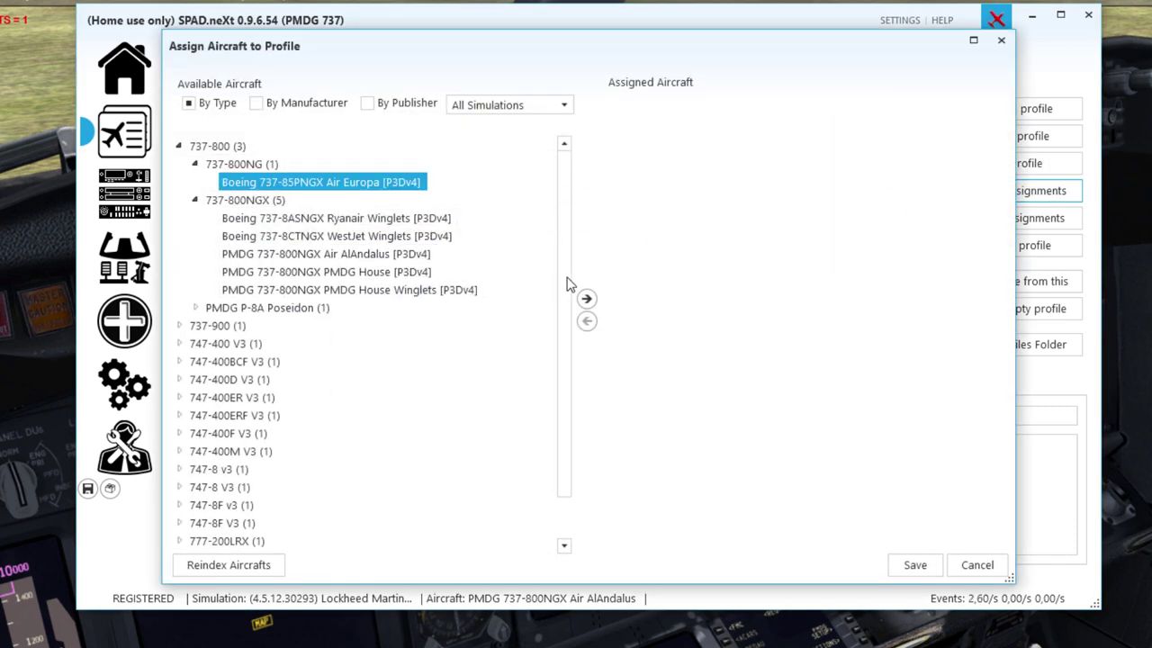
left_click(586, 298)
left_click(410, 218)
left_click(586, 298)
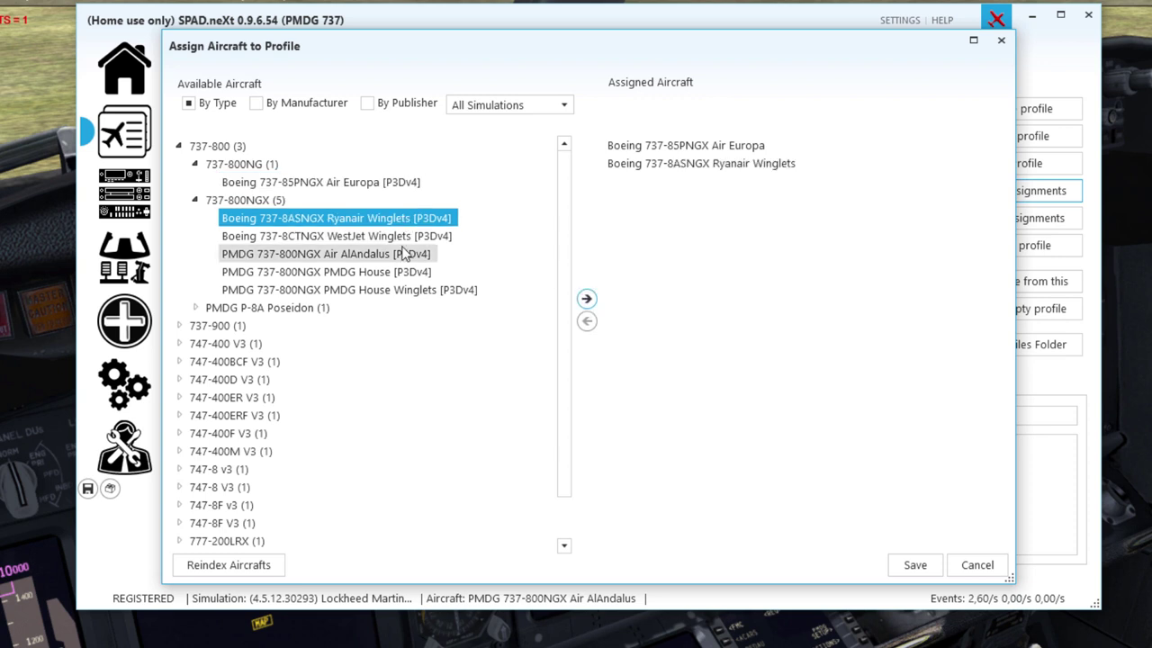
Add Boeing 737-8CTNGX WestJet Winglets, PMDG 737-800NGX Air AlAndalus and PMDG P-8A Poseidon to the assigned aircraft and save the assignment.
left_click(396, 236)
left_click(586, 298)
left_click(423, 255)
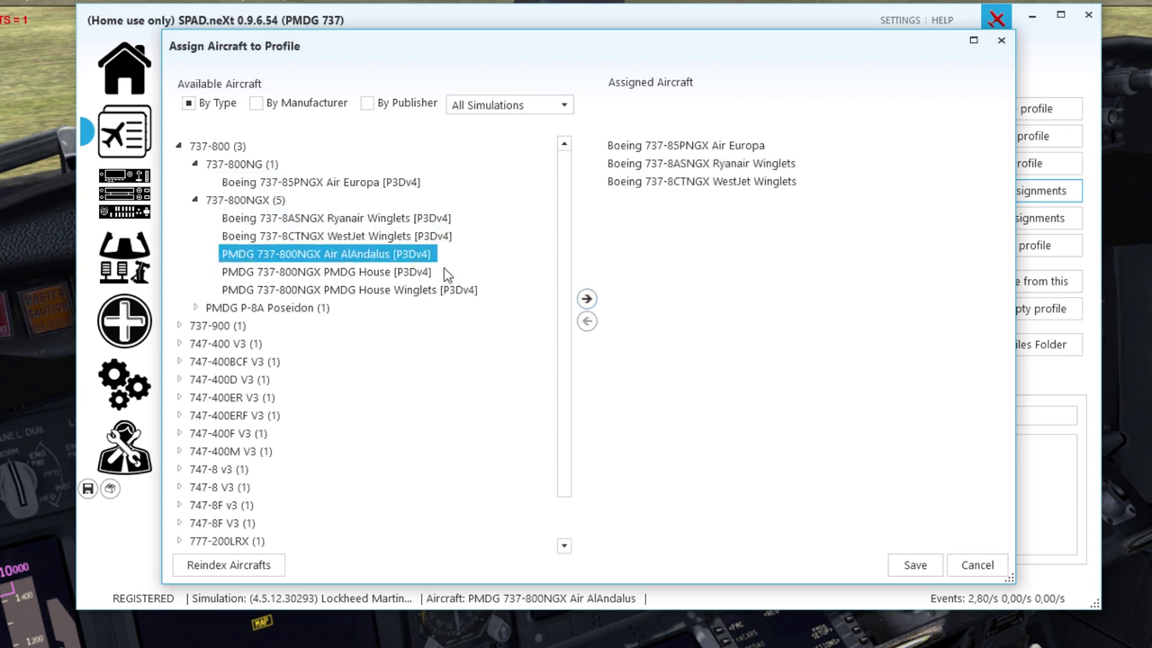
left_click(585, 298)
left_click(194, 308)
left_click(301, 327)
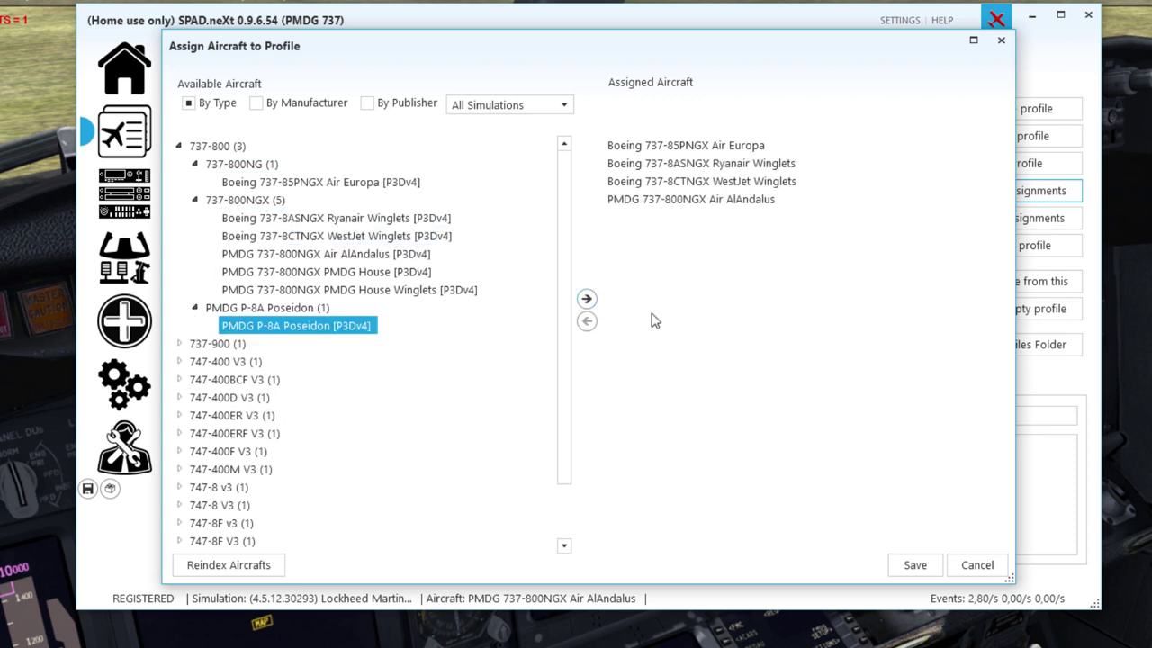
left_click(585, 298)
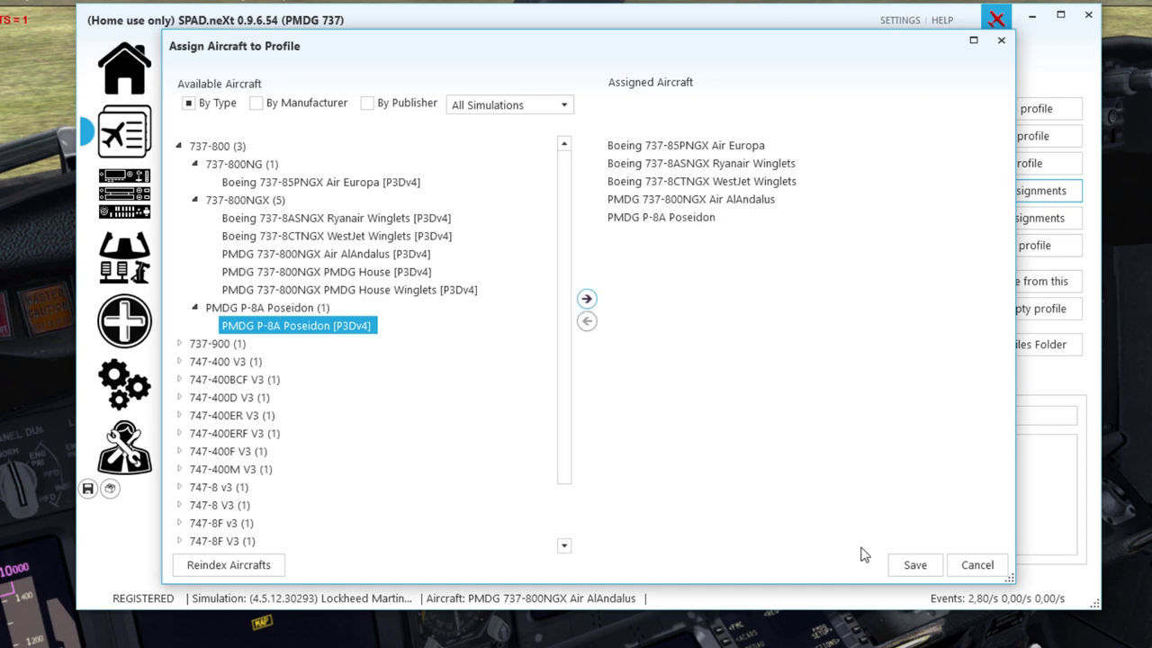
left_click(915, 564)
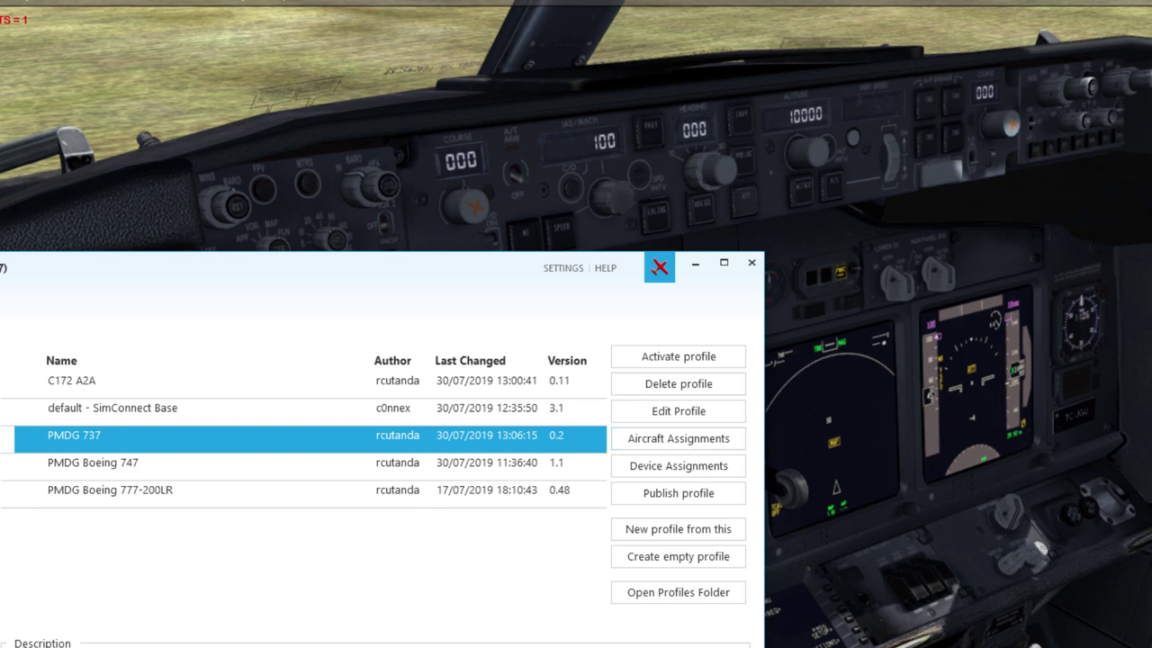
Show the Pro Switch Panel configuration together with the landing light switches on the simulator's overhead panel.
left_click_drag(377, 275, 489, 441)
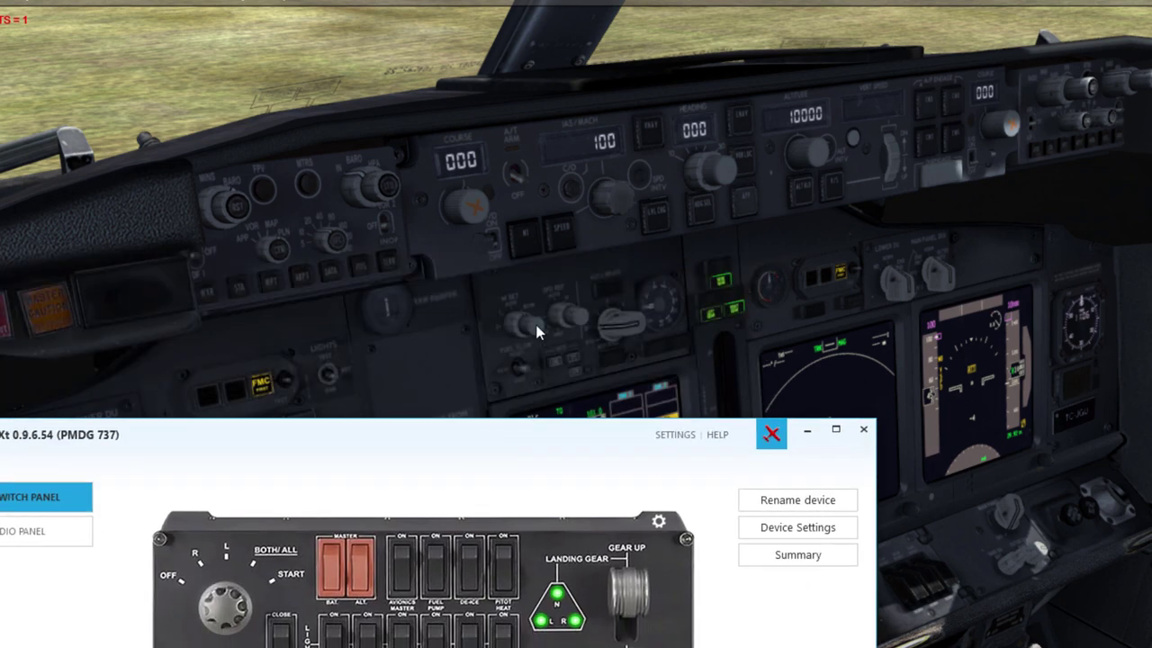
left_click(387, 244)
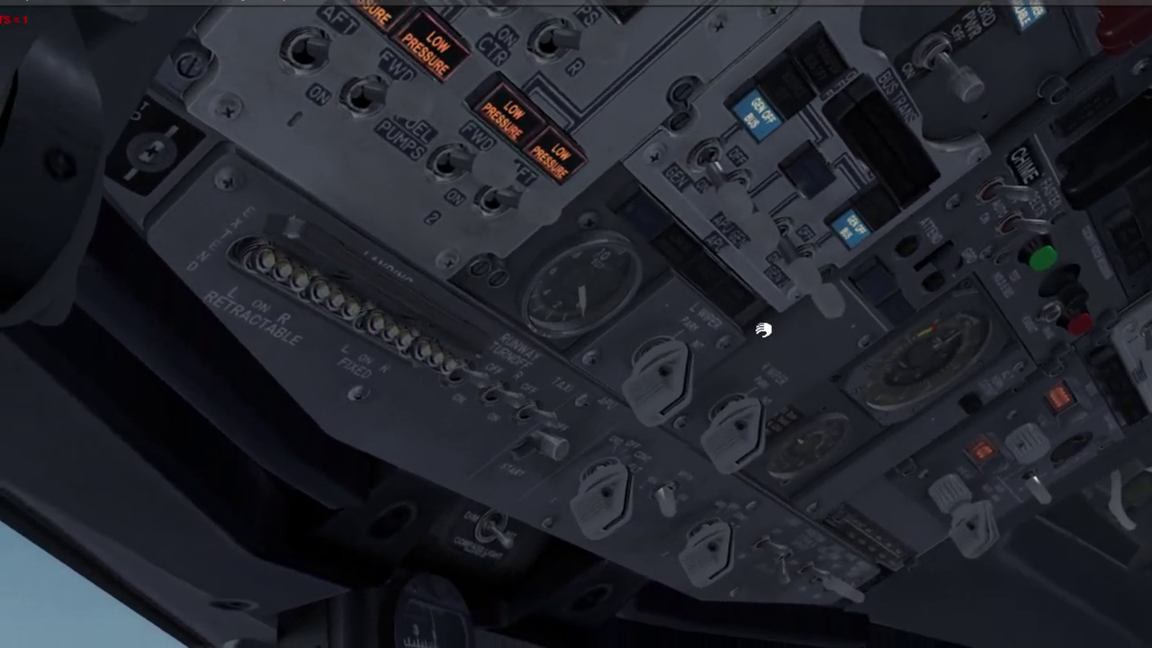
key("alt+Tab")
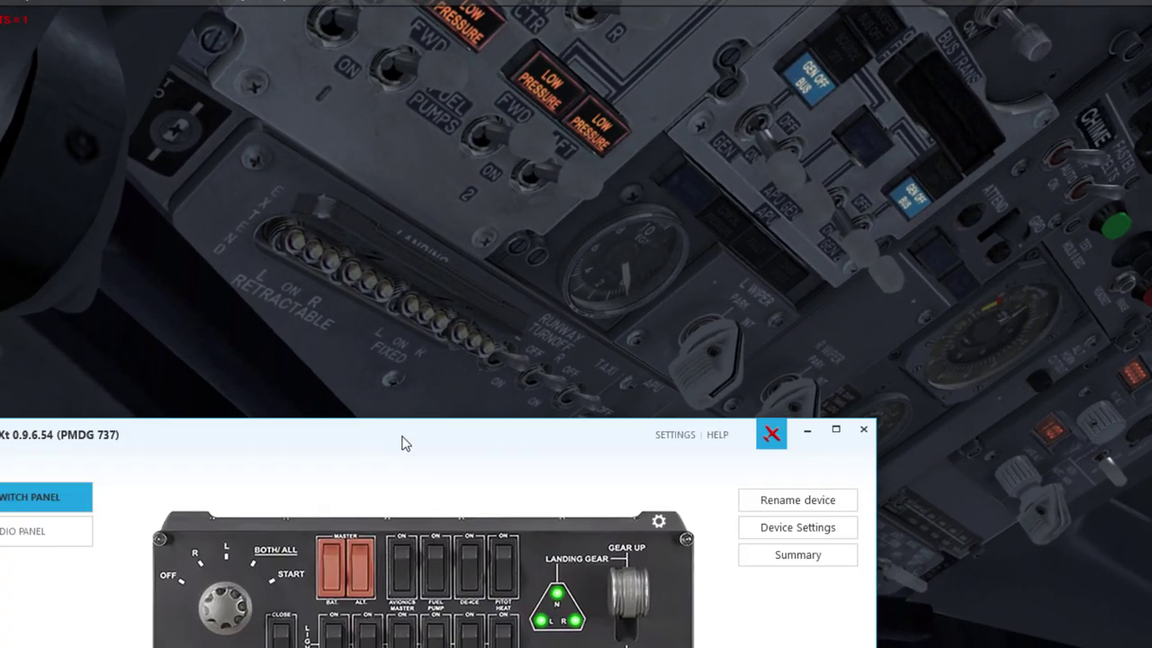
left_click_drag(403, 442, 257, 417)
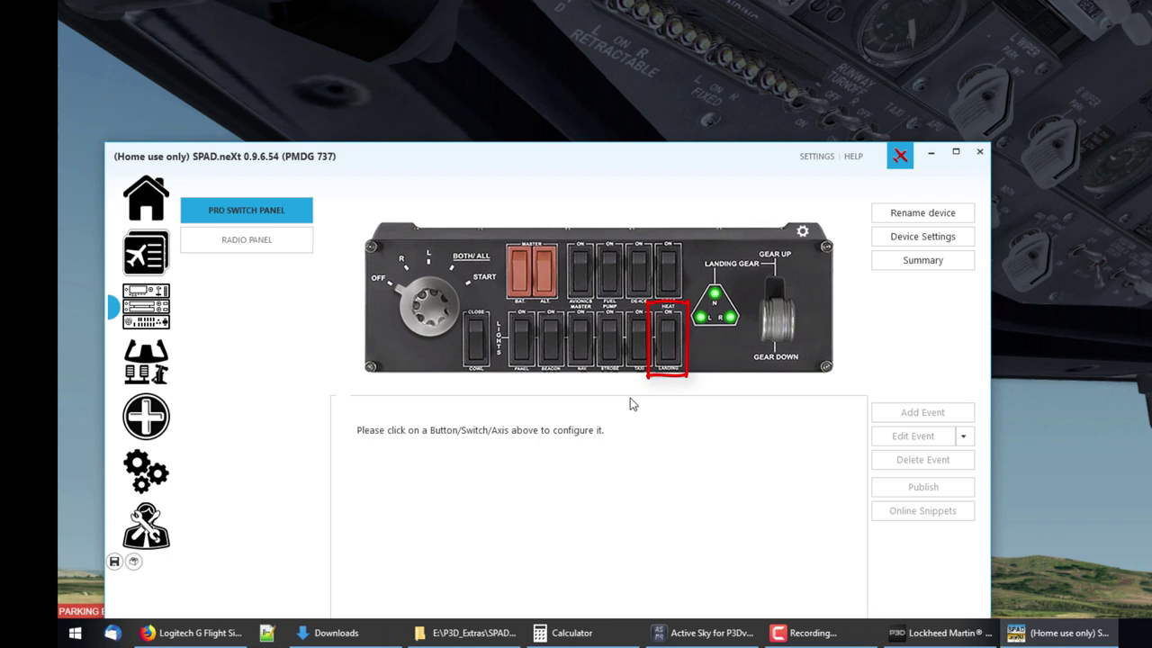
Delete the Switched ON and Switched OFF events of the panel's Landing switch.
left_click(668, 340)
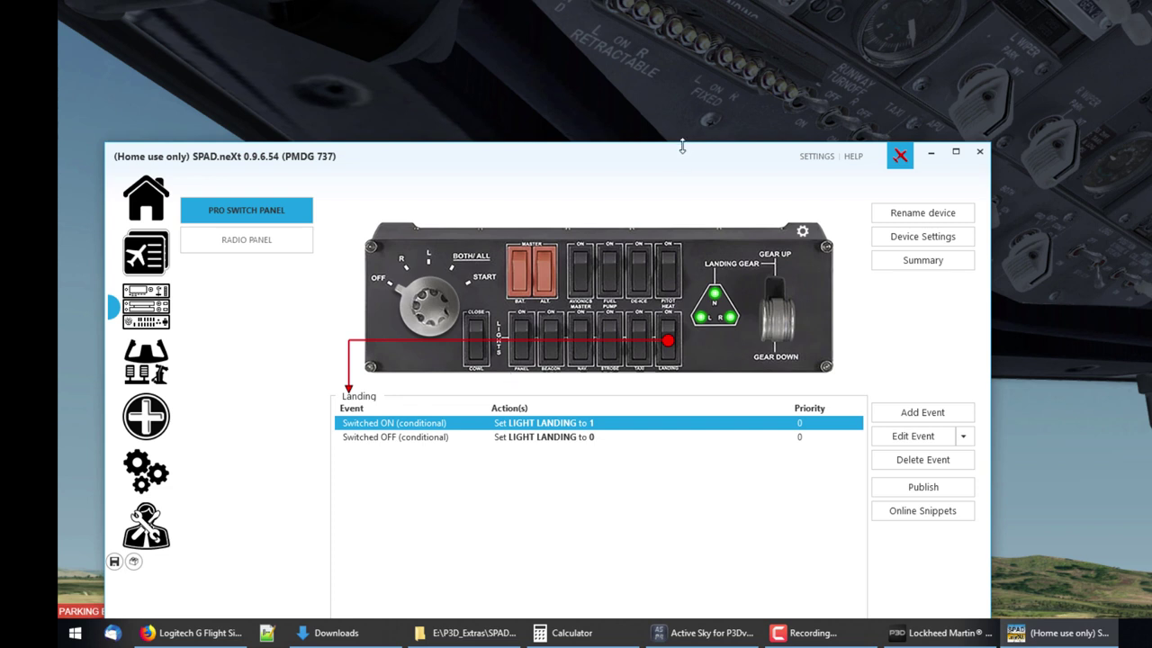
left_click_drag(682, 146, 646, 149)
left_click(903, 451)
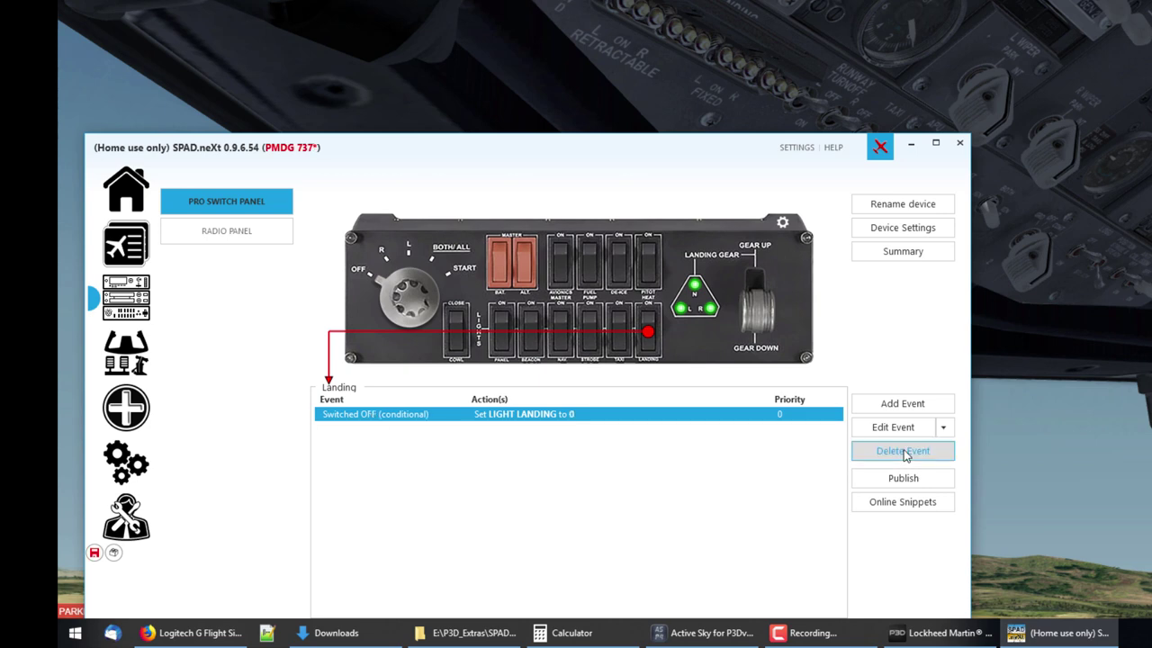
left_click(904, 451)
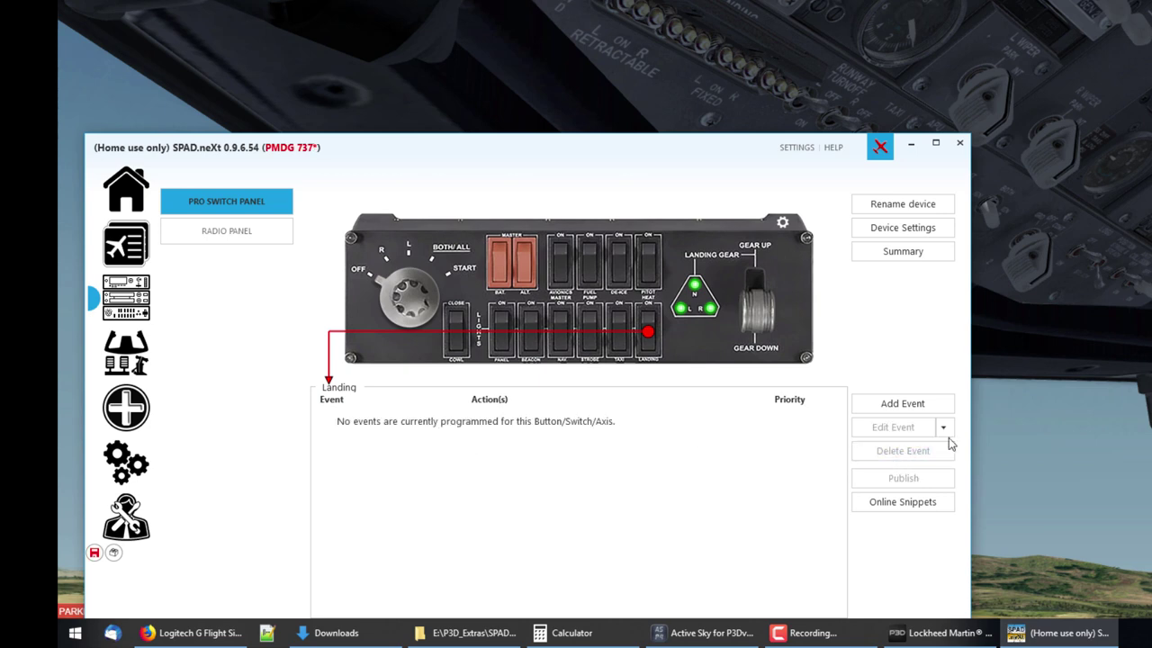
Create a Switched ON event for the Landing switch and start a Send Simulation-Event action in it.
left_click(920, 406)
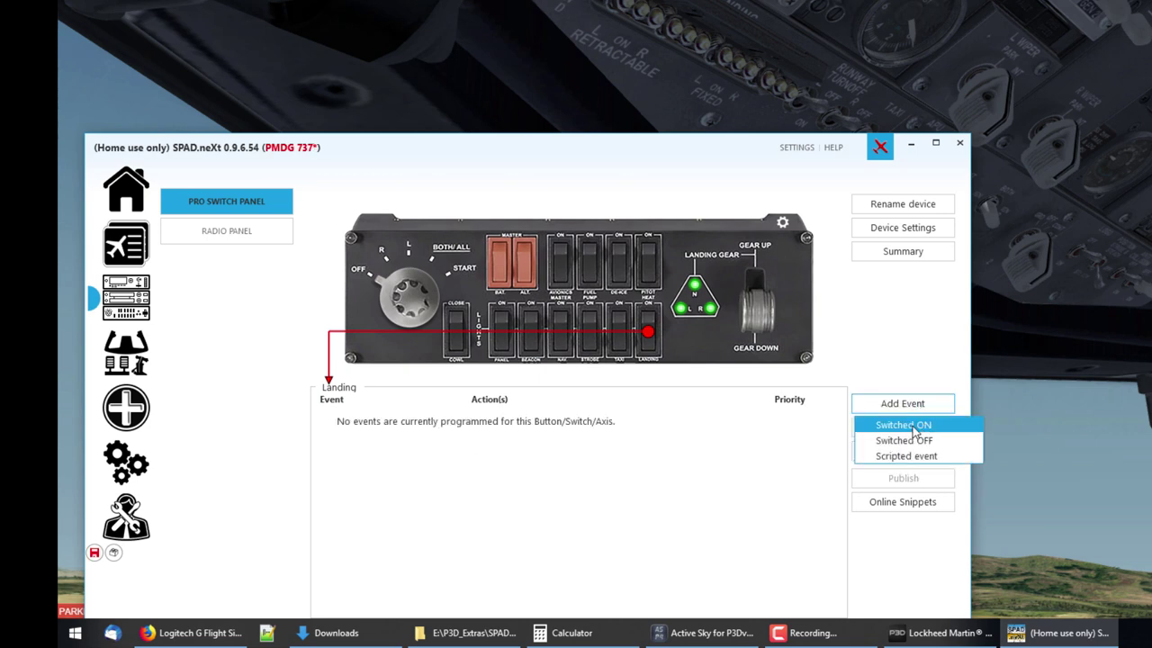
left_click(925, 428)
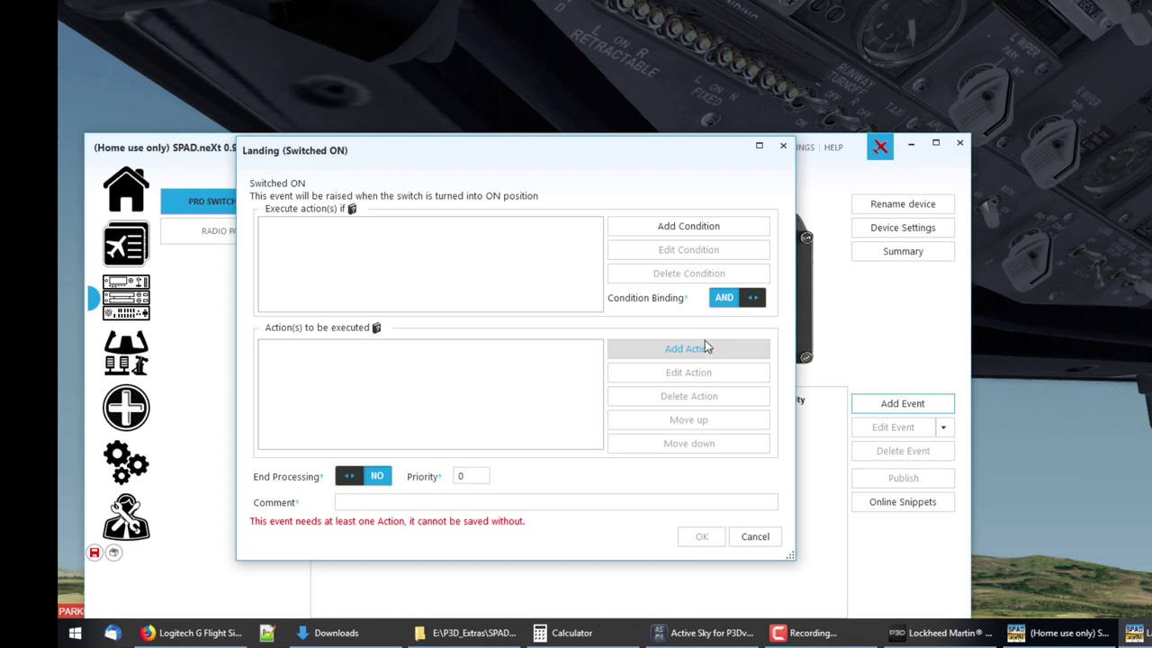
left_click(677, 348)
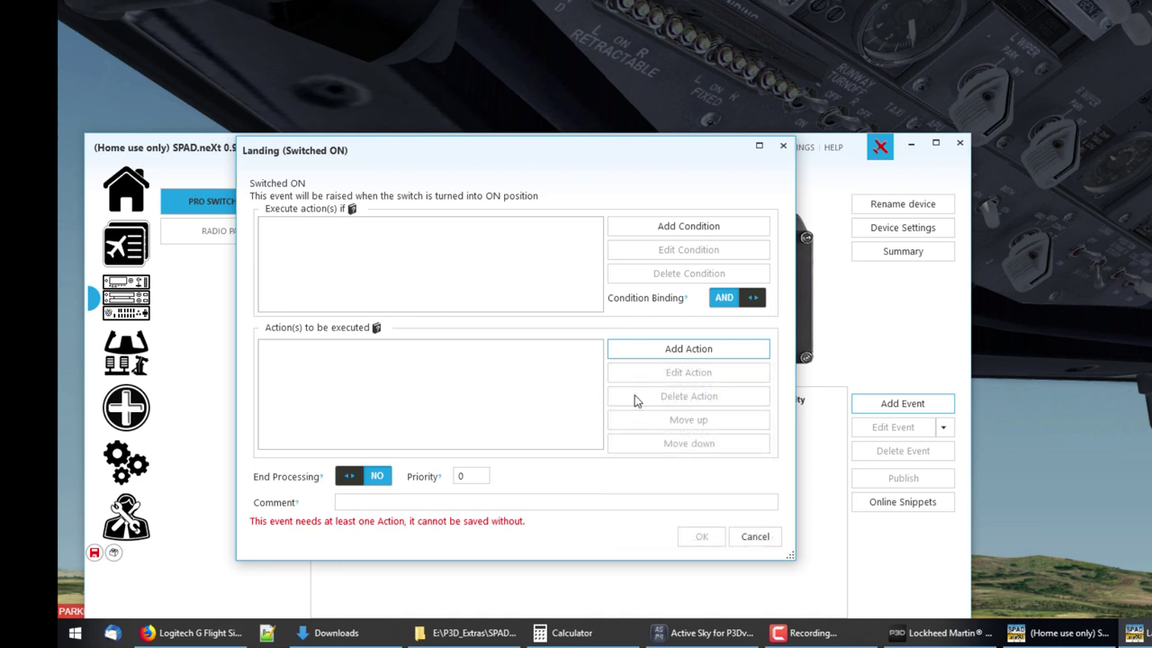
left_click(540, 430)
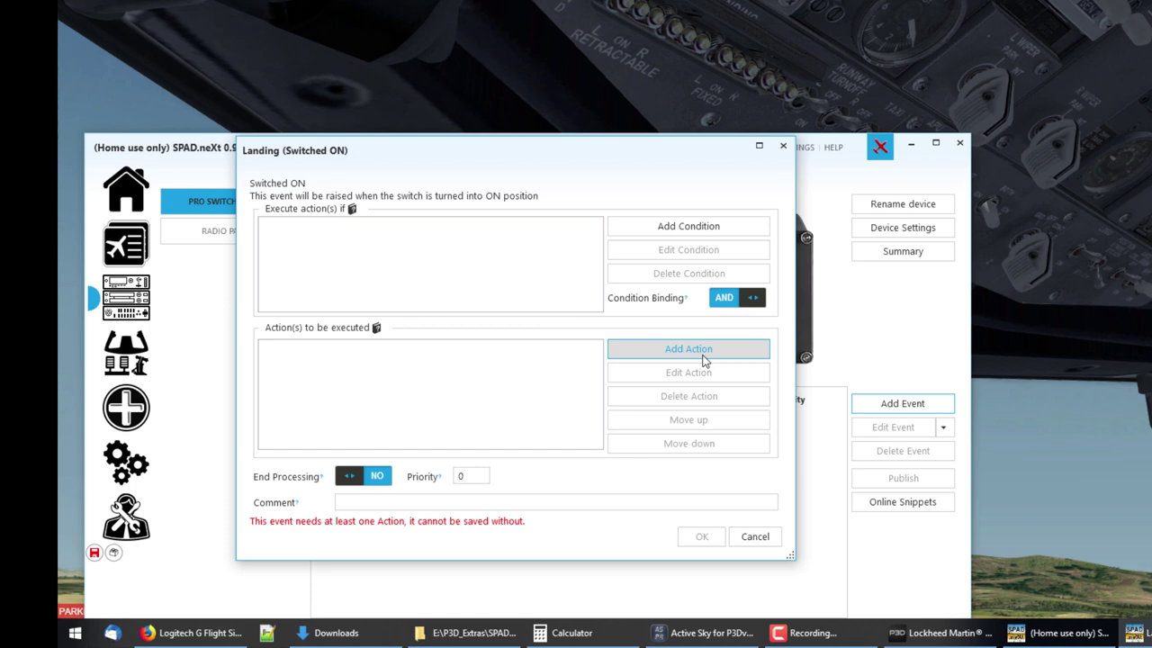
left_click(704, 356)
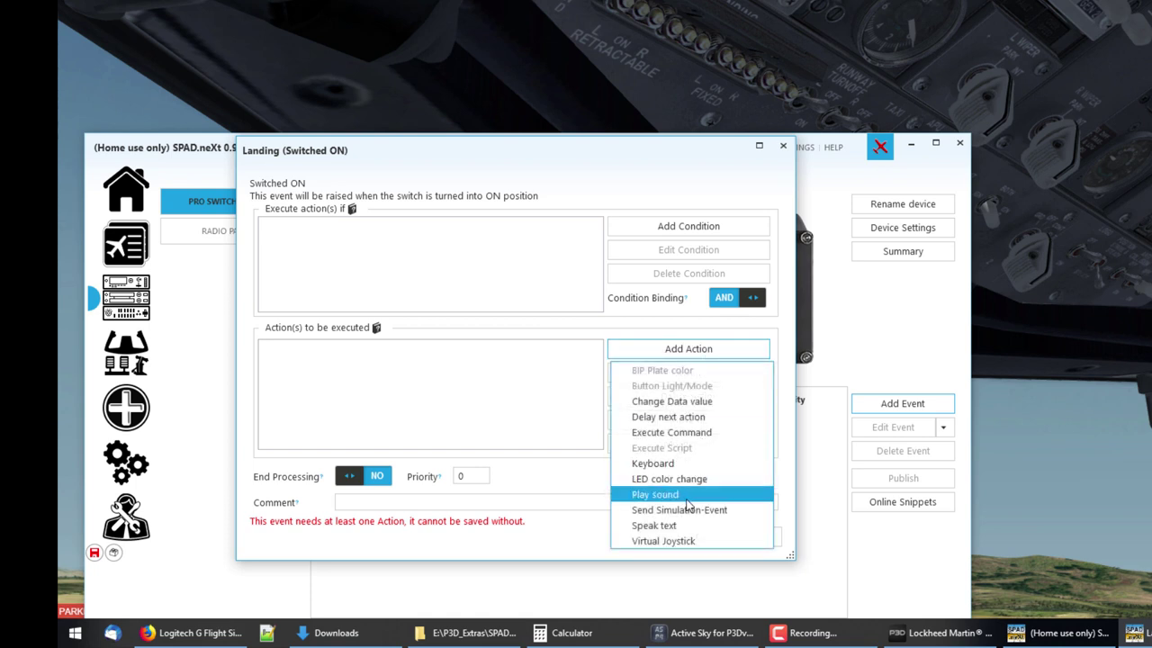
left_click(696, 510)
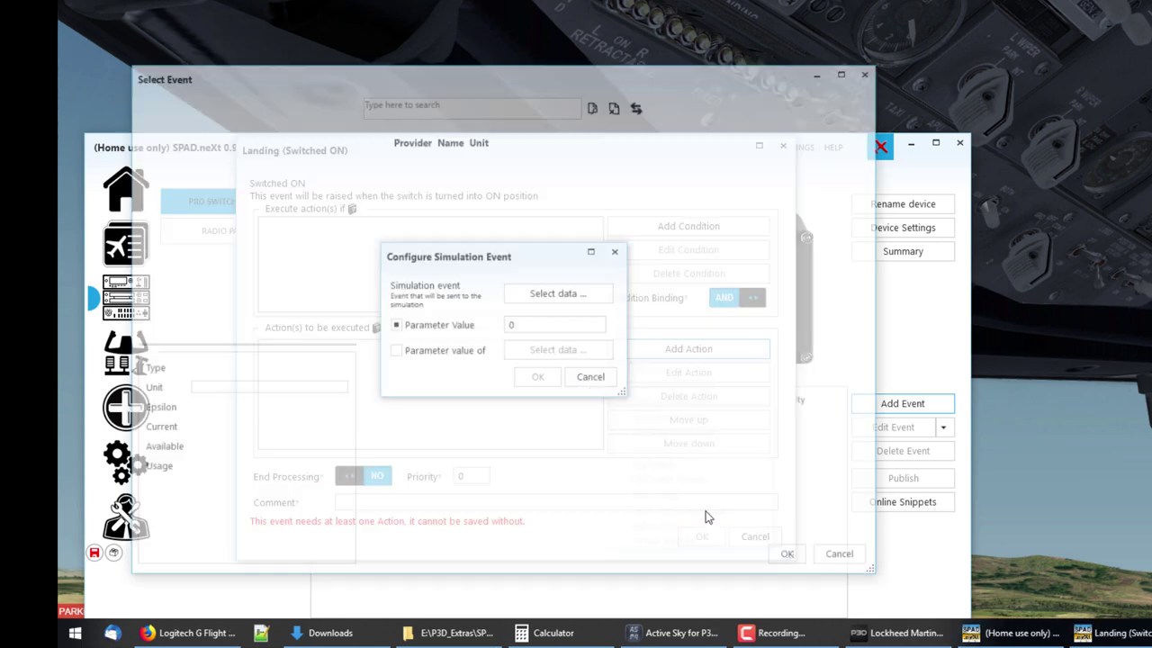
Search the simulation events for landing and choose LANDING_LIGHTS_ON for the action.
left_click(478, 106)
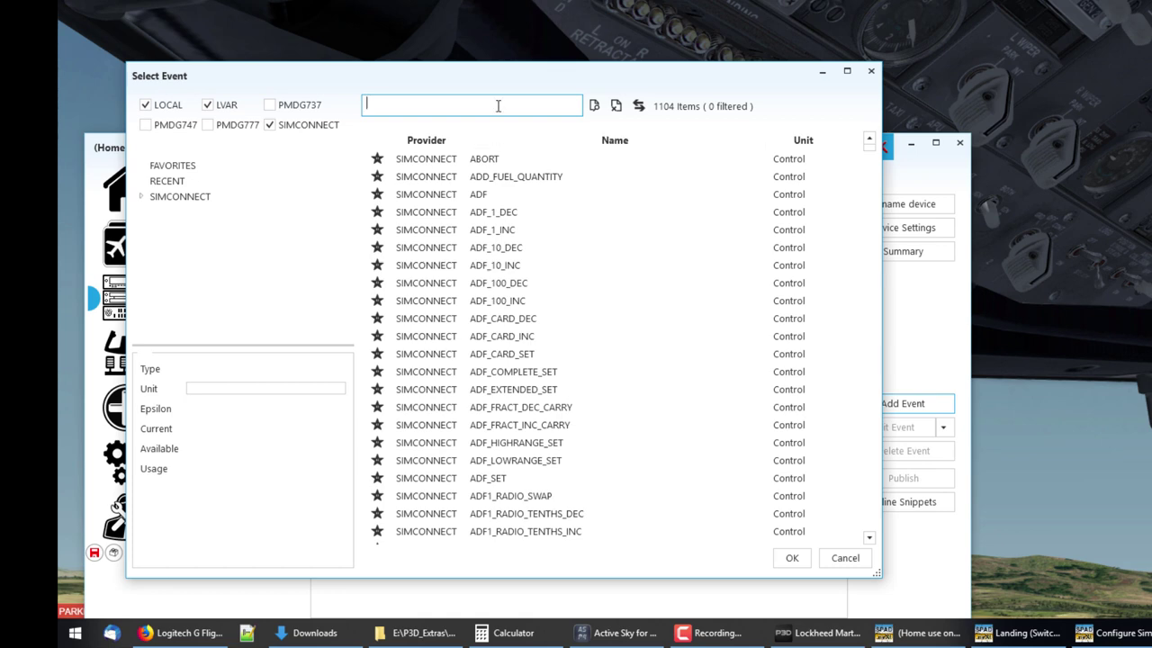
type("nguin")
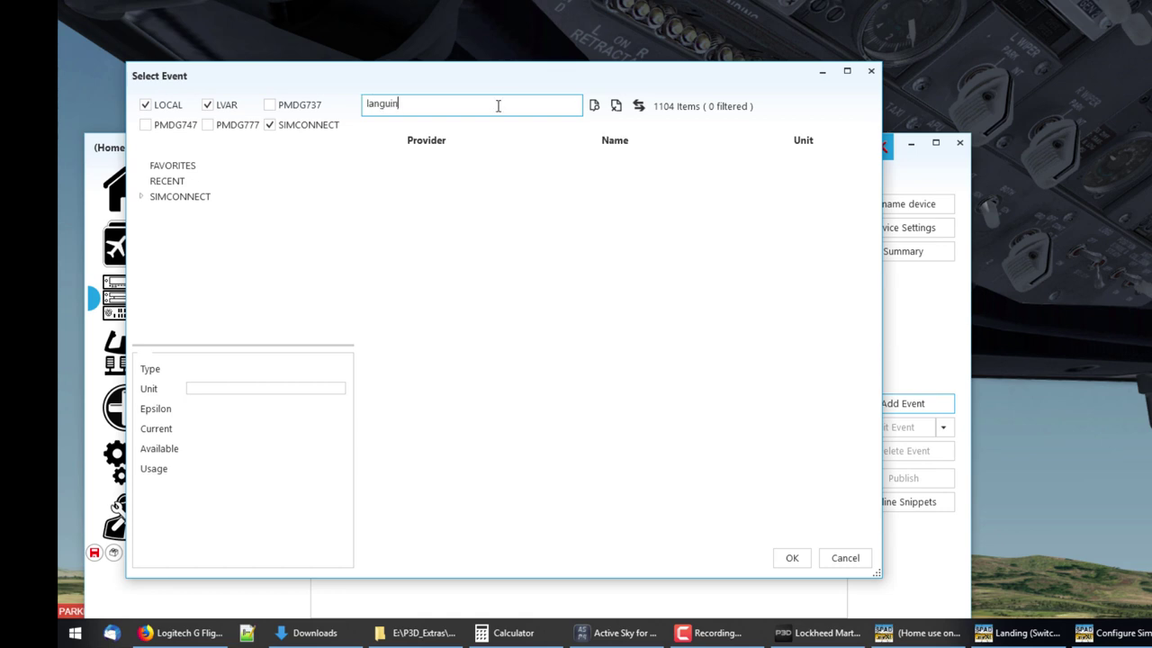
key("BackSpace")
key("BackSpace")
key("BackSpace")
key("BackSpace")
type("ding")
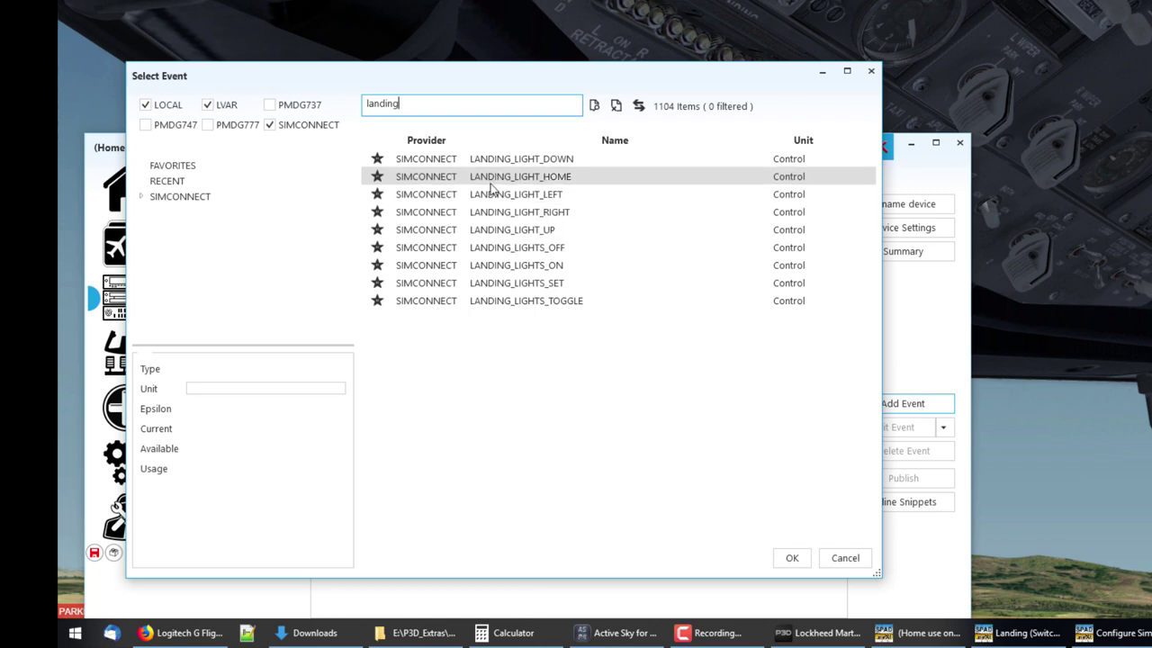
left_click(475, 266)
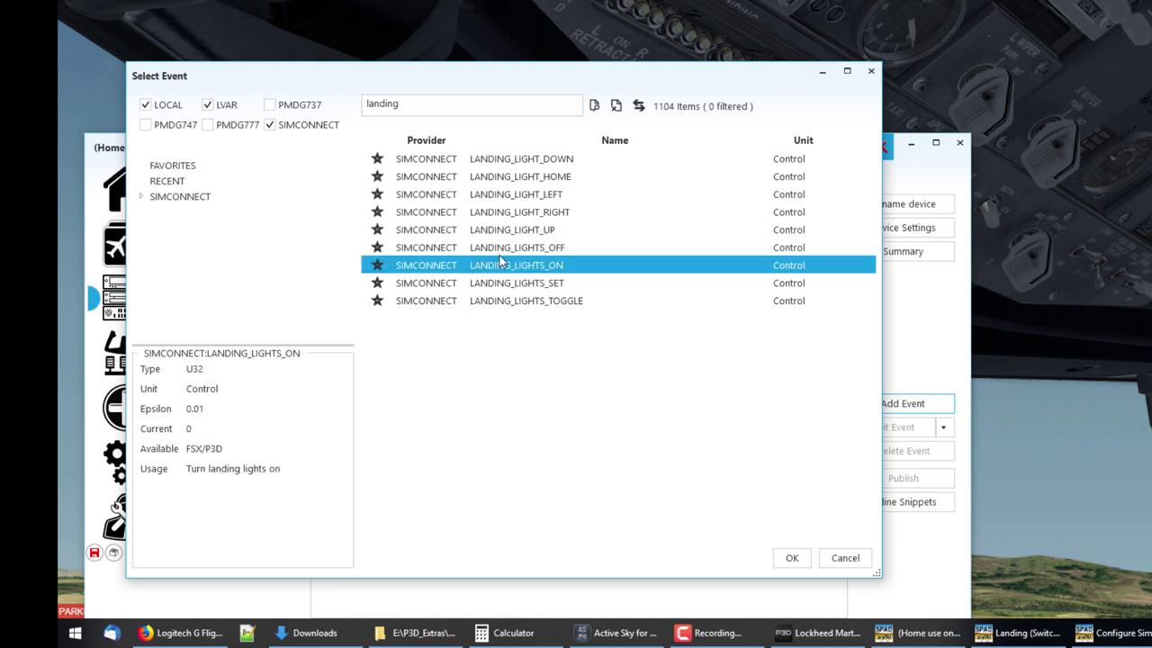
left_click(791, 558)
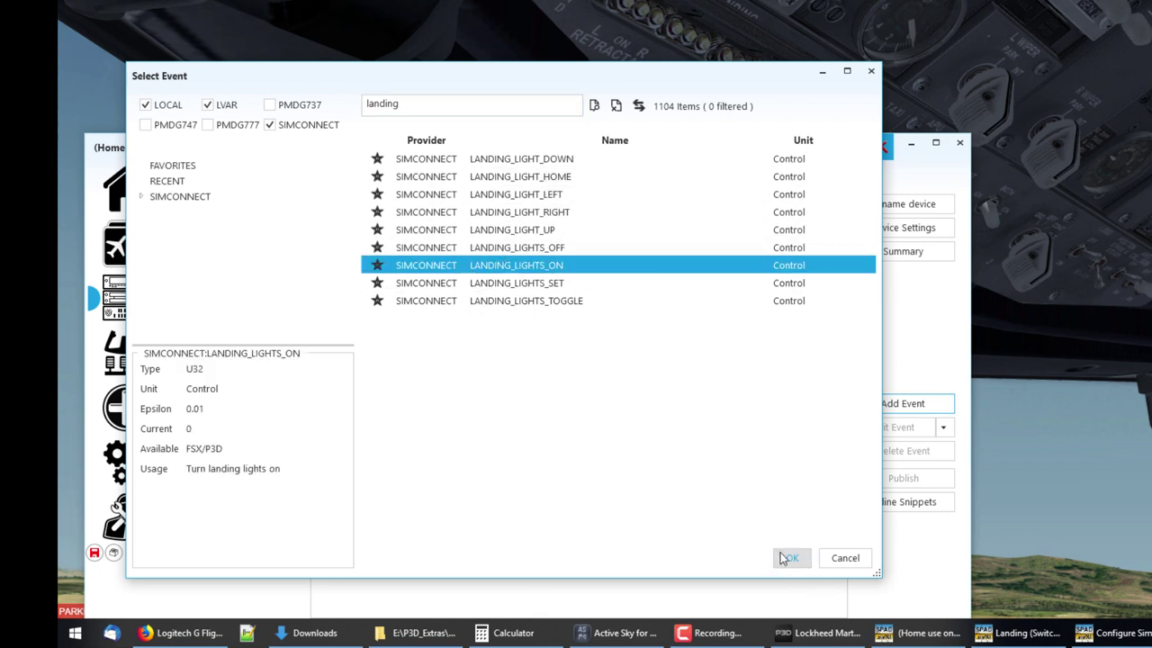
Set the action's parameter value to 1 and save the Landing switch's Switched ON event.
double_click(540, 324)
type("1")
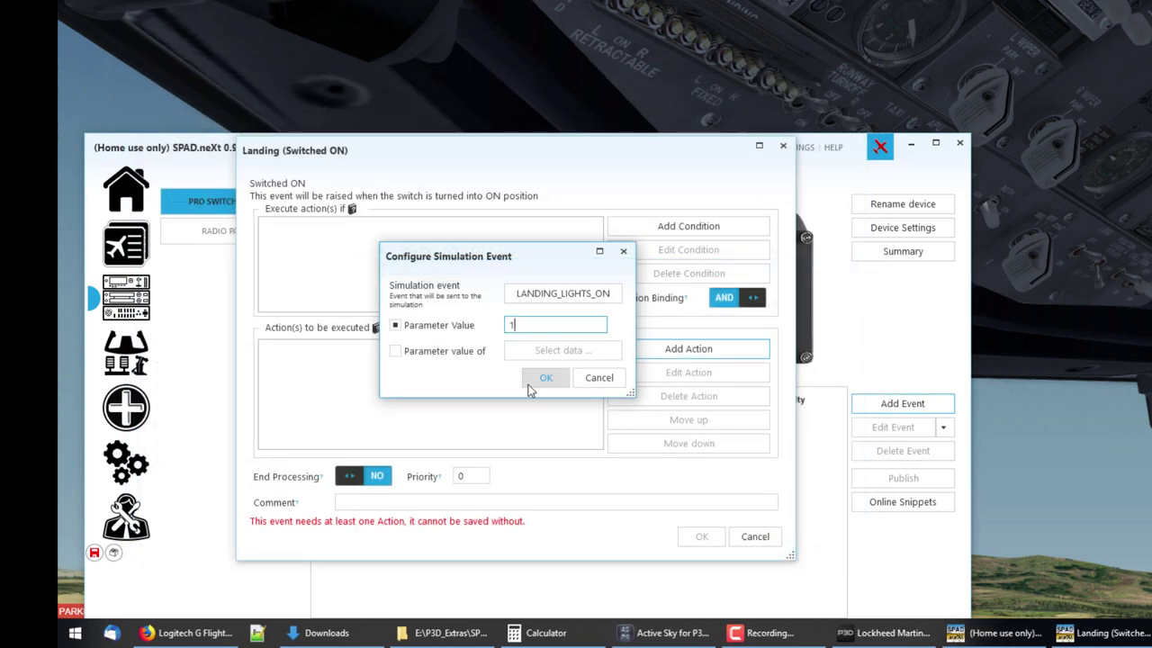
left_click(539, 383)
left_click(701, 524)
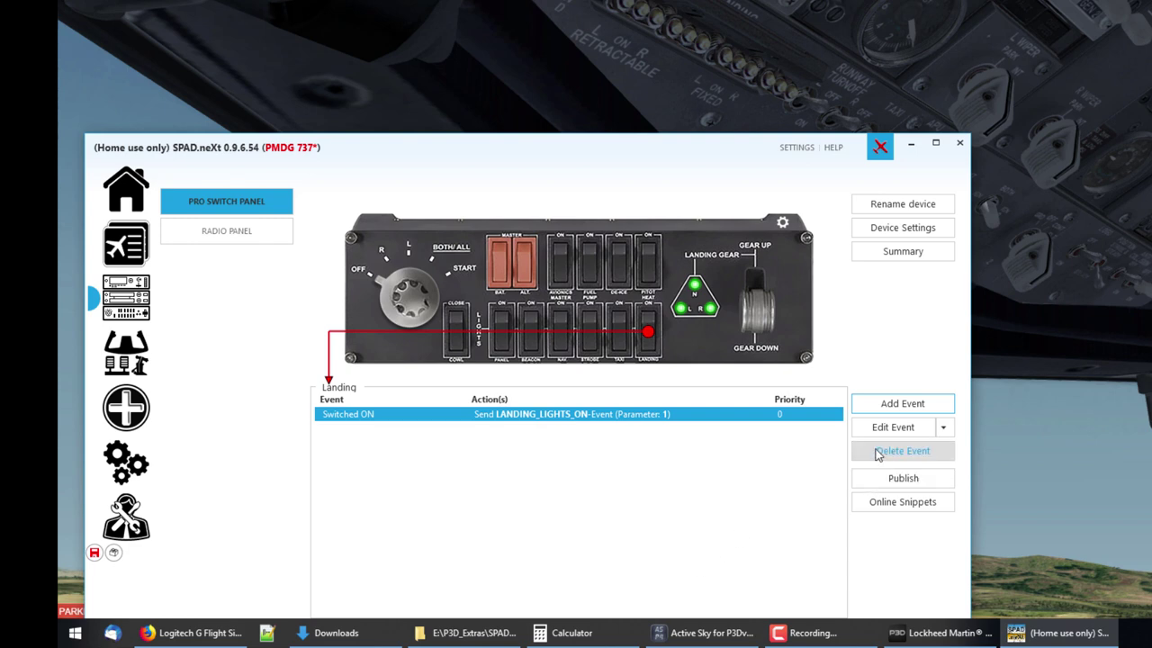
Change the simulation event in the Landing switch's Switched ON action to LANDING_LIGHTS_TOGGLE and save the event.
left_click(891, 426)
left_click(576, 361)
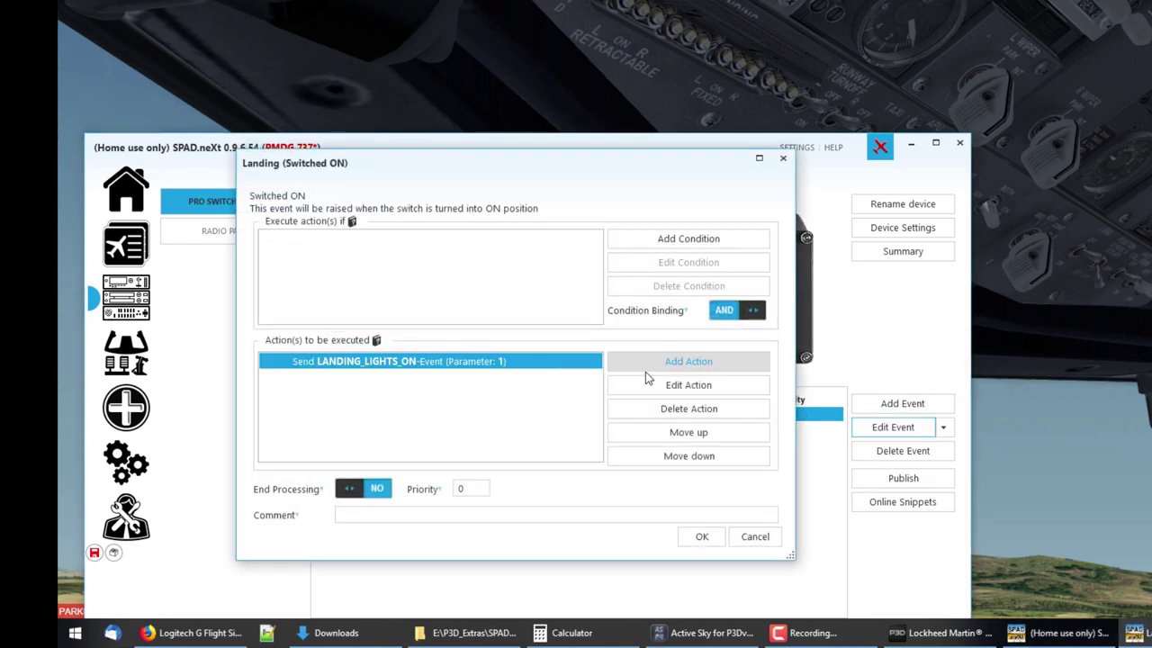
left_click(666, 385)
left_click(540, 300)
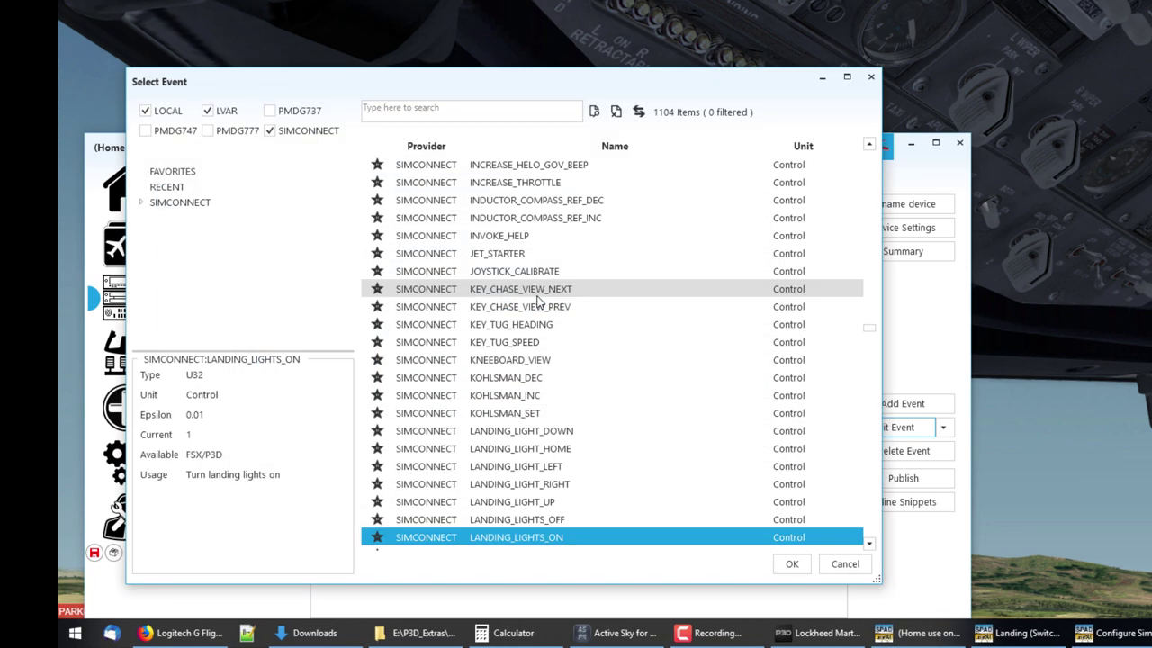
scroll(581, 508, "down", 2)
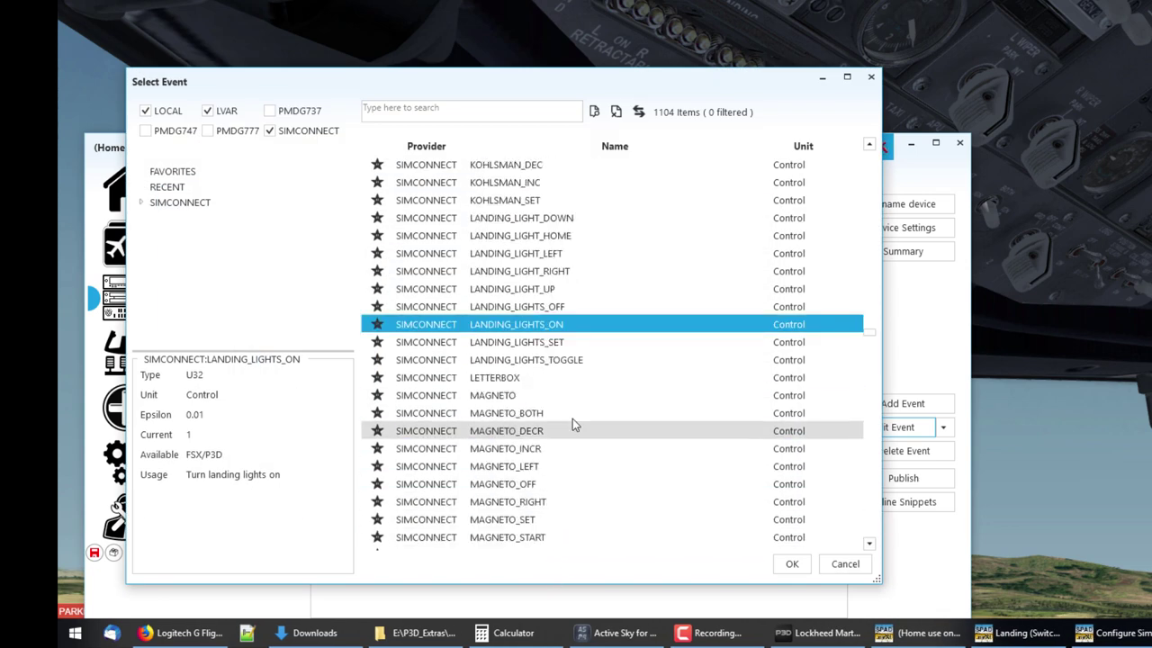
left_click(530, 361)
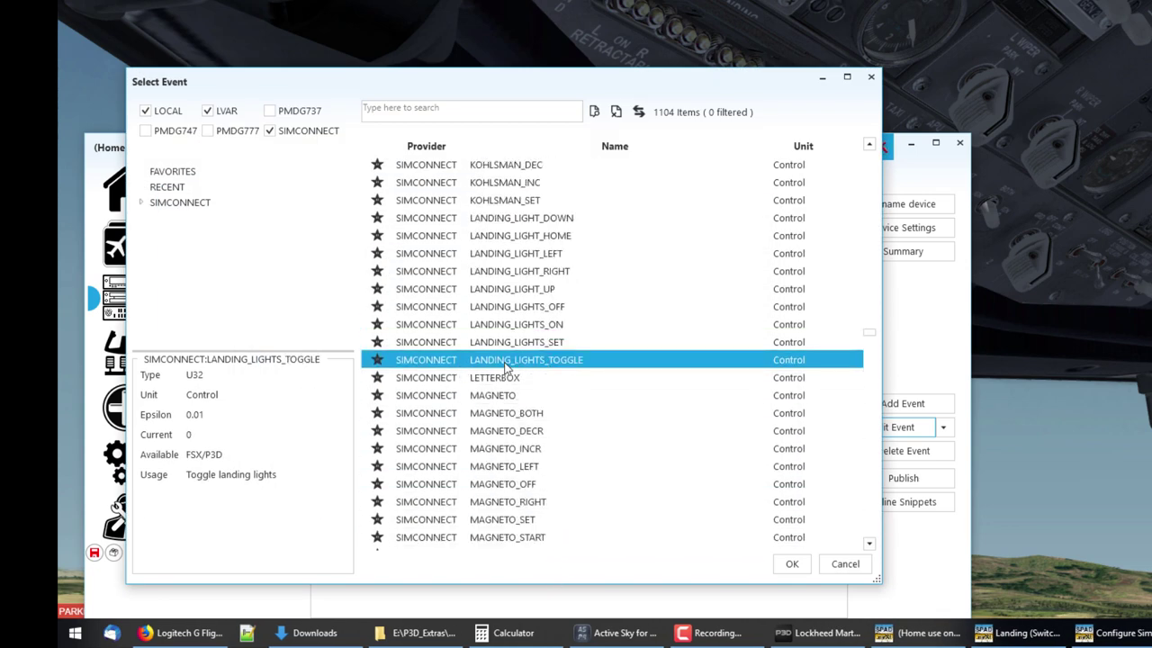
left_click(791, 564)
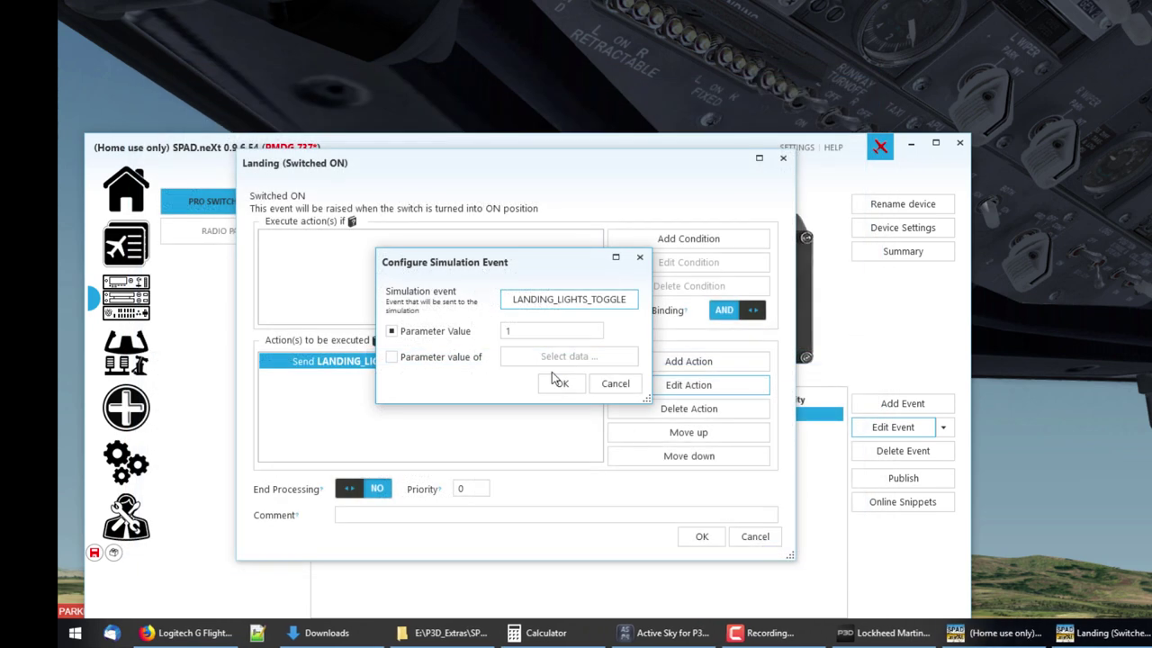
left_click(562, 385)
left_click(701, 536)
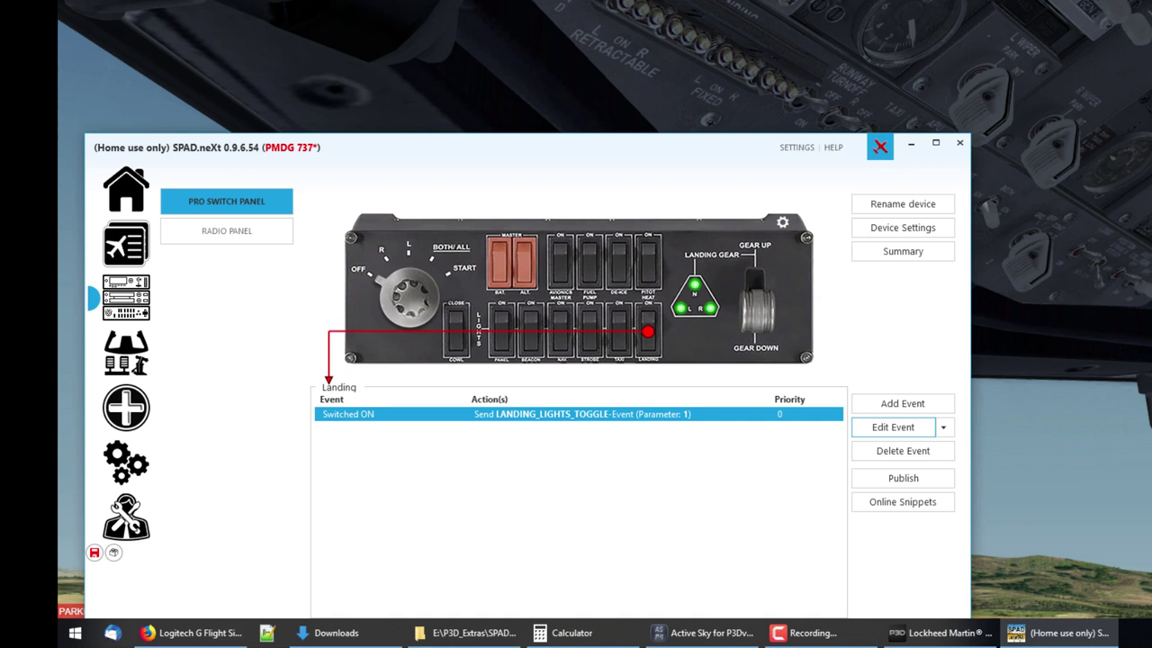
key("F9")
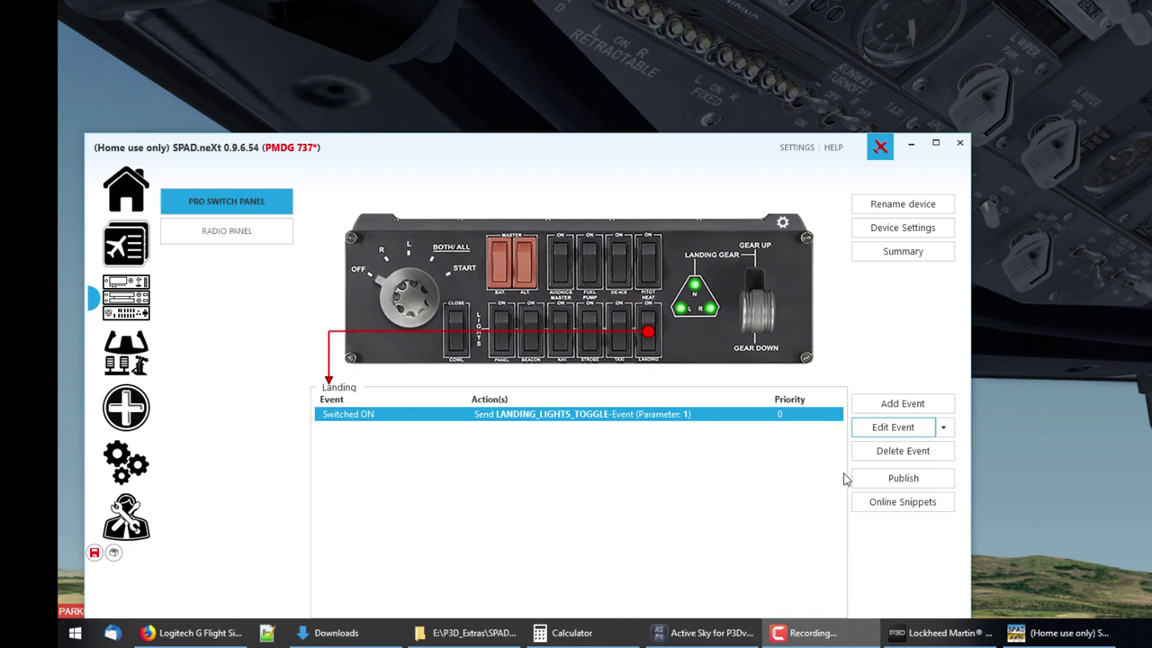
Delete the LANDING_LIGHTS_TOGGLE action from the Landing switch's Switched ON event.
left_click(891, 427)
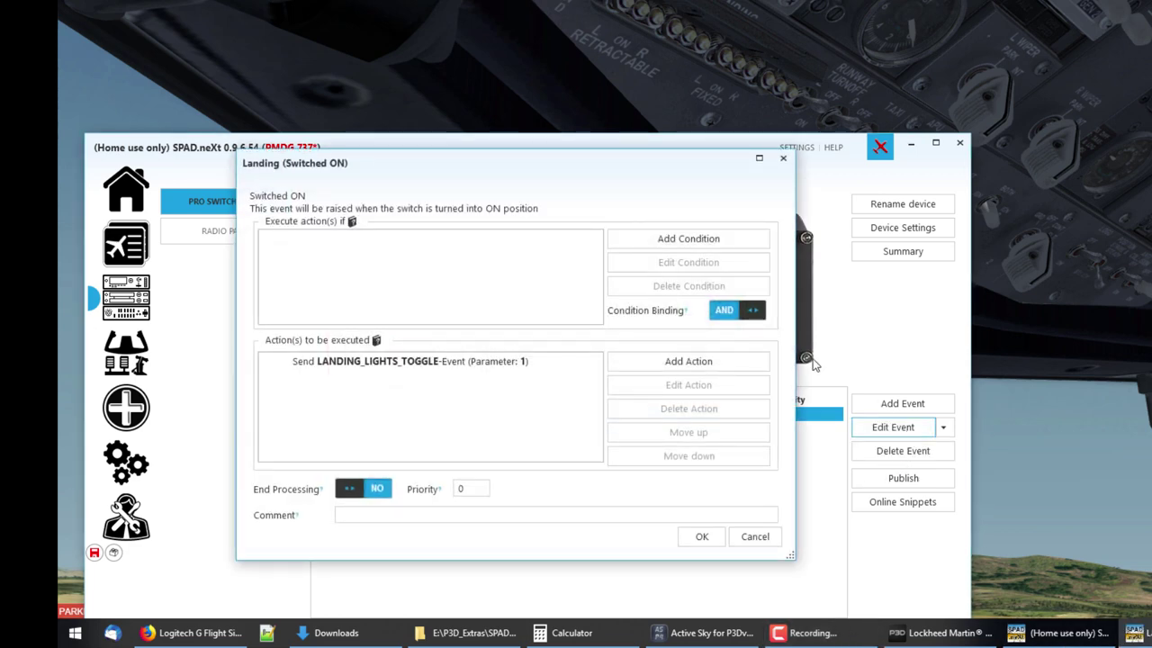
left_click(518, 364)
left_click(698, 385)
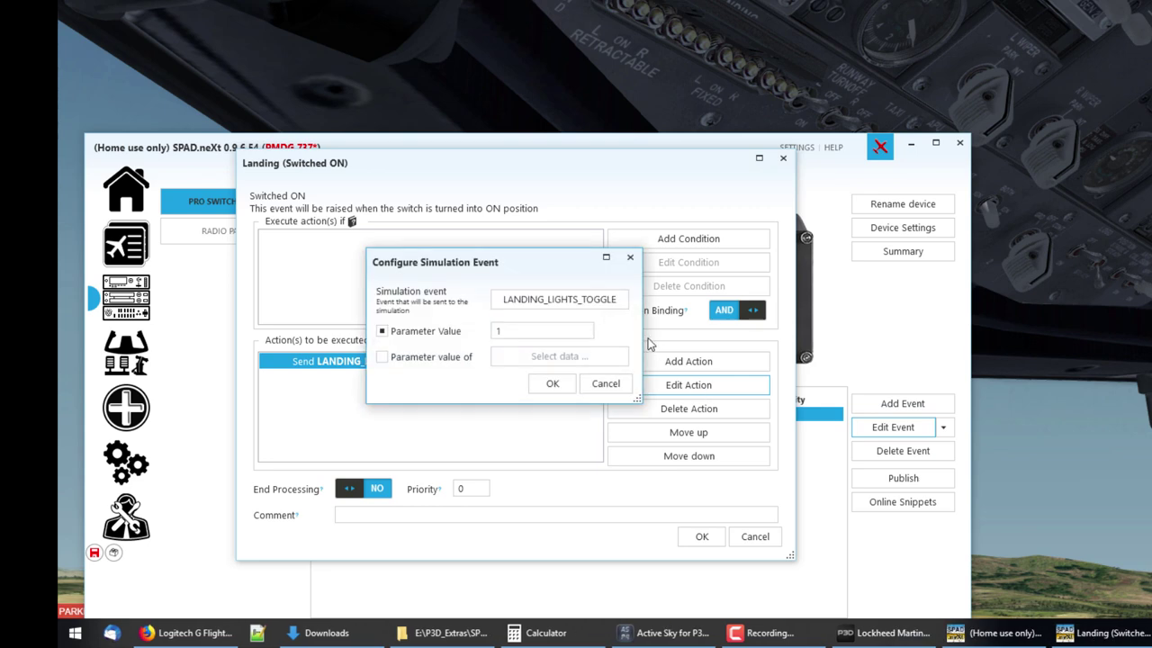
left_click(606, 381)
left_click(688, 408)
Start a Send Simulation-Event action, include the PMDG737 provider in the event list, and search for landing.
left_click(689, 361)
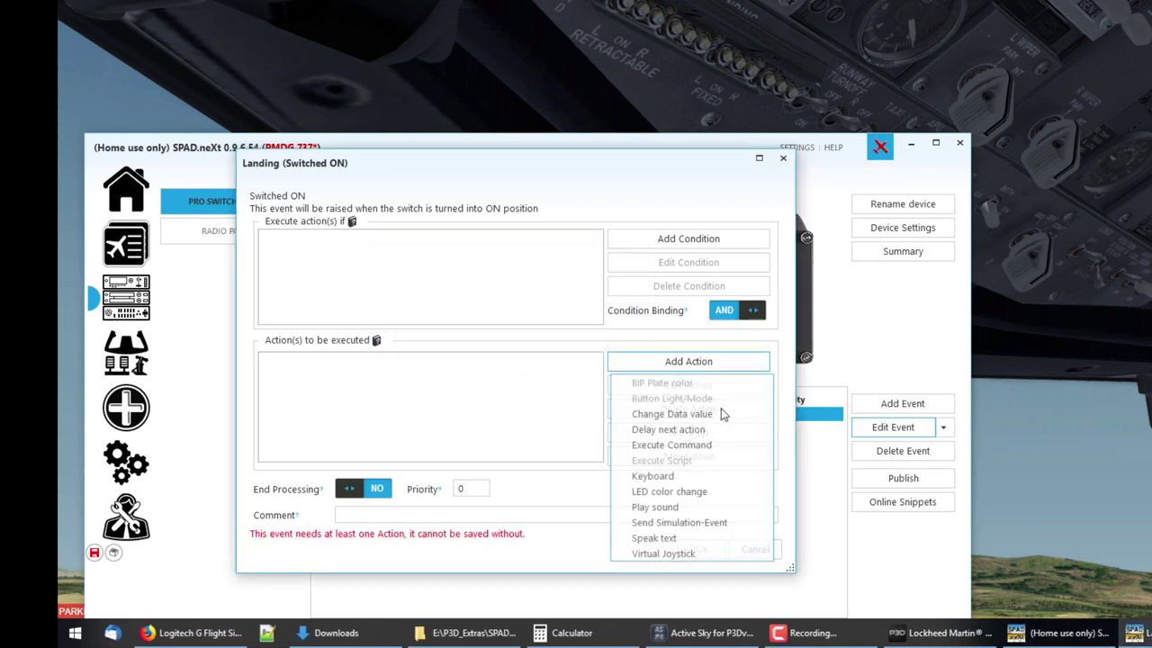
left_click(675, 518)
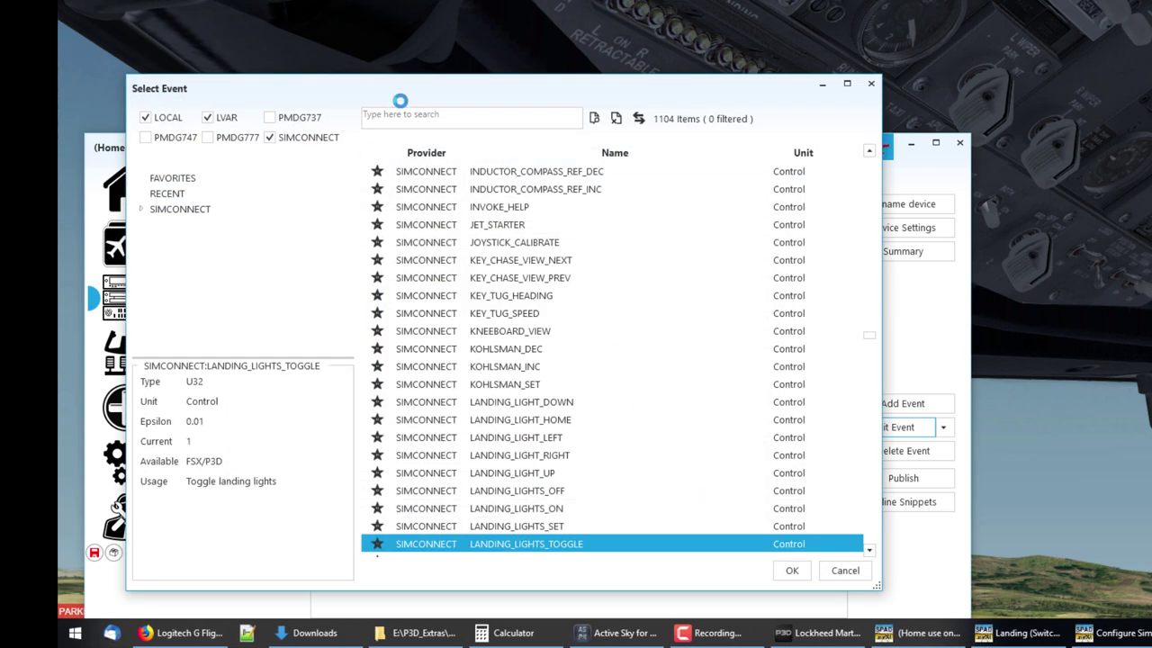
left_click(269, 118)
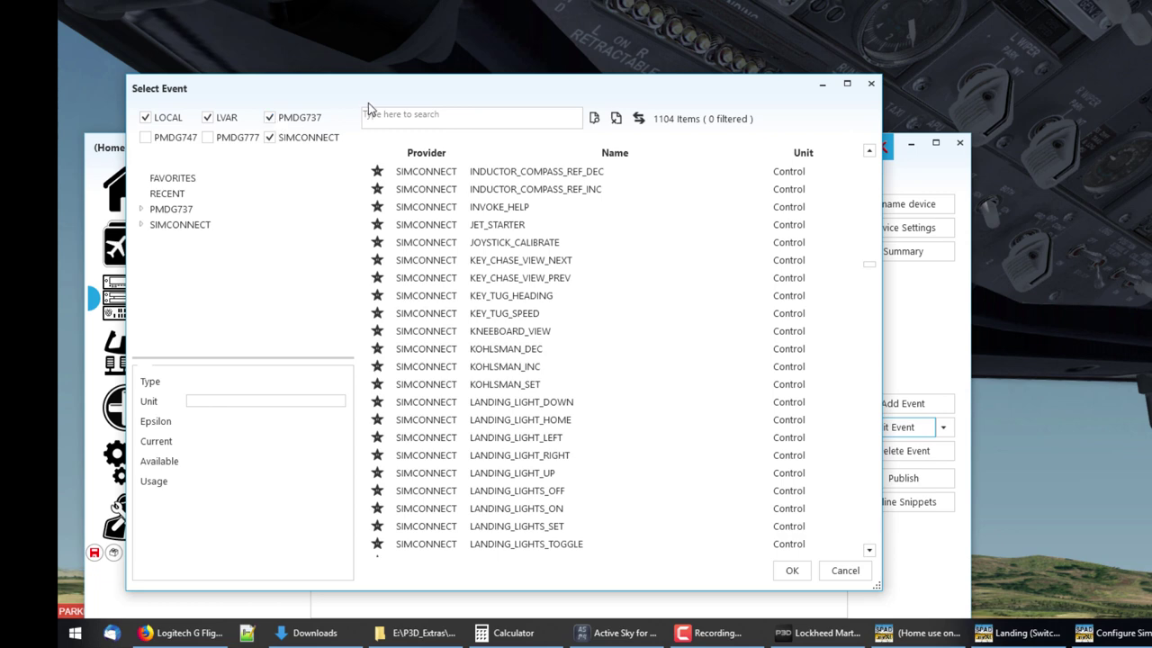
left_click(408, 117)
type("lan")
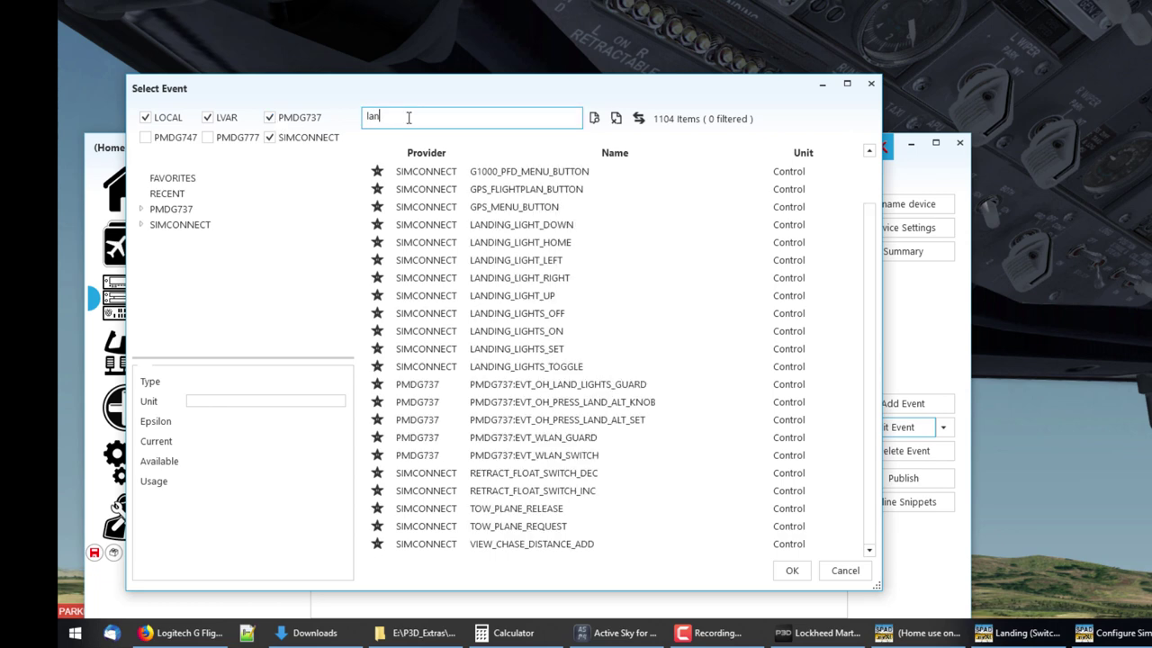
type("ud")
key("BackSpace")
key("BackSpace")
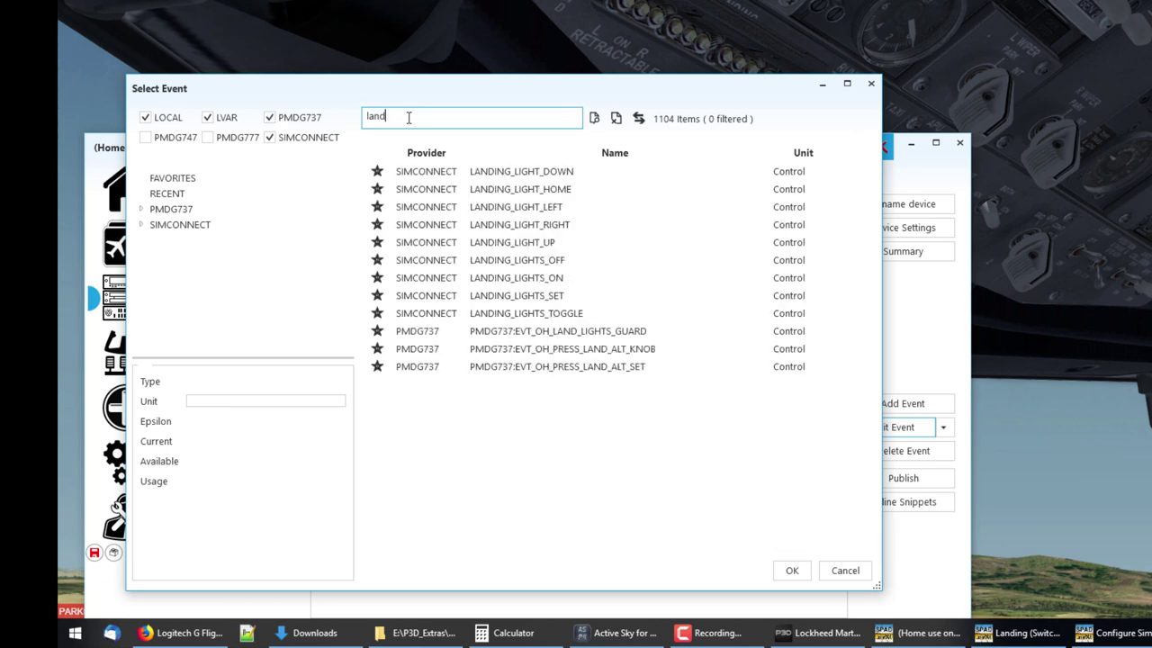
type("ding")
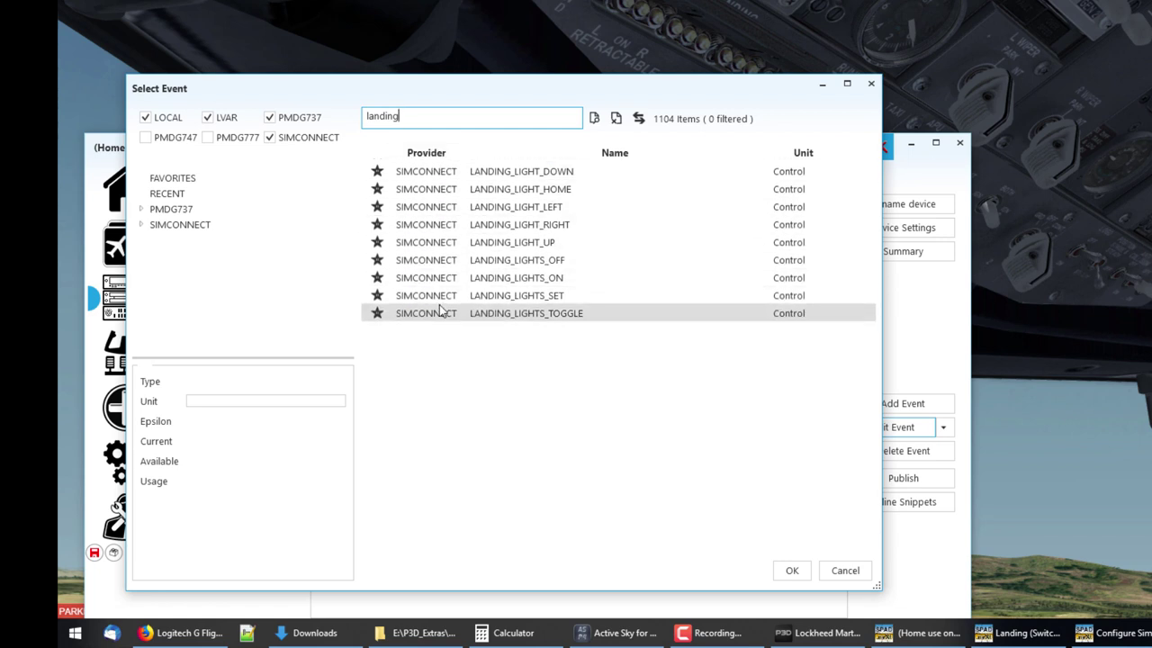
left_click(615, 118)
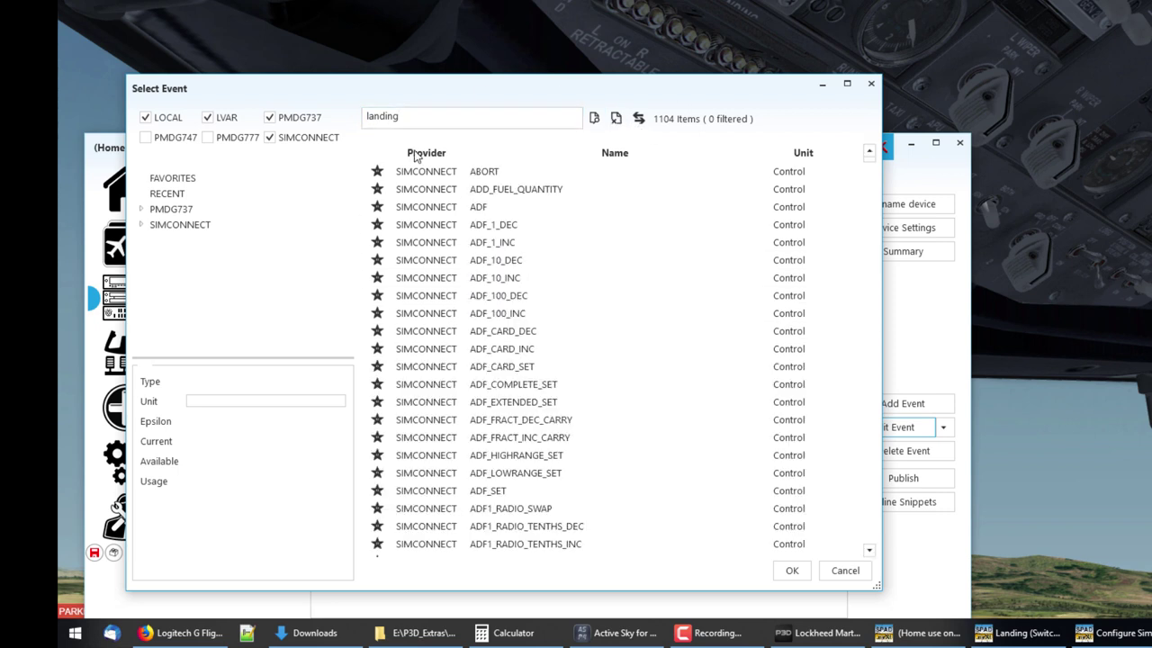
Browse the PMDG737 event categories, examining the Overhead events and the Aft Overhead subcategories for a landing light event.
left_click(141, 209)
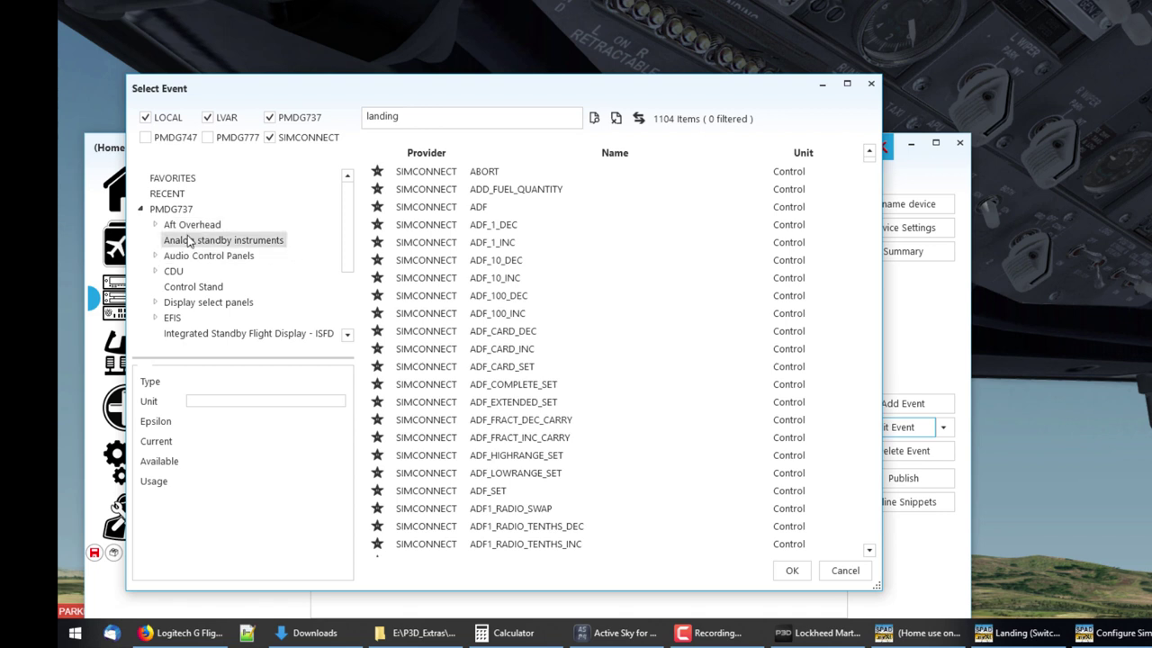
left_click(180, 225)
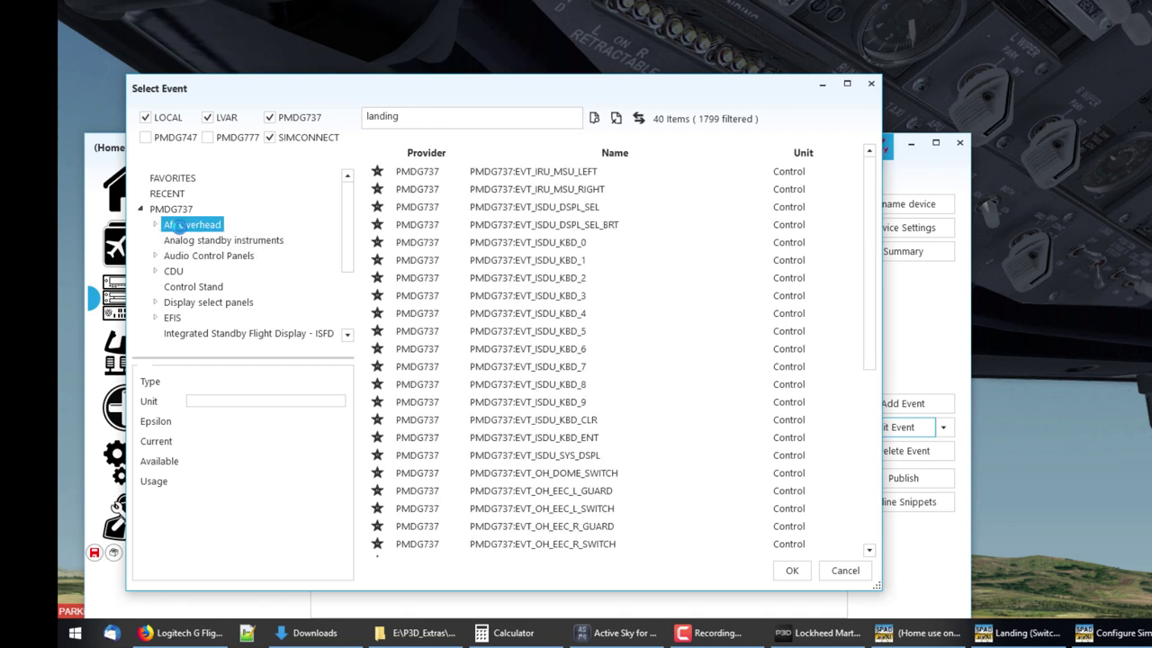
left_click_drag(350, 213, 346, 279)
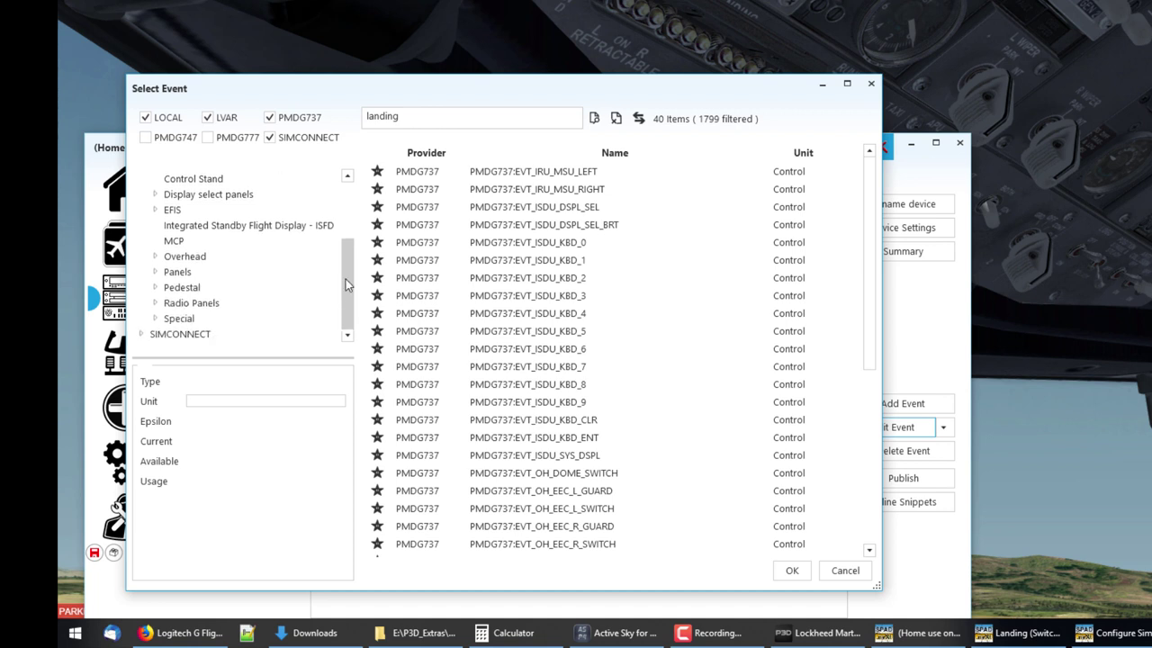
left_click(180, 259)
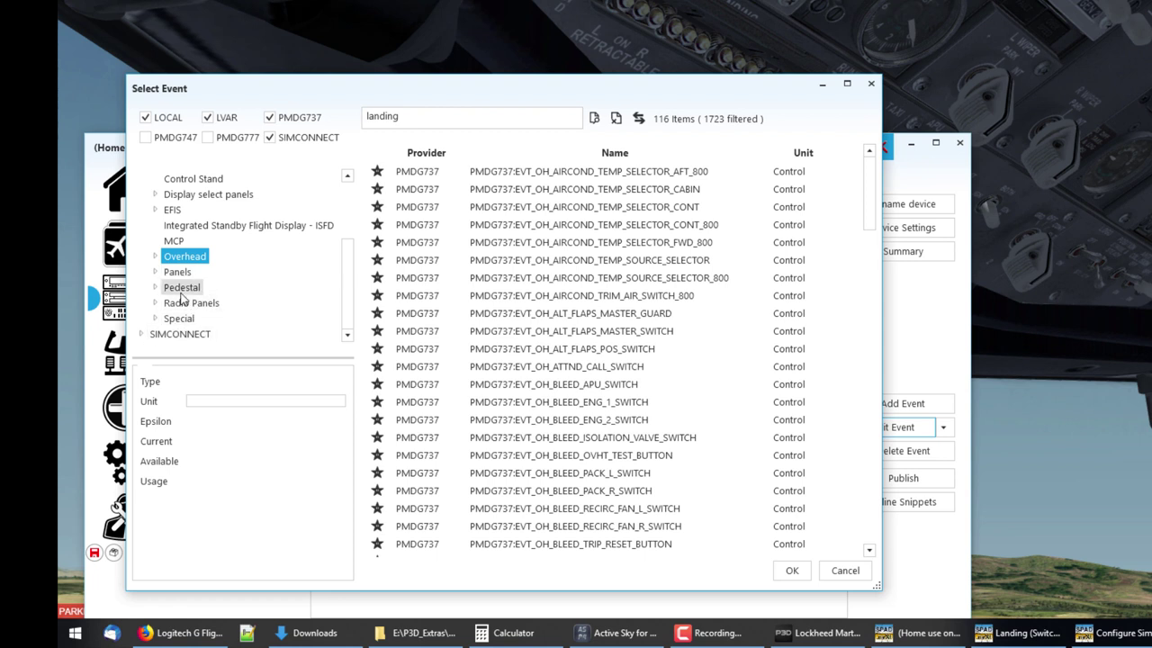
left_click(156, 257)
left_click(155, 257)
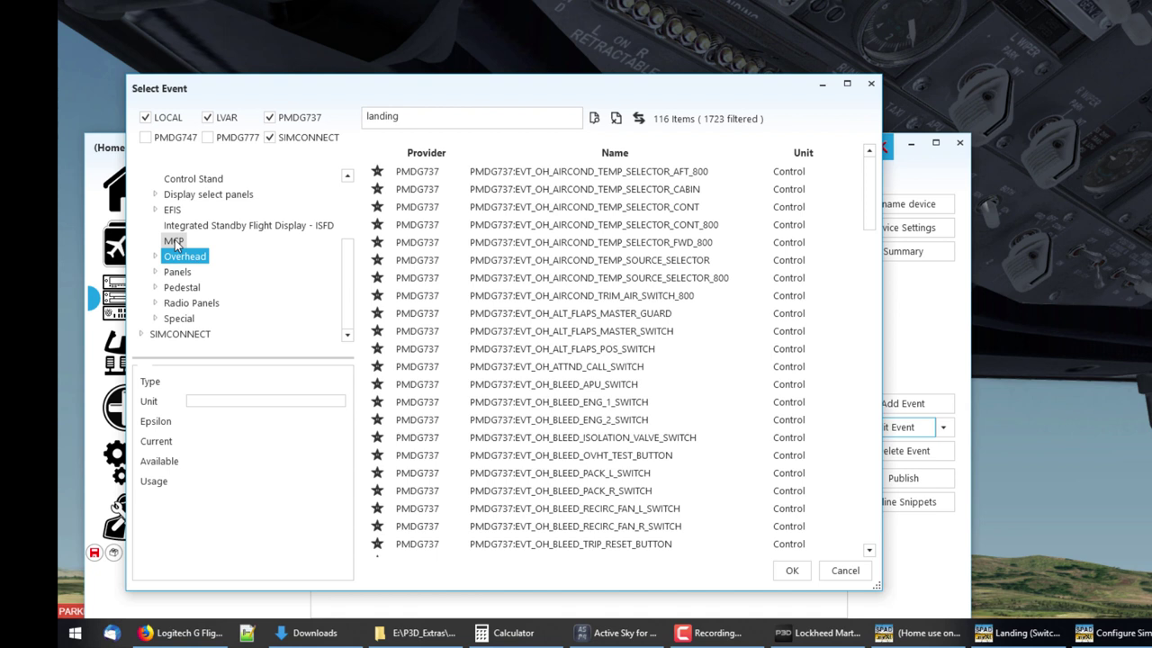
left_click_drag(348, 277, 348, 212)
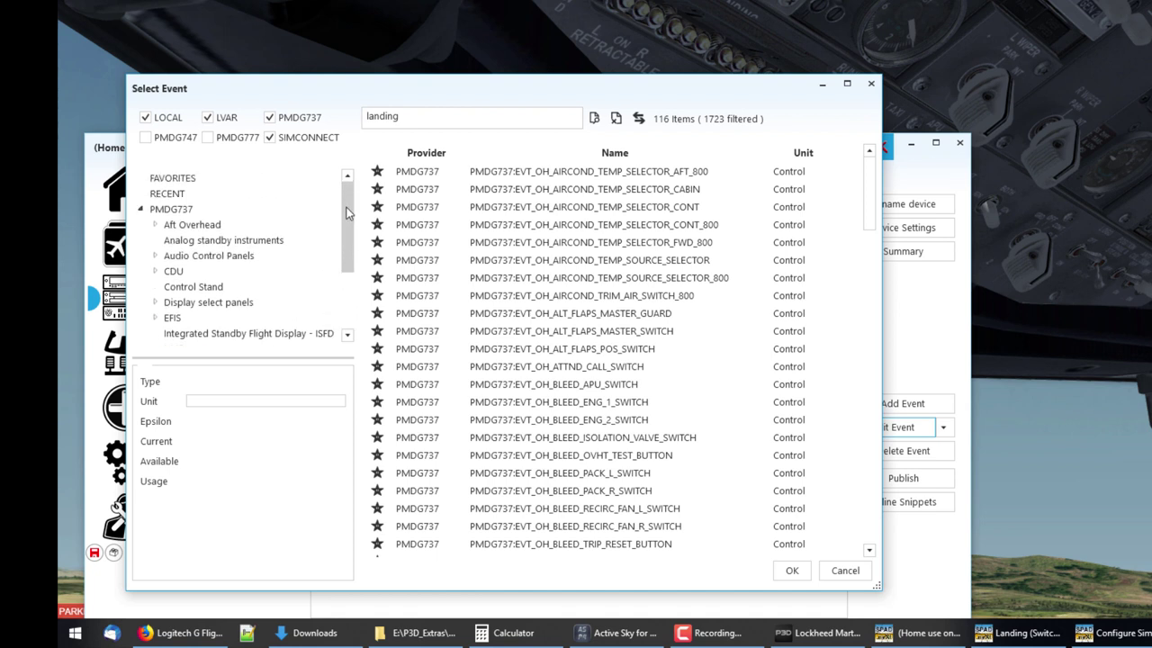
left_click(193, 224)
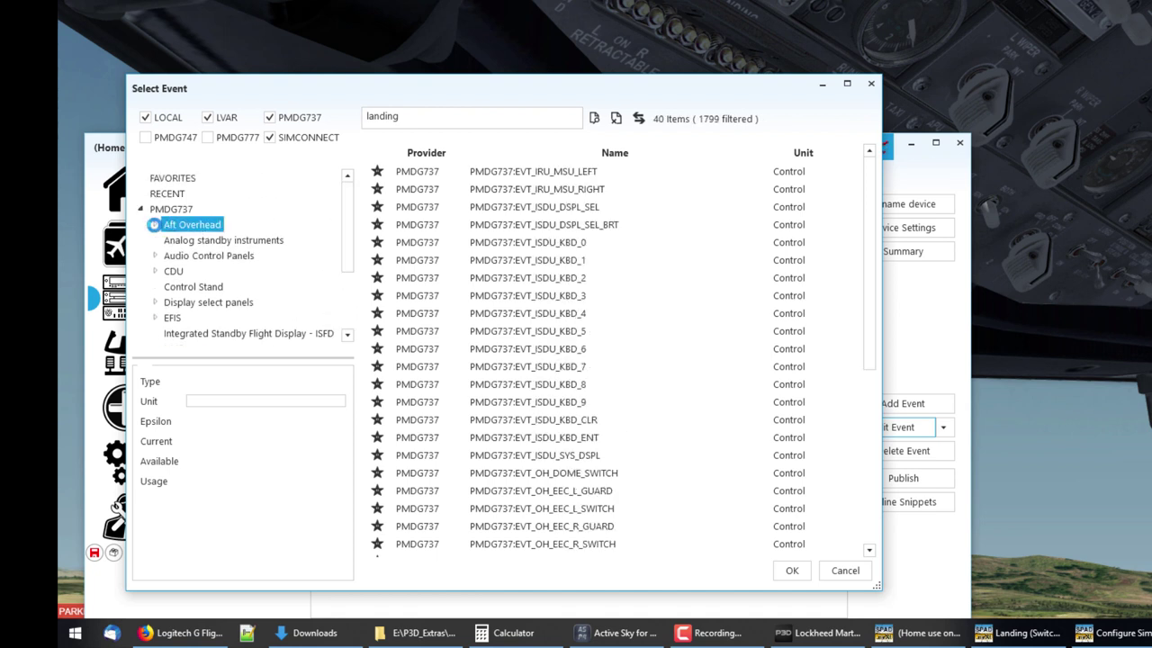
left_click(154, 225)
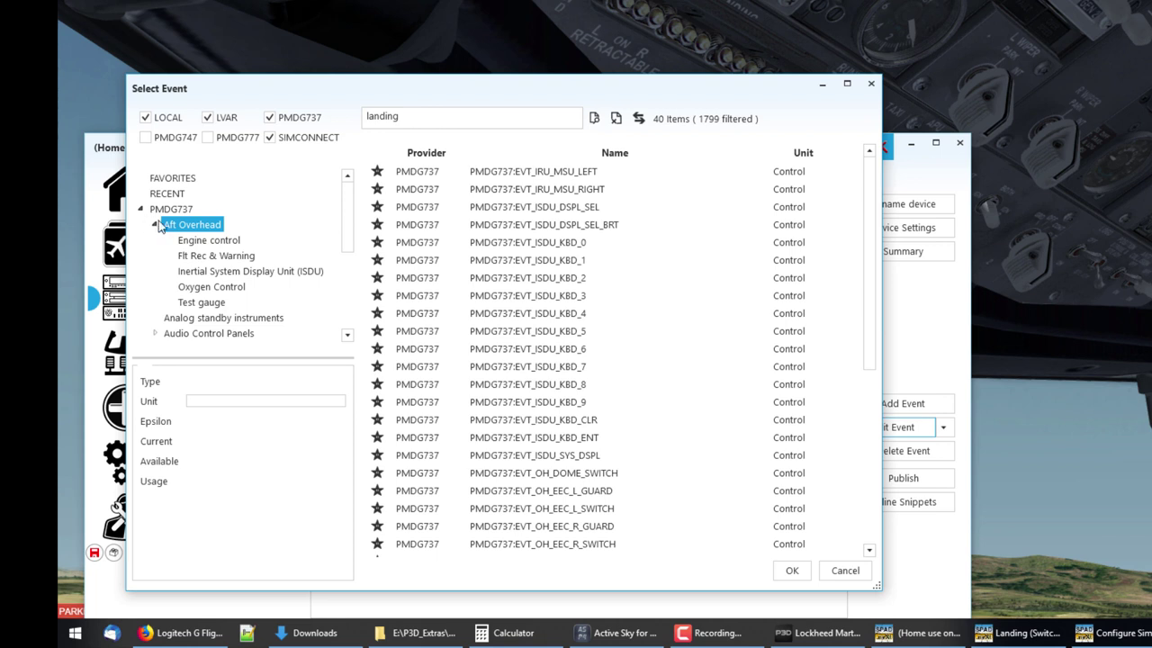
left_click(206, 241)
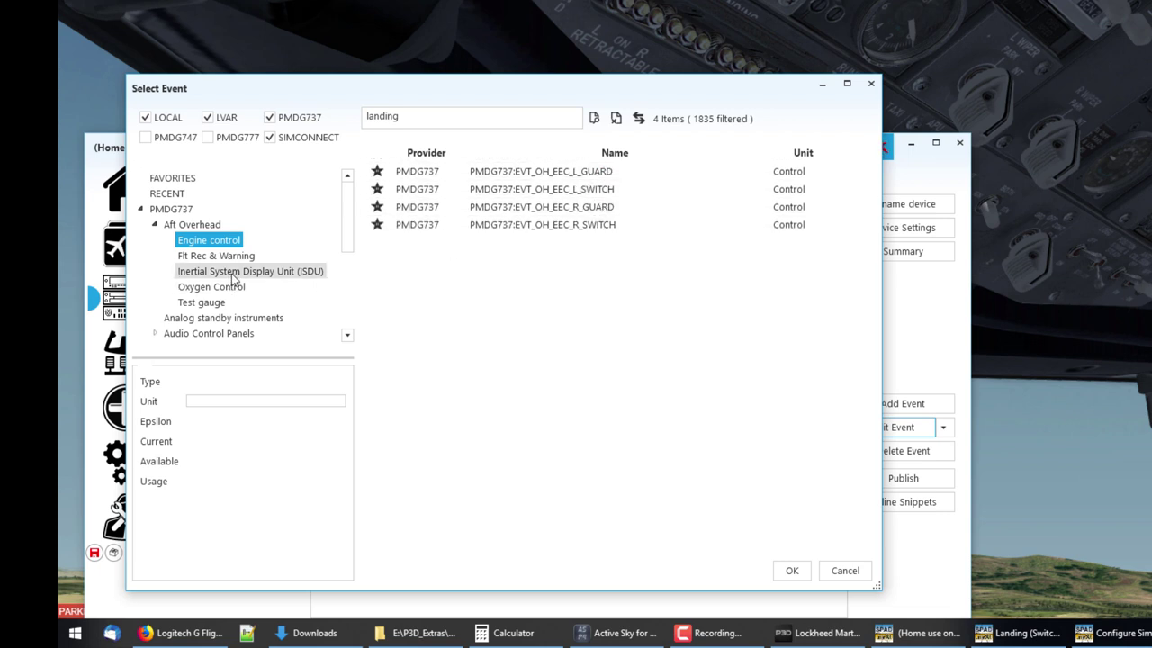
left_click(221, 257)
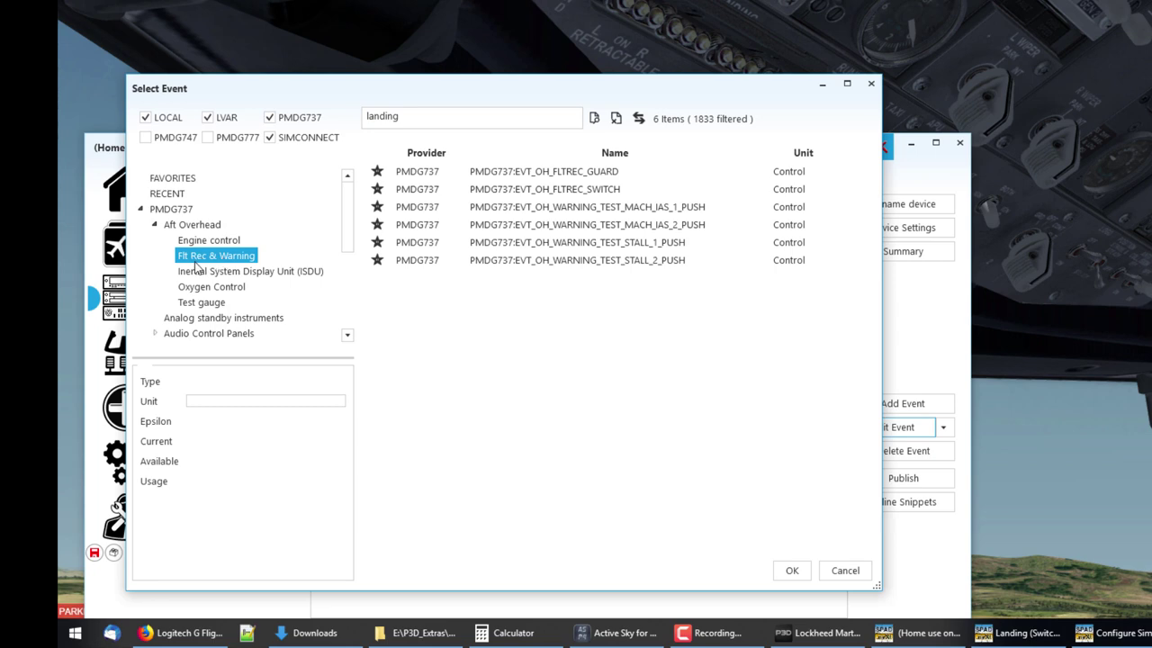
left_click(230, 273)
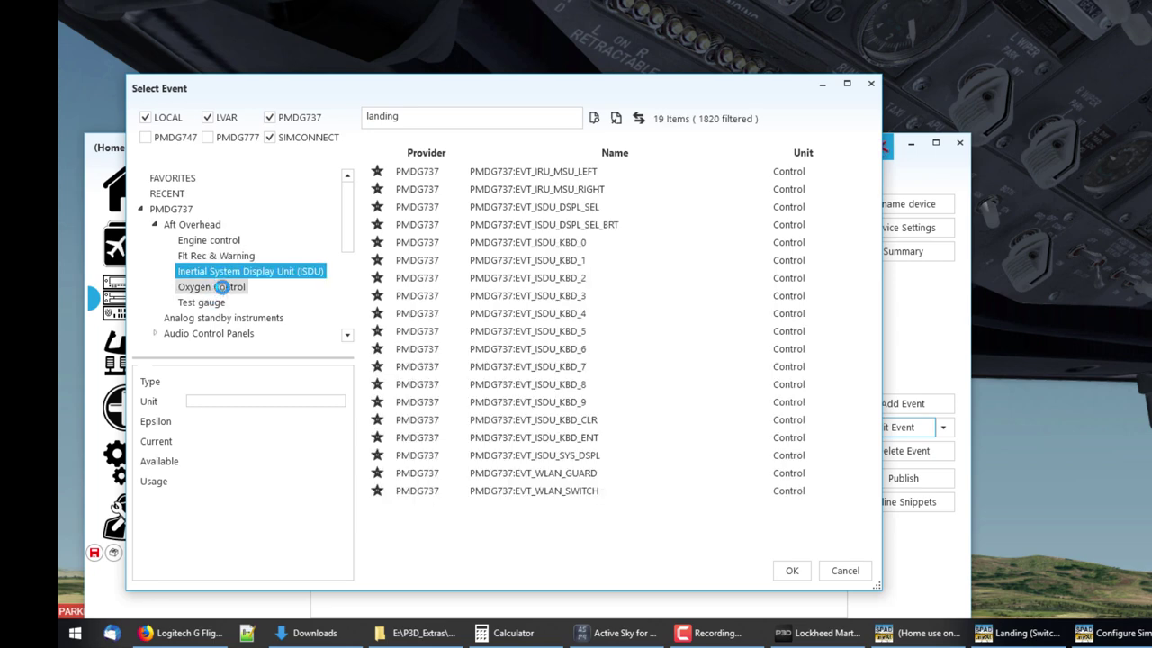
left_click(221, 286)
left_click(207, 302)
left_click(186, 224)
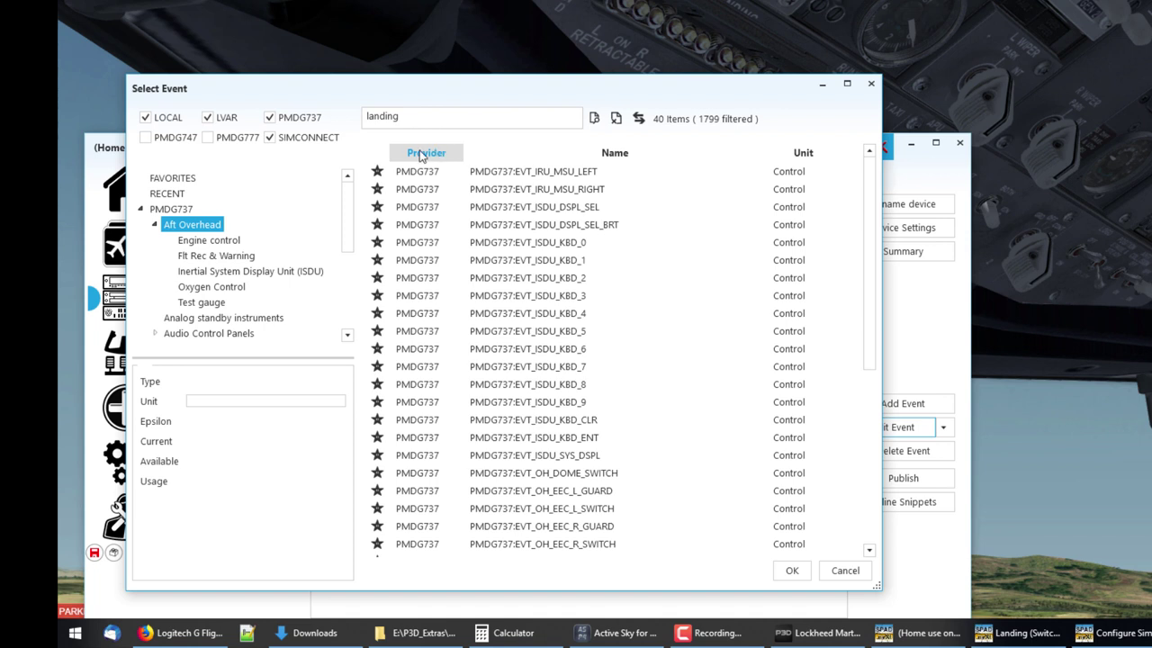
Search the PMDG737 events for landing and lights, inspect EVT_LDG_LIGHTS_TOGGLE, and cancel the event selection.
double_click(429, 116)
type("liog")
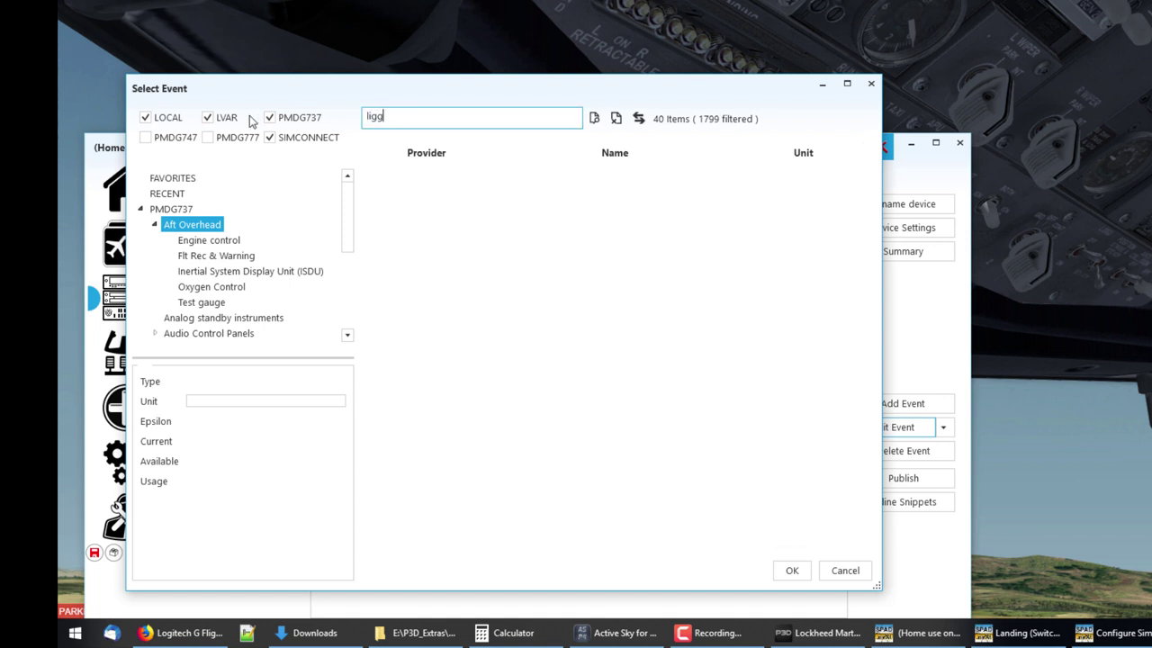
type("landin")
left_click(171, 208)
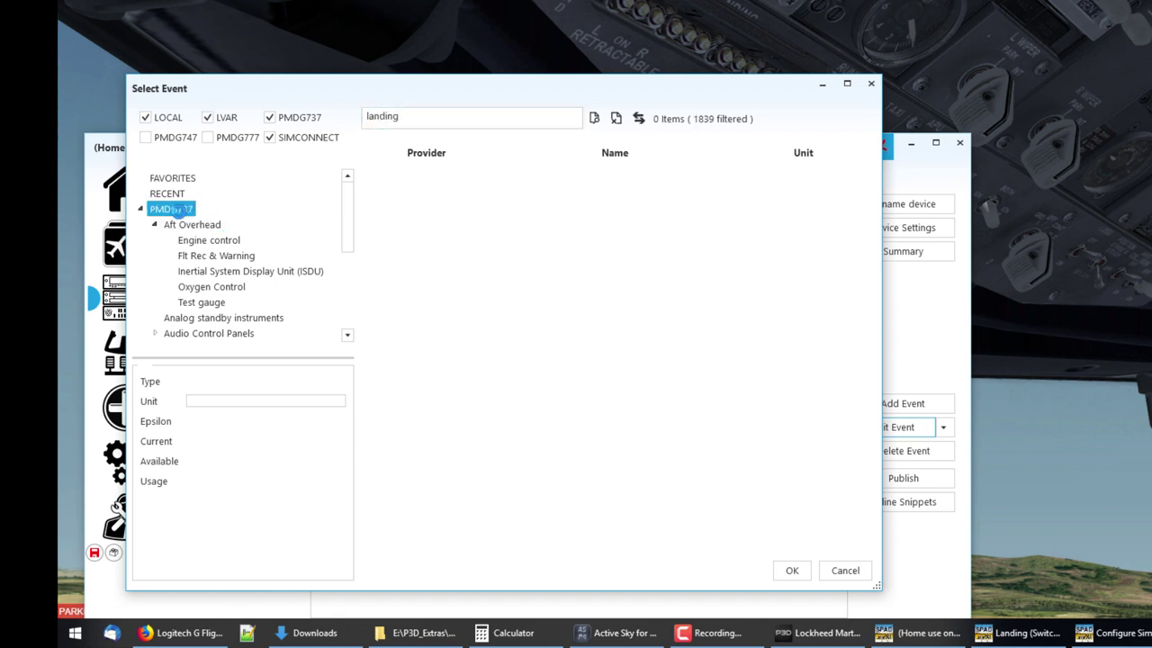
left_click(430, 116)
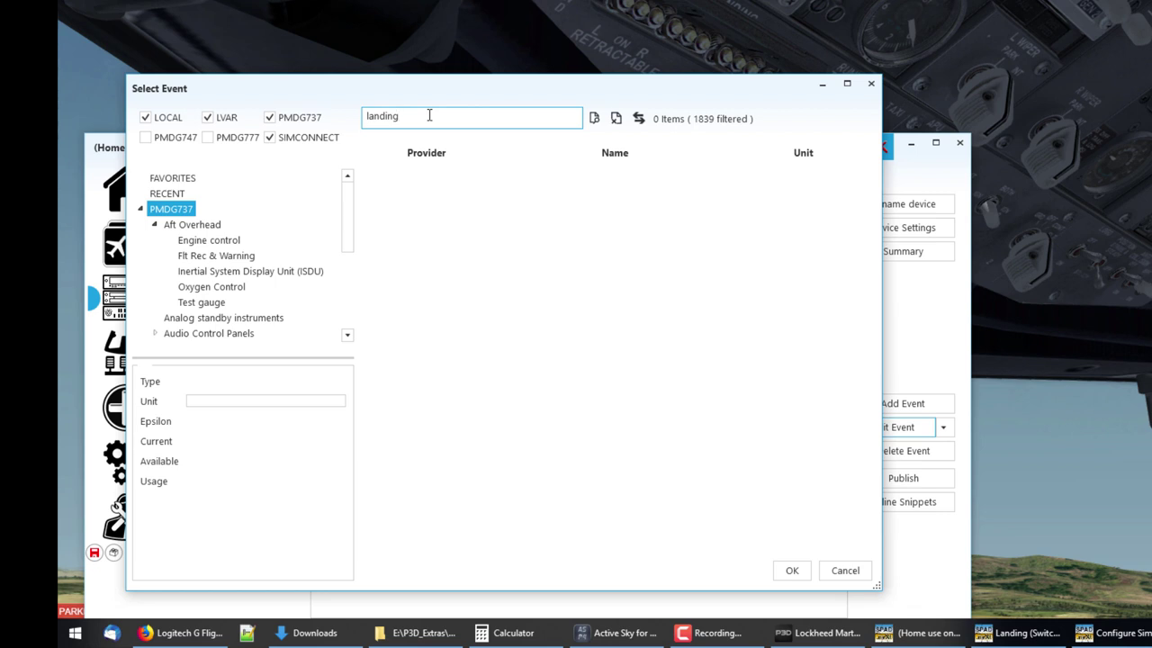
key("BackSpace")
key("BackSpace")
key("BackSpace")
key("BackSpace")
key("BackSpace")
key("BackSpace")
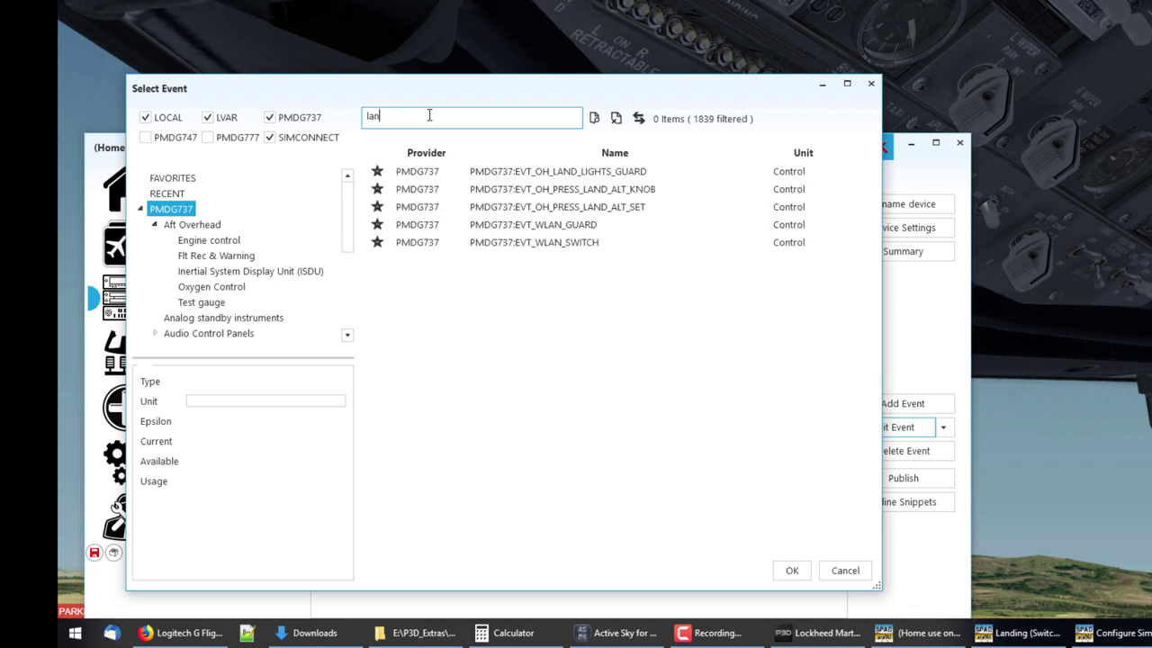
type("light")
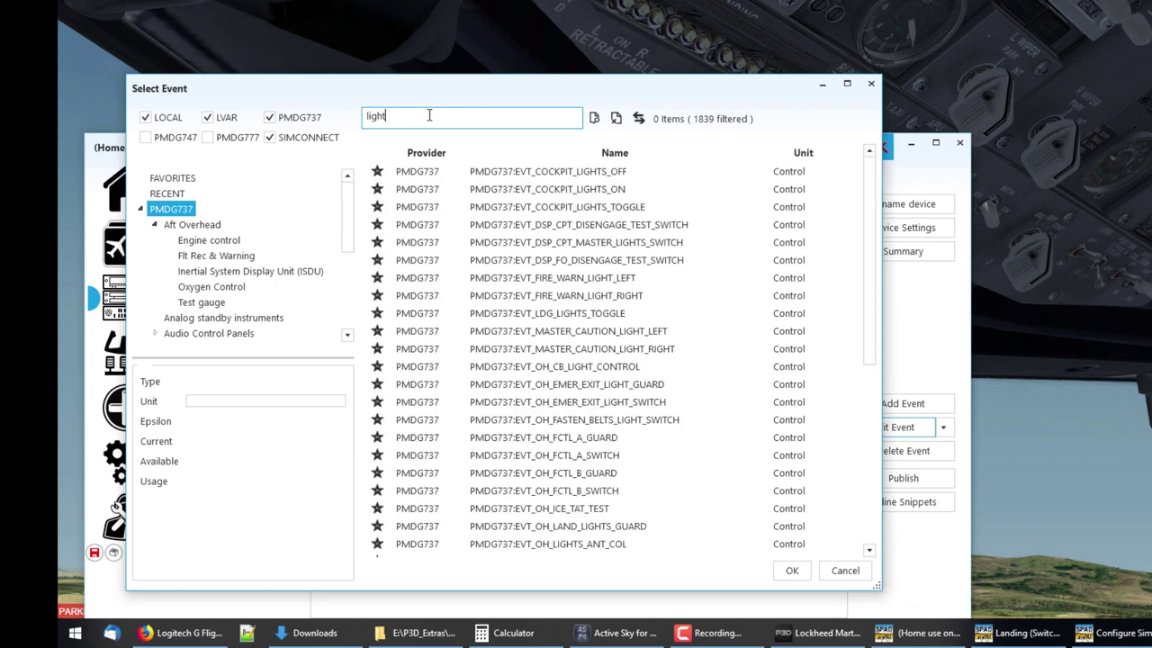
type("s")
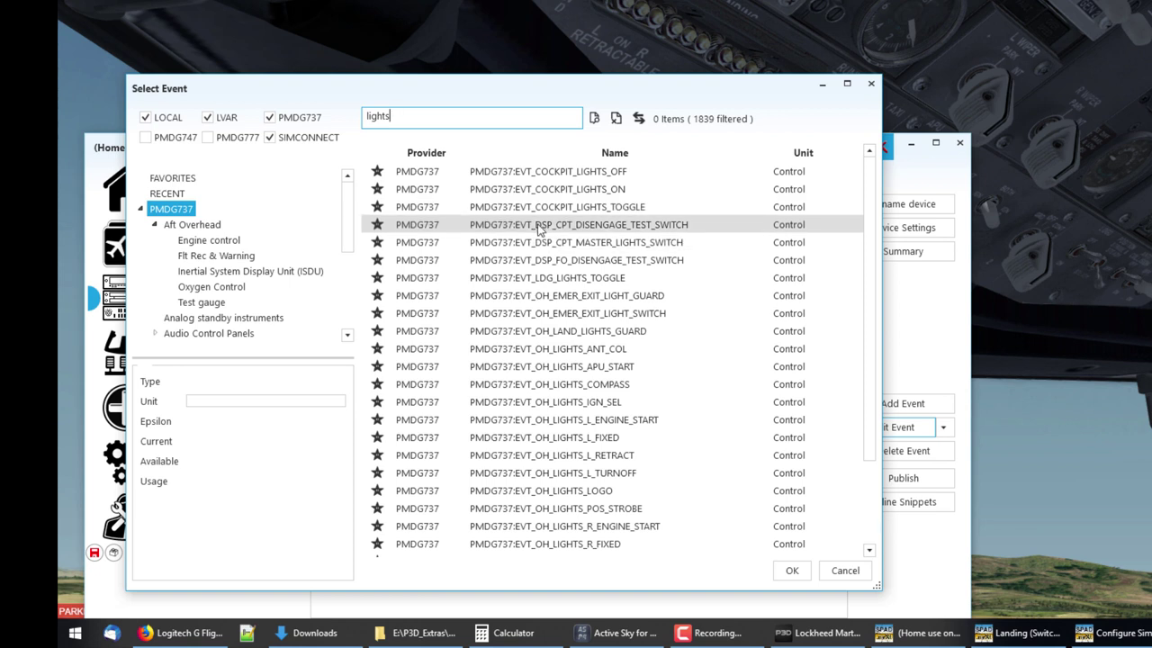
left_click(540, 283)
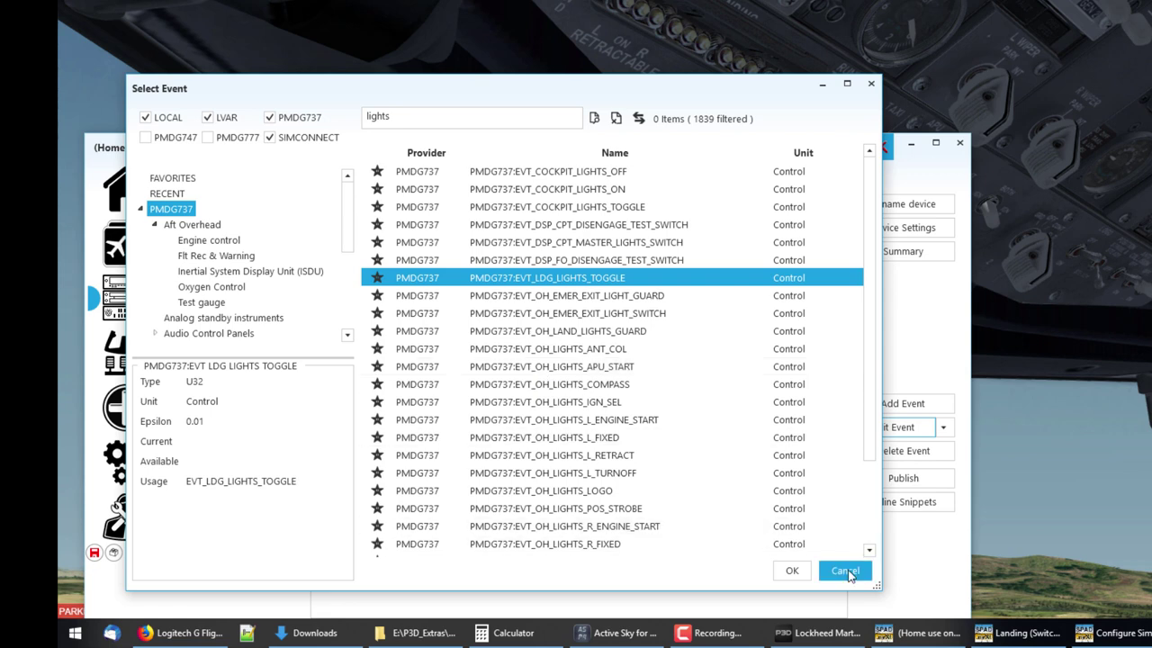
left_click(845, 571)
Add a Keyboard action that presses and releases Left Ctrl + L to the Landing switch's Switched ON event and save the event.
left_click(689, 362)
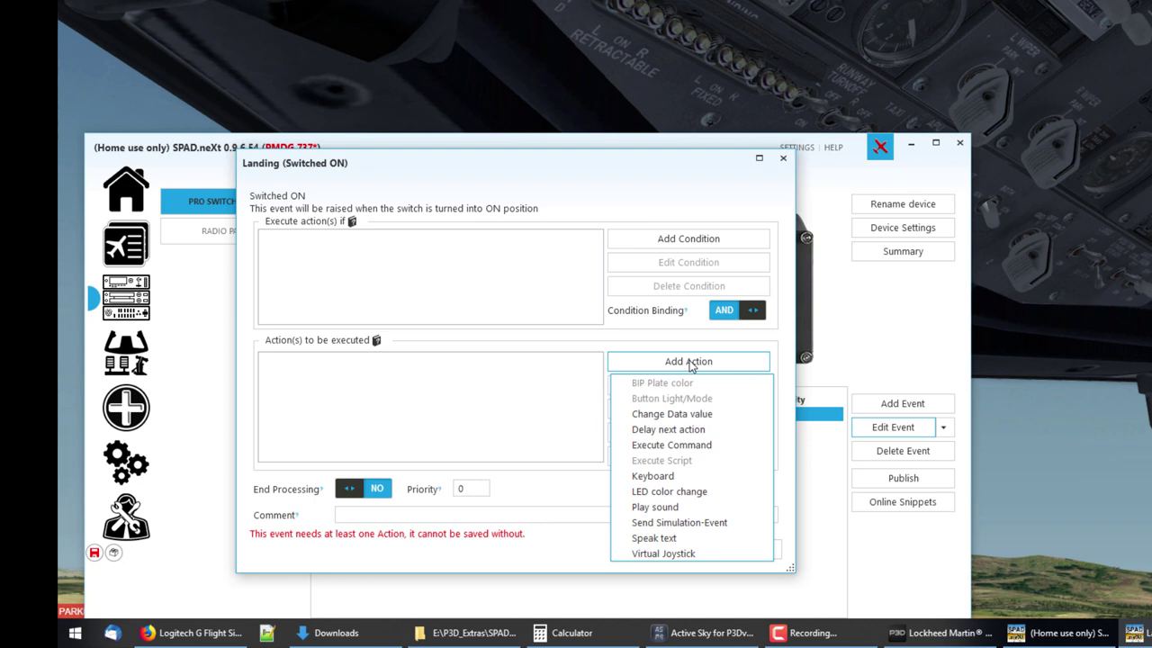
left_click(689, 478)
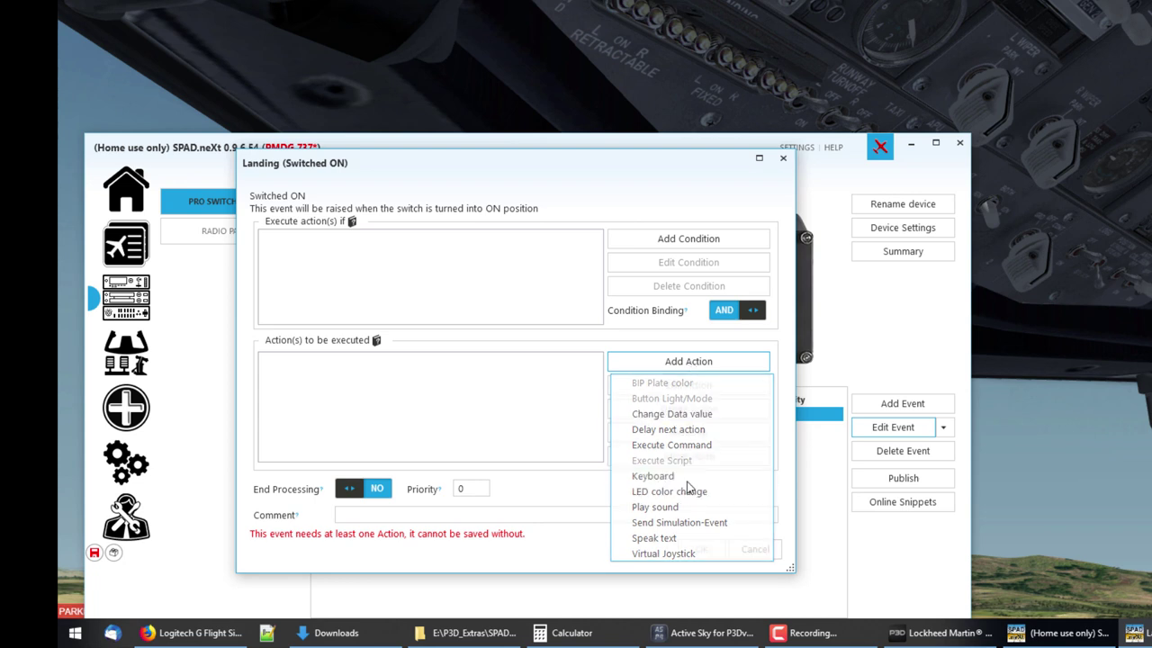
left_click(644, 332)
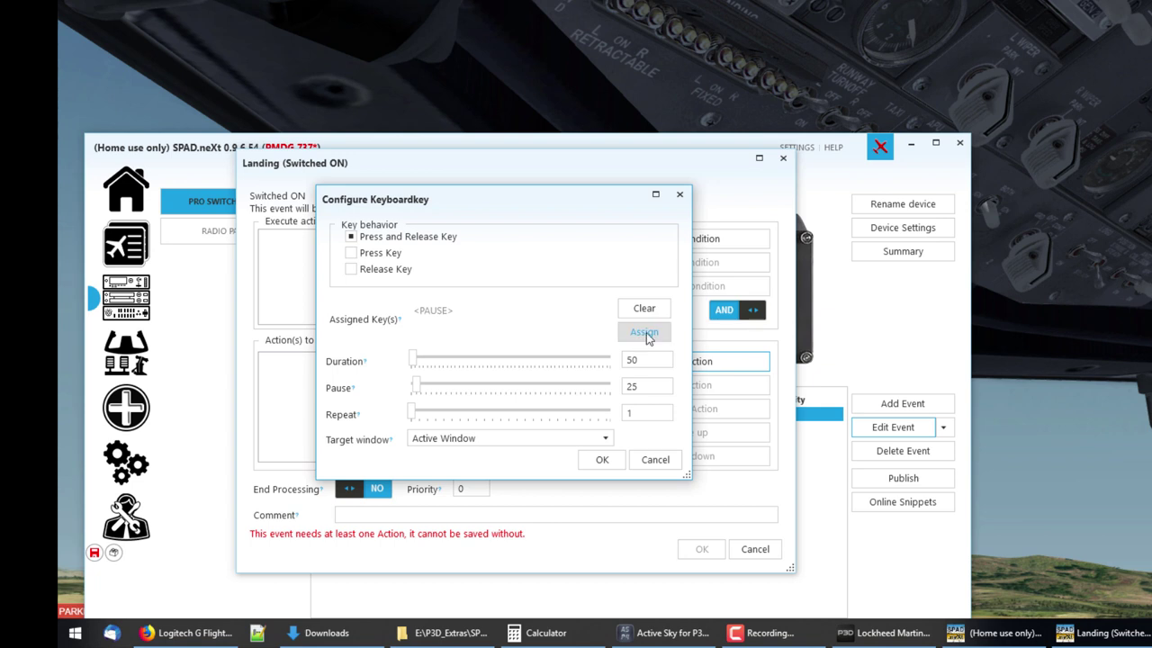
key("ctrl")
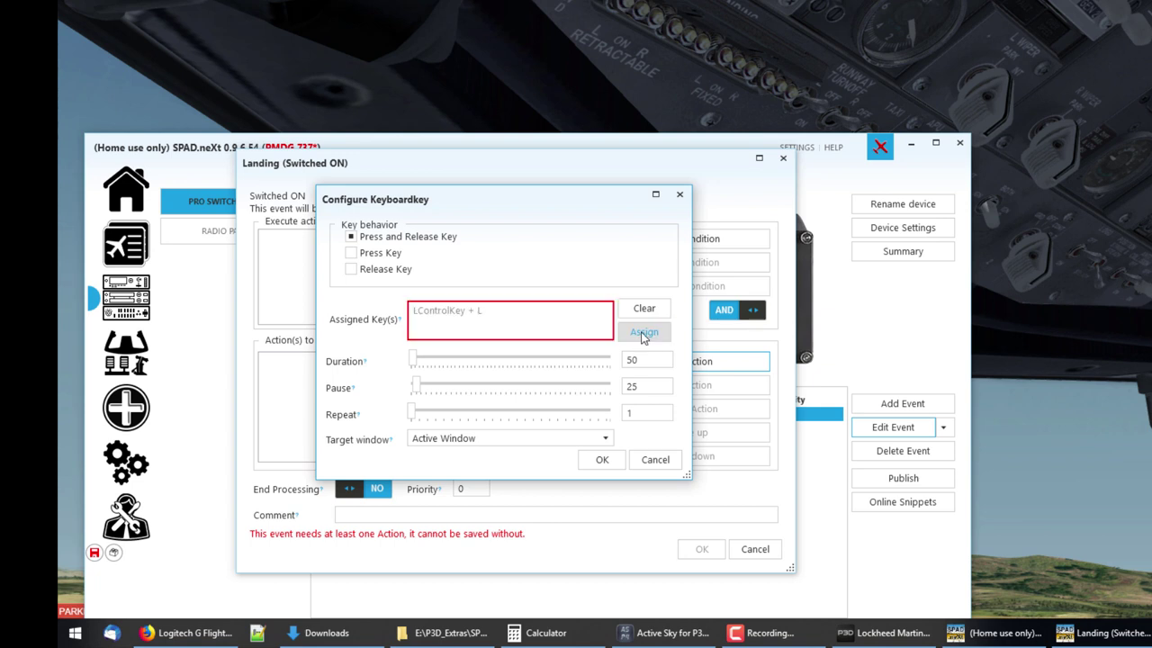
left_click(599, 461)
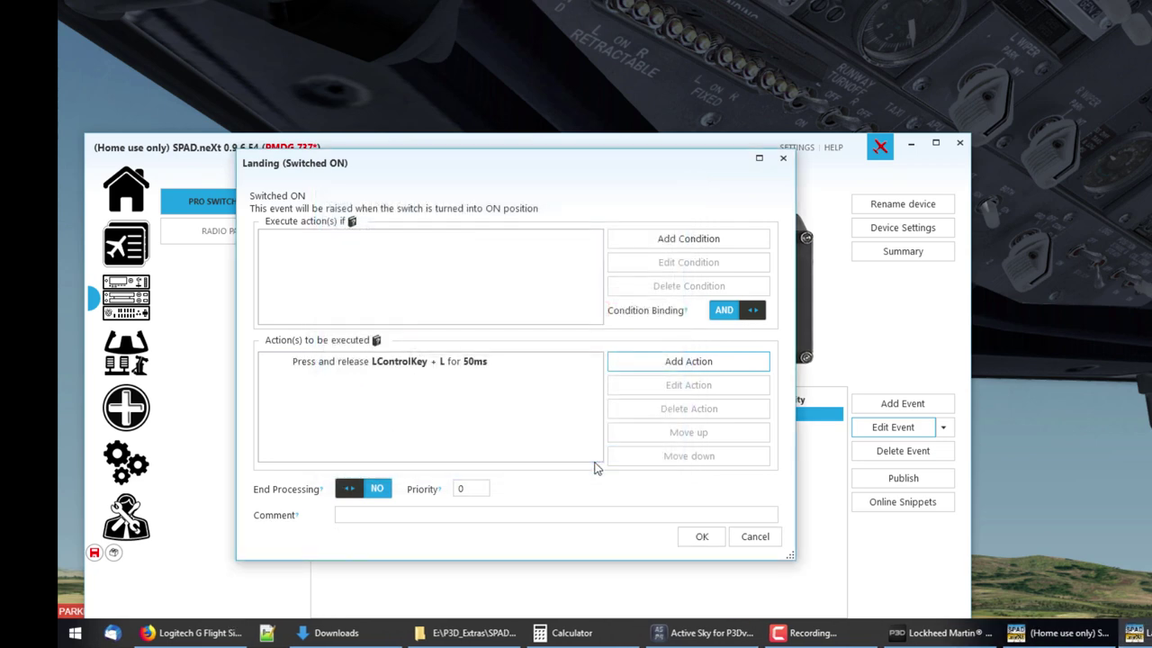
left_click(701, 545)
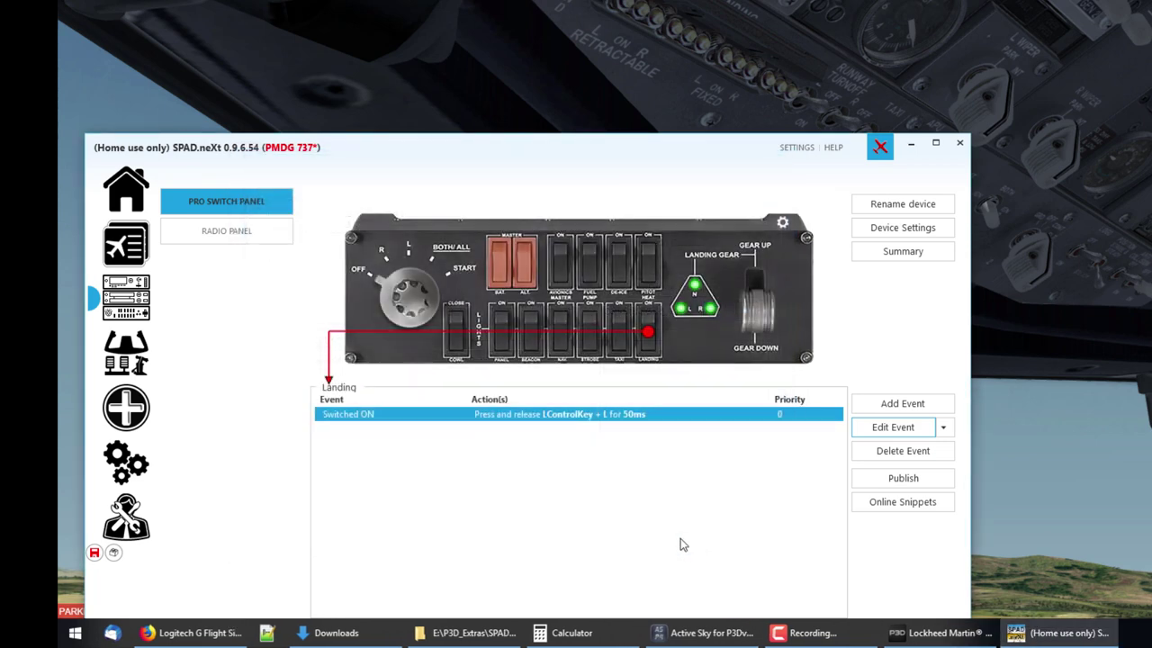
Save the PMDG 737 profile and switch to the Prepar3D cockpit.
left_click(94, 552)
left_click(289, 58)
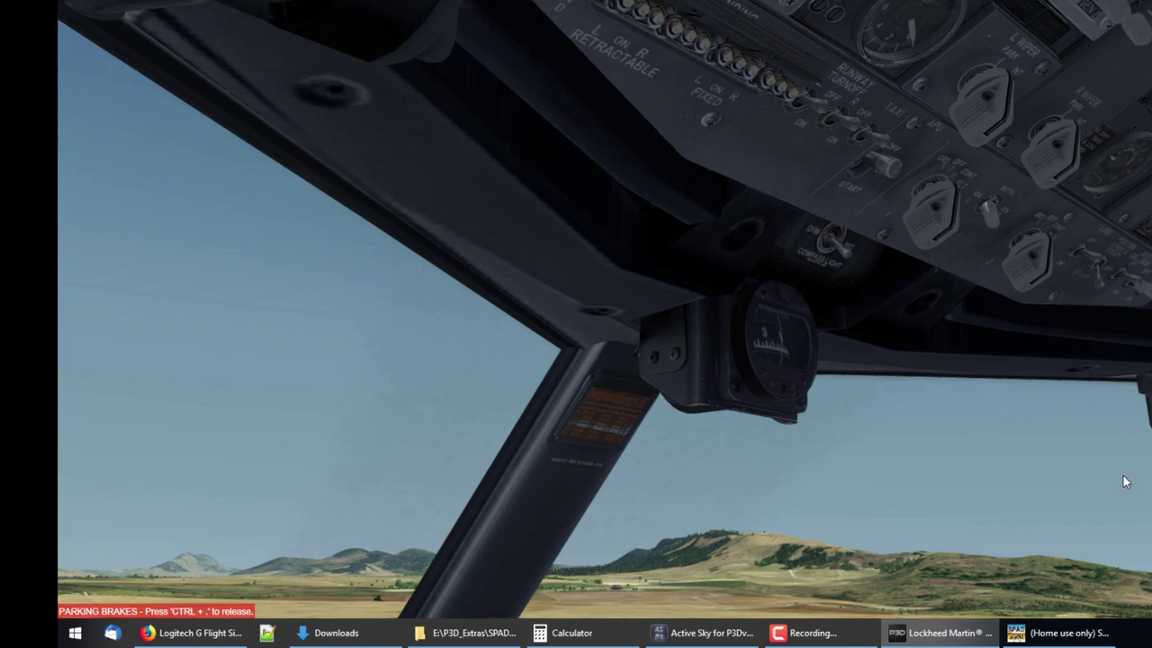
Switch to SPAD.neXt, open the Landing switch's Switched ON keyboard action, and try to reassign its Left Ctrl + L key combination.
left_click(1062, 637)
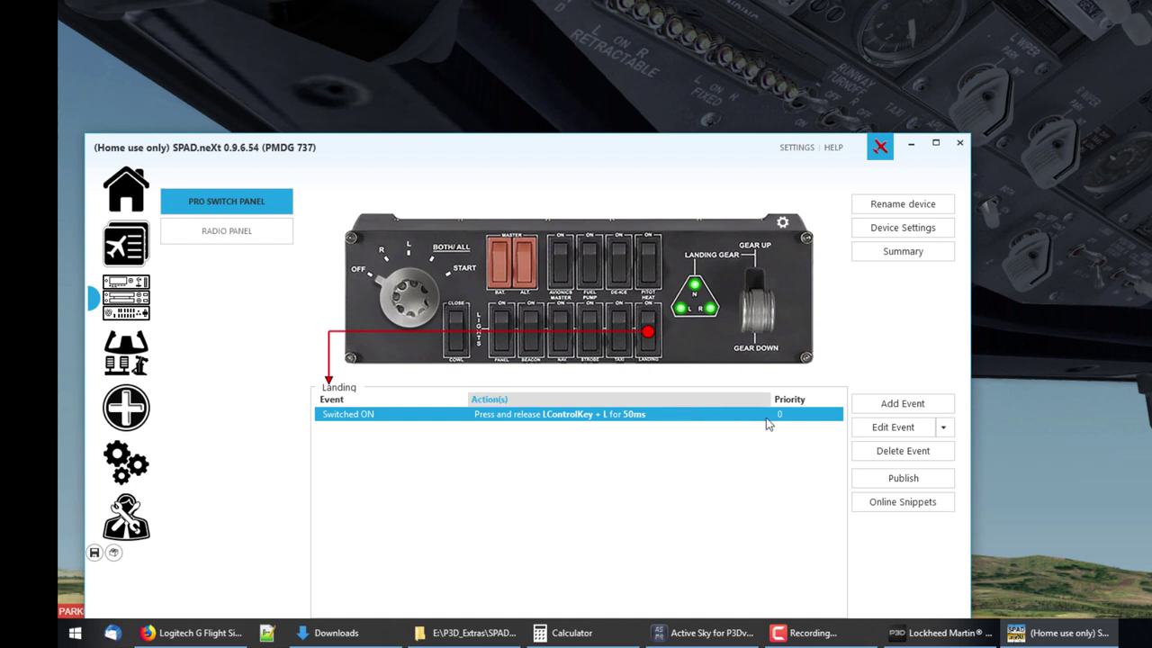
left_click(895, 428)
left_click(426, 363)
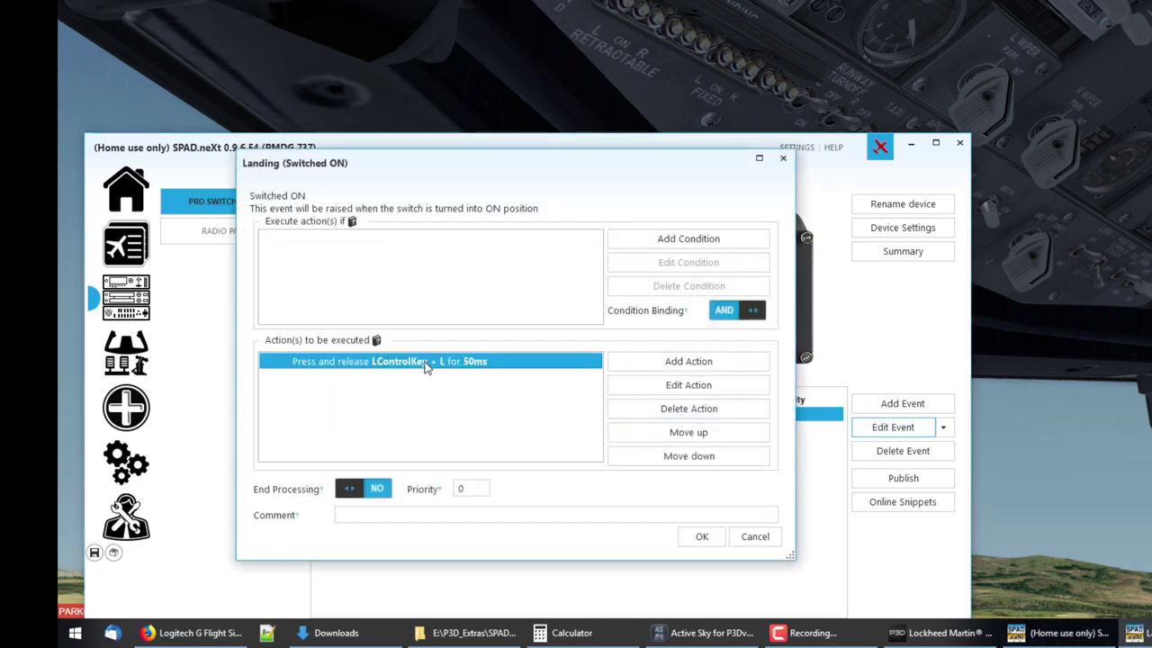
left_click(646, 391)
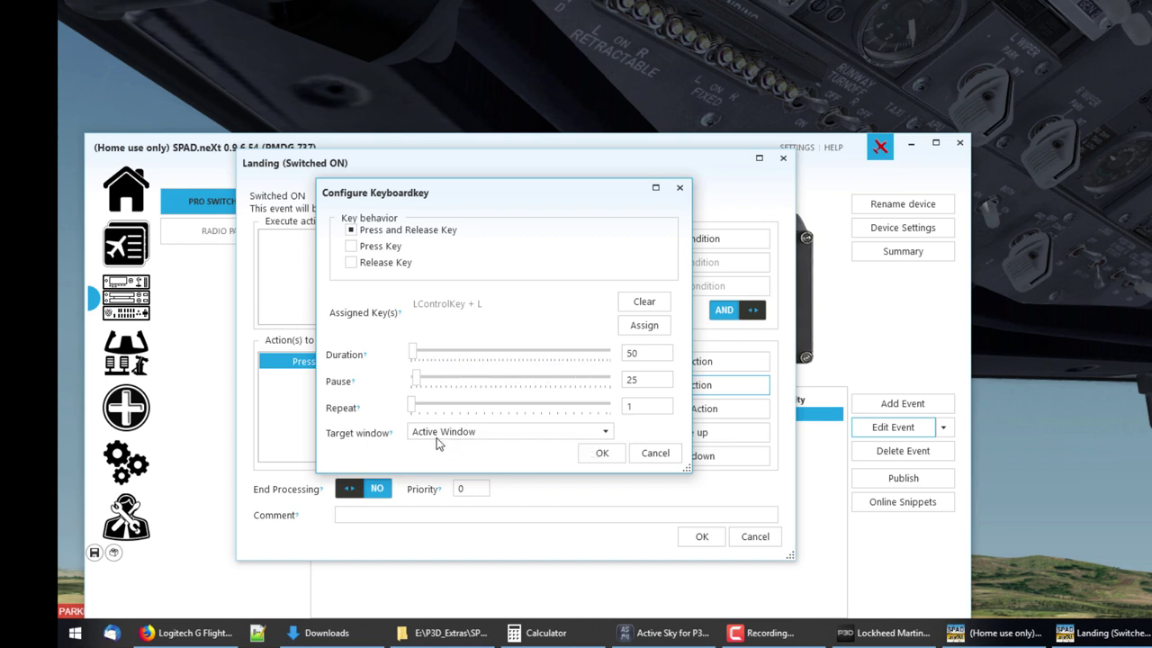
left_click(643, 304)
left_click(633, 328)
key("ctrl")
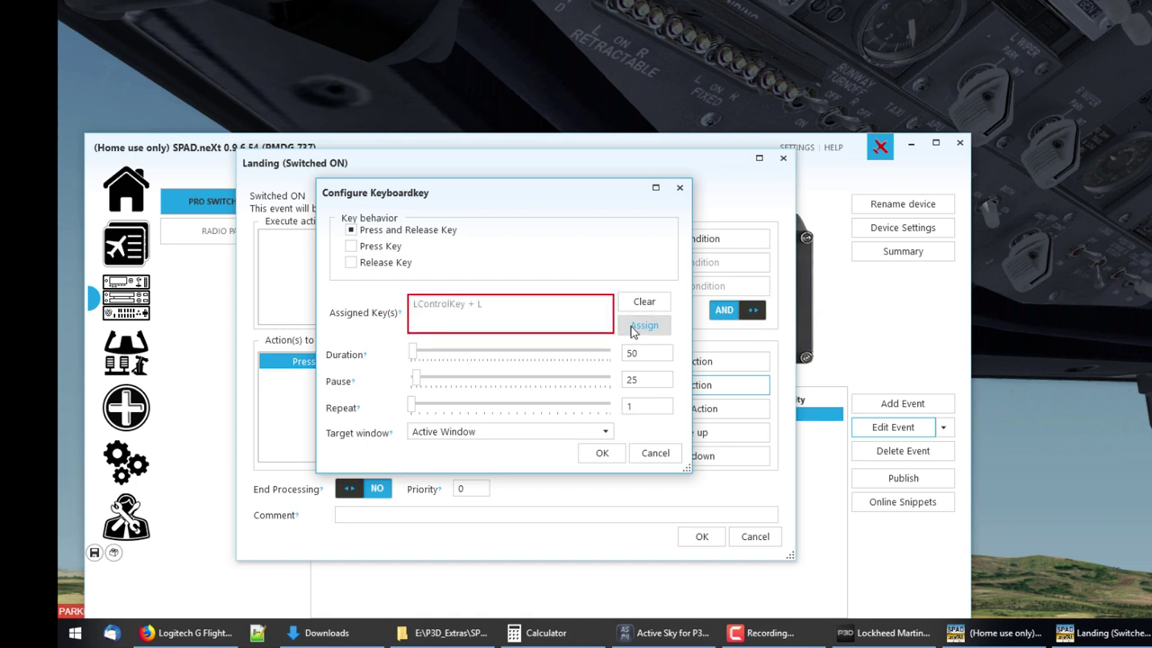
left_click(602, 452)
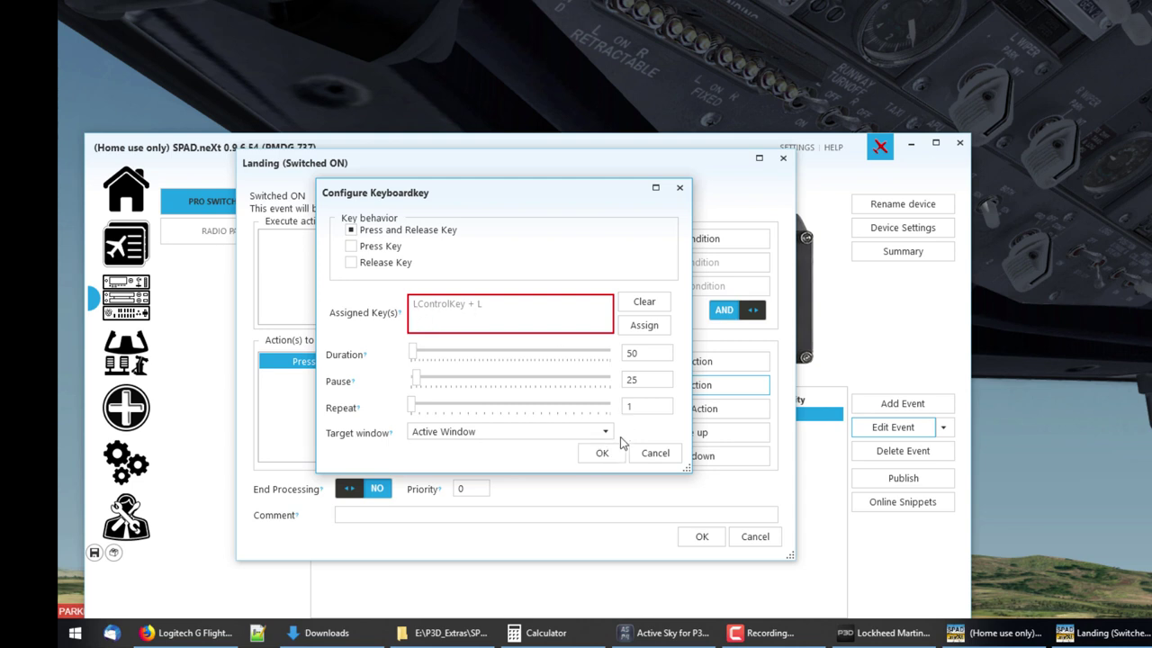
Set the keyboard action's target window to Flight Simulator (FSX/P3D), save the event and profile, and switch to the Prepar3D cockpit.
left_click(576, 432)
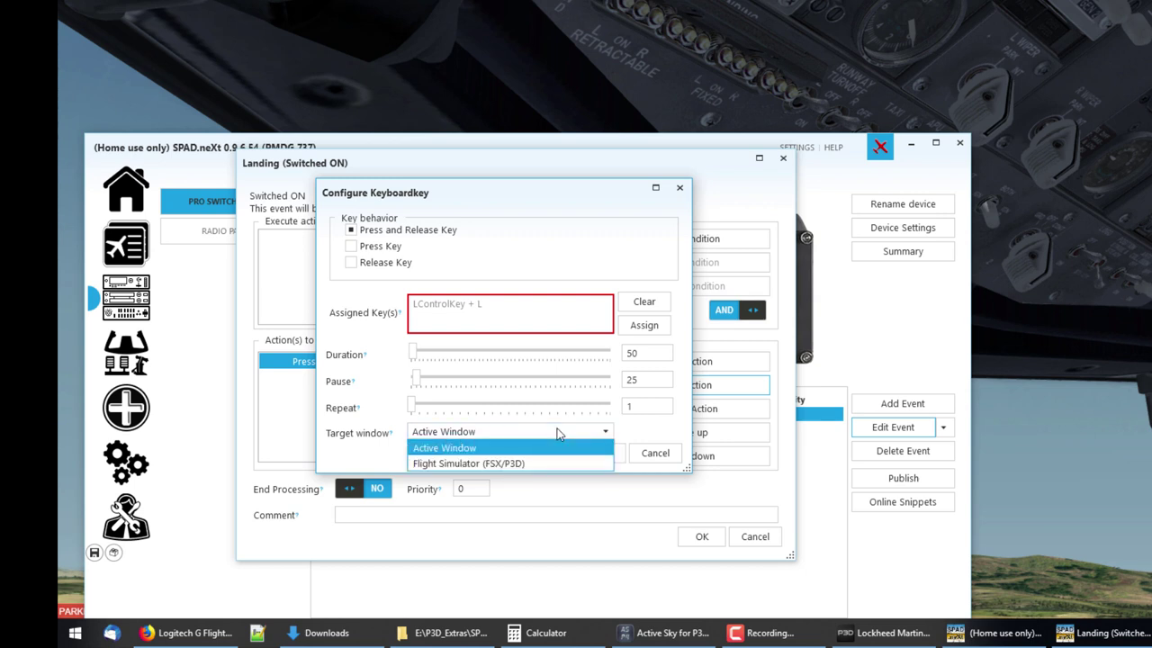
left_click(519, 464)
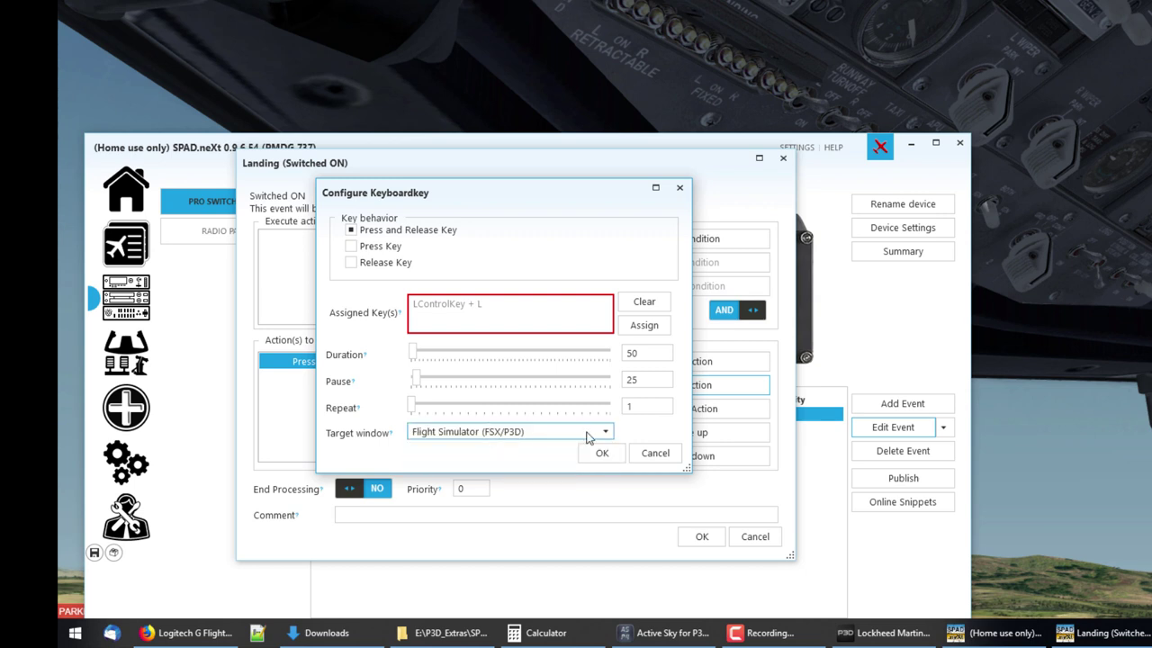
left_click(597, 457)
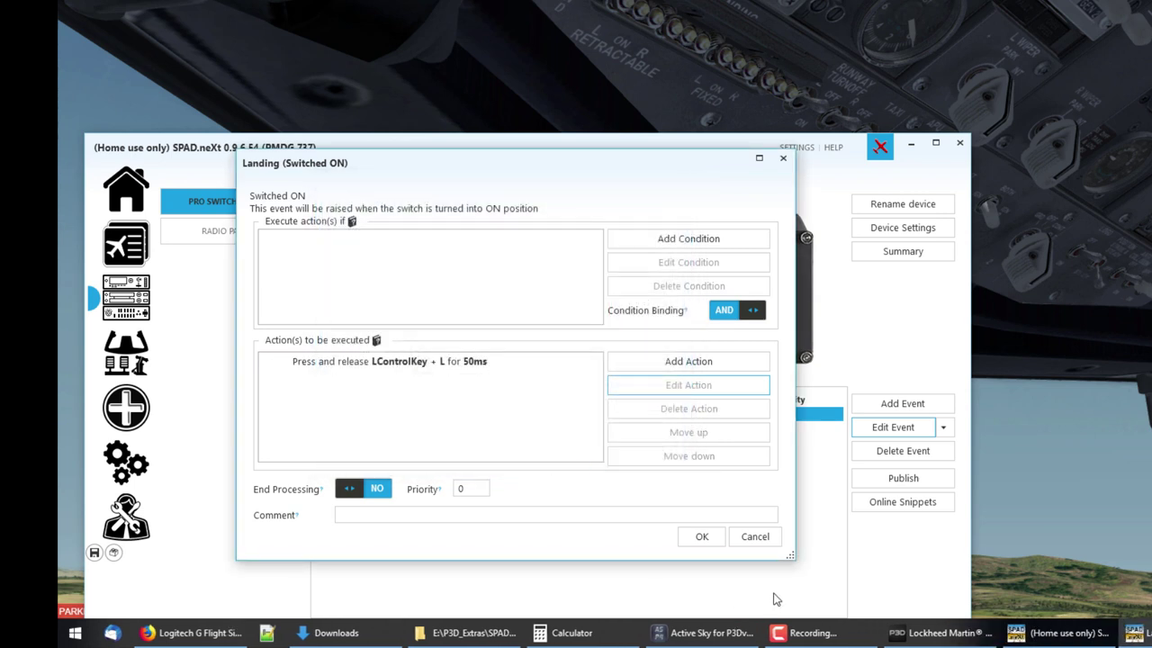
left_click(702, 538)
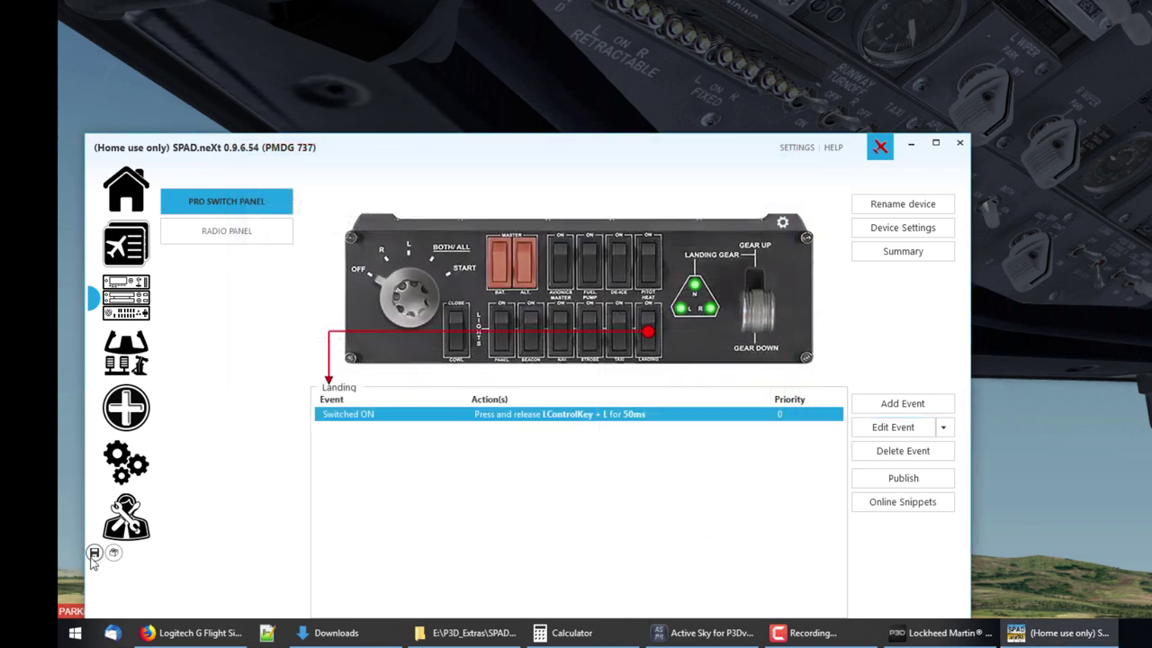
key("alt+Tab")
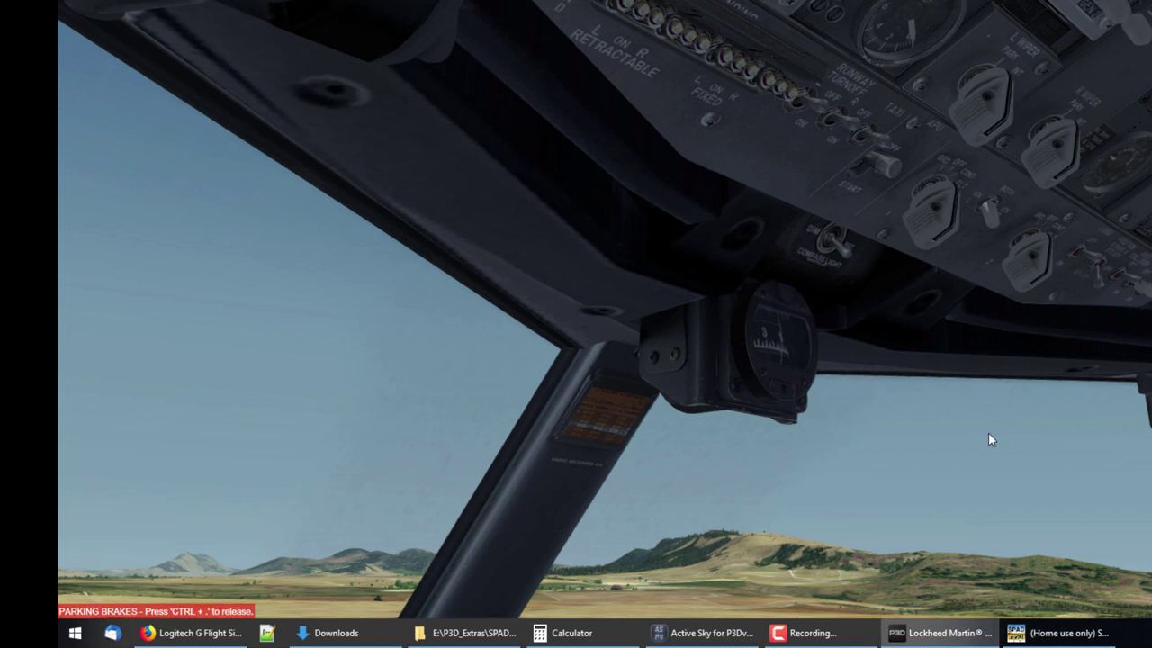
Return to SPAD.neXt and delete the Landing switch's Switched ON keyboard event.
left_click(1058, 633)
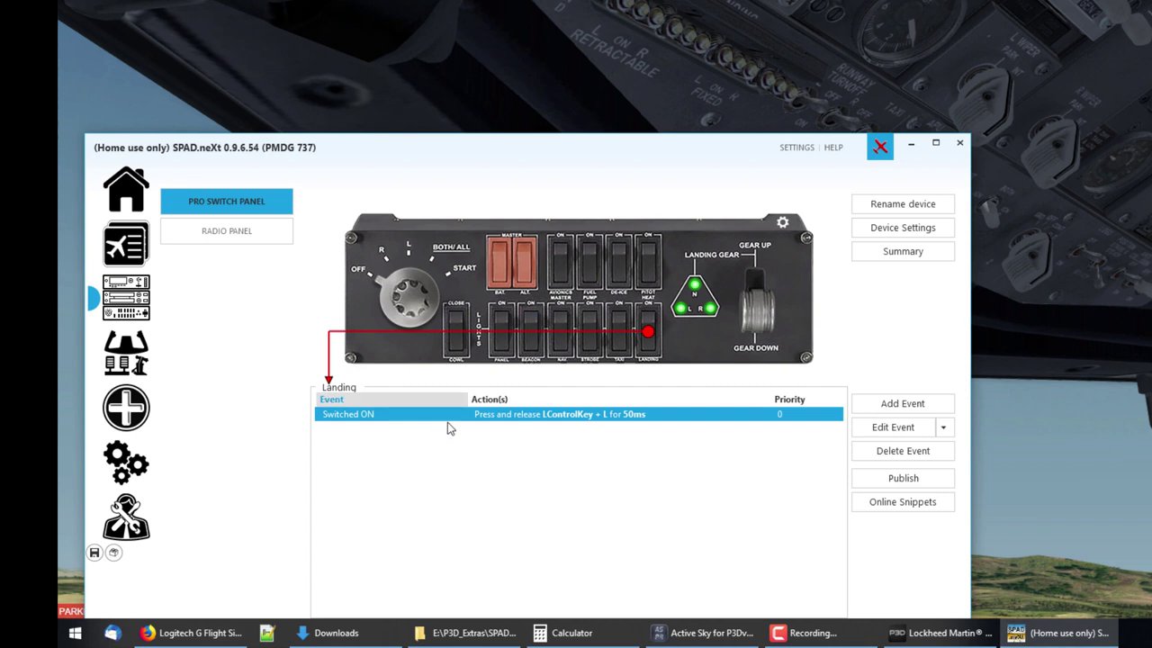
left_click(896, 459)
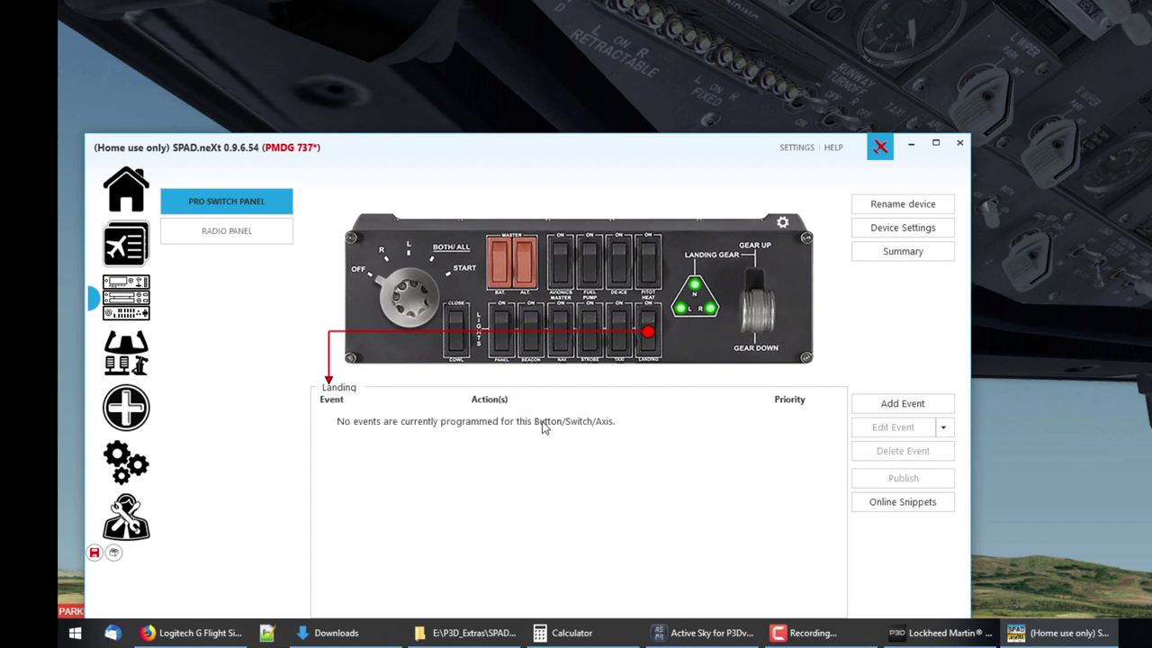
Add a Switched ON event to the Landing switch that sends the SimConnect event LANDING_LIGHTS_TOGGLE with parameter value 1.
left_click(927, 405)
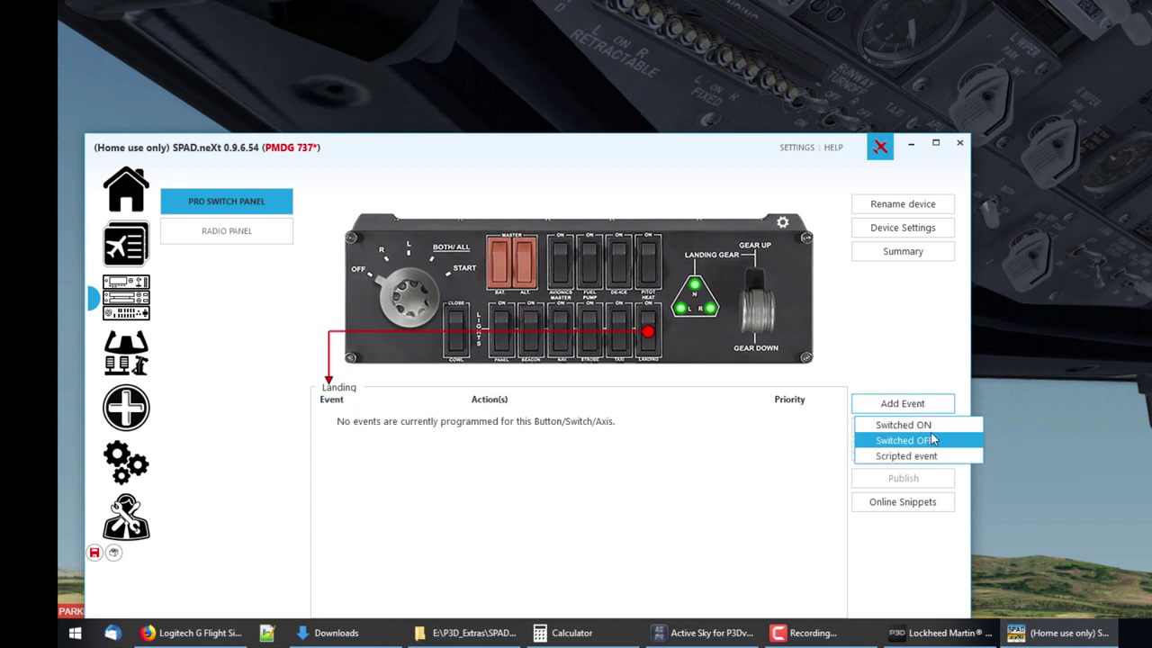
left_click(904, 424)
left_click(673, 352)
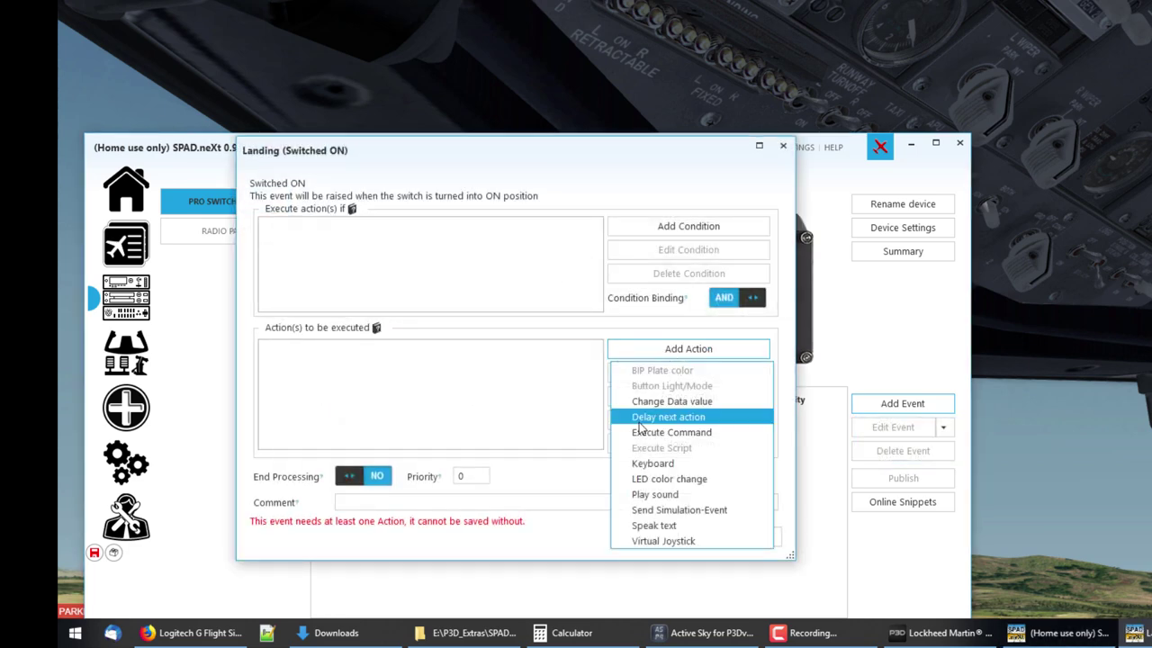
left_click(679, 509)
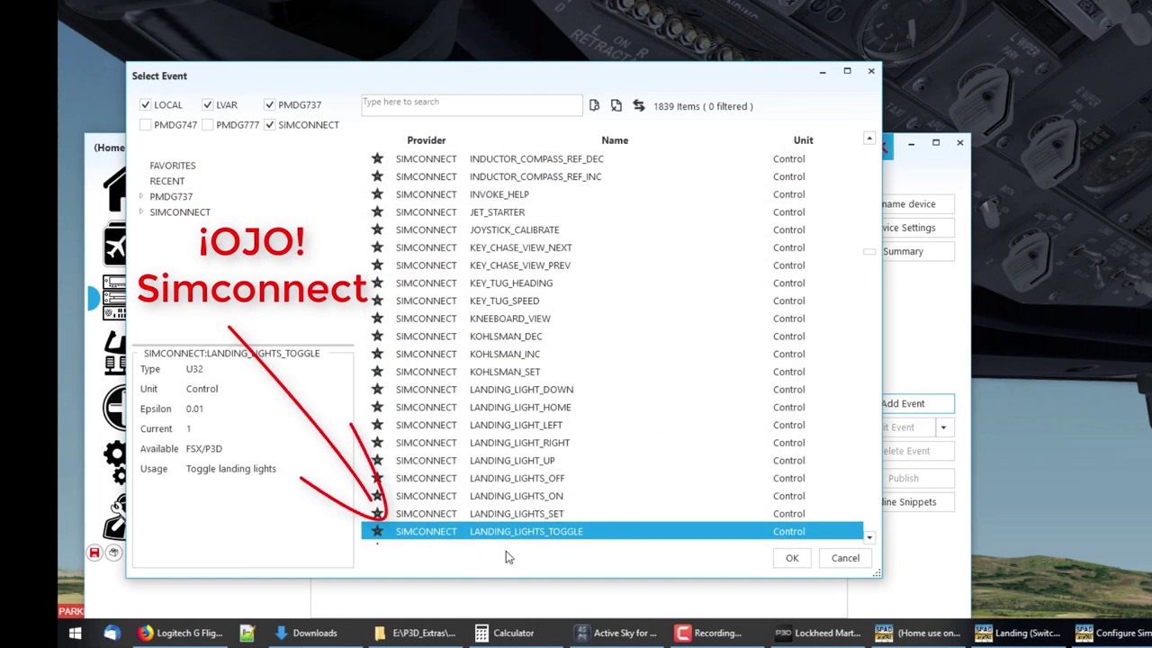
left_click(791, 558)
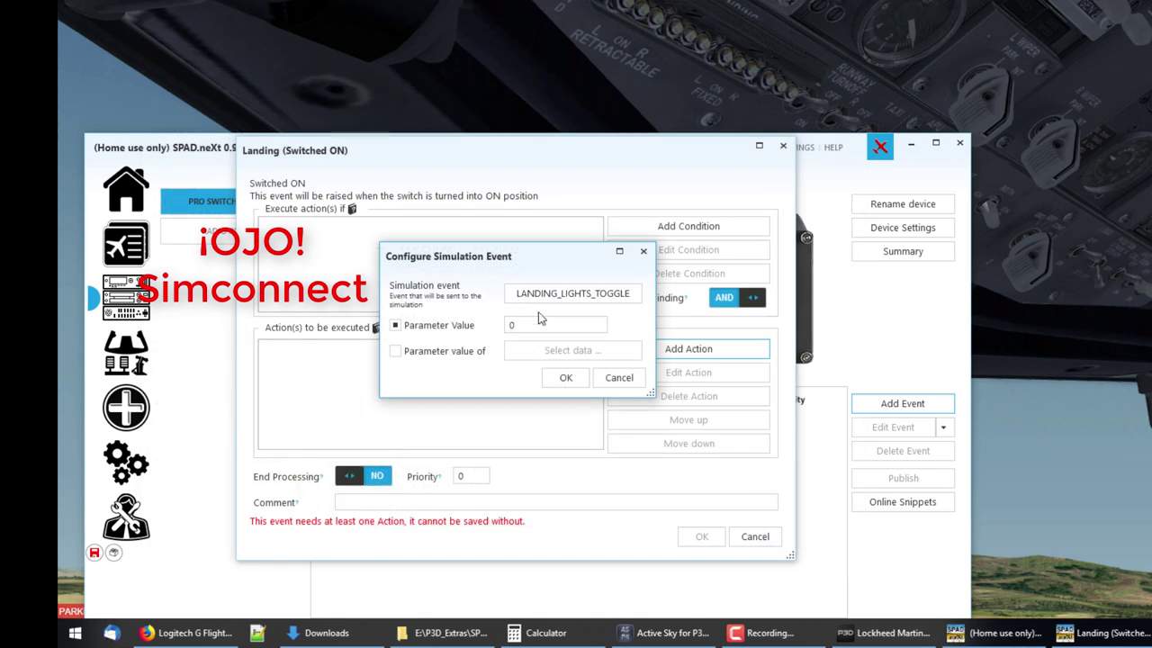
double_click(520, 325)
type("1")
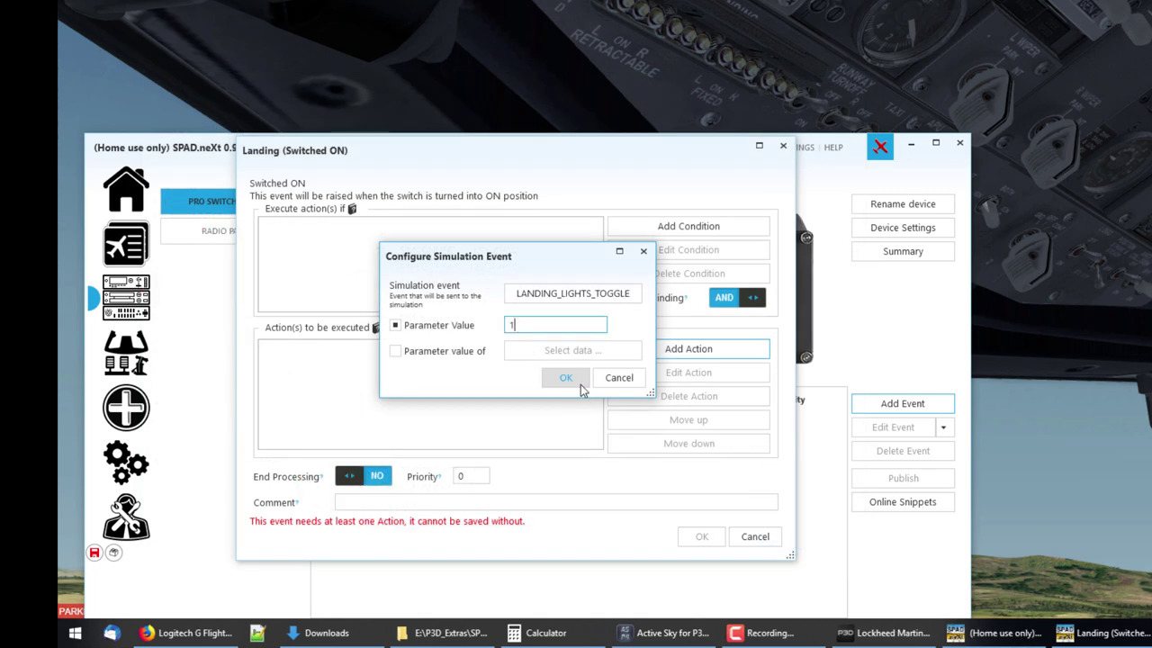
left_click(576, 382)
left_click(701, 536)
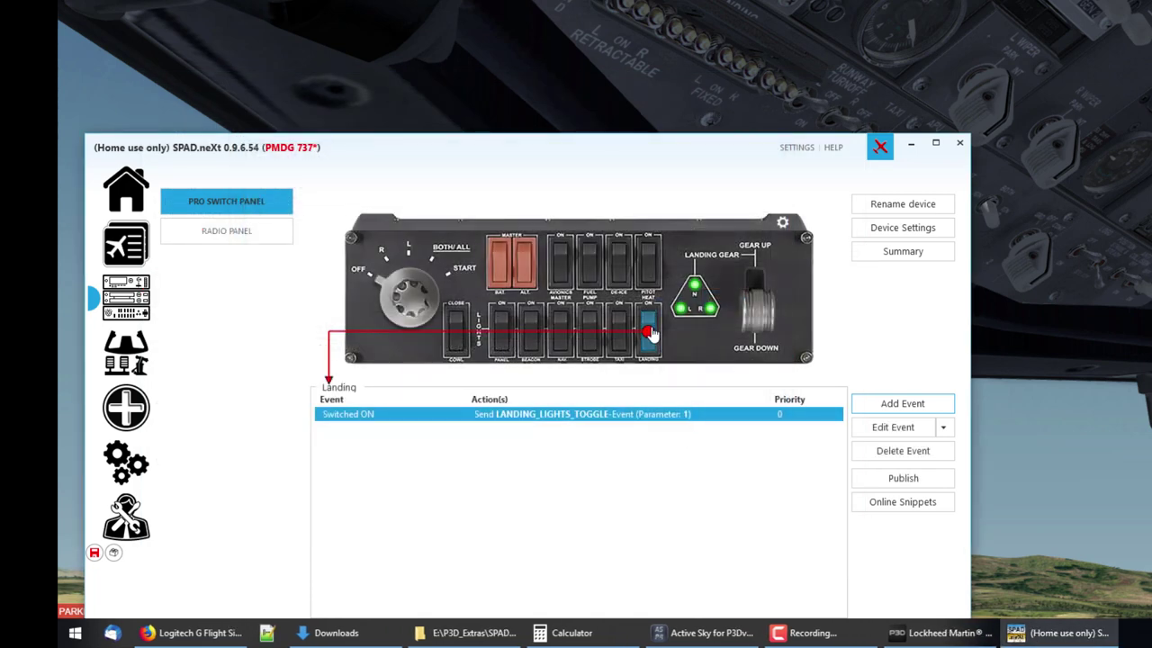
Add a Switched OFF event that sends LANDING_LIGHTS_TOGGLE with parameter value 0, save the profile, and switch to the Prepar3D cockpit.
left_click(903, 404)
left_click(879, 444)
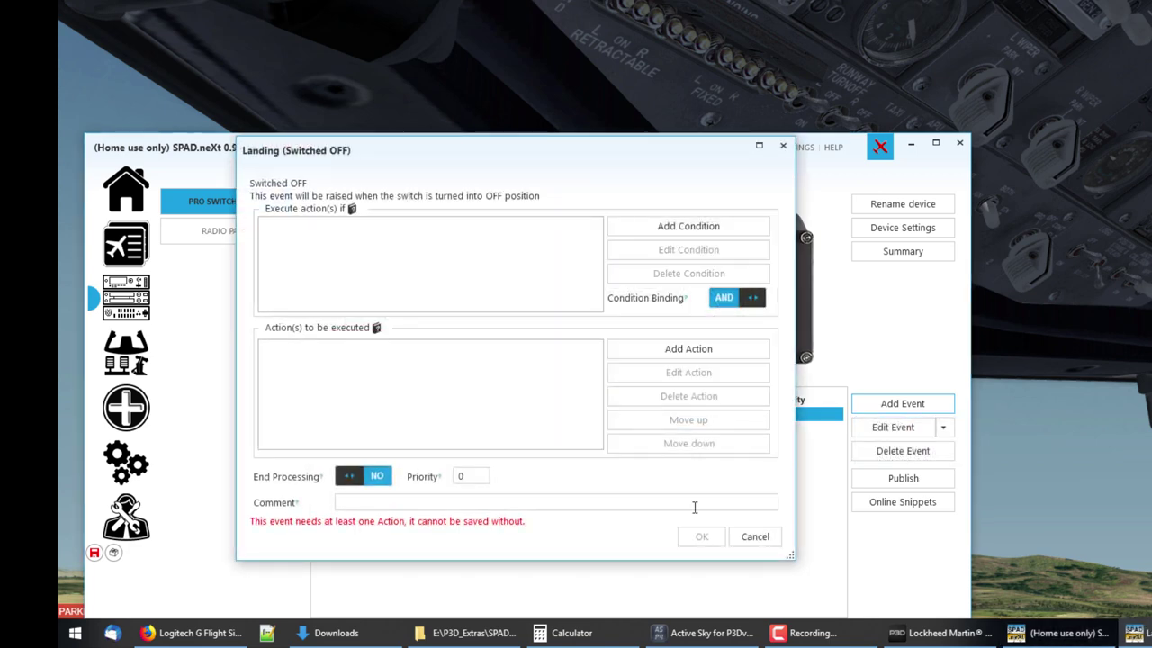
left_click(697, 350)
left_click(693, 510)
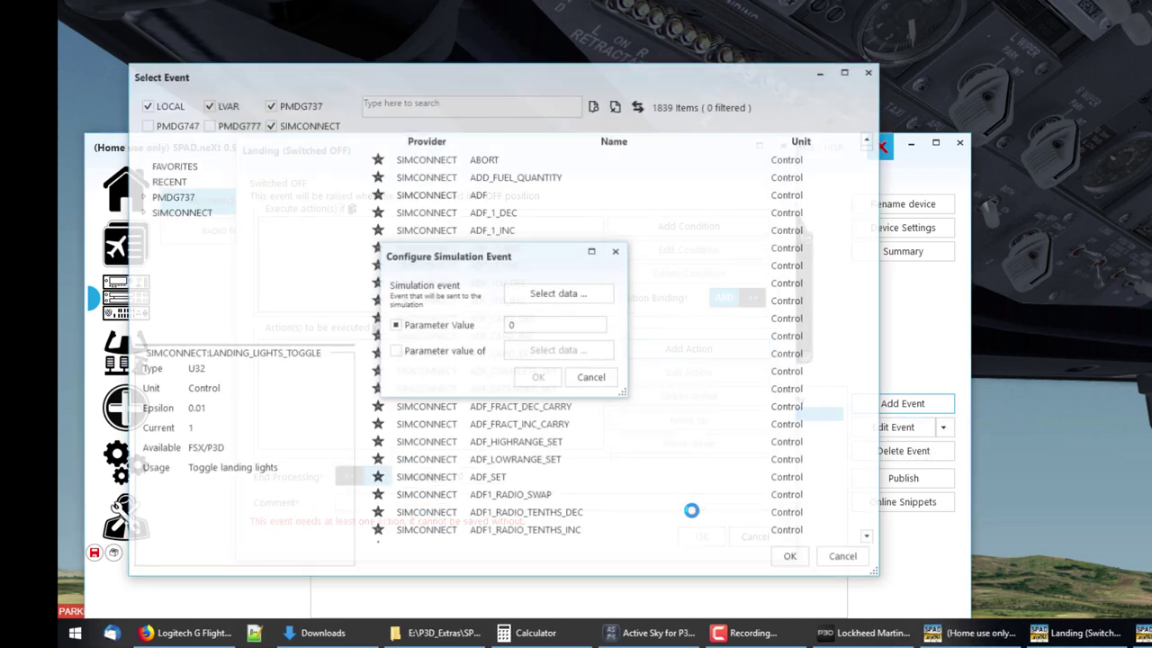
left_click(797, 557)
left_click(561, 380)
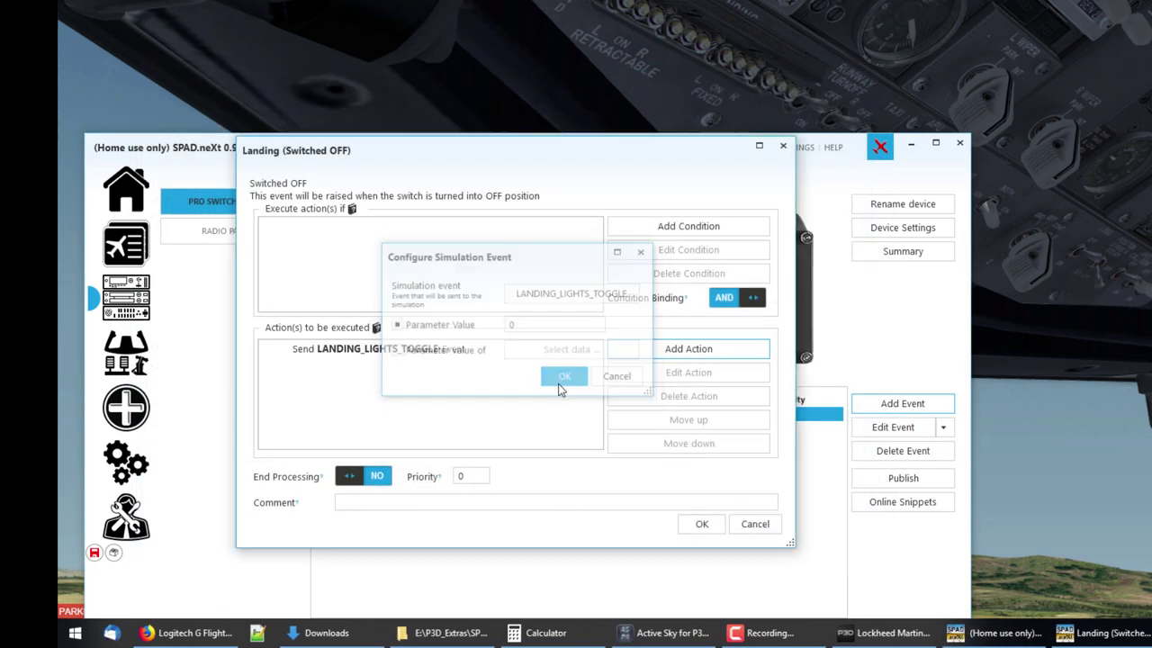
left_click(702, 524)
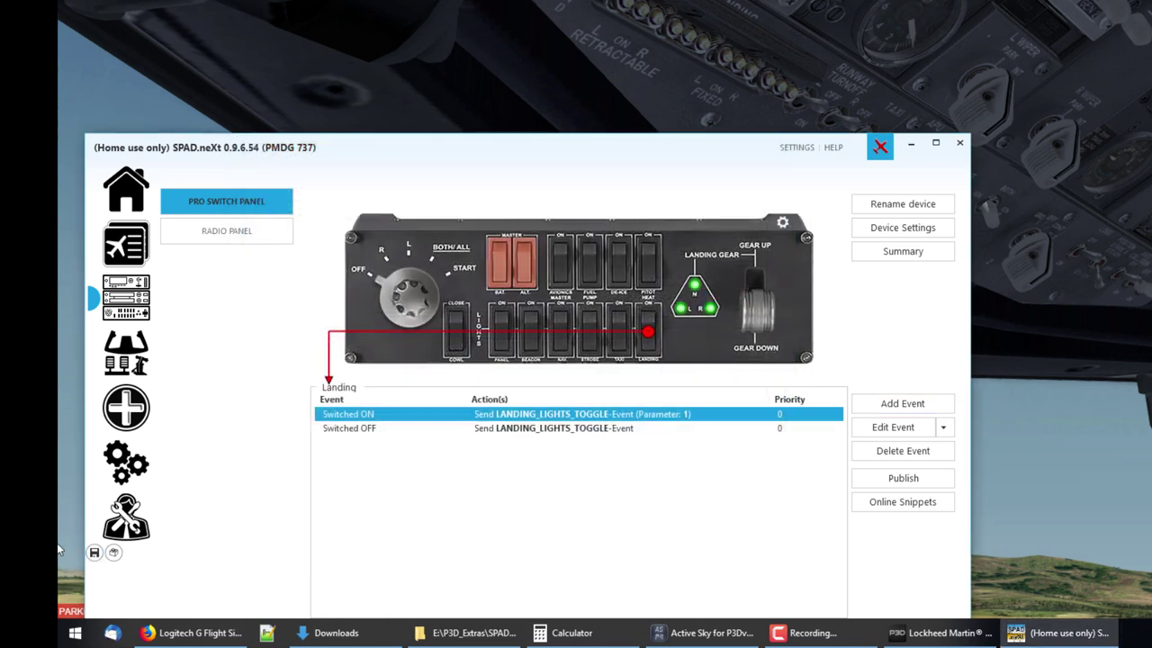
left_click(58, 549)
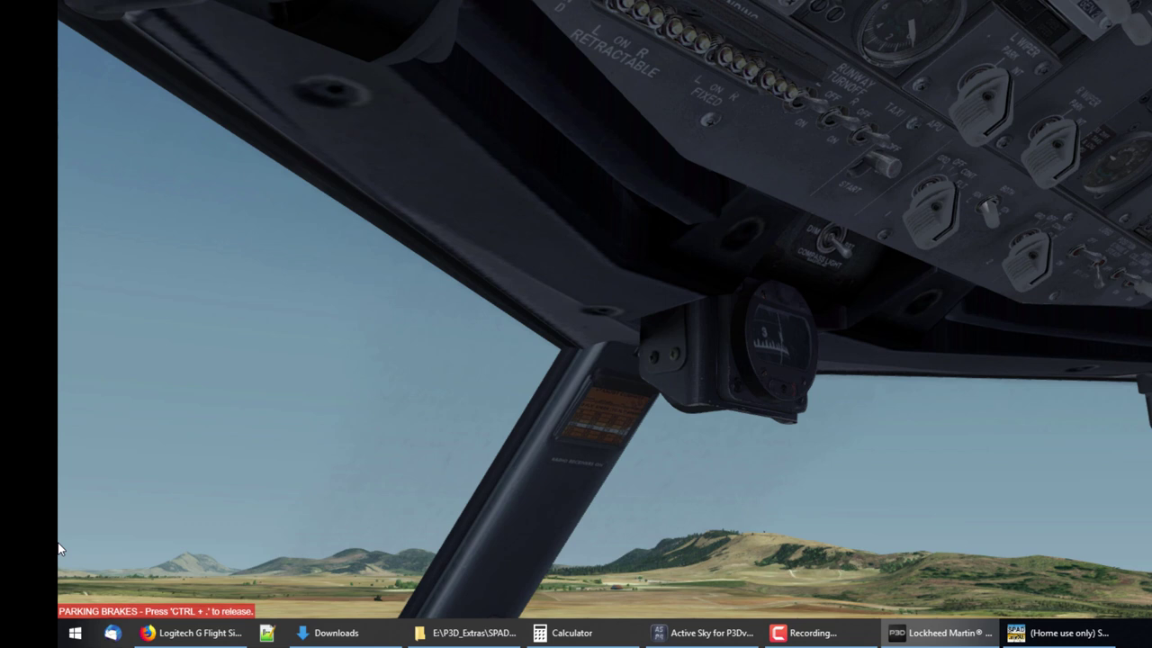
Return to SPAD.neXt and delete the Landing switch's Switched OFF and Switched ON events.
left_click(1057, 632)
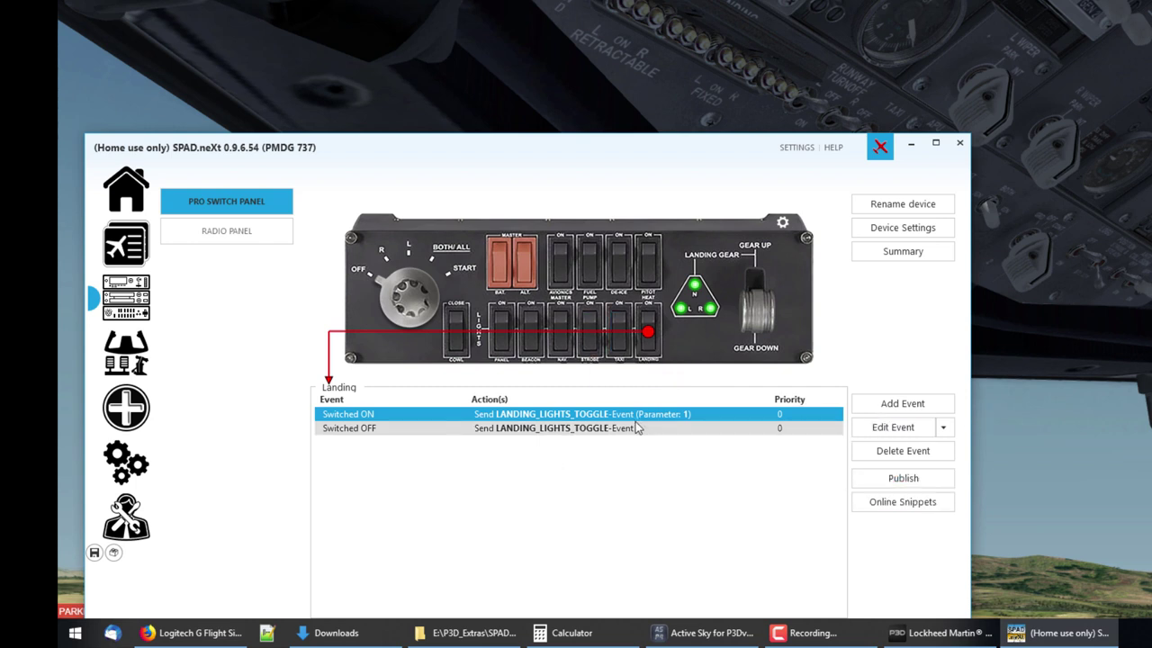
left_click(529, 429)
left_click(902, 450)
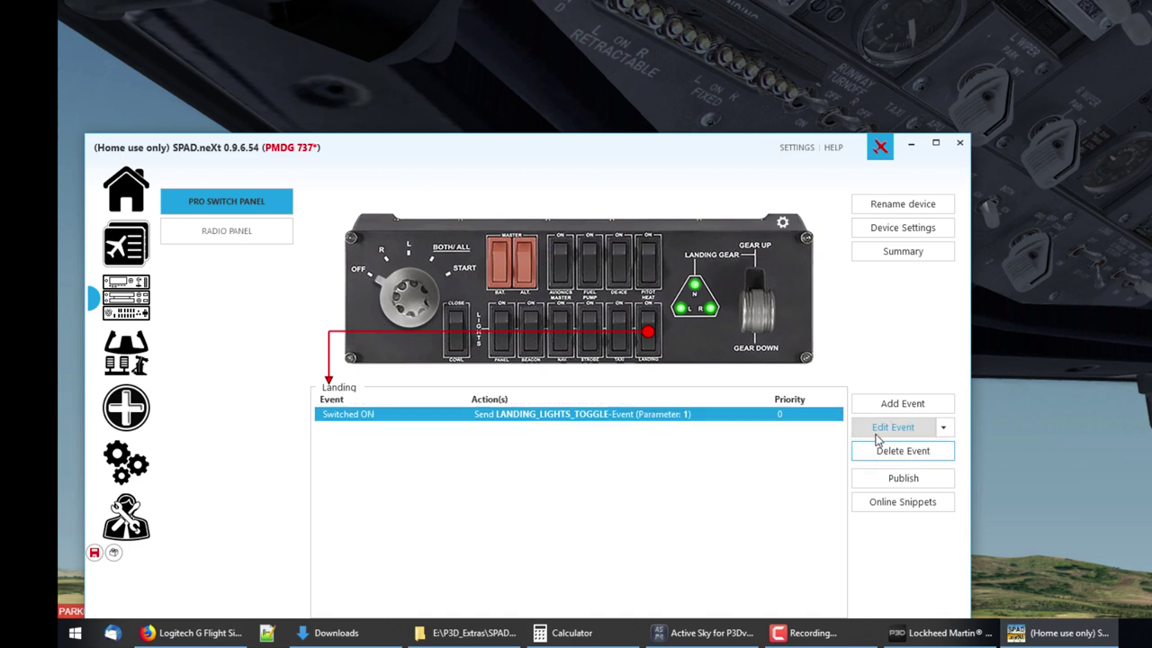
left_click(903, 450)
Start a Send Simulation-Event action in a new Switched ON event for the Landing switch and inspect SimConnect's LANDING_LIGHTS_ON and LANDING_LIGHTS_TOGGLE.
left_click(902, 403)
left_click(936, 420)
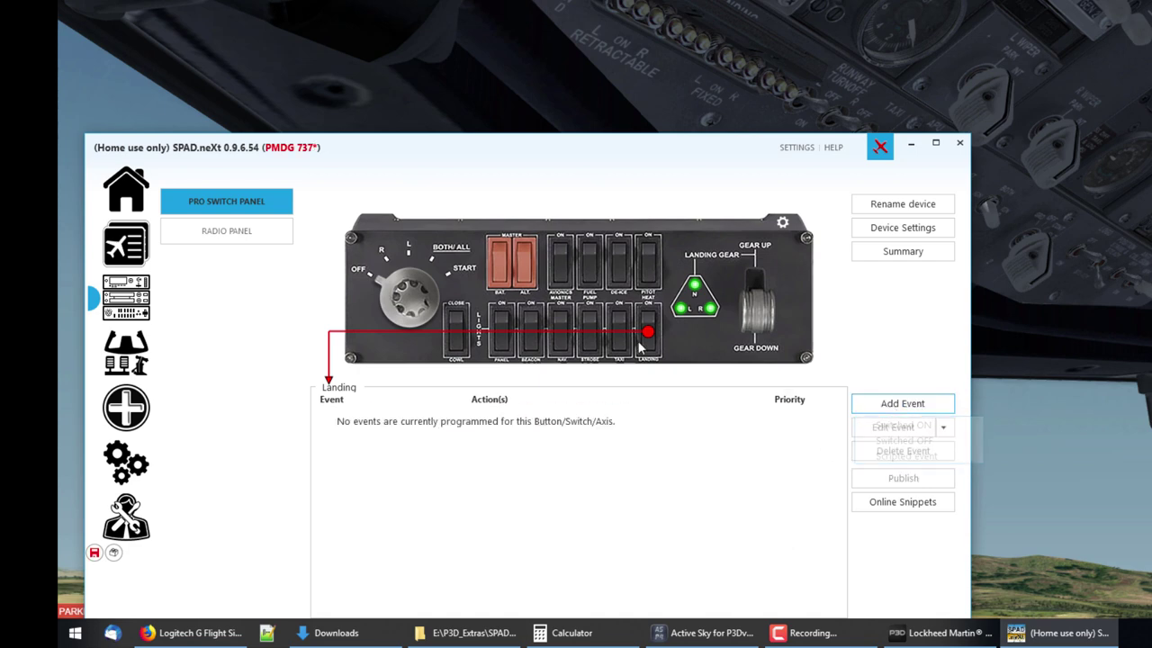
left_click(691, 349)
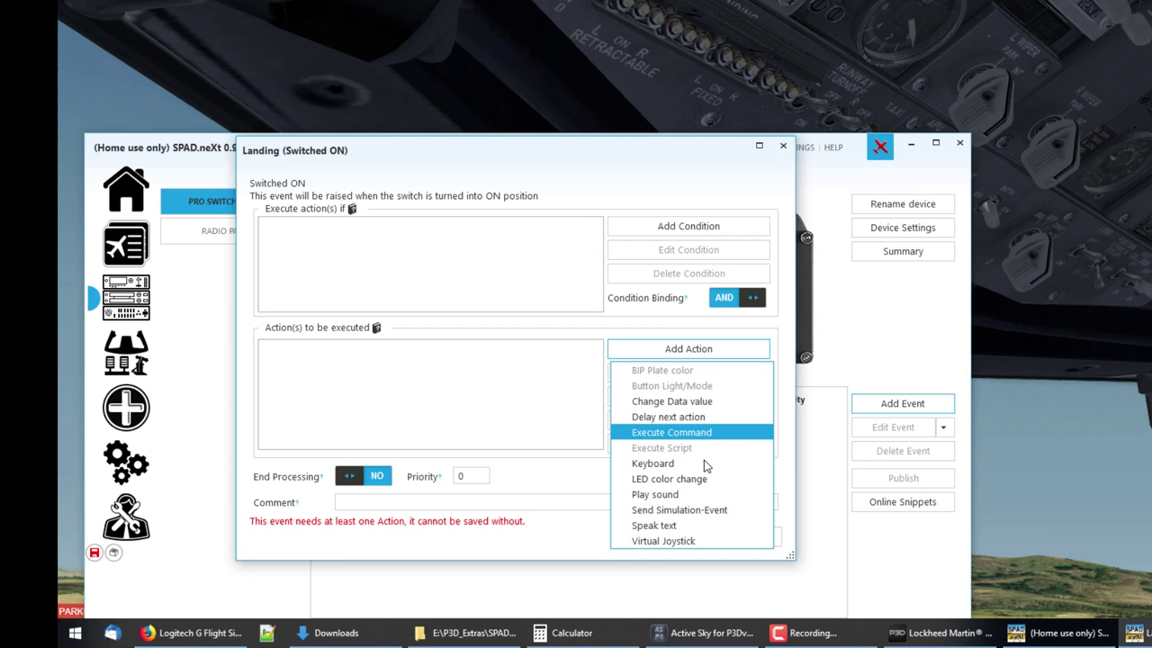
left_click(677, 510)
scroll(694, 357, "down", 3)
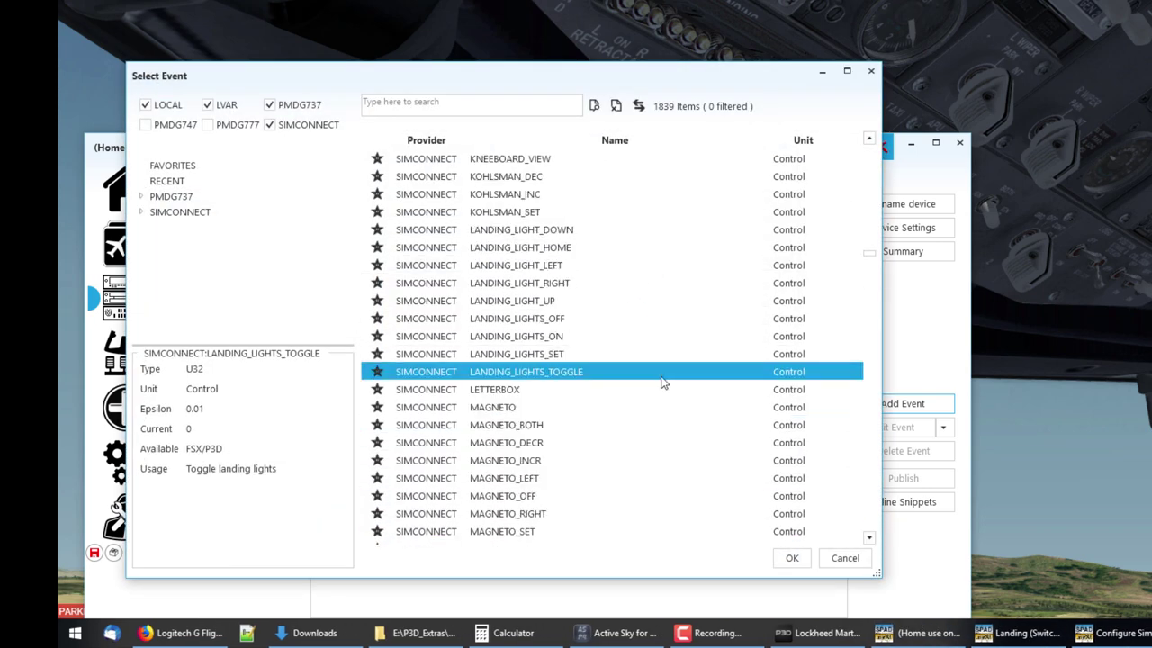
left_click(540, 339)
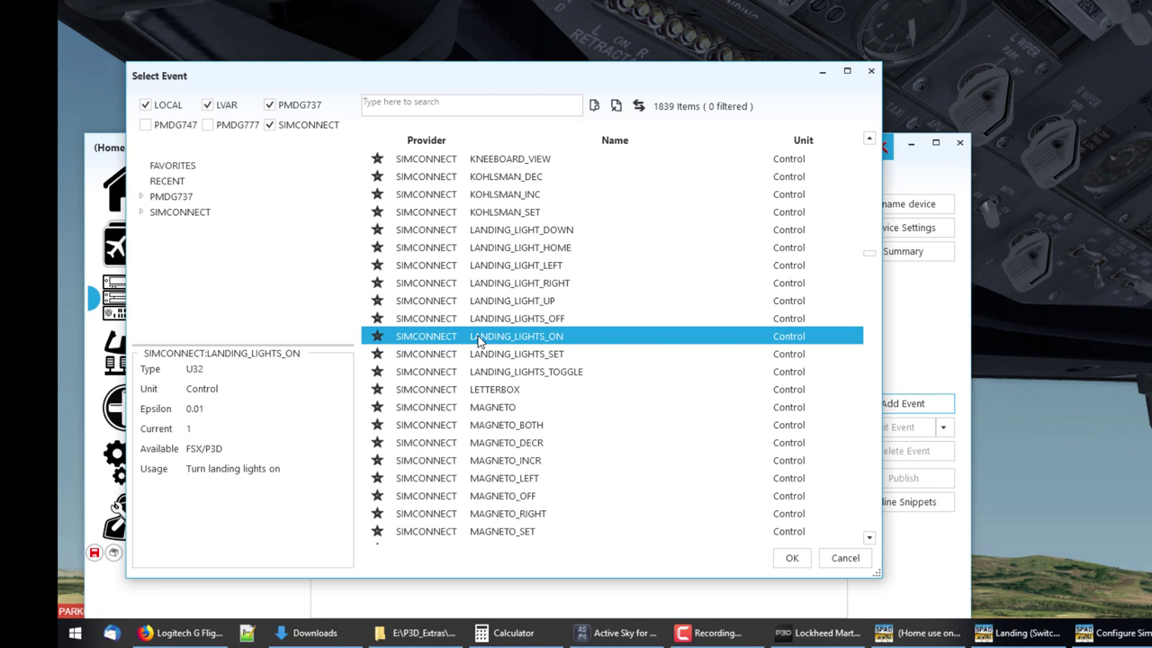
left_click(411, 372)
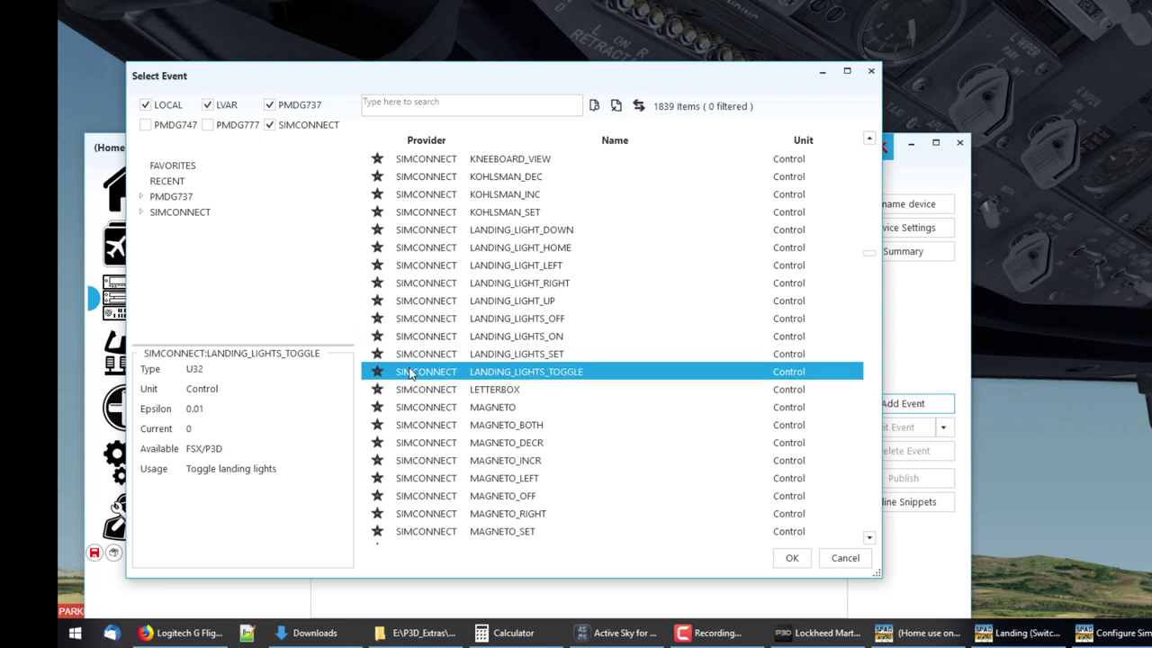
Exclude SimConnect events, search for lights, and choose PMDG737:EVT_LDG_LIGHTS_TOGGLE as the simulation event.
left_click(269, 124)
left_click(466, 108)
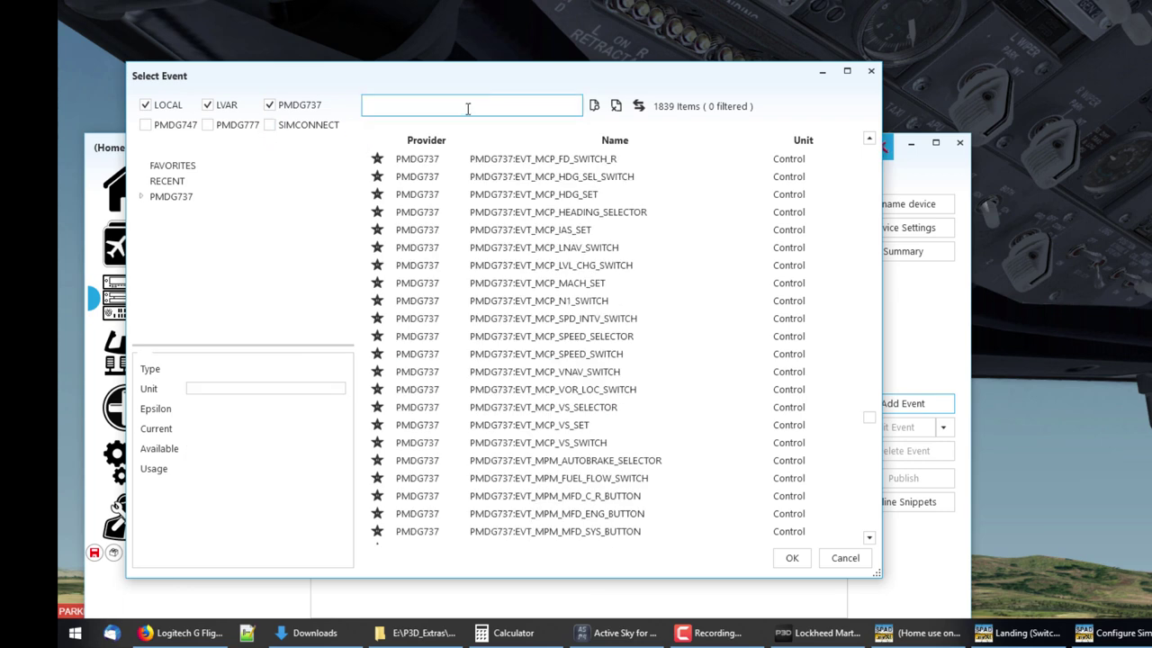
type("lighs")
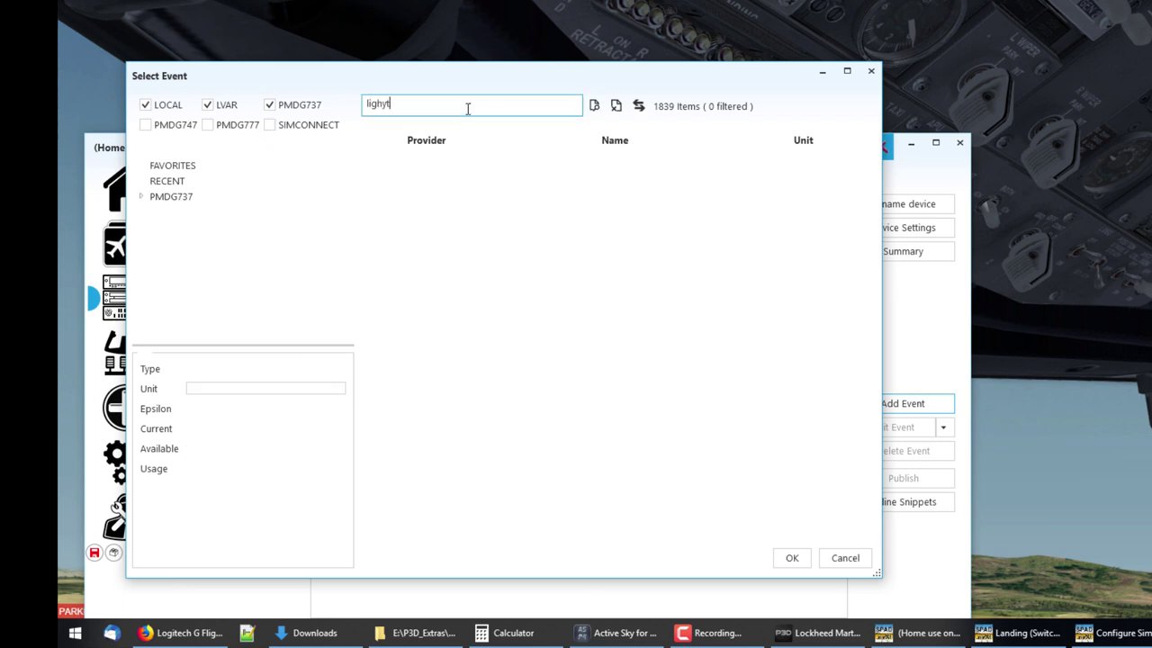
key("BackSpace")
type("s")
key("BackSpace")
type("ts")
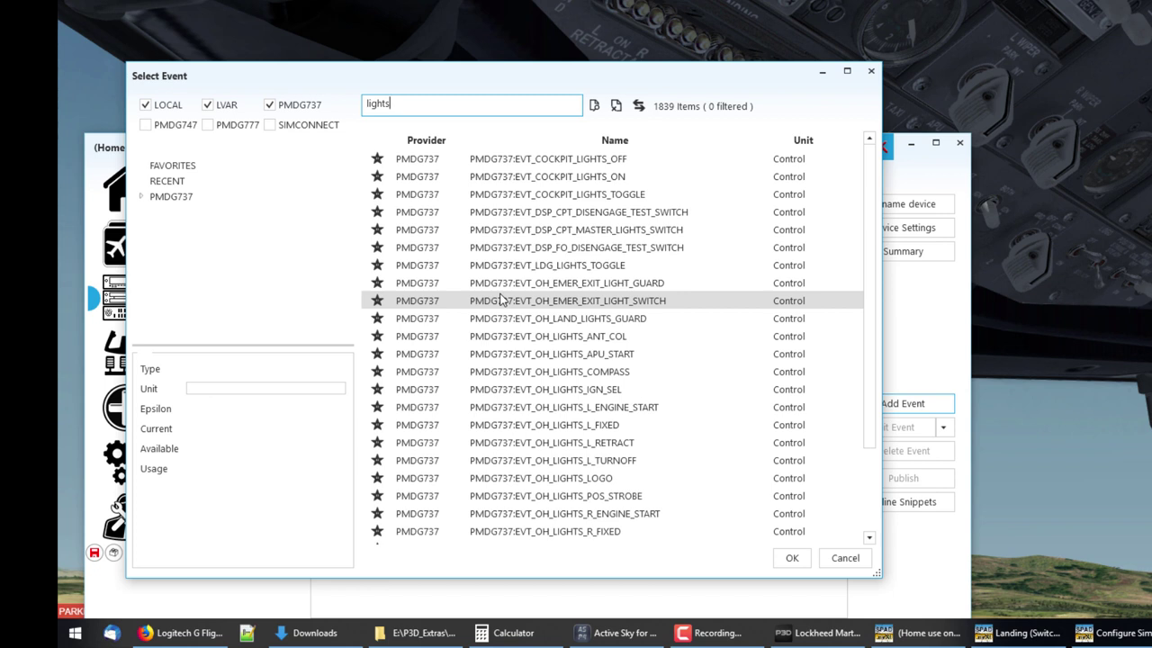
left_click(569, 267)
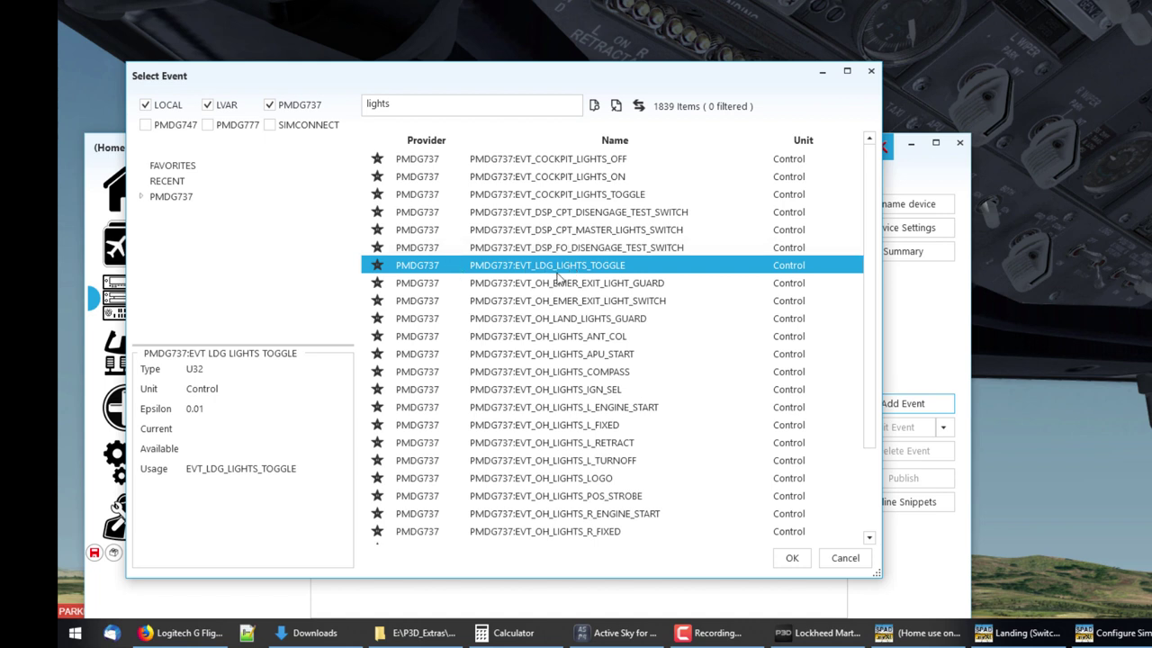
left_click(792, 558)
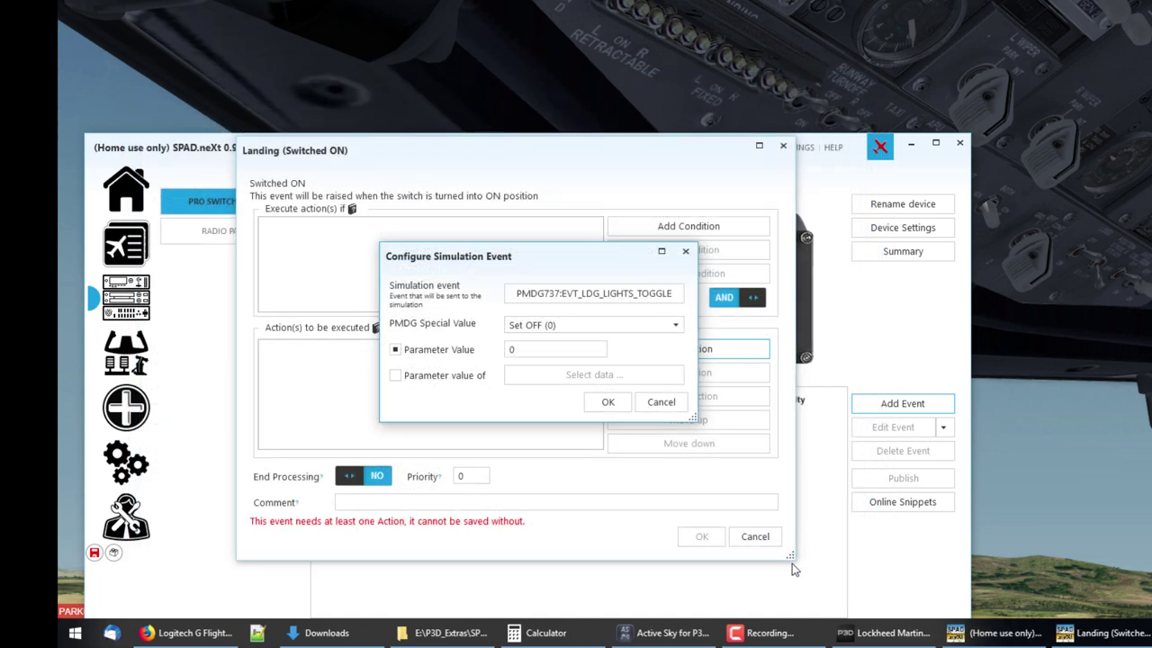
Set the PMDG special value of the landing lights action to Set ON (1) and save the Landing switch's Switched ON event.
left_click(616, 326)
left_click(613, 325)
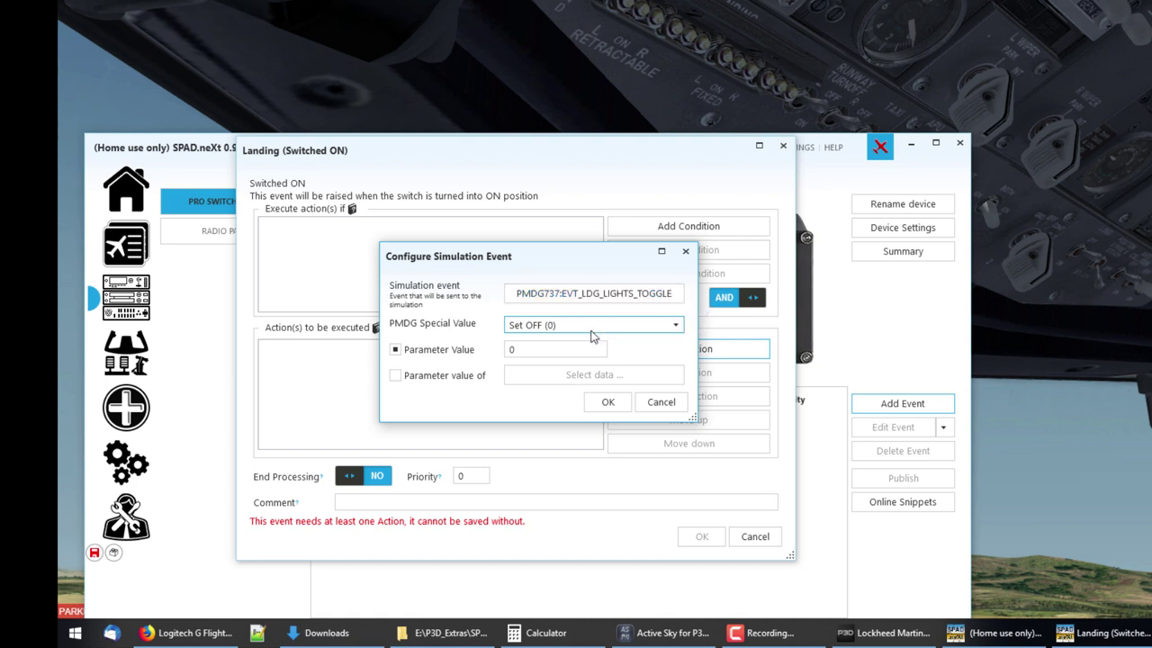
left_click(671, 325)
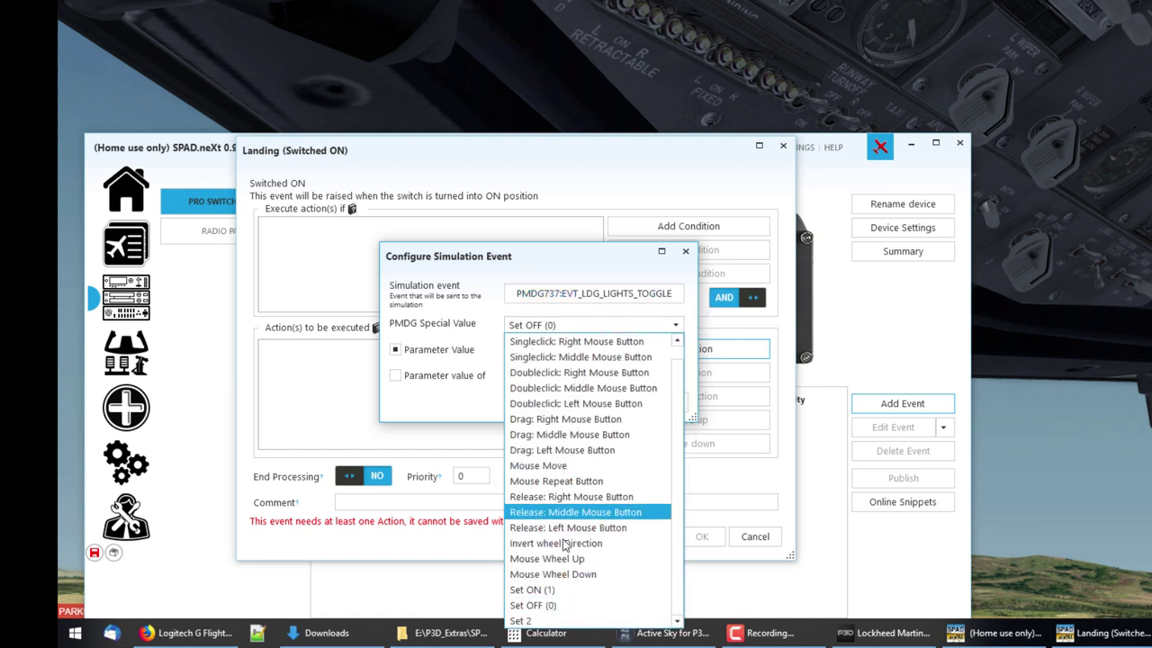
left_click(553, 596)
left_click(603, 408)
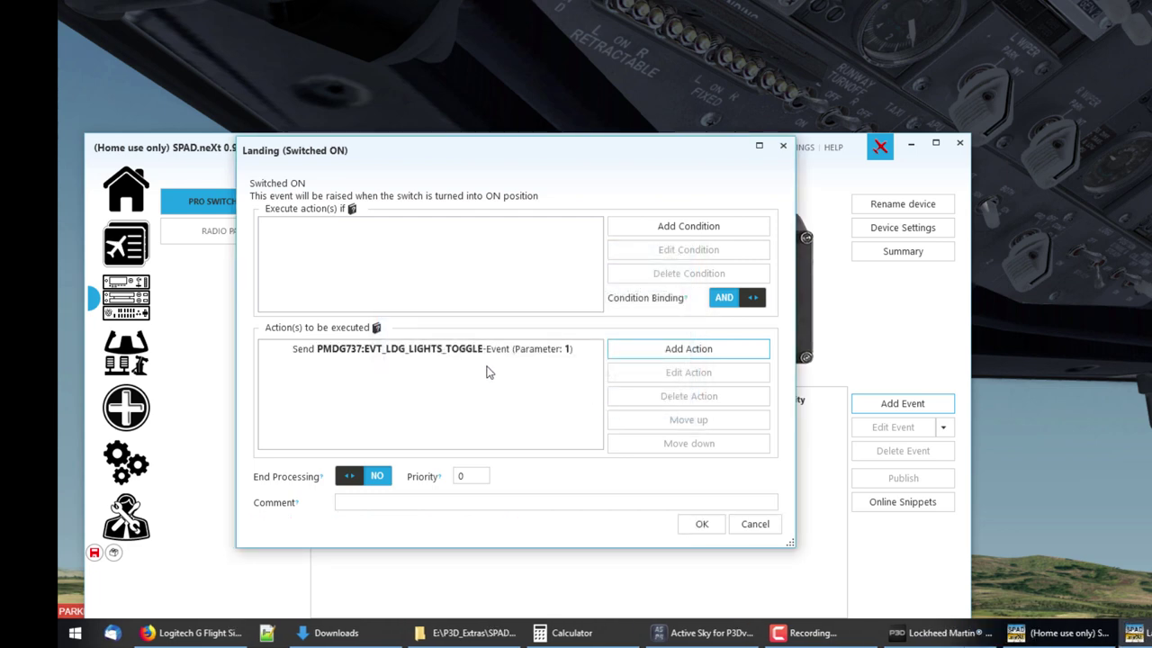
left_click(450, 350)
left_click(702, 523)
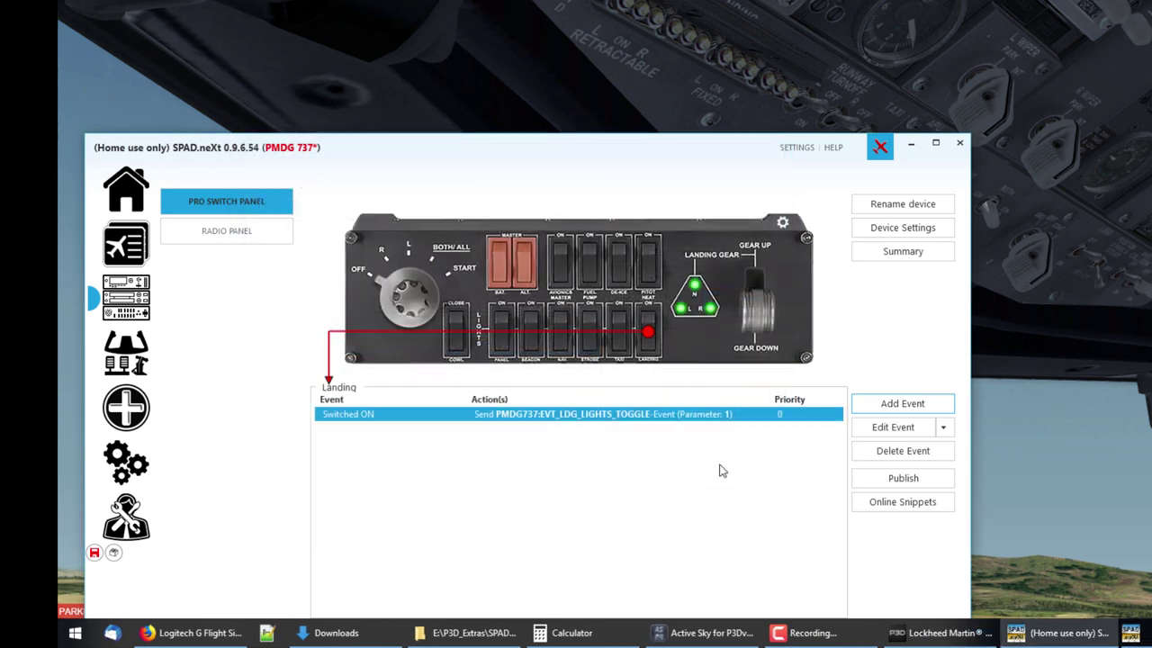
Add a Switched OFF event to the Landing switch that sends PMDG737:EVT_LDG_LIGHTS_TOGGLE with special value Set OFF (0).
left_click(891, 407)
left_click(899, 441)
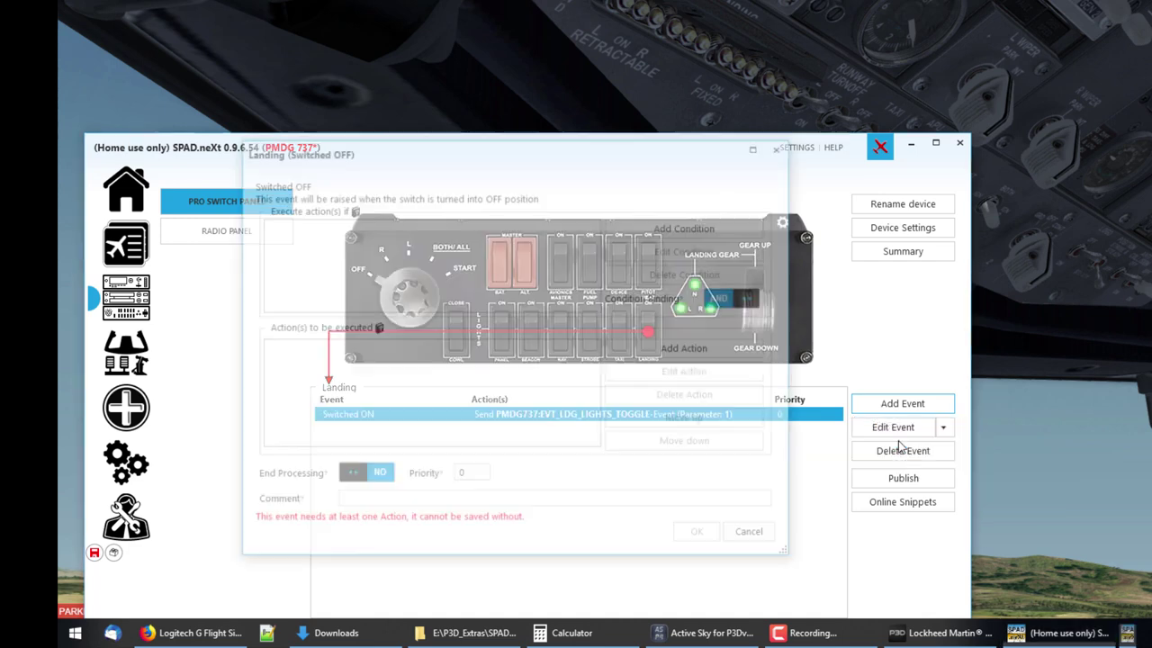
left_click(690, 351)
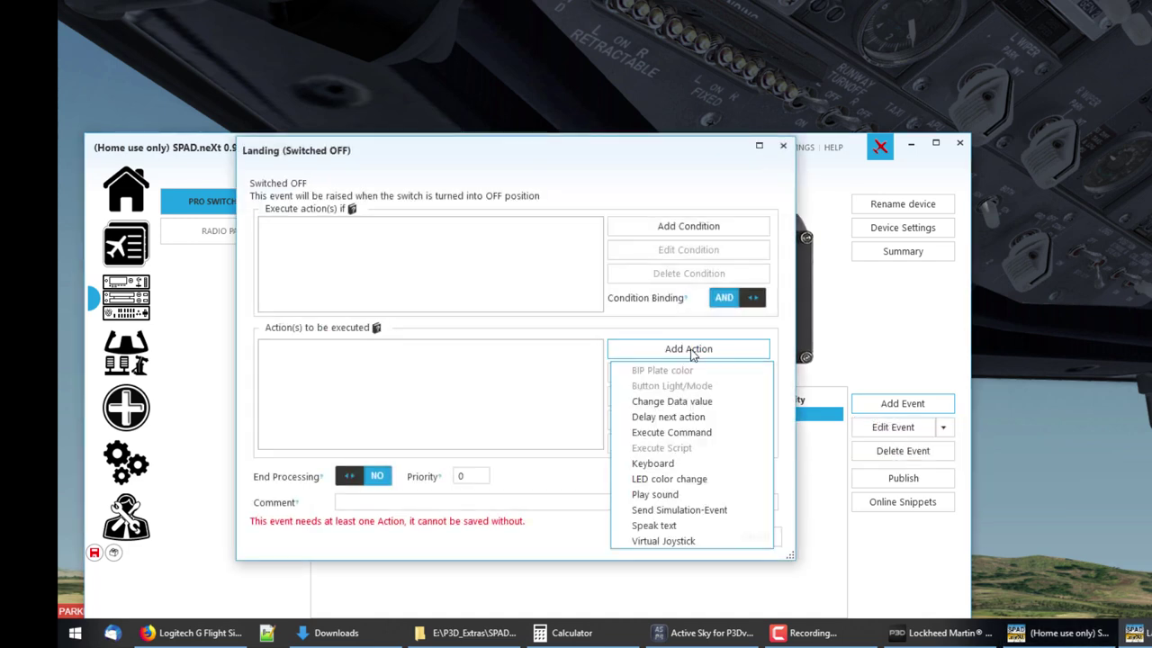
left_click(664, 510)
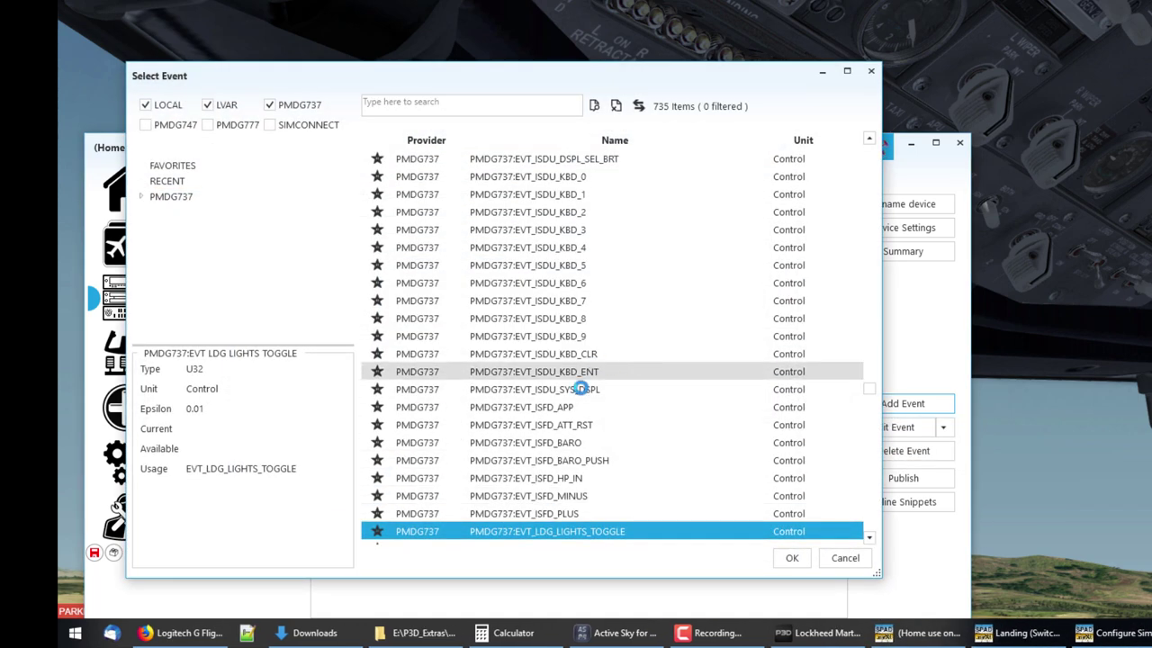
left_click(792, 559)
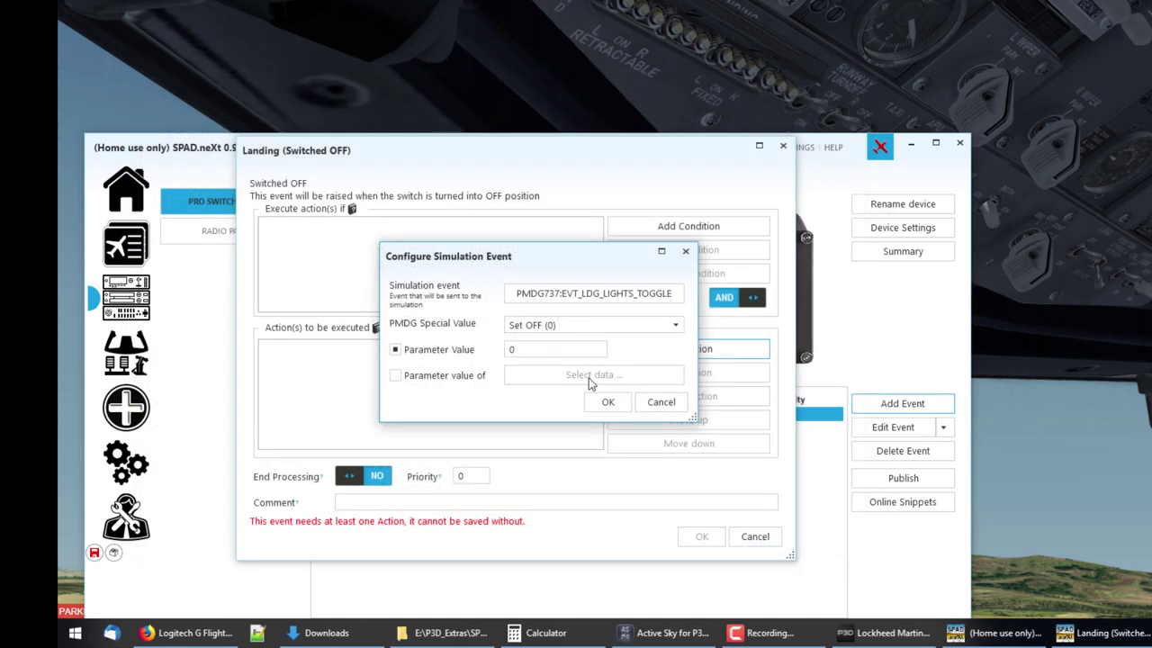
left_click(608, 403)
left_click(700, 534)
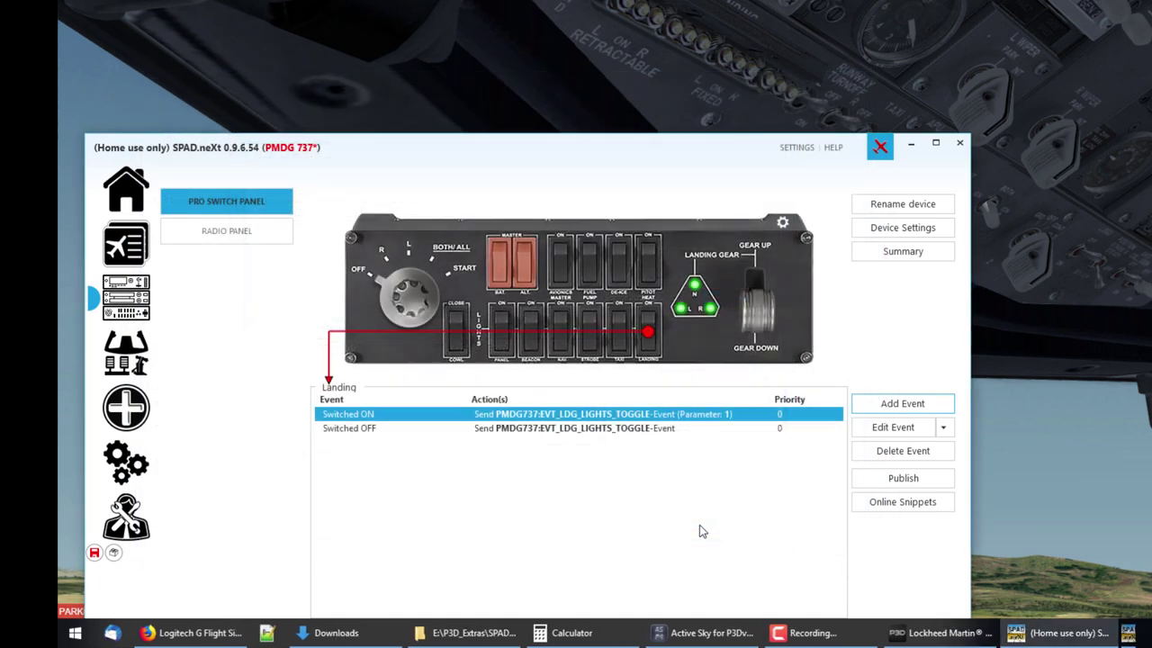
Save the profile, check the landing light switches in the Prepar3D cockpit, and return to SPAD.neXt.
left_click(94, 551)
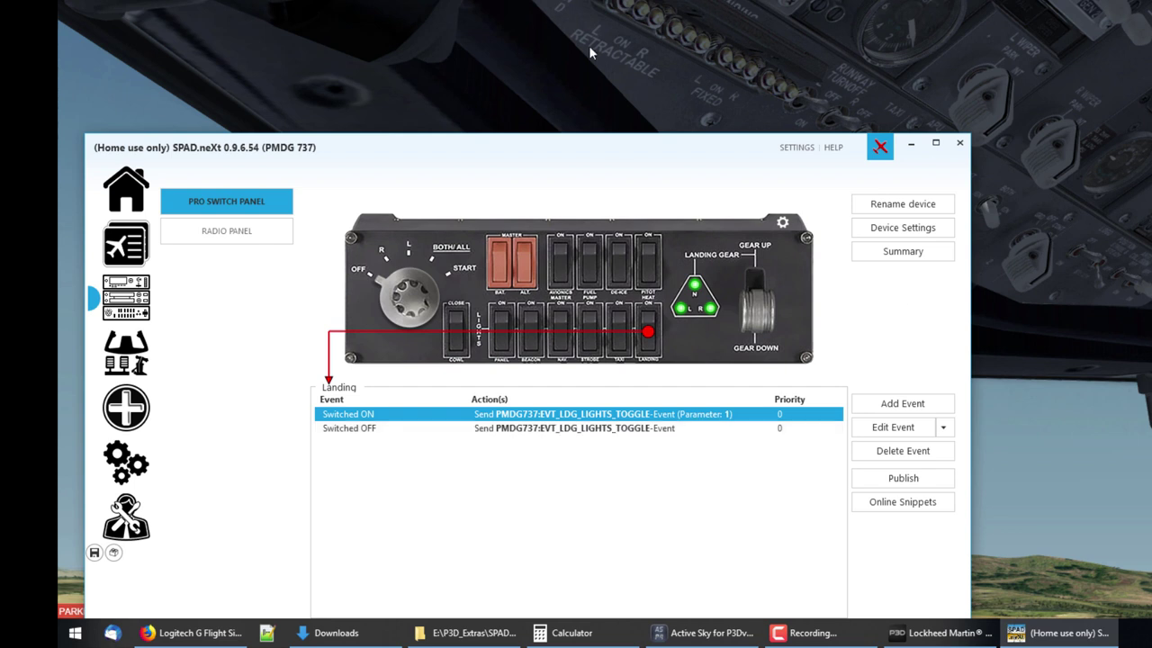
left_click(540, 74)
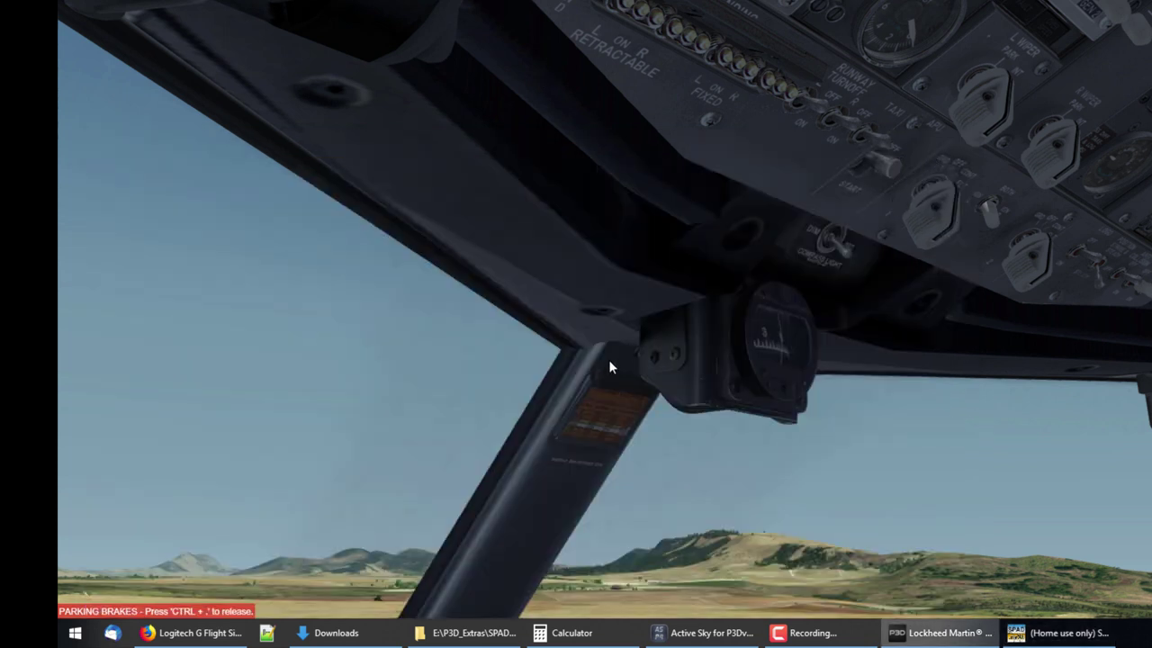
left_click(1062, 632)
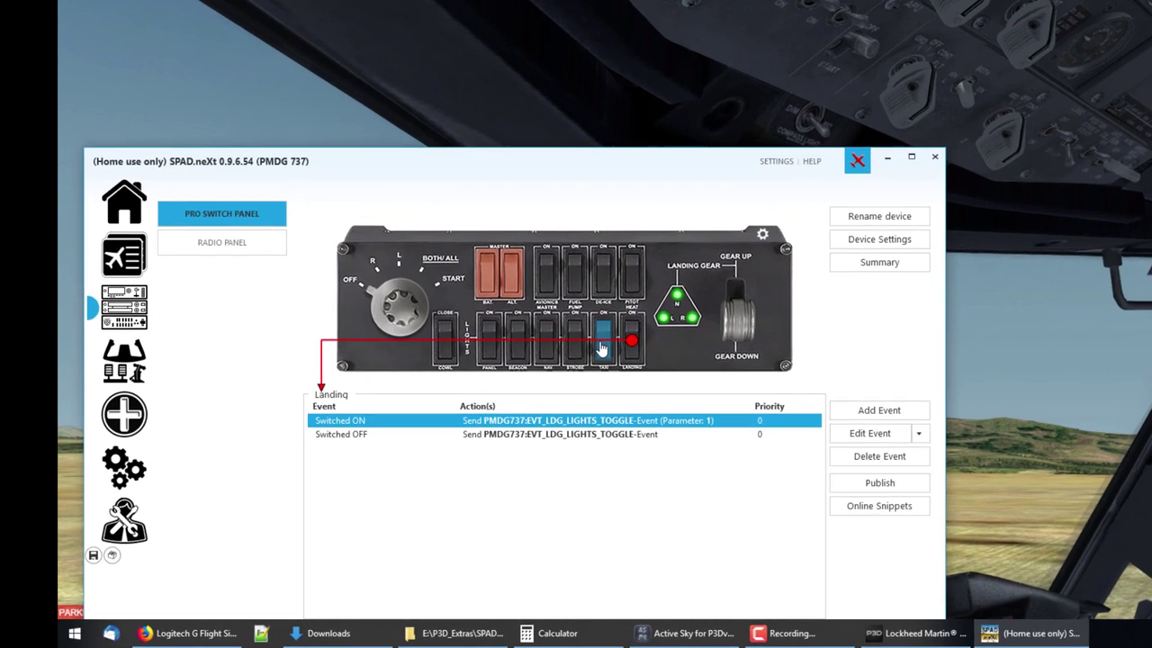
Delete the Taxi switch's existing events and start a Send Simulation-Event action in a new Switched ON event.
left_click(558, 369)
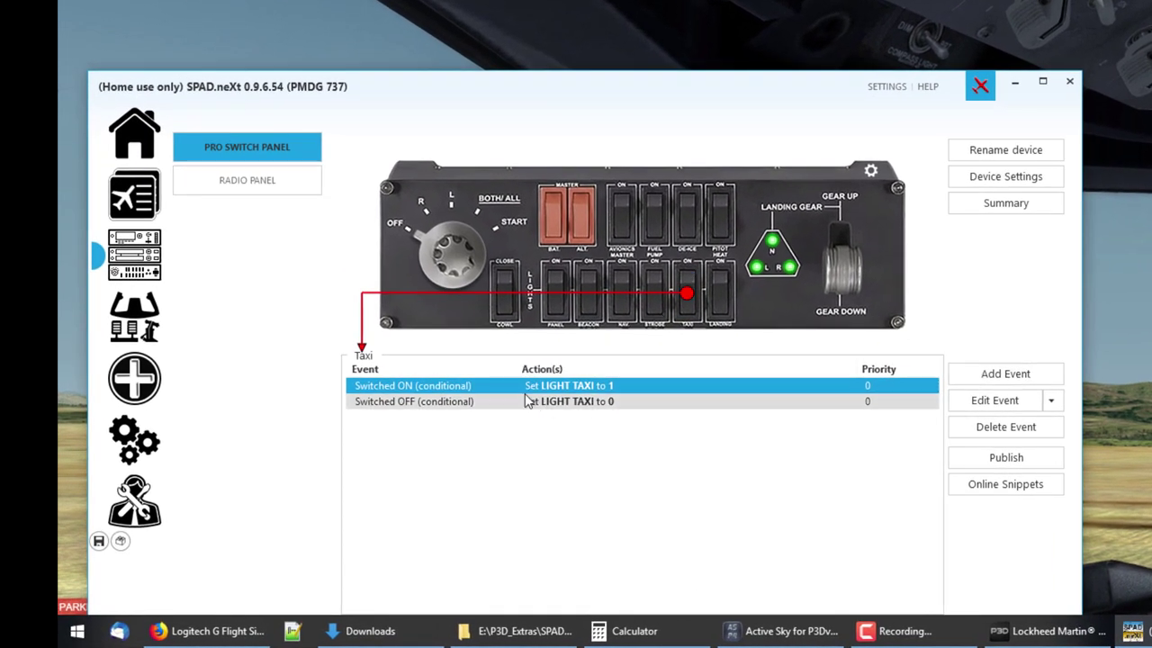
left_click(1053, 429)
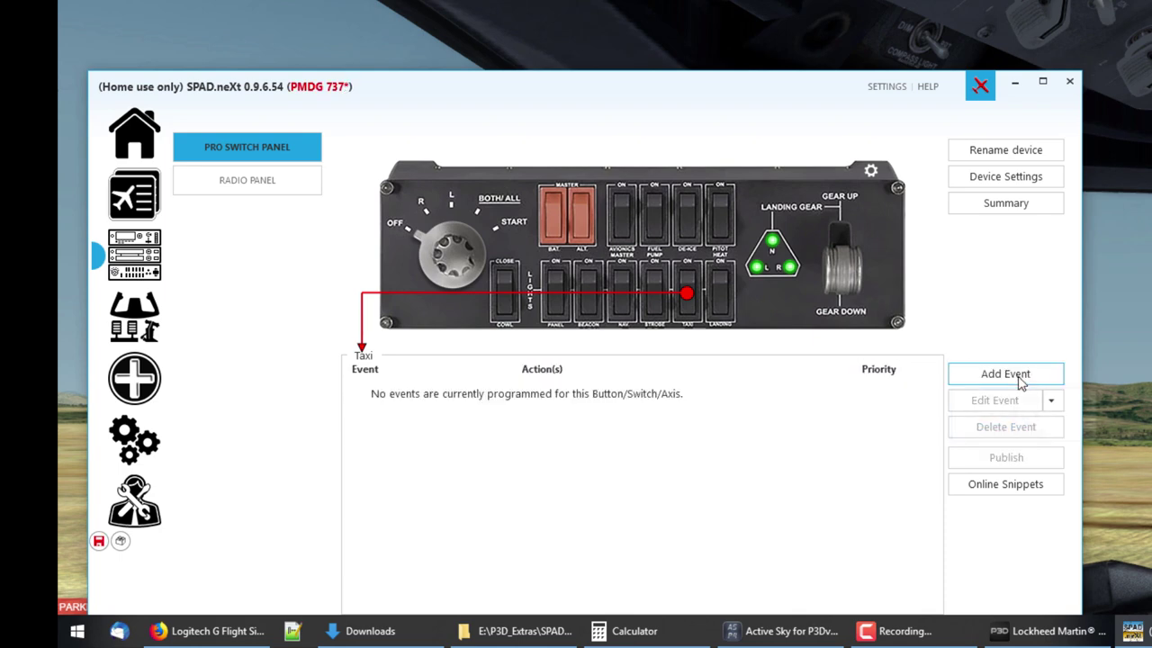
left_click(1020, 376)
left_click(1038, 398)
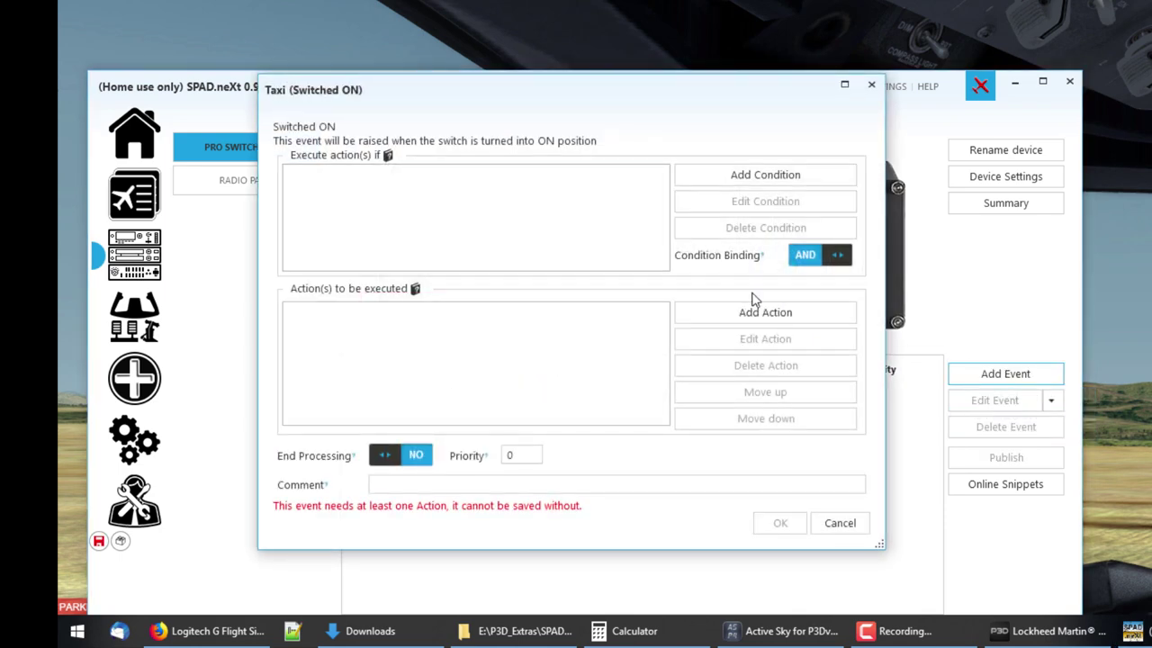
left_click(751, 319)
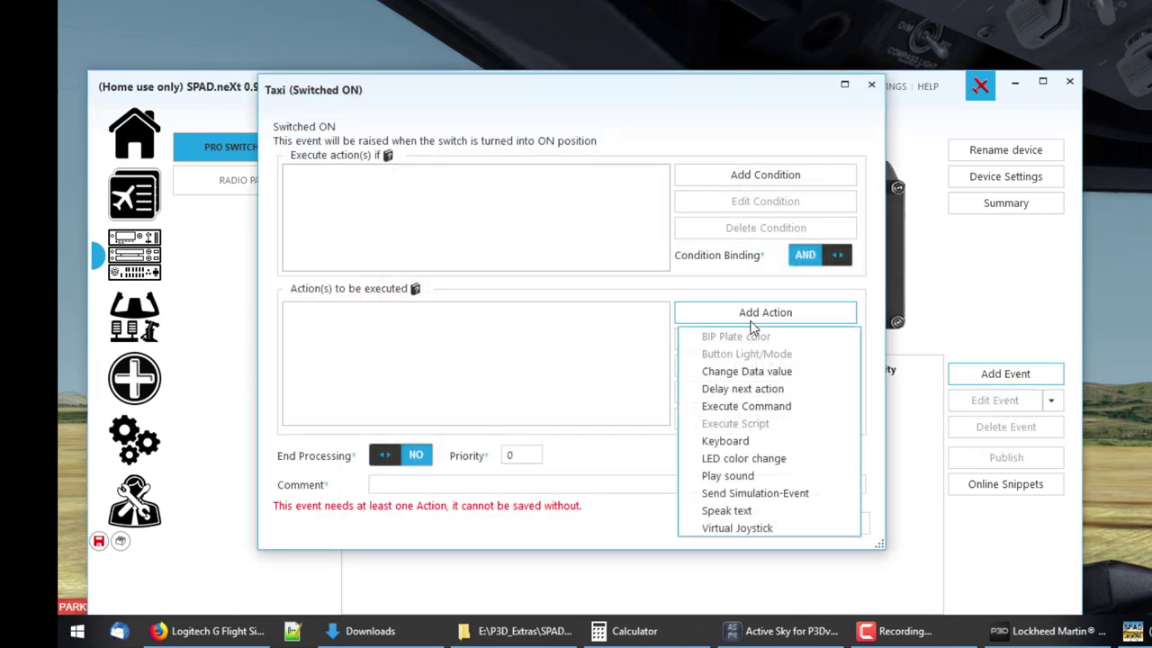
left_click(755, 494)
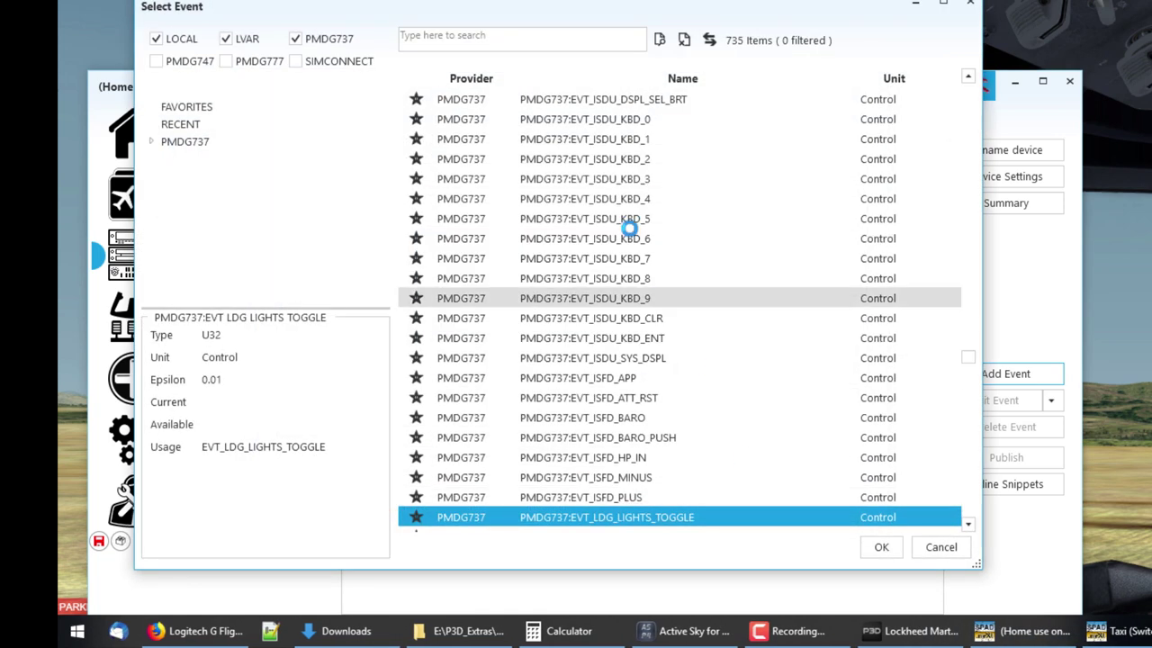
Search for taxi, choose PMDG737:EVT_OH_LIGHTS_TAXI with special value Set ON (1), and save the Taxi switch's Switched ON event.
left_click(496, 39)
type("taxi")
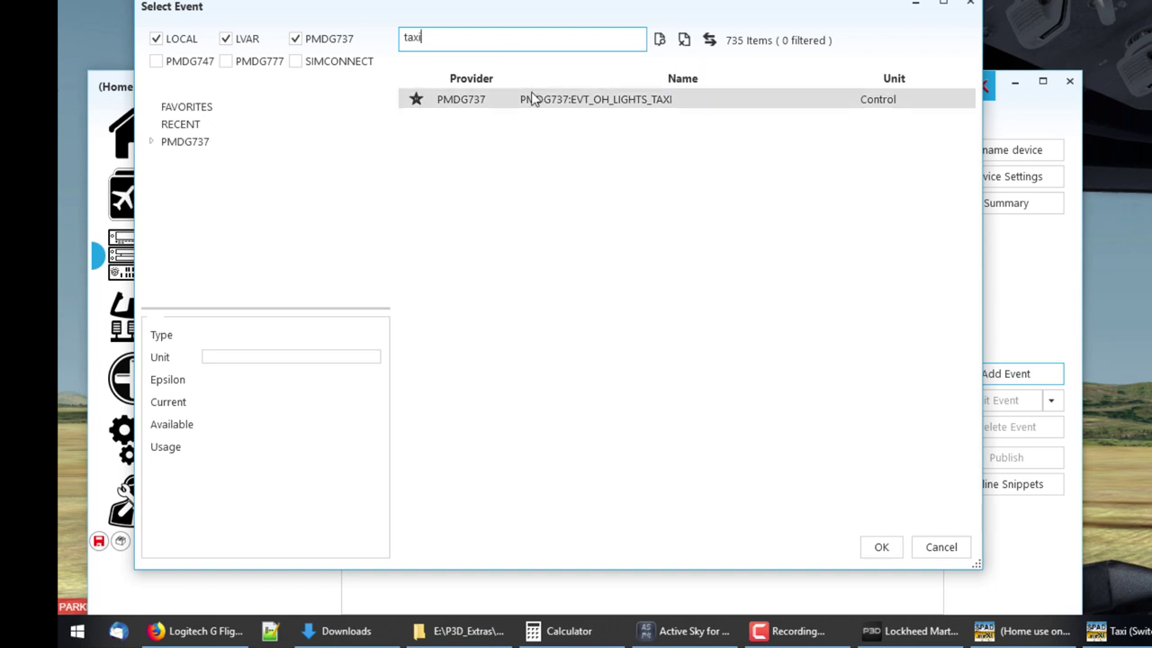
left_click(549, 100)
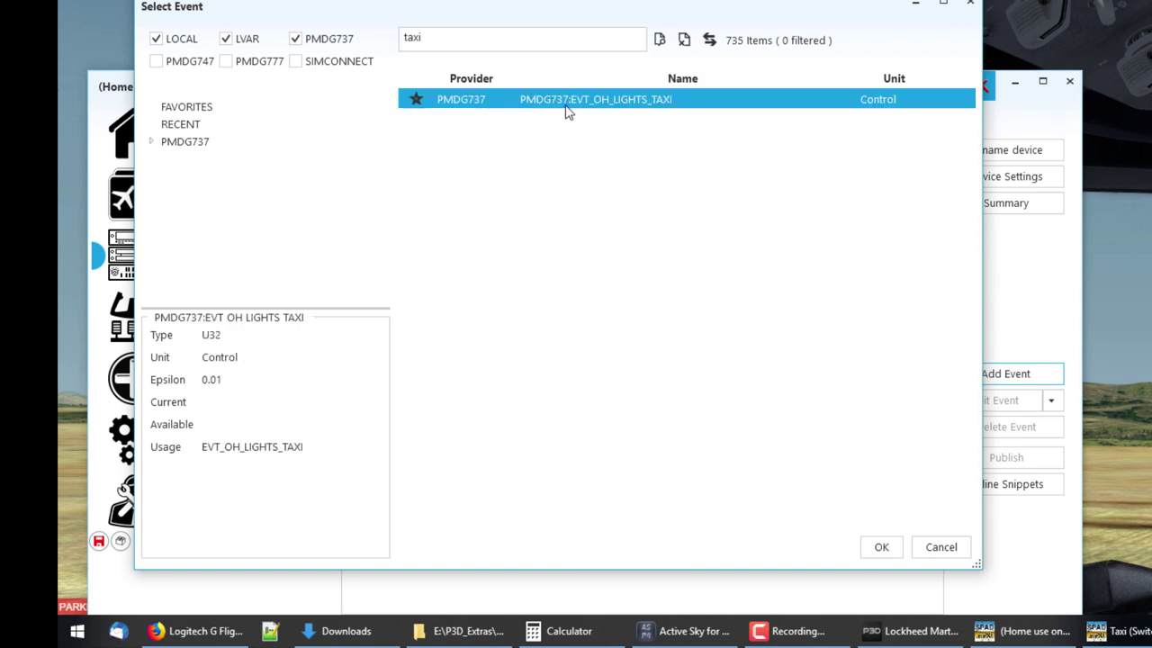
left_click(878, 548)
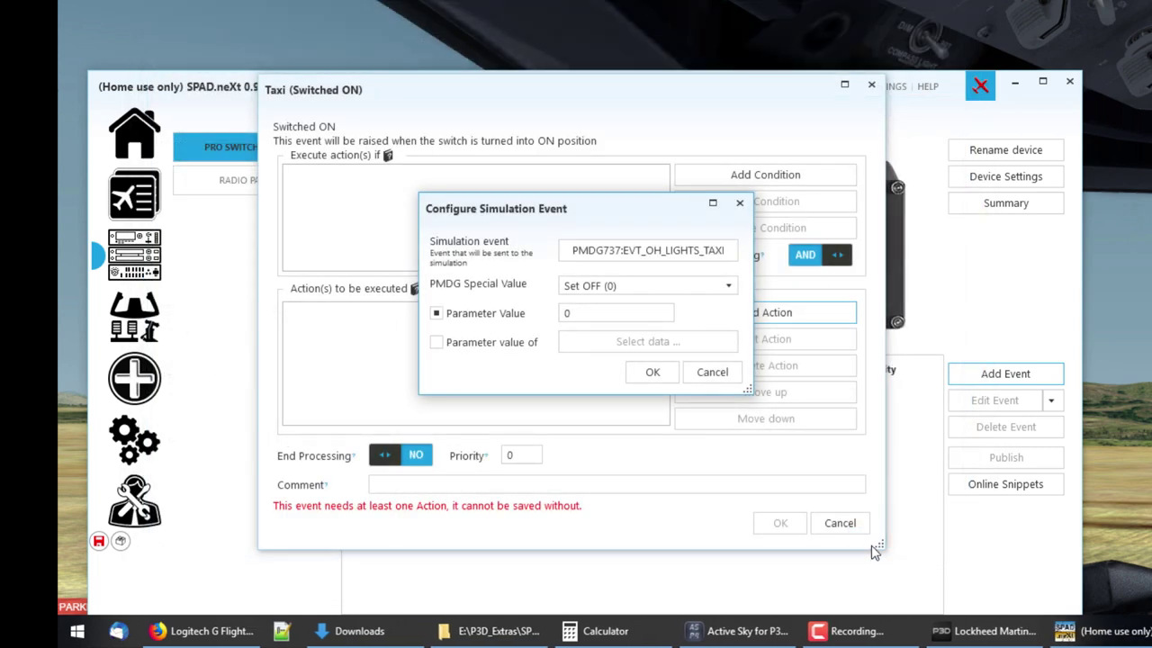
left_click(628, 286)
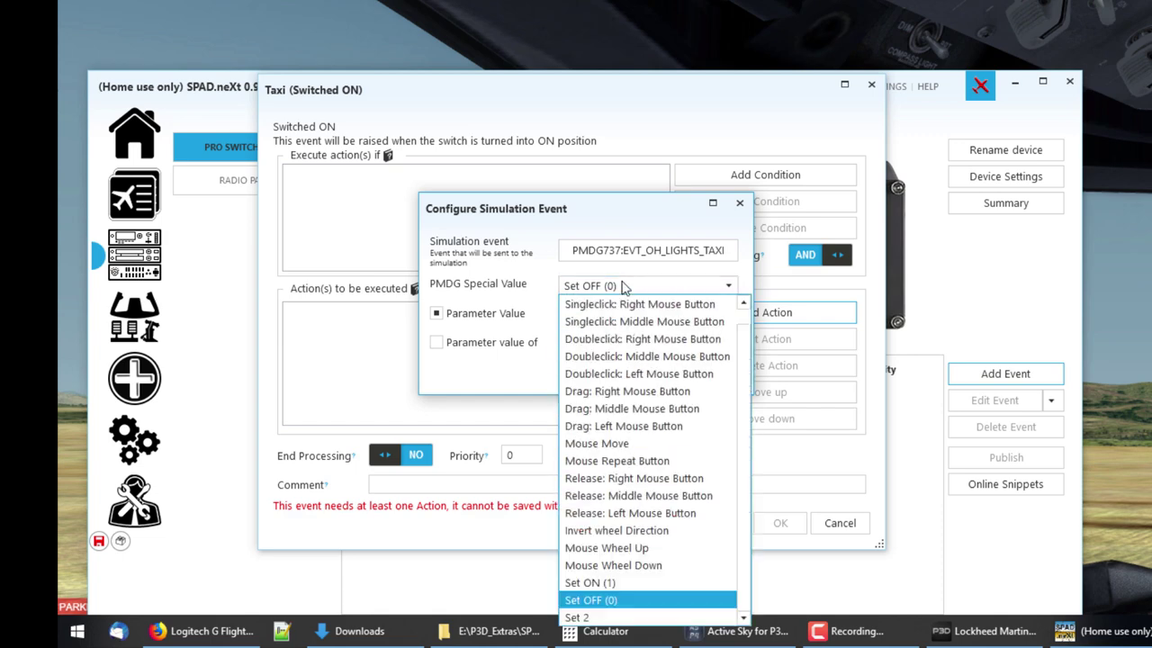
left_click(589, 582)
left_click(654, 373)
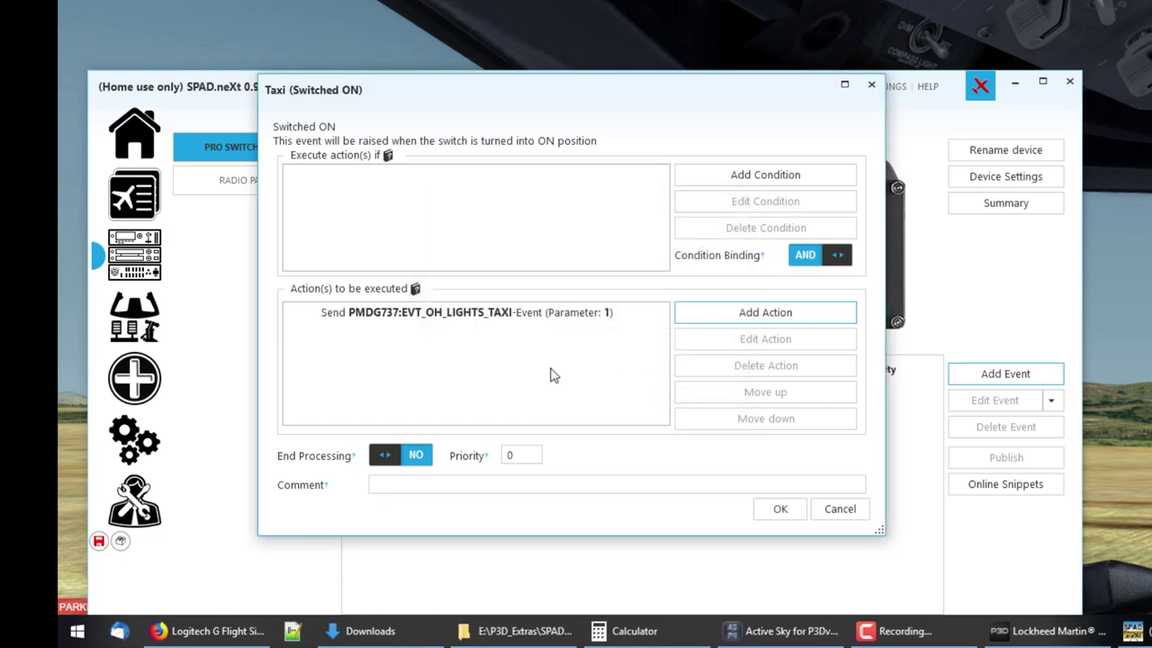
left_click(778, 509)
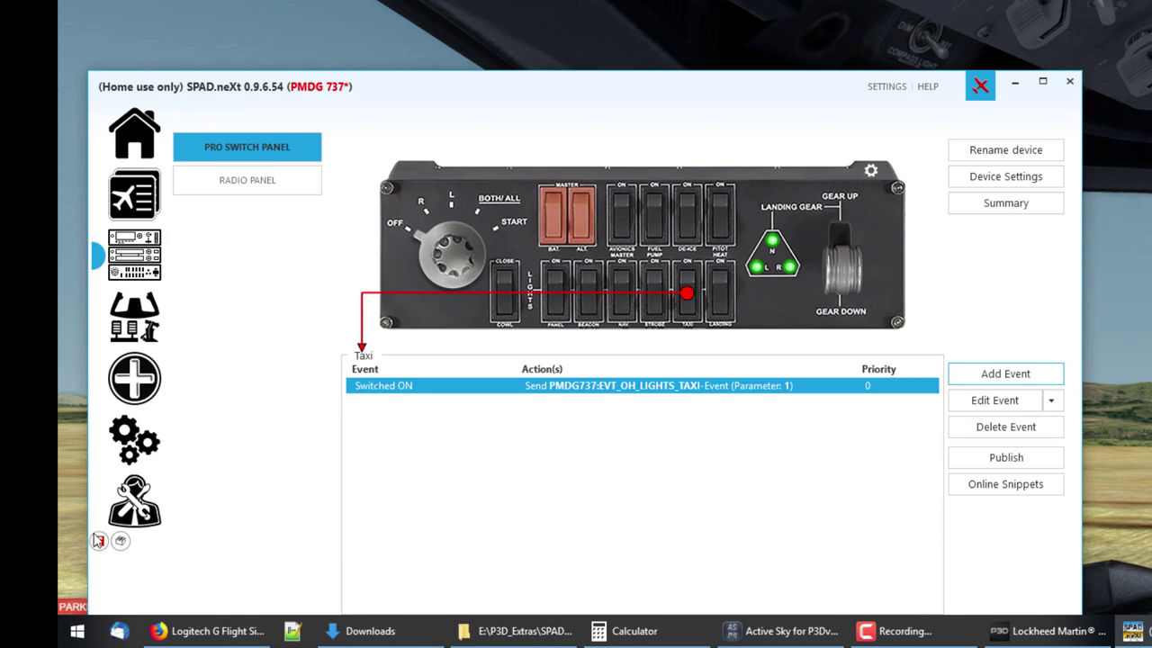
Add a Switched OFF event to the Taxi switch that sends PMDG737:EVT_OH_LIGHTS_TAXI with special value Set OFF (0).
left_click(1006, 375)
left_click(1010, 415)
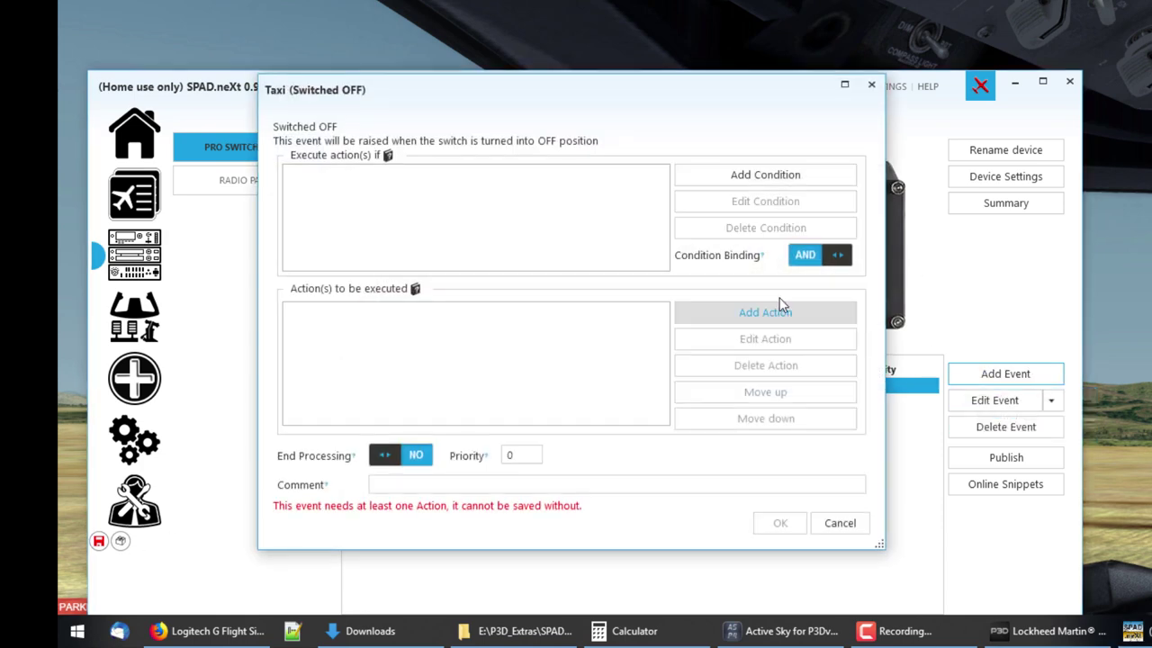
left_click(765, 312)
left_click(756, 488)
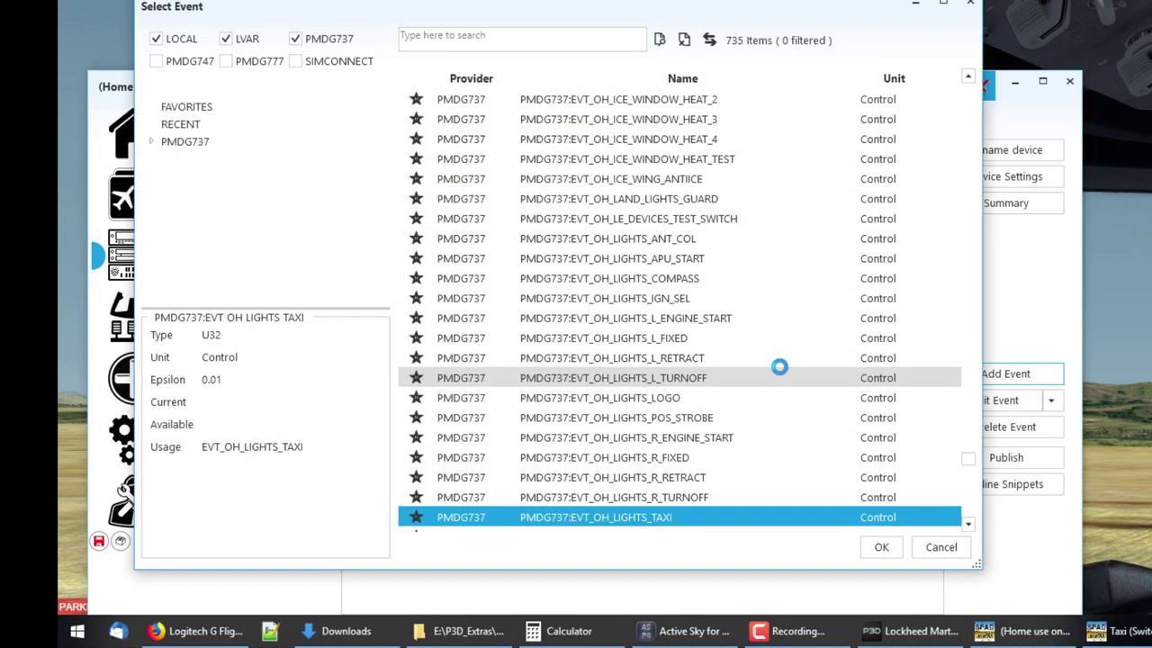
left_click(881, 547)
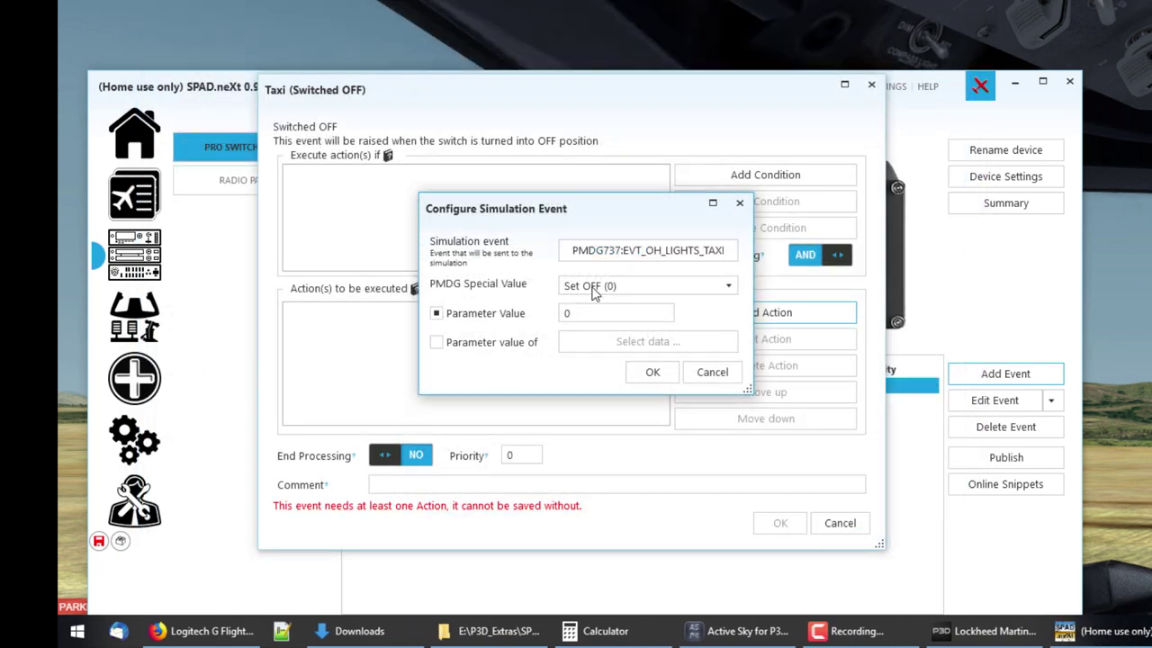
left_click(653, 373)
left_click(781, 522)
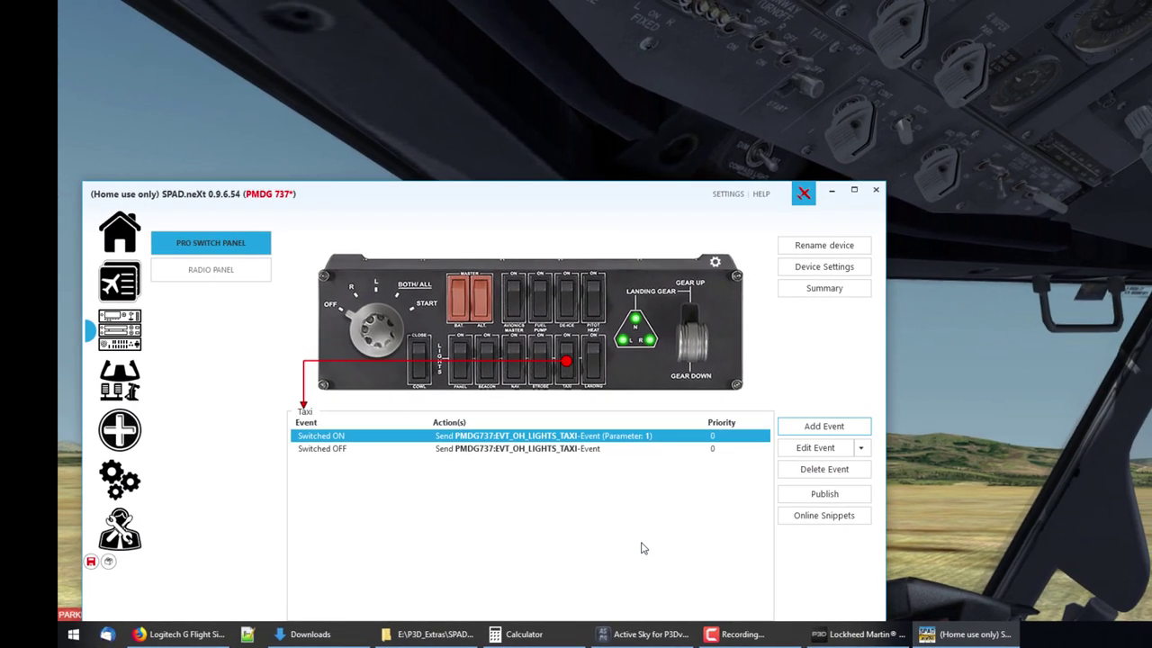
Switch to Prepar3D and view the 737's overhead panel, fire panel and radio pedestal with the transponder.
left_click(350, 126)
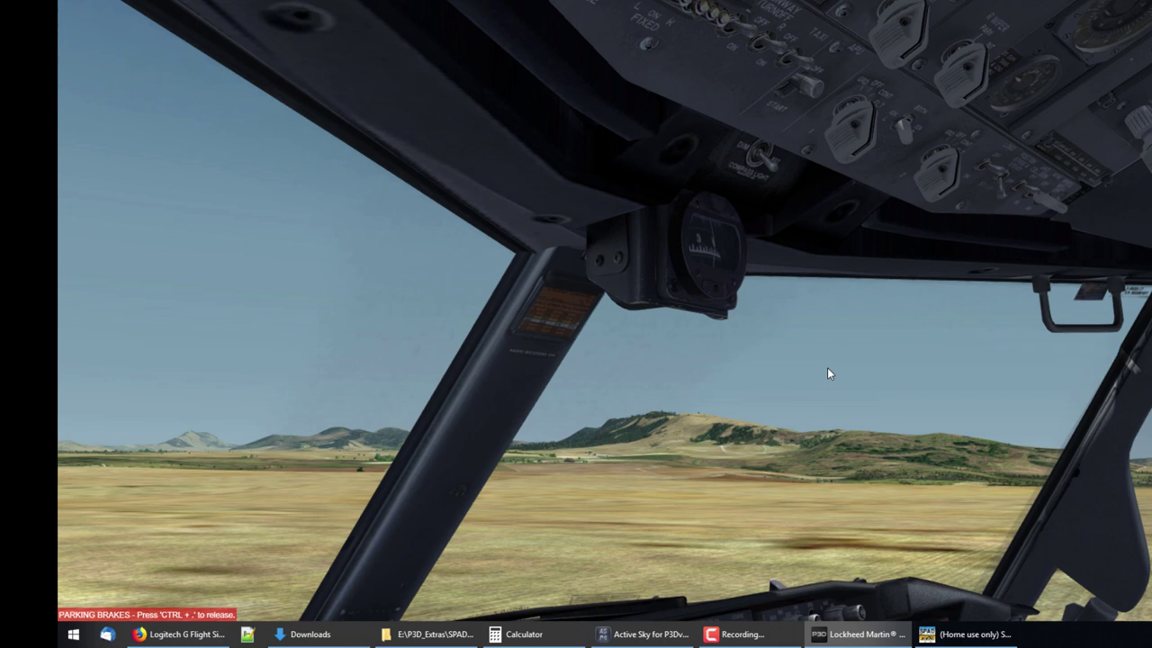
key("a")
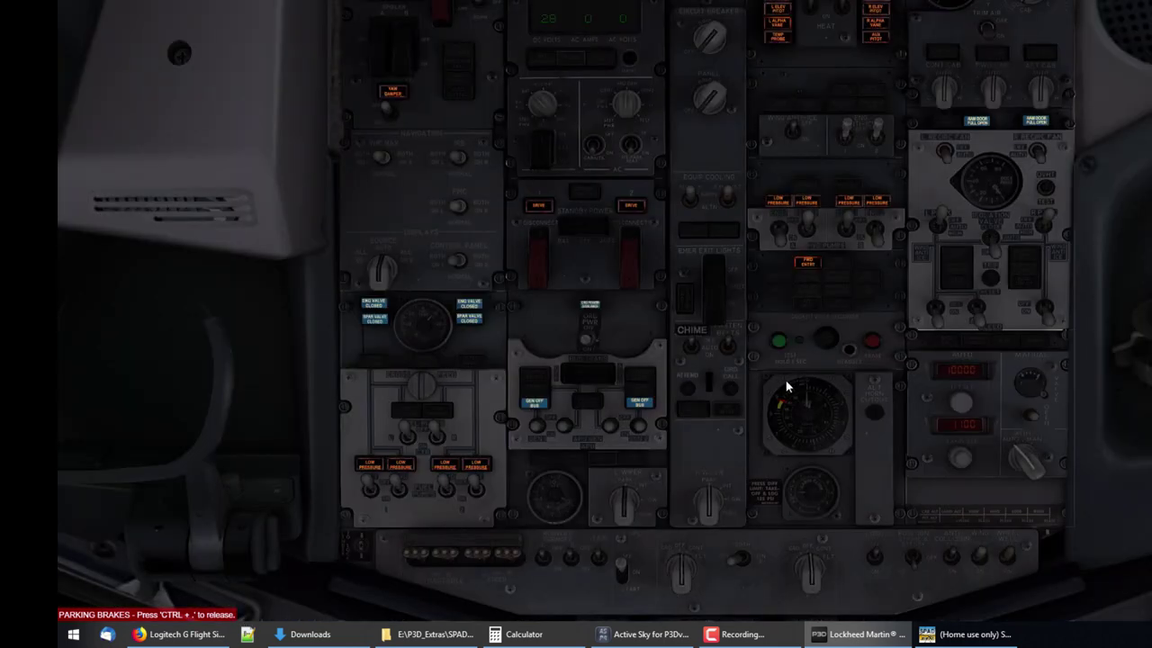
key("shift+a")
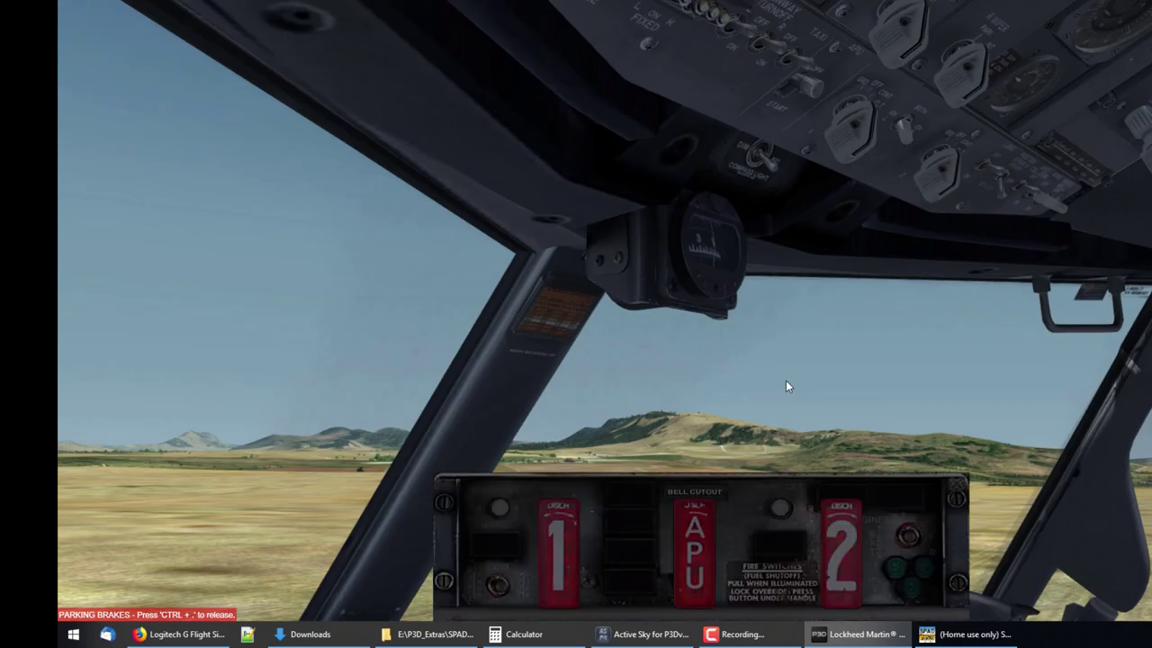
key("shift+6")
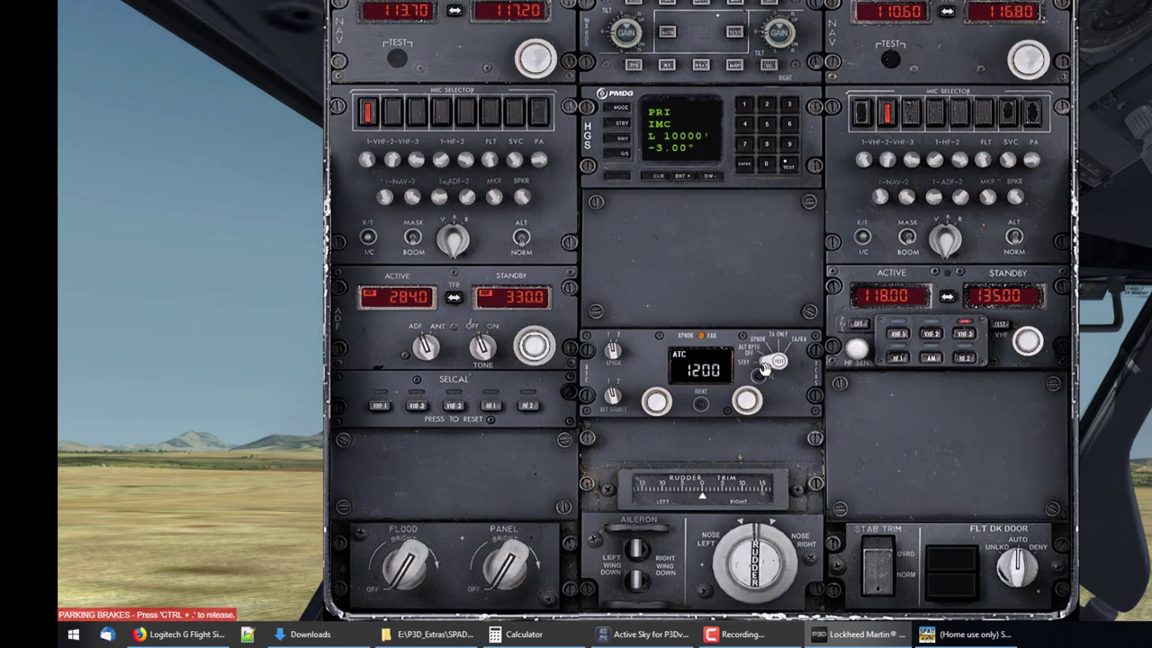
Return to SPAD.neXt, delete all five Magneto/Engine starter switch events, and move the window so the transponder is visible.
left_click(963, 634)
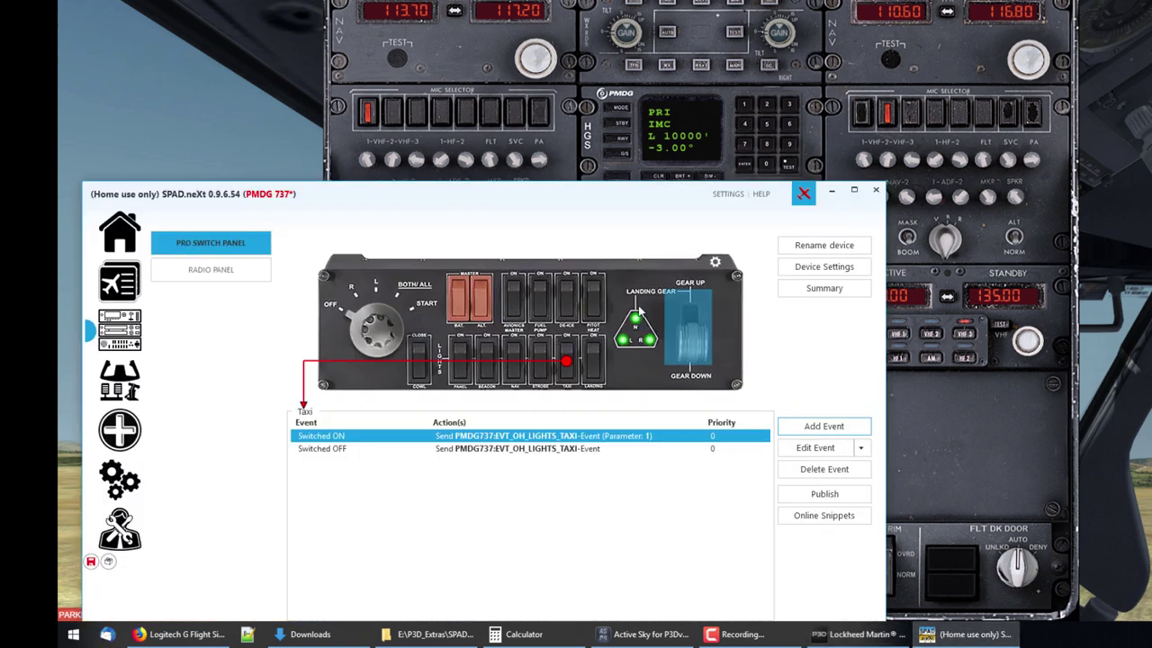
left_click(369, 336)
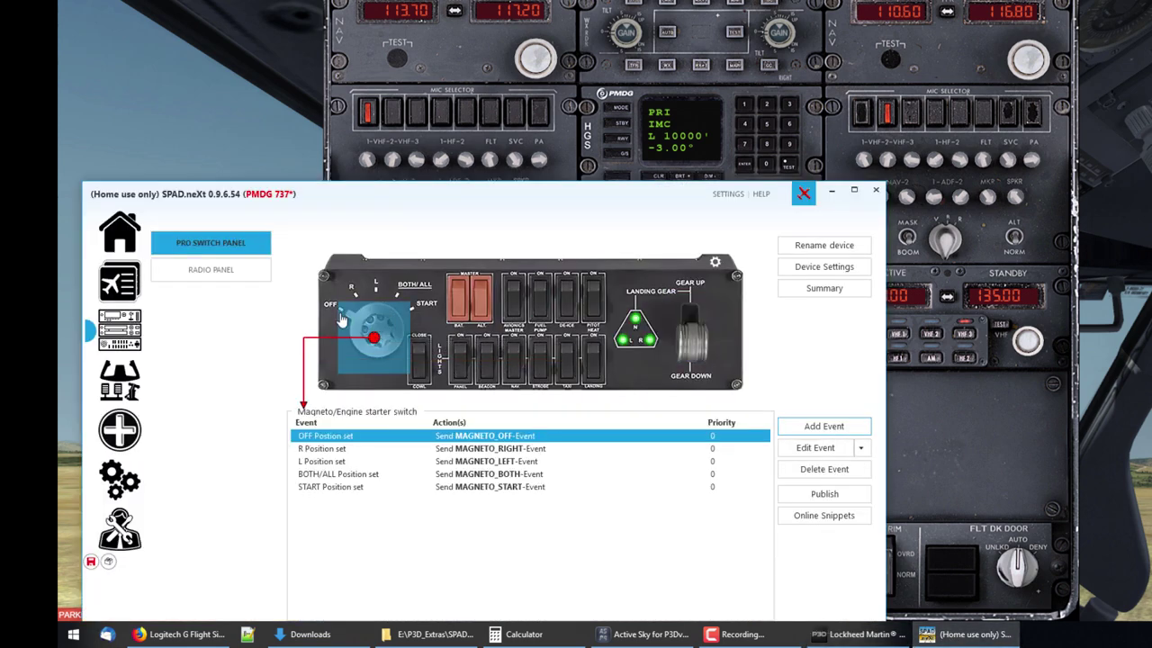
left_click(819, 469)
left_click(819, 469)
left_click(819, 469)
left_click(819, 469)
left_click(819, 468)
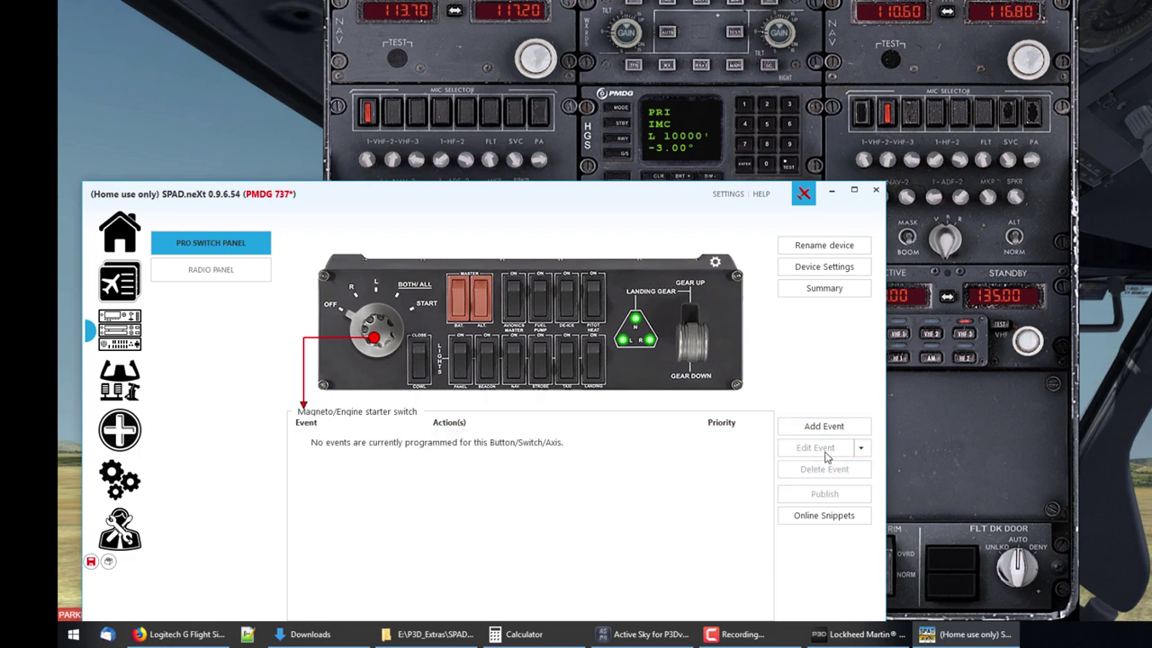
left_click_drag(630, 194, 815, 0)
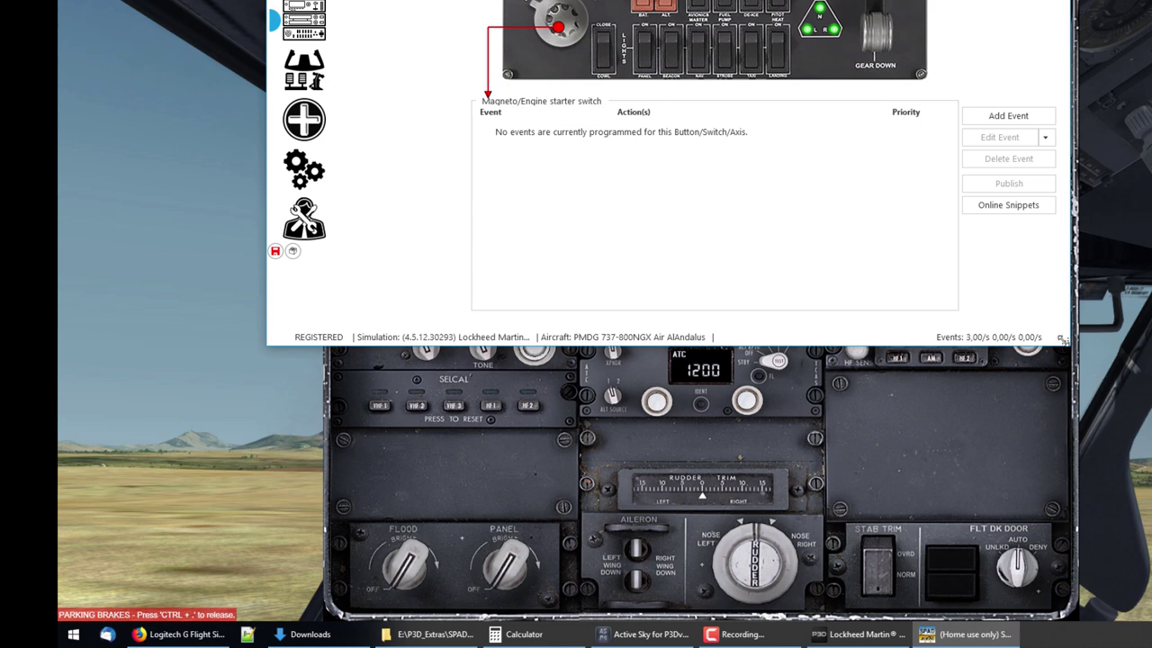
Add a Selector turned clockwise event to the Magneto/Engine starter switch and give it a Send Simulation-Event action.
mouse_move(1064, 340)
left_mouse_down()
mouse_move(1045, 340)
mouse_move(1062, 319)
left_mouse_up()
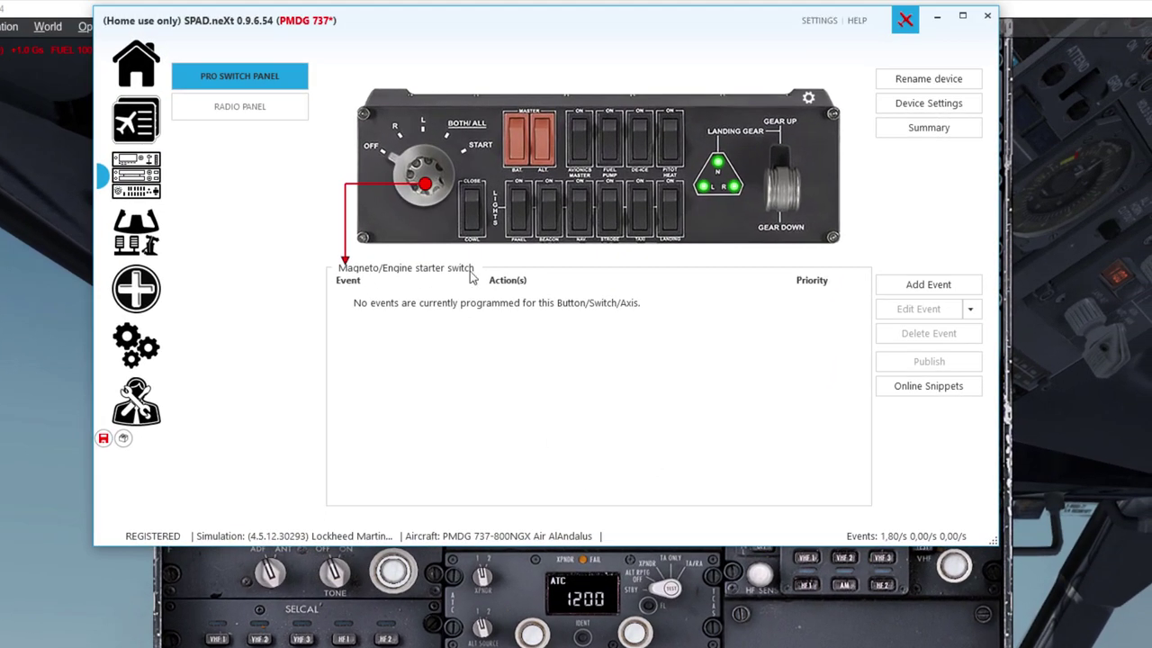
left_click(423, 180)
left_click(423, 180)
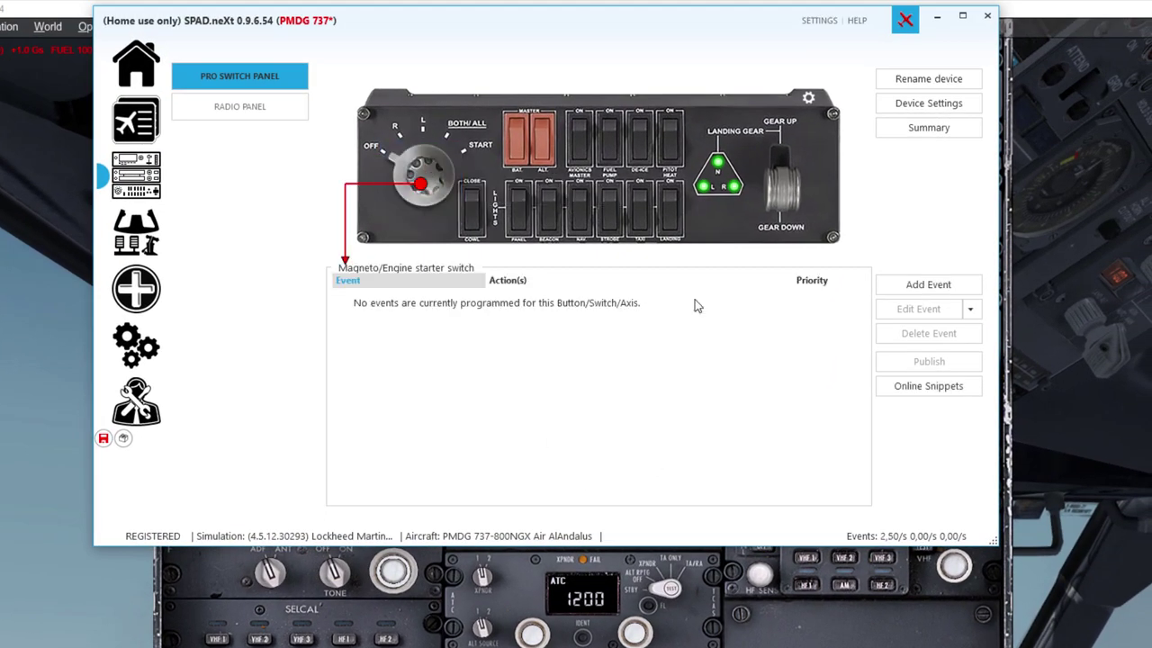
left_click(932, 286)
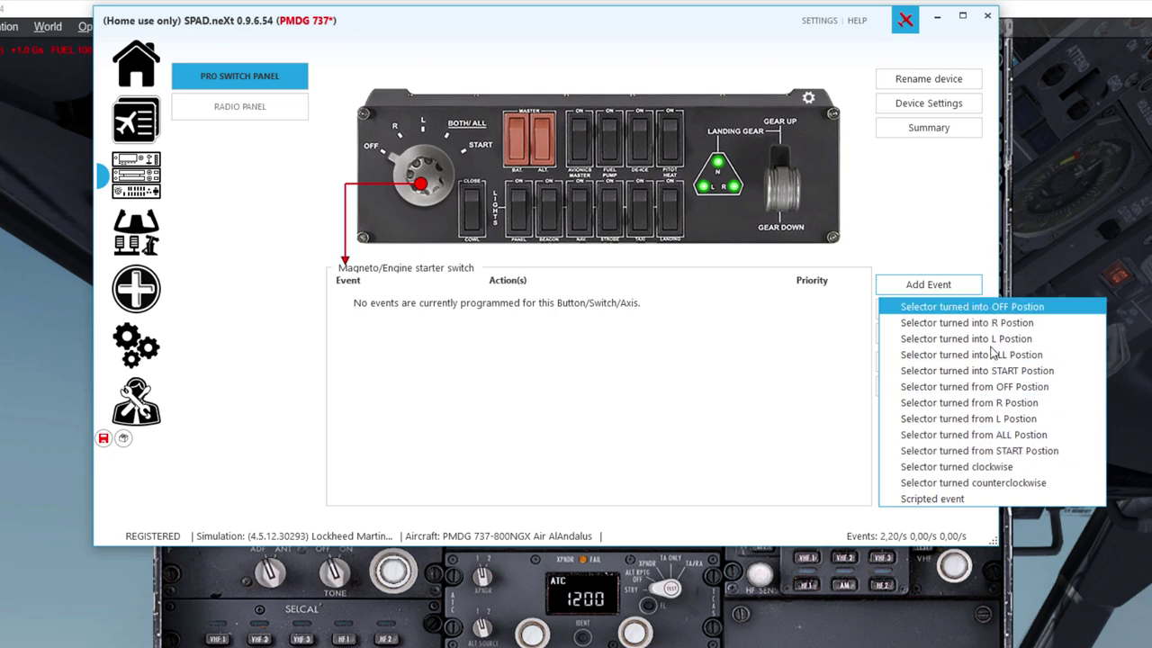
left_click(949, 467)
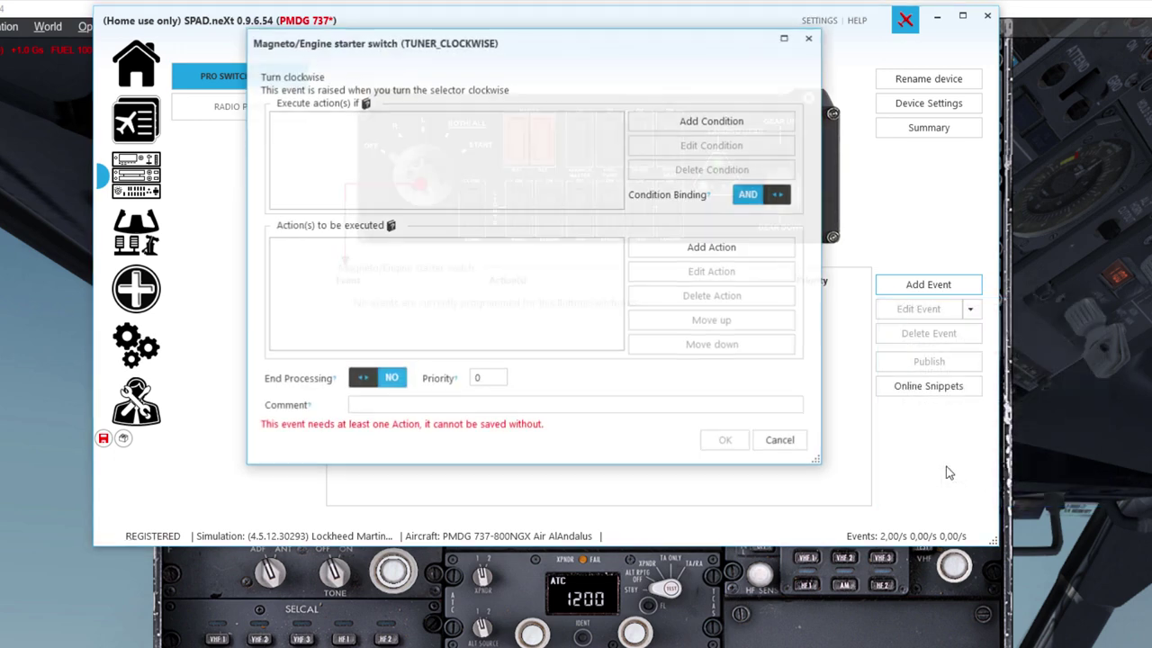
left_click(691, 254)
left_click(702, 412)
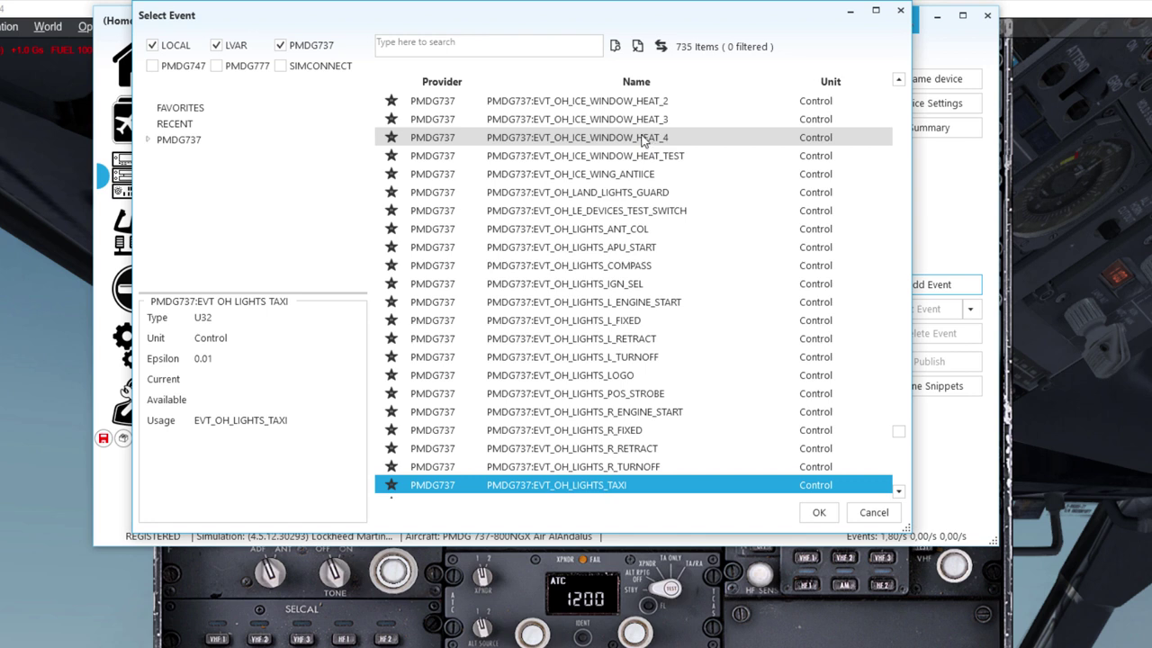
Search for tcas, choose PMDG737:EVT_TCAS_MODE with special value Singleclick: Right Mouse Button, and save the clockwise event.
left_click(504, 41)
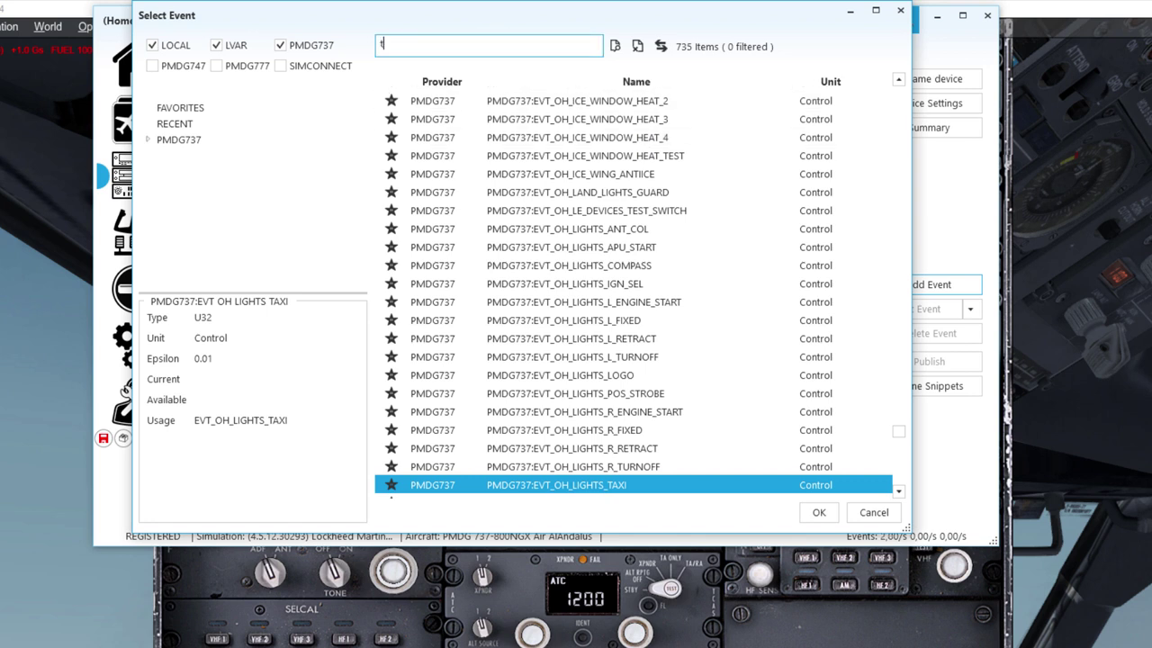
type("tcas")
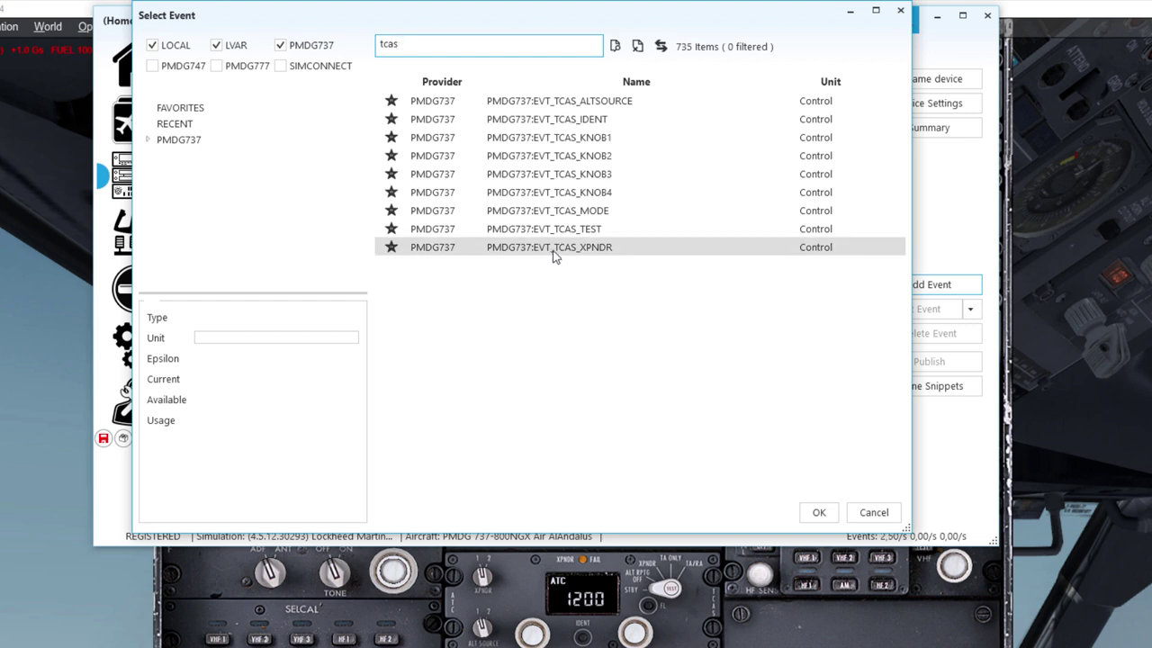
left_click(565, 212)
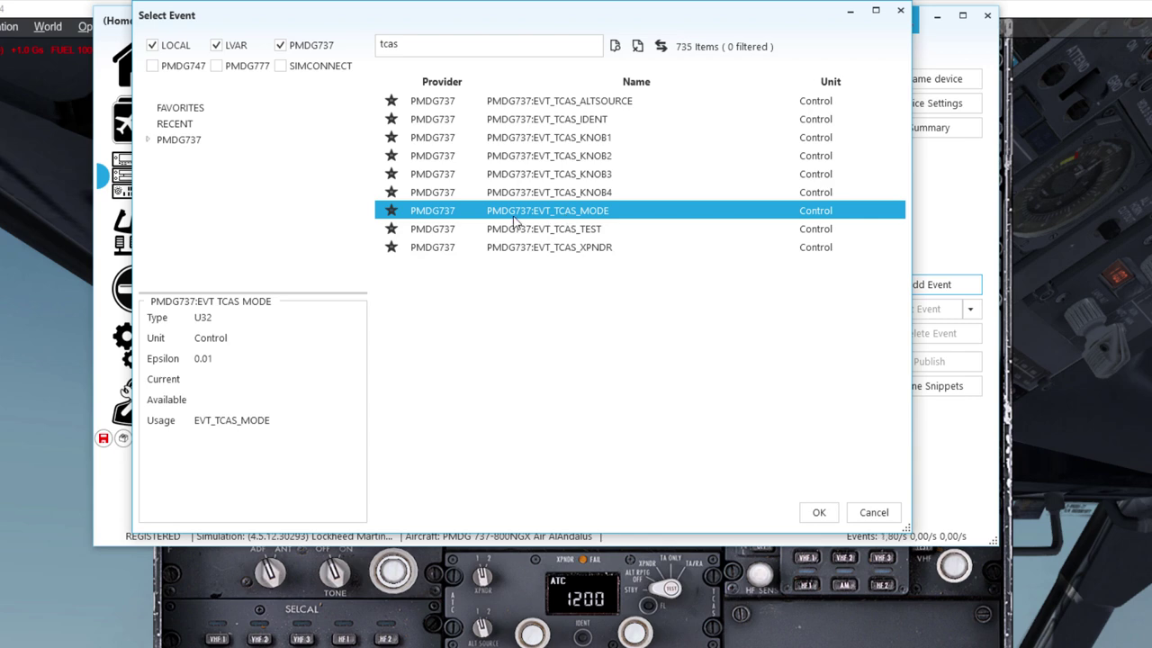
left_click(818, 513)
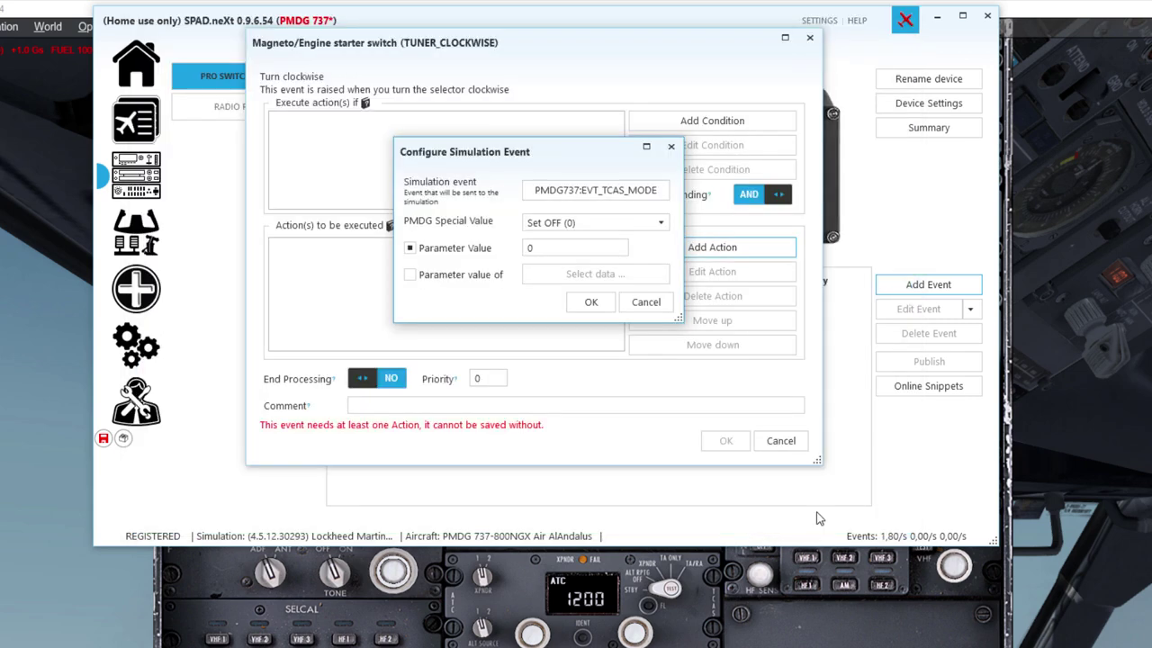
left_click(585, 222)
scroll(629, 291, "up", 1)
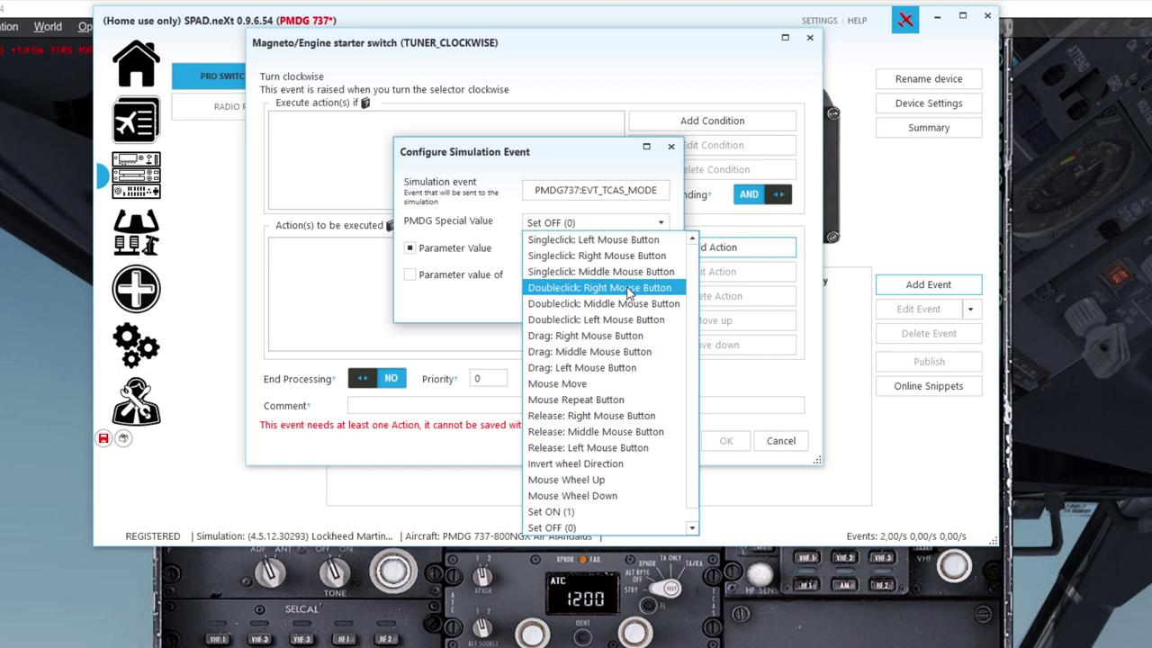
left_click(594, 256)
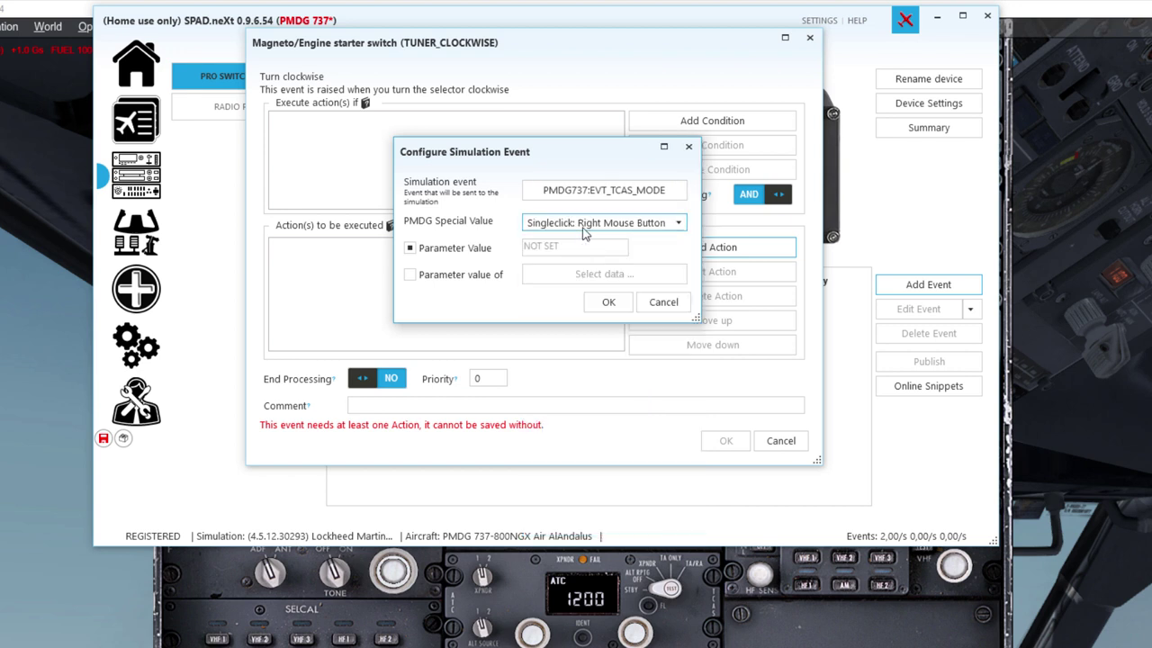
left_click(607, 304)
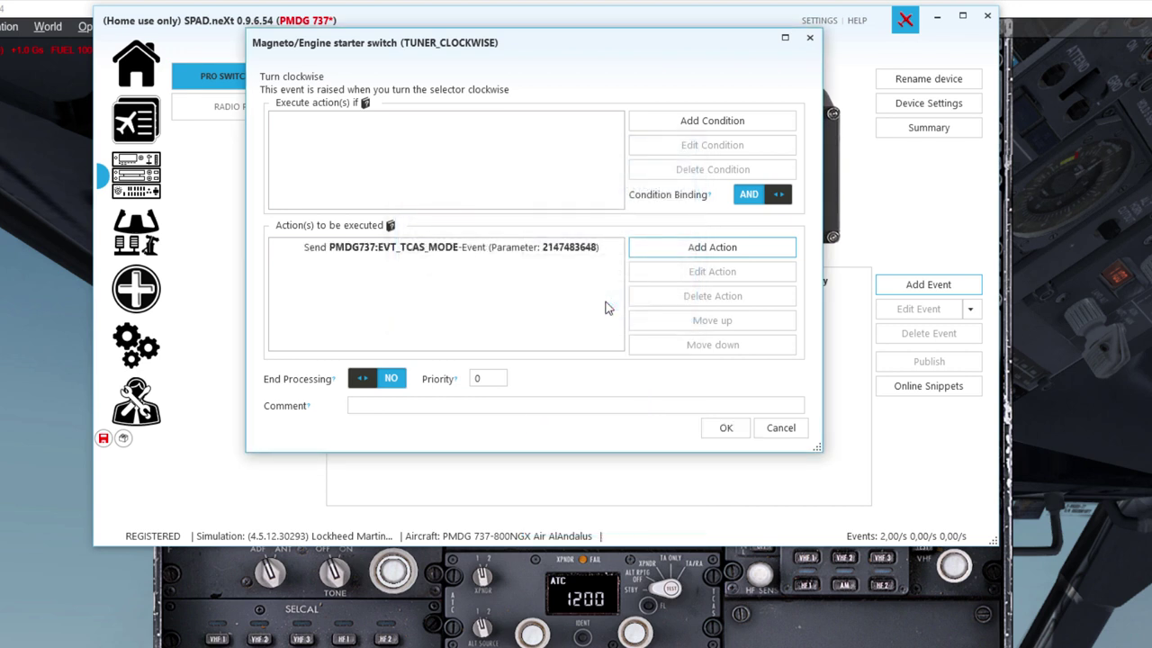
left_click(734, 438)
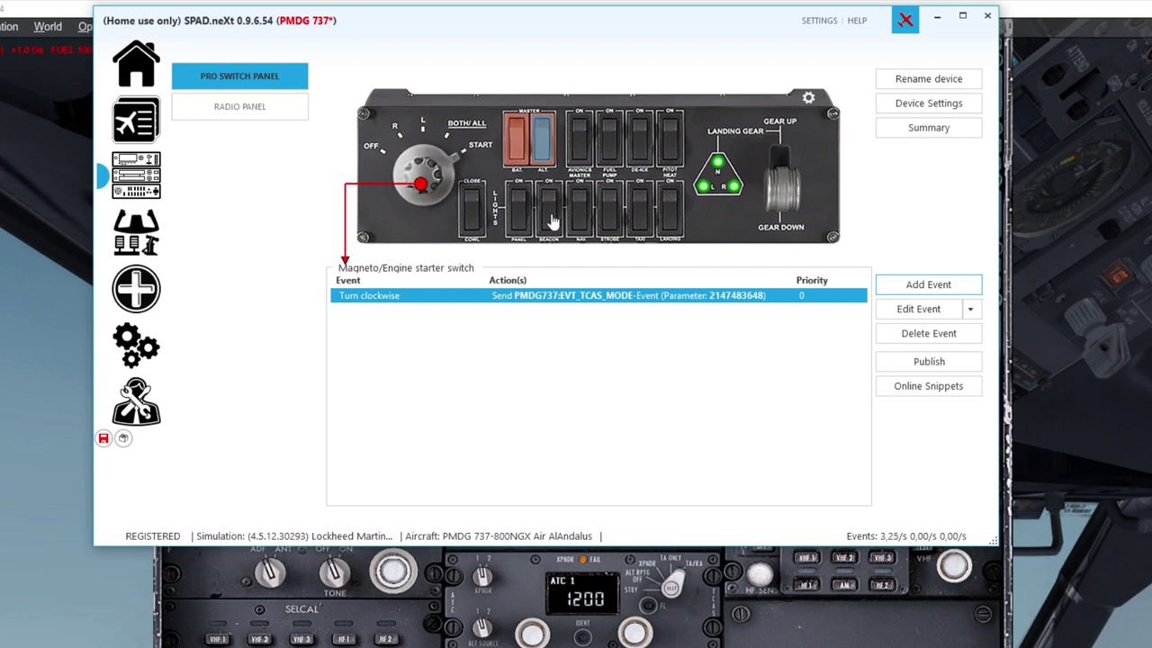
Add a Selector turned counterclockwise event to the starter switch with a Send Simulation-Event action for PMDG737:EVT_TCAS_MODE.
left_click(932, 284)
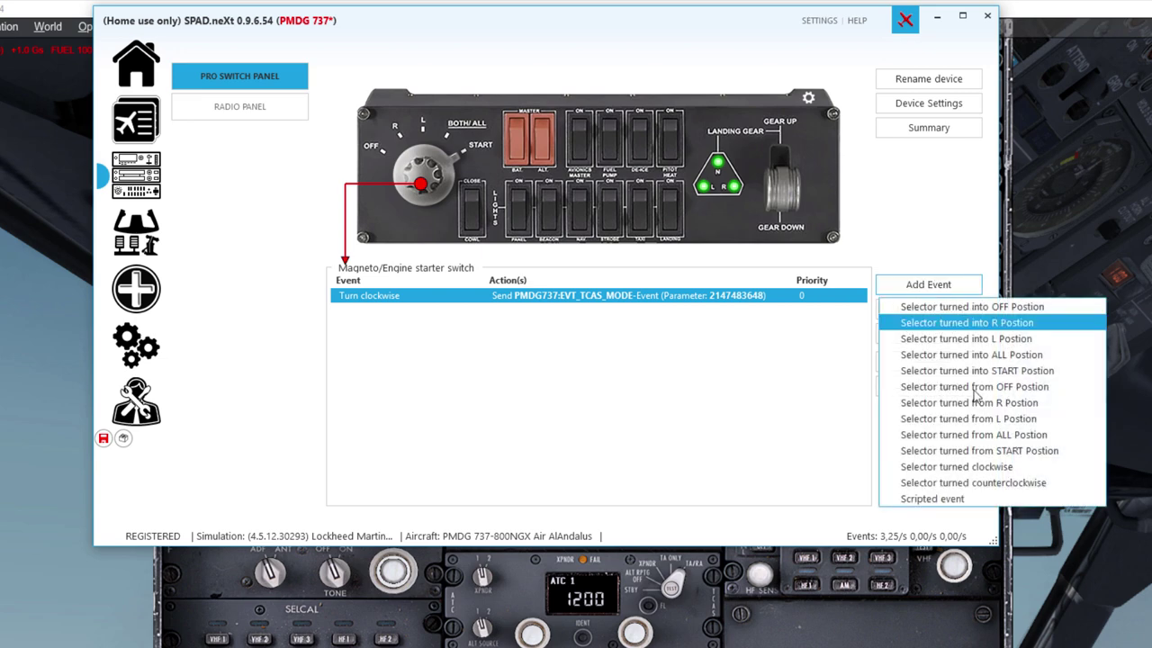
left_click(970, 486)
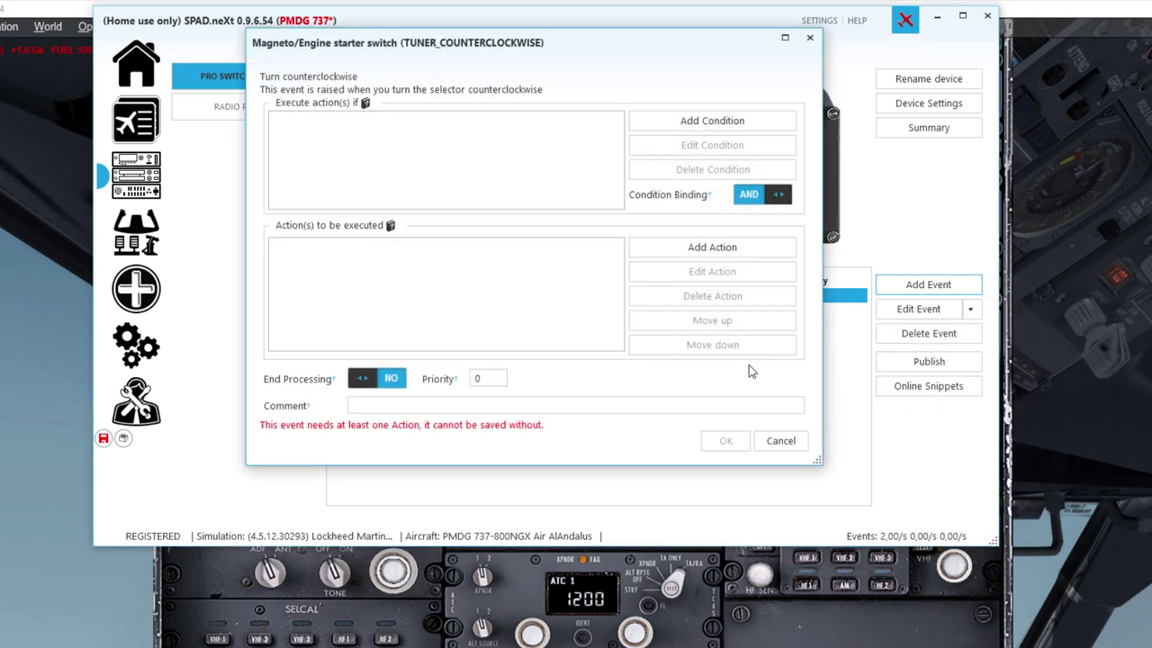
left_click(668, 247)
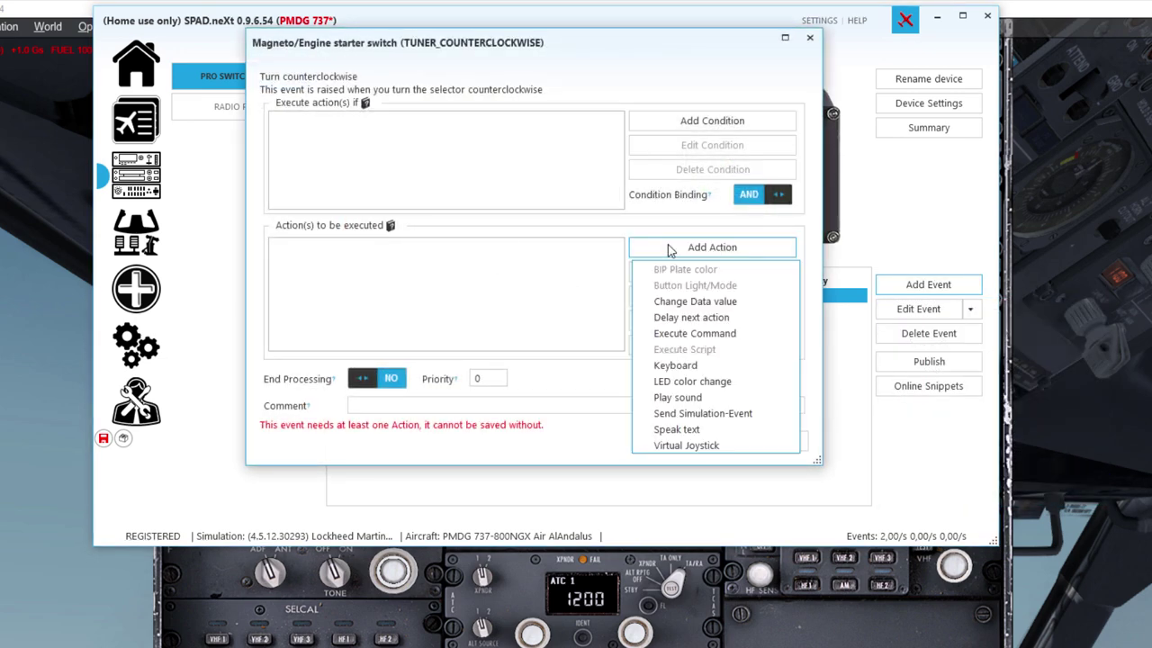
left_click(694, 413)
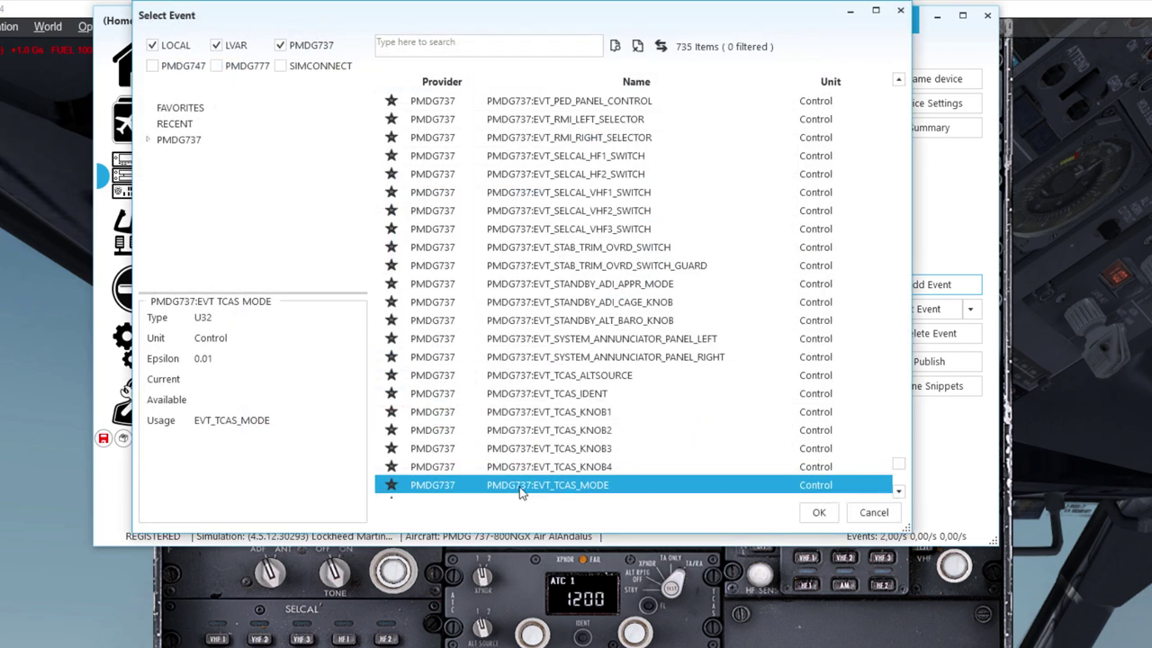
left_click(819, 515)
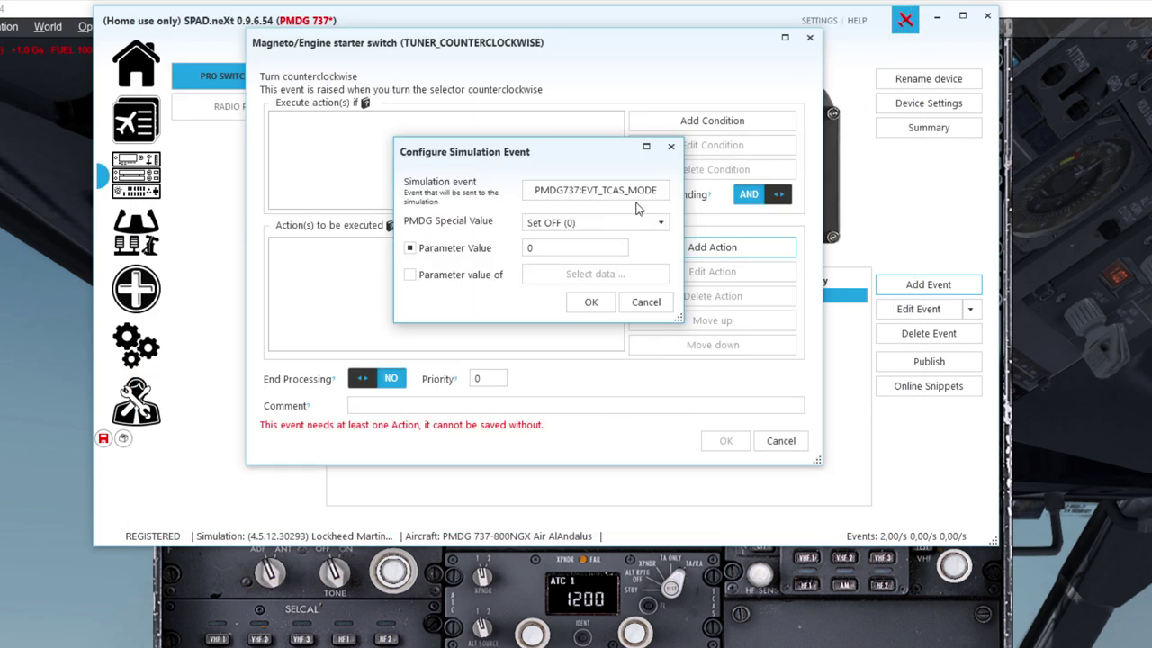
Set the counterclockwise action's special value to Singleclick: Left Mouse Button, then save the event and the profile.
left_click(633, 222)
scroll(614, 291, "up", 1)
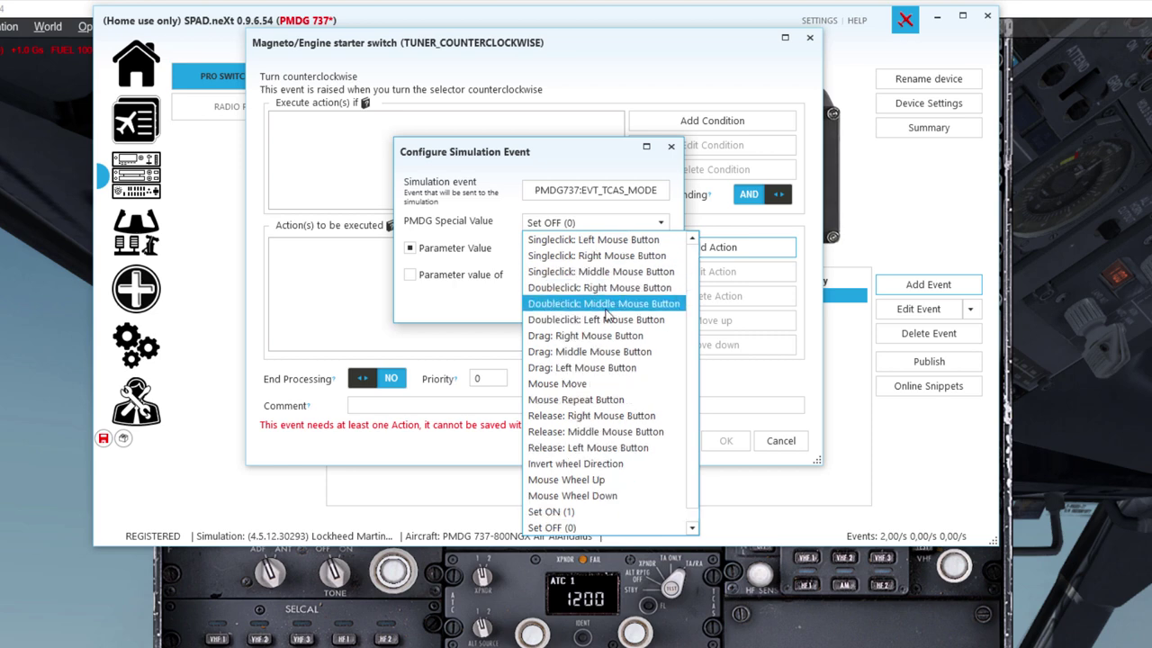
left_click(612, 240)
left_click(602, 303)
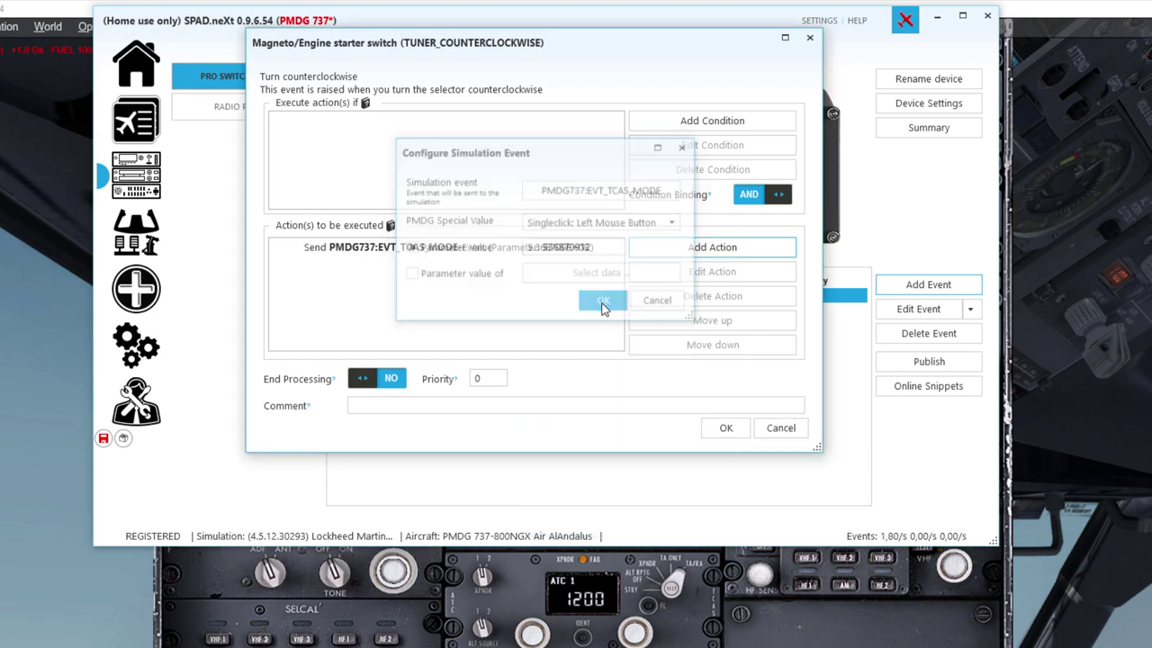
left_click(725, 429)
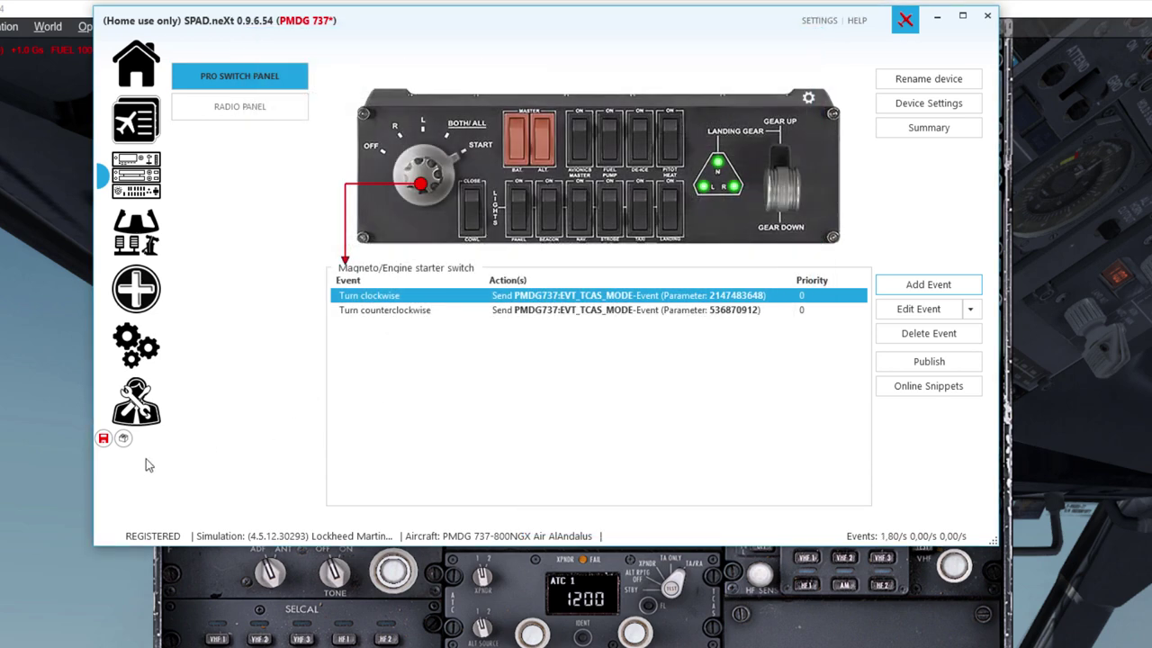
left_click(103, 440)
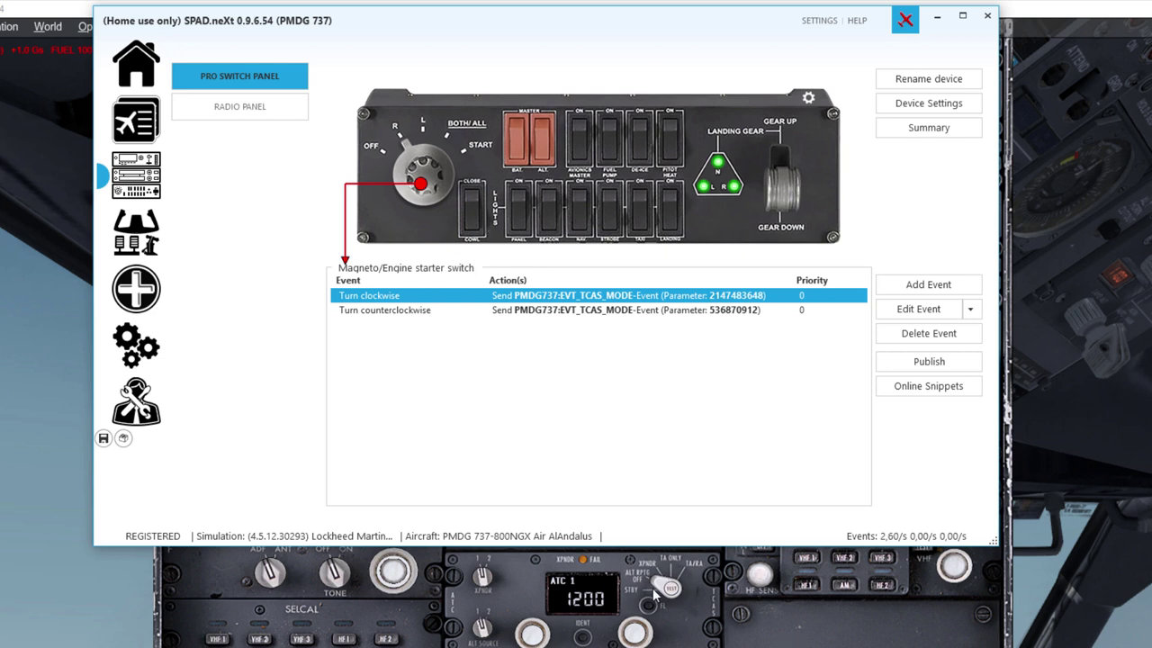
Search the simulation events available for the Turn clockwise event for alt and rptg, and close its editor without adding an action.
left_click(903, 314)
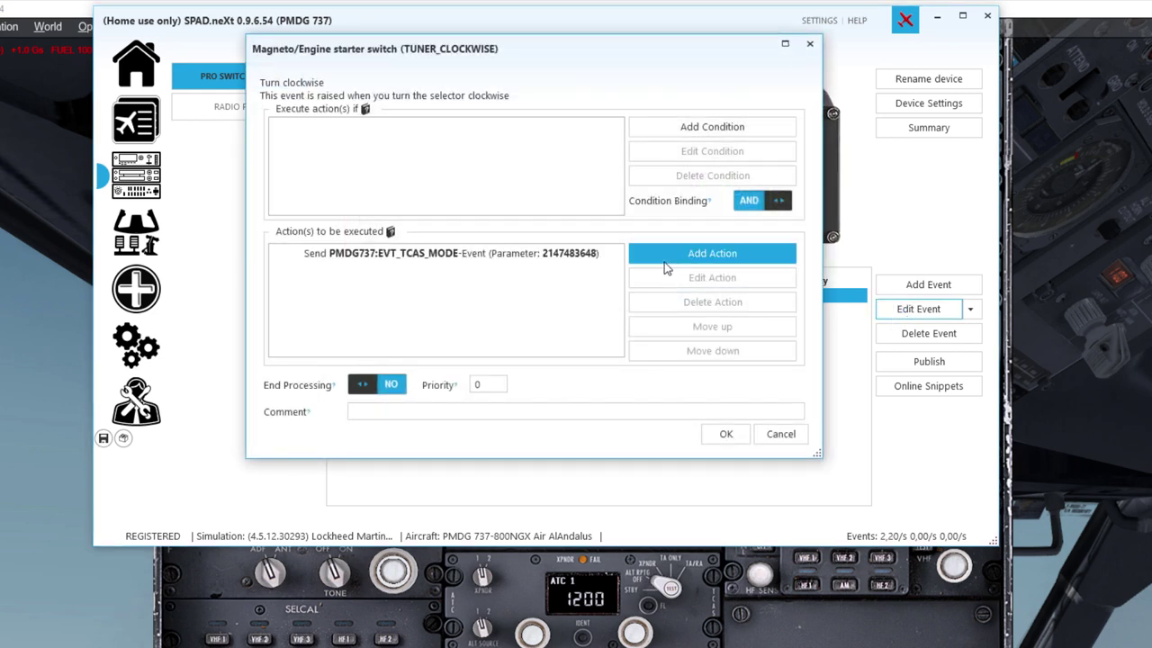
left_click(707, 253)
left_click(716, 420)
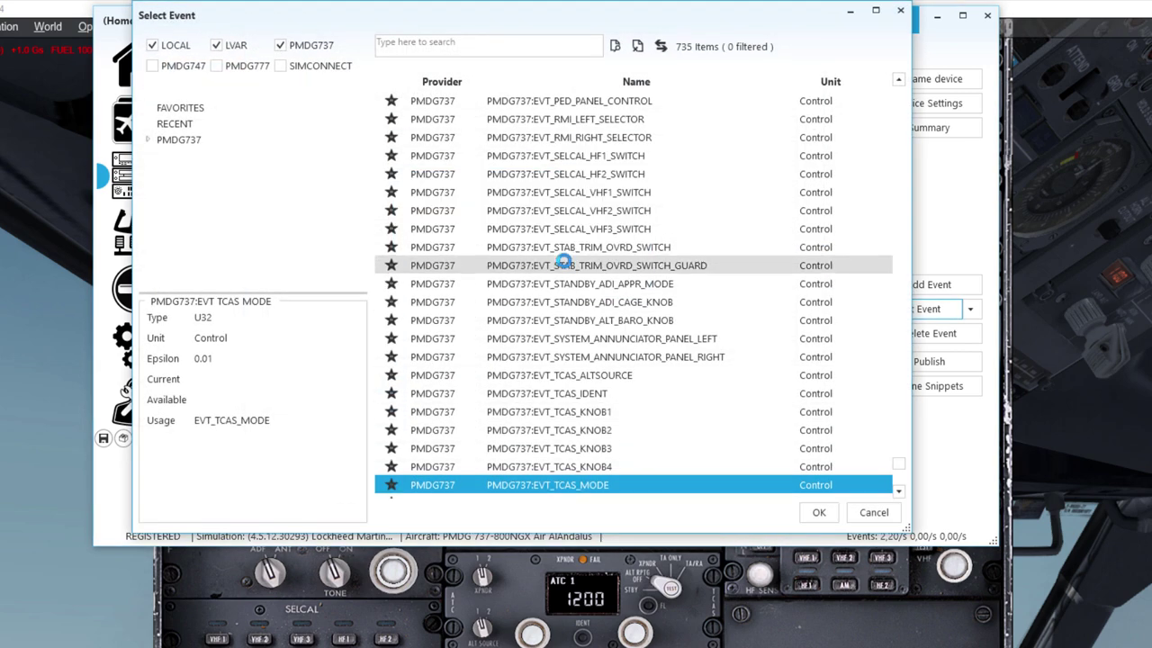
scroll(598, 405, "up", 4)
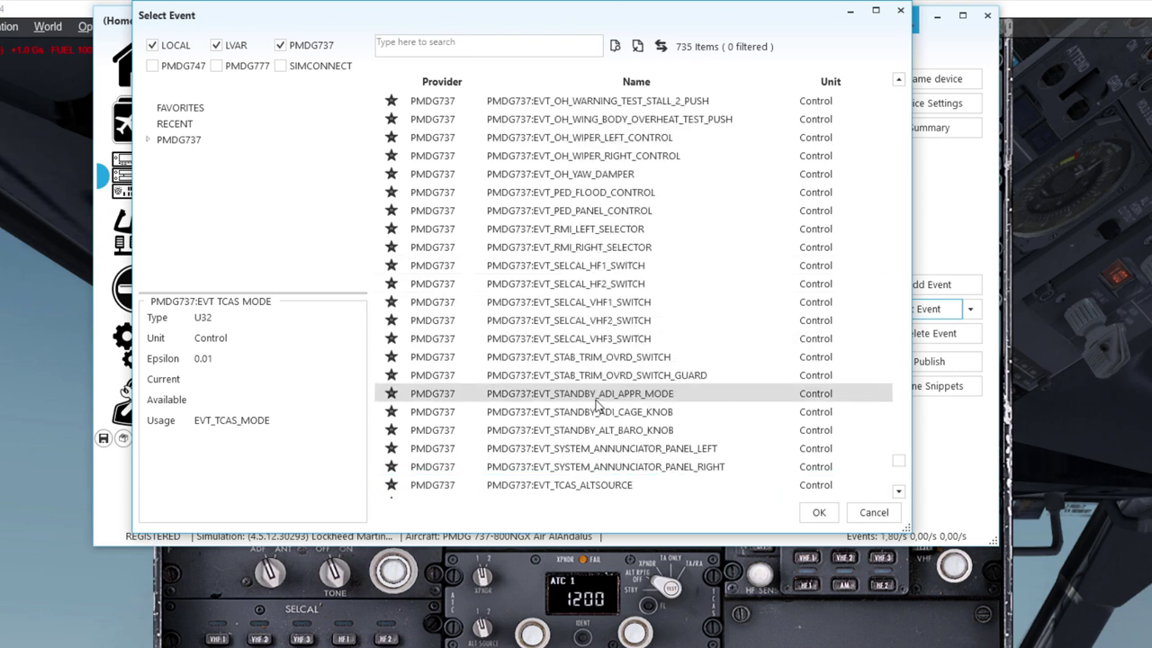
left_click(441, 194)
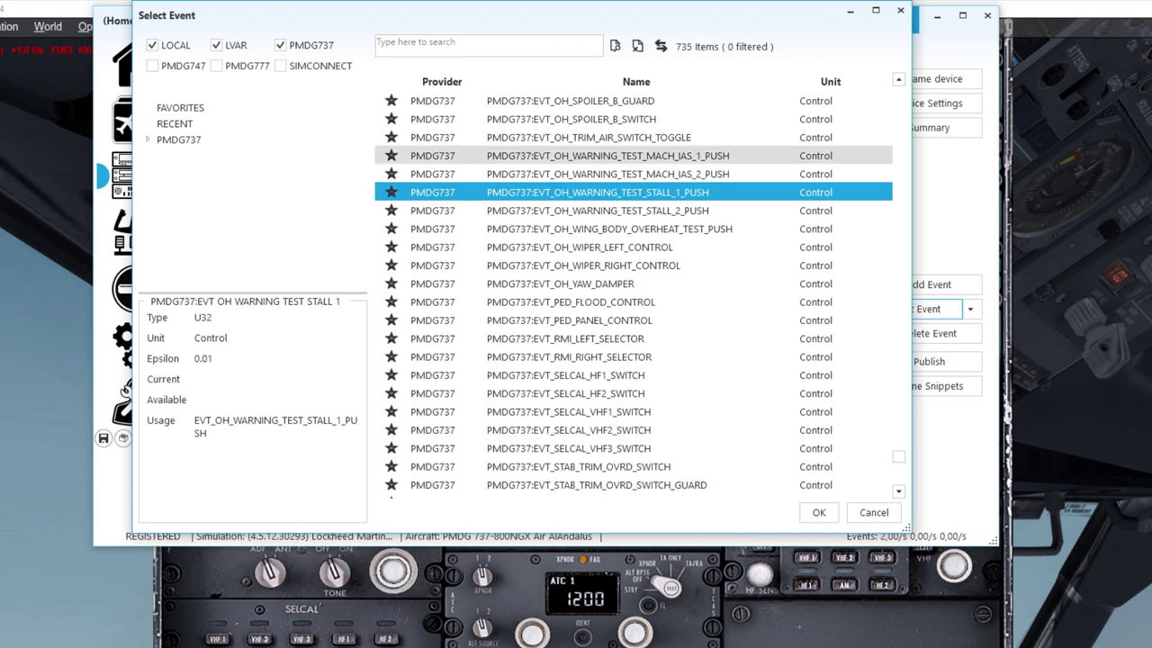
left_click(495, 53)
type("a")
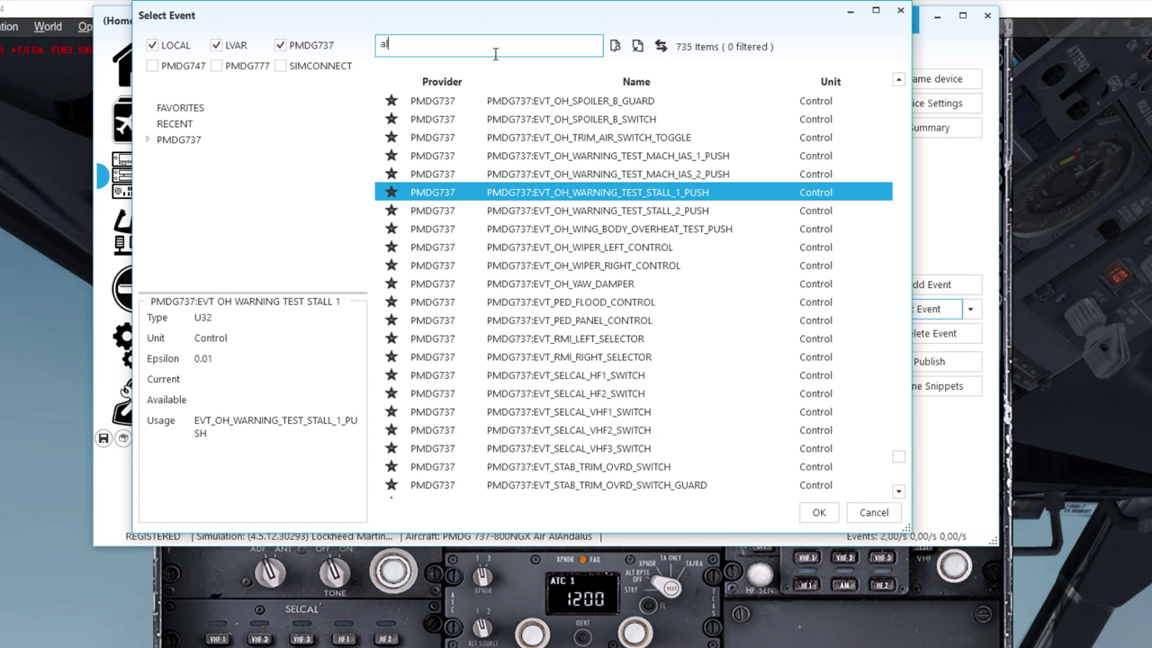
type("lt")
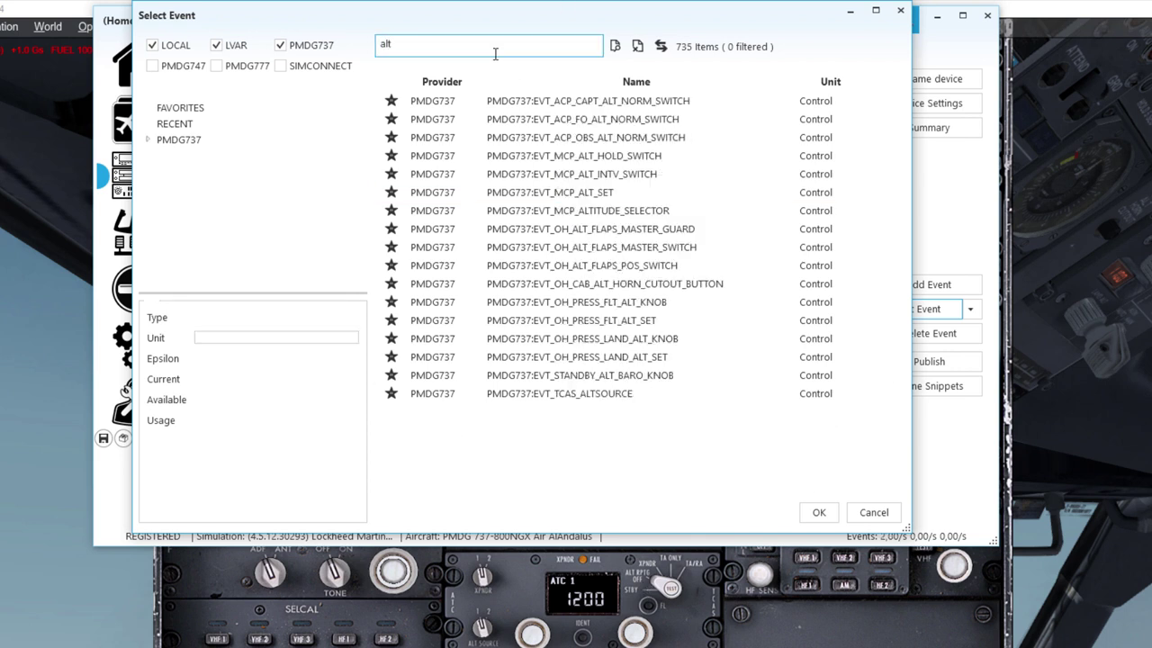
key("BackSpace")
type("rptg")
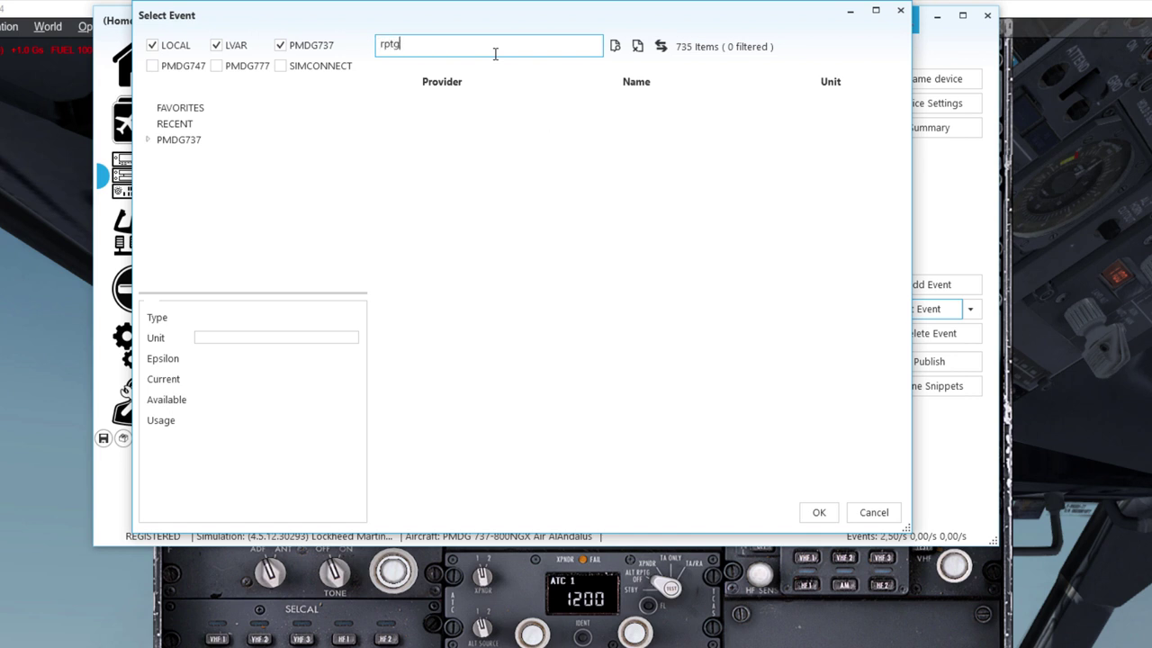
key("BackSpace")
key("BackSpace")
key("BackSpace")
key("BackSpace")
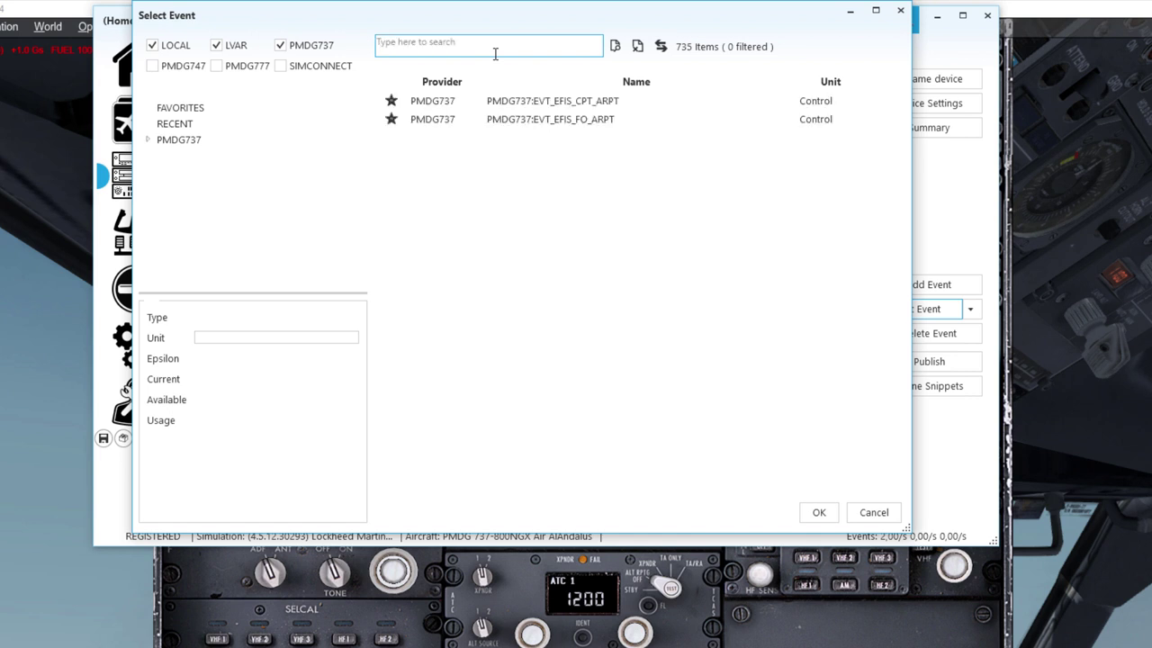
type("alt")
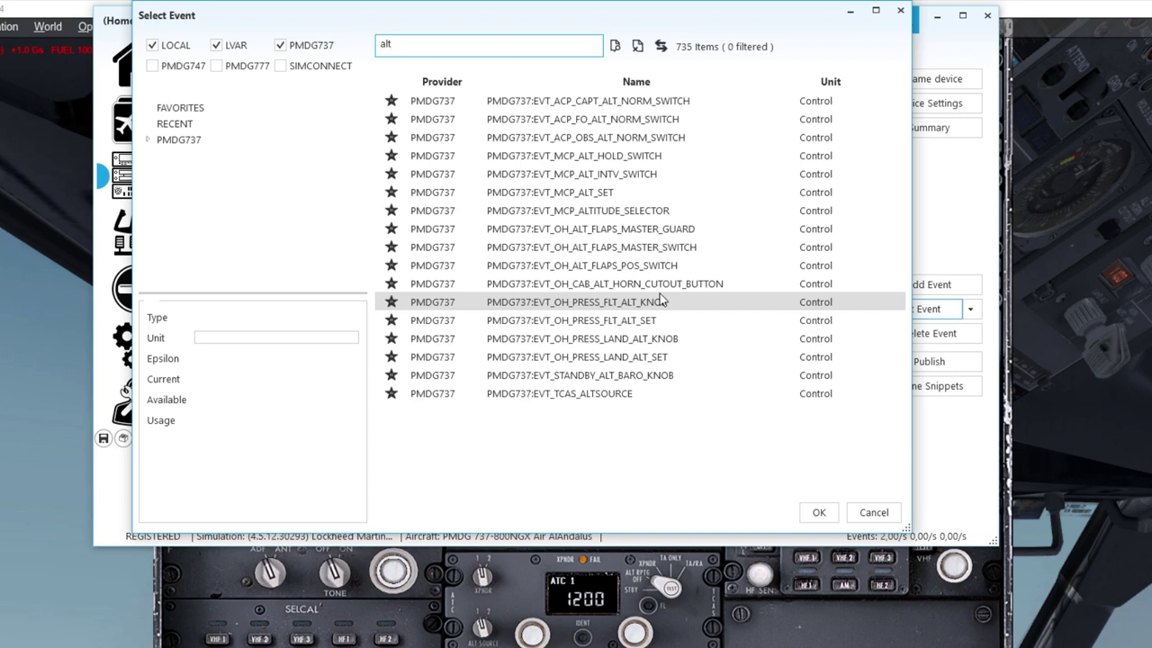
left_click(874, 512)
left_click(779, 436)
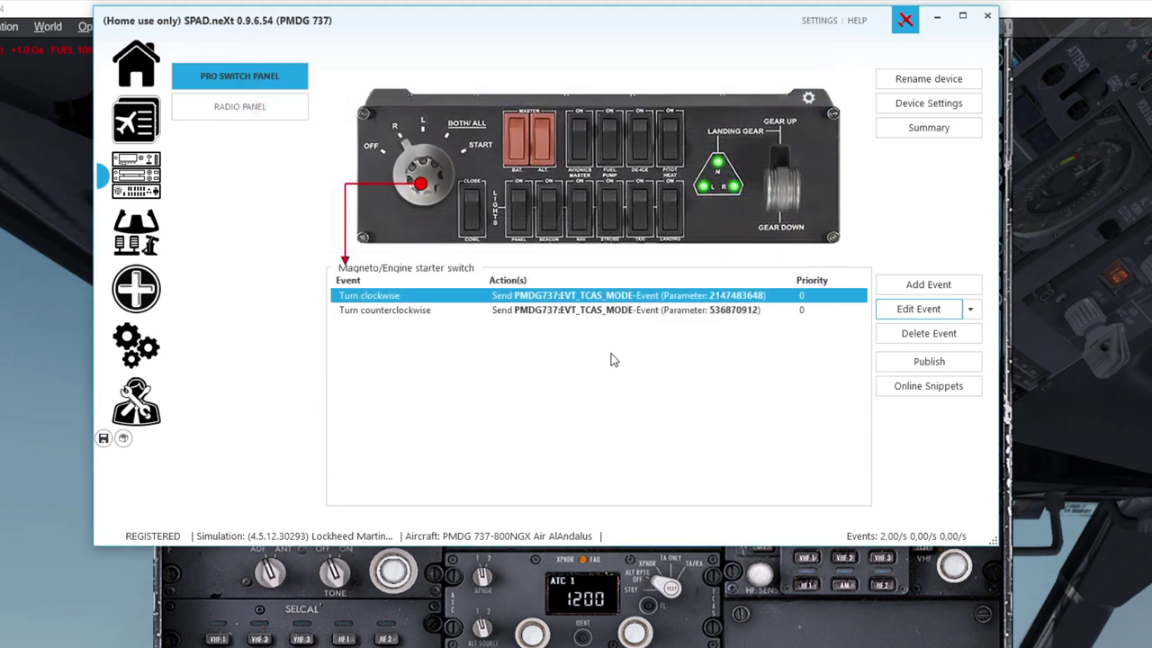
Open the Pro Quadrant (USB) setup without using a default configuration and select its left lever.
left_click(135, 232)
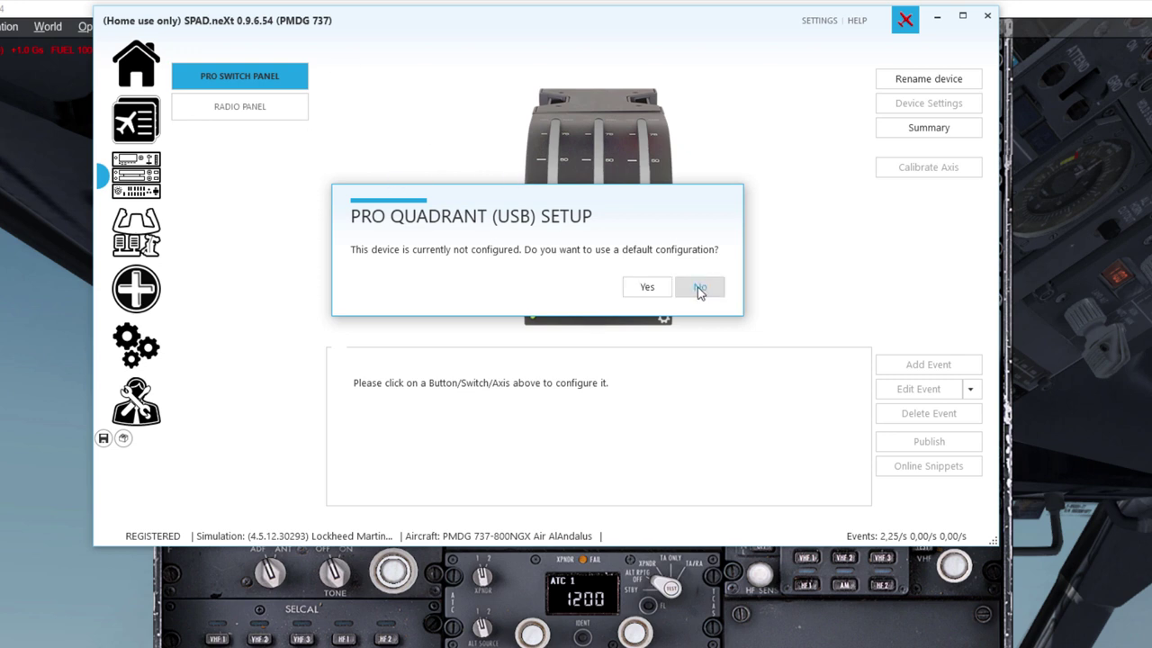
left_click(647, 286)
left_click(733, 434)
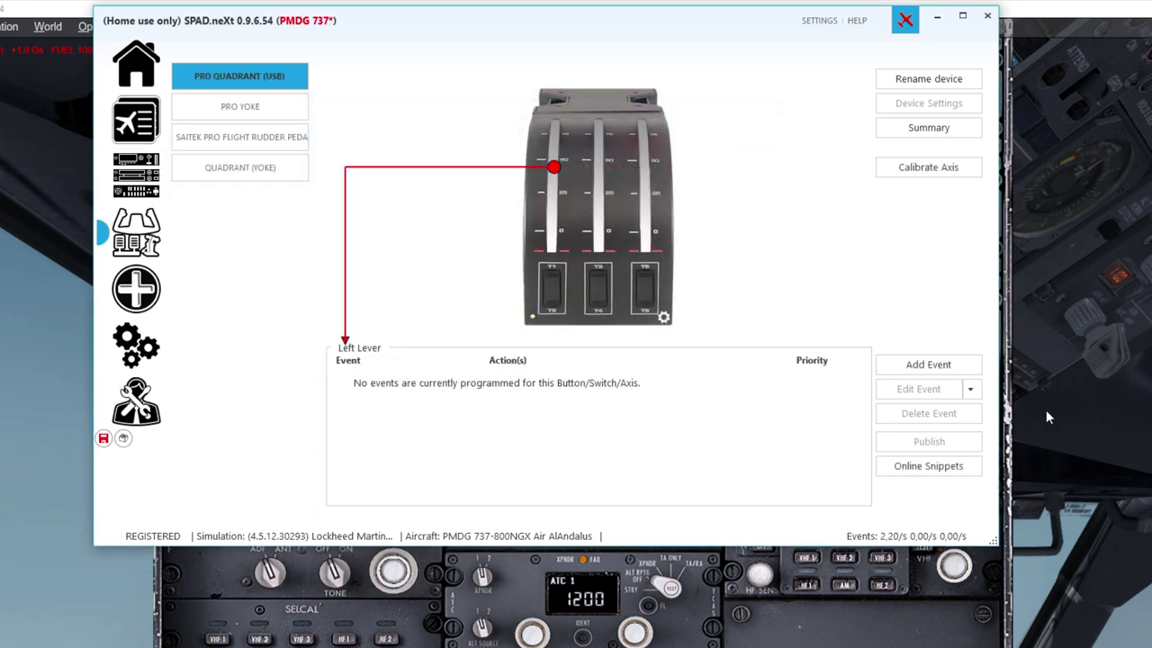
Add a standard axis event to the quadrant's left lever with the action Throttle without Reverser.
left_click(927, 365)
left_click(954, 411)
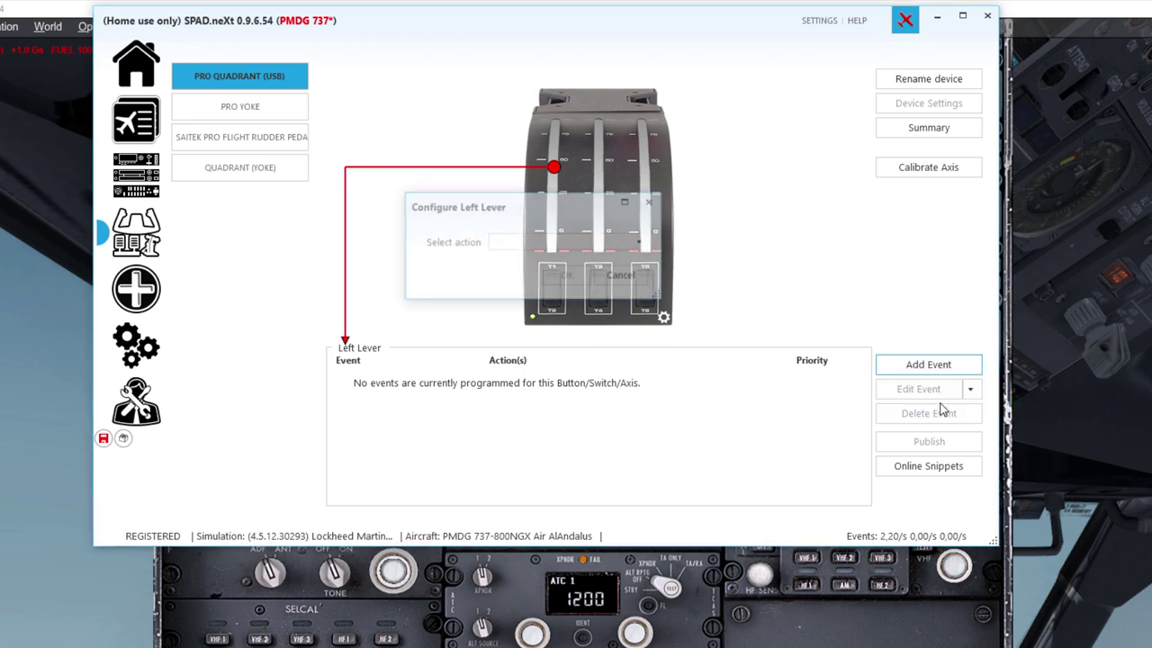
left_click(517, 245)
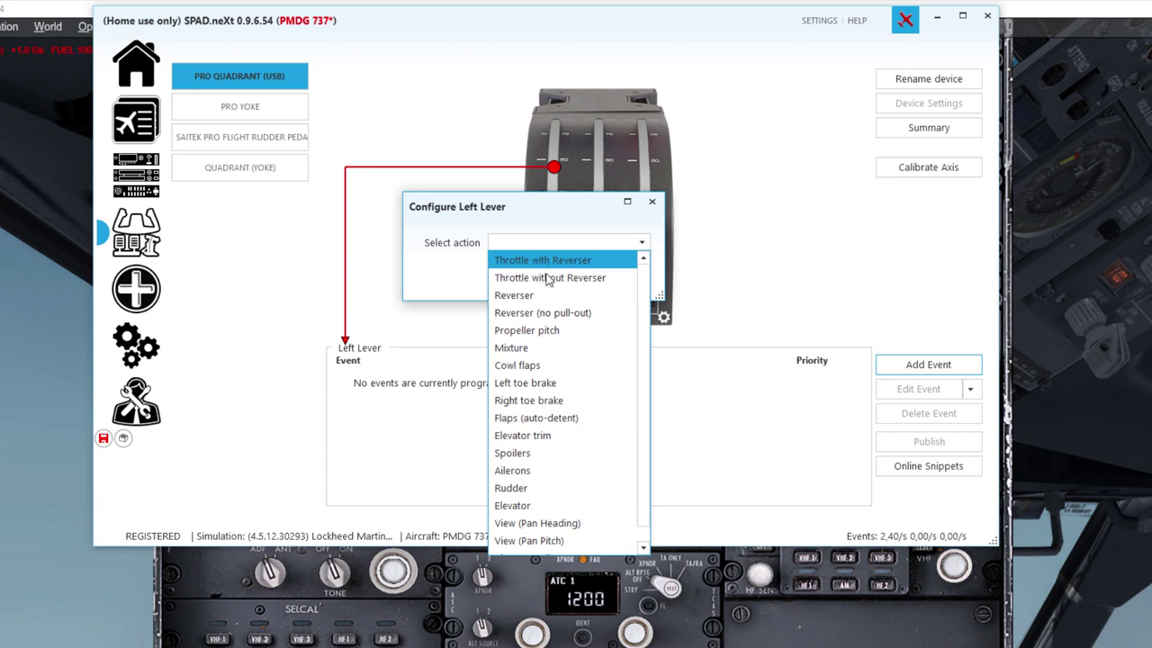
left_click(555, 281)
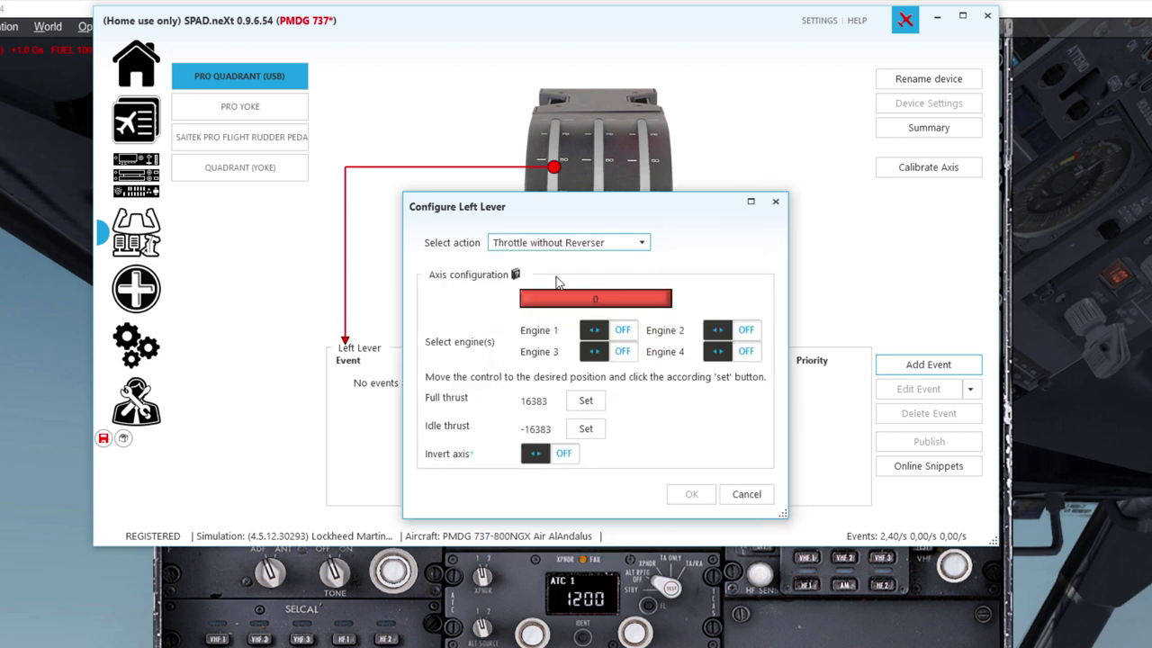
Assign the left lever's throttle to Engine 1 only, set Full thrust to 0 and Idle thrust to 255, and save the event.
left_click(599, 332)
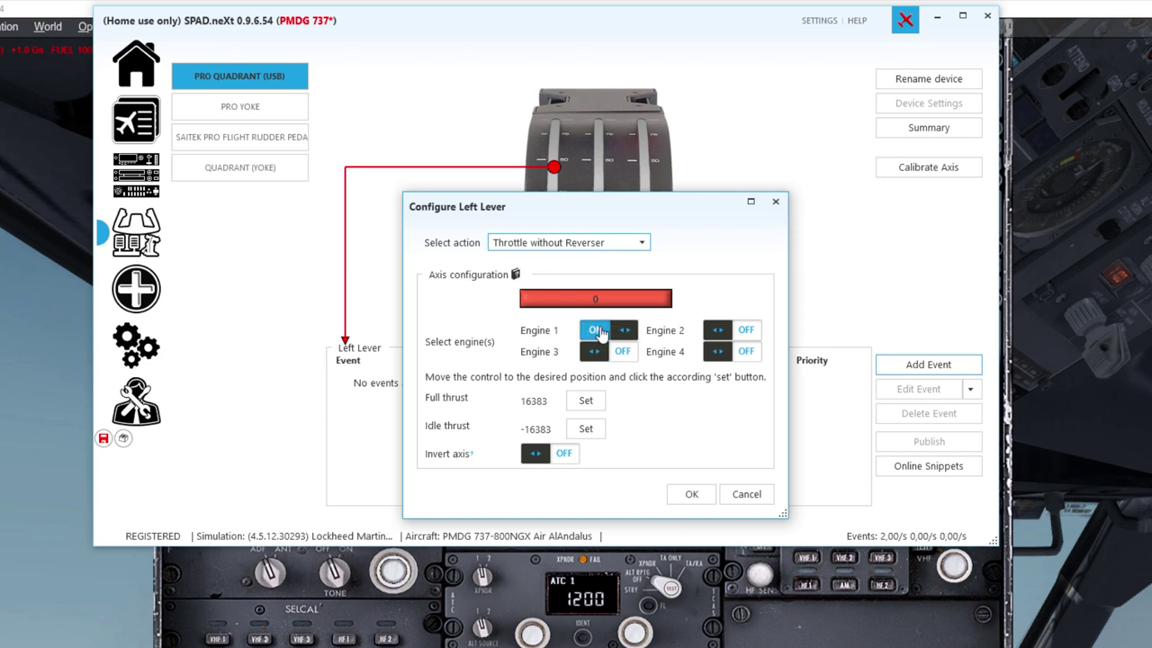
left_click(744, 333)
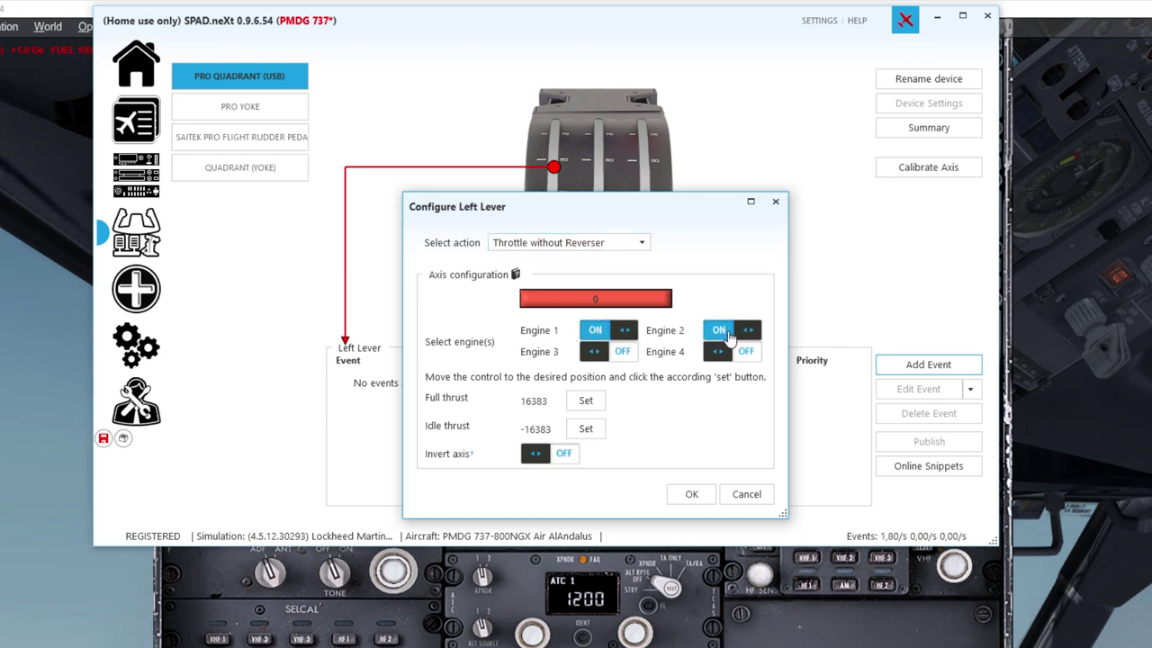
left_click(722, 331)
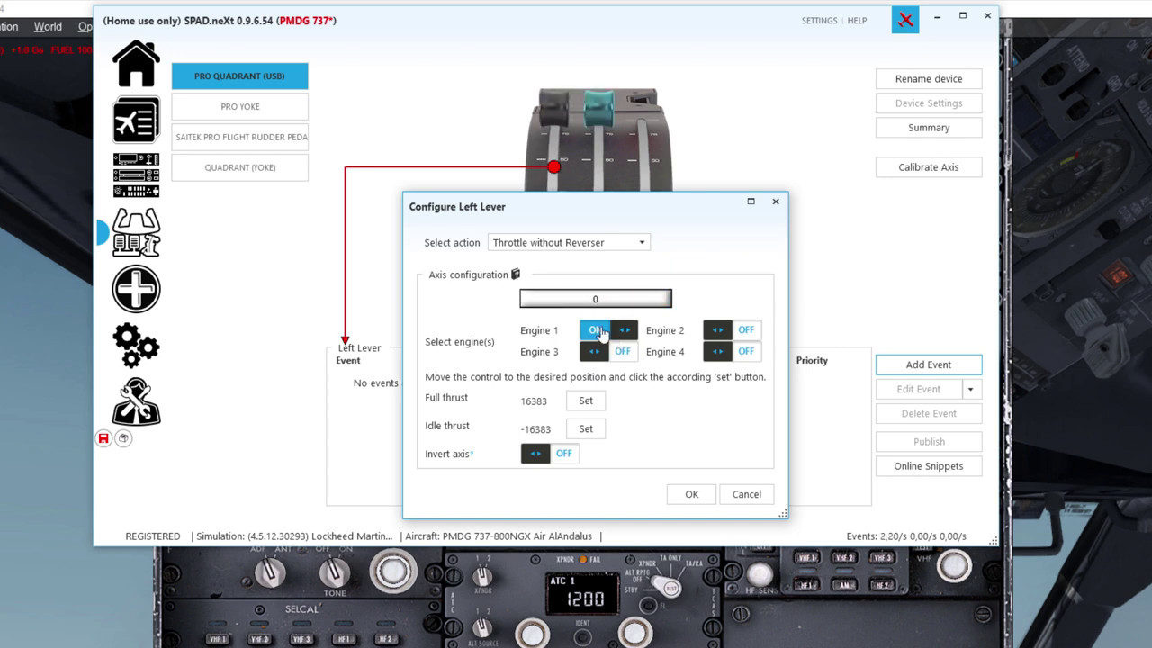
left_click(586, 401)
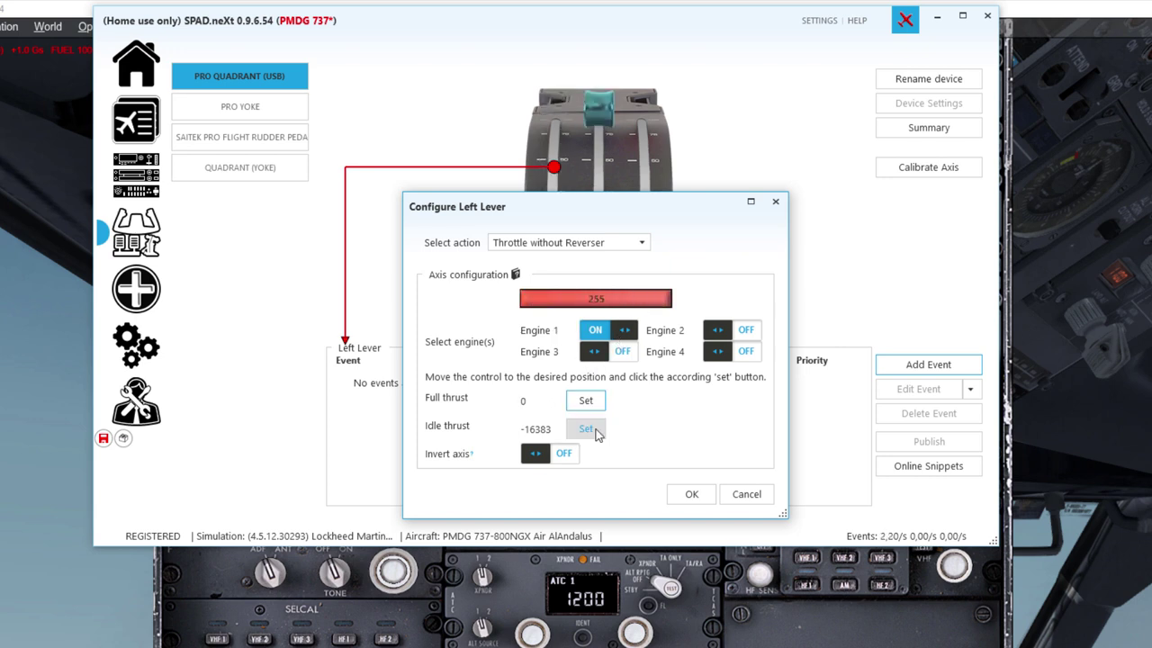
left_click(585, 429)
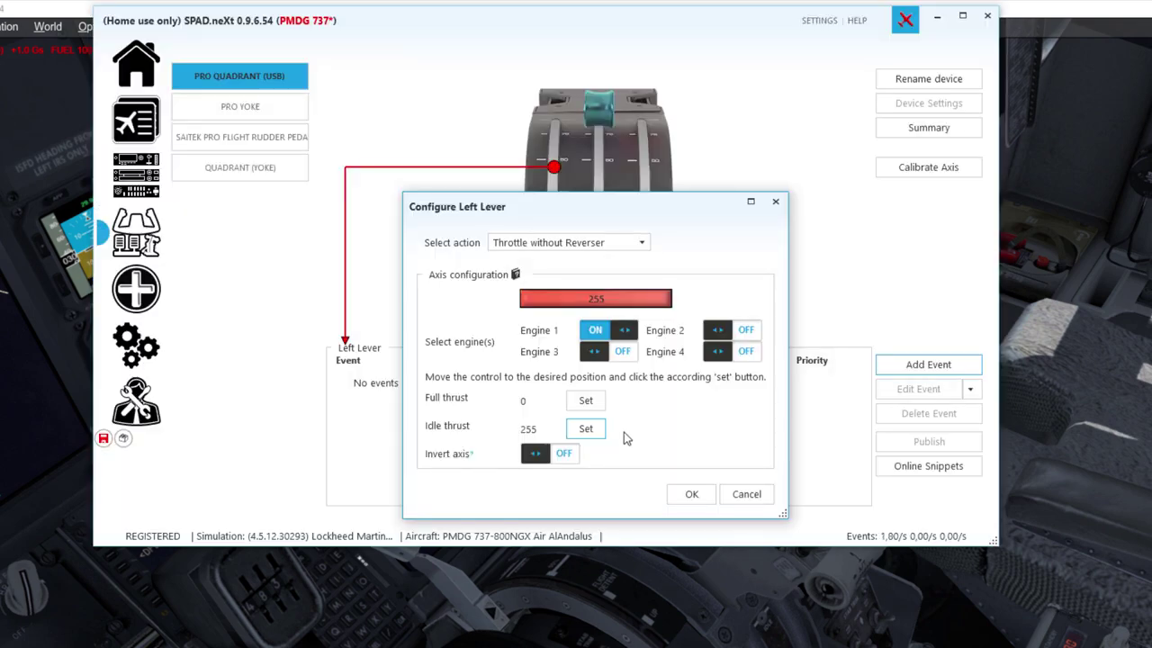
left_click(690, 493)
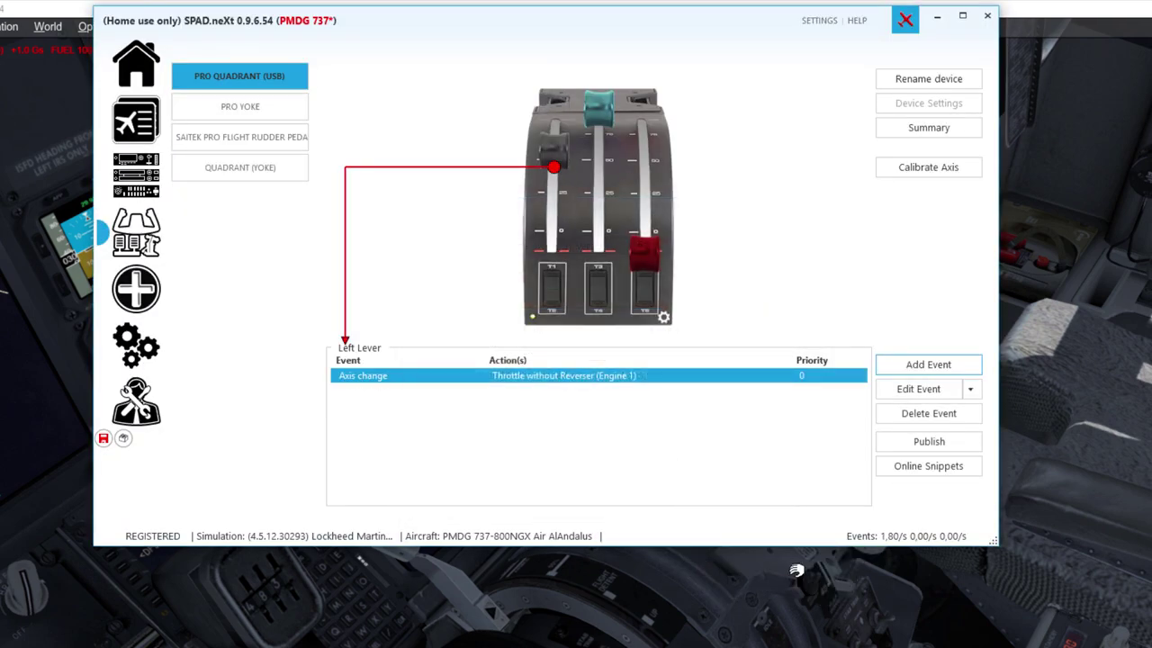
Check the left lever's throttle in the simulator cockpit, and add Engine 2 to its axis event in SPAD.neXt.
left_click(1071, 342)
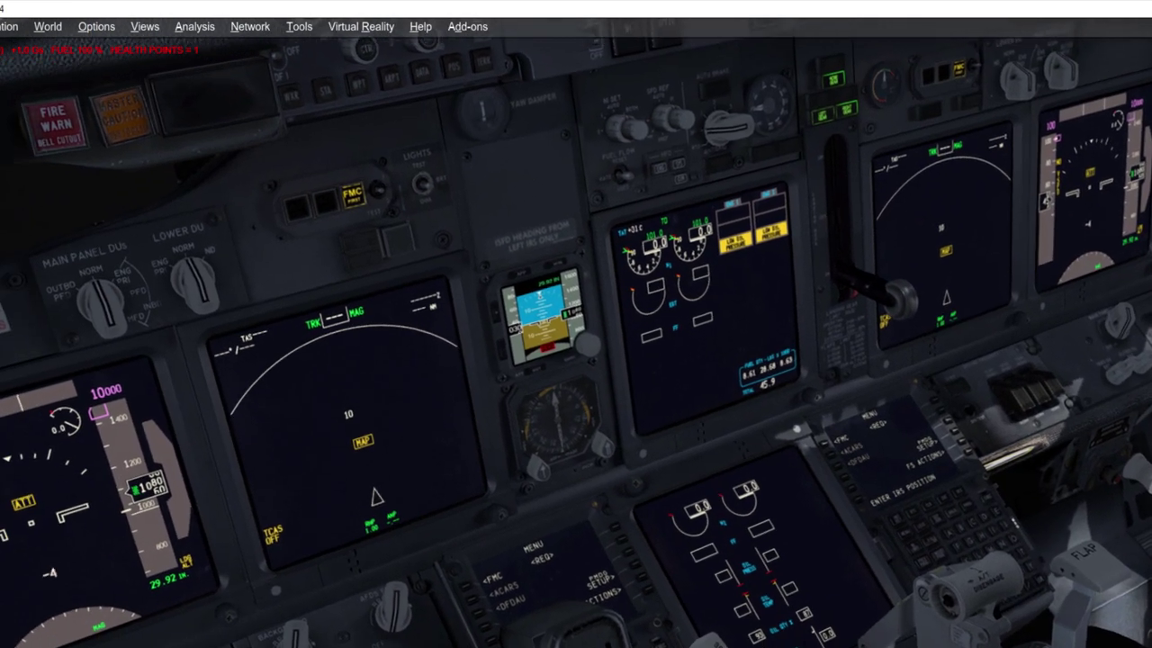
key("alt+Tab")
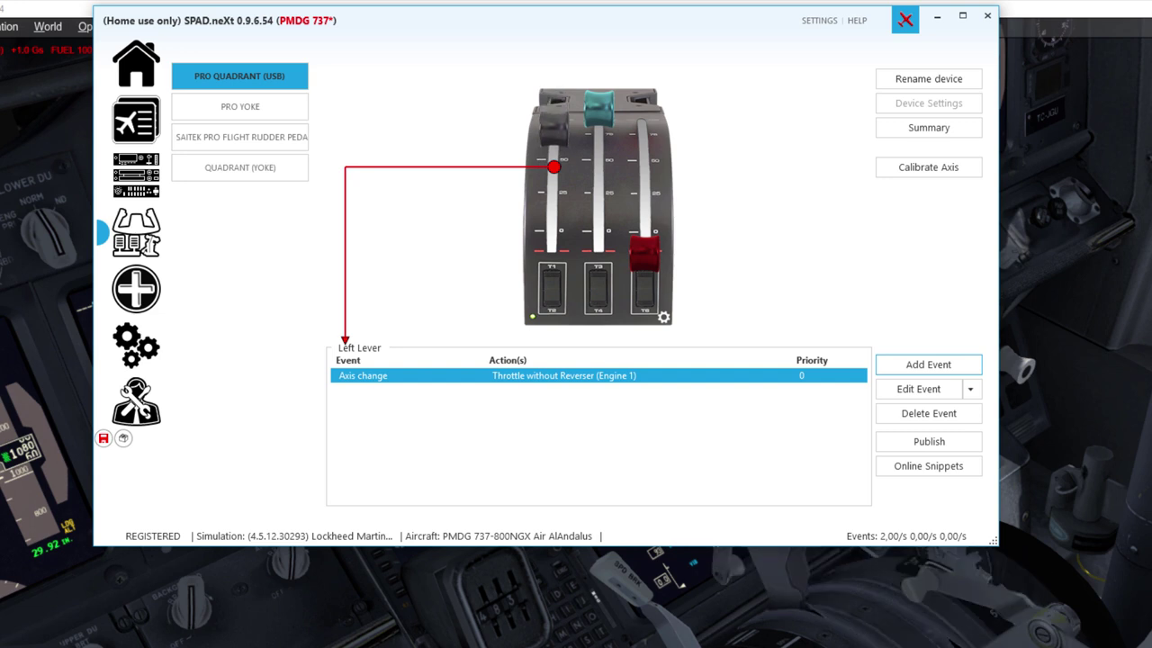
left_click(907, 388)
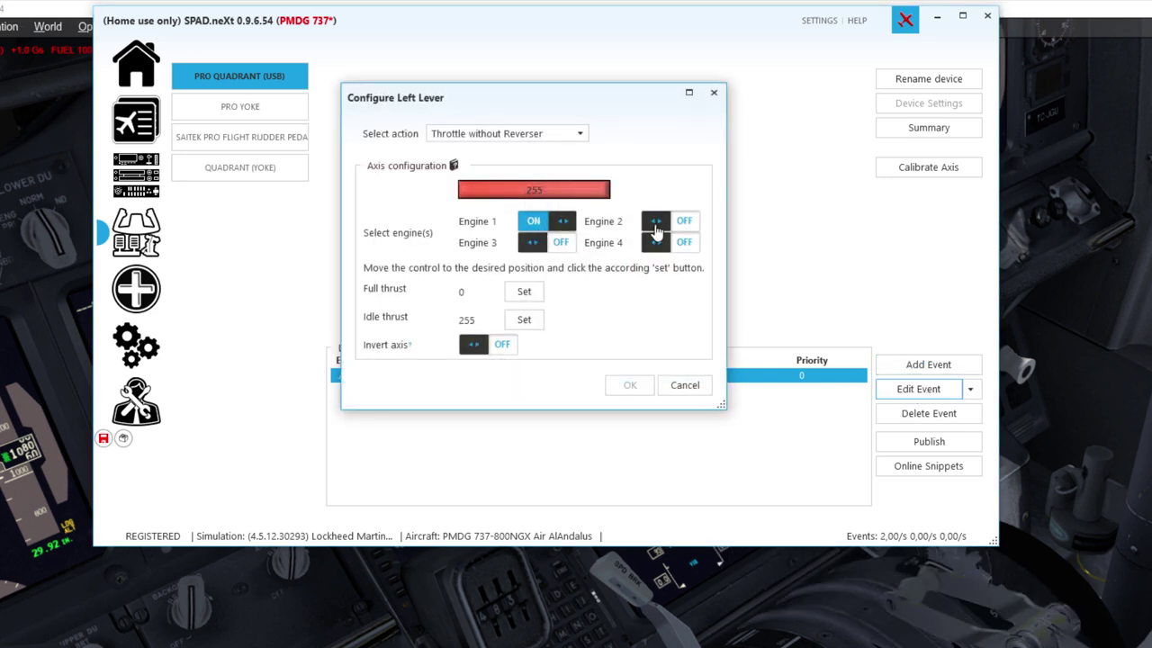
left_click(659, 225)
left_click(621, 387)
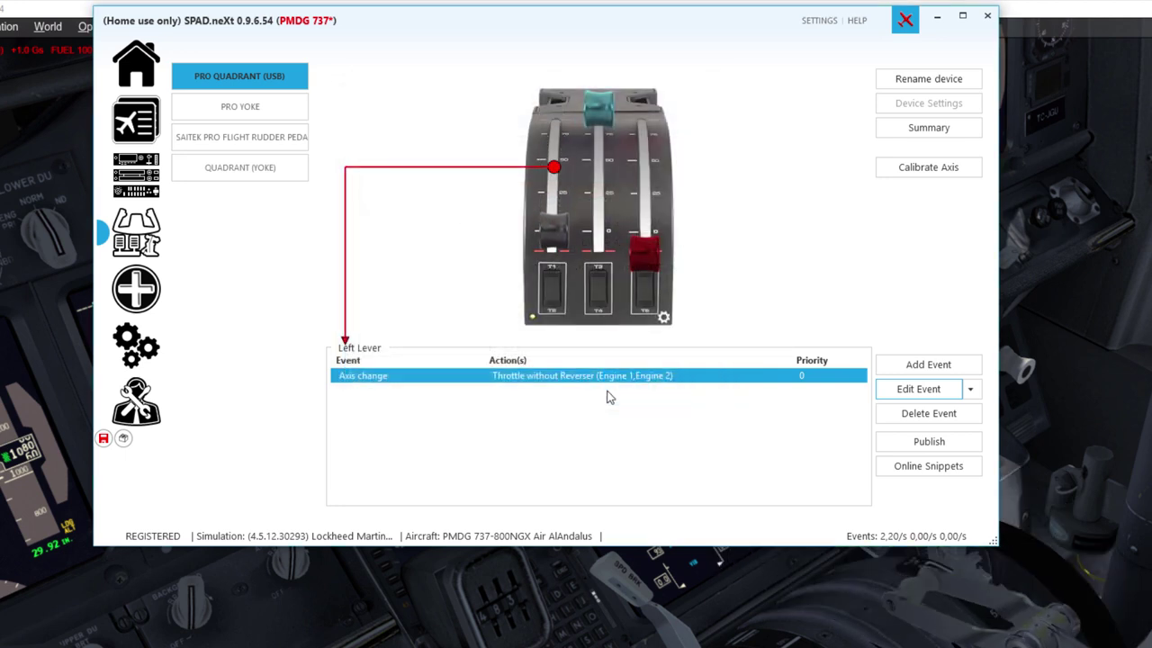
Add a standard axis event to the quadrant's right lever with the action Flaps (auto-detent).
left_click(652, 183)
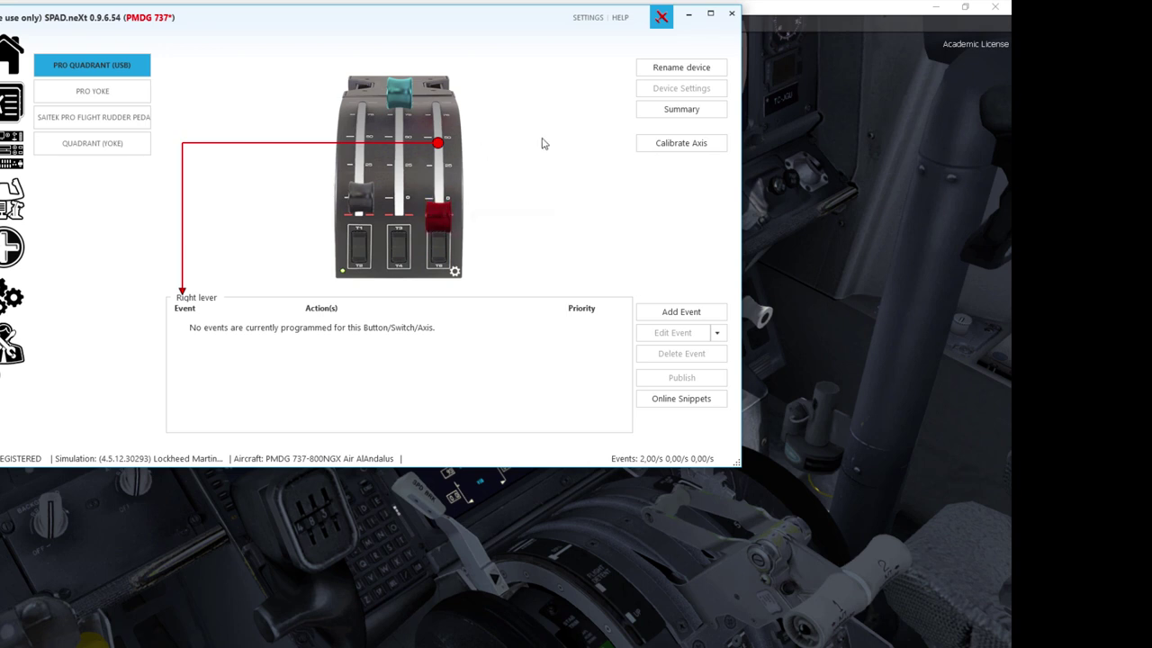
left_click(430, 169)
left_click(675, 312)
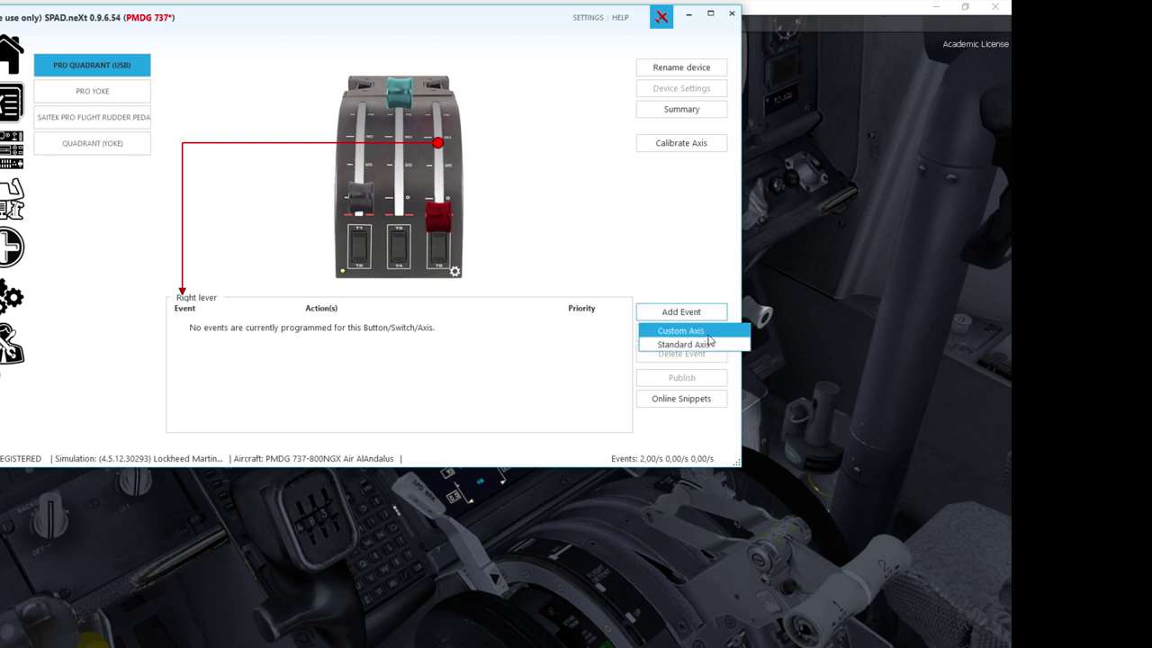
left_click(686, 344)
left_click(344, 208)
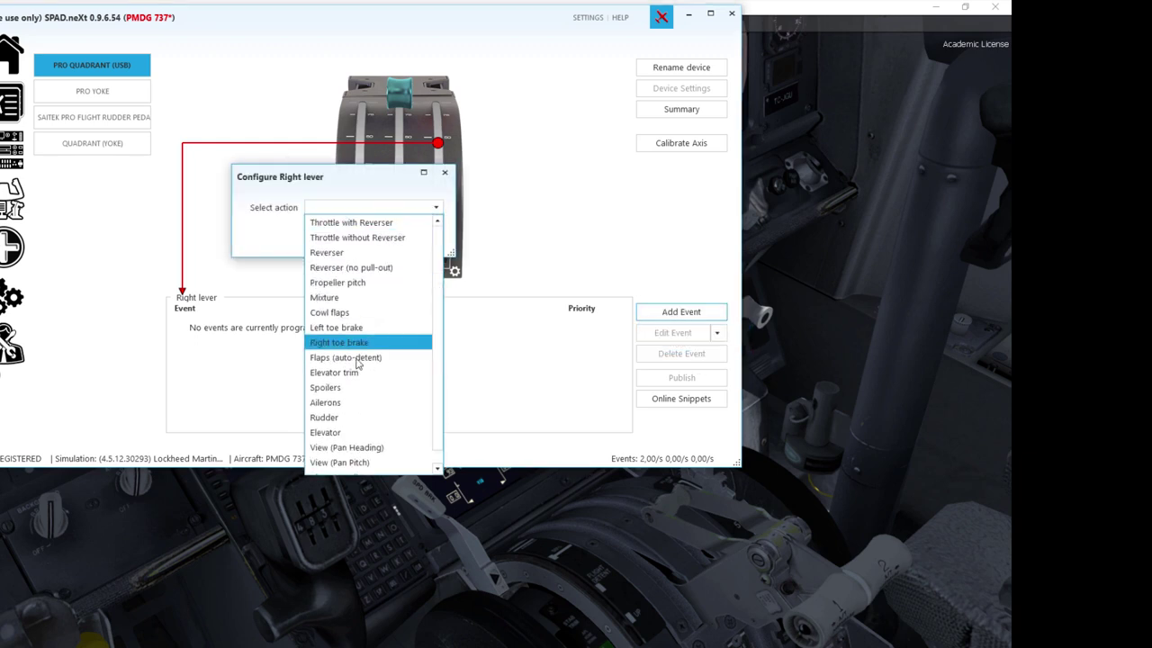
left_click(373, 359)
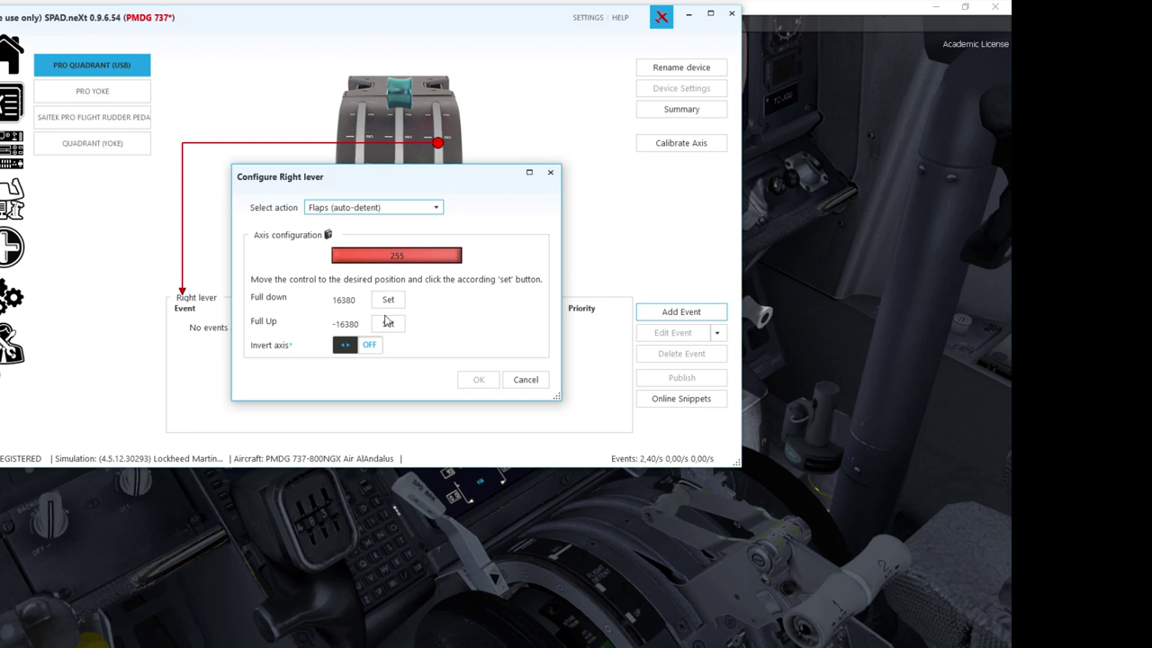
Set the flaps lever's Full down position to 255 and Full Up position to 0, and save the event.
left_click(388, 301)
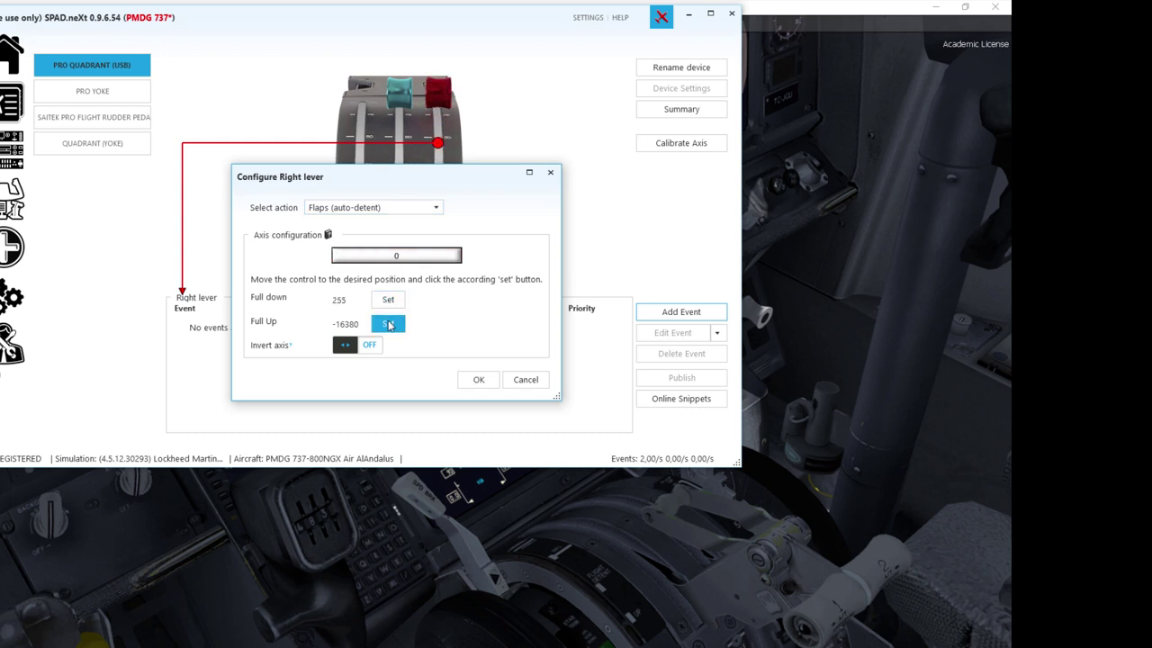
left_click(388, 323)
left_click(477, 379)
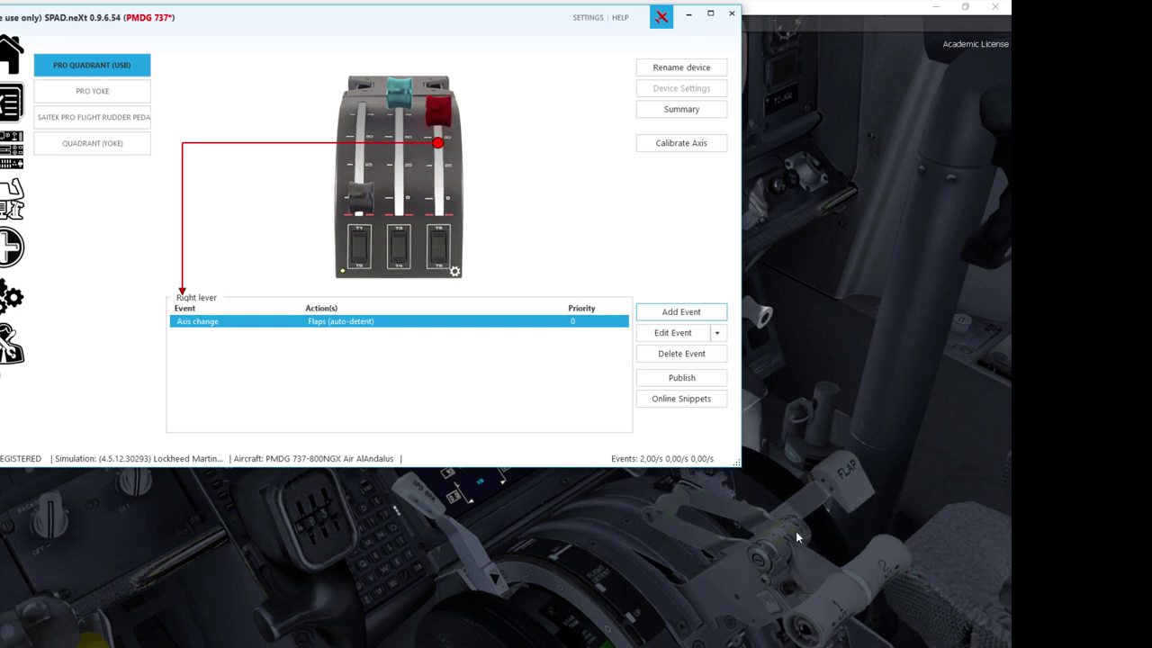
Add a standard axis event to the quadrant's middle lever with the action Spoilers.
left_click(395, 143)
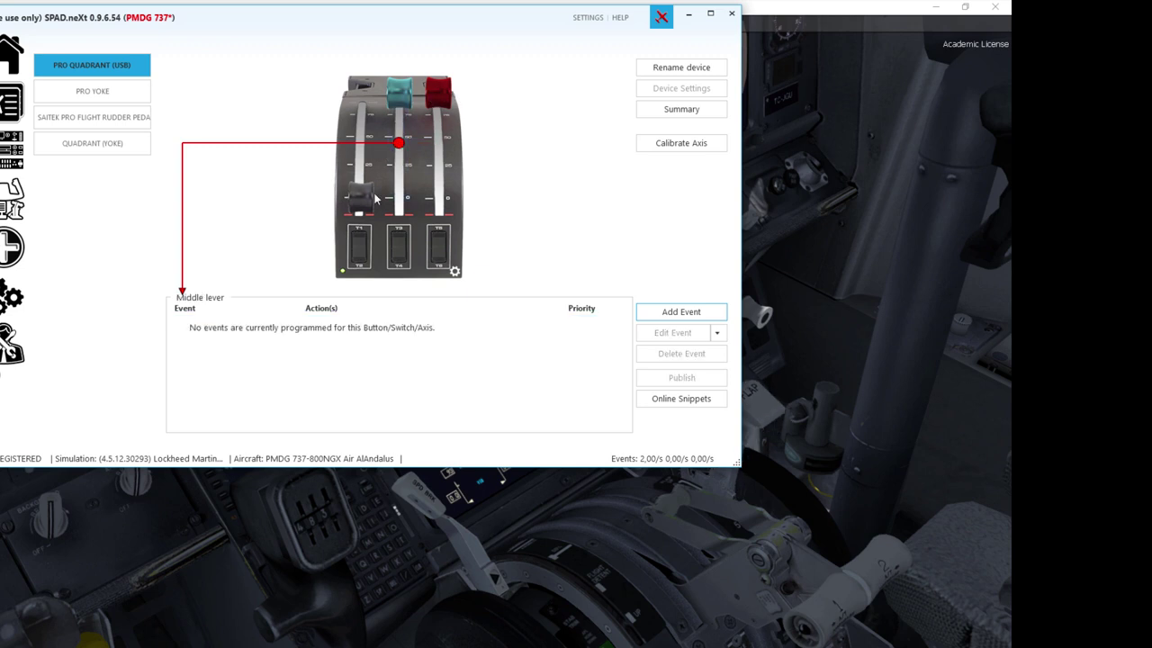
left_click(704, 312)
left_click(694, 342)
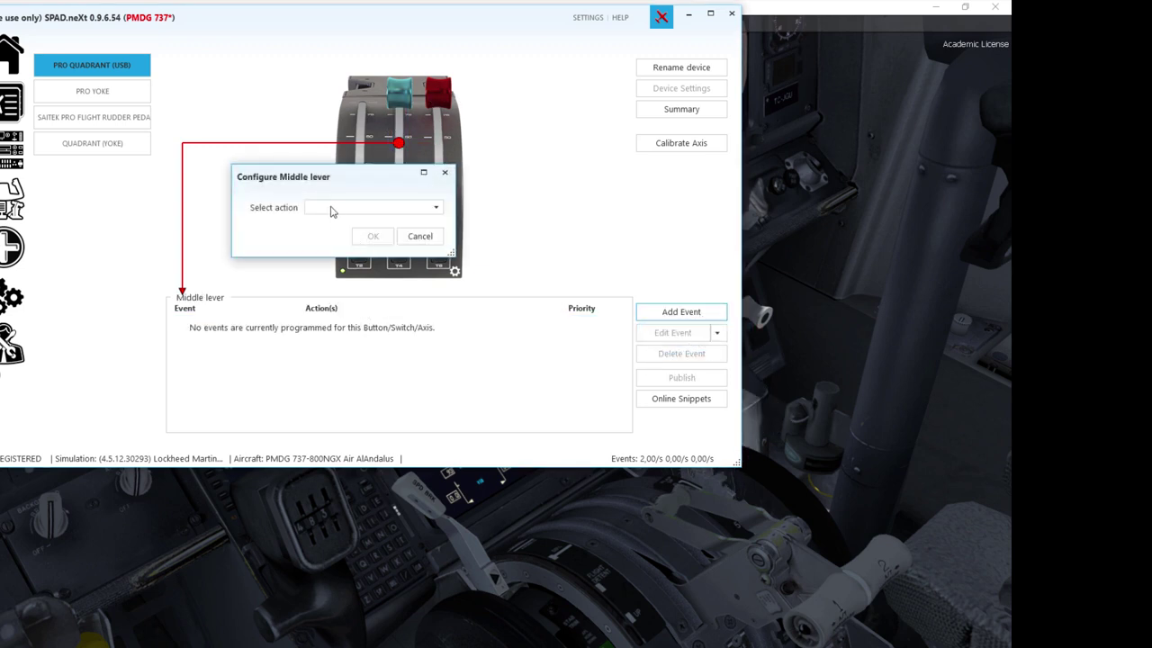
left_click(330, 209)
left_click(365, 386)
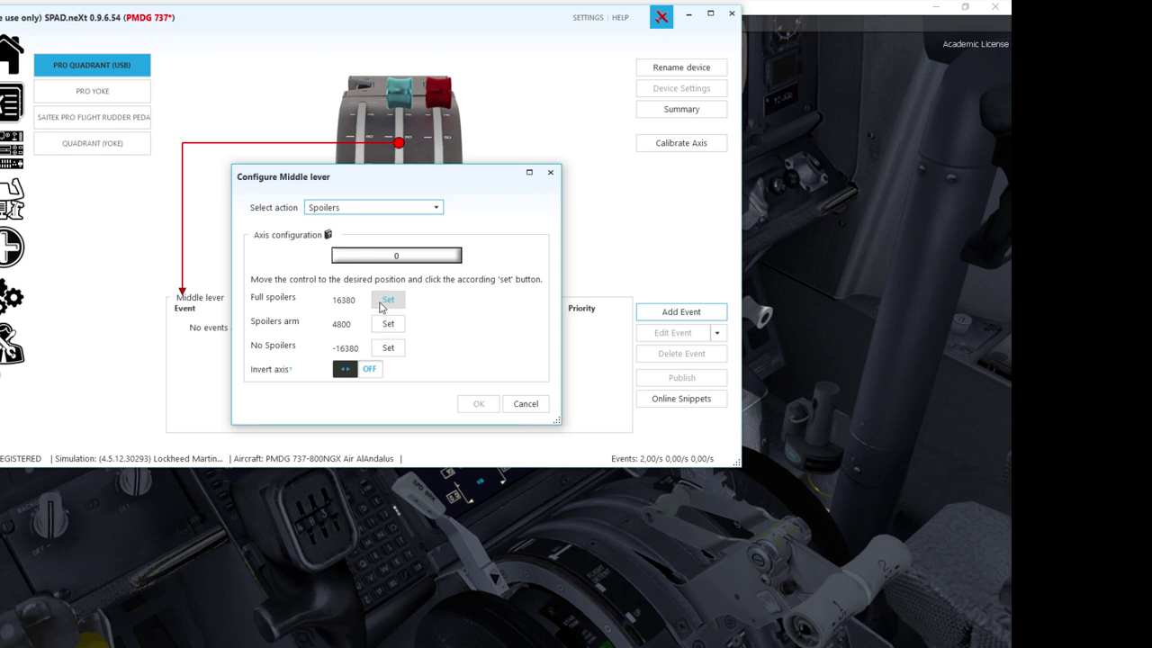
Set the spoiler lever's No Spoilers to 0, Full spoilers to 255 and Spoilers arm to 89, and save the event and the profile.
left_click(385, 350)
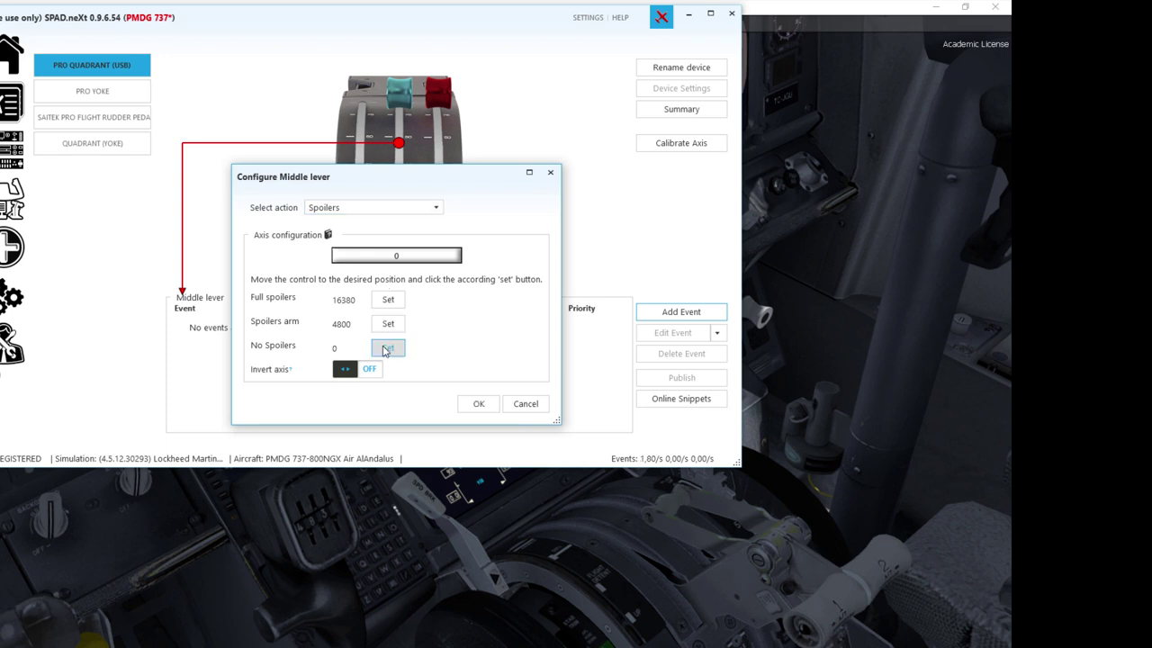
left_click(400, 306)
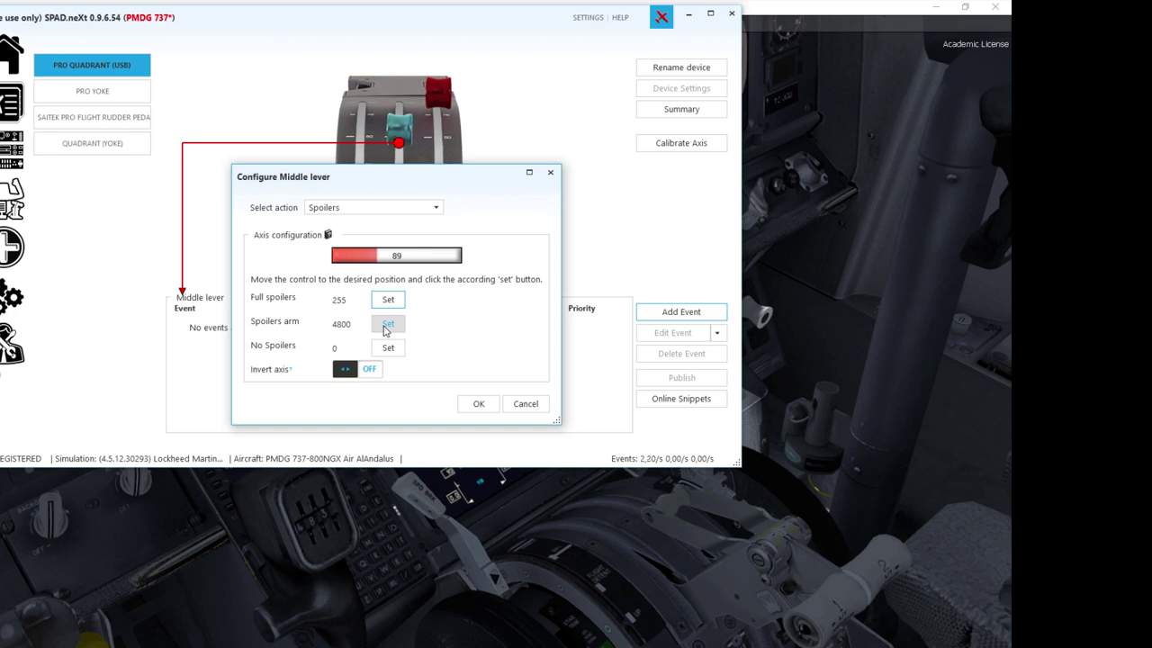
left_click(385, 326)
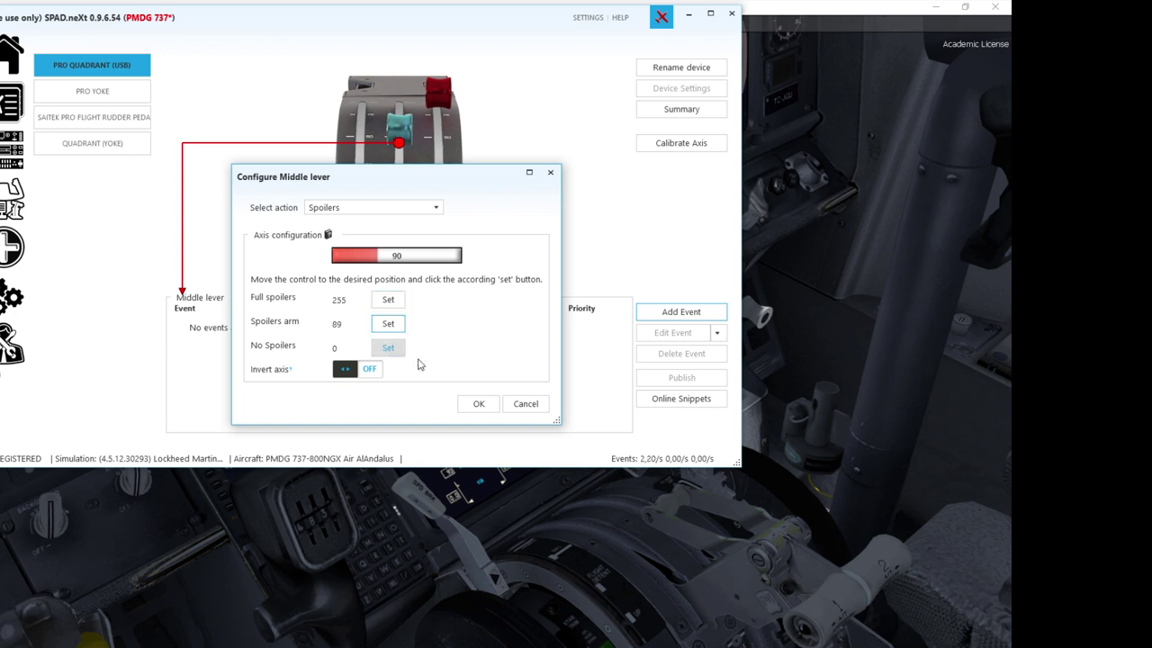
left_click(477, 404)
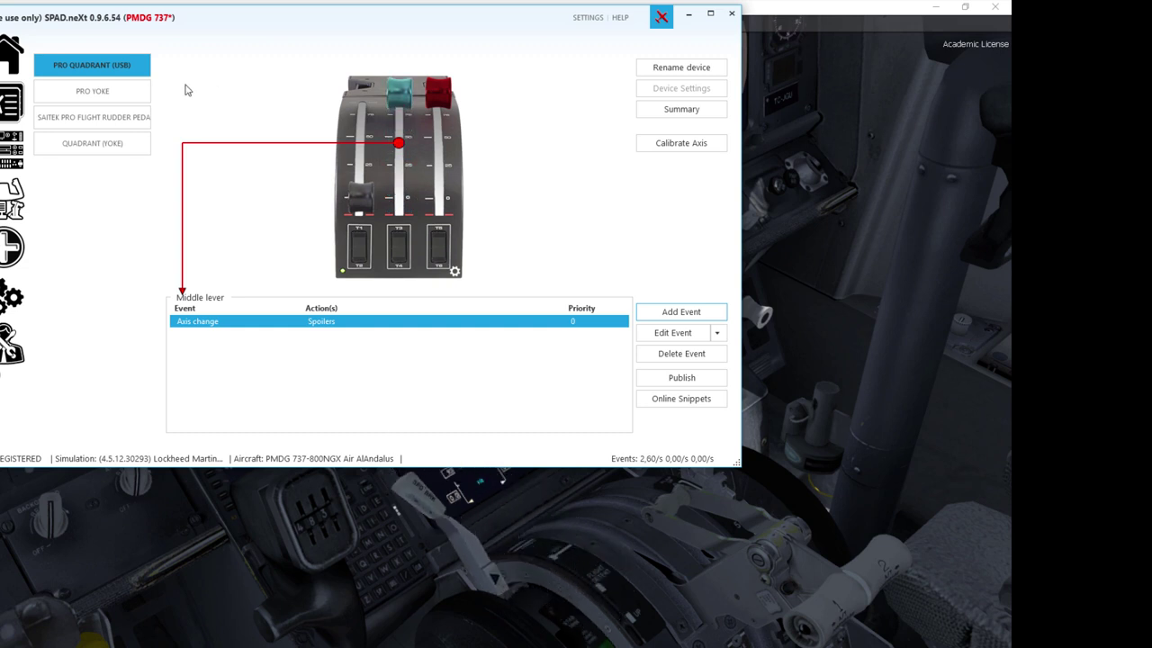
key("ctrl+s")
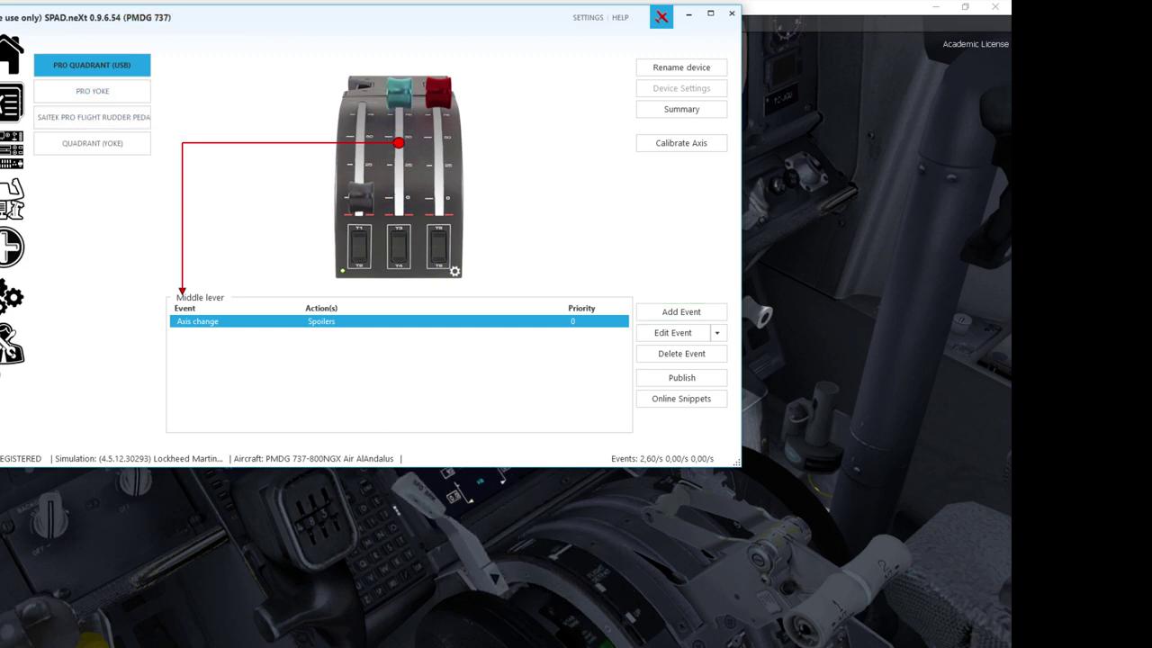